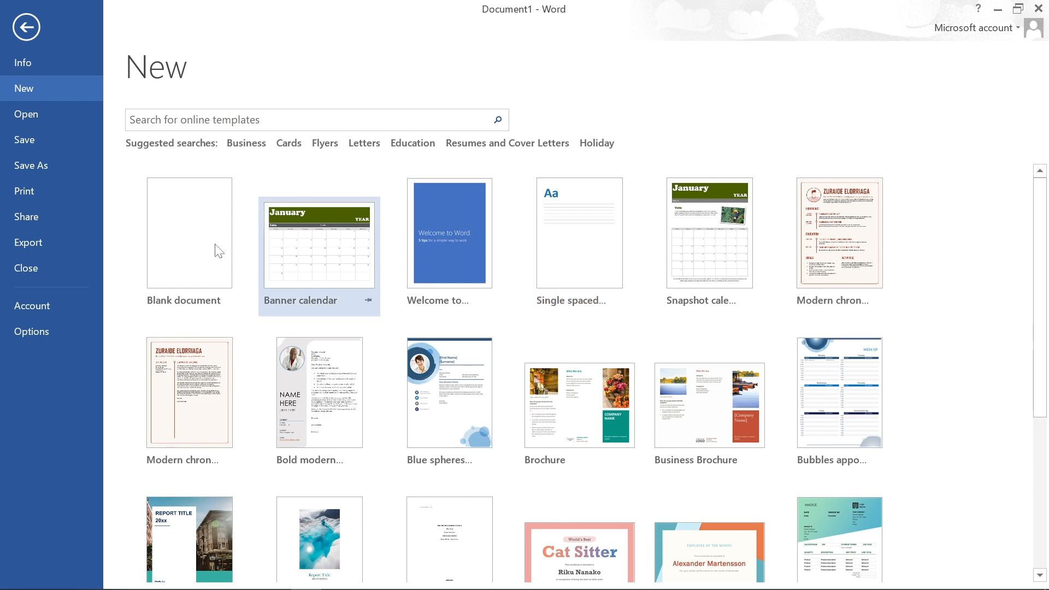
Look through the Open, Save As, Share and Export pages, and return to the blank document
click(26, 111)
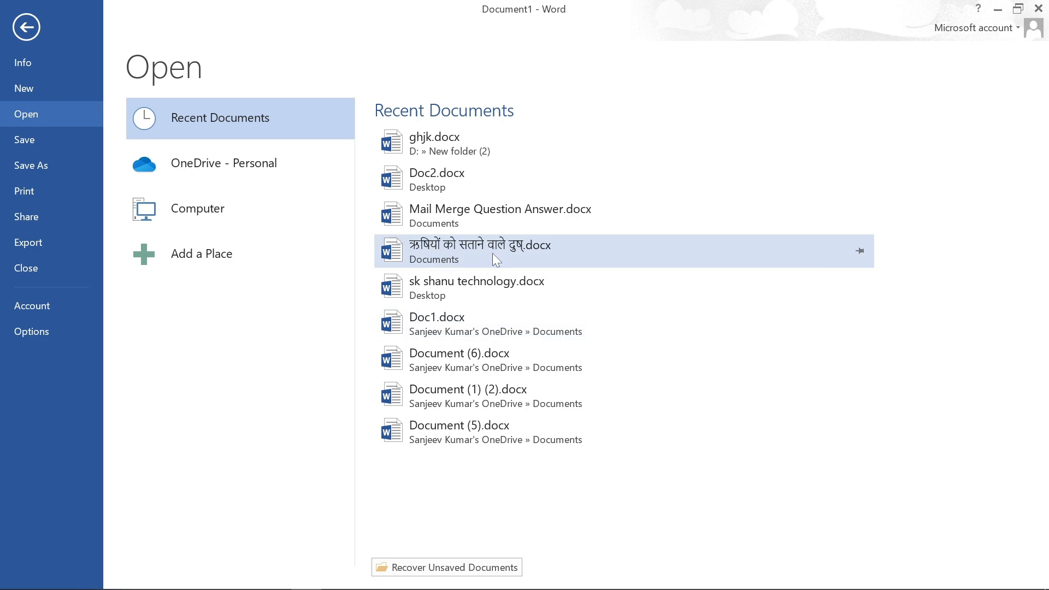
click(12, 141)
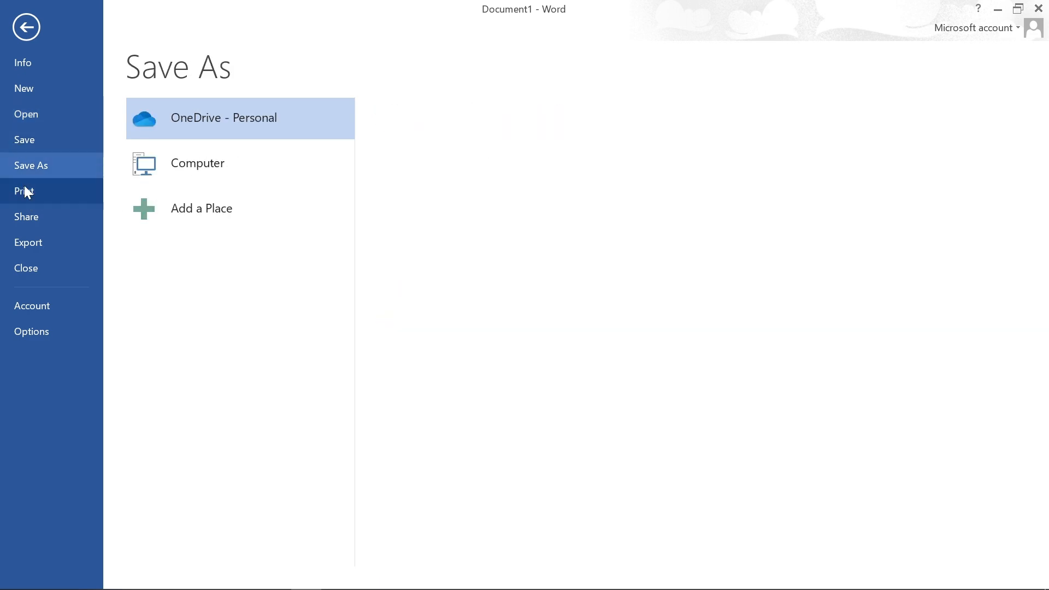
click(36, 173)
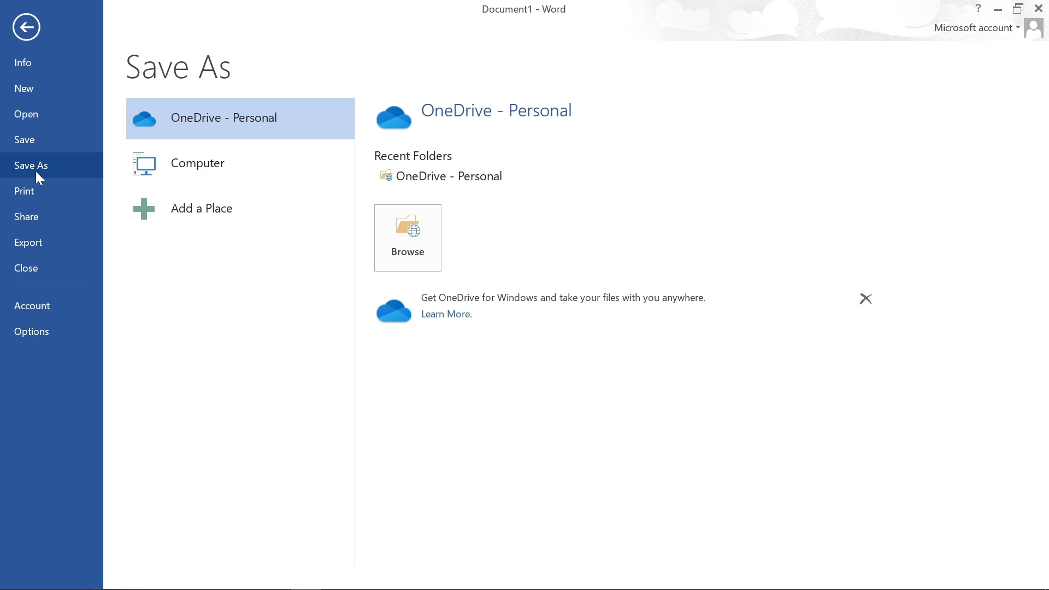
click(38, 227)
click(38, 248)
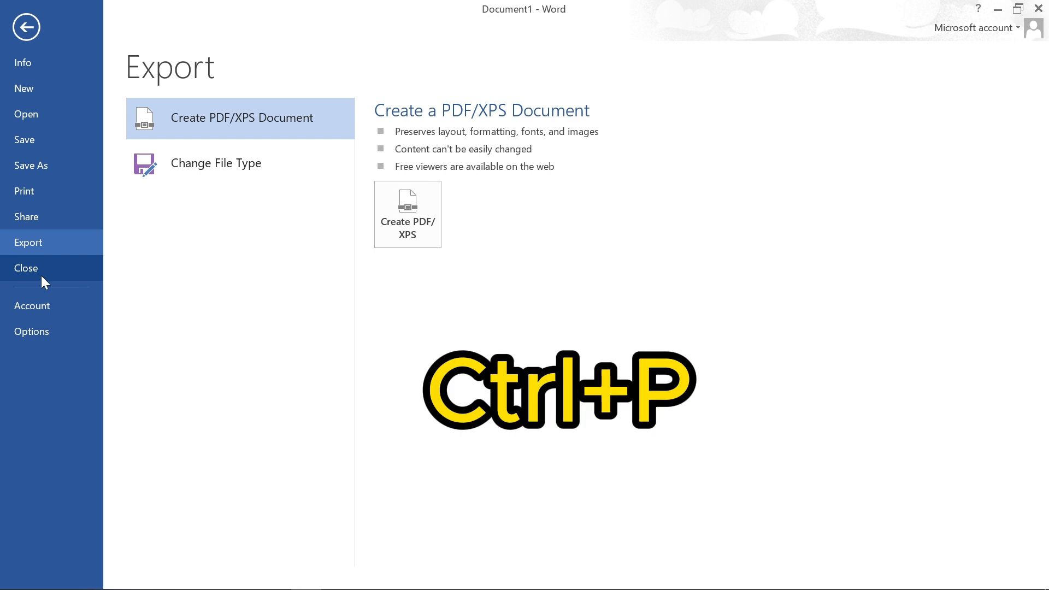
click(30, 27)
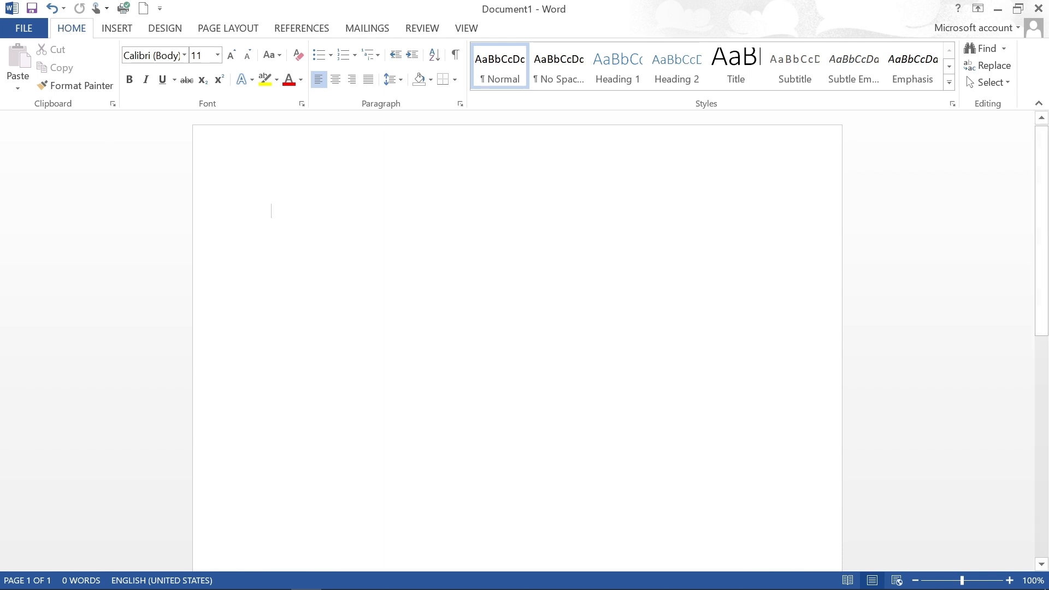
Display the ruler around the document page
click(466, 28)
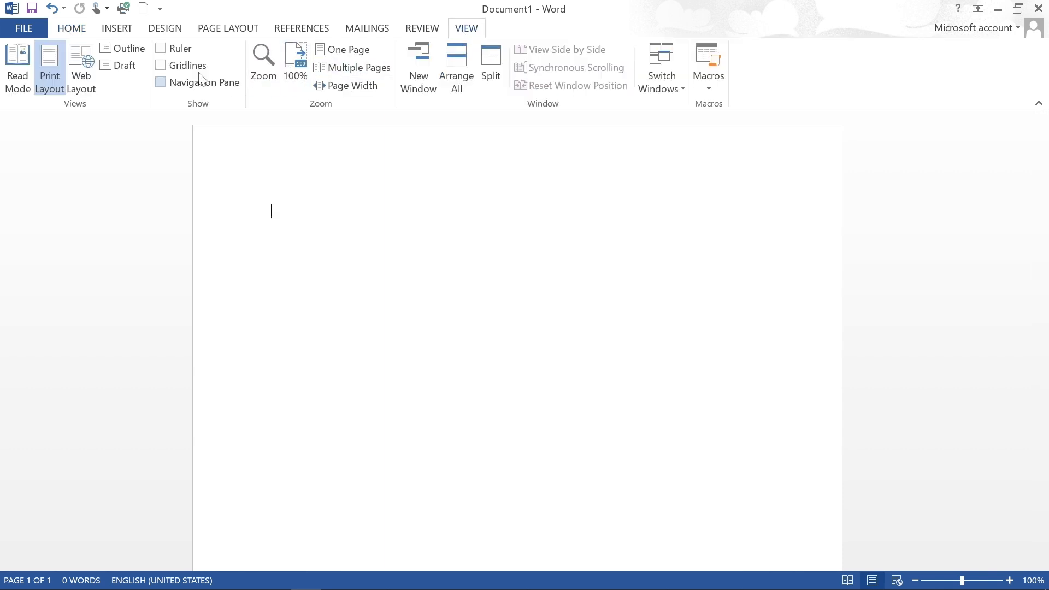
click(160, 49)
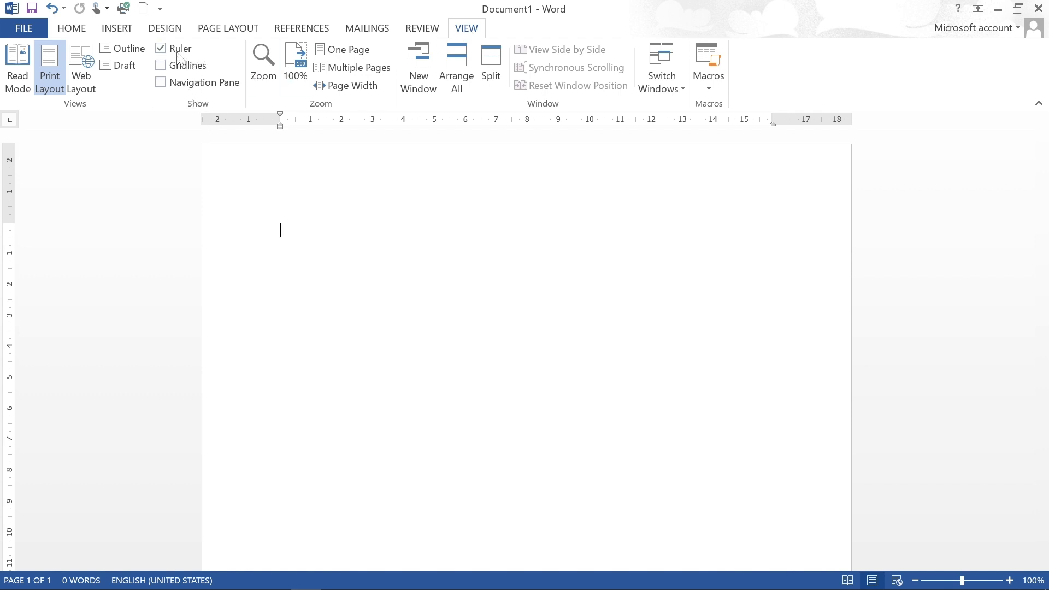
Turn on the gridlines and the Navigation Pane, and hide both again
click(160, 65)
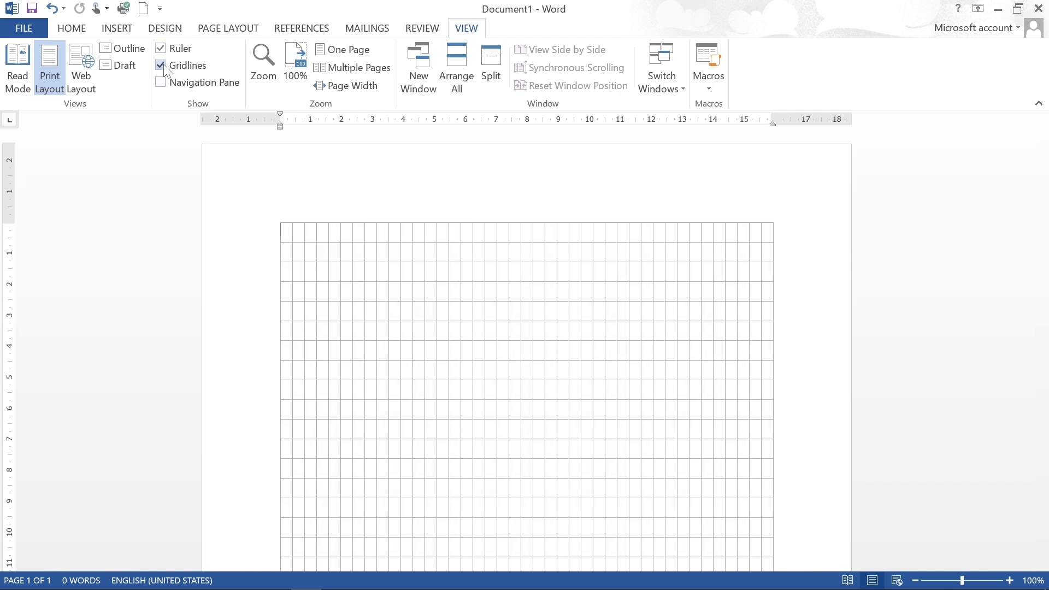
click(160, 81)
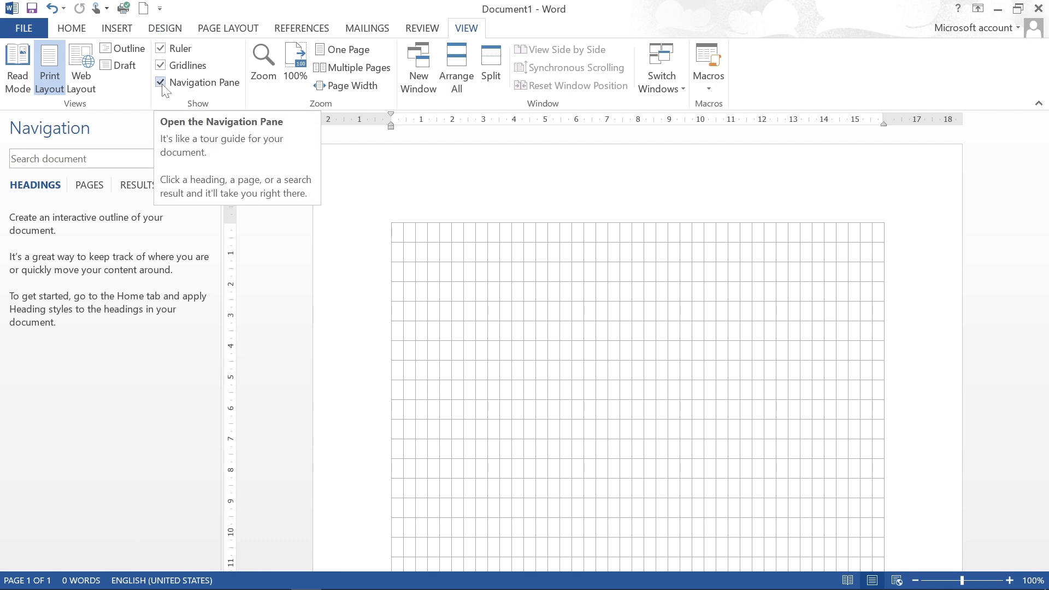
click(162, 87)
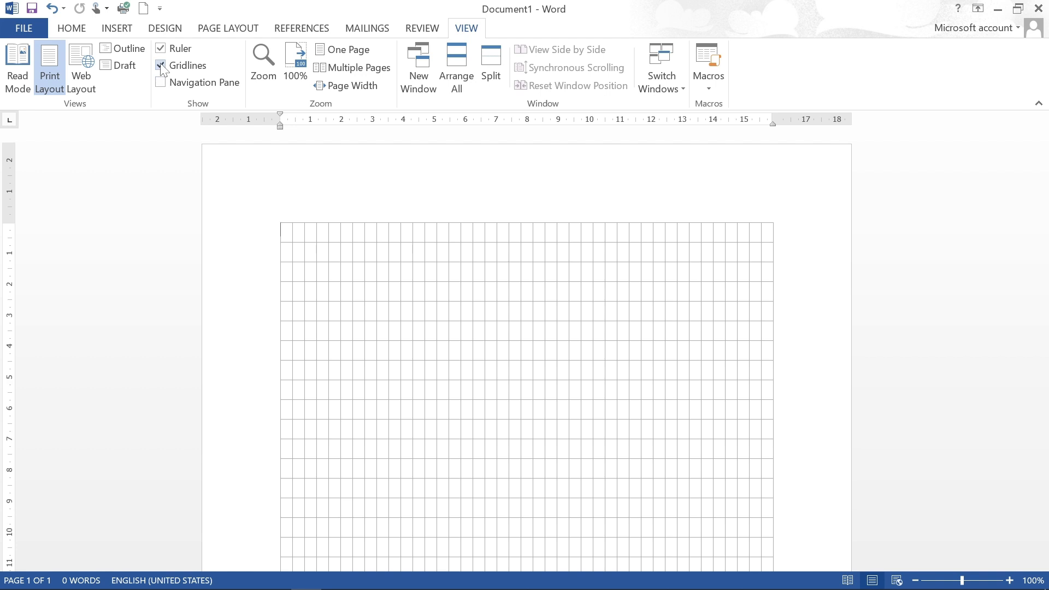
click(160, 65)
click(160, 65)
click(160, 66)
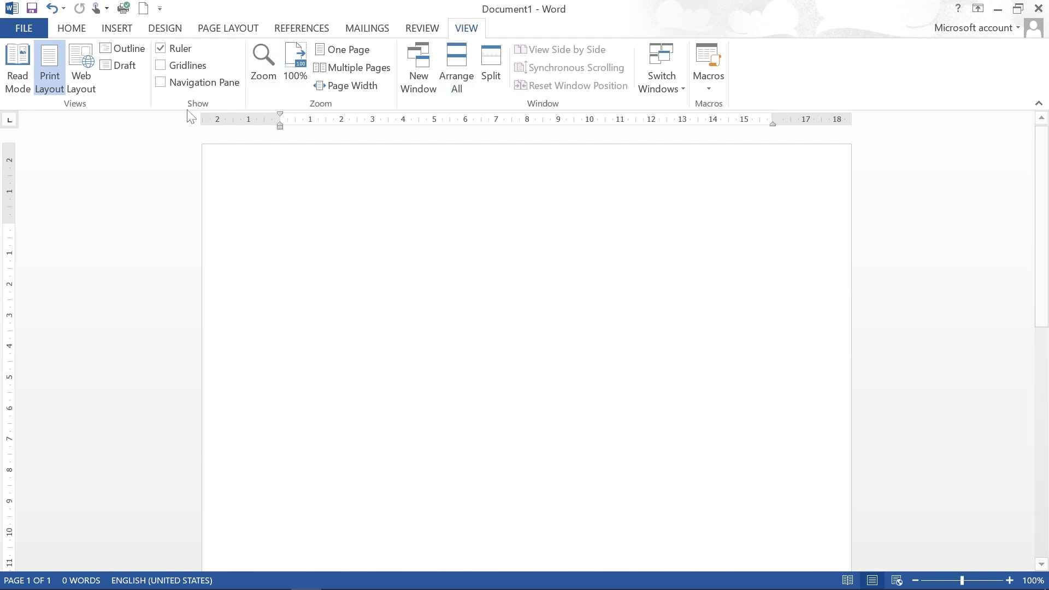
Enter the AutoCorrect shortcut =skt to insert the line "Welcome to SK Shanu Technology :->>> Please Like Share Subscribe"
click(90, 31)
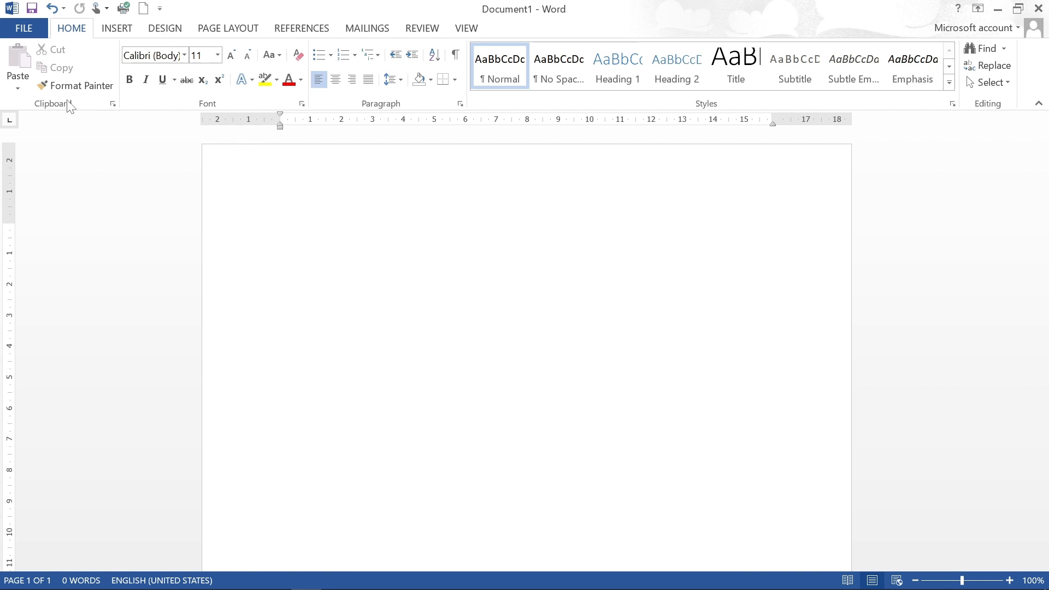
text(=)
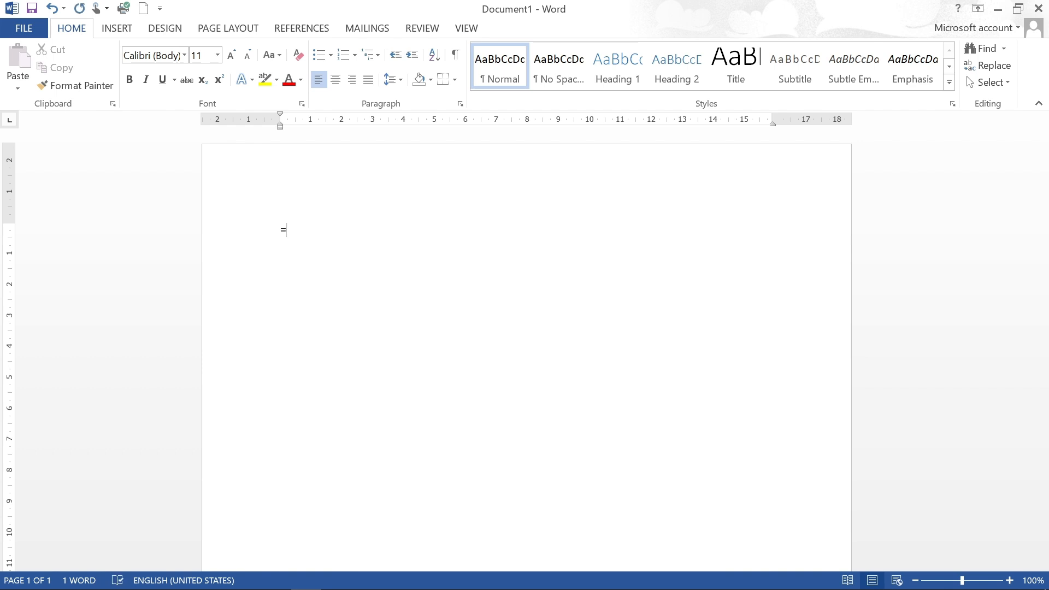
text(skt)
key(Return)
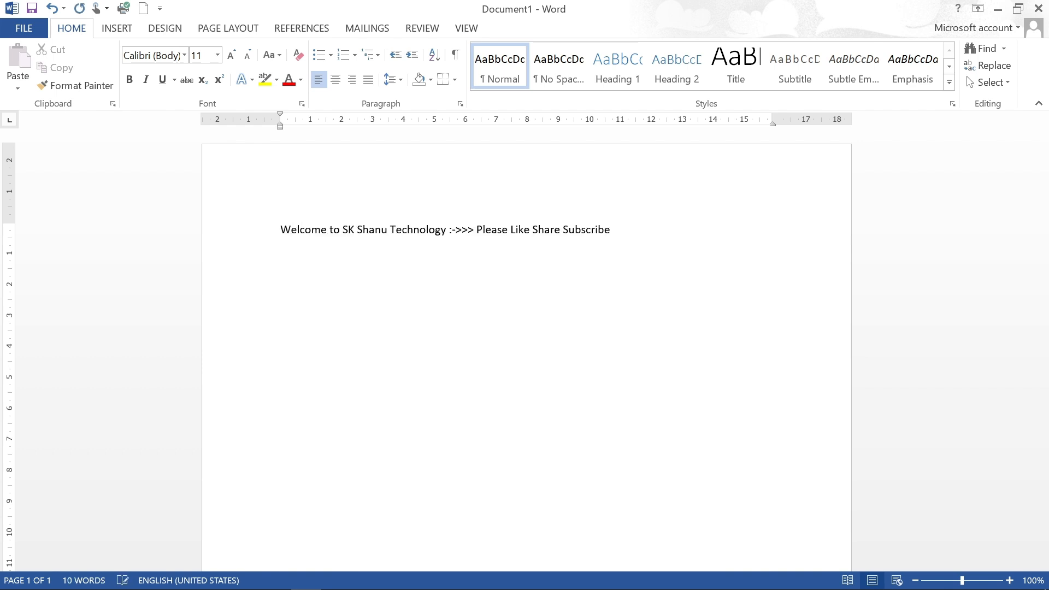
Set the font size of all the text to 26 and clear the selection
key(ctrl+a)
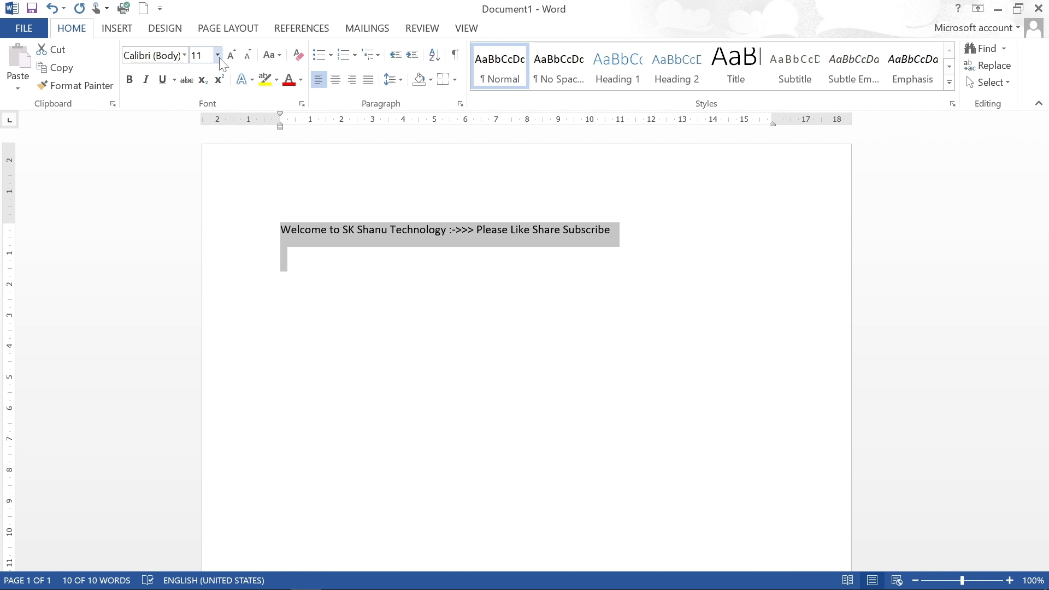
click(216, 55)
click(197, 247)
click(454, 348)
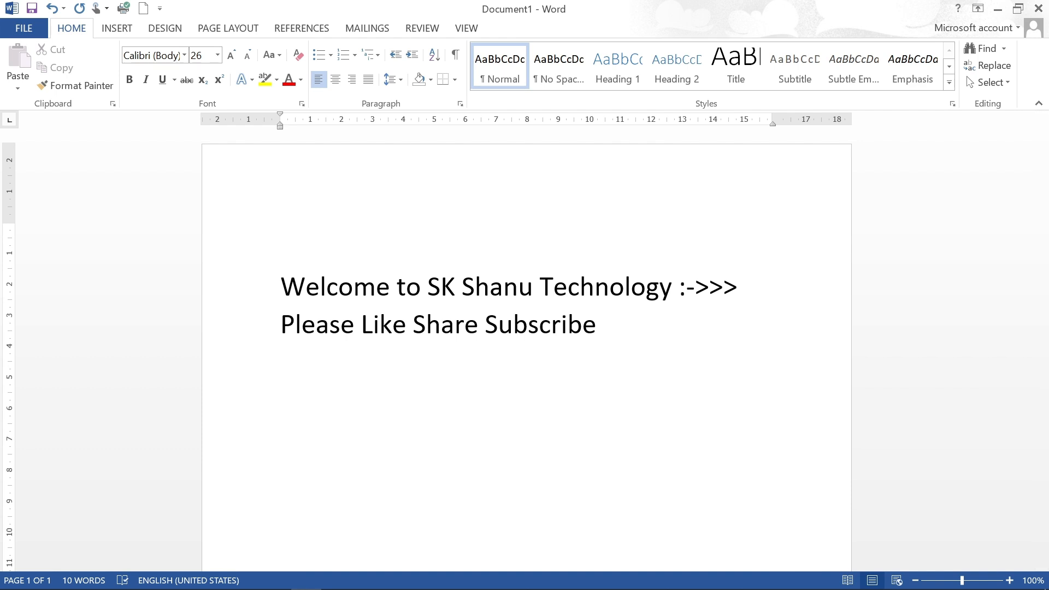
Generate sample text above the welcome line with the formula =rand(12,13)
text(=rand()
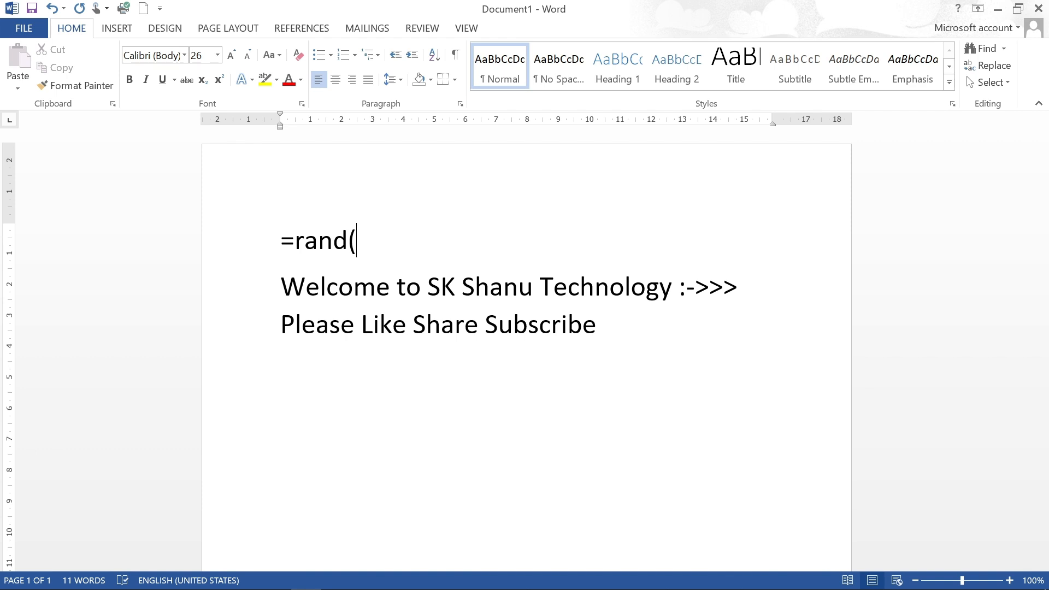
text(12,13)
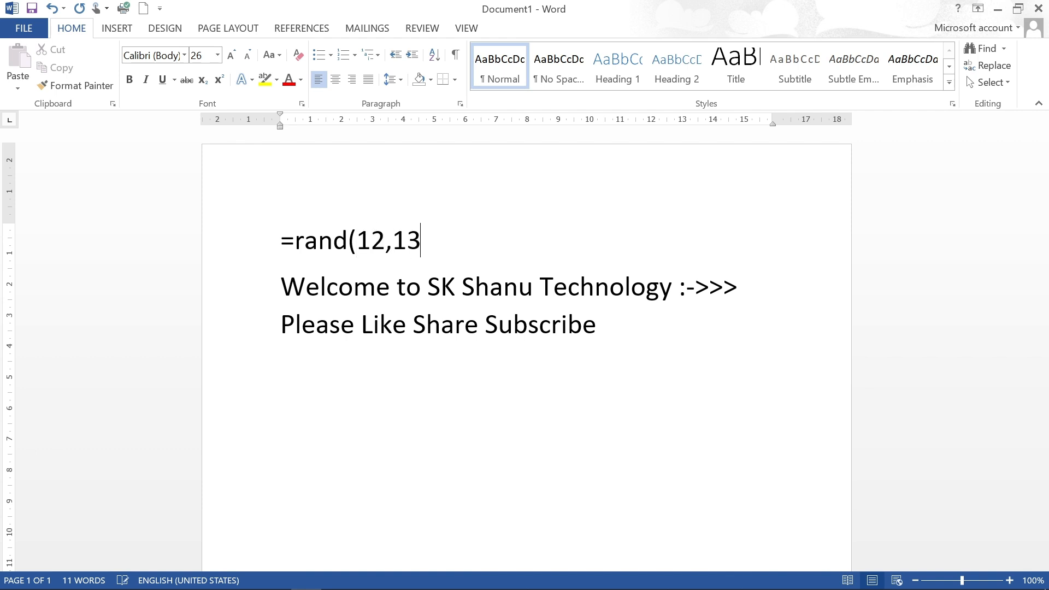
text())
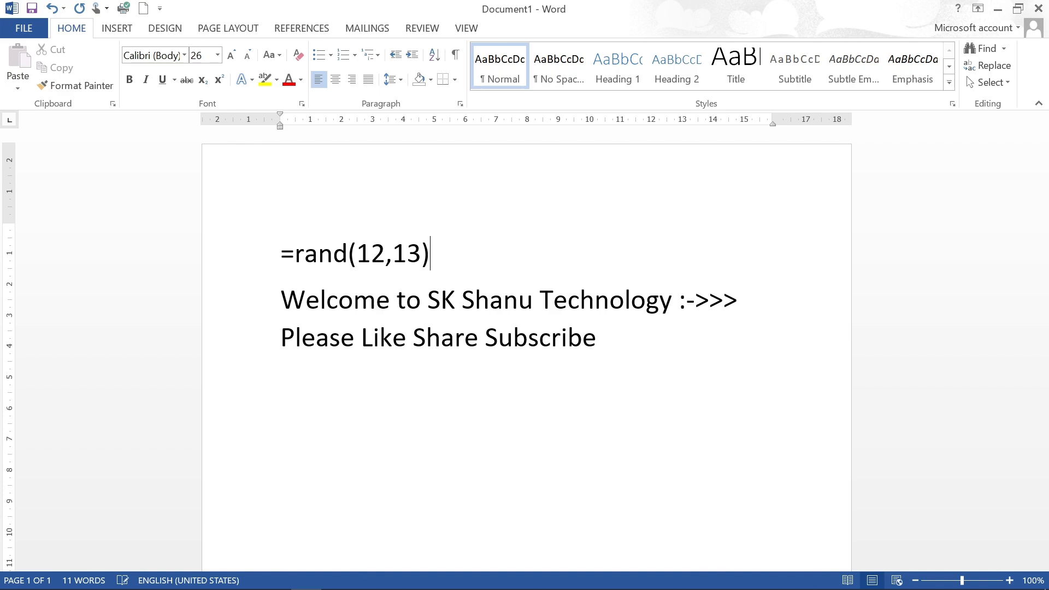
key(Return)
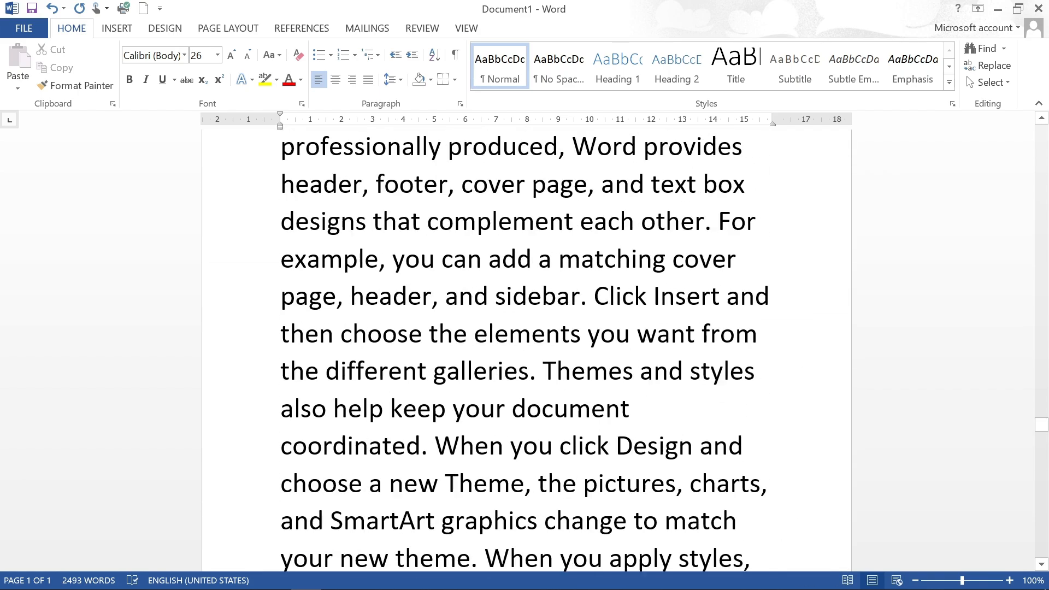
Return to the beginning of the generated document
scroll(527, 349, up, 14)
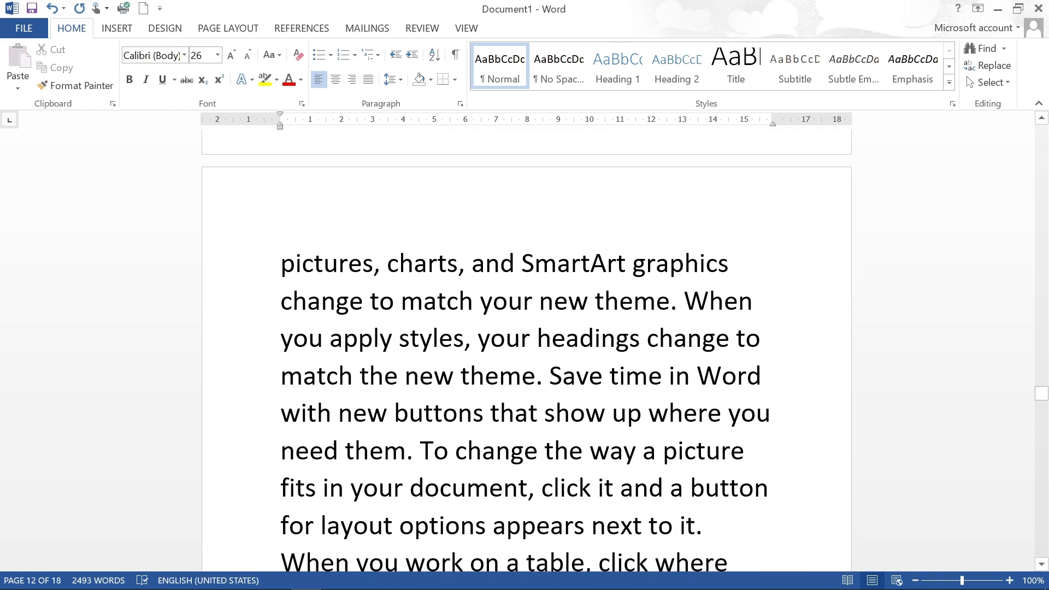
drag(1042, 395, 1043, 123)
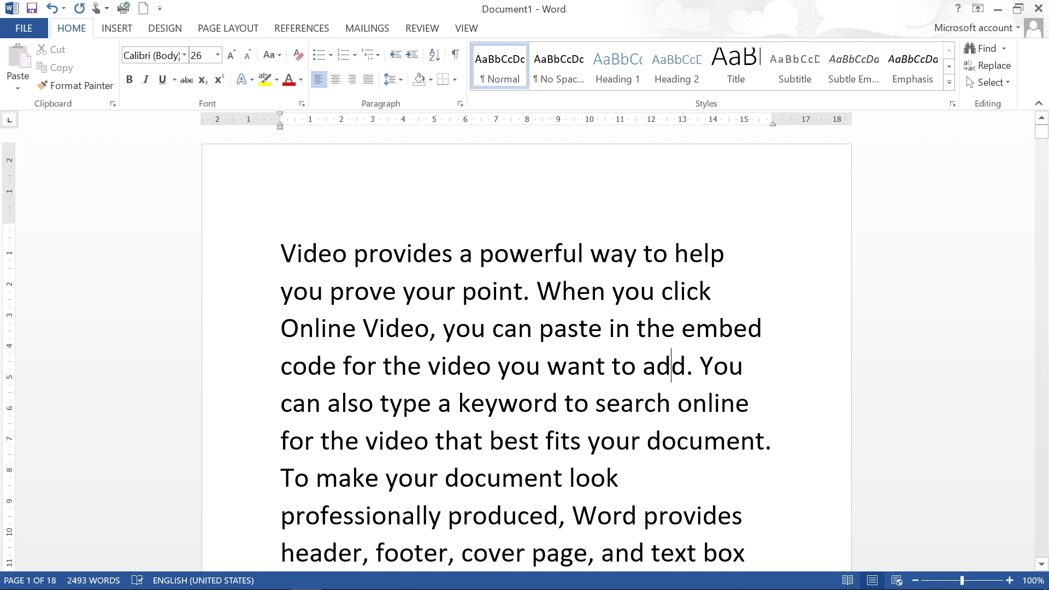
key(ctrl+Home)
Select single words such as "way" in the first lines, and select the whole paragraph continuing onto page 2, leaving nothing selected
double_click(612, 253)
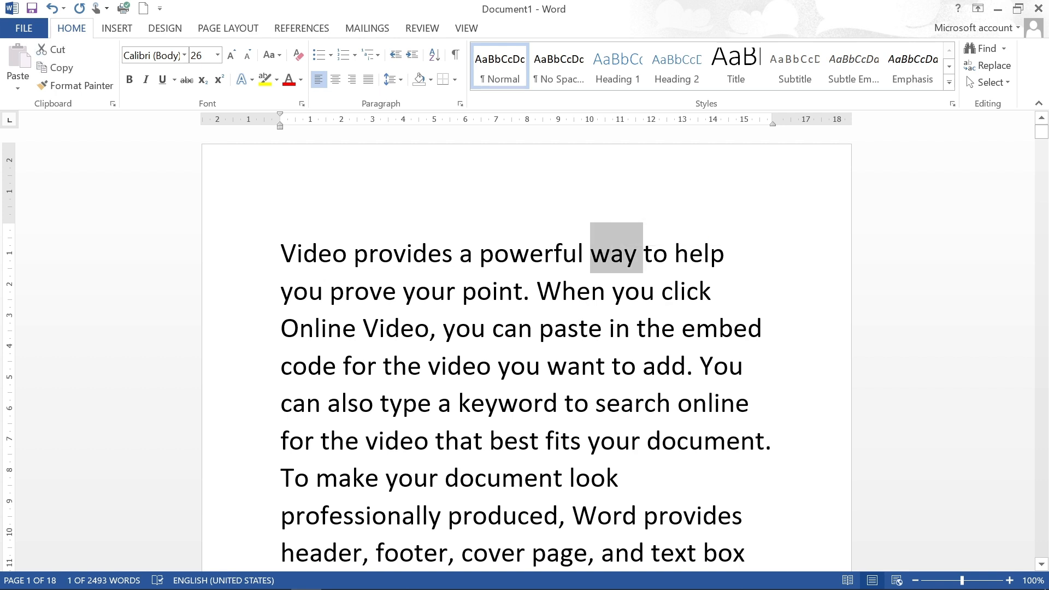
double_click(502, 291)
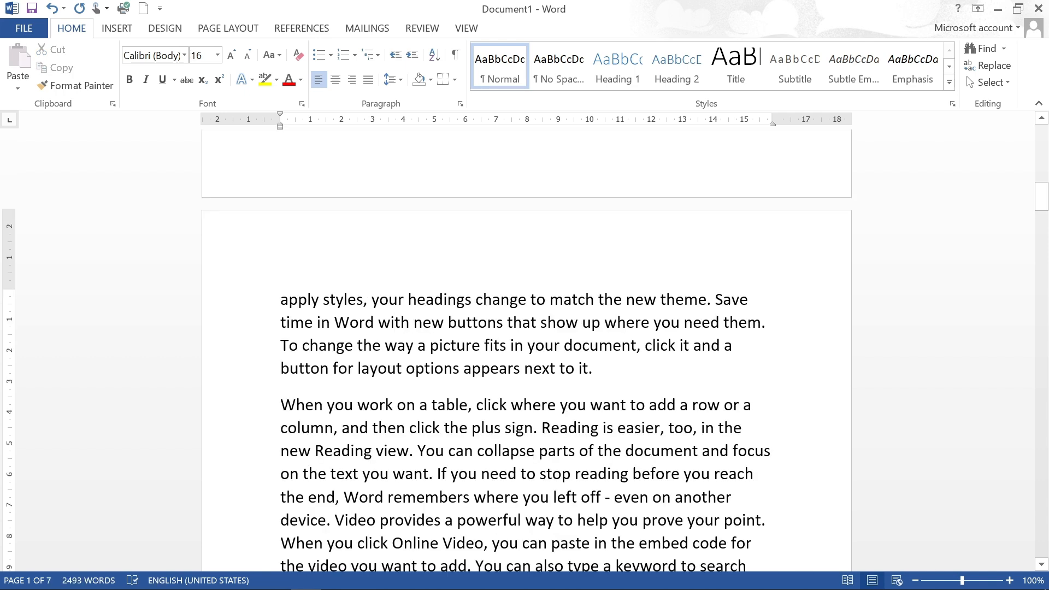
triple_click(395, 320)
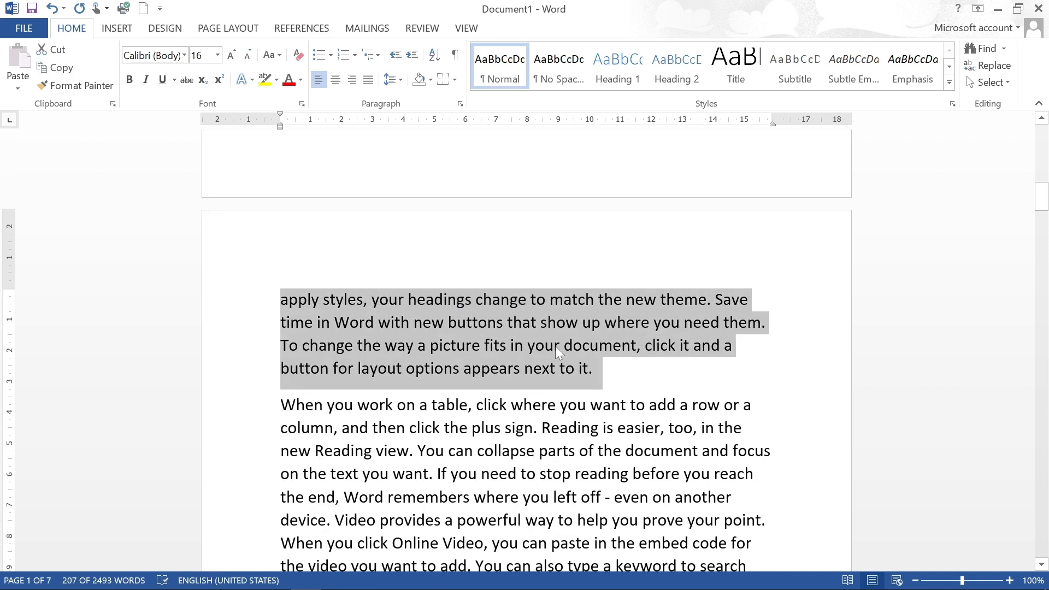
click(459, 353)
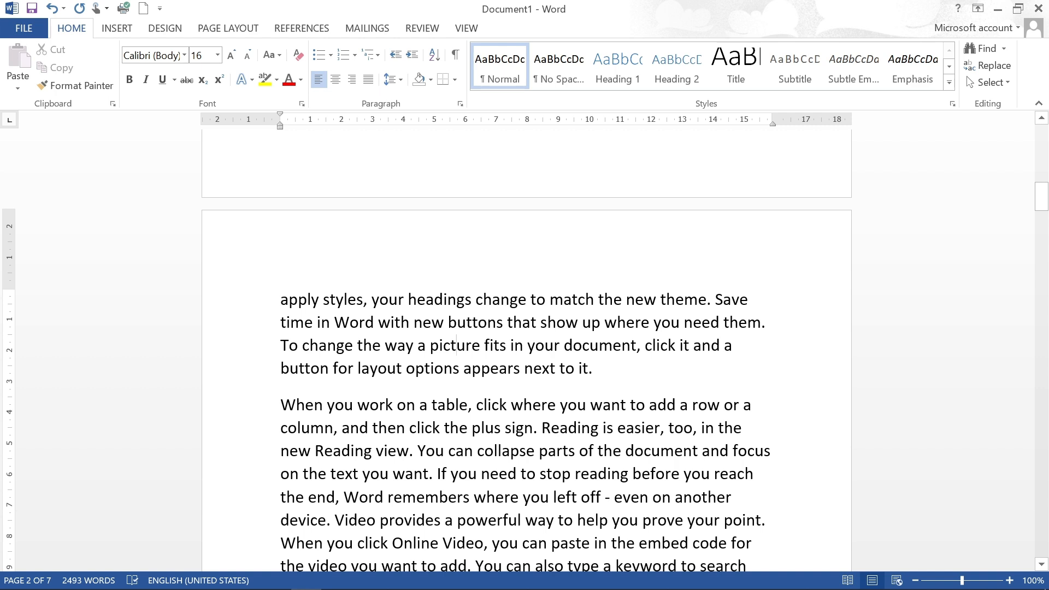
drag(523, 345, 470, 345)
click(610, 405)
click(401, 322)
Select text character by character from the middle of "your" forward into "headings" on page 2's first line, and clear the selection
click(389, 299)
key(shift+Right)
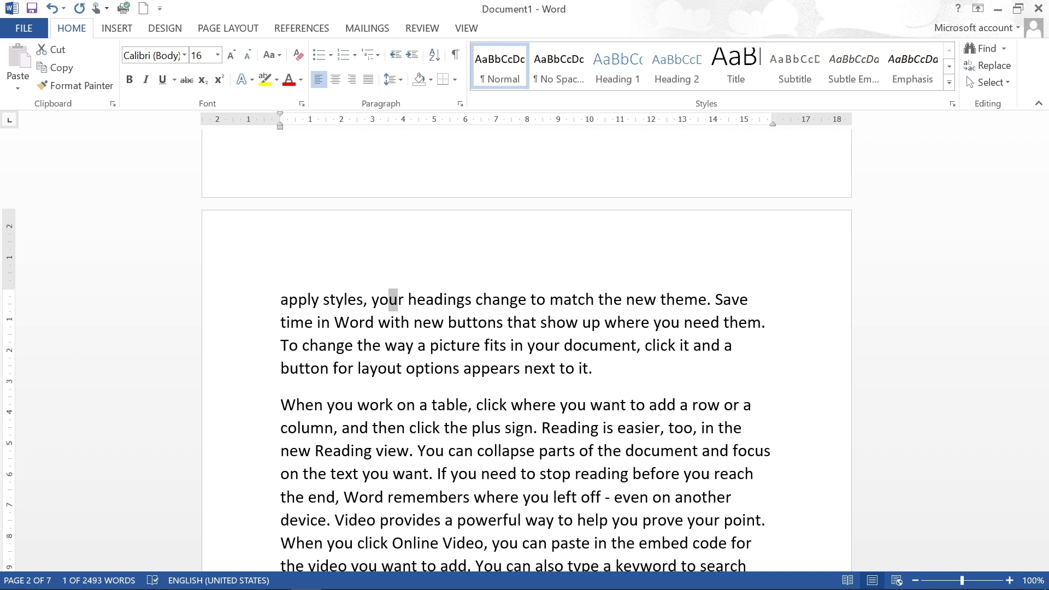
key(shift+Right)
key(shift+Right)
key(shift+Right)
key(shift+Right)
key(shift+Right)
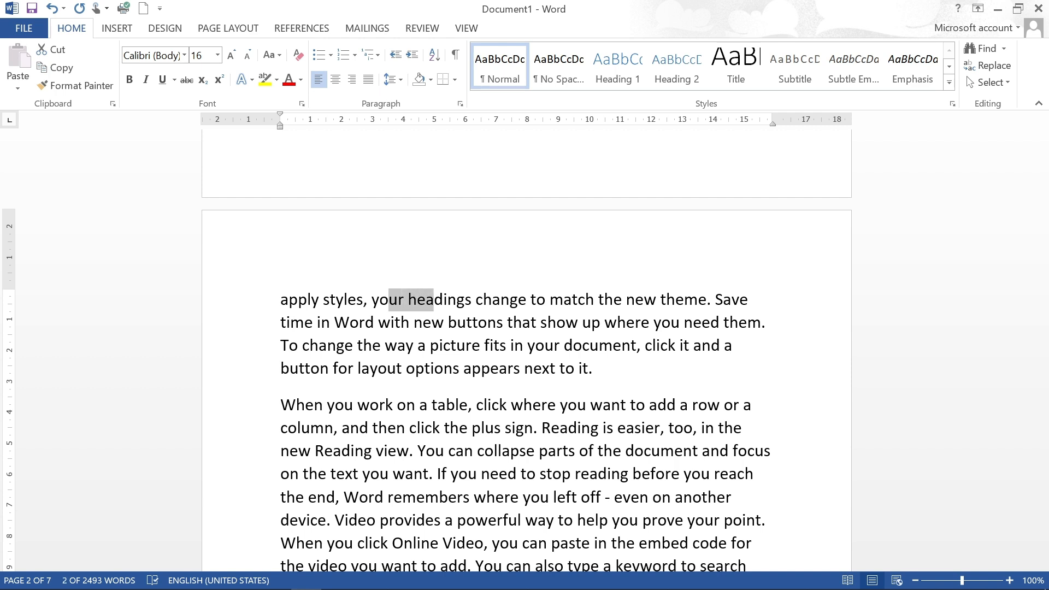
key(shift+Right)
key(shift+Right)
key(shift+Right)
key(shift+Left)
key(shift+Left)
key(Left)
Select text backward character by character from the middle of "your" into "styles", and clear the selection
key(shift+Left)
key(shift+Left)
key(shift+Left)
key(shift+Left)
key(shift+Left)
key(shift+Left)
key(shift+Left)
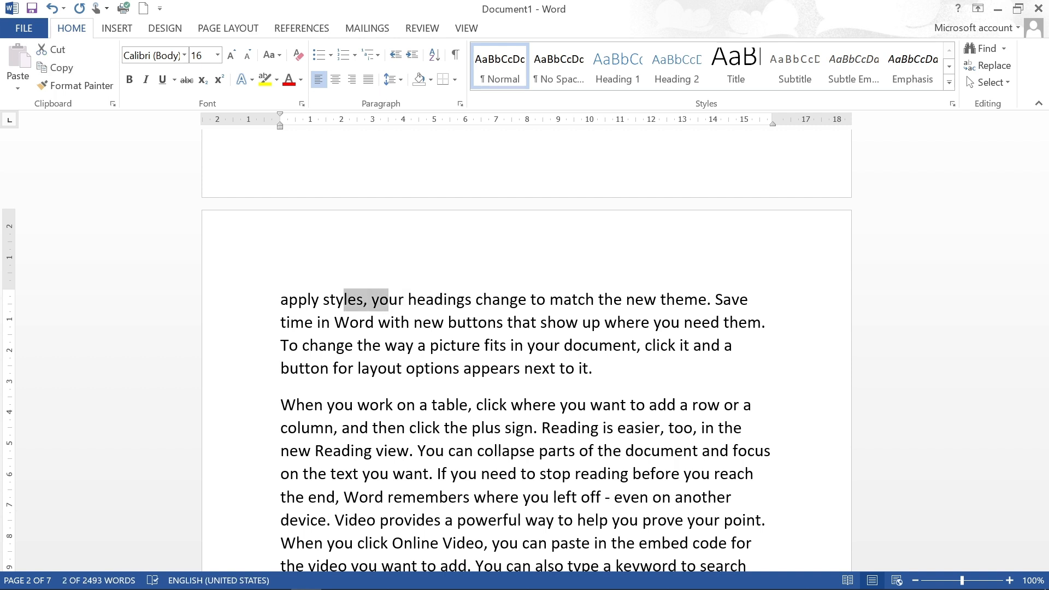
key(Right)
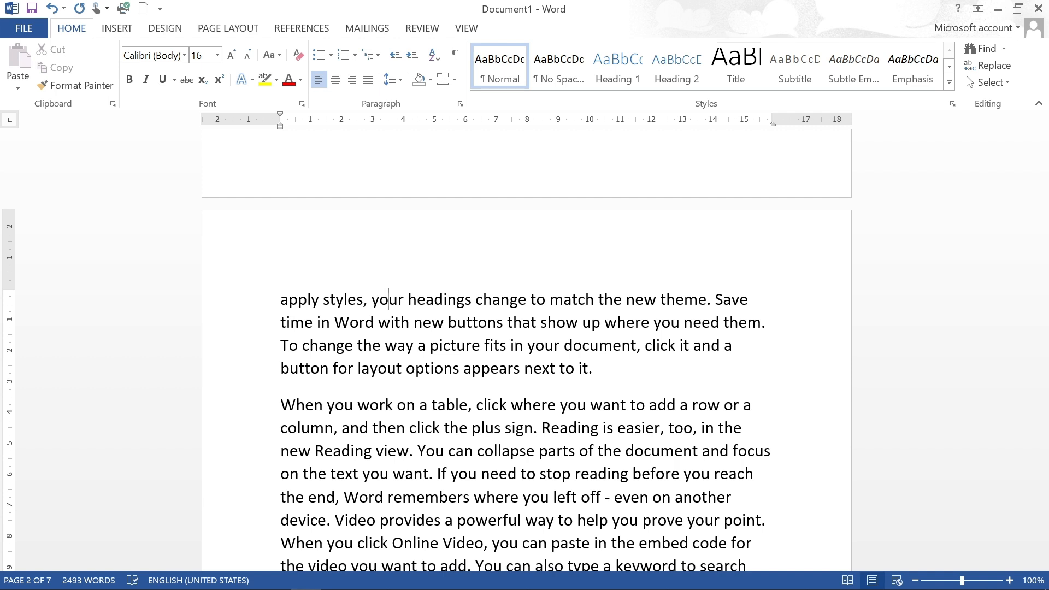
Select text word by word from the middle of "your" through "Save" at the end of the line
key(ctrl+shift+Right)
key(ctrl+shift+Right)
key(ctrl+shift+Right)
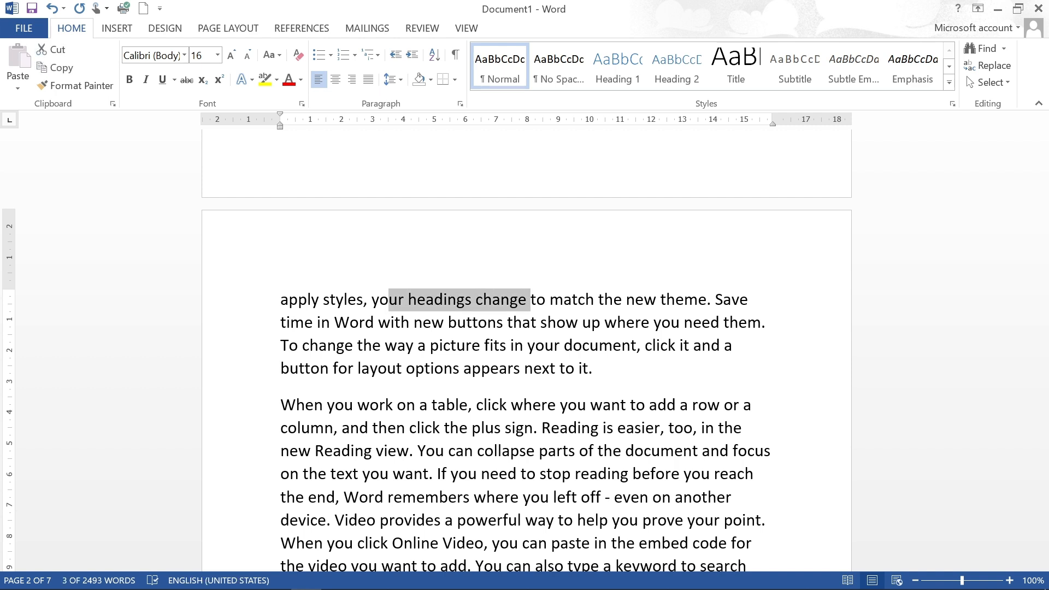
key(ctrl+shift+Right)
key(ctrl+shift+Right)
key(ctrl+shift+Right)
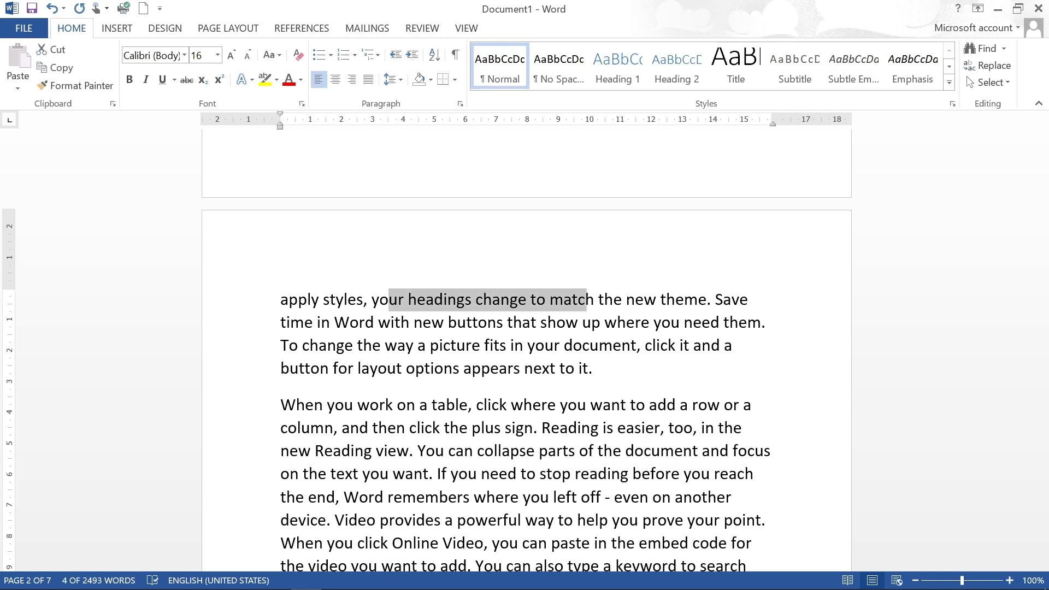
key(ctrl+shift+Right)
key(ctrl+shift+Right)
key(ctrl+shift+Right)
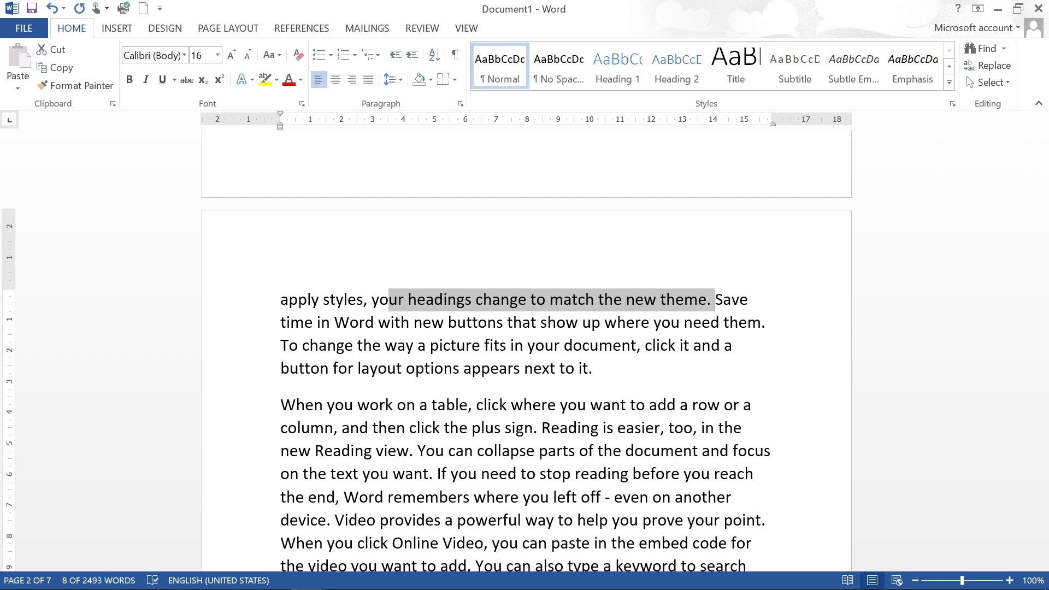
key(ctrl+shift+Right)
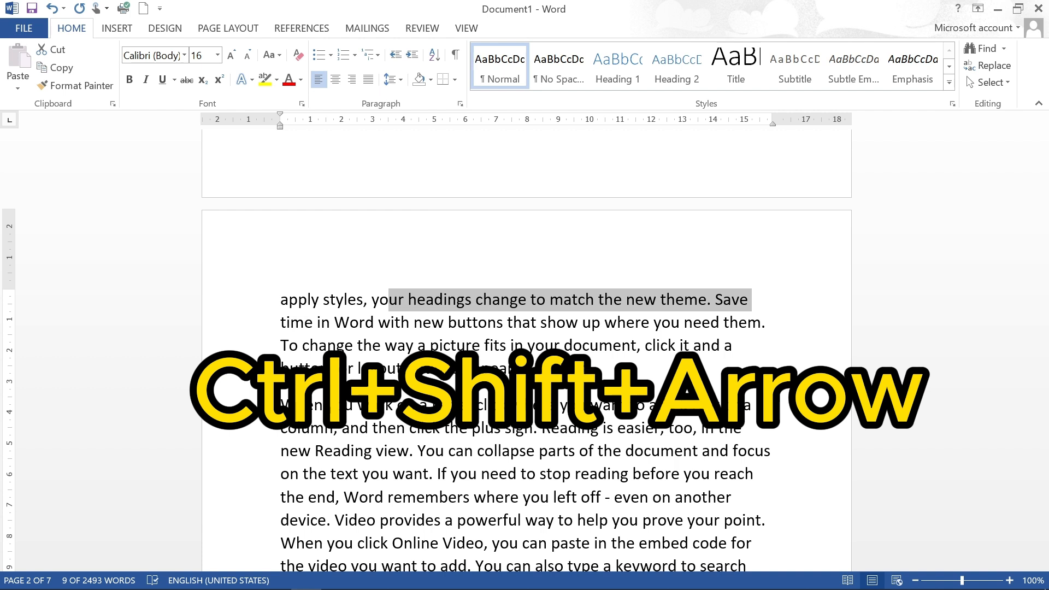
Extend the selection downward line by line through the line ending in "click it and a"
key(shift+Down)
key(shift+Down)
key(shift+Down)
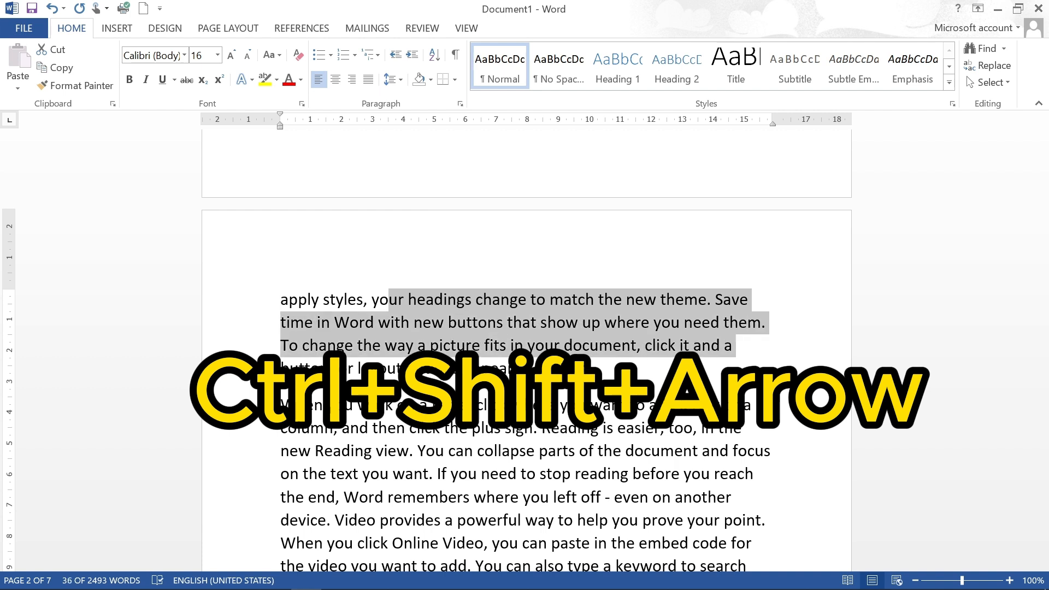
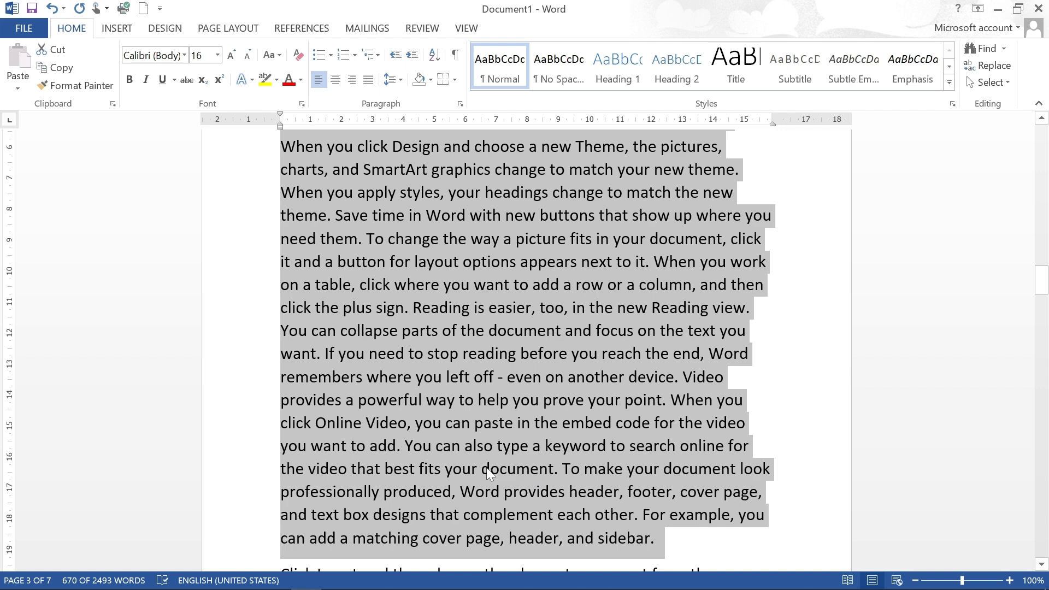
Select text upward line by line on page 3, from just before "document" in "fits your document" back three lines to "help"
click(486, 468)
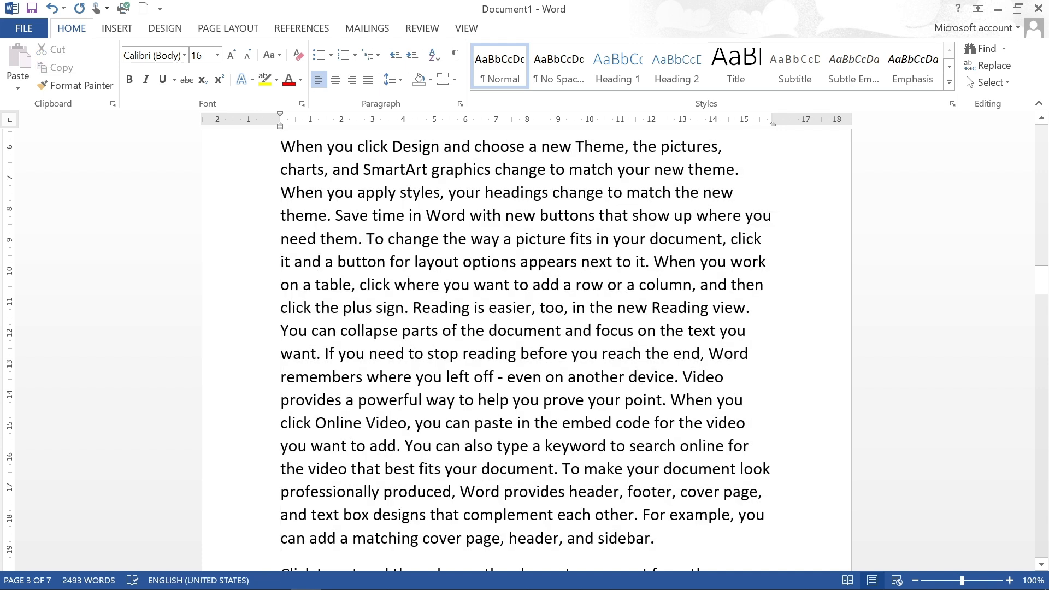
key(shift+Up)
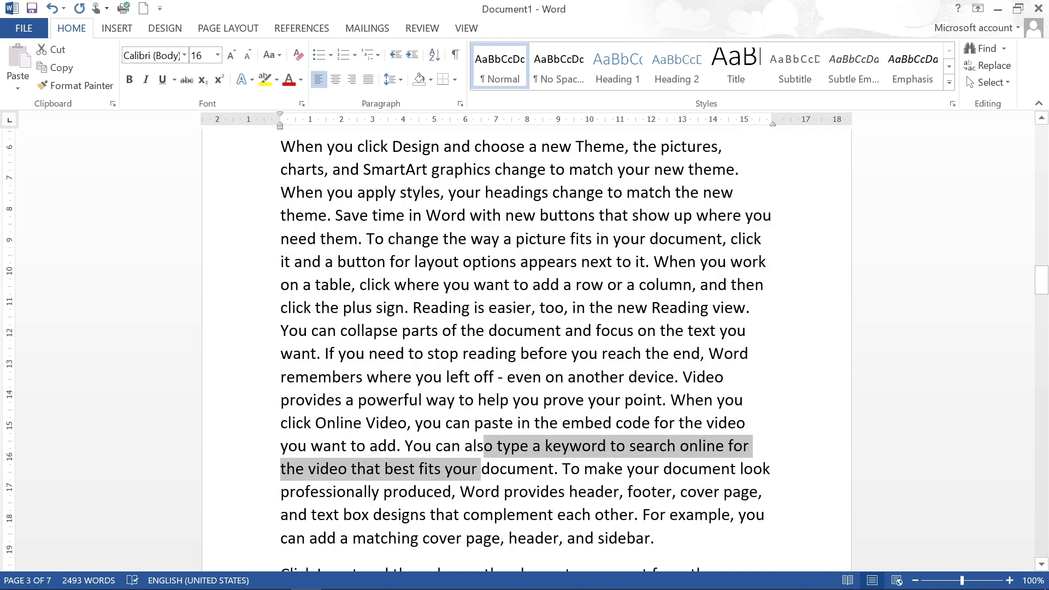
key(shift+Up)
key(shift+Up)
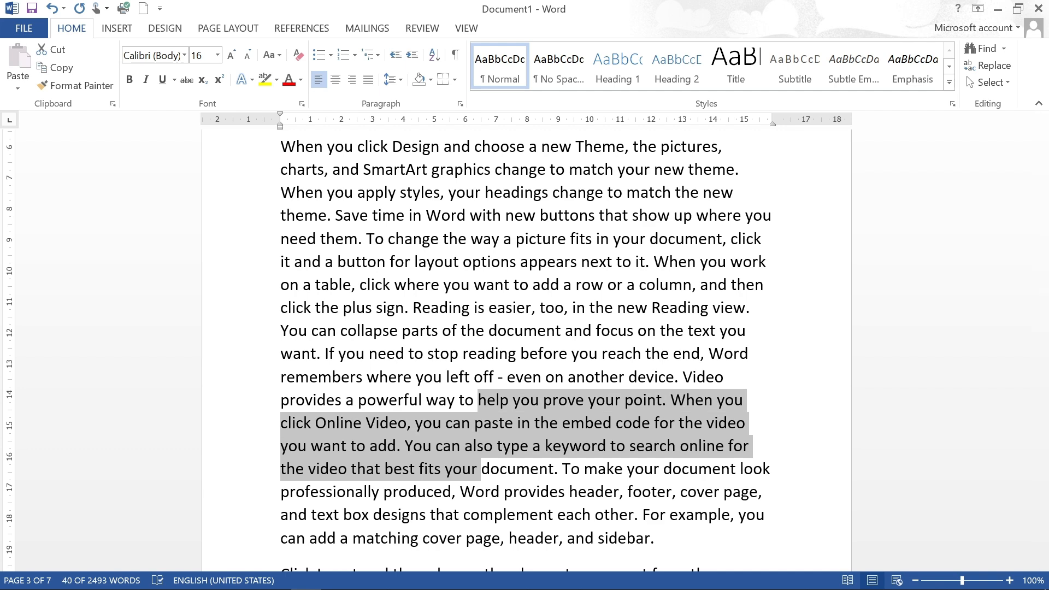
Extend the selection upward one screen at a time into page 2, and clear the selection
key(shift+Page_Up)
key(shift+Page_Up)
key(shift+Page_Up)
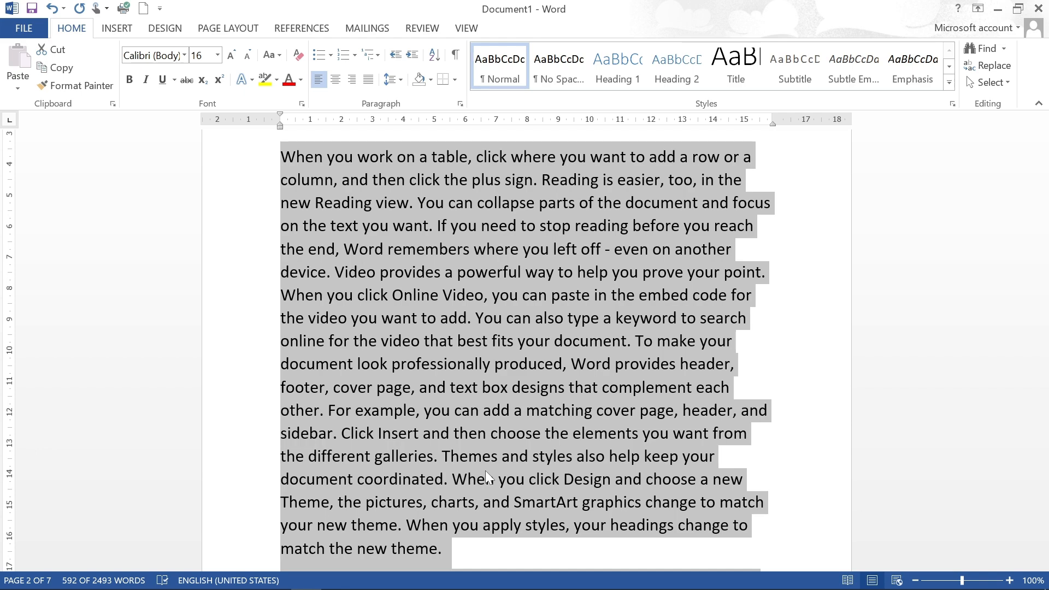
click(414, 456)
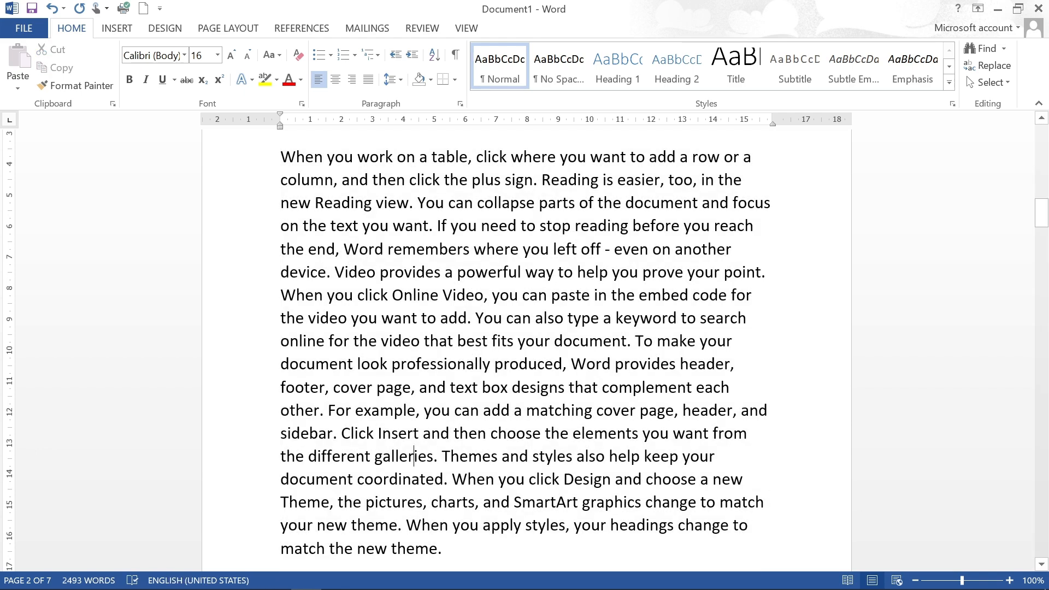
Select all text in the document, look over the highlighted pages, and clear the selection
key(ctrl+a)
scroll(410, 451, up, 10)
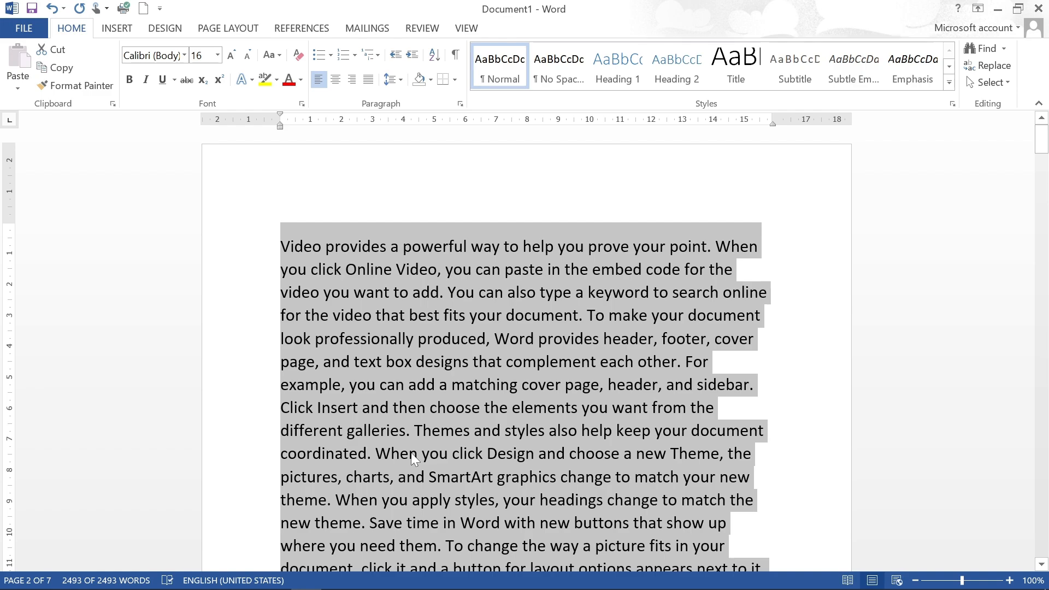
scroll(411, 452, down, 10)
scroll(412, 447, down, 10)
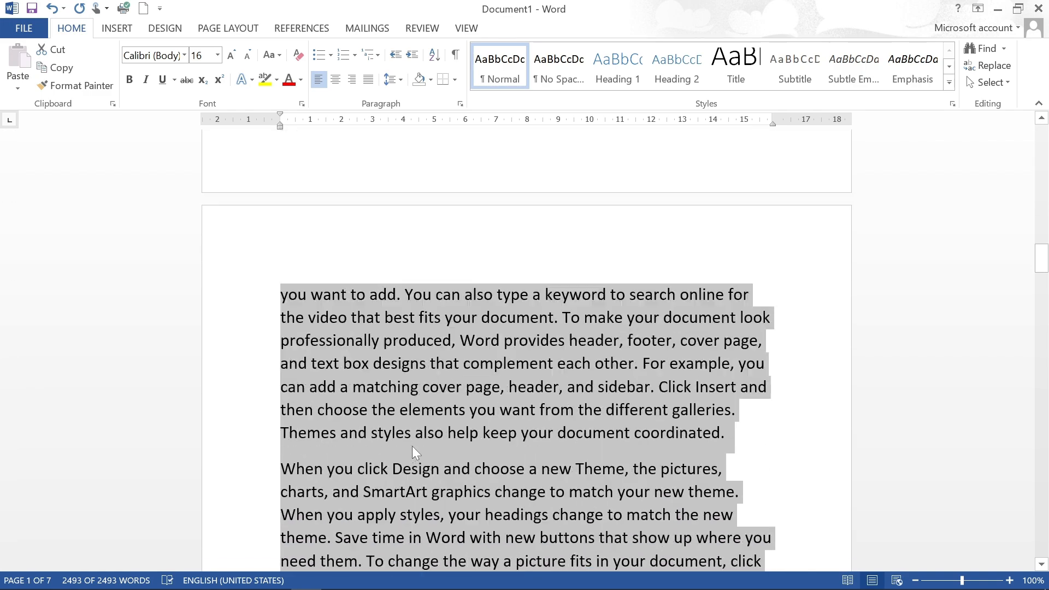
scroll(411, 446, down, 8)
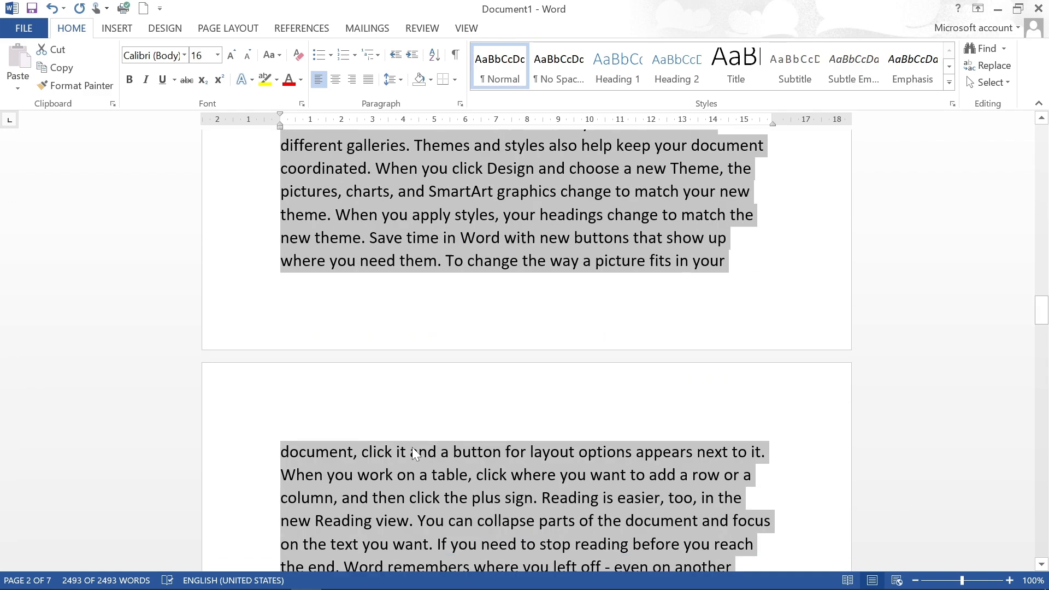
scroll(412, 446, up, 4)
scroll(412, 446, up, 6)
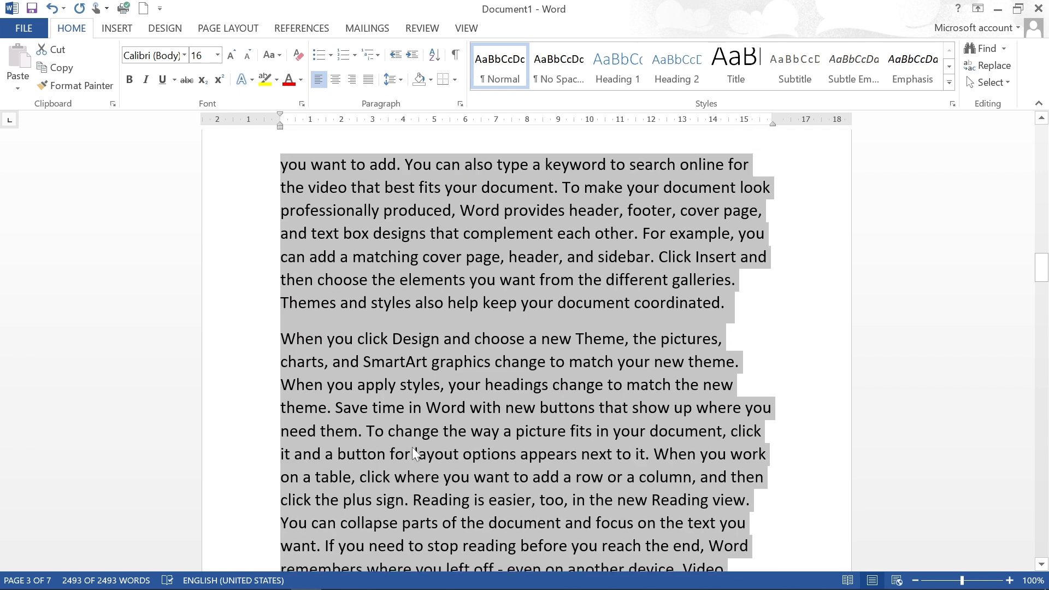
click(411, 447)
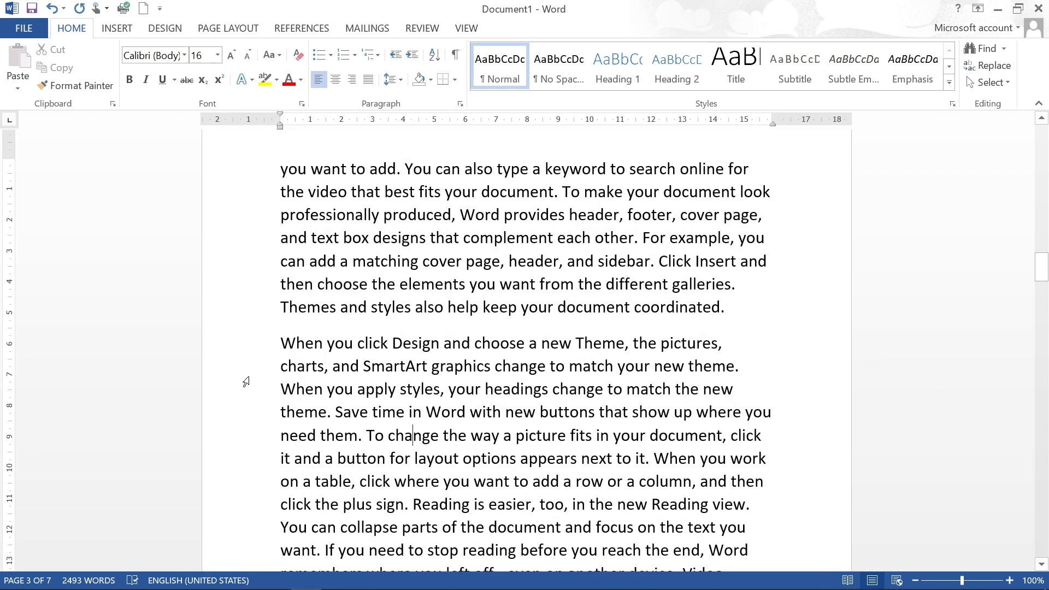
Go to the start of the document, select the first sentence, "Video provides a powerful way to help you prove your point.", and copy it
scroll(36, 115, up, 8)
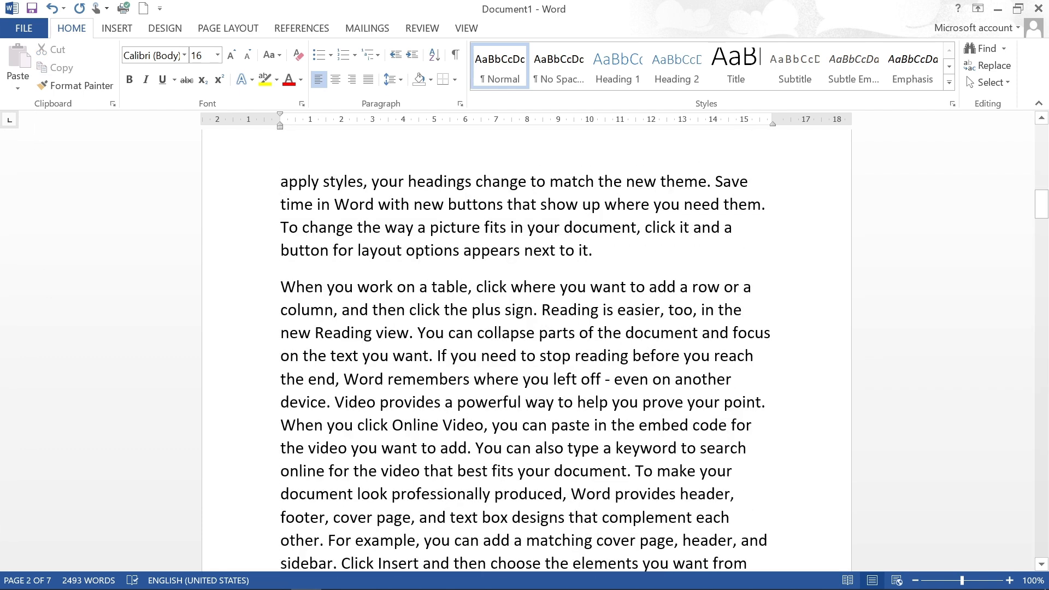
scroll(526, 350, up, 2)
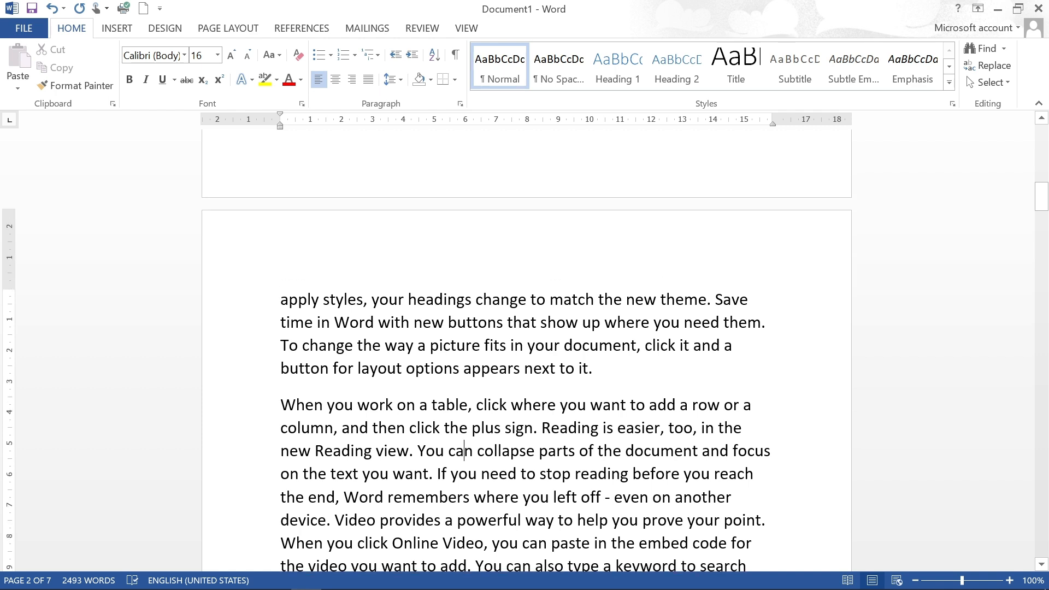
click(460, 369)
key(ctrl+Home)
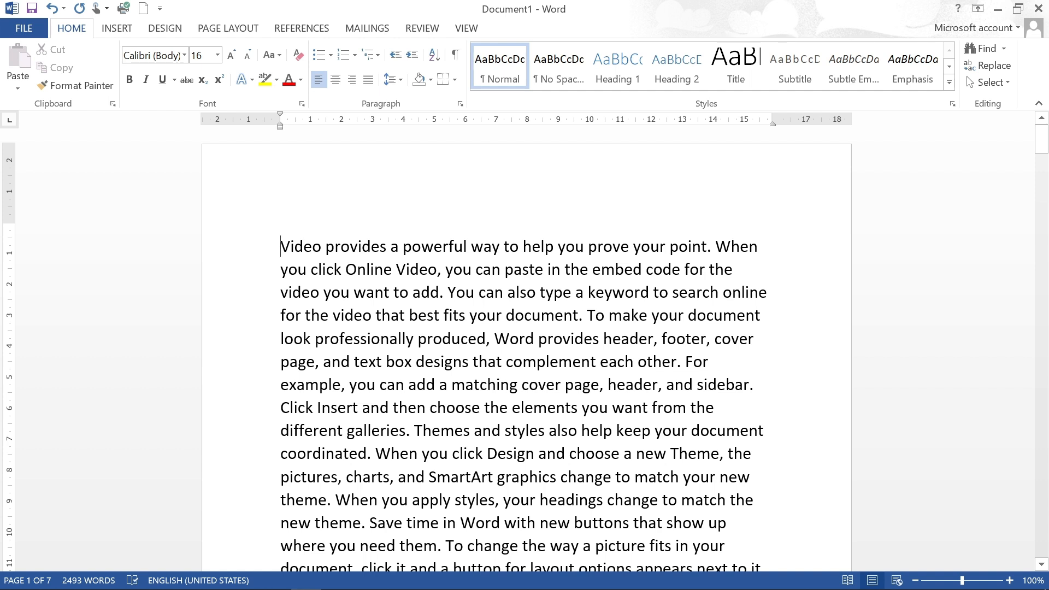
key(shift+Right)
key(shift+Right)
key(shift+Right)
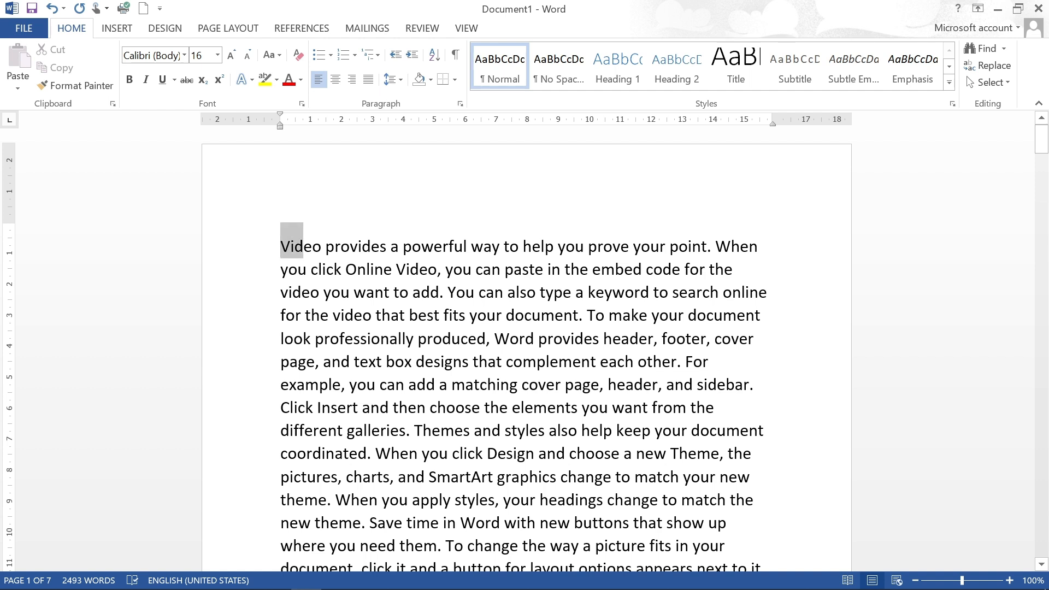
drag(303, 246, 713, 247)
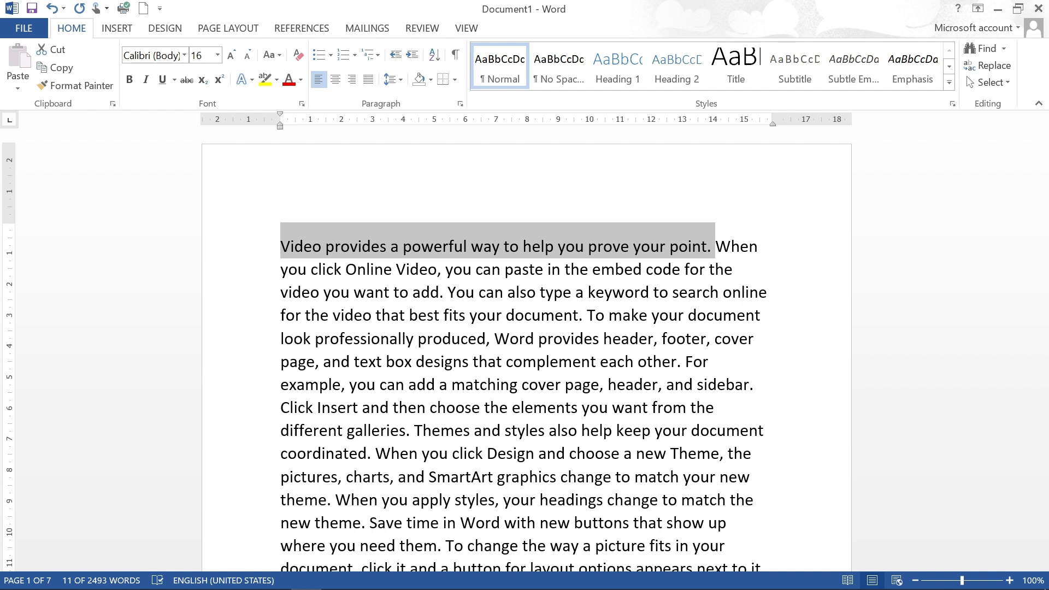
key(ctrl+c)
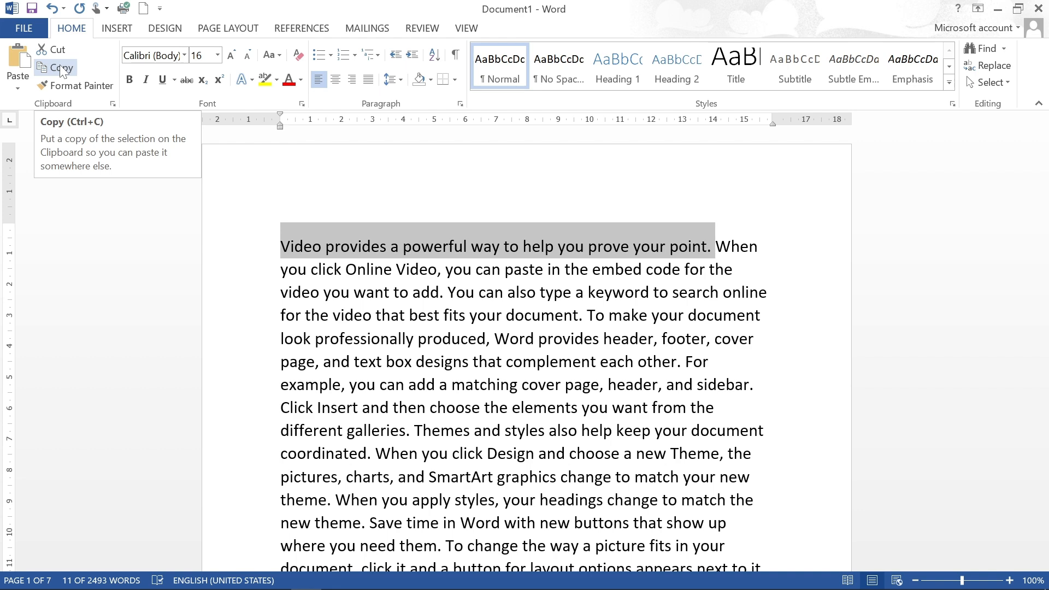
Select the entire first paragraph of page 1 at once, and clear the selection
click(330, 339)
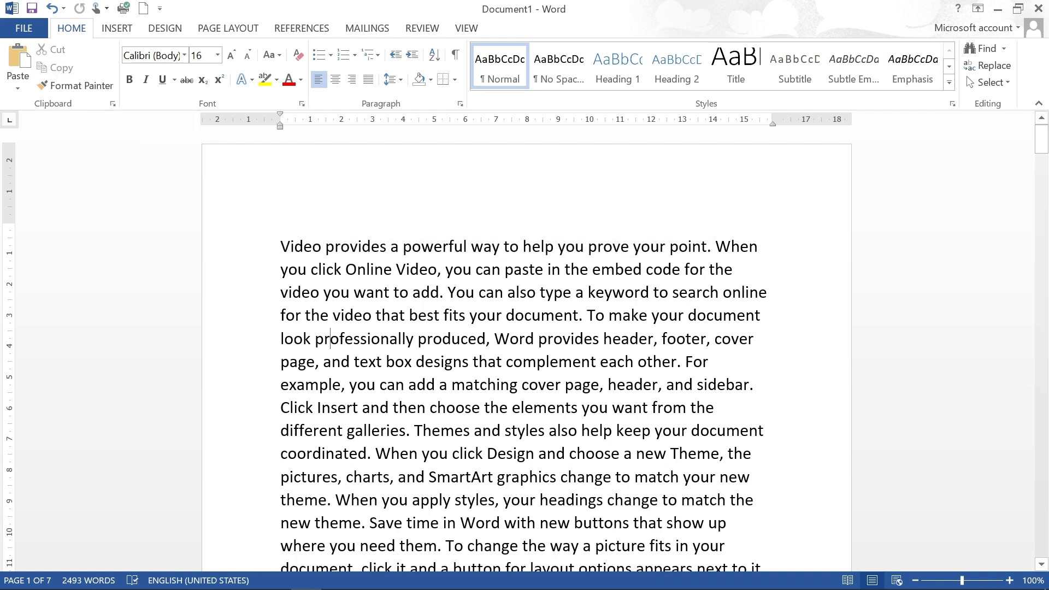
triple_click(350, 247)
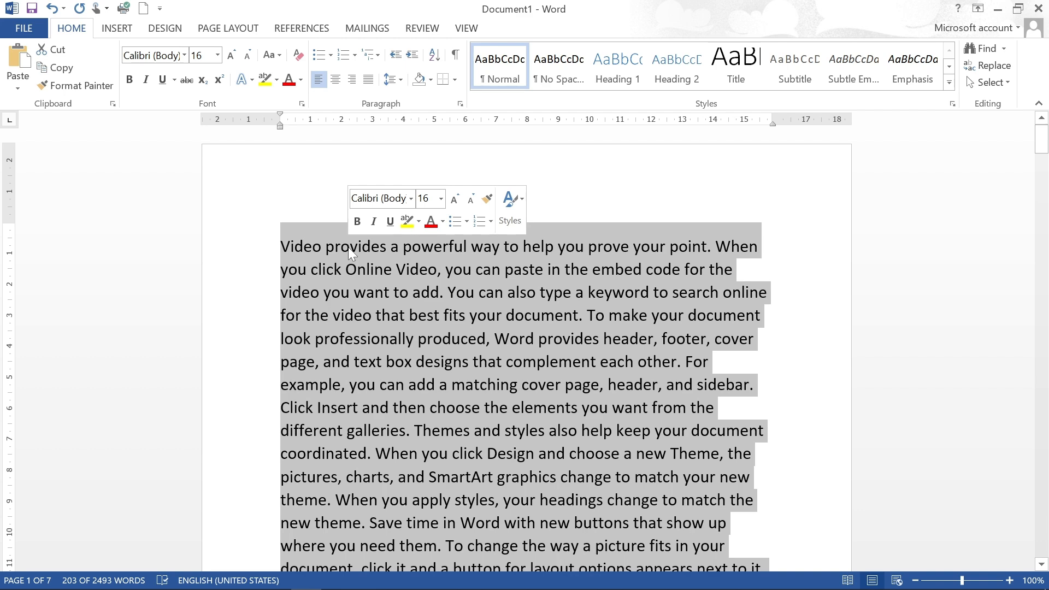
click(348, 247)
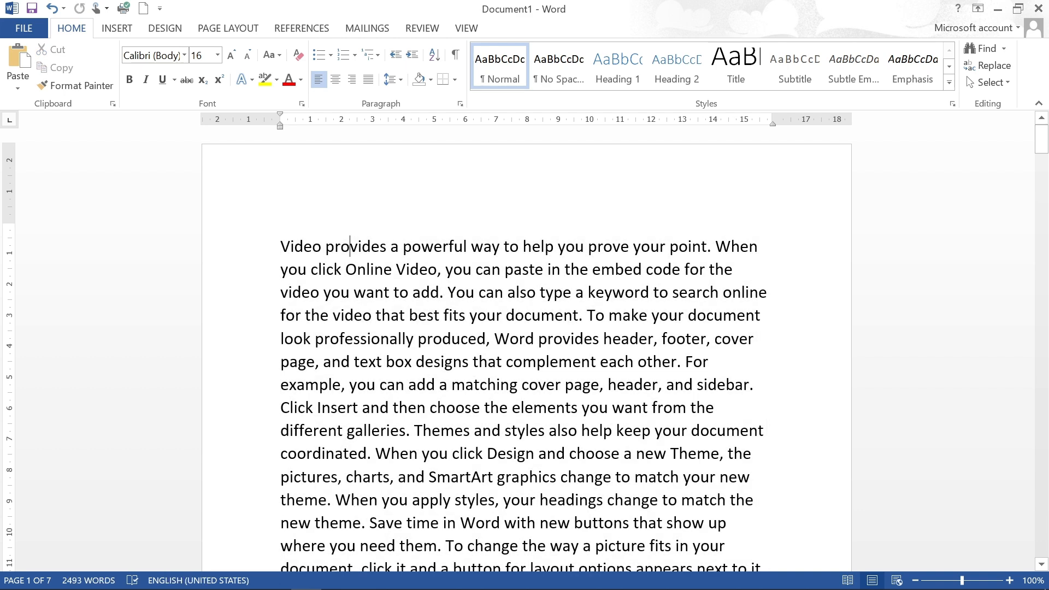
Select the opening words from "Video" through "point" without the period, and clear the selection
key(ctrl+Home)
drag(301, 246, 706, 252)
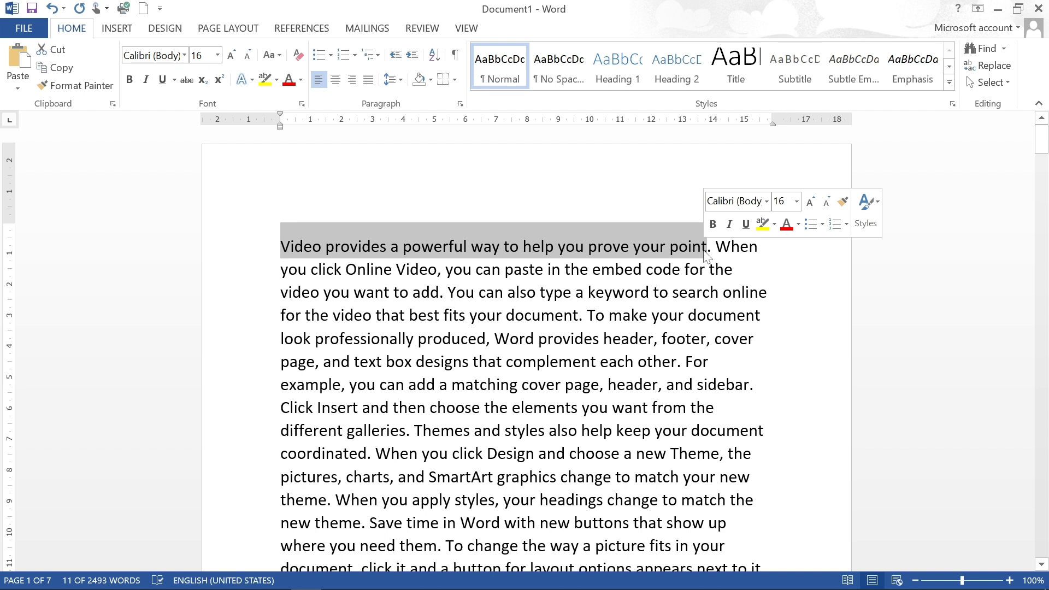
click(527, 292)
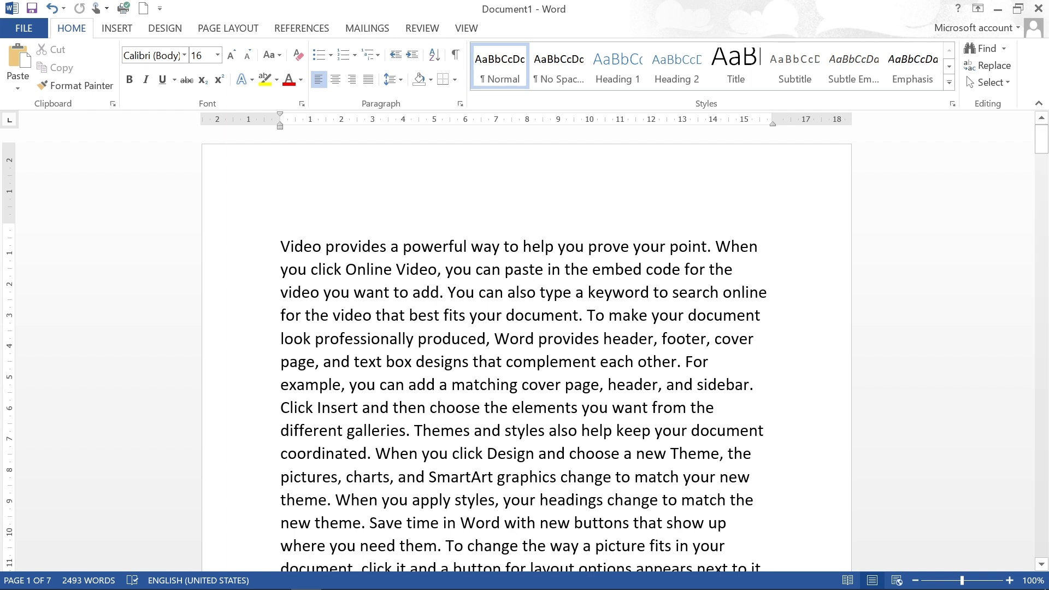
Select the complete first sentence on page 1 with whole-sentence selection and copy it
ctrl+click(471, 246)
click(474, 292)
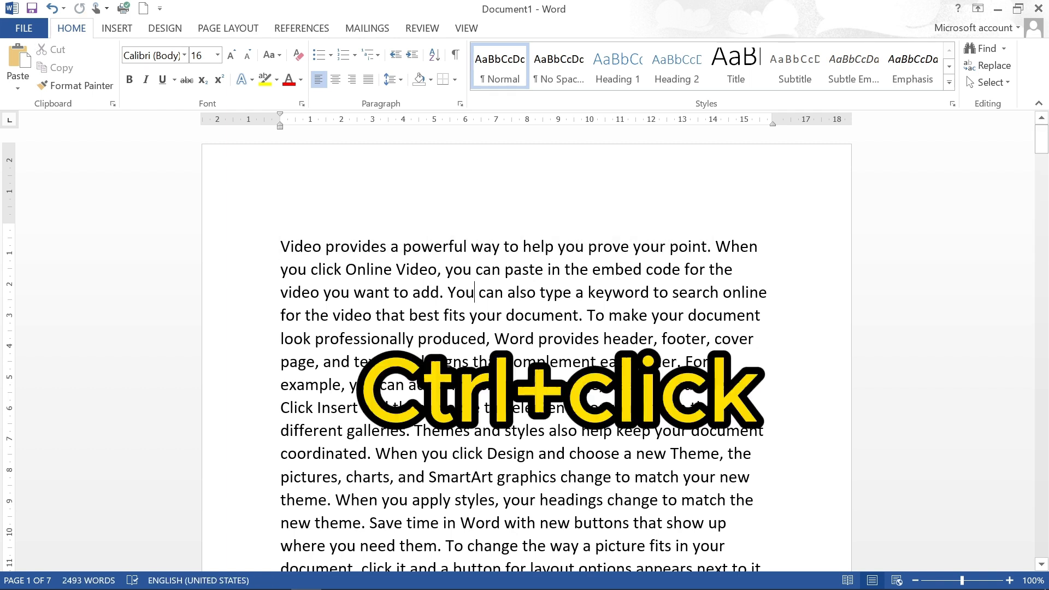
ctrl+click(451, 247)
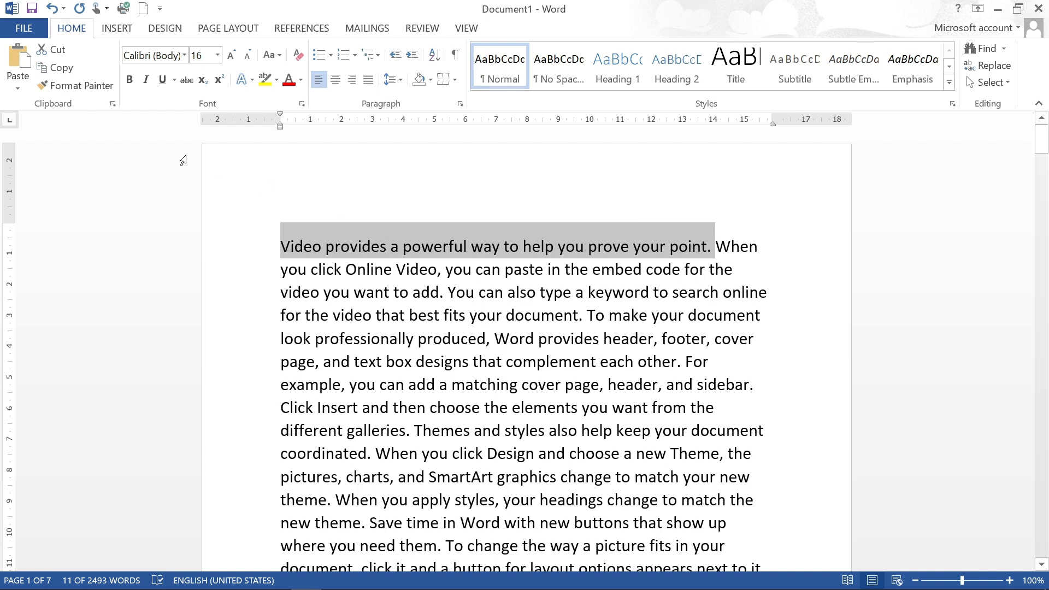
click(54, 72)
Split the paragraph after "header, and sidebar." with two paragraph breaks and paste the copied sentence on the empty line
click(758, 385)
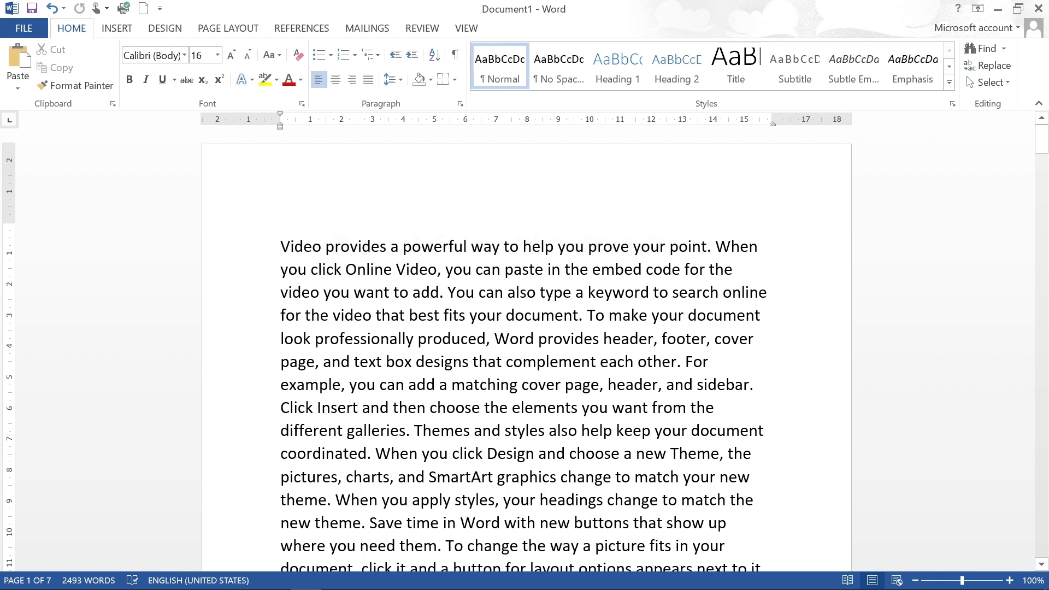
key(Return)
key(Return)
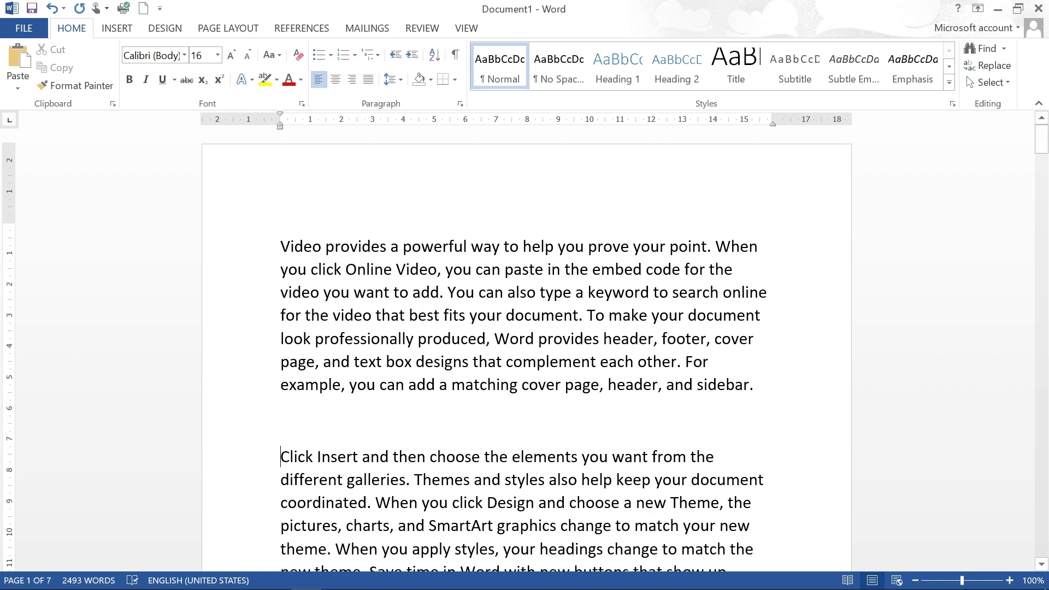
click(280, 421)
key(ctrl+v)
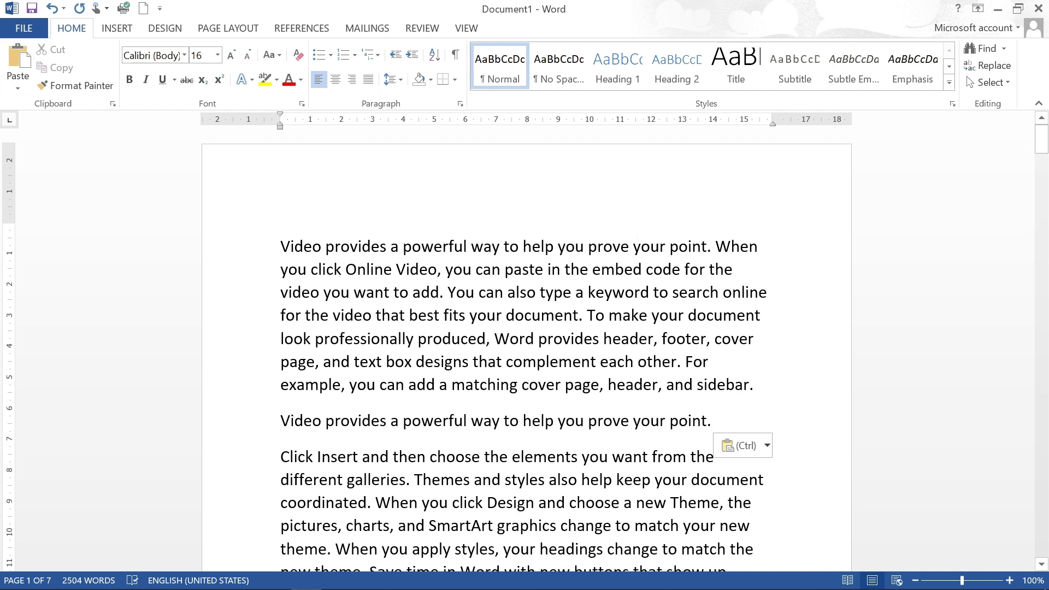
Copy the first four lines of page 1, from "Video" through "To make your document", and clear the selection
drag(267, 248, 761, 323)
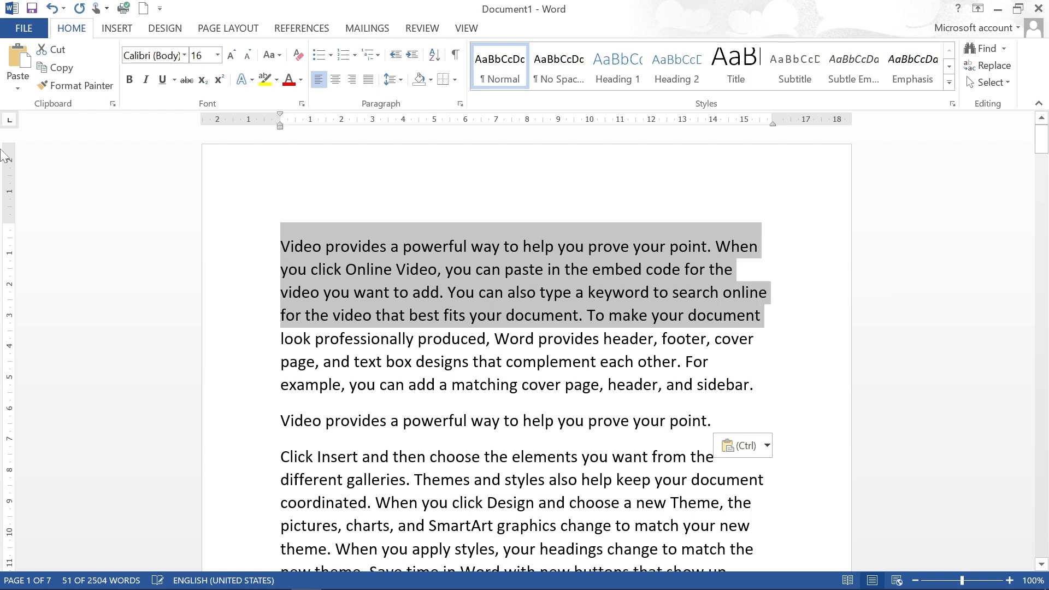
click(40, 66)
click(465, 384)
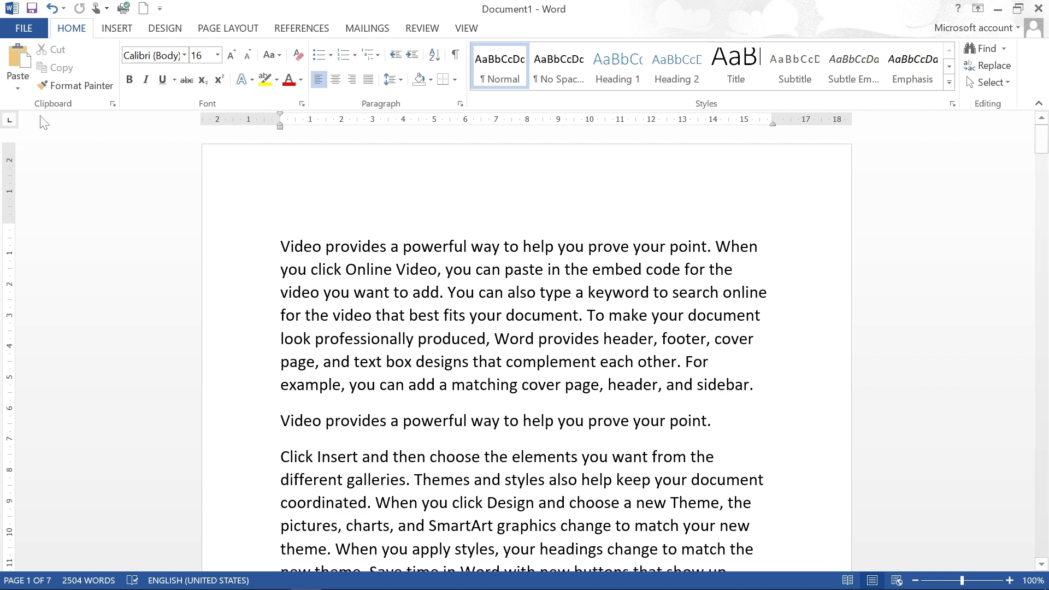
Show the Clipboard history and copy the text from "example, you can add" through "Design and choose"
click(113, 105)
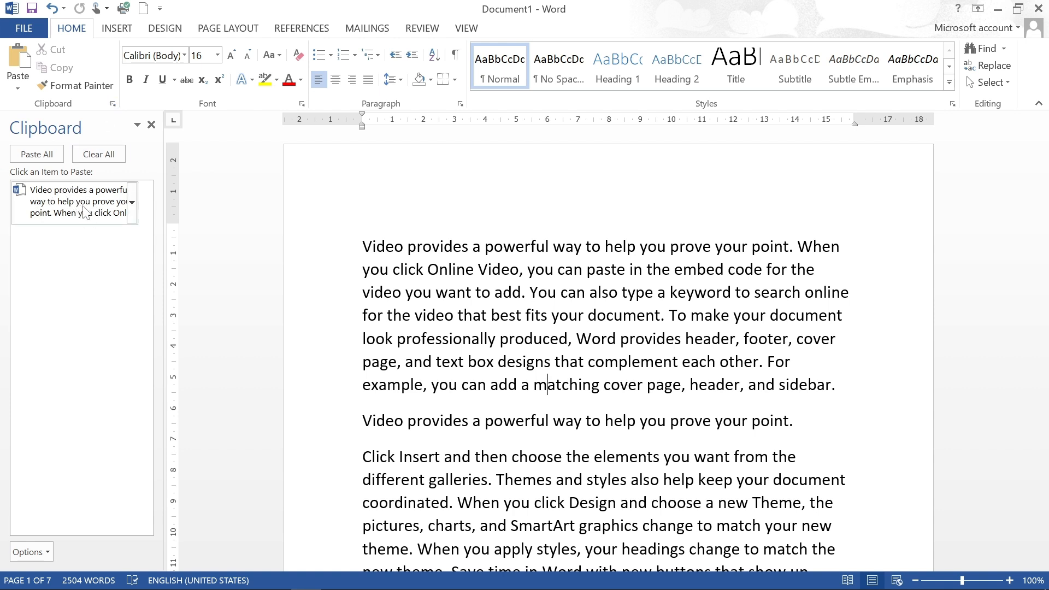
drag(385, 384, 704, 502)
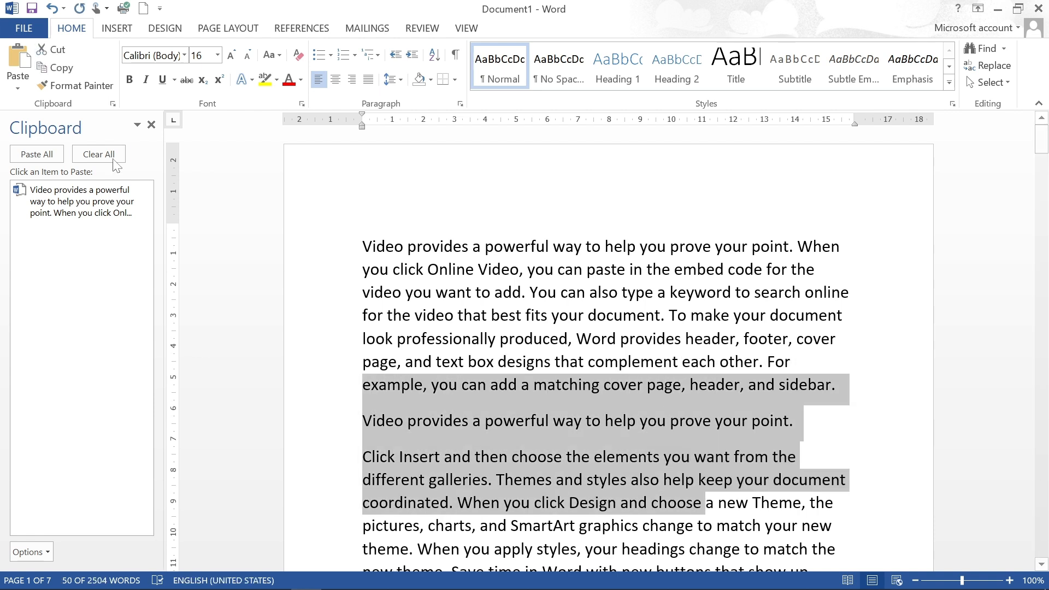
click(56, 67)
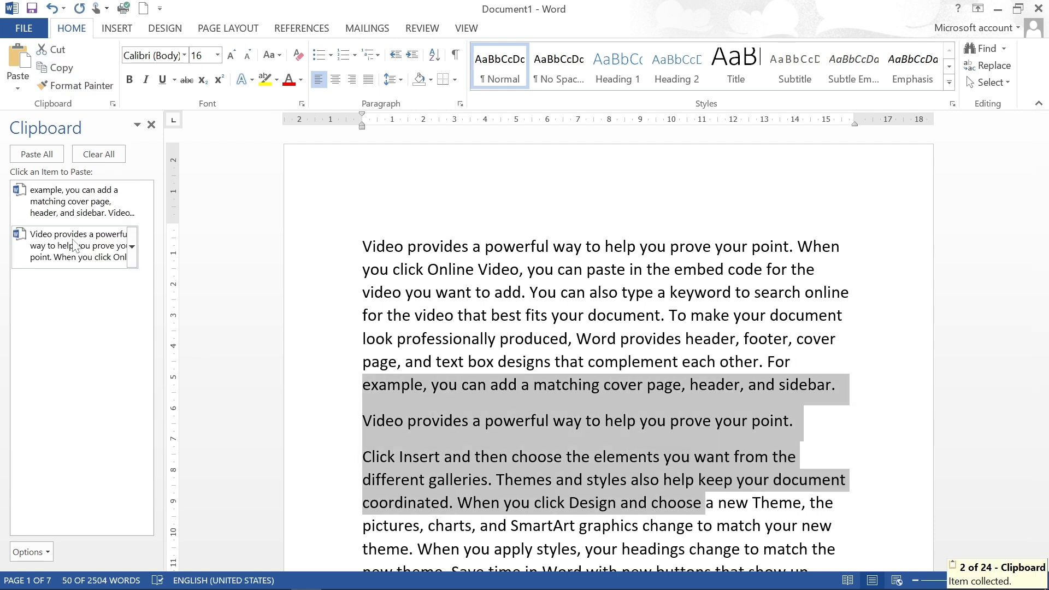
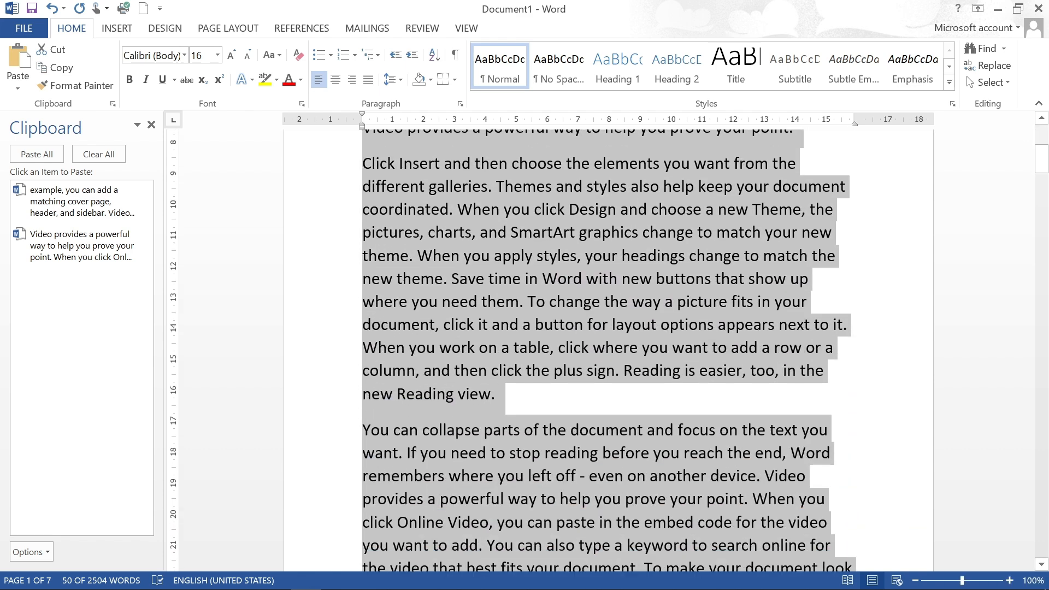
Copy the text from the start of the document into "galleries" on page 1's last line, and clear the selection
drag(787, 571, 786, 468)
click(48, 68)
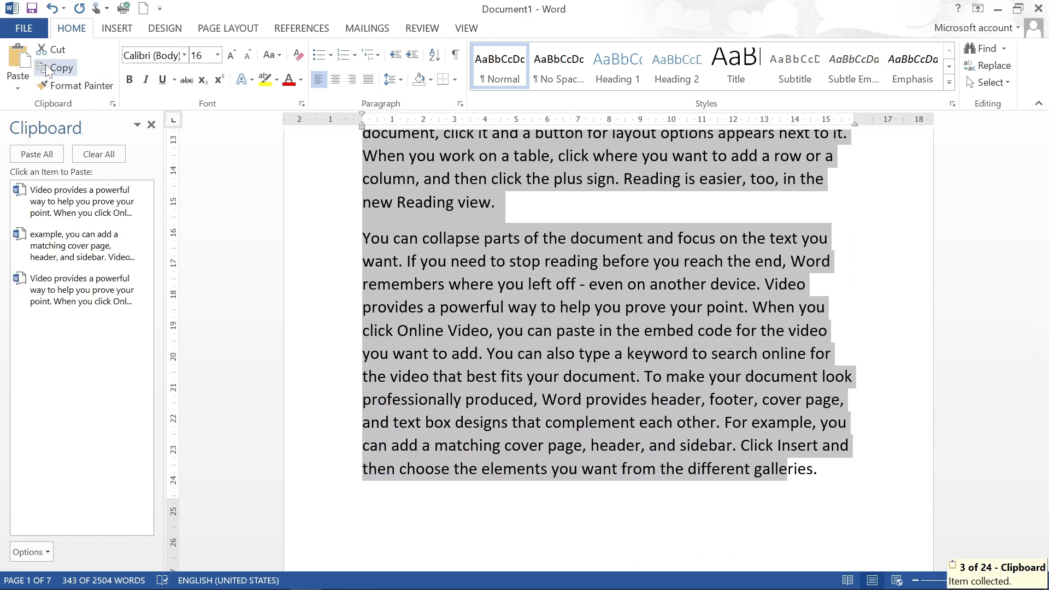
click(595, 330)
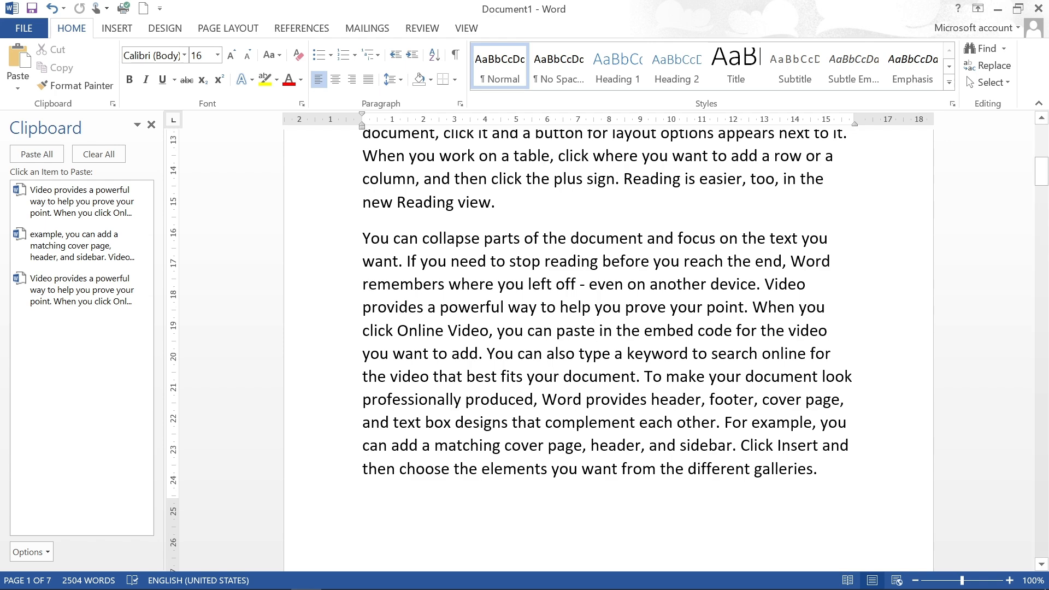
Highlight the first six lines of page 1, and add three empty paragraphs after the standalone sentence below that paragraph
scroll(606, 350, up, 10)
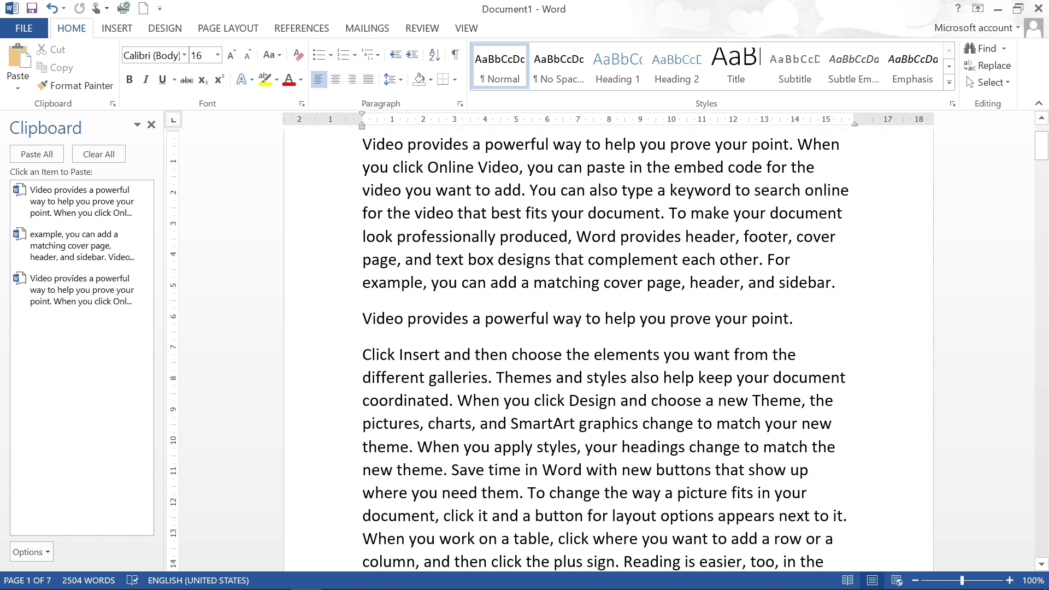
drag(362, 246, 794, 362)
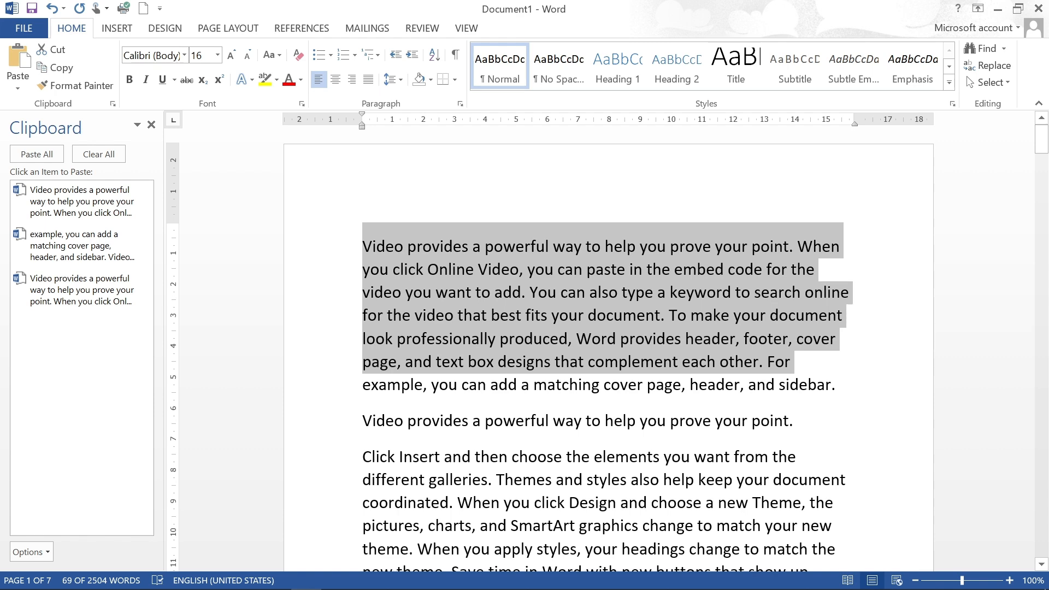
click(794, 421)
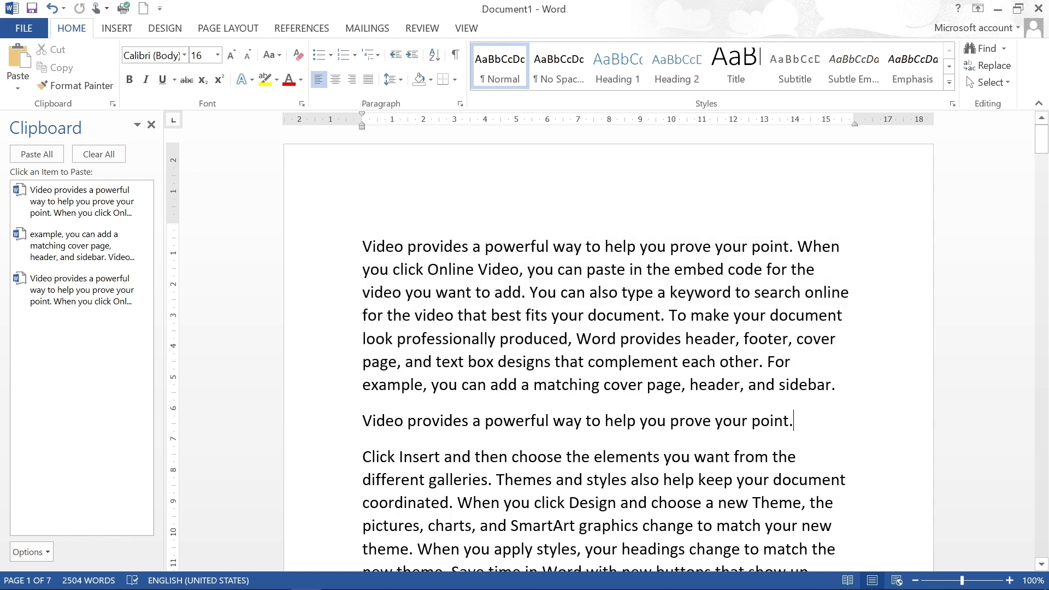
key(Return)
key(Return)
key(Return)
scroll(247, 379, down, 2)
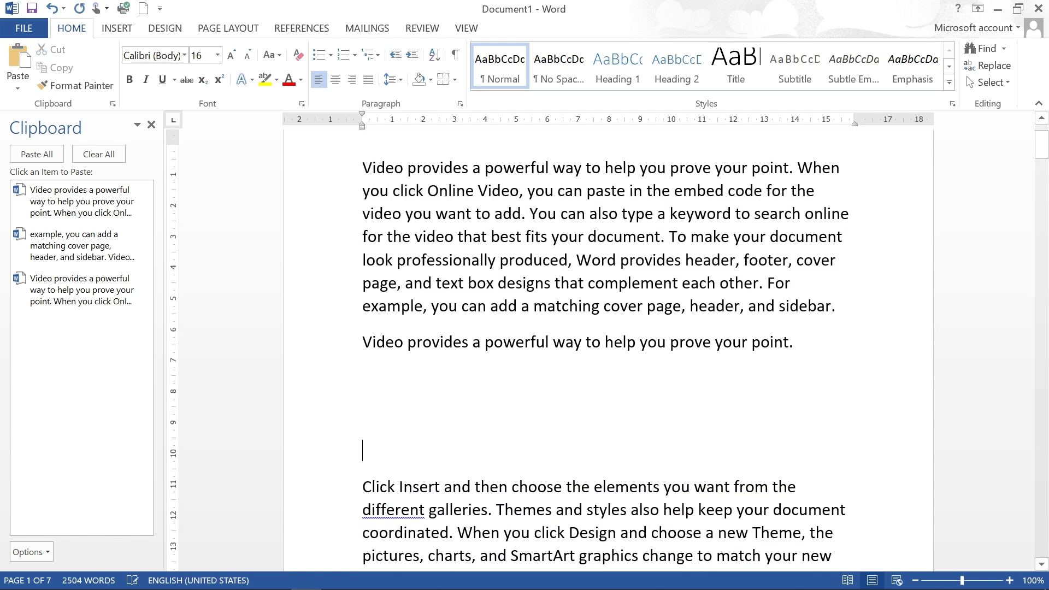
Paste the Clipboard item beginning "example, you can add" on the first empty line below the standalone sentence
click(247, 379)
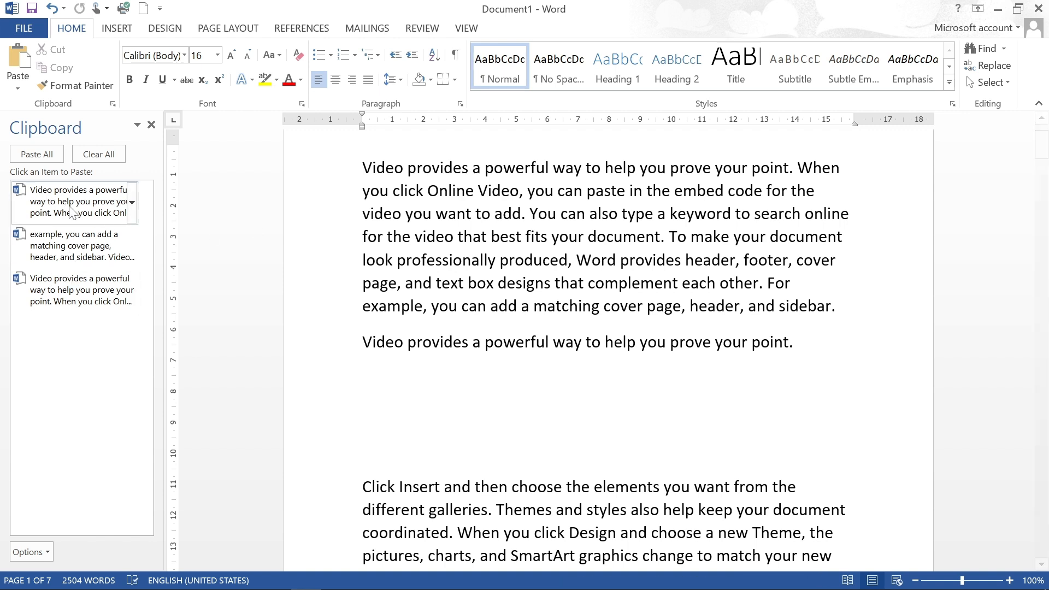
click(65, 257)
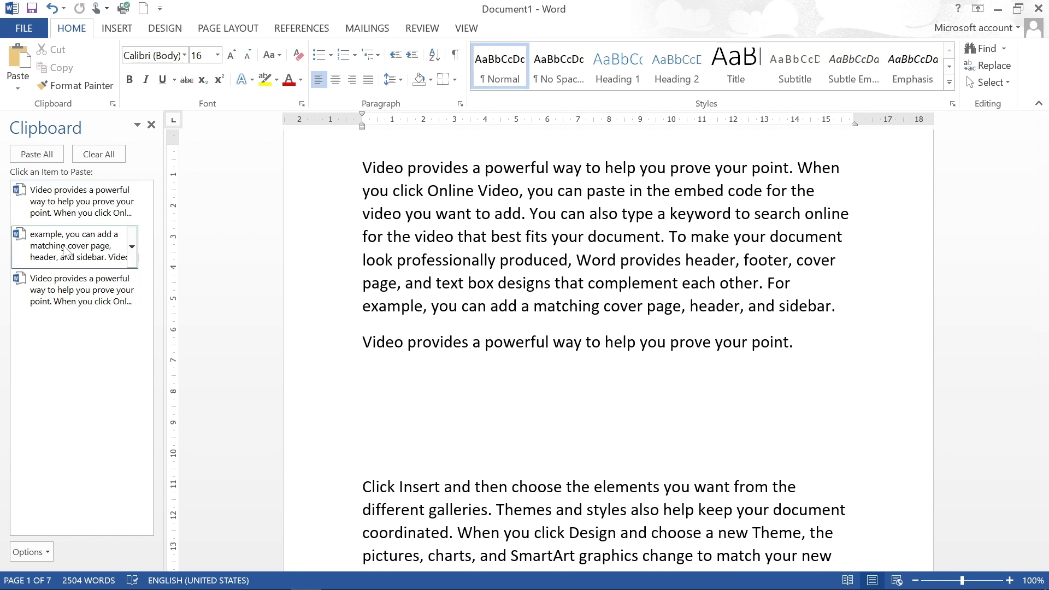
scroll(608, 349, down, 3)
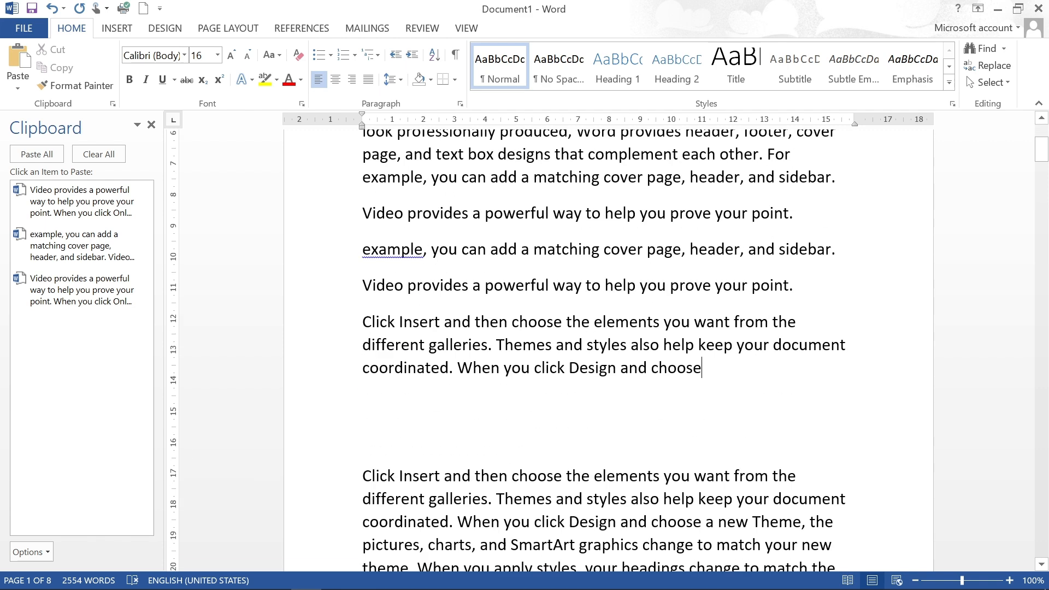
Add four paragraph breaks after the pasted "Design and choose" and paste the oldest Clipboard item, beginning "Video provides", on the last new line
key(Return)
key(Return)
key(Return)
key(Return)
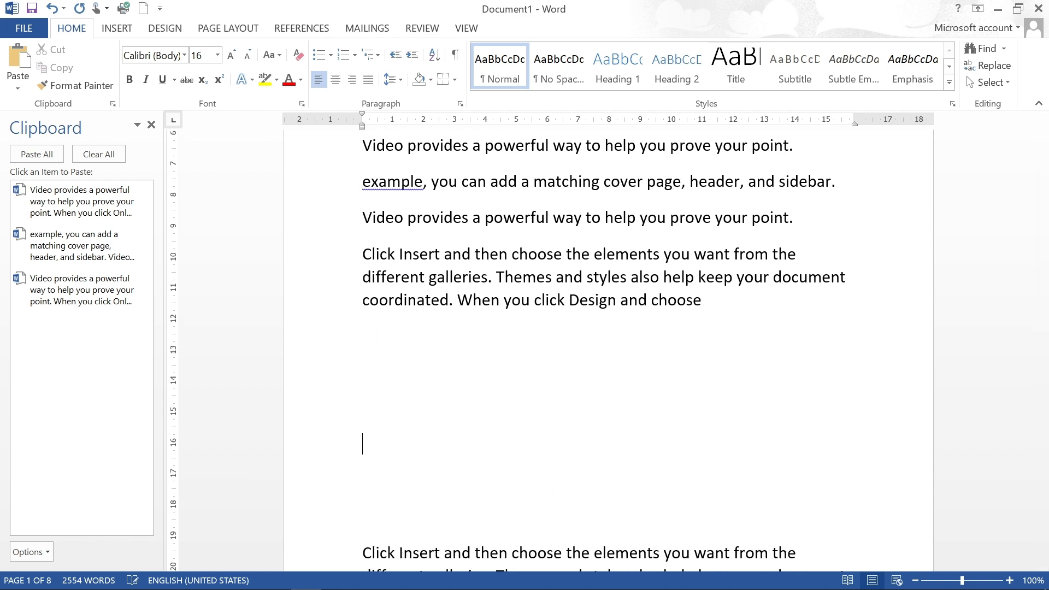
click(44, 306)
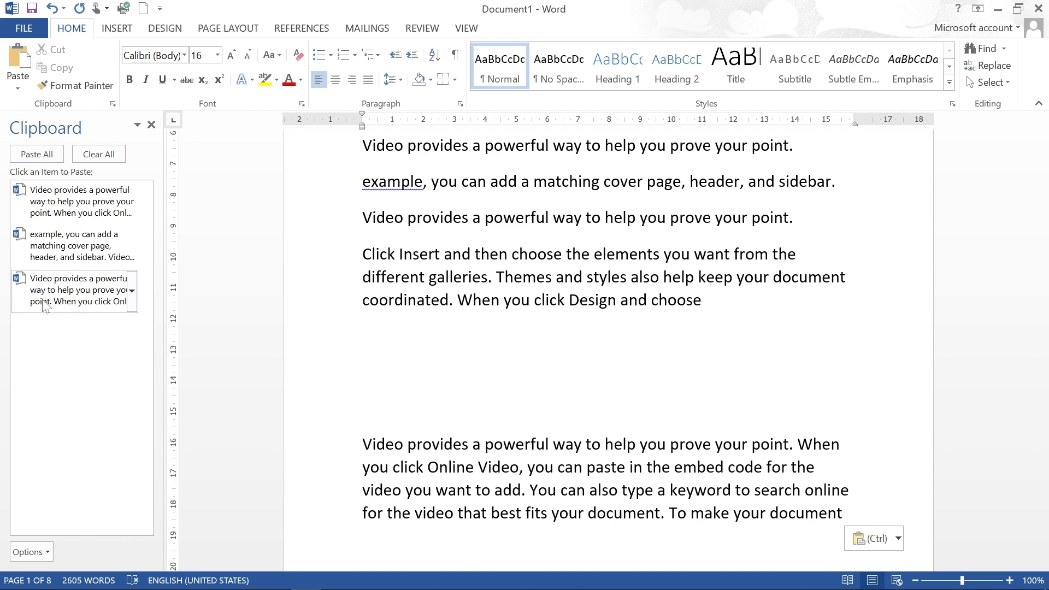
scroll(608, 349, down, 2)
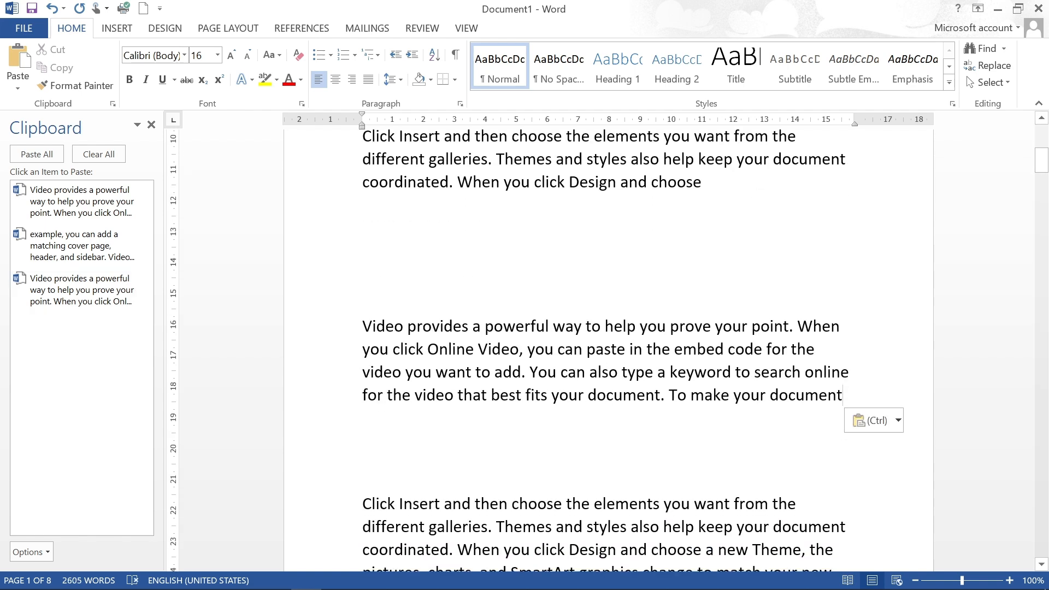
Close the Clipboard pane and paste the "example, you can add" text and the long "Video provides" text from the Windows Clipboard history
click(150, 125)
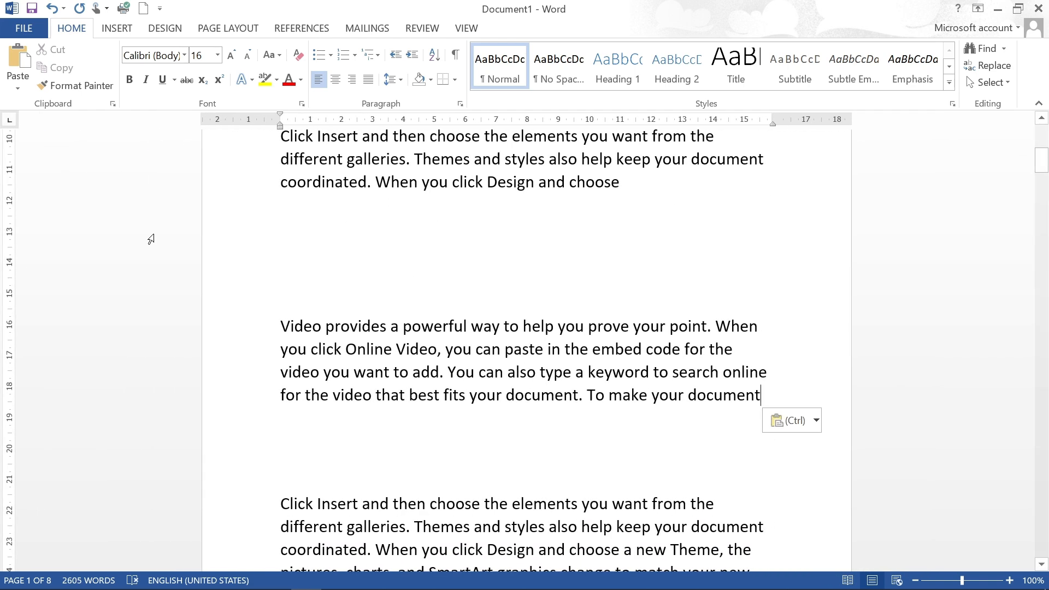
key(super+v)
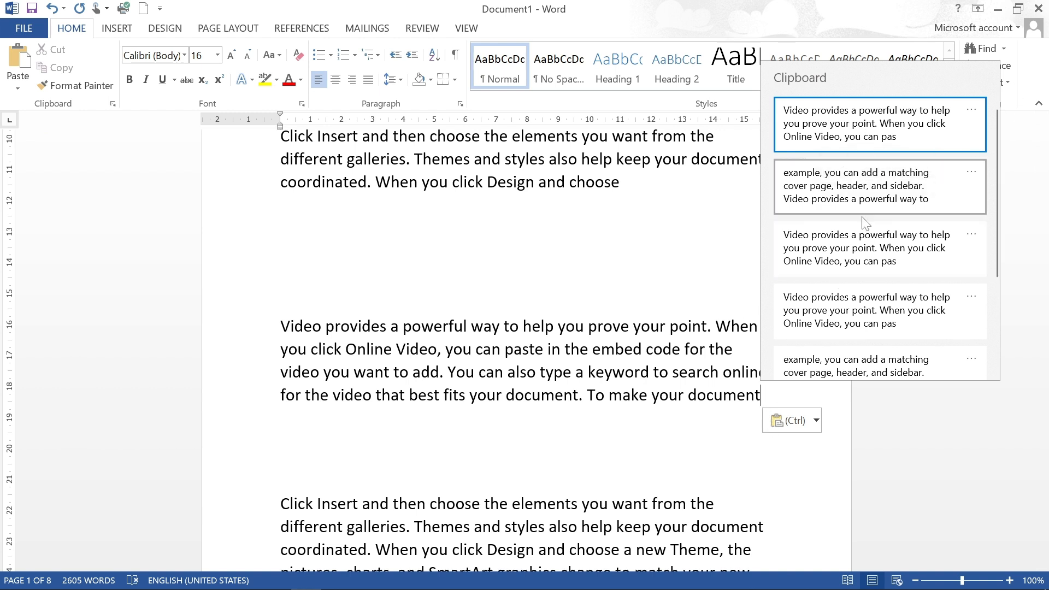
click(853, 196)
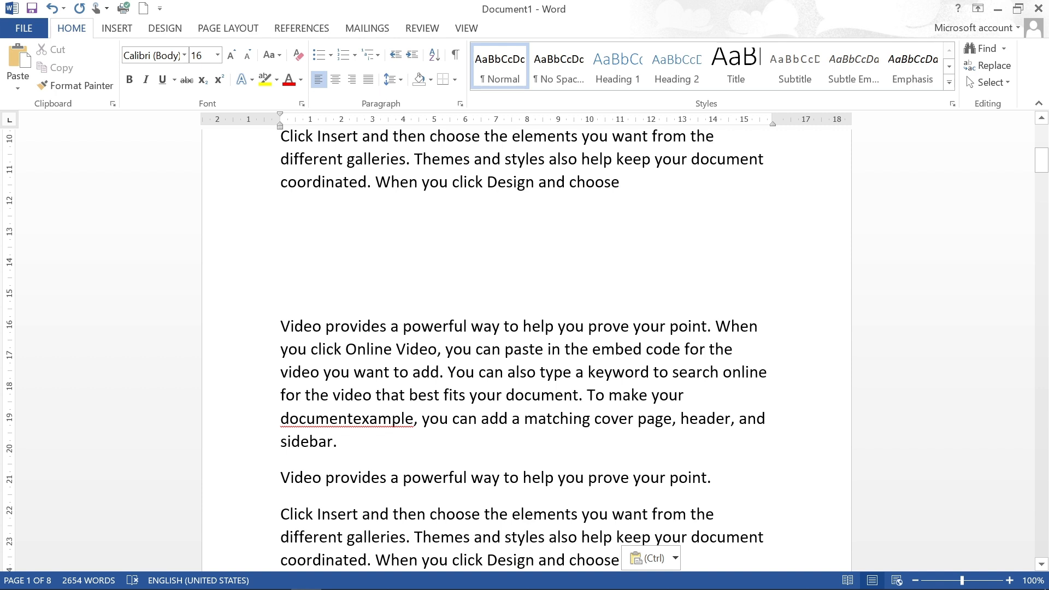
key(super+v)
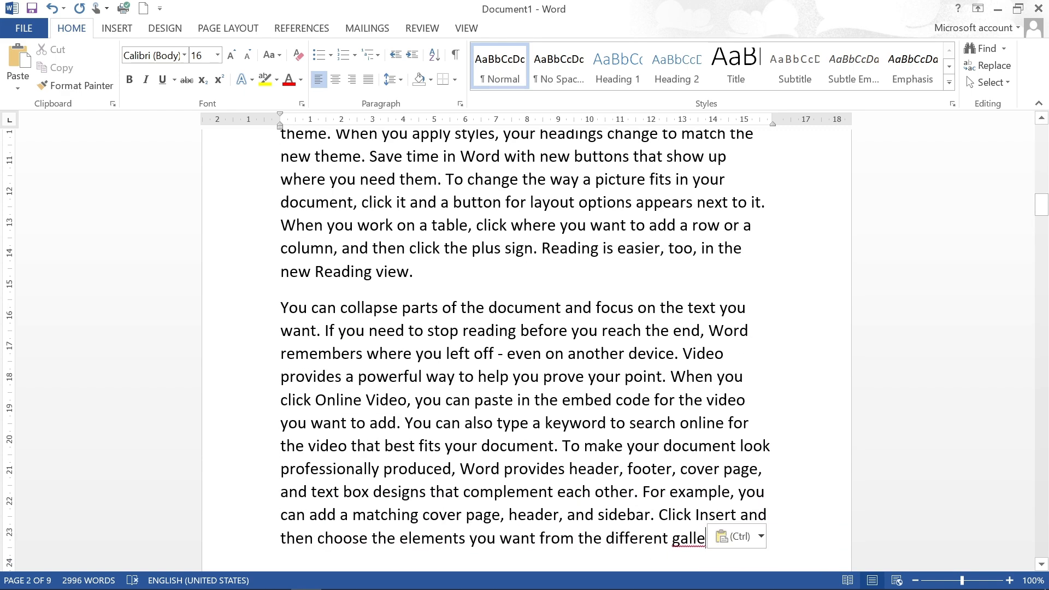
Insert two paragraph breaks after "header, and sidebar." in the first paragraph on page 2
scroll(525, 349, up, 5)
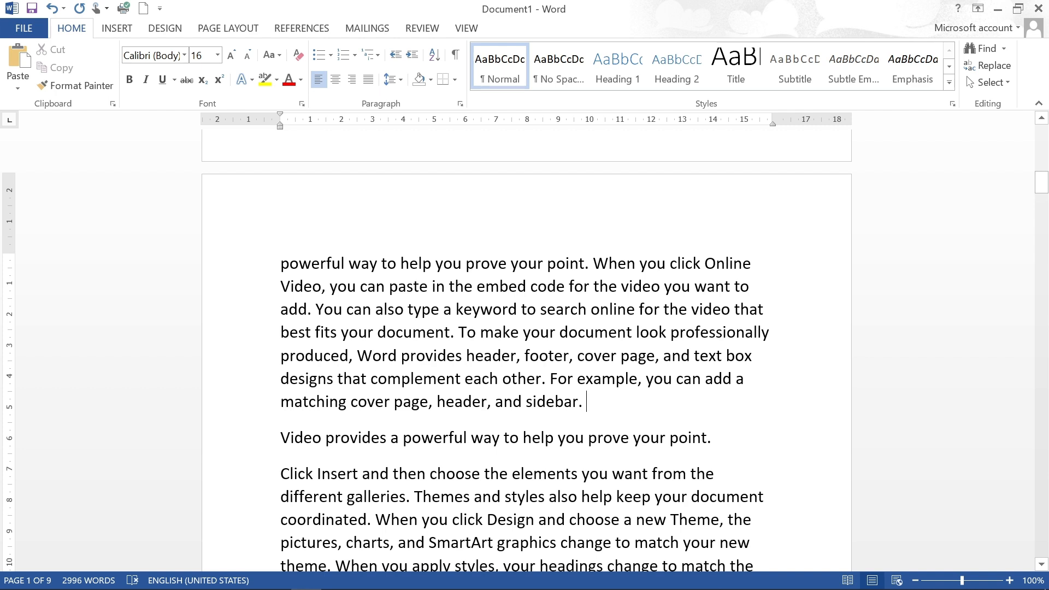
key(Return)
key(Return)
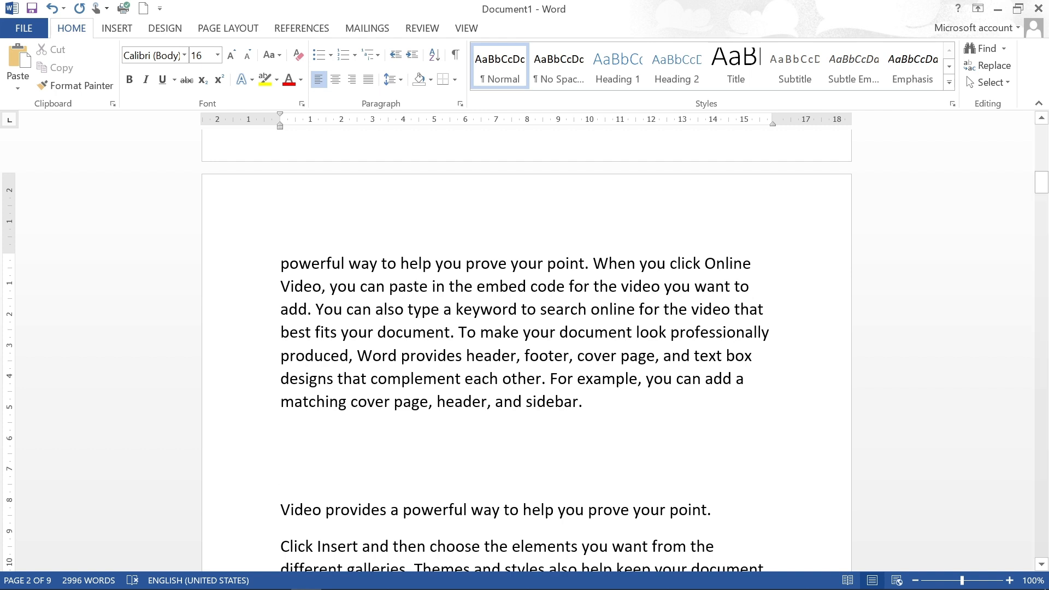
Cut the text from "powerful way" through "best fits your document." at the start of page 2
key(ctrl+shift+Right)
key(ctrl+shift+Right)
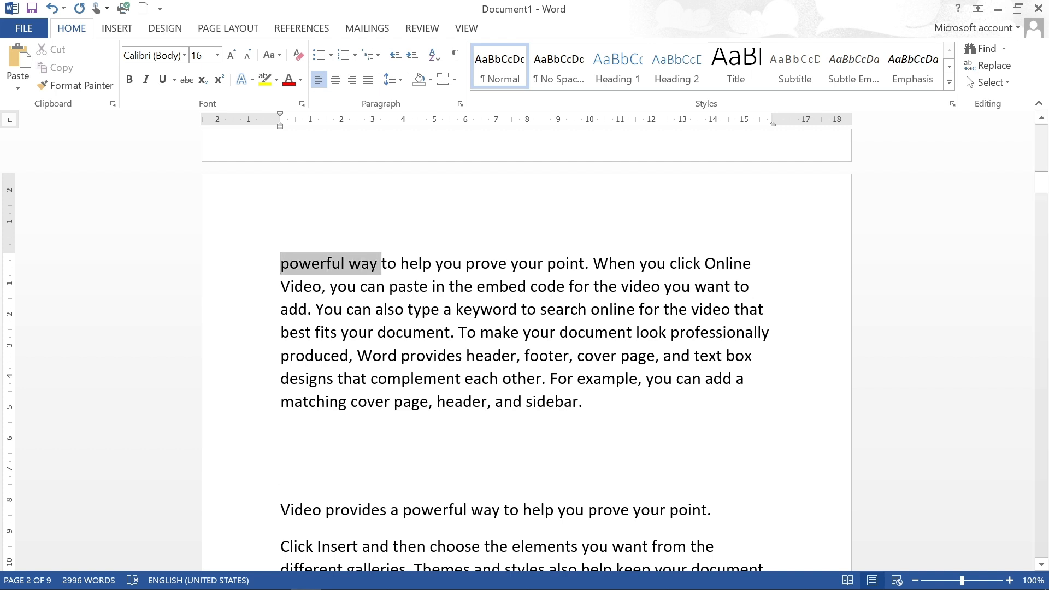
drag(381, 264, 457, 332)
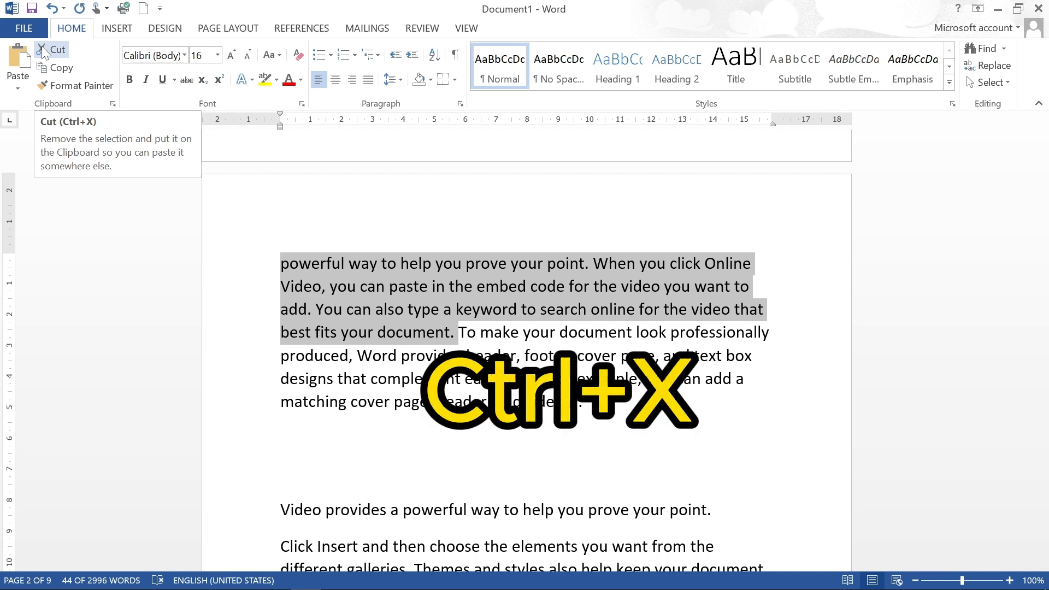
key(ctrl+x)
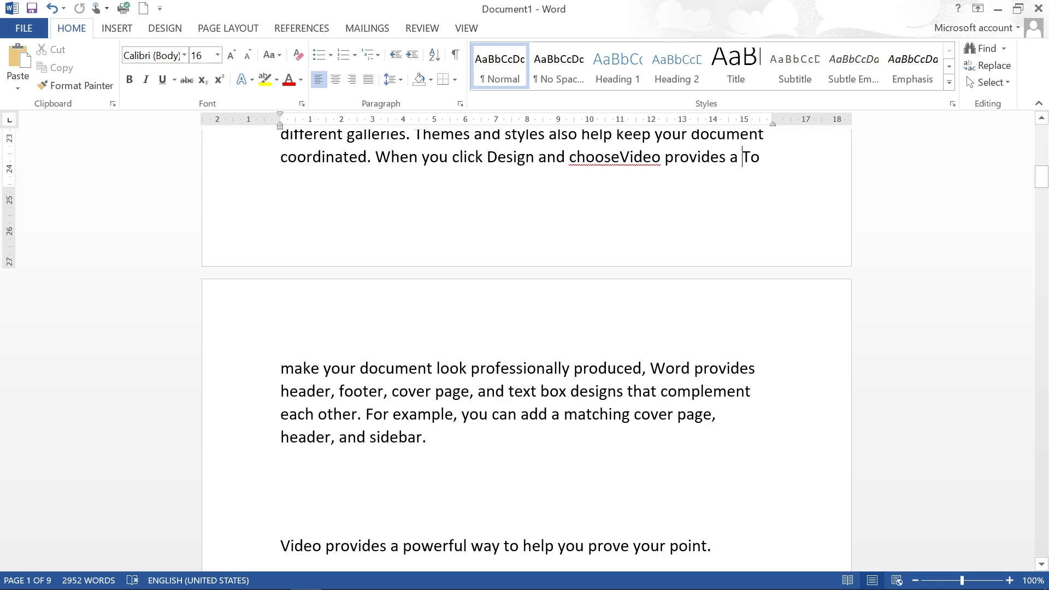
Add two paragraph breaks on the empty line starting page 3 and paste the cut text on the page's first line
click(368, 492)
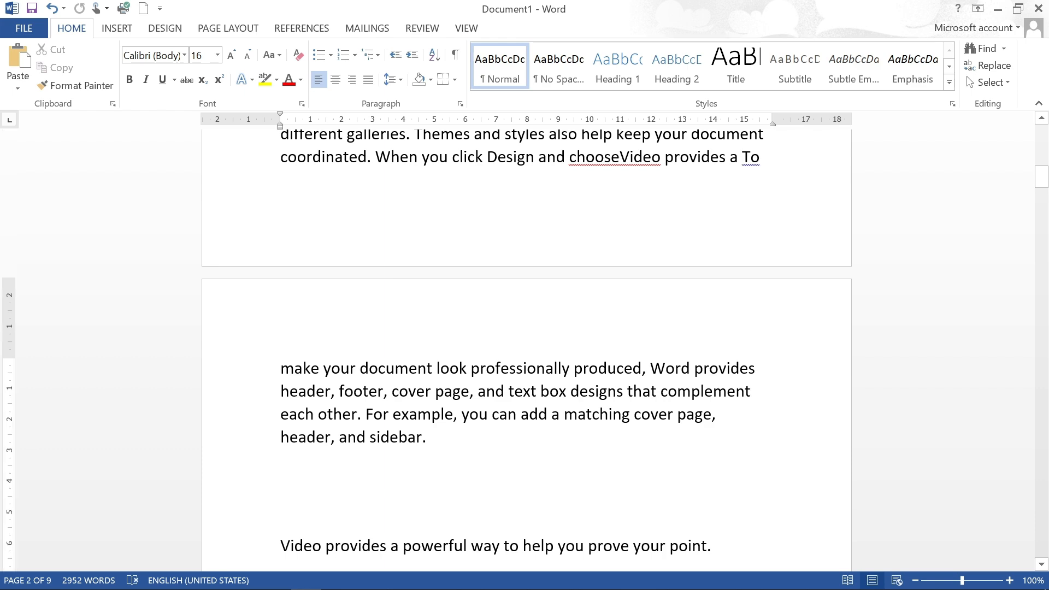
double_click(459, 471)
triple_click(460, 471)
scroll(470, 458, down, 14)
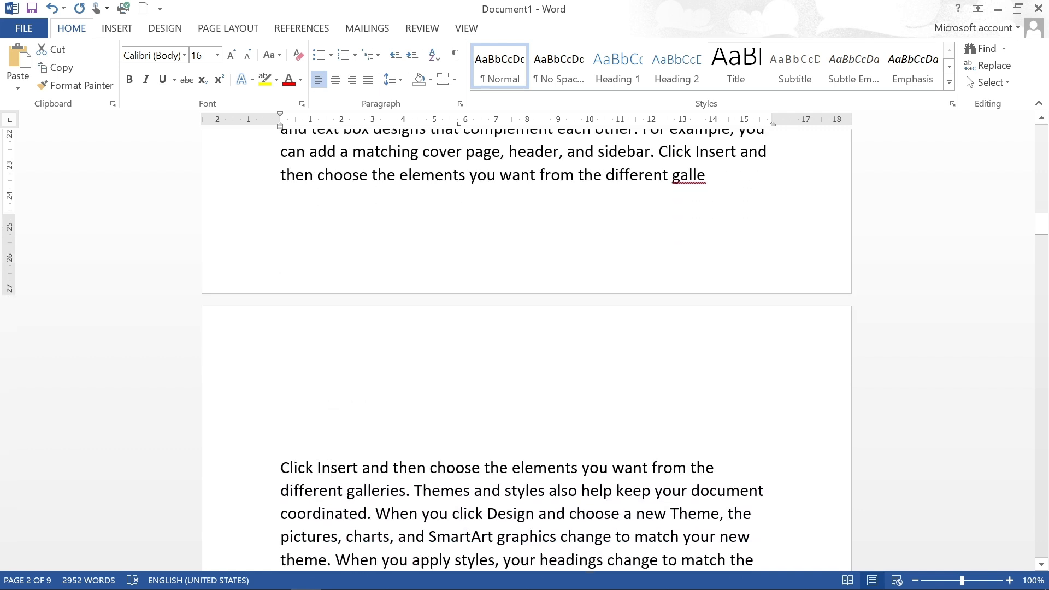
click(483, 418)
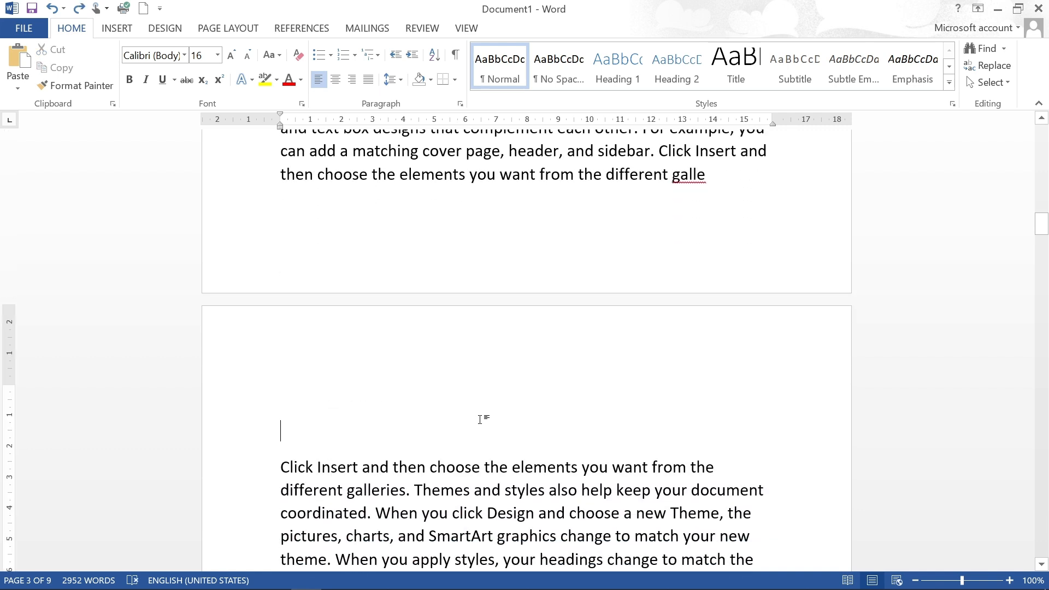
key(Return)
key(Return)
click(281, 394)
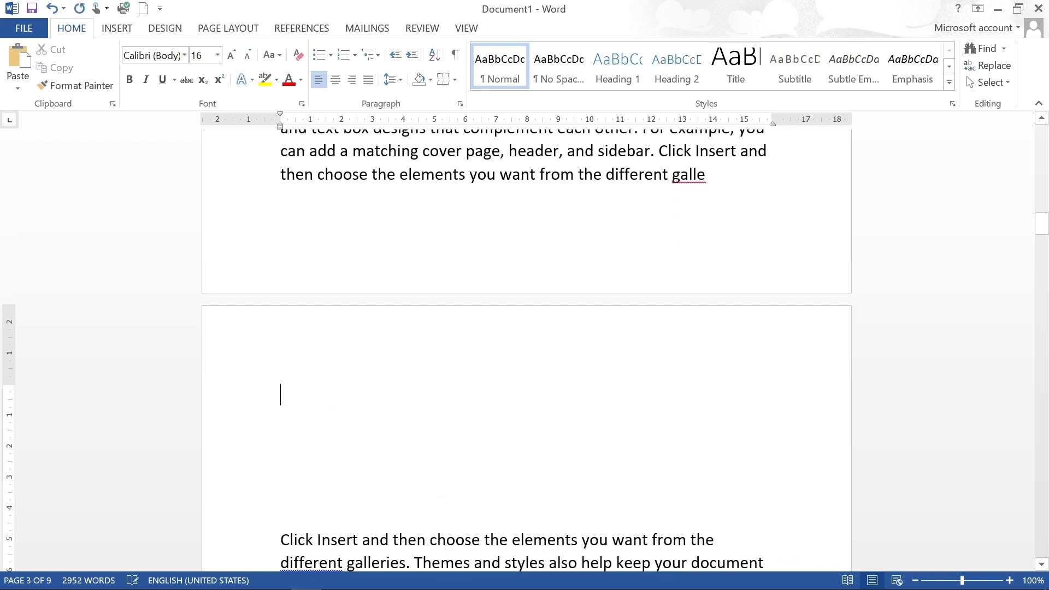
click(25, 61)
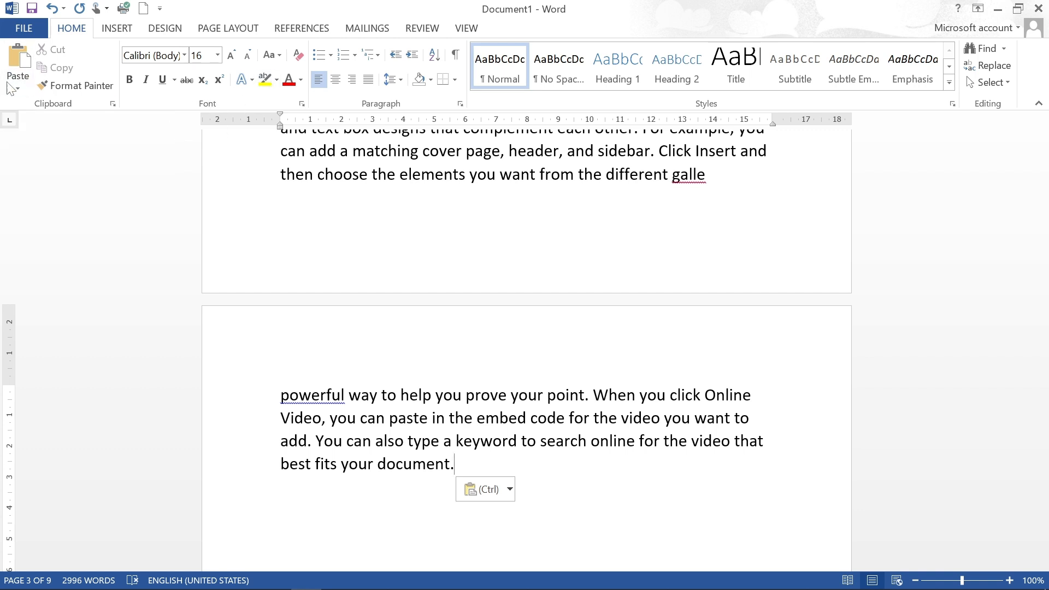
Show the available paste options, dismiss them and view the description of the Format Painter
click(27, 88)
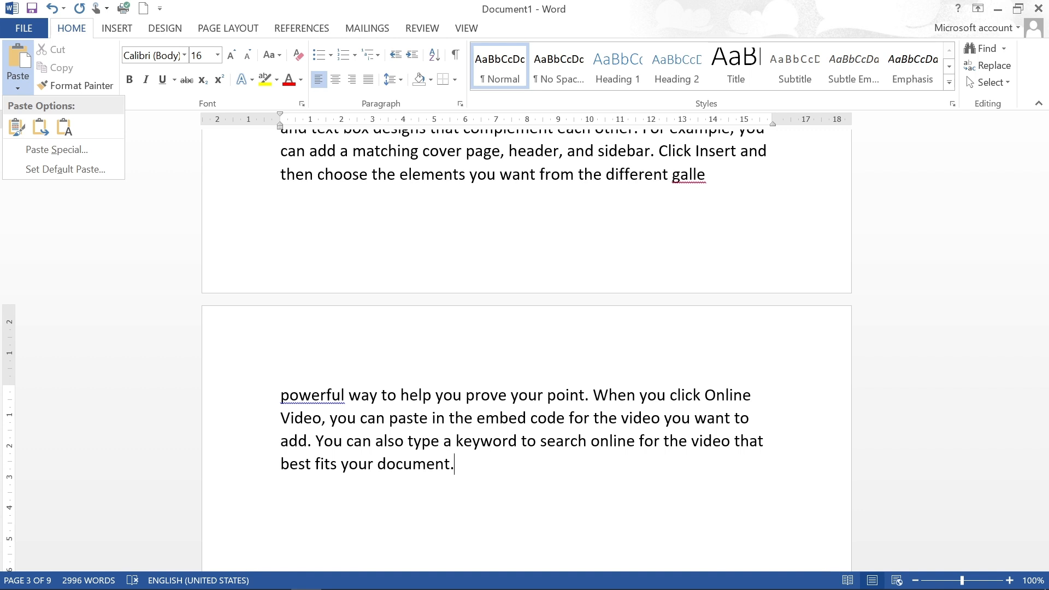
scroll(246, 175, up, 2)
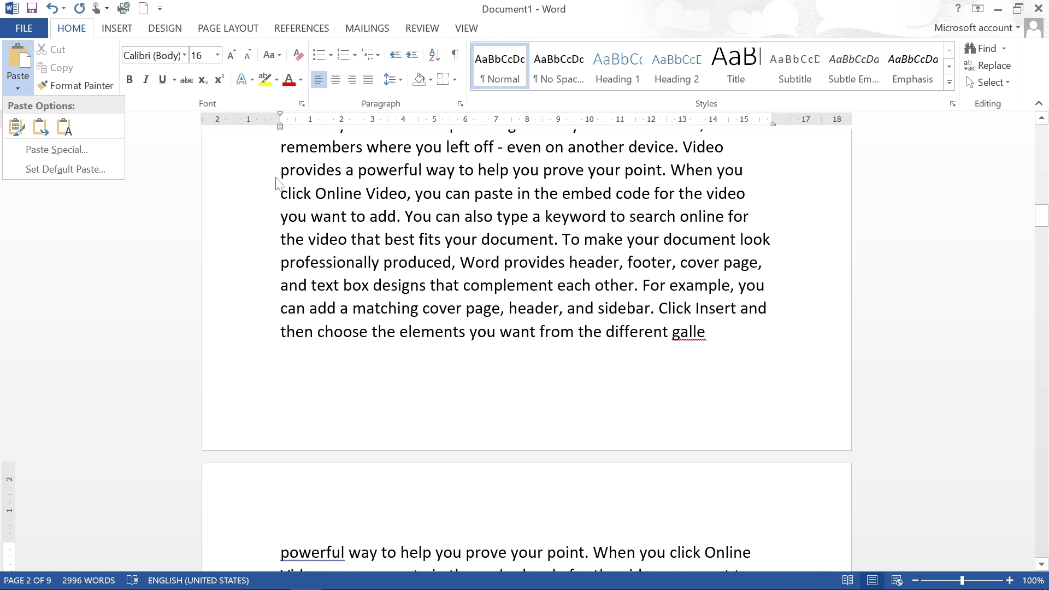
click(357, 229)
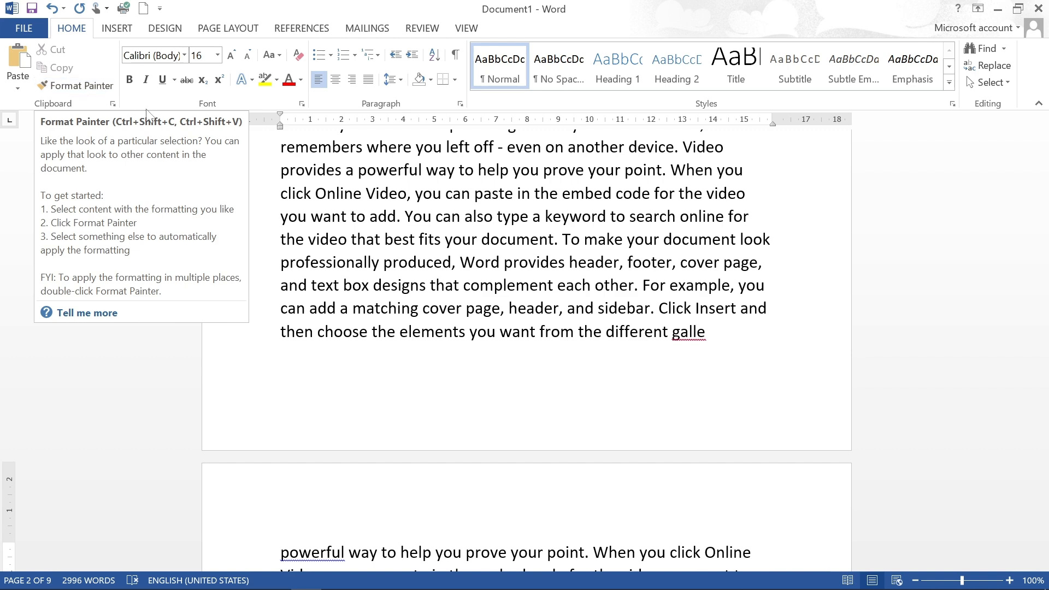
scroll(525, 349, up, 5)
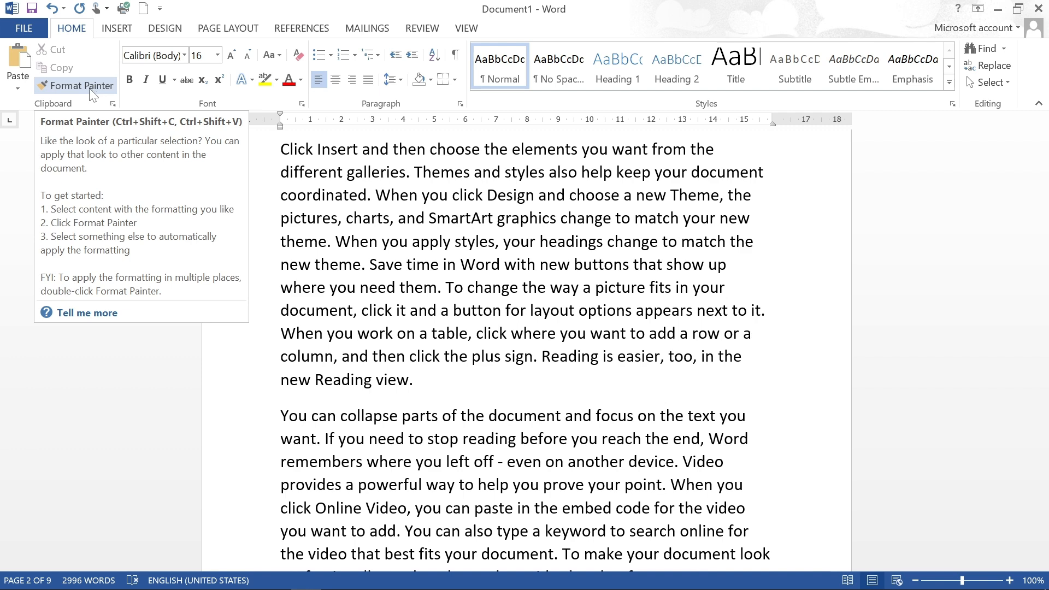
key(ctrl+v)
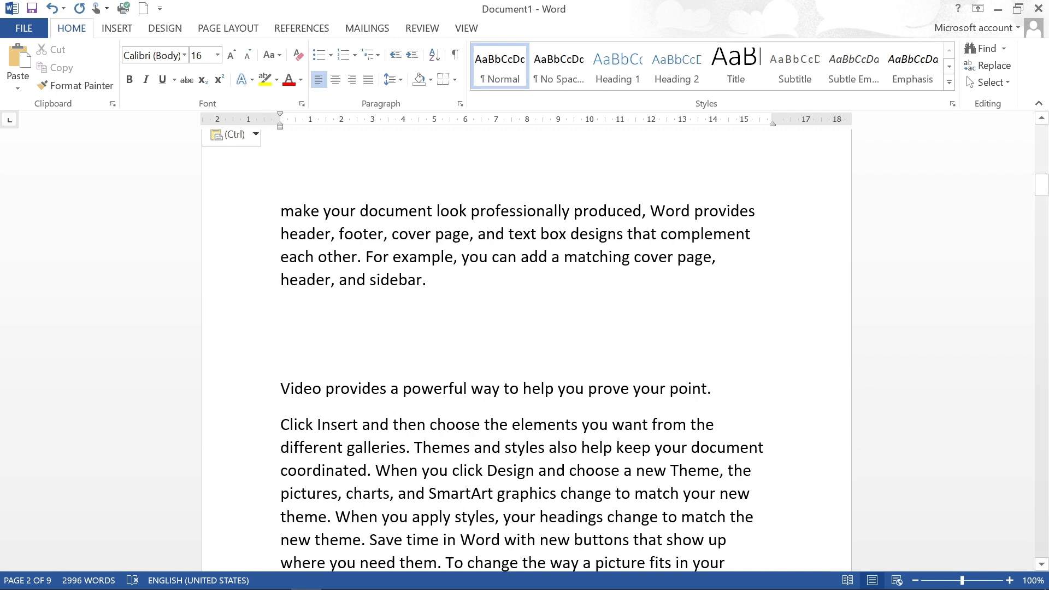
Change the font of the whole paragraph at the start of page 2 to Gill Sans Ultra Bold
triple_click(324, 216)
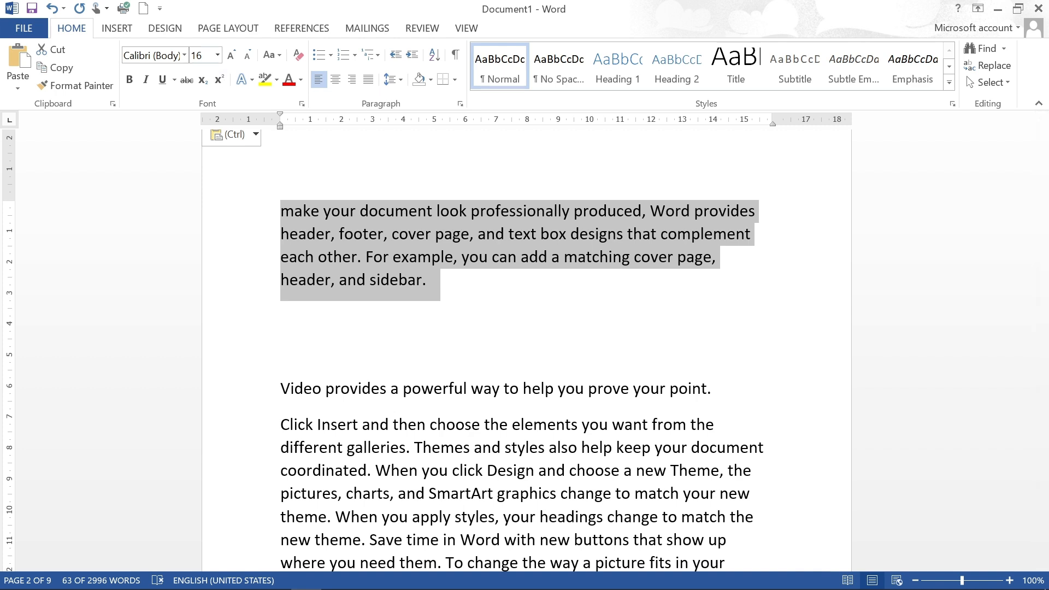
click(185, 57)
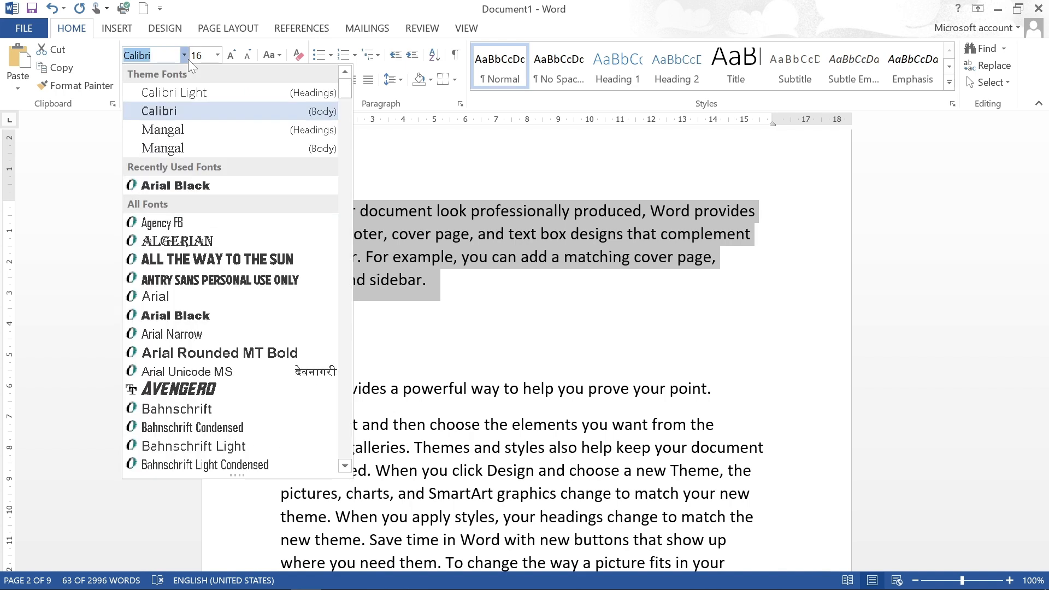
scroll(232, 284, down, 12)
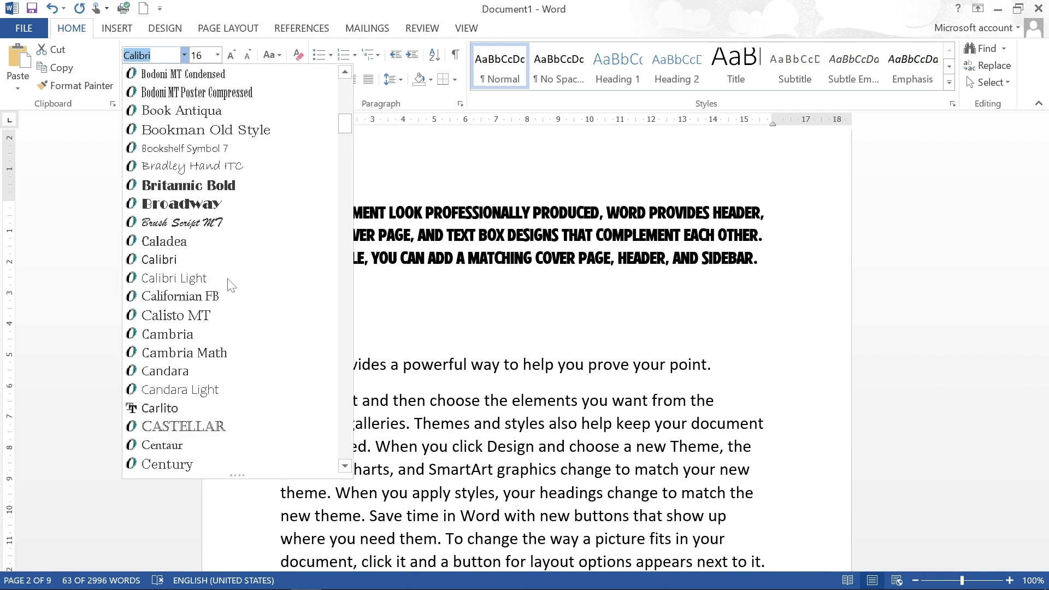
scroll(232, 284, down, 5)
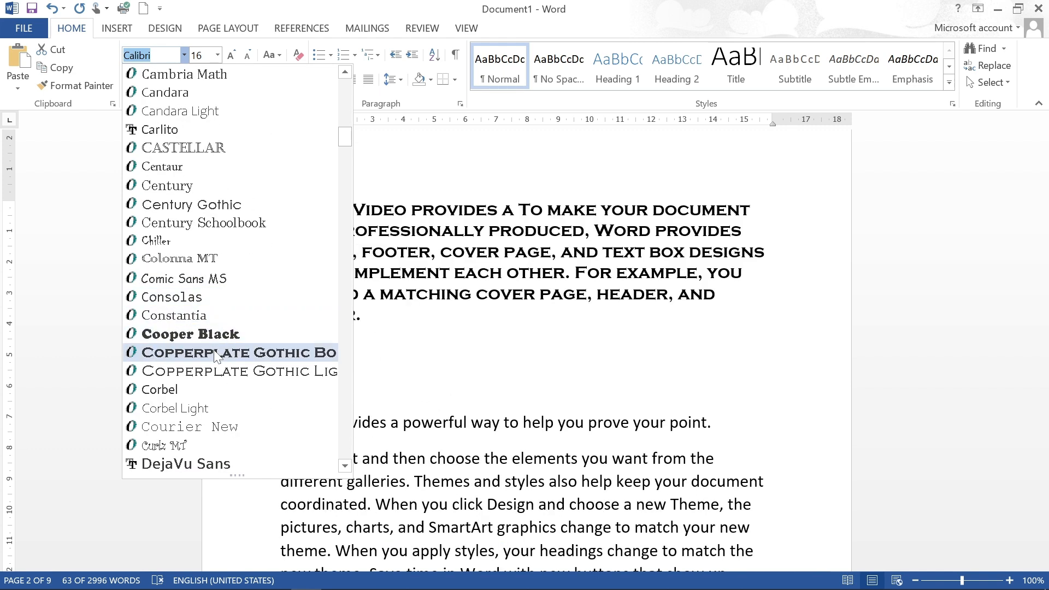
scroll(216, 356, down, 2)
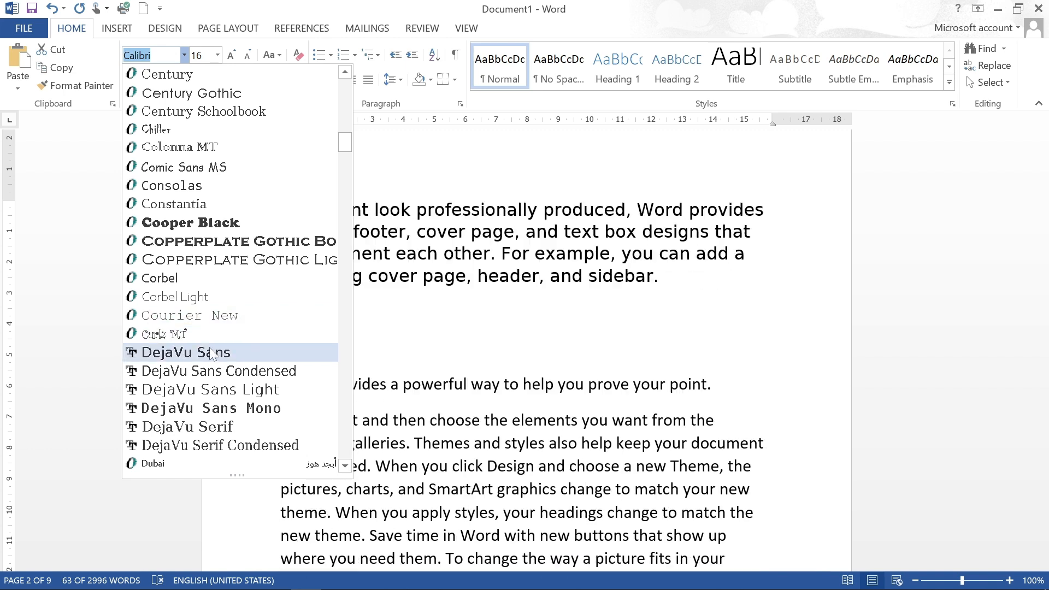
scroll(212, 354, down, 3)
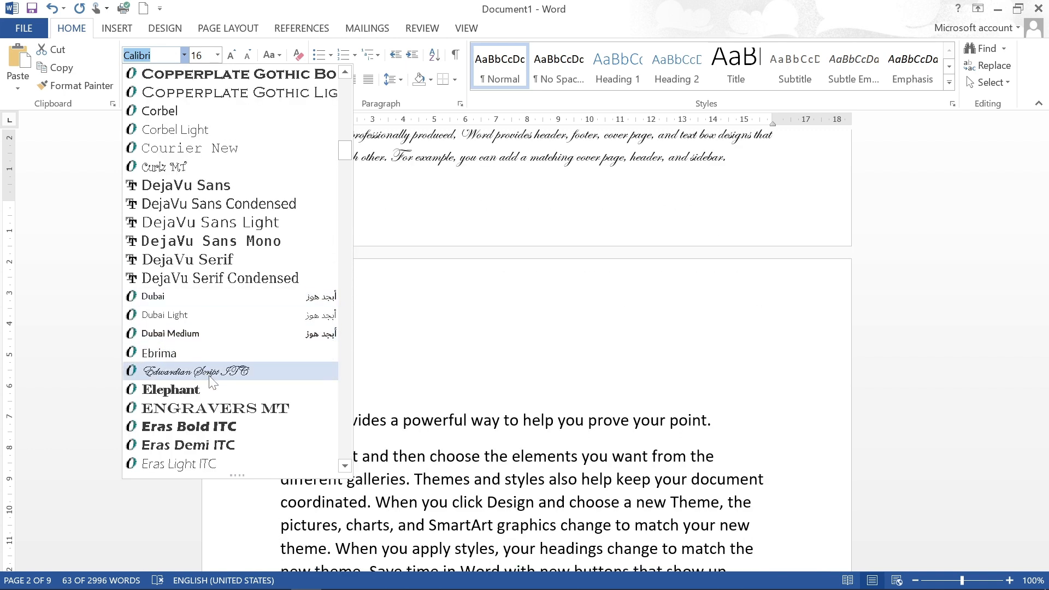
scroll(211, 377, up, 1)
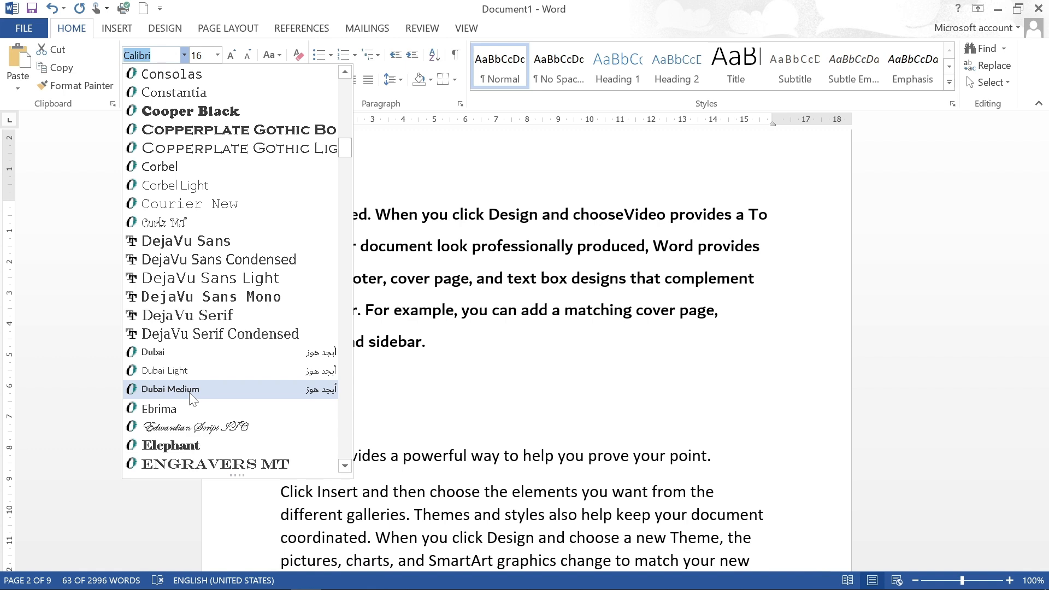
scroll(190, 396, down, 2)
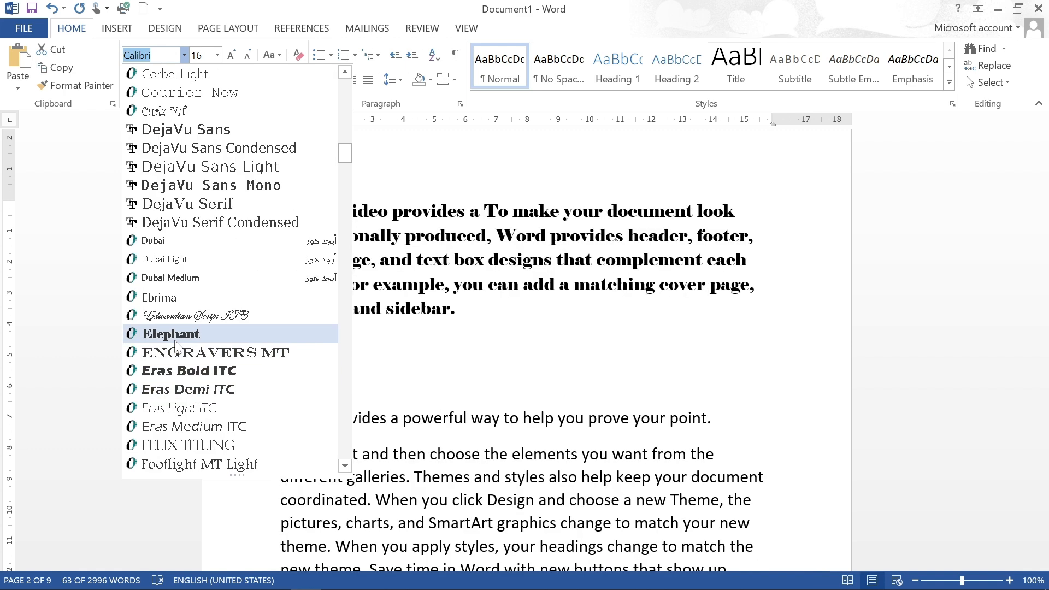
scroll(176, 345, down, 3)
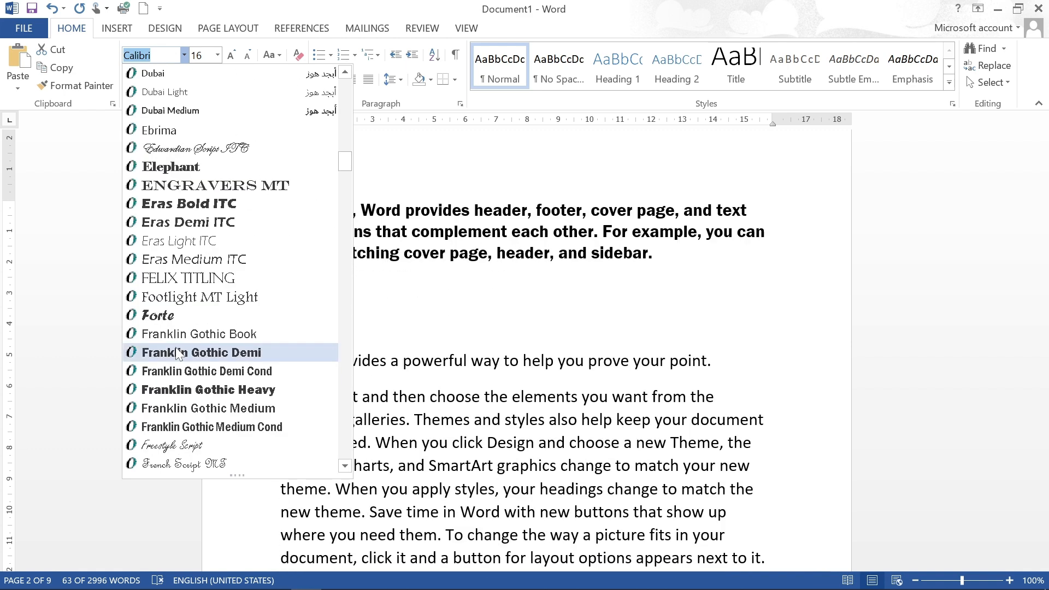
scroll(176, 353, down, 2)
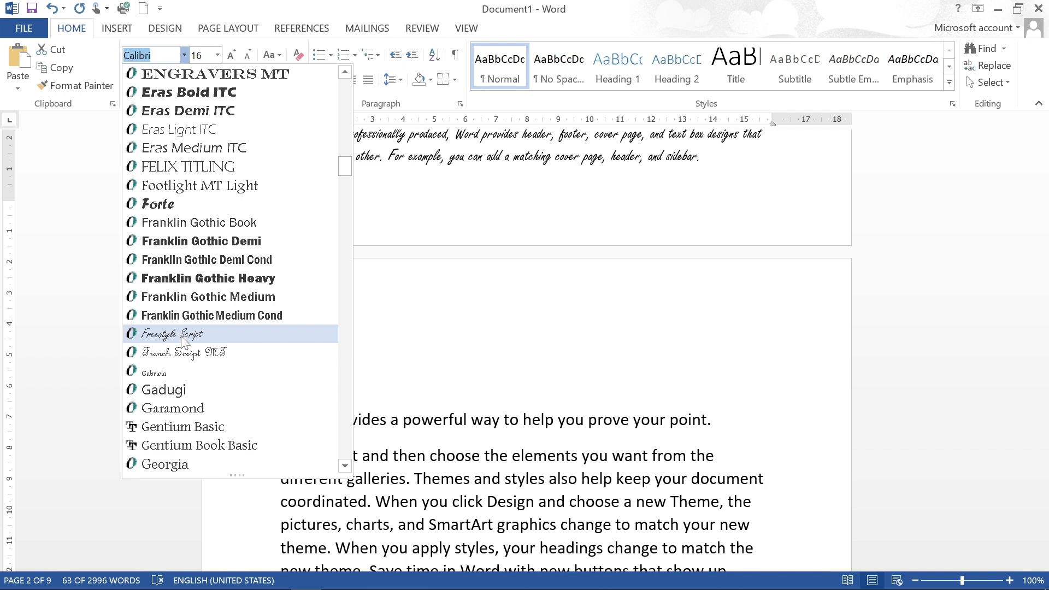
scroll(182, 341, down, 4)
click(183, 333)
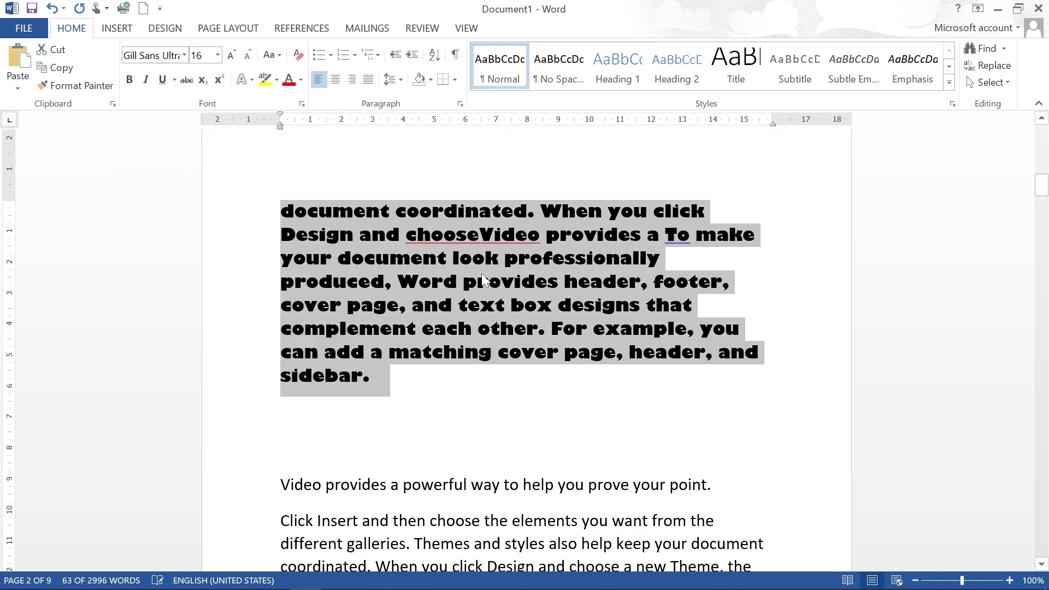
Change the font of the line "Video provides a powerful way to help you prove your point." to Bodoni MT Black and finally Blackadder ITC
drag(280, 484, 721, 484)
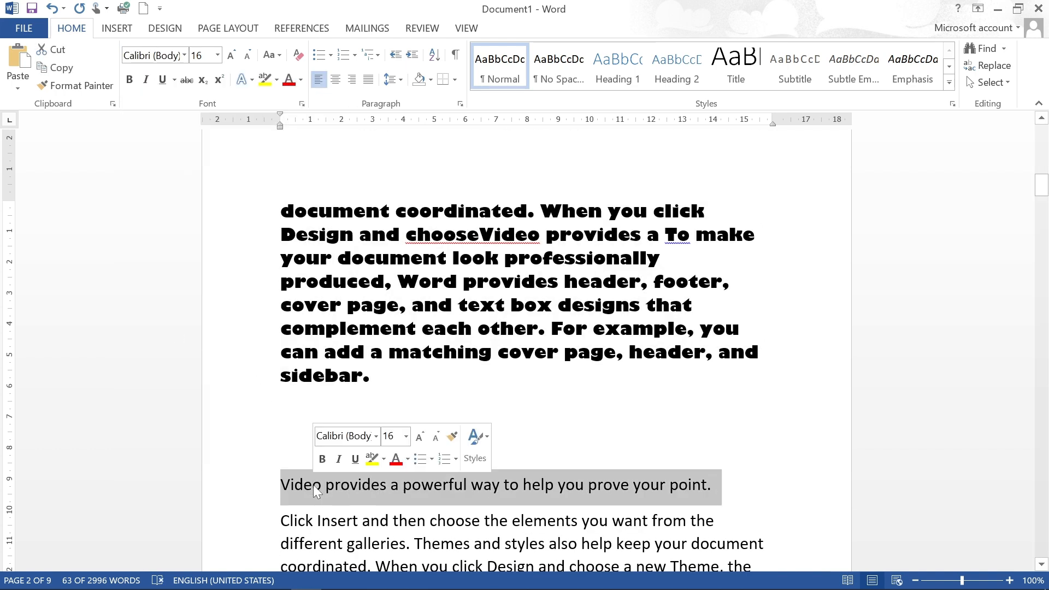
click(184, 55)
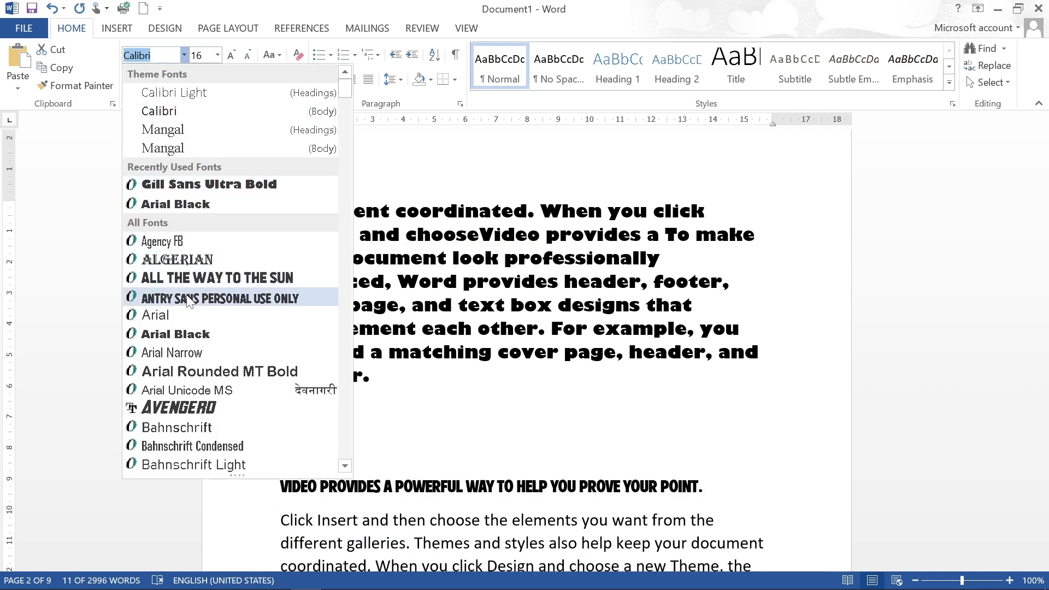
scroll(175, 298, down, 7)
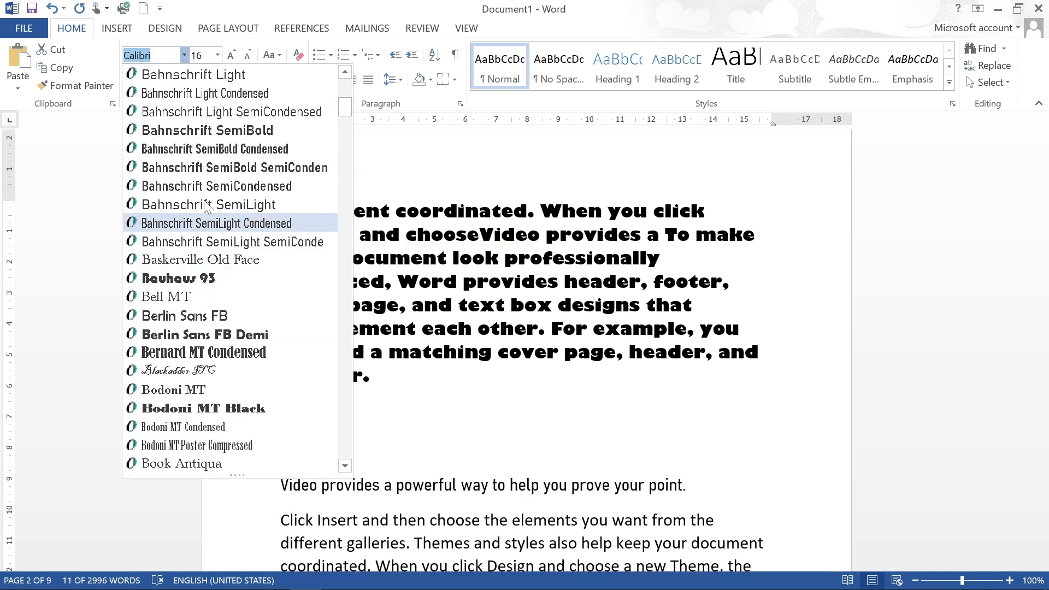
click(218, 408)
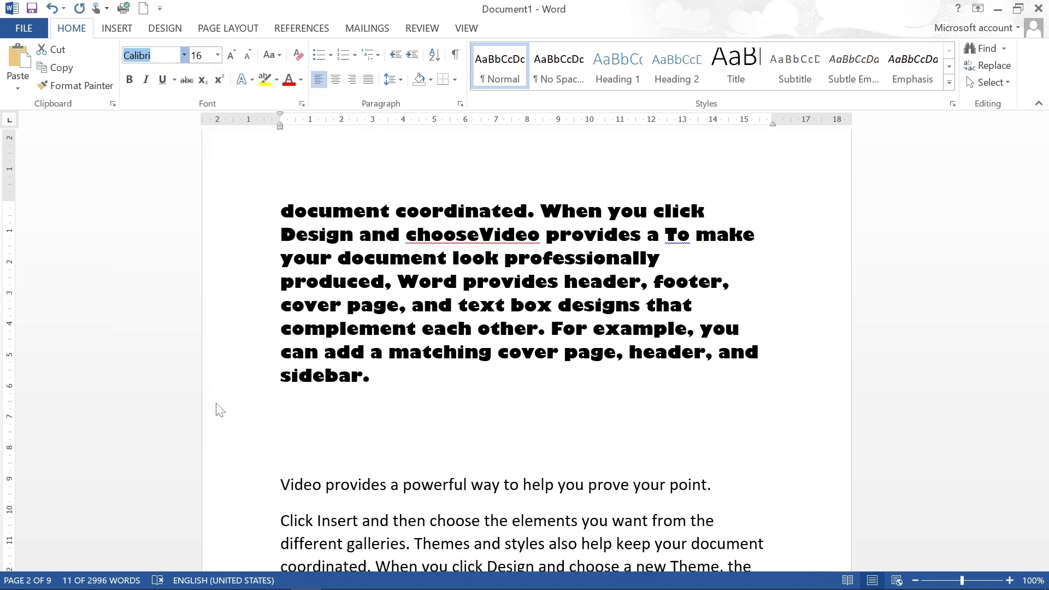
click(184, 56)
scroll(218, 437, down, 6)
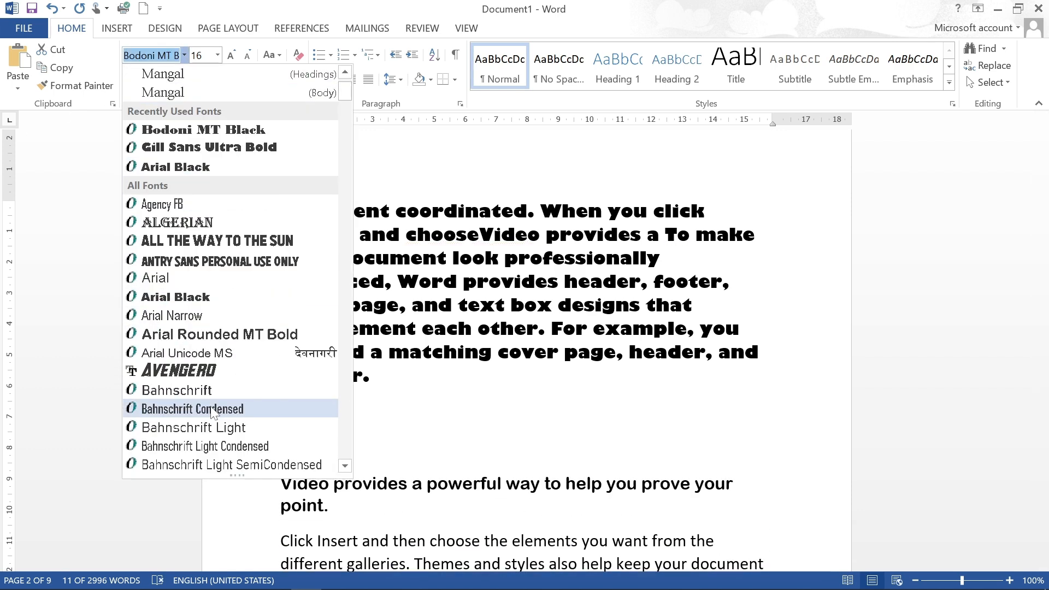
click(217, 451)
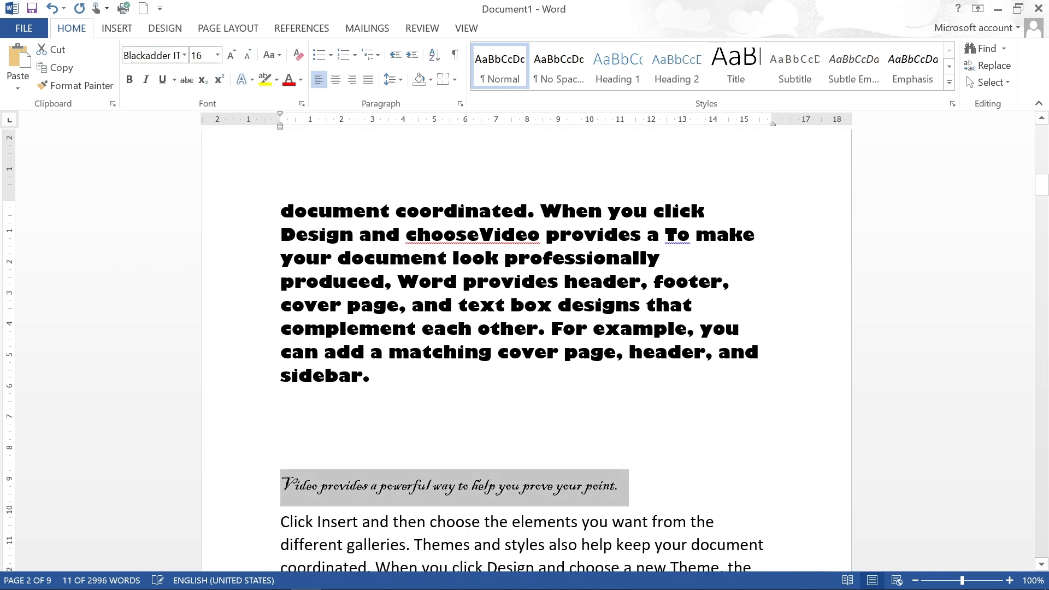
Increase the font size of the Blackadder ITC line to 22 and zoom the document to 150%
click(232, 55)
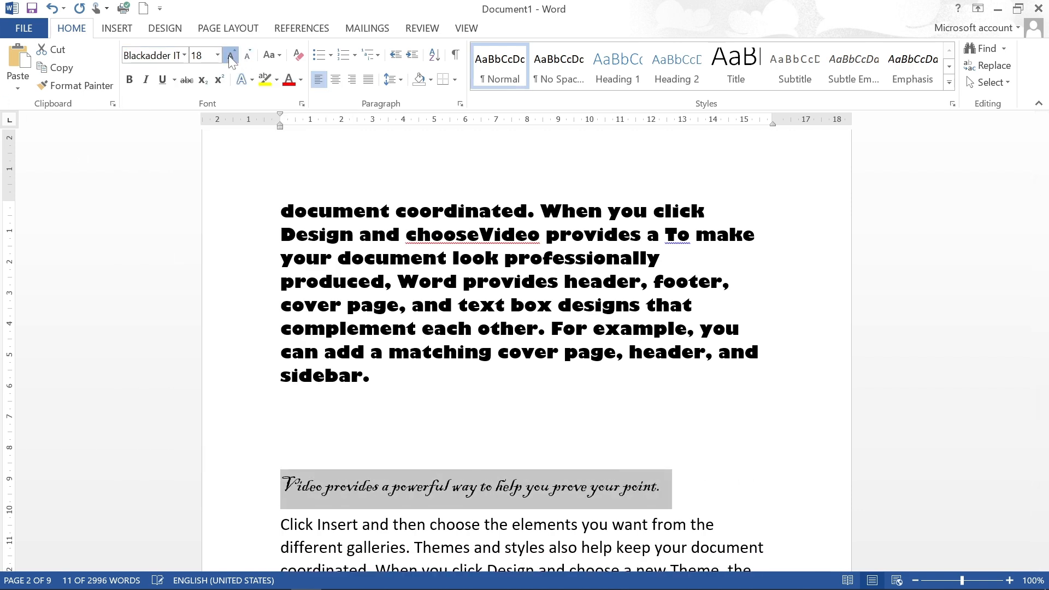
click(231, 56)
click(232, 56)
click(1008, 580)
click(1009, 580)
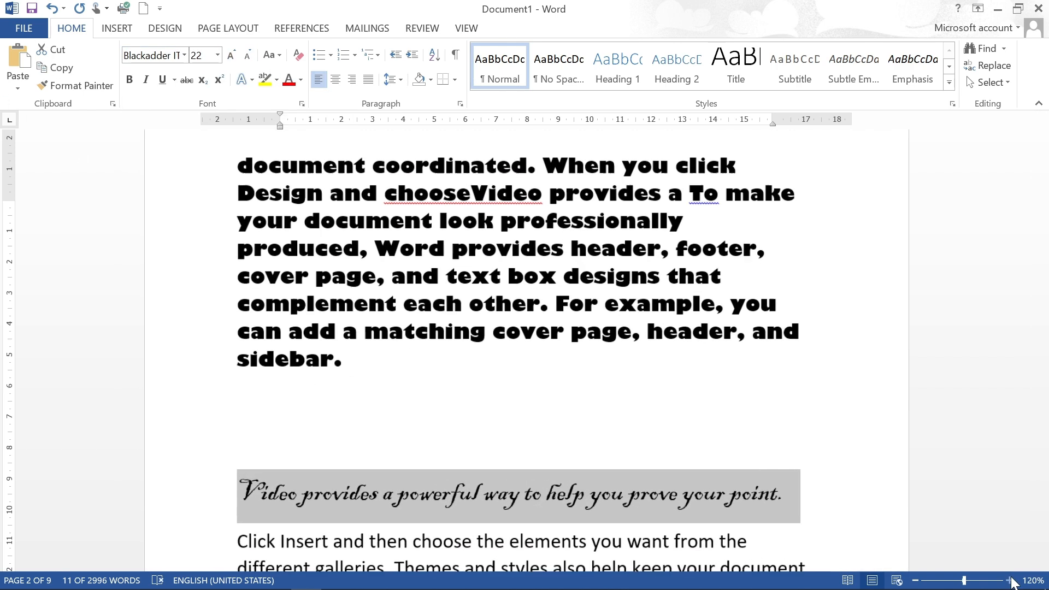
click(1008, 580)
click(1009, 580)
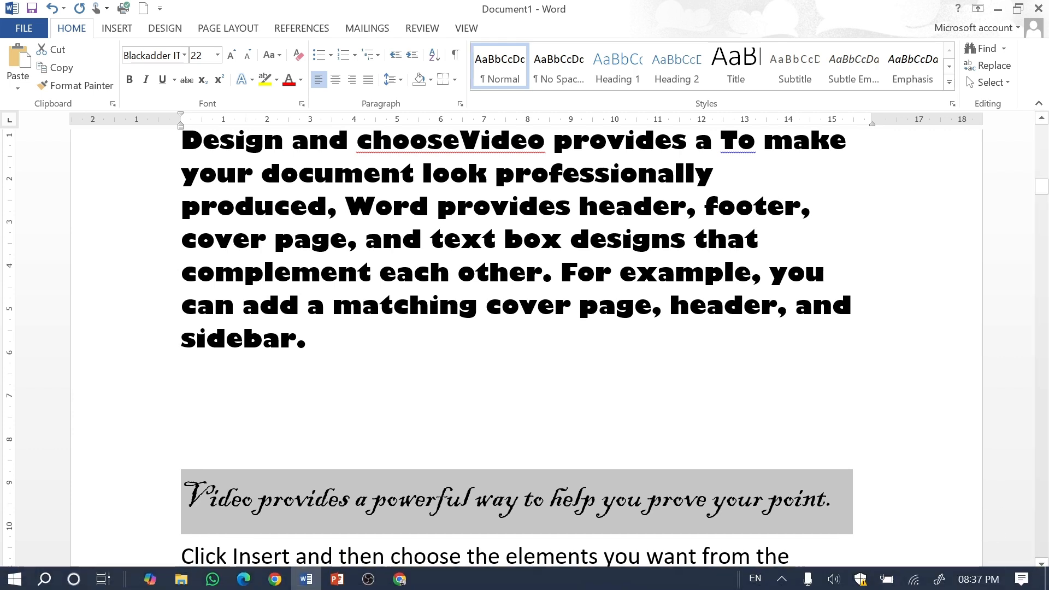
click(1009, 580)
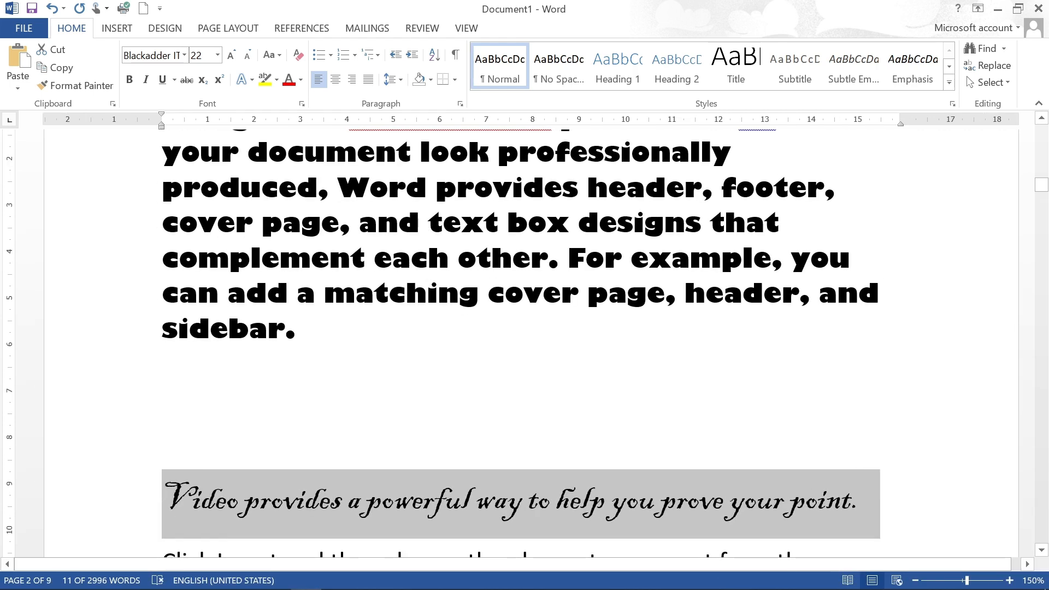
Set the font size of the text from "Click Insert" through "help keep your document" to 20
scroll(524, 339, up, 4)
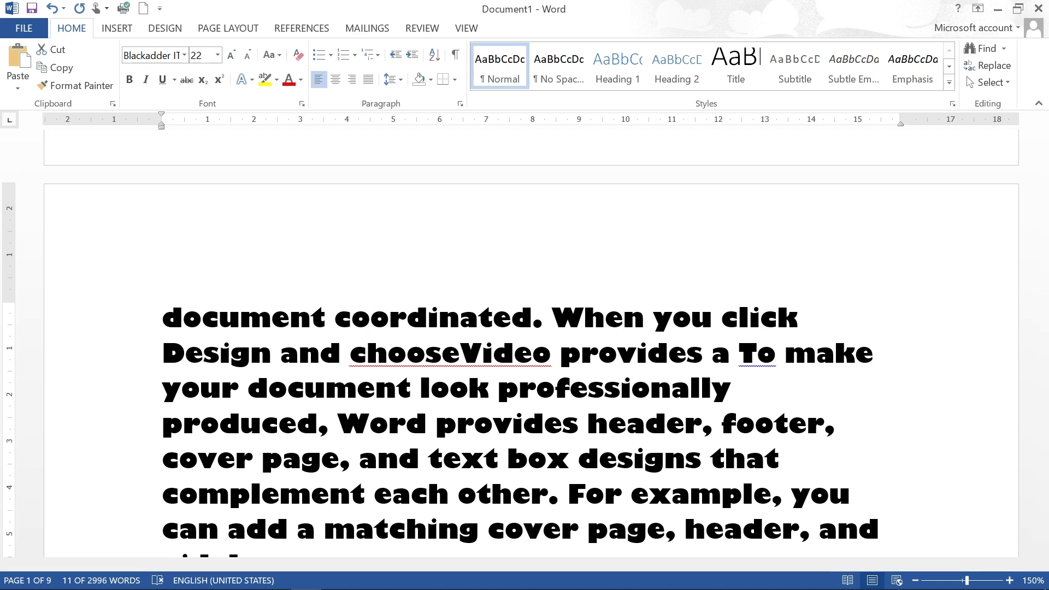
scroll(472, 370, down, 8)
click(471, 371)
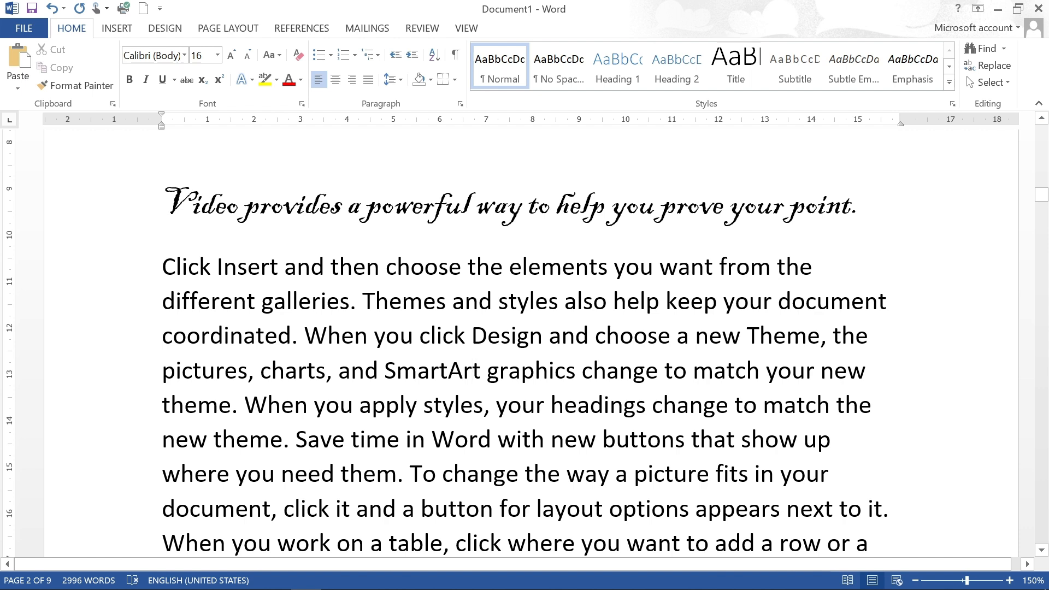
drag(162, 266, 881, 305)
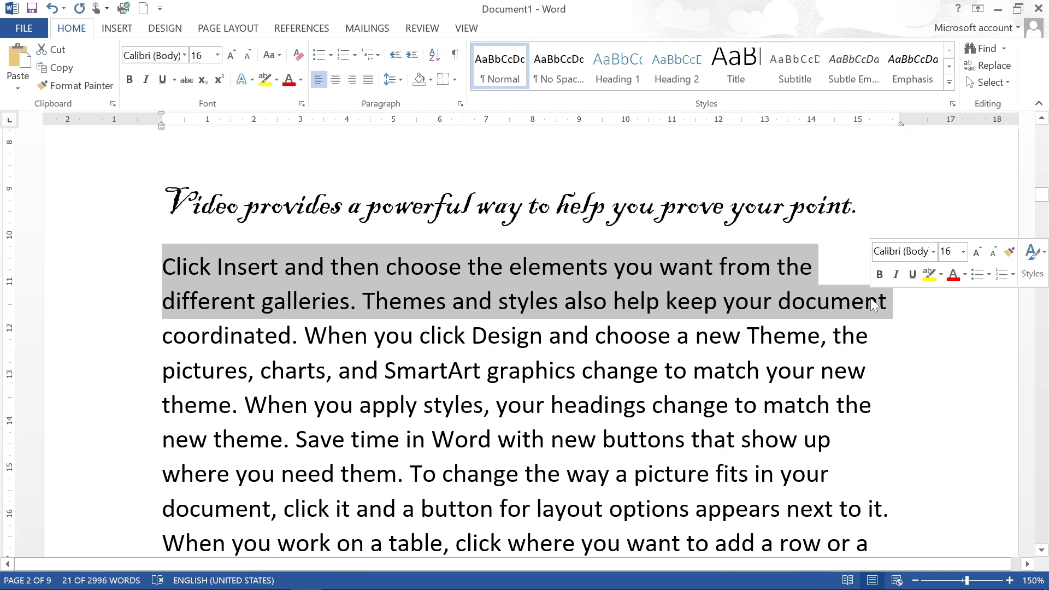
click(218, 55)
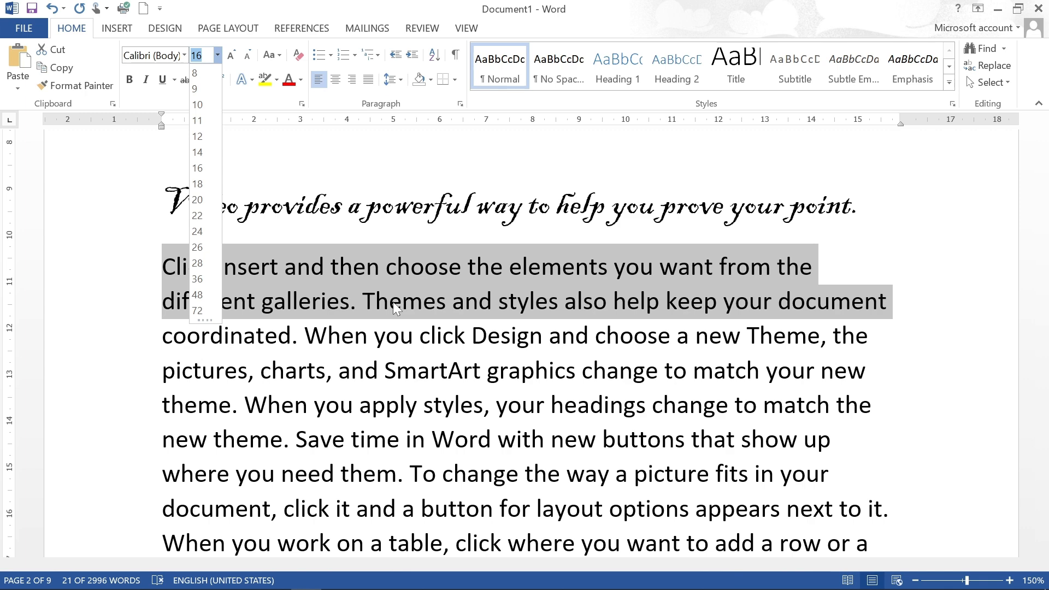
click(394, 303)
click(217, 55)
click(201, 201)
Set the font size of the word "your" in "change to match your new theme" to 20
click(358, 431)
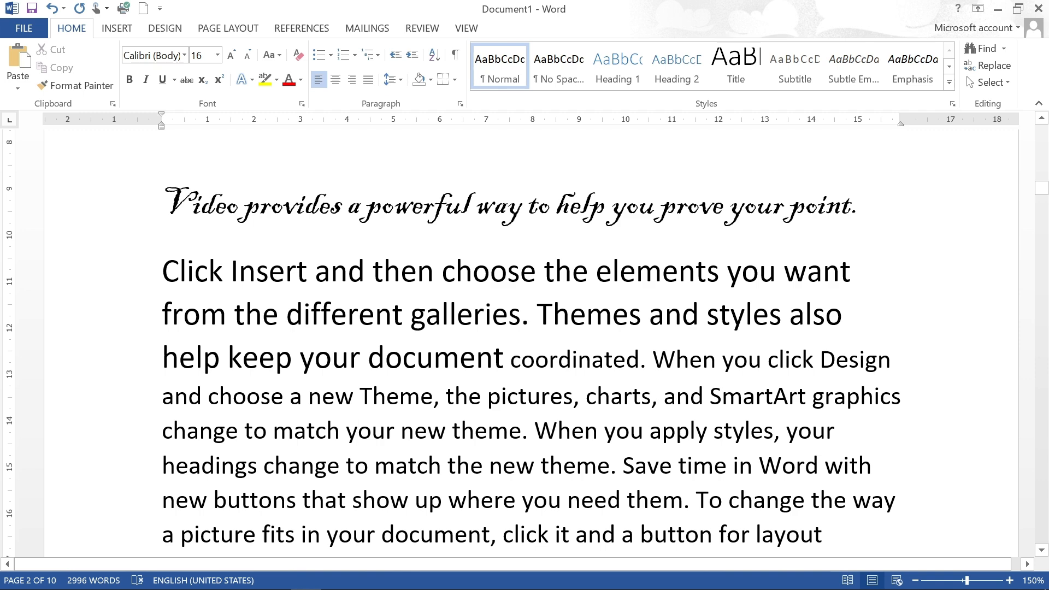
click(217, 55)
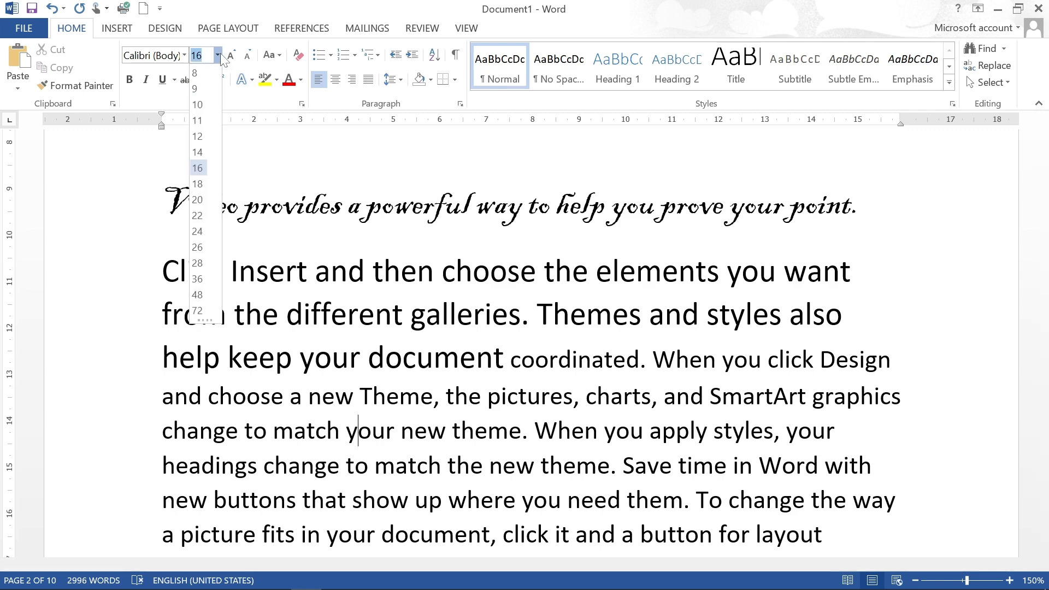
click(206, 201)
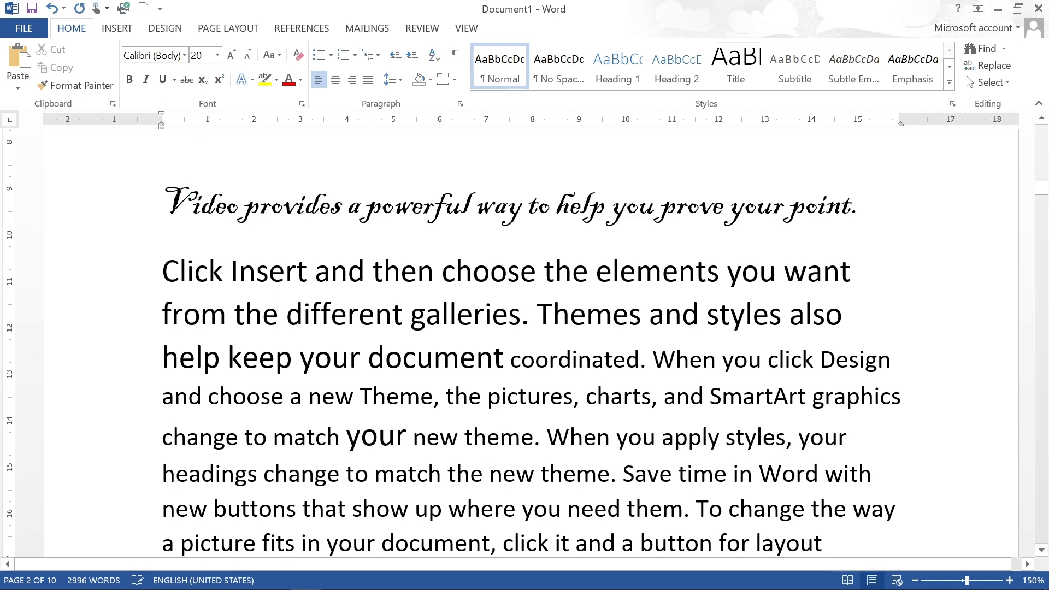
Select the whole paragraph starting with "Click Insert" and enlarge its text several times with Increase Font Size
triple_click(266, 316)
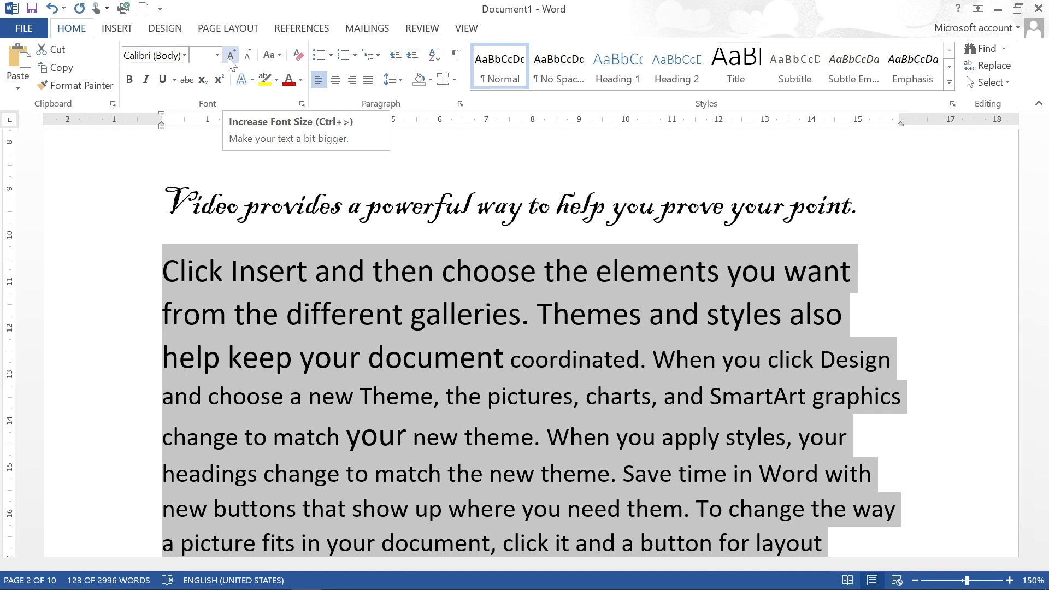
click(230, 58)
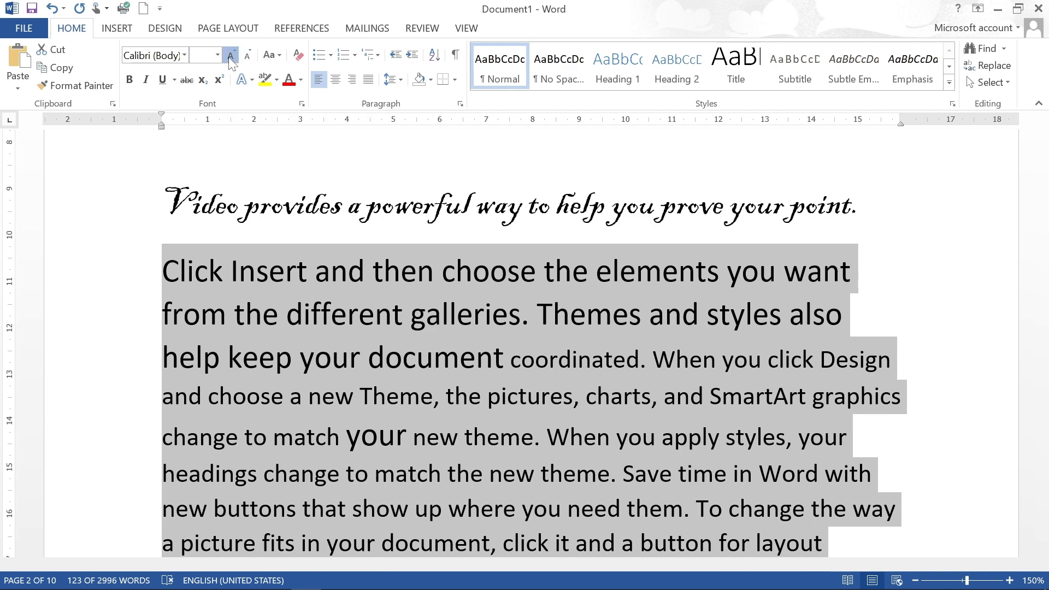
click(230, 57)
click(230, 57)
click(230, 57)
click(230, 57)
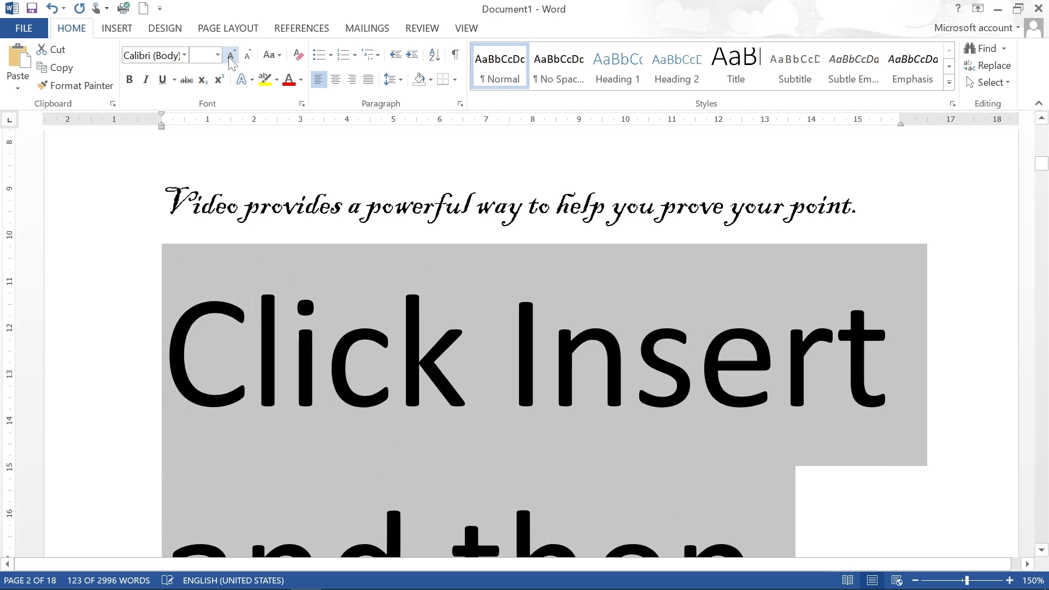
click(230, 57)
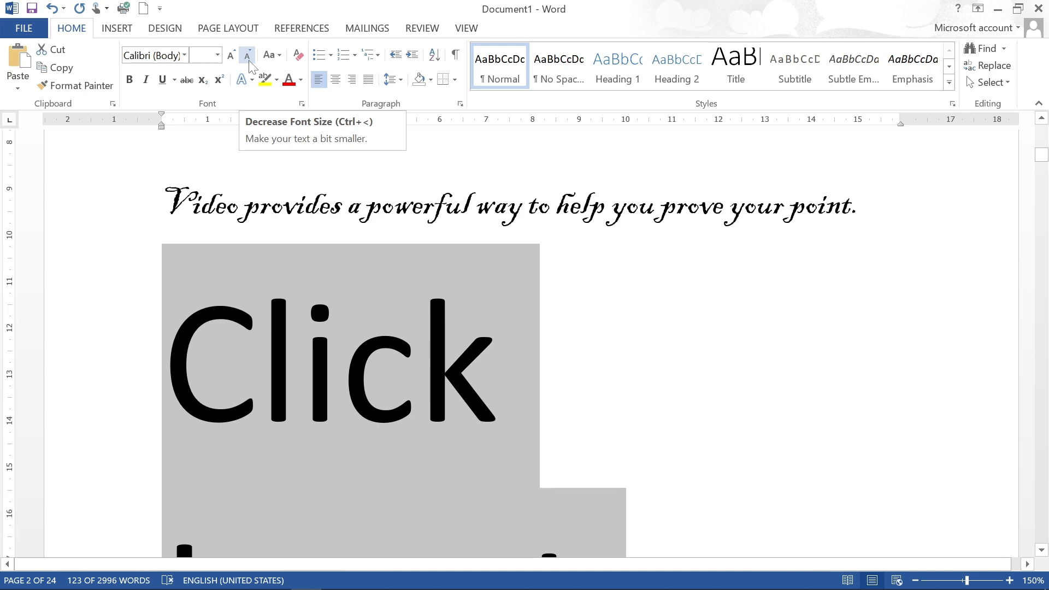
Shrink the selected "Click Insert" paragraph repeatedly with Decrease Font Size, down to size 1
click(248, 62)
click(248, 62)
click(249, 61)
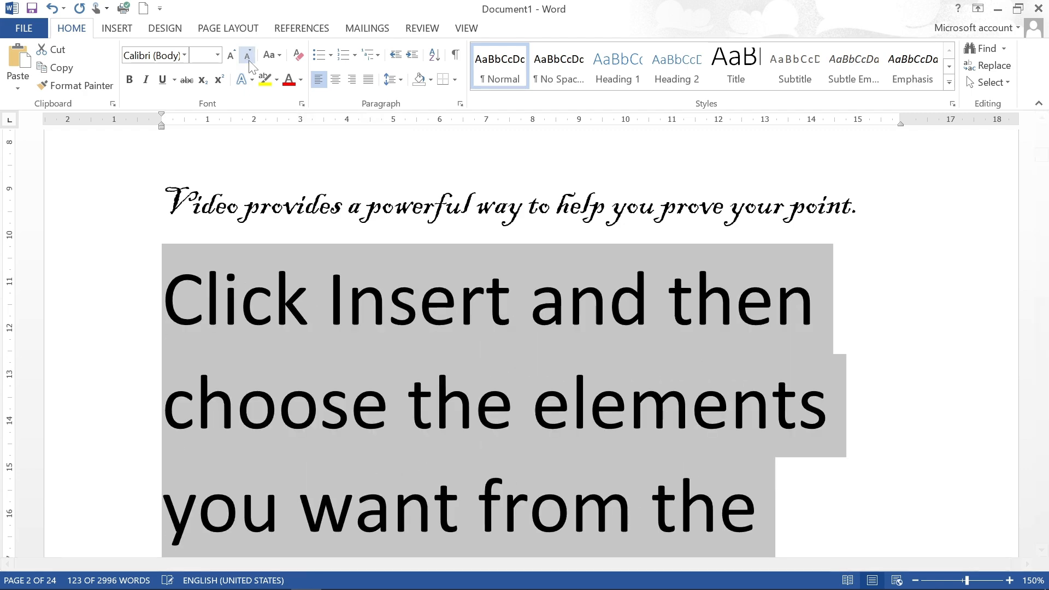
click(249, 62)
click(248, 62)
click(249, 61)
click(249, 62)
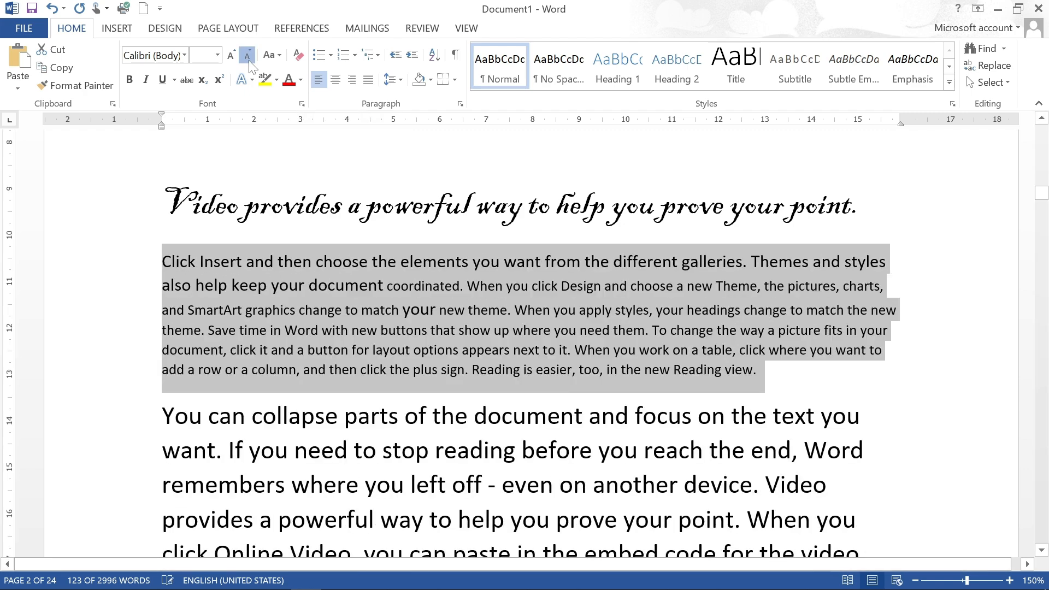
click(249, 62)
click(249, 61)
click(249, 62)
click(249, 61)
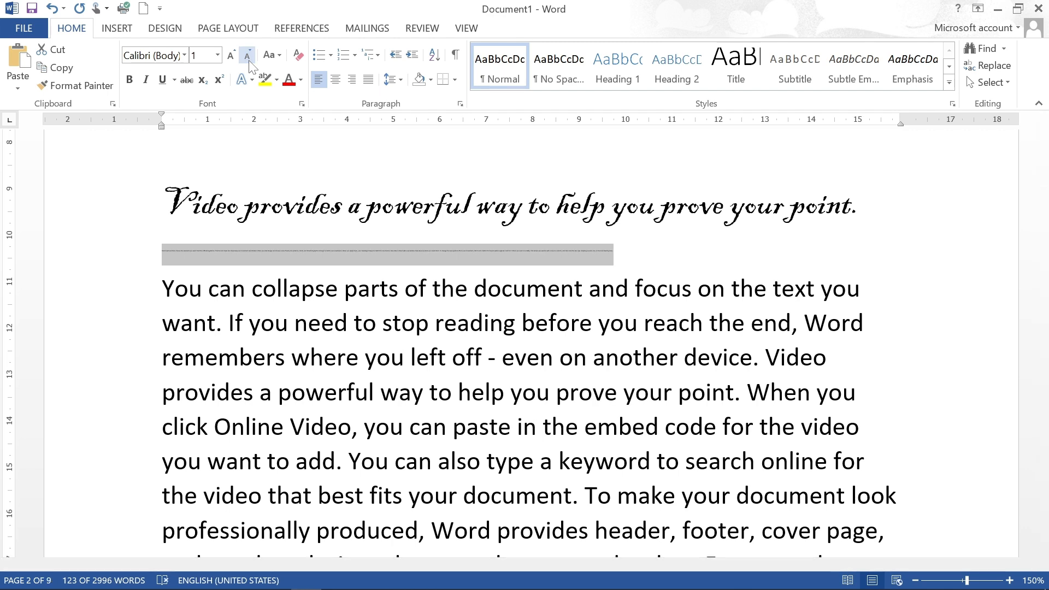
Enlarge the selected "Click Insert" paragraph repeatedly with Increase Font Size, up to the maximum size of 1638
click(232, 57)
click(232, 56)
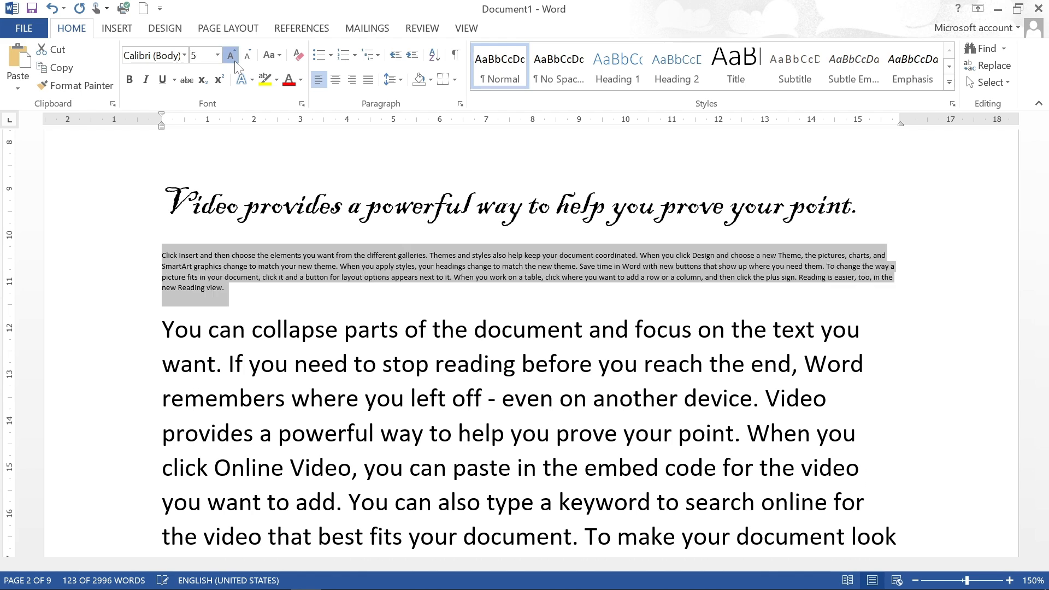
click(232, 56)
click(232, 56)
click(232, 57)
click(232, 56)
click(232, 56)
click(232, 56)
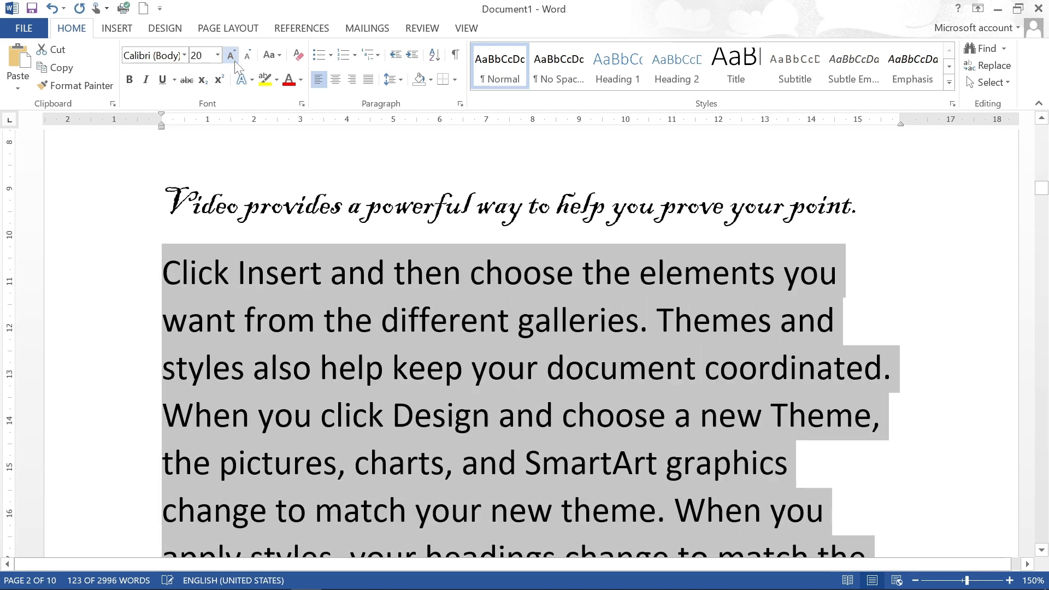
click(232, 56)
click(232, 57)
click(232, 56)
click(232, 56)
click(232, 57)
click(232, 57)
click(233, 56)
click(232, 56)
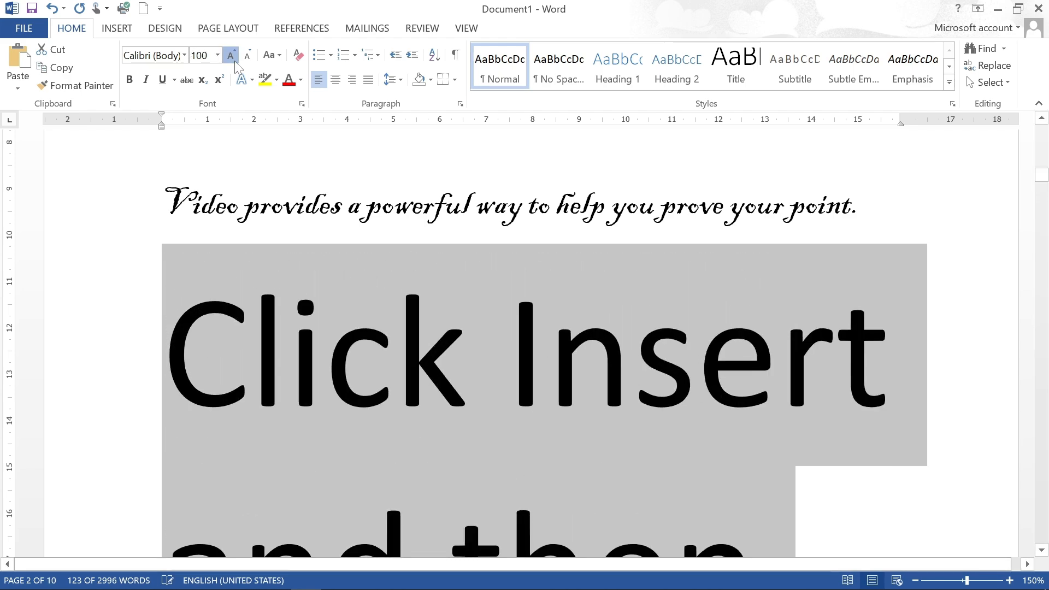
click(232, 56)
click(232, 56)
click(232, 56)
click(232, 56)
click(235, 61)
click(235, 61)
click(235, 60)
click(235, 60)
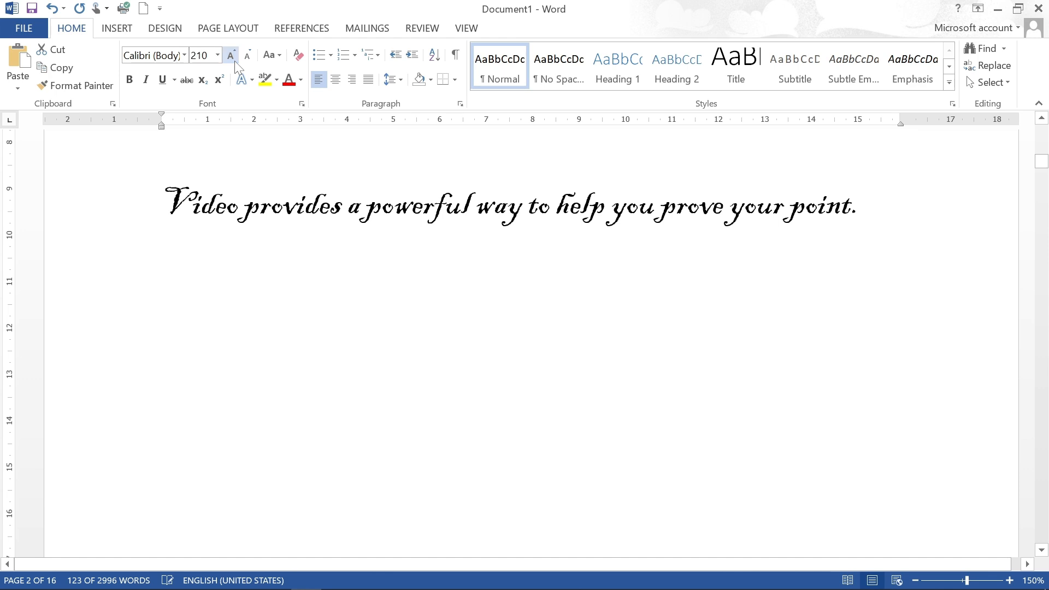
click(234, 61)
click(234, 61)
click(235, 61)
click(234, 61)
click(234, 61)
click(234, 60)
click(234, 60)
click(234, 61)
click(234, 60)
click(234, 61)
click(235, 61)
click(234, 61)
click(235, 61)
click(235, 61)
click(234, 61)
click(234, 60)
click(235, 61)
click(234, 60)
click(235, 60)
click(234, 61)
click(234, 61)
click(234, 60)
click(234, 61)
click(235, 61)
click(234, 61)
click(235, 60)
click(235, 61)
click(234, 61)
click(234, 61)
click(234, 60)
click(235, 61)
click(234, 61)
click(234, 61)
click(234, 60)
click(235, 61)
click(234, 61)
click(234, 61)
click(234, 61)
click(234, 61)
click(234, 61)
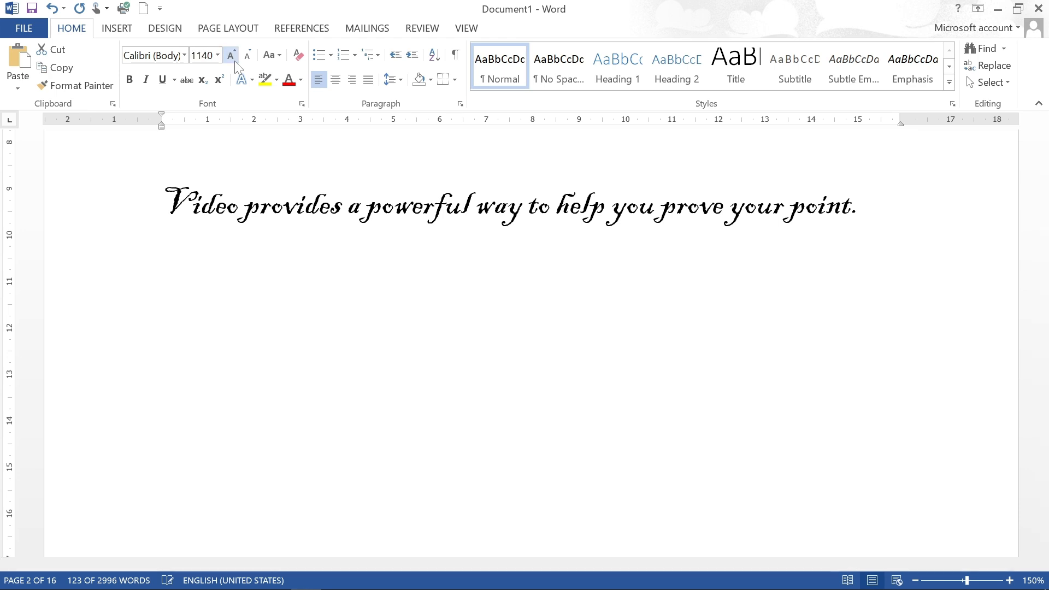
click(234, 61)
click(234, 61)
click(234, 61)
click(235, 61)
click(234, 60)
click(234, 61)
click(234, 61)
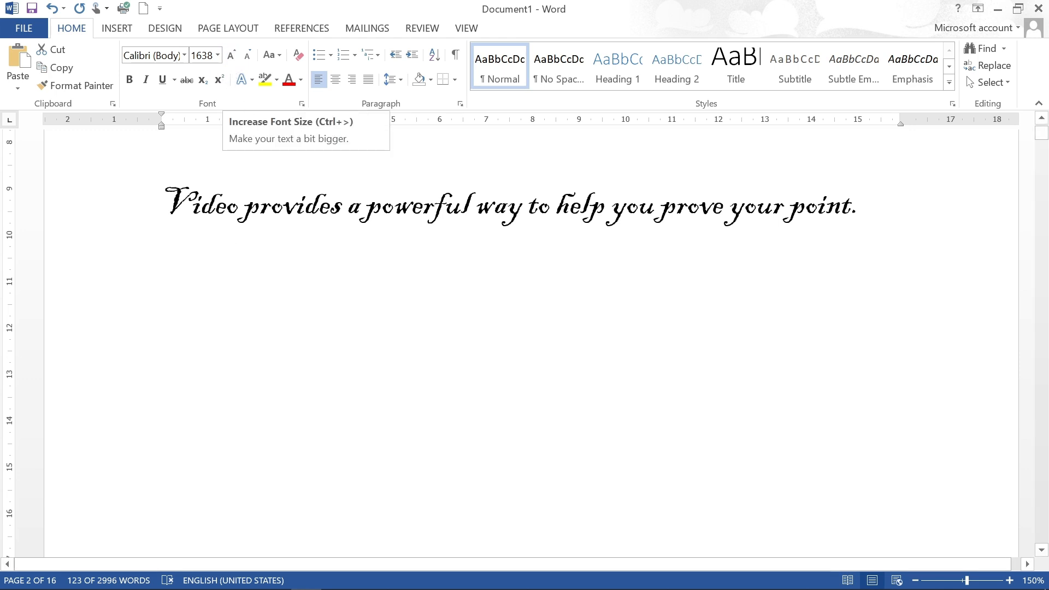
Look over the giant letters of the selected paragraph, and reduce its font size to 48 and further to 24
scroll(359, 346, down, 10)
scroll(359, 346, down, 15)
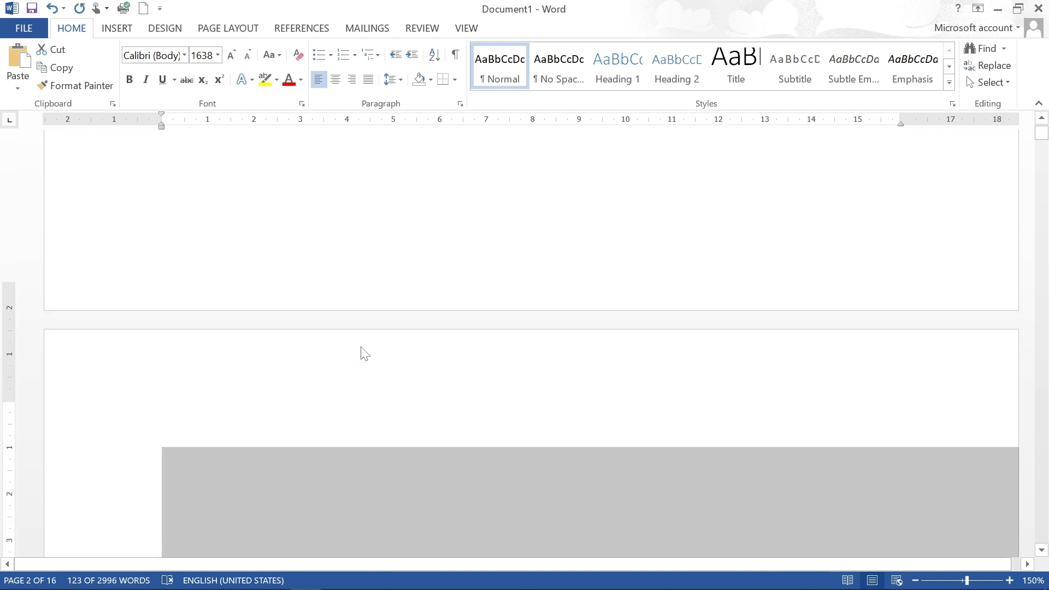
scroll(367, 353, down, 6)
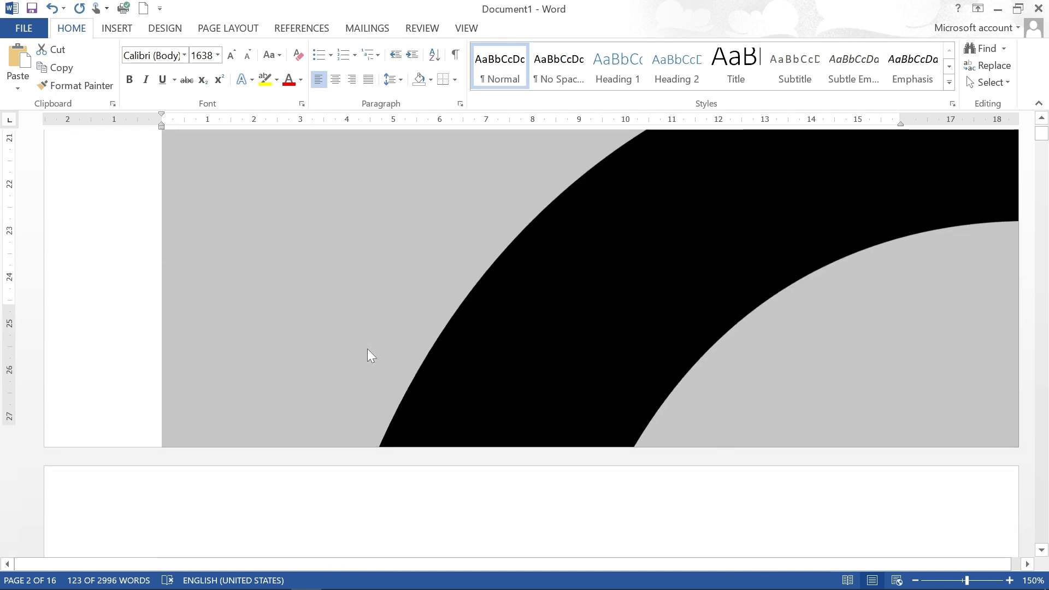
scroll(430, 385, up, 1)
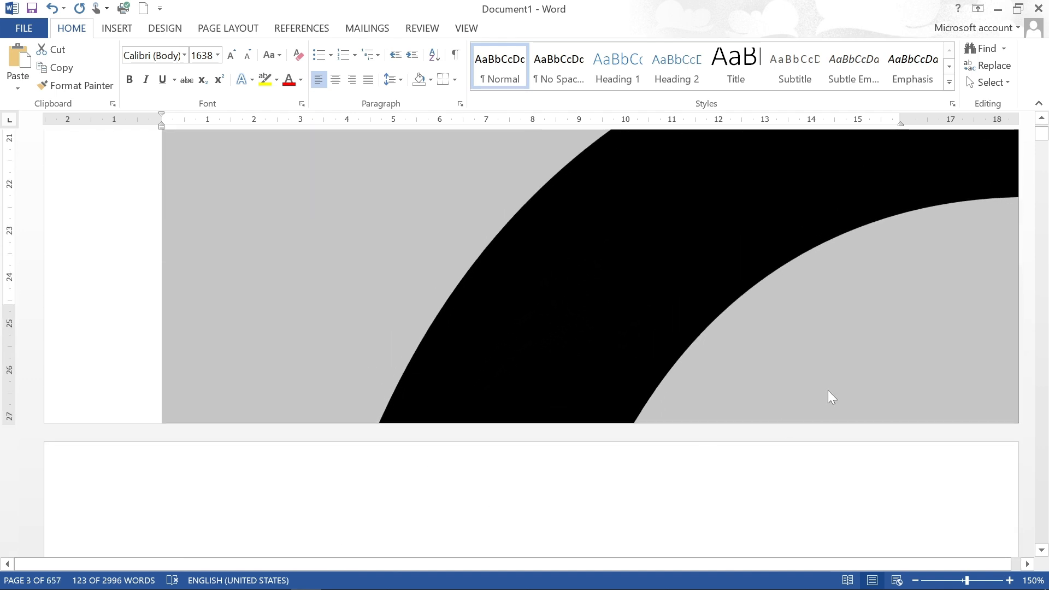
click(218, 55)
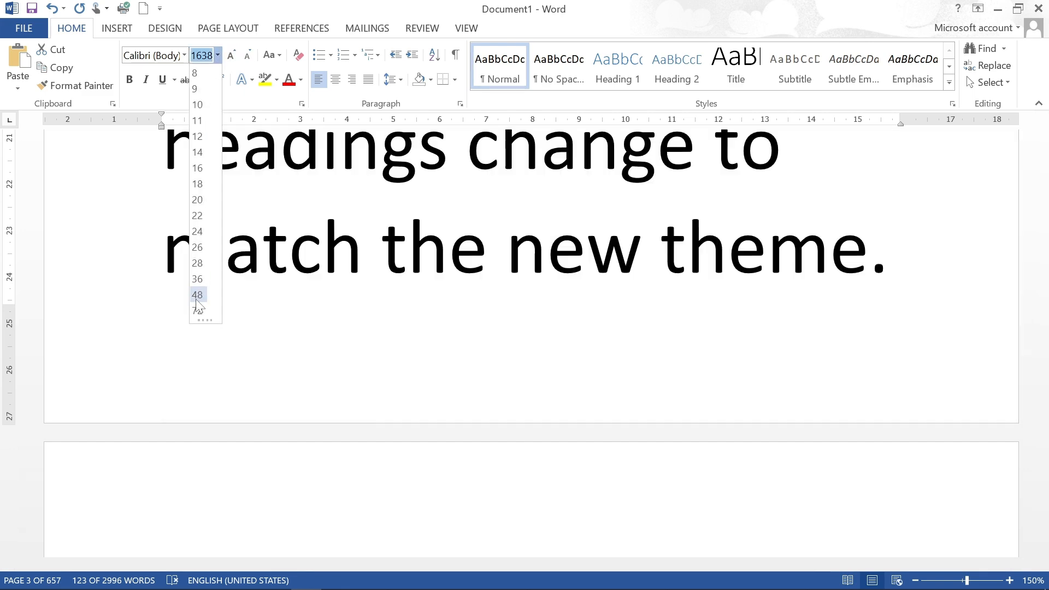
click(197, 297)
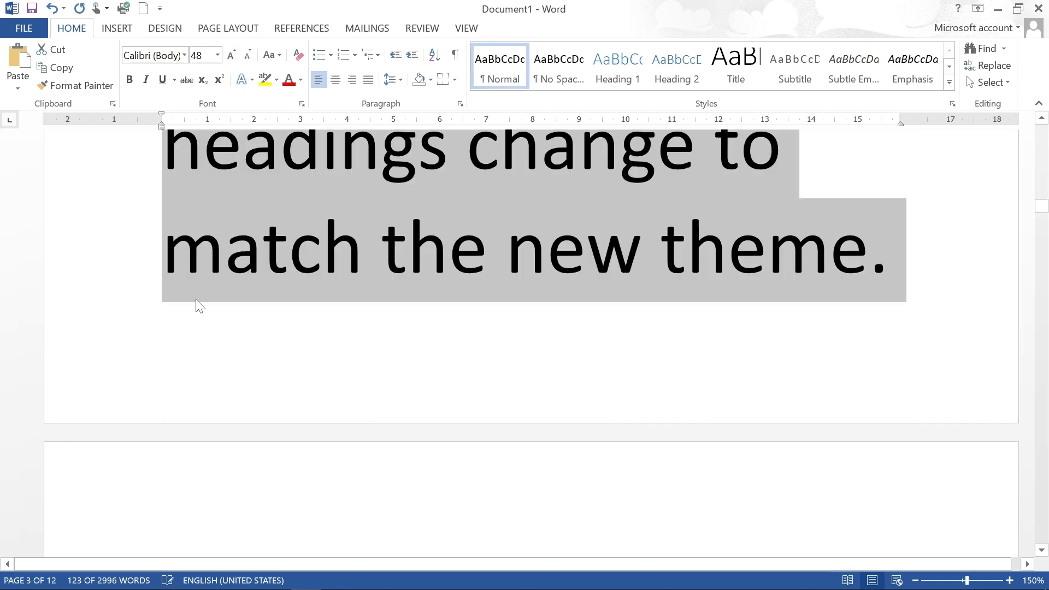
click(217, 55)
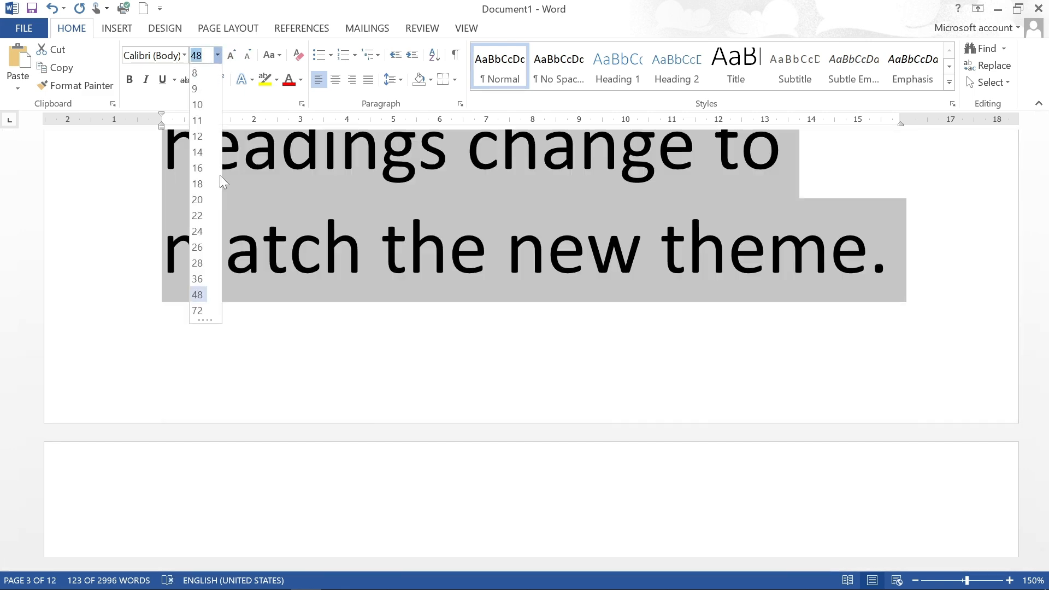
click(206, 231)
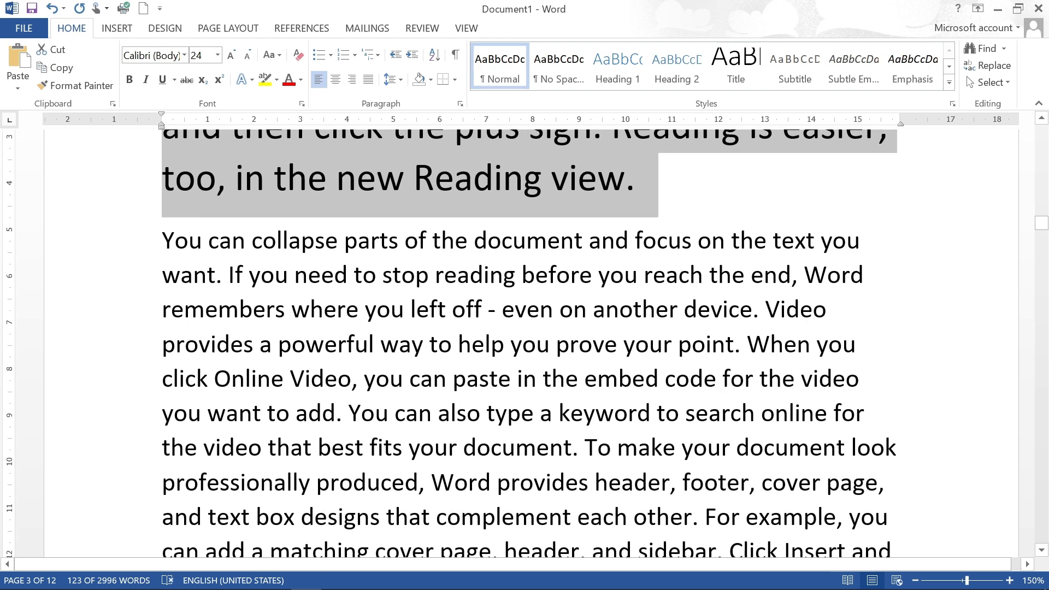
Reselect the whole paragraph ending with "in the new Reading view." and toggle Bold on and off twice
scroll(314, 284, up, 3)
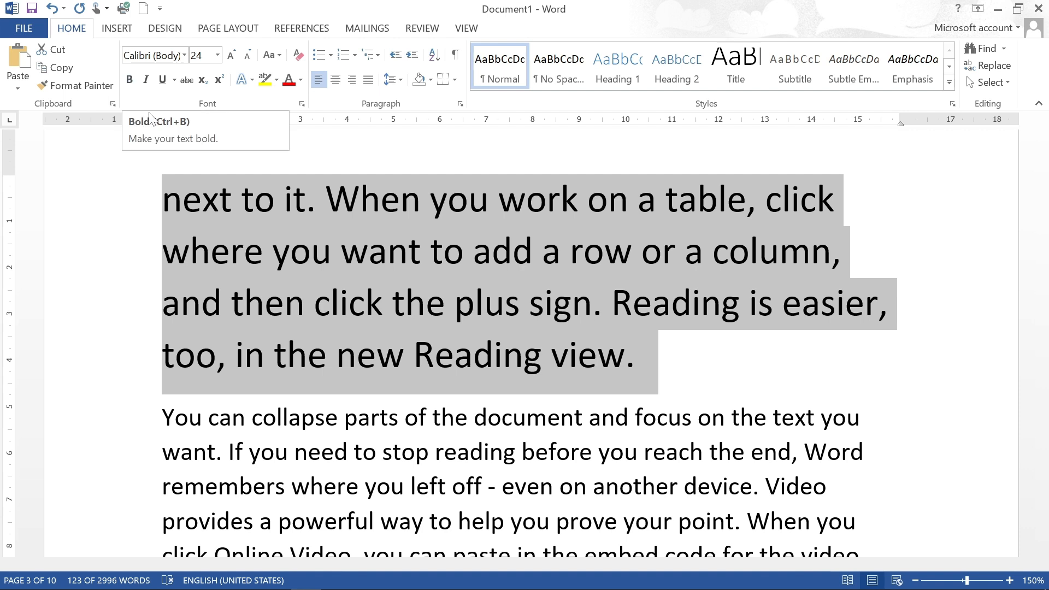
click(249, 255)
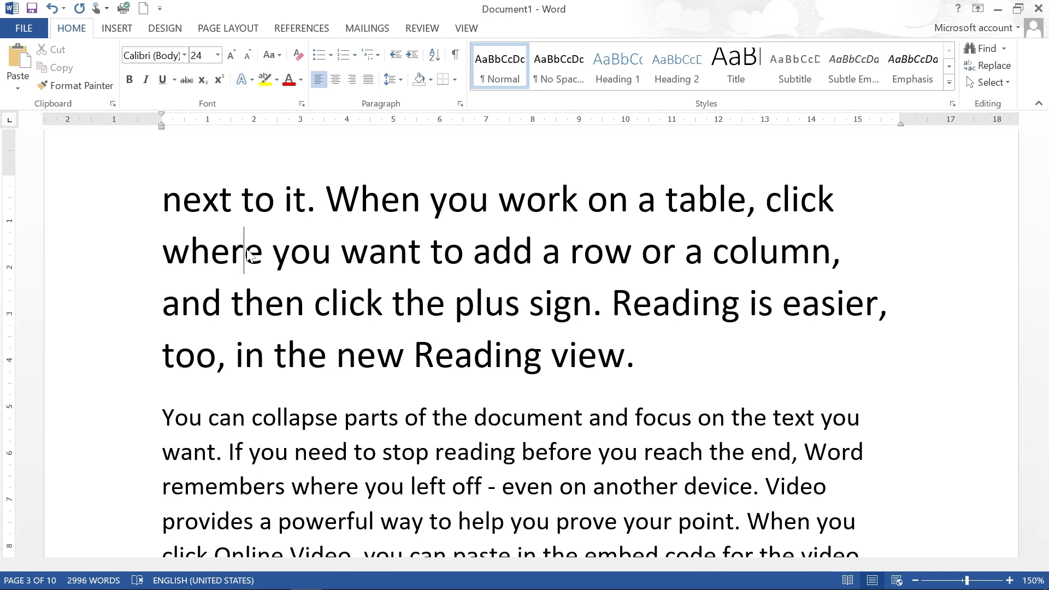
triple_click(248, 254)
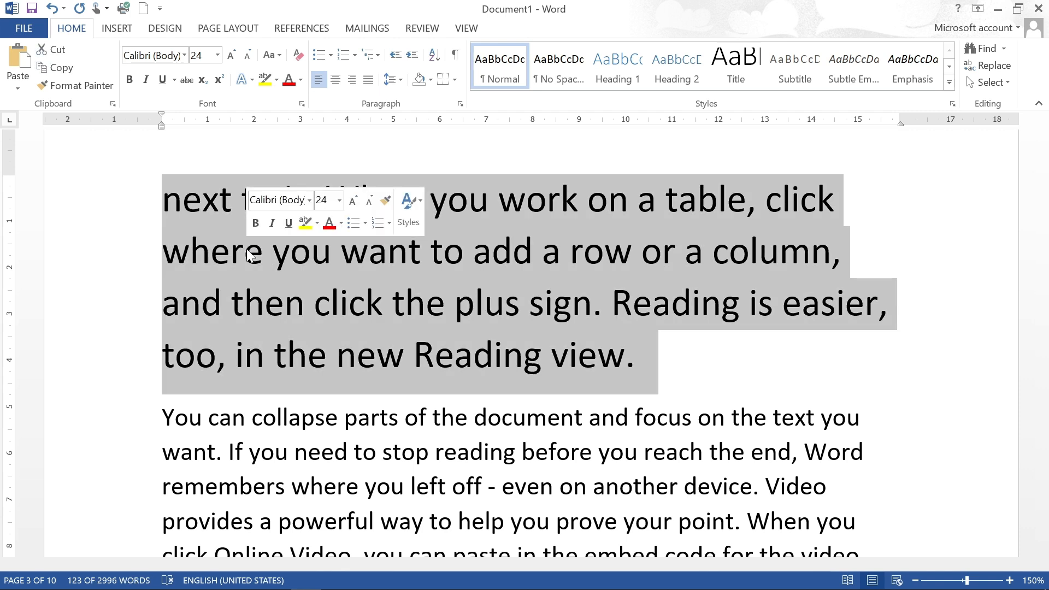
click(136, 83)
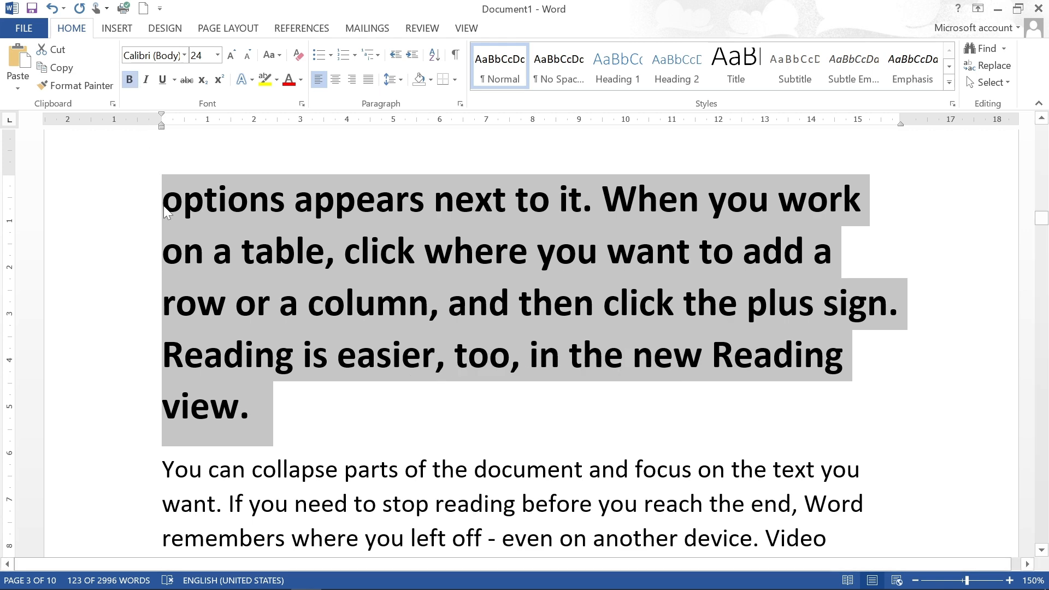
key(ctrl+b)
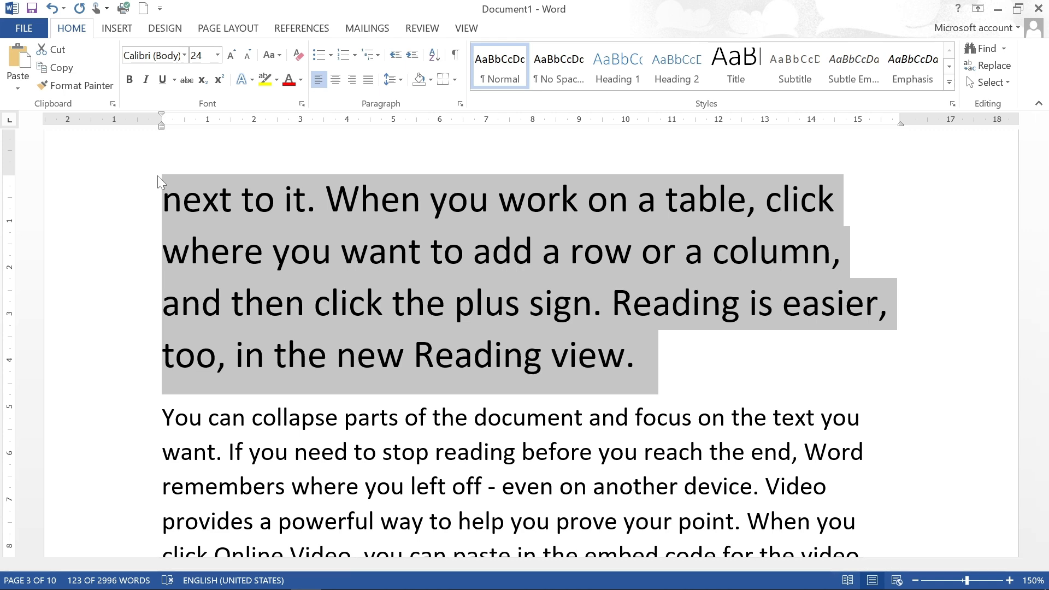
key(ctrl+b)
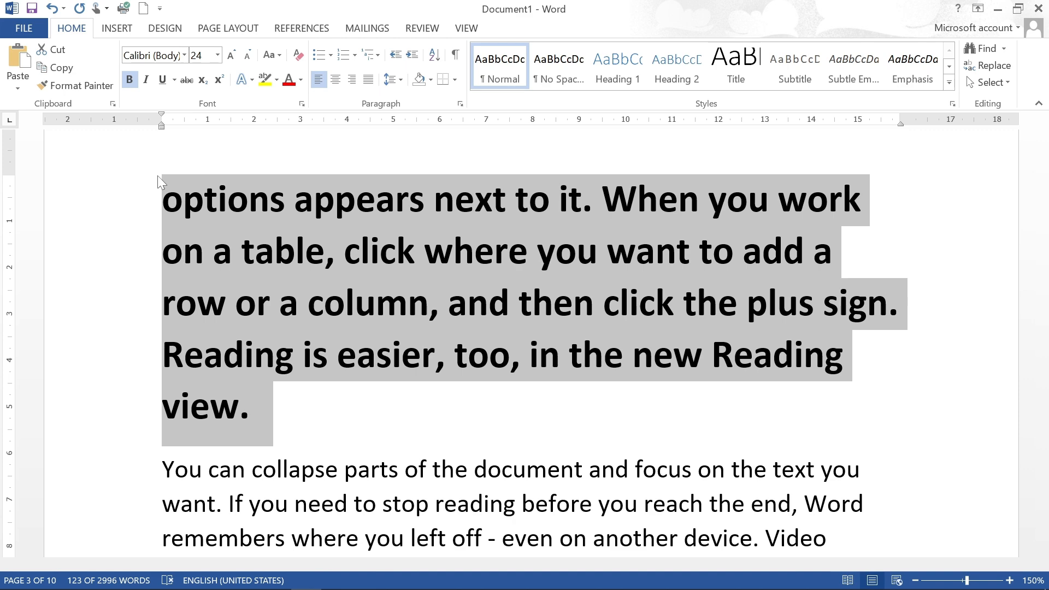
key(ctrl+b)
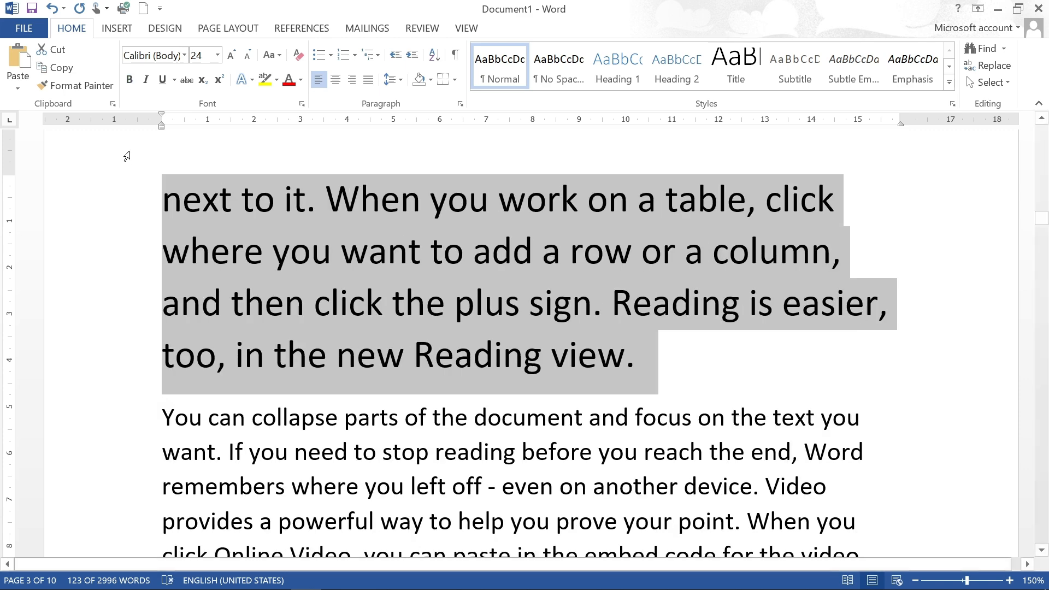
Toggle Italic on, off and on again for the selected paragraph, underline it as well, and deselect the text
click(147, 82)
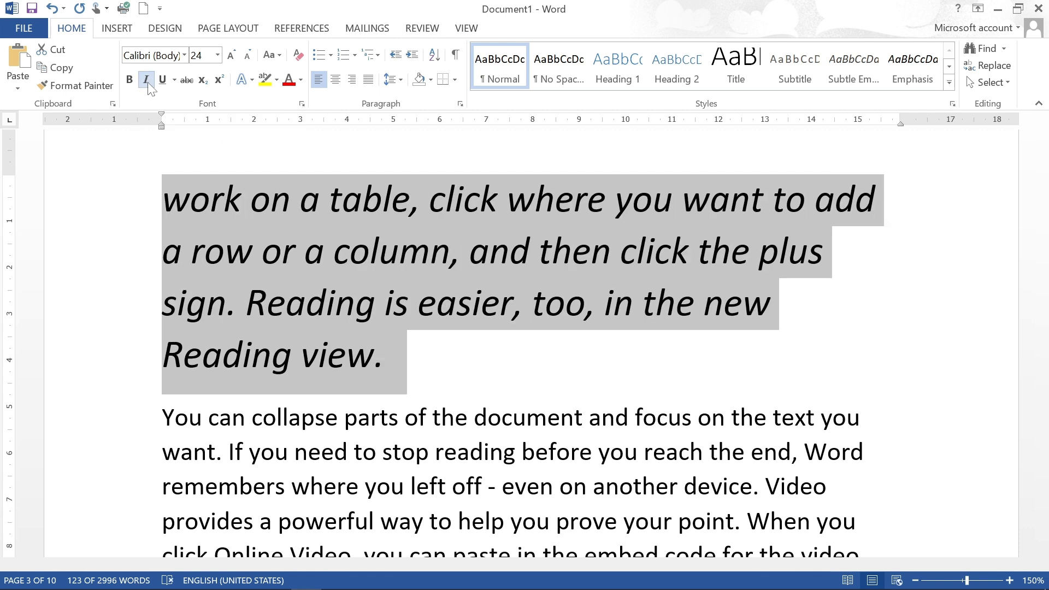
click(147, 82)
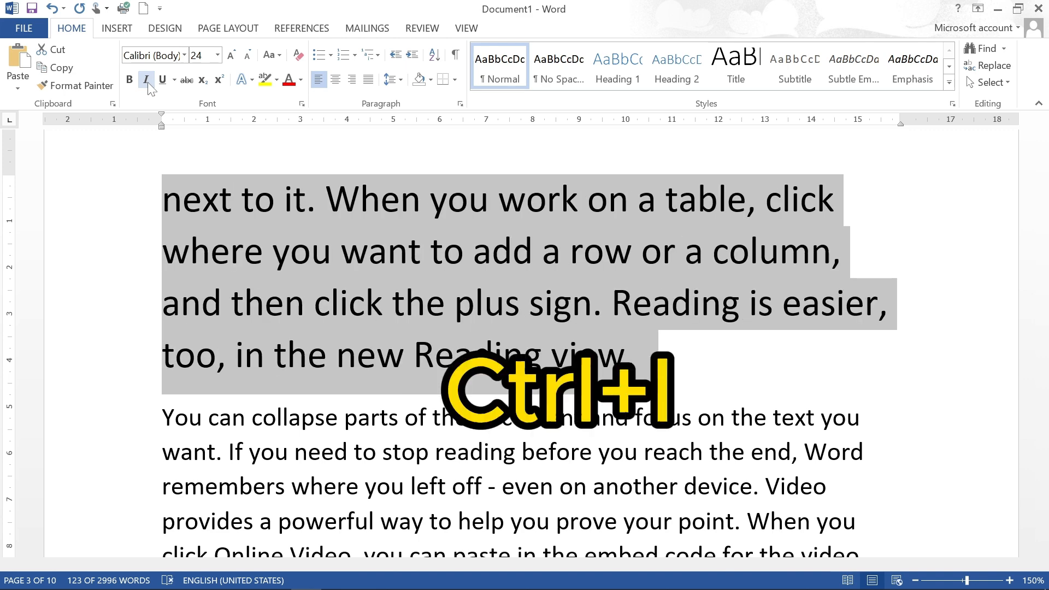
key(ctrl+i)
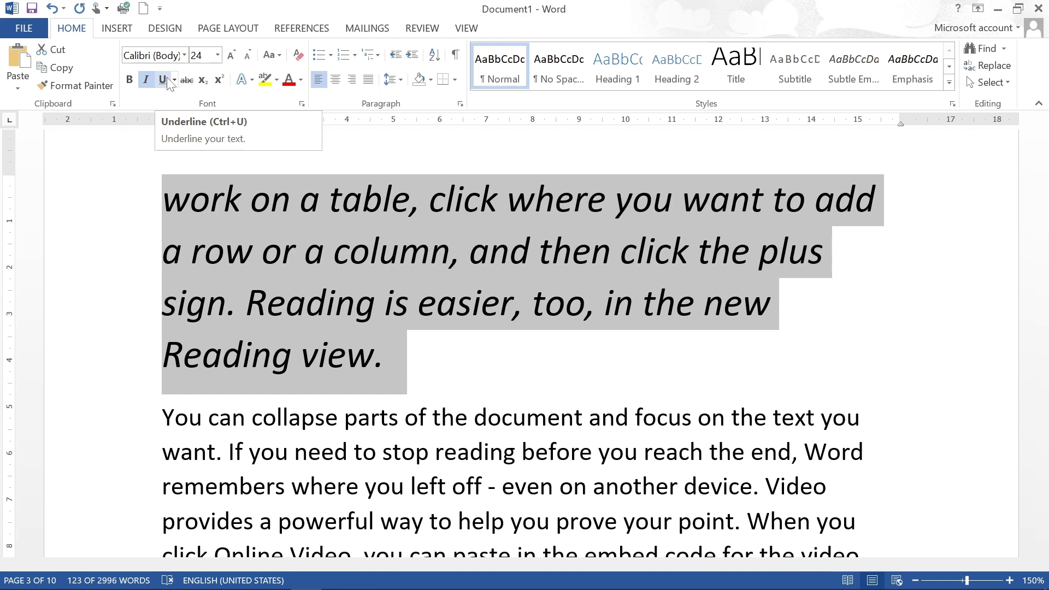
key(ctrl+u)
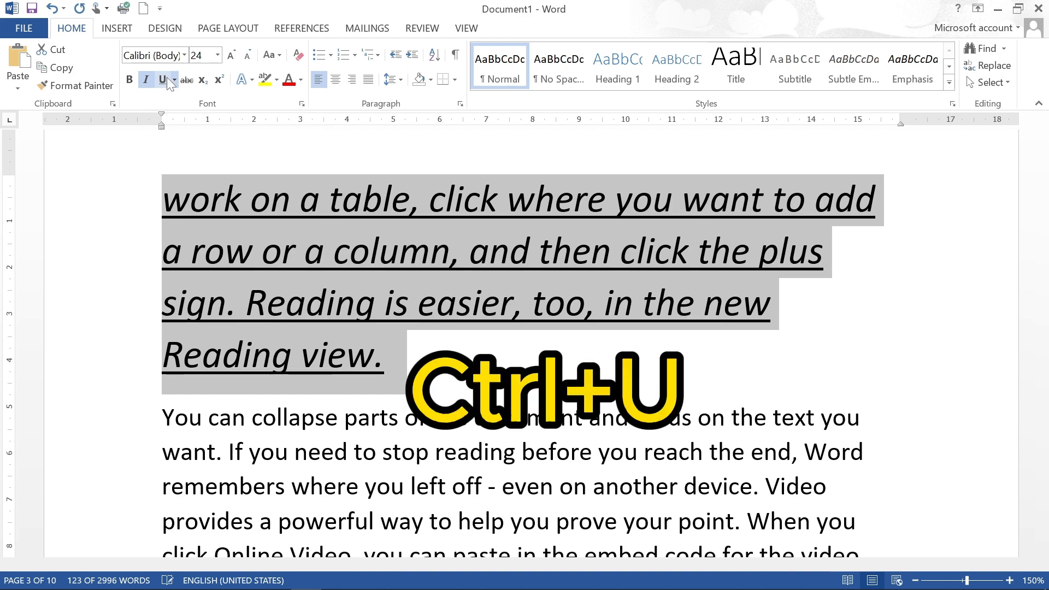
click(440, 374)
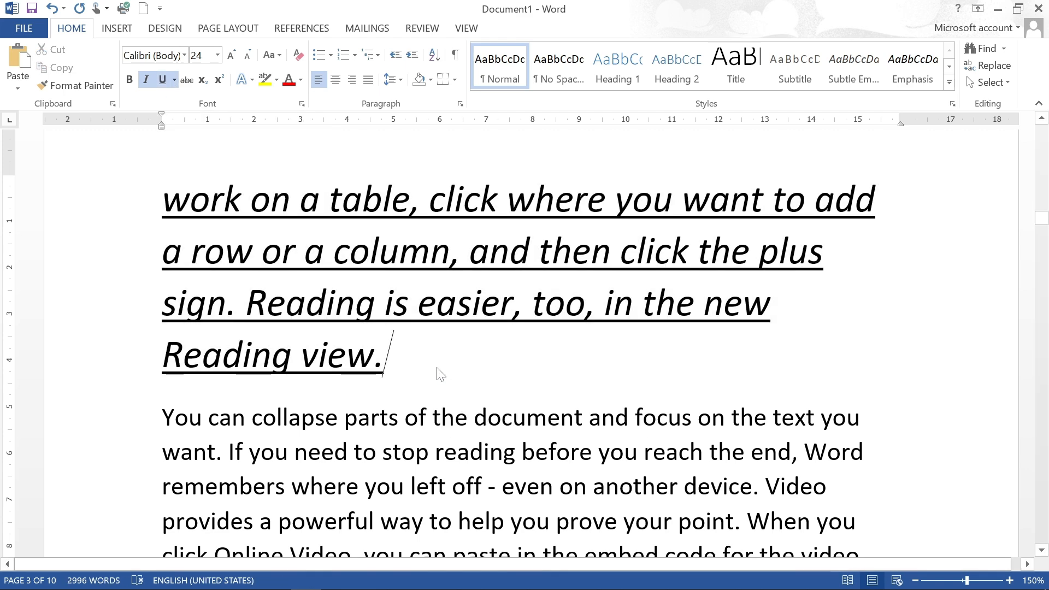
Select the words "to stop reading before" in the next paragraph, underline them and remove the underline again
scroll(440, 374, down, 3)
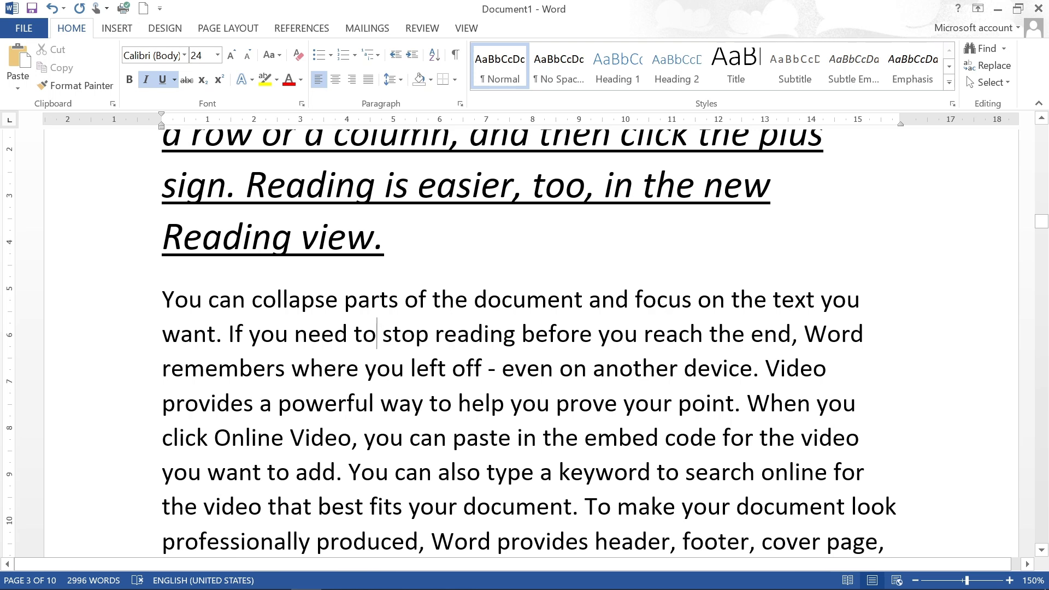
drag(376, 333, 598, 334)
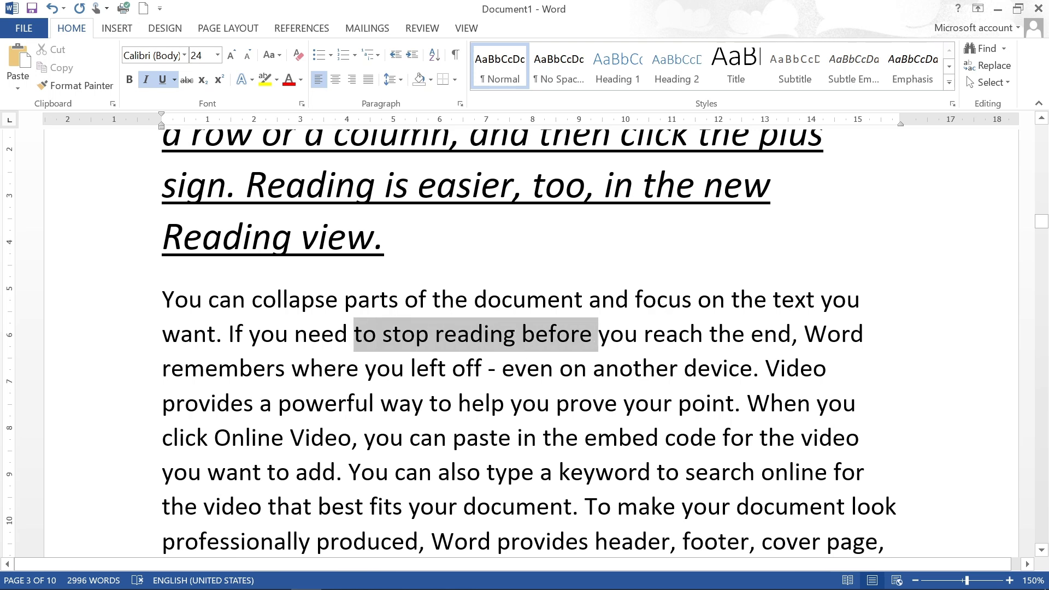
click(167, 80)
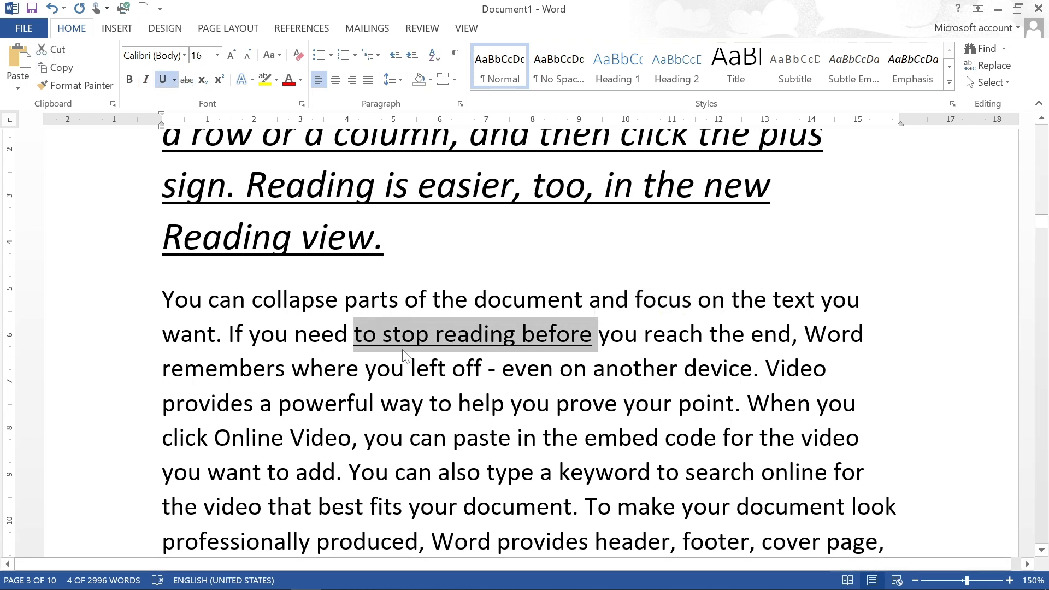
key(ctrl+u)
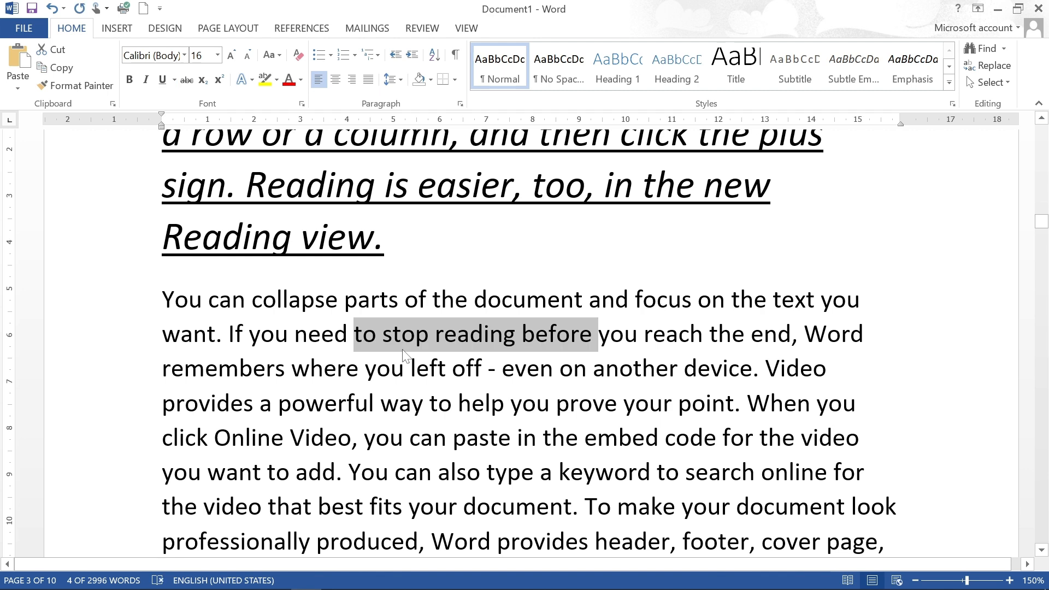
Apply a thick underline to the selected words "to stop reading before" and set the underline color to red
click(174, 80)
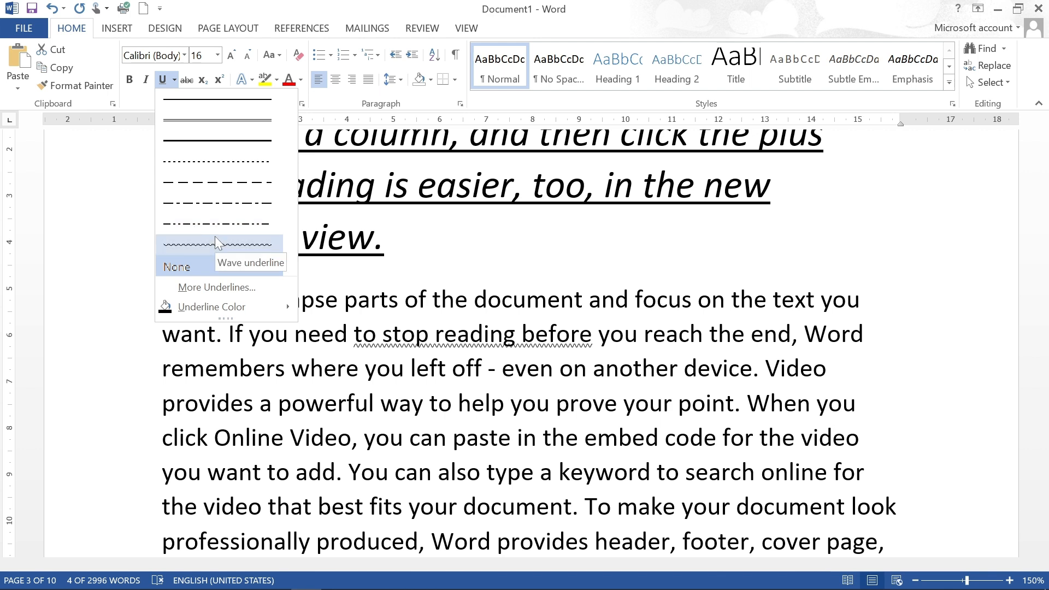
click(210, 141)
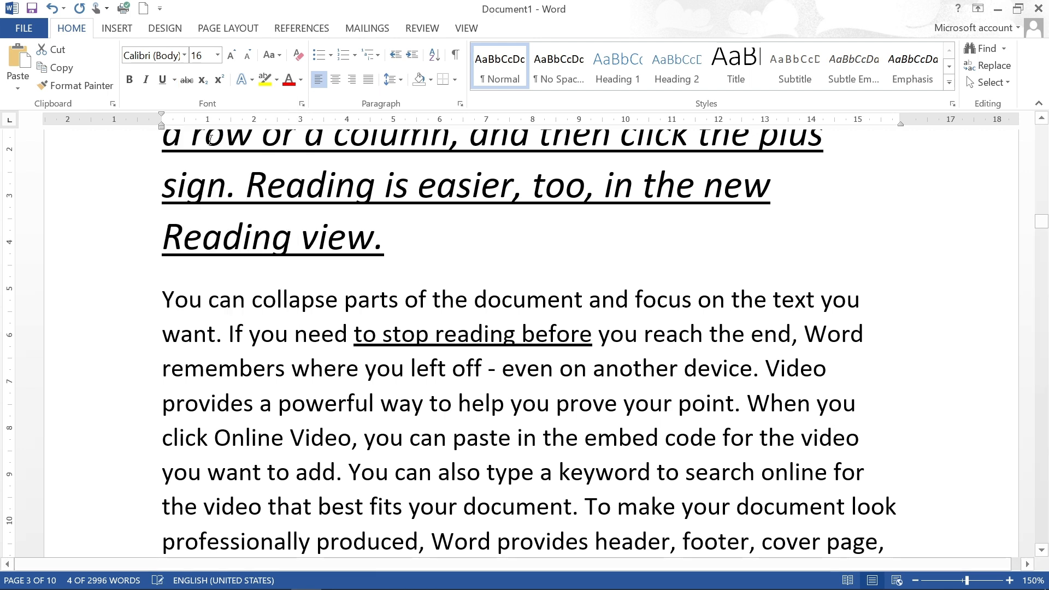
click(178, 80)
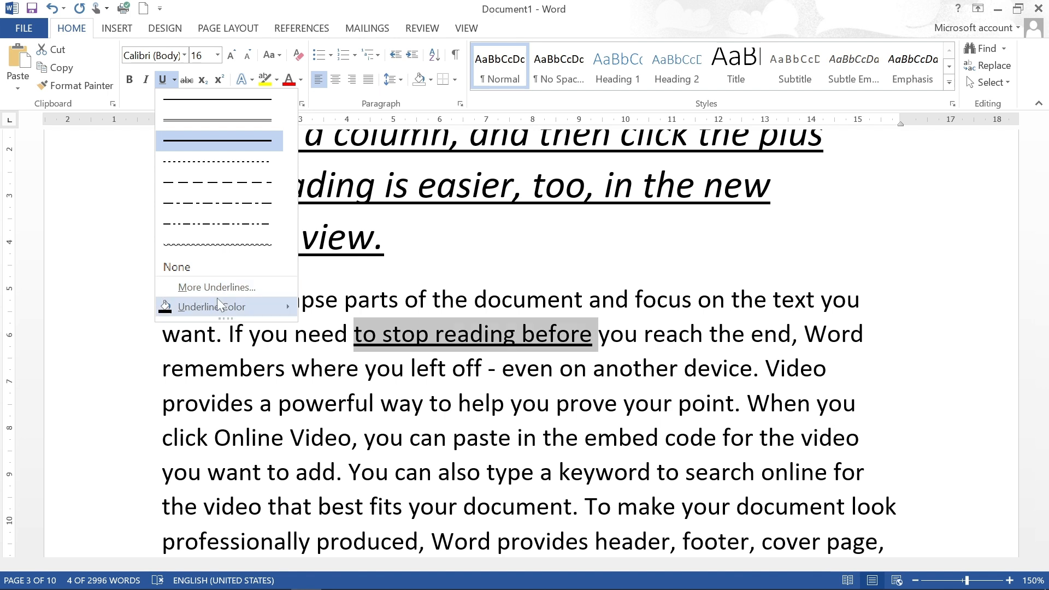
mouse_move(217, 299)
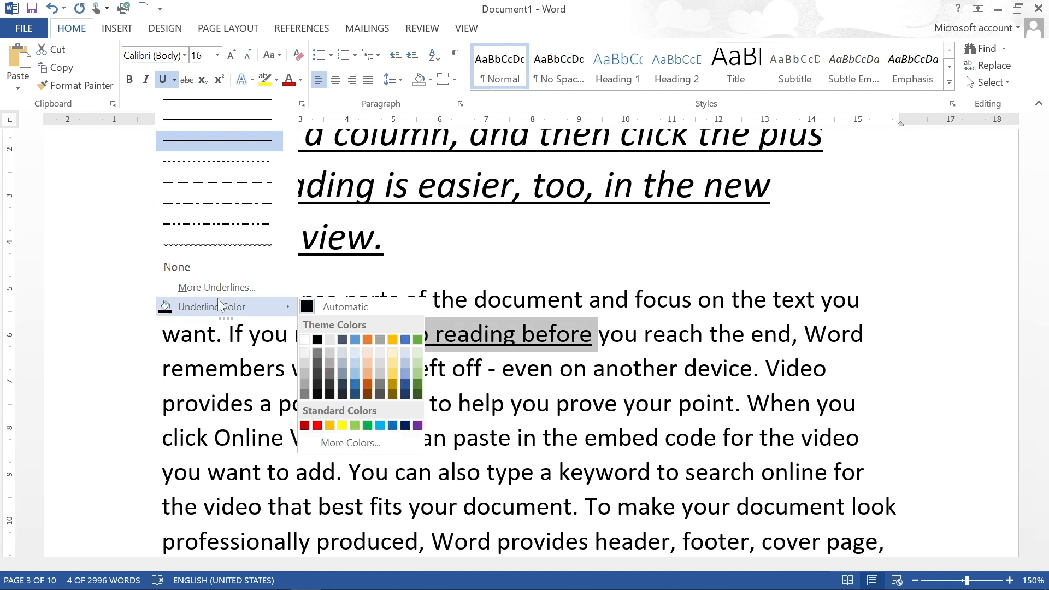
click(317, 425)
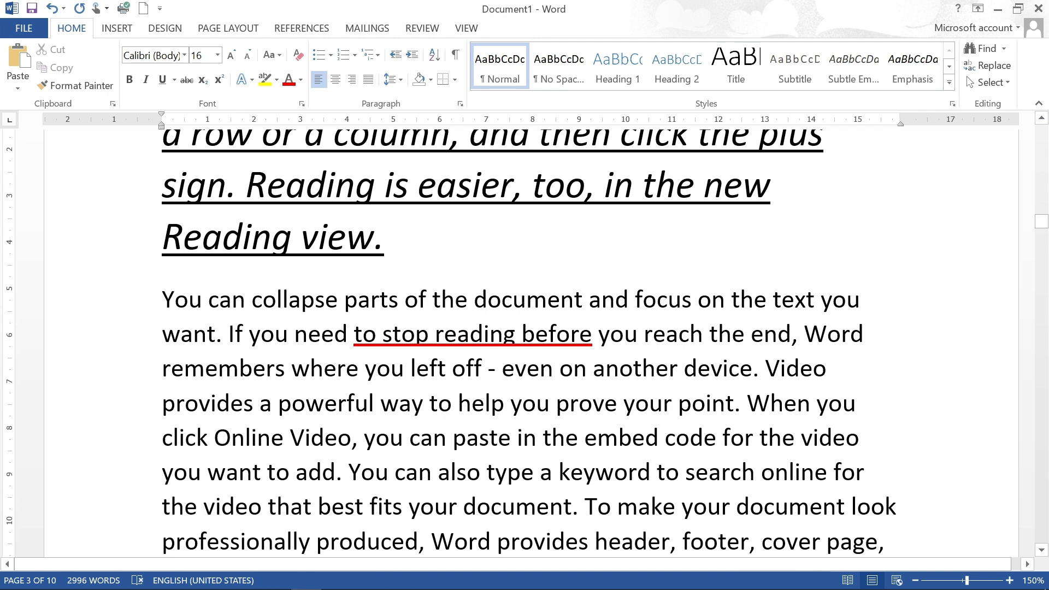
Select the text from "where you left off" to "way to help" and browse the additional underline styles in the Font dialog without applying any
drag(292, 368, 509, 404)
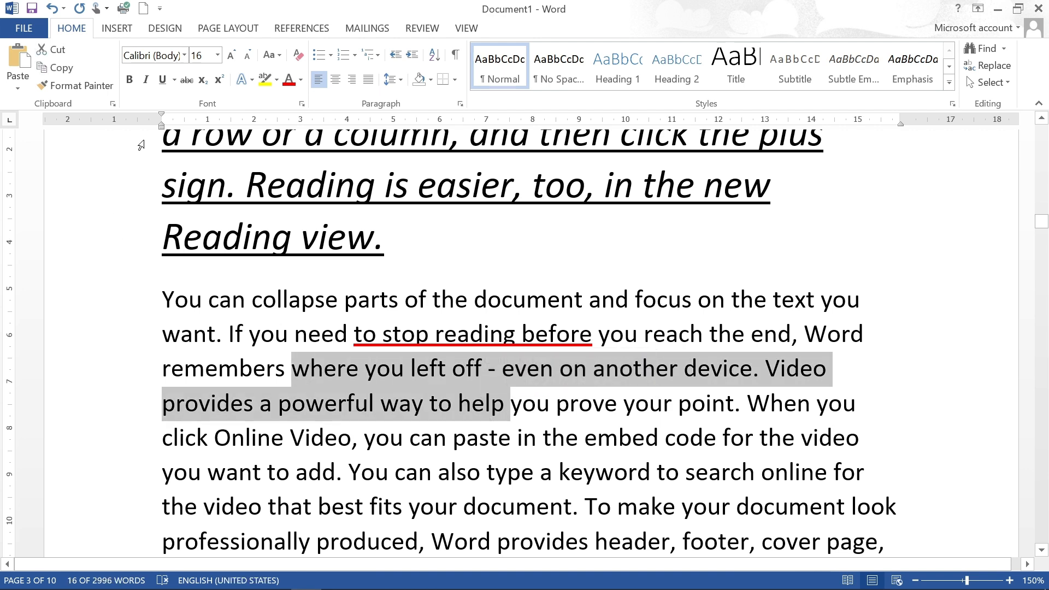
click(175, 80)
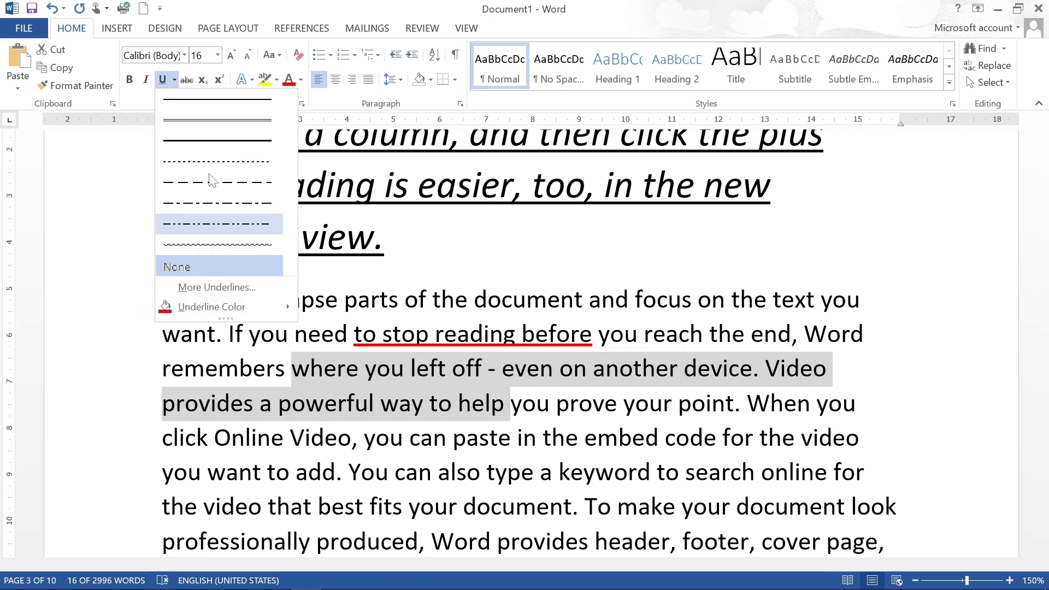
click(240, 287)
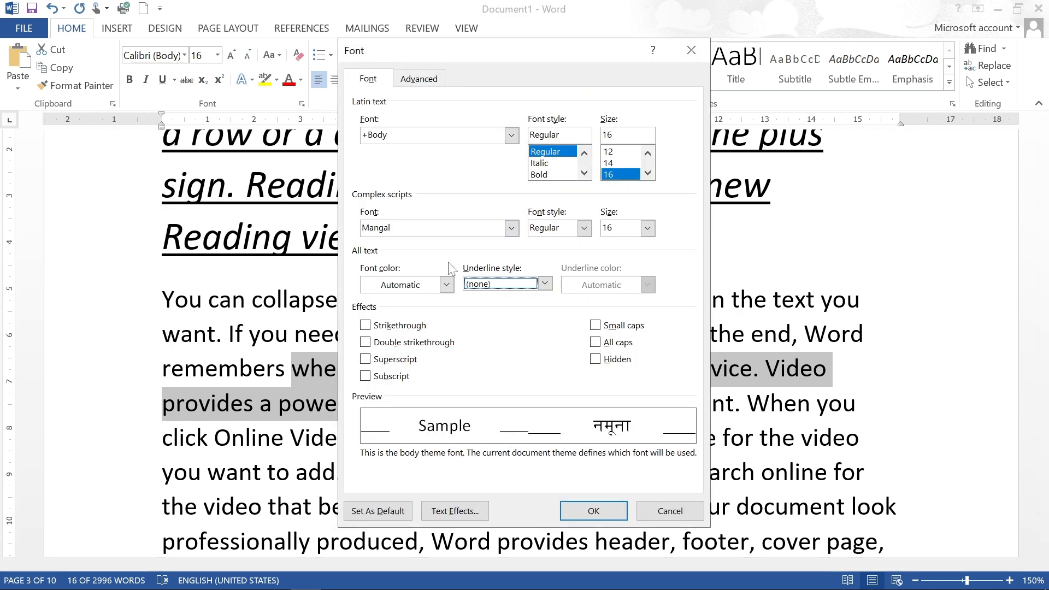
click(544, 283)
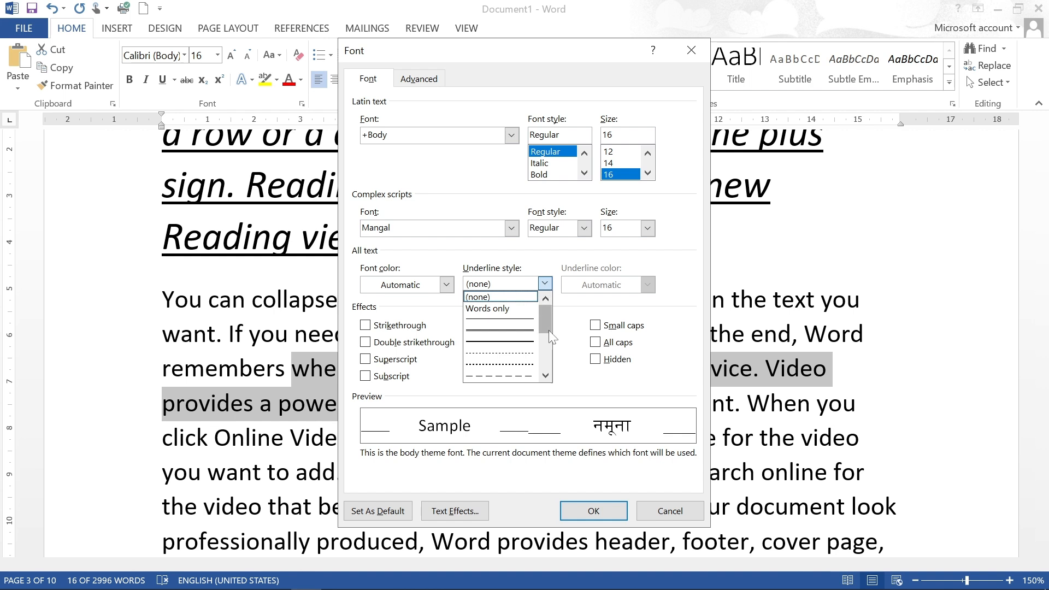
mouse_move(545, 323)
mouse_down()
mouse_move(545, 371)
mouse_move(545, 316)
mouse_up()
drag(547, 316, 550, 375)
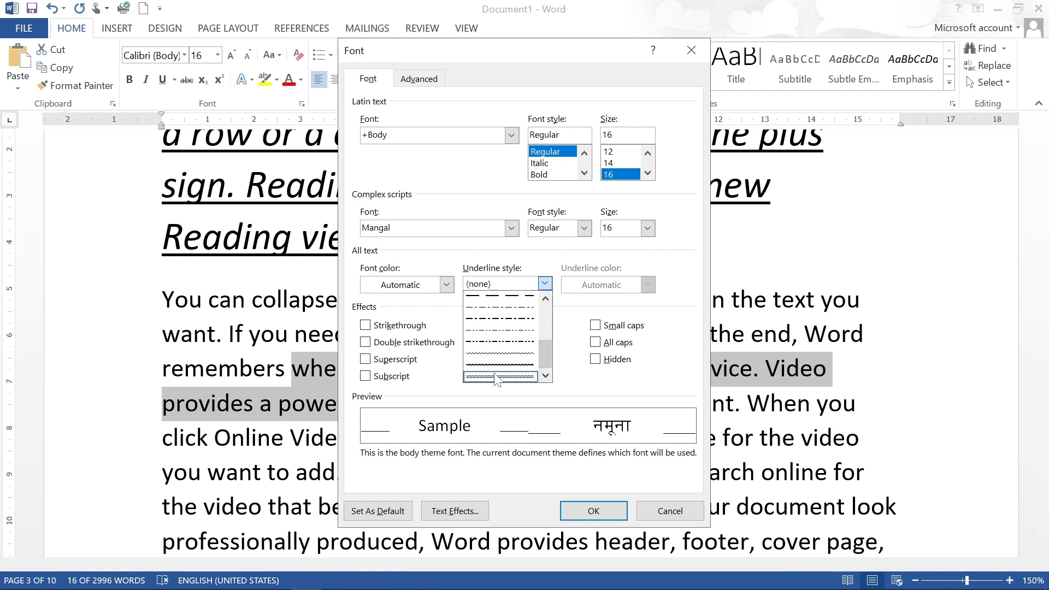
scroll(550, 363, up, 4)
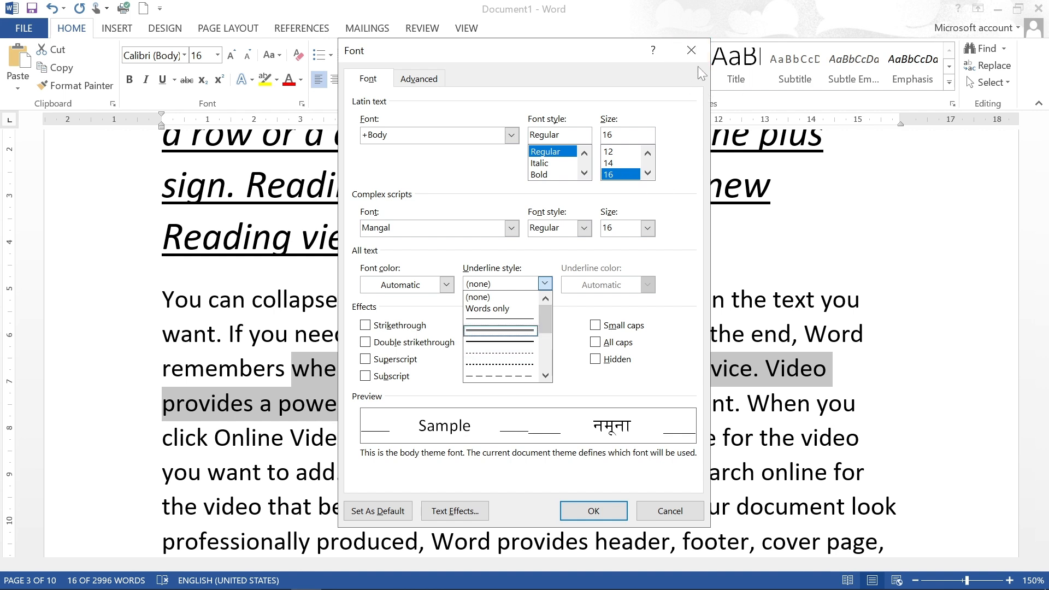
click(696, 51)
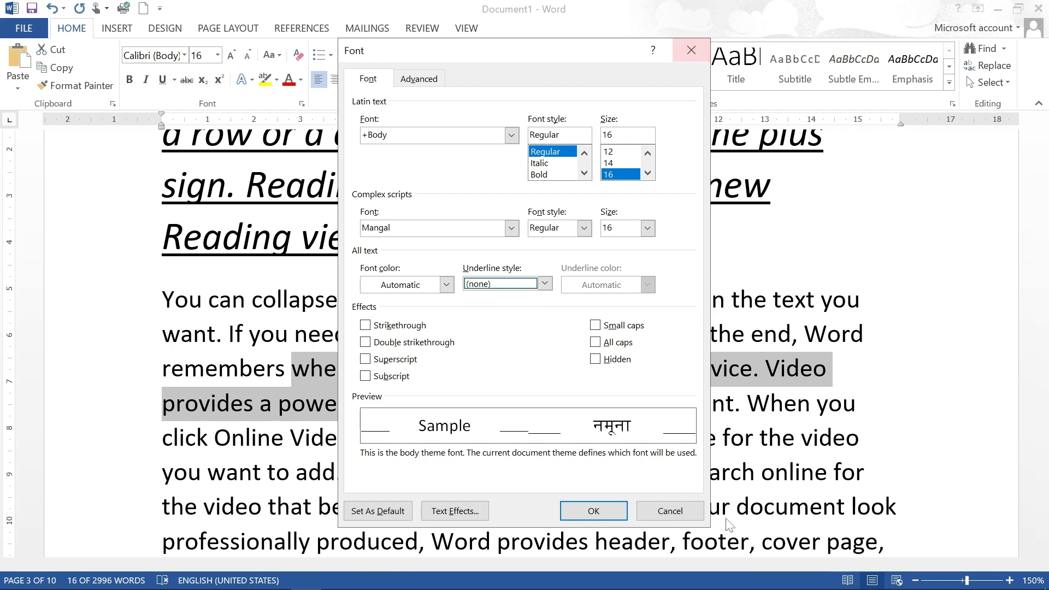
click(694, 54)
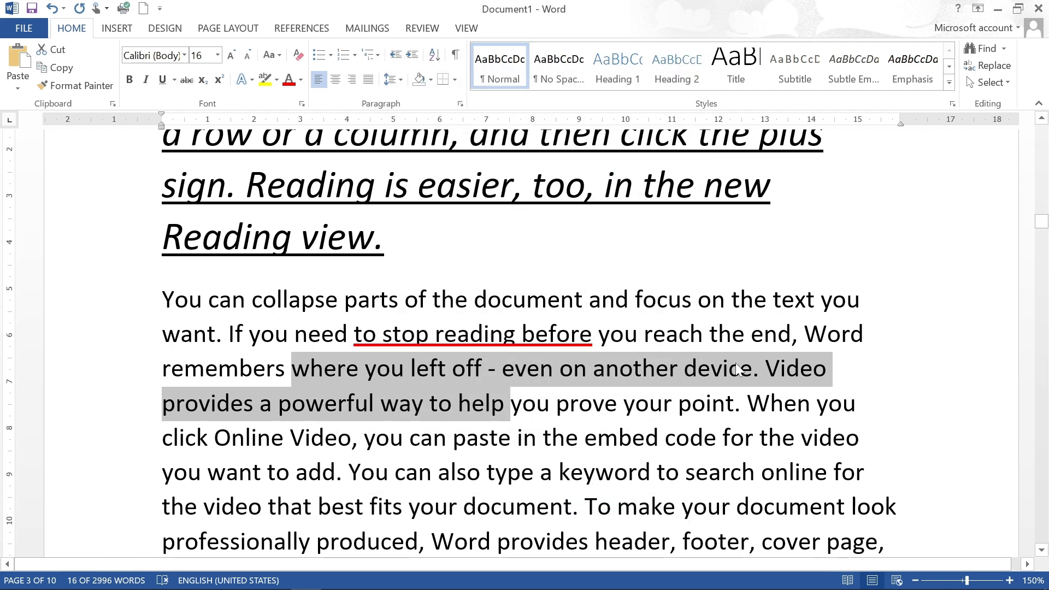
key(ctrl+d)
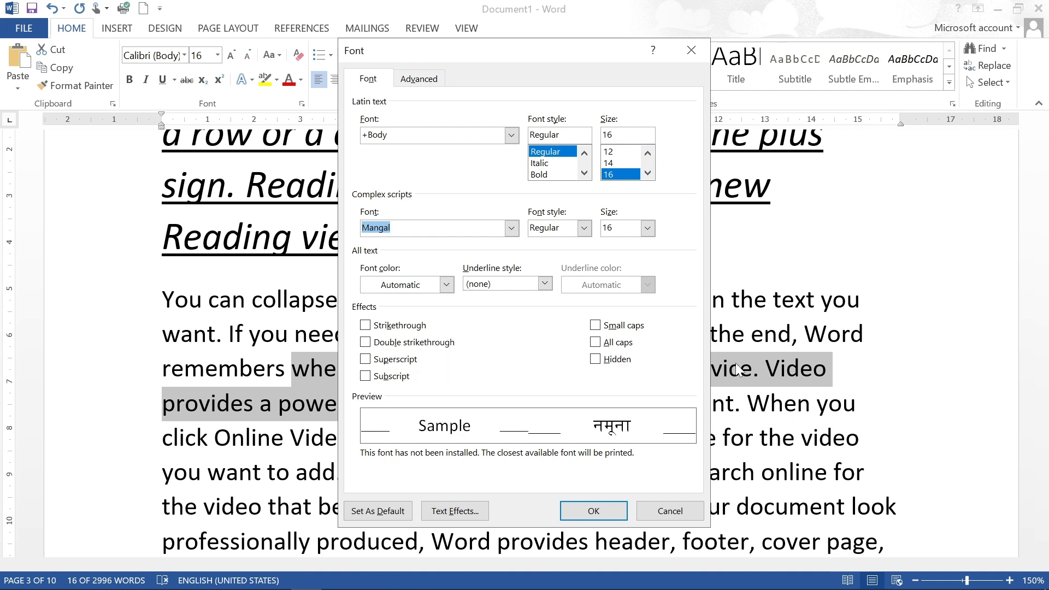
click(692, 50)
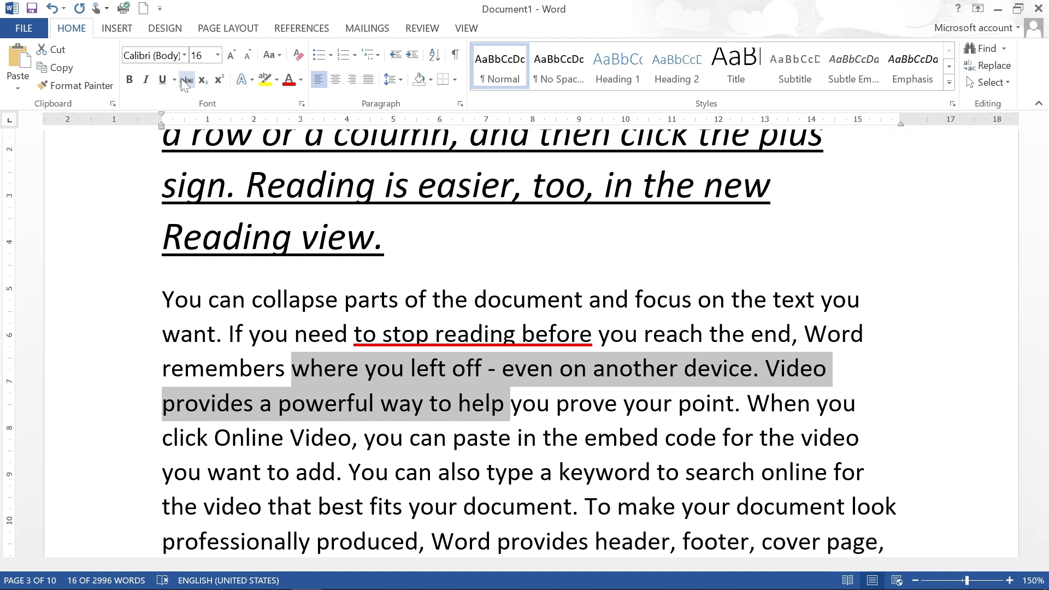
Select the separate words "parts" and "document" together in the paragraph's first line and strike them through
click(325, 299)
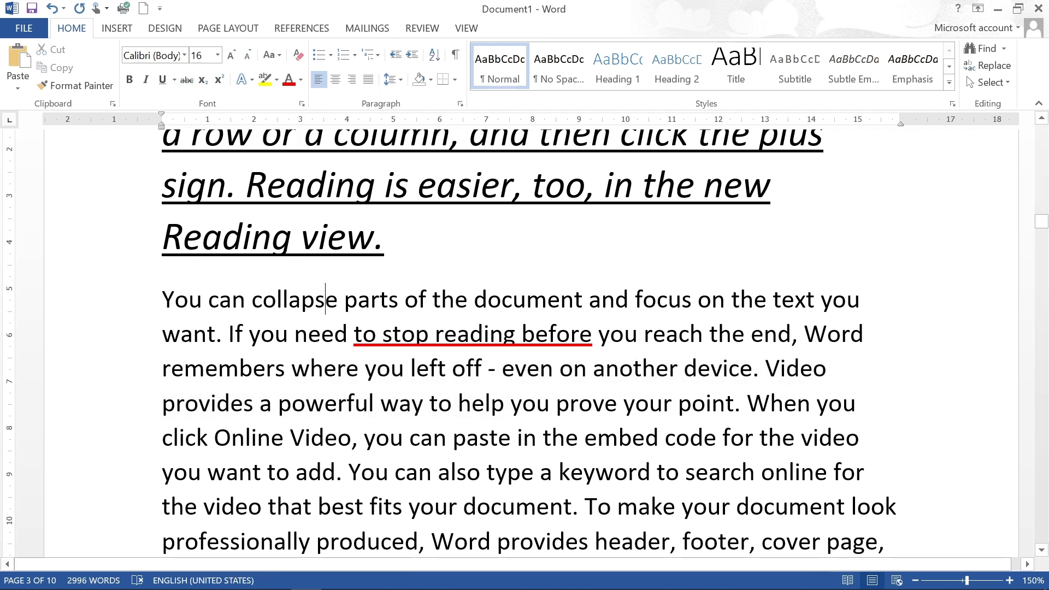
drag(252, 299, 326, 299)
click(371, 299)
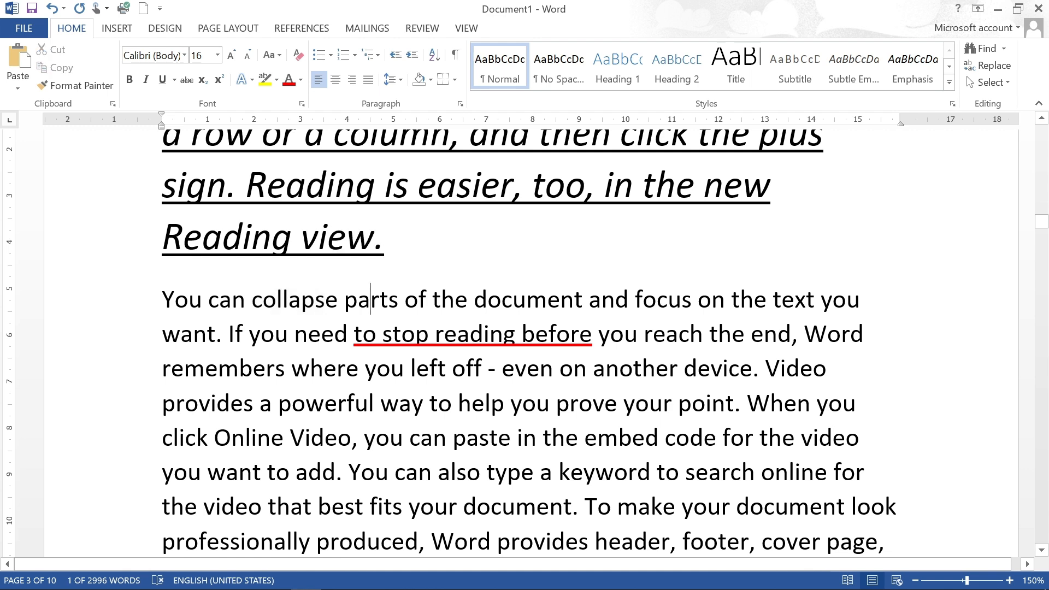
double_click(374, 299)
click(375, 299)
double_click(374, 299)
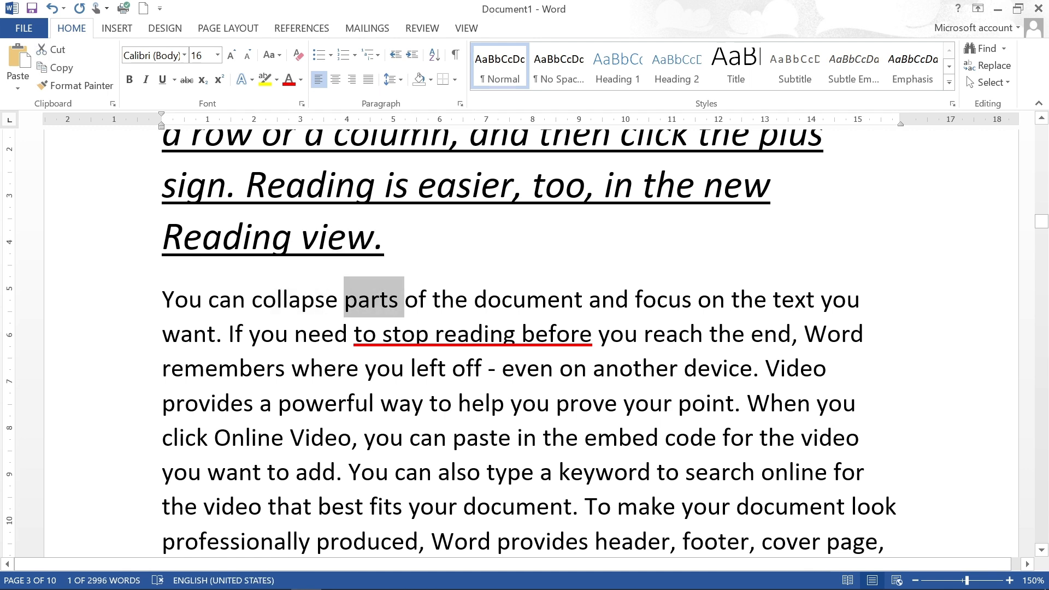
ctrl+drag(488, 299, 494, 302)
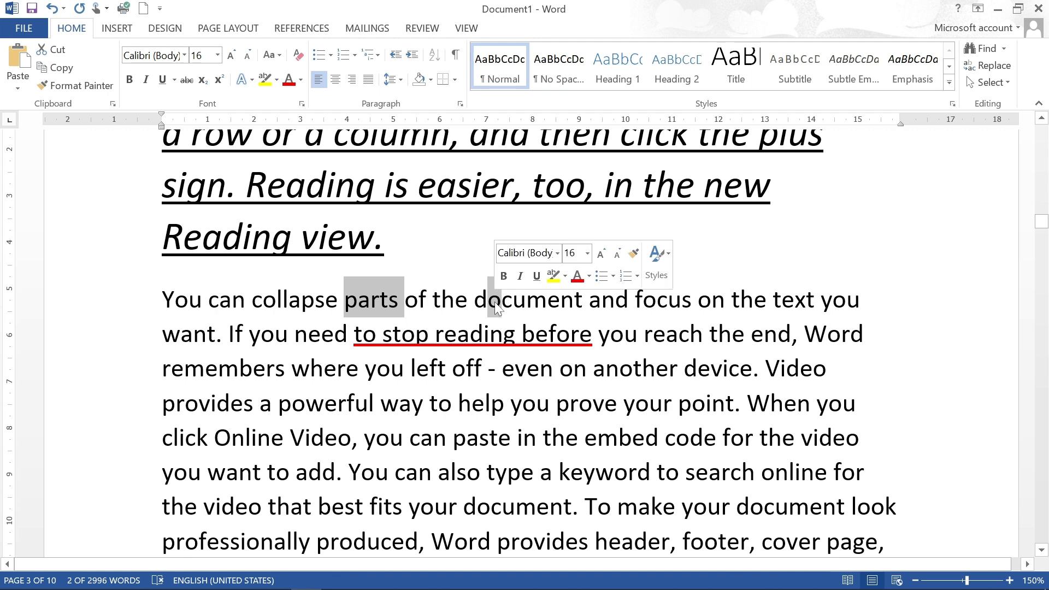
ctrl+double_click(559, 300)
click(187, 80)
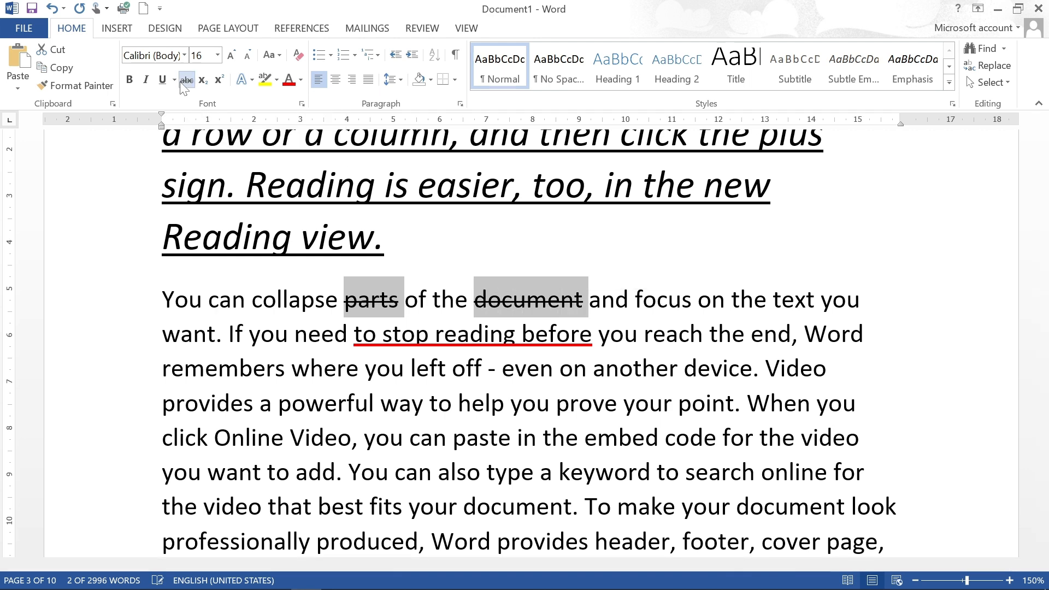
Strike through the text from "way to help you prove your point" to "paste in the embed code" and deselect it
click(438, 403)
drag(411, 404, 691, 444)
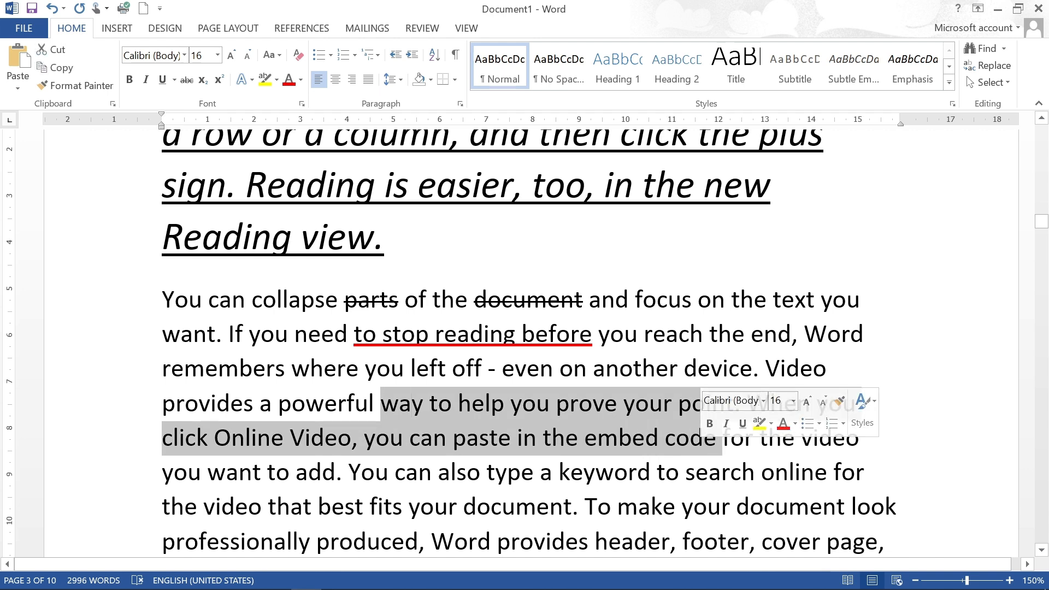
click(186, 80)
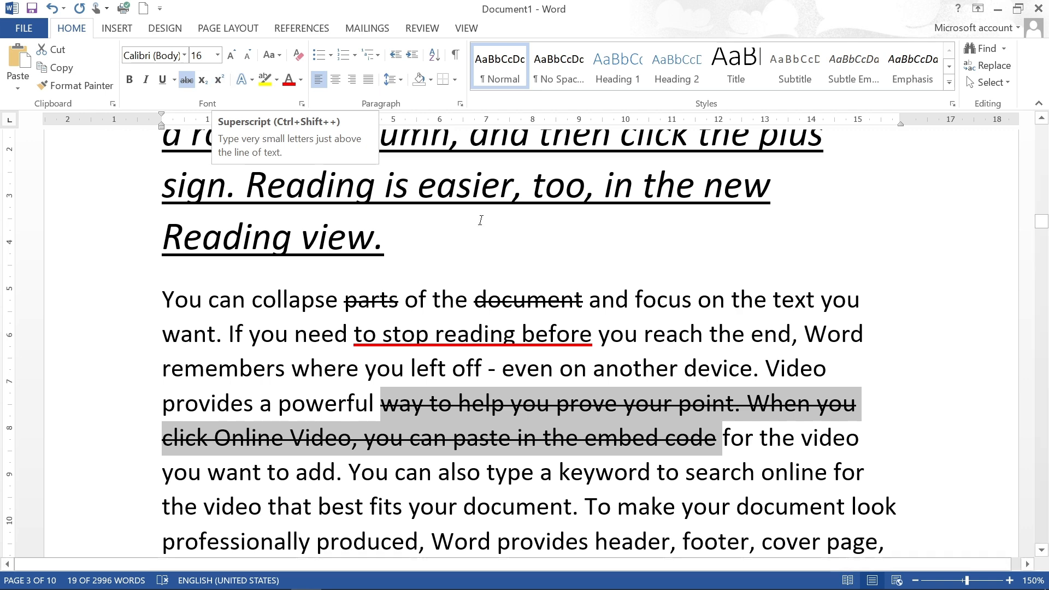
click(461, 251)
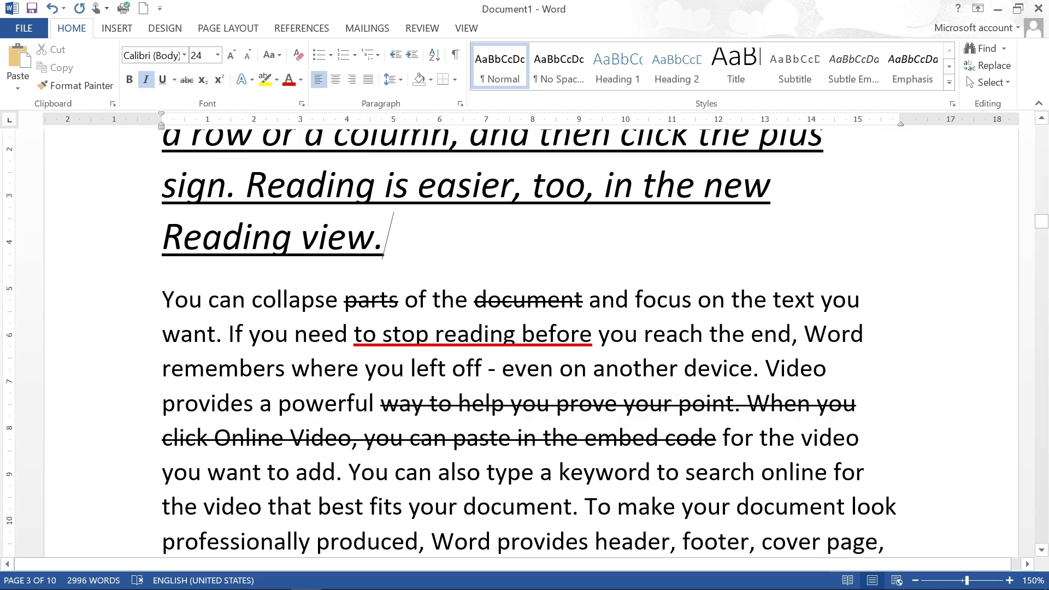
Insert three paragraph breaks after "you reach the end, Word" and enter H2SO4 on the first blank line
click(864, 333)
key(Return)
key(Return)
key(Return)
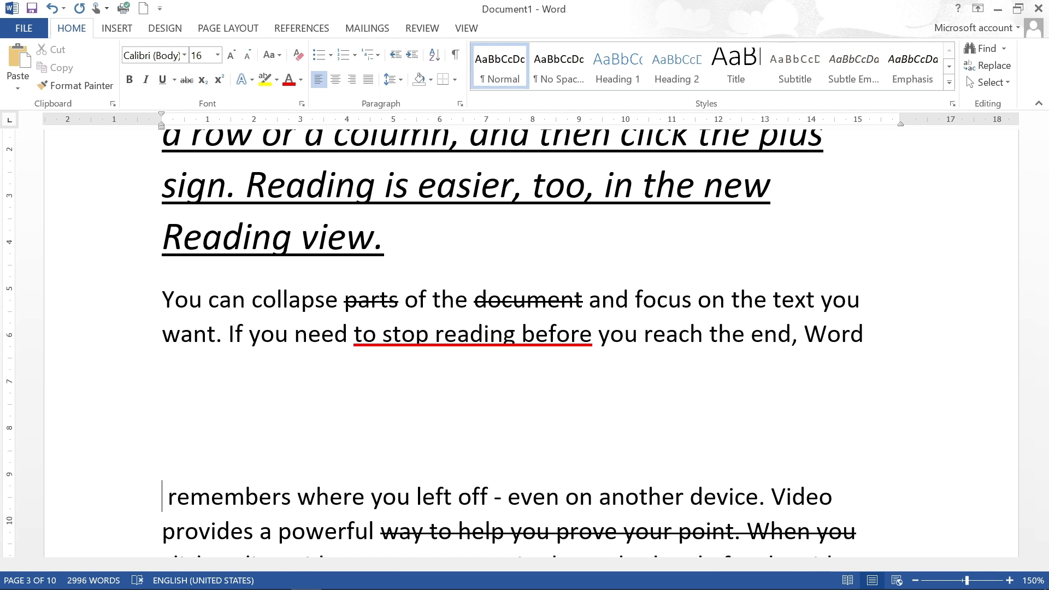
key(Up)
key(Up)
text(H2SO)
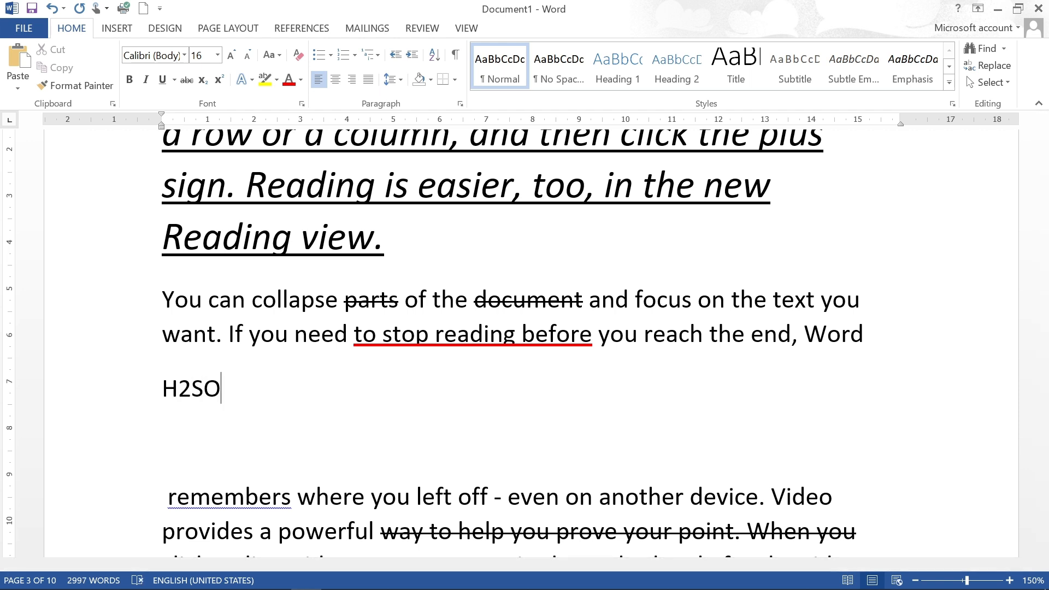
text(4)
Select the whole H2SO4 line, increase its font size to 26, and deselect it
key(Home)
key(shift+End)
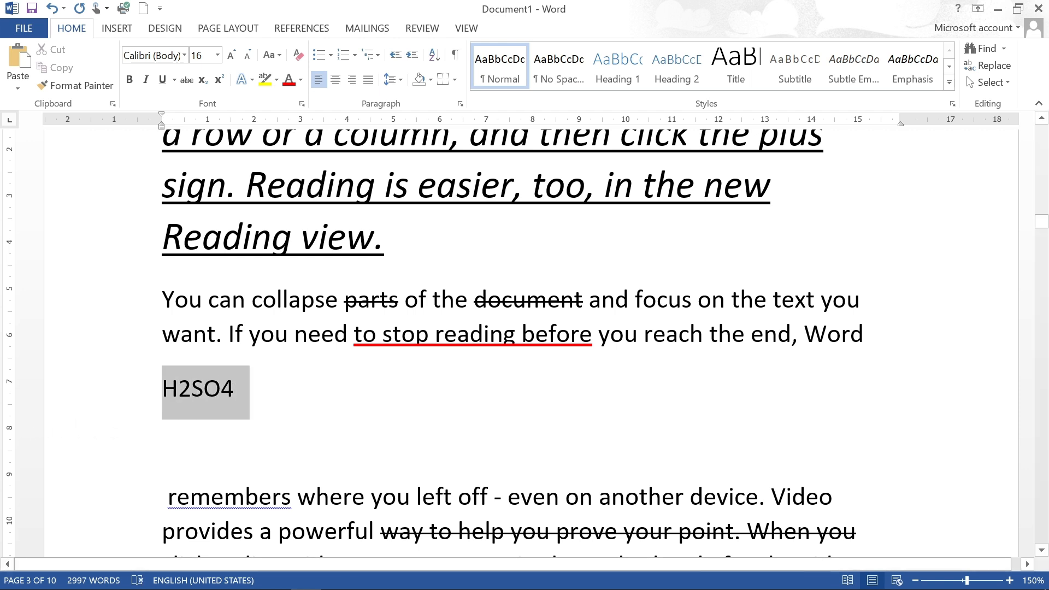
click(230, 55)
click(229, 55)
click(230, 55)
click(230, 55)
click(230, 55)
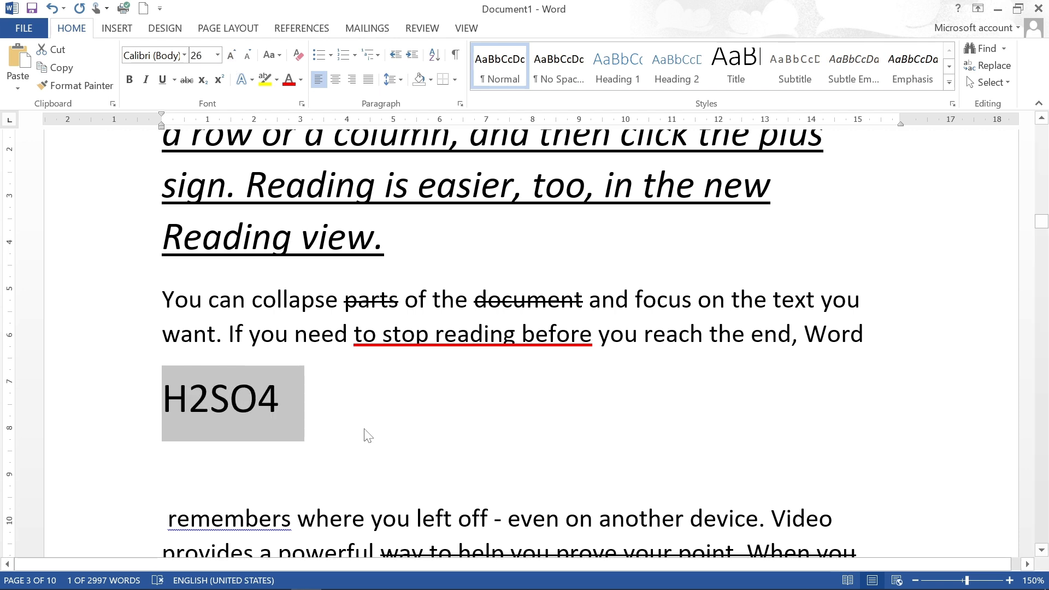
key(End)
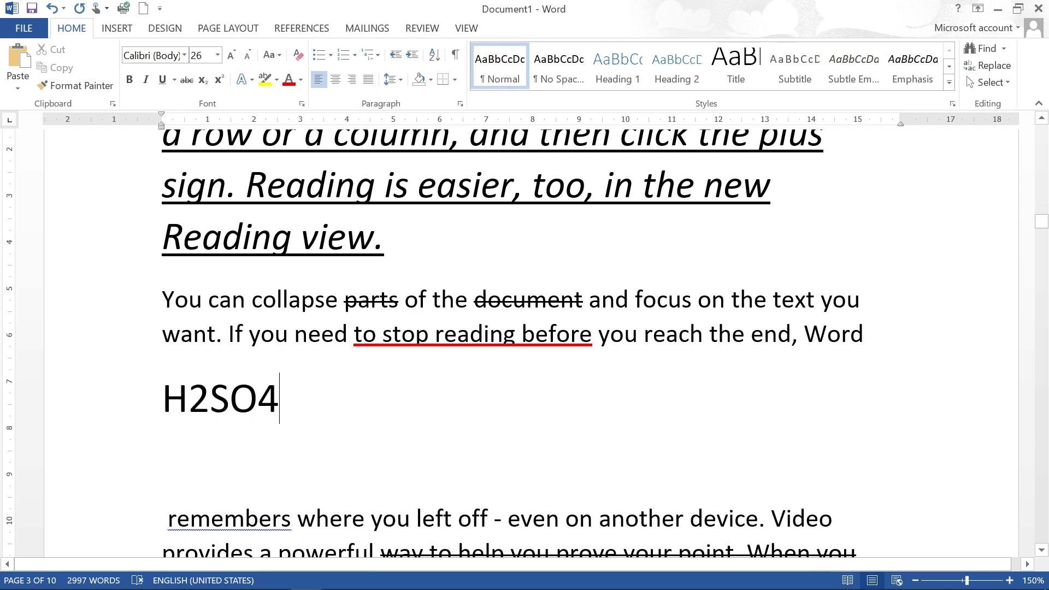
Format the 2 in H2SO4 as subscript and the 4 as superscript, leaving the formula deselected
drag(190, 400, 208, 401)
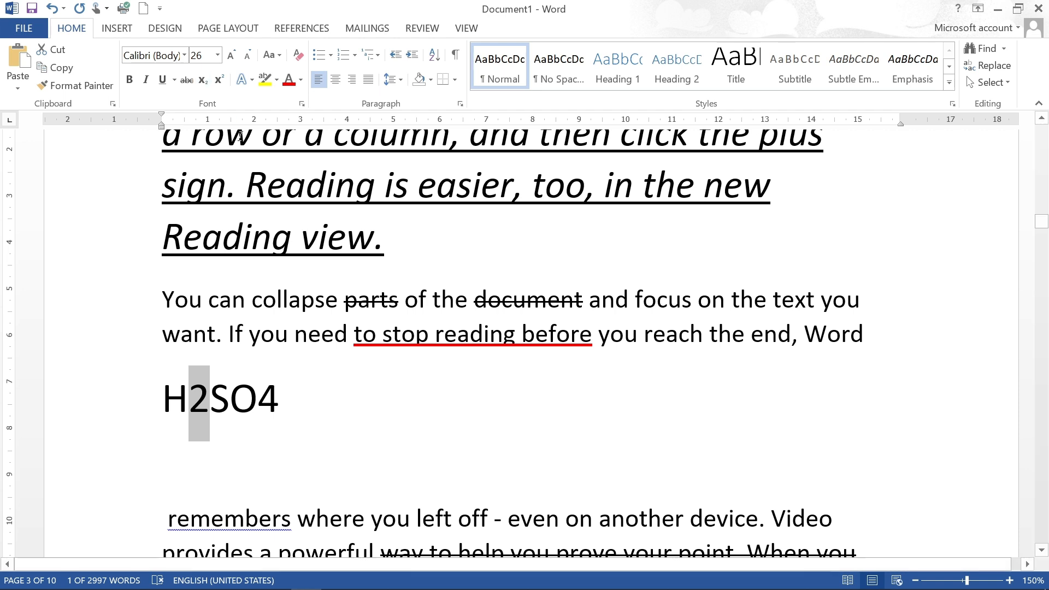
click(203, 81)
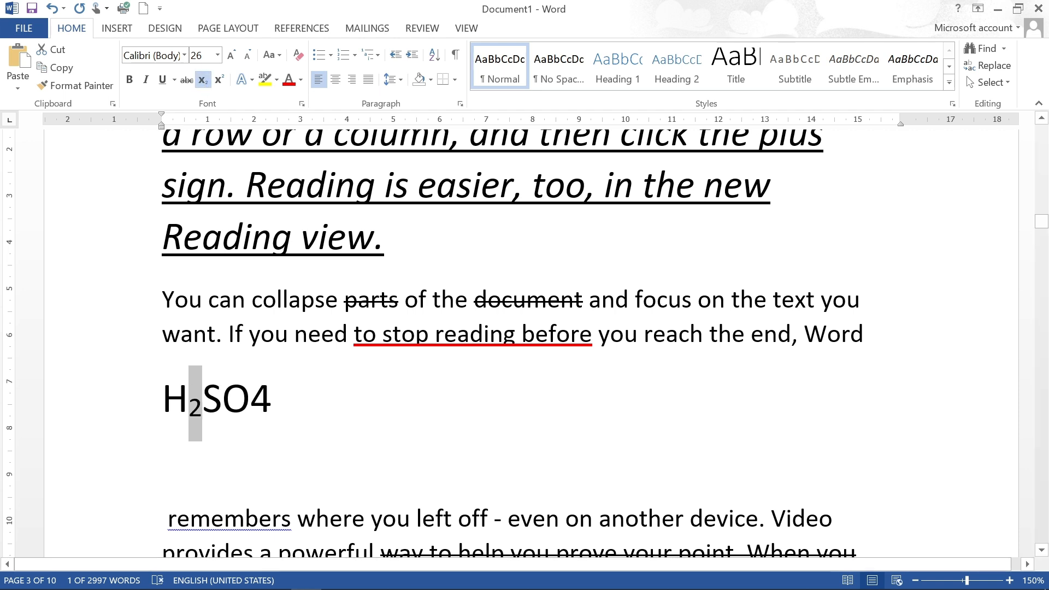
drag(250, 400, 272, 400)
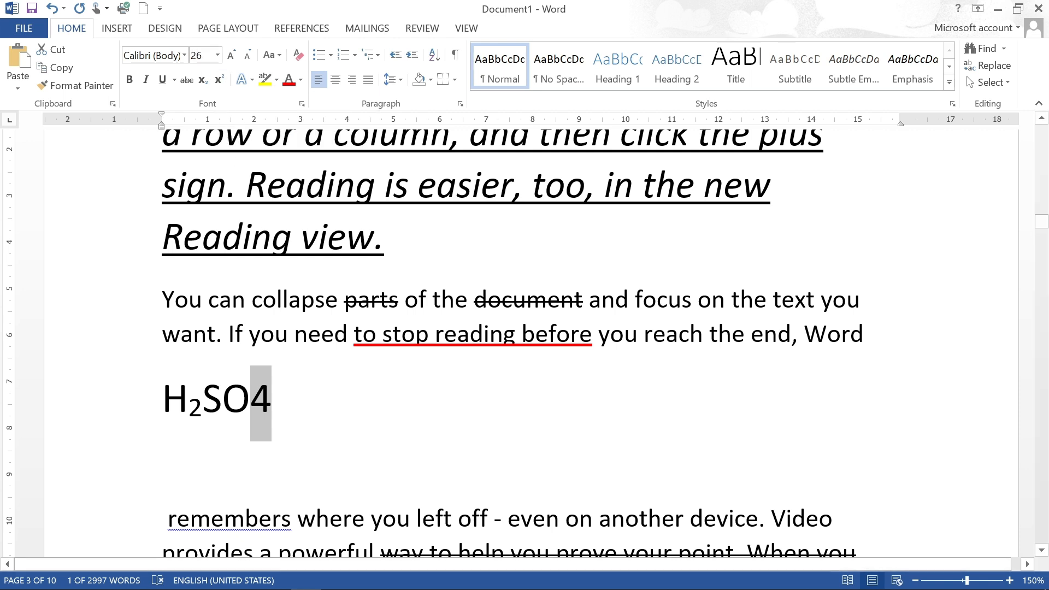
key(ctrl+shift+plus)
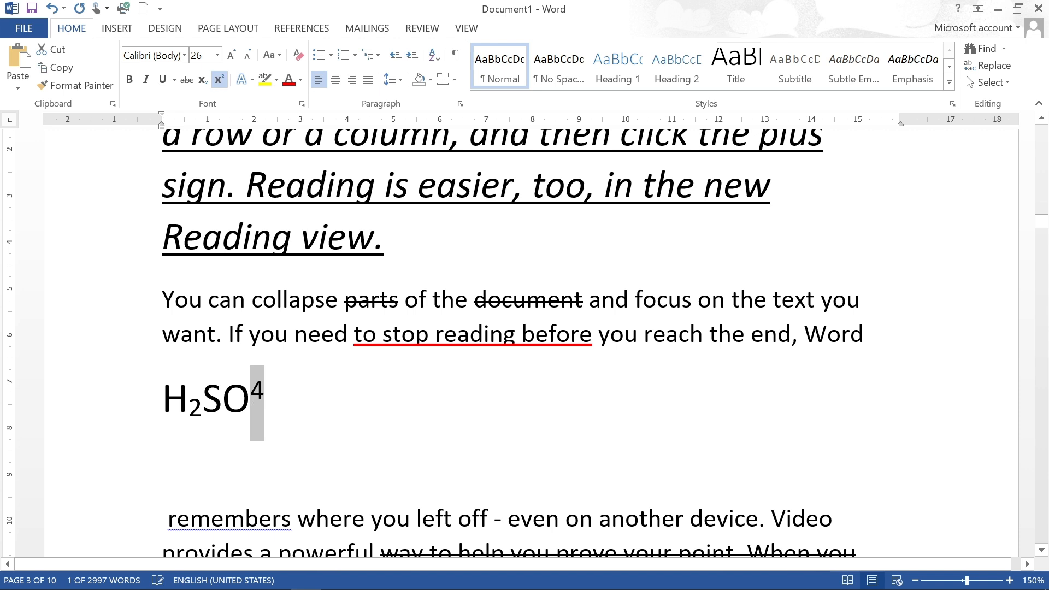
key(Right)
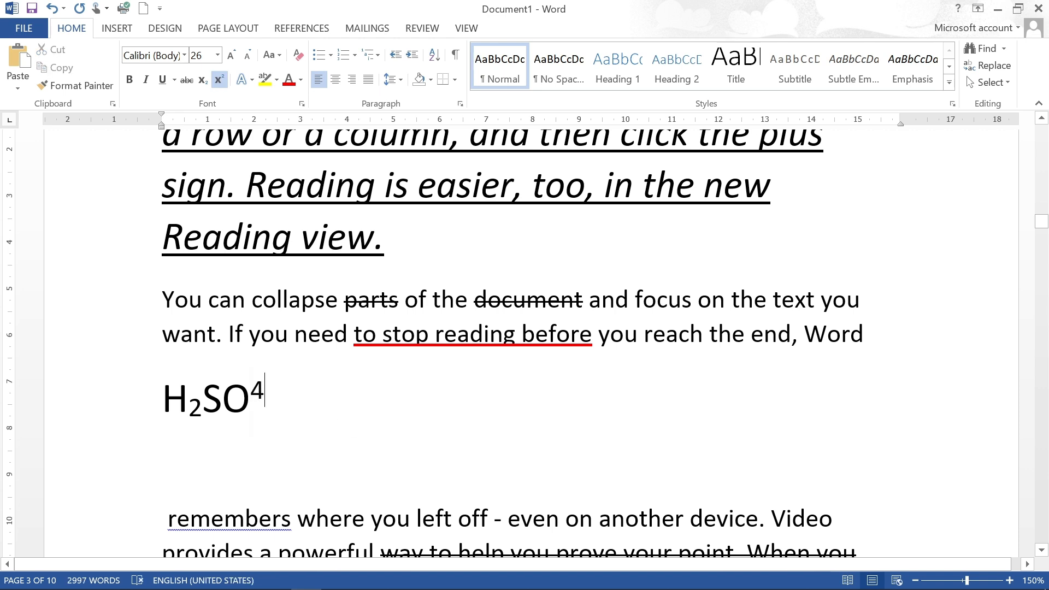
drag(163, 402, 301, 414)
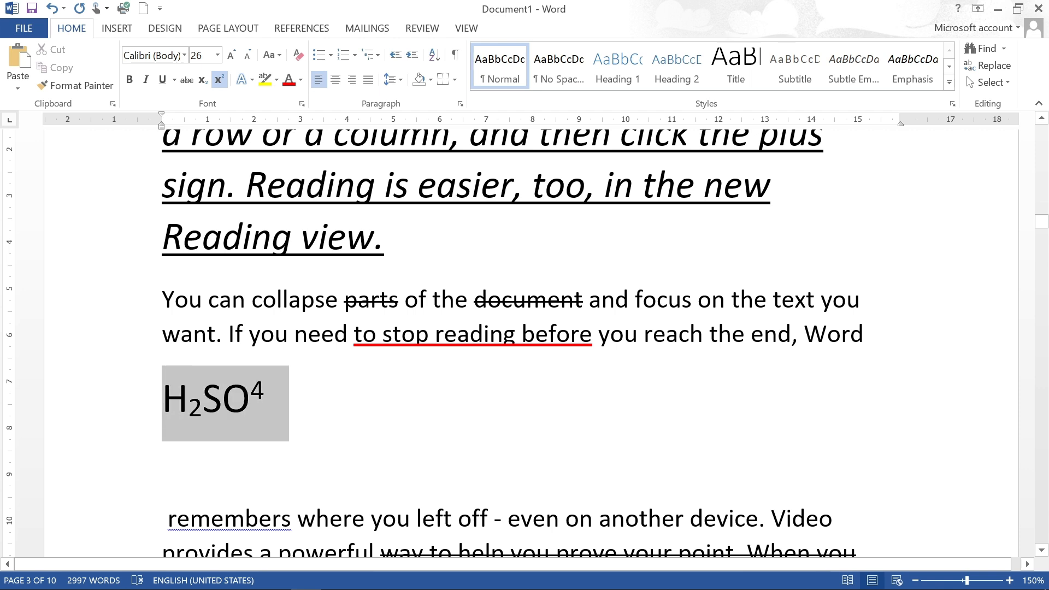
click(301, 414)
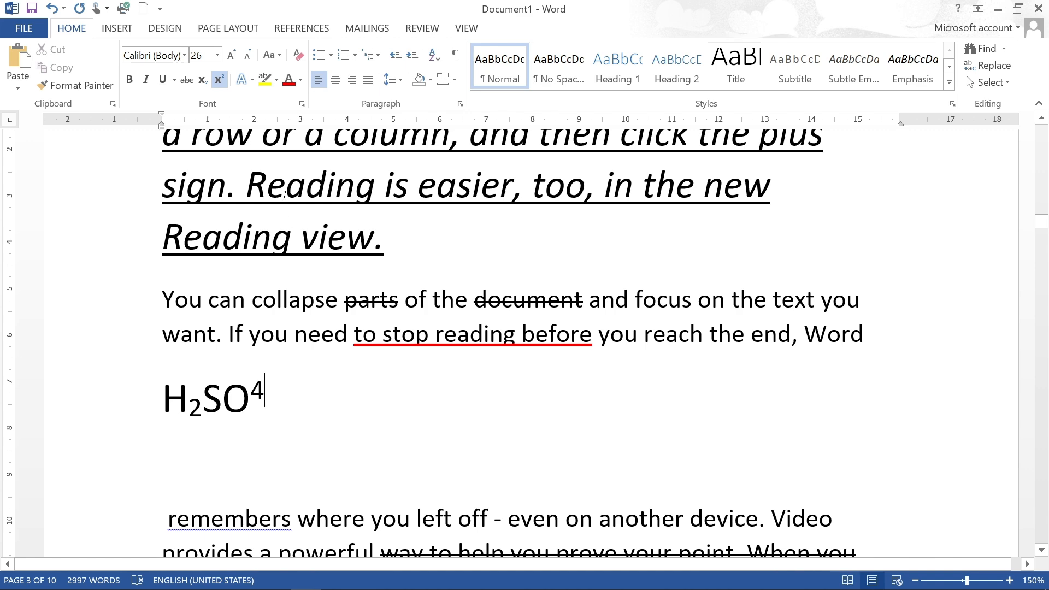
Apply the black-fill text effect with a blue hard shadow to the text from "Video provides" to "To make your" and deselect it
click(245, 77)
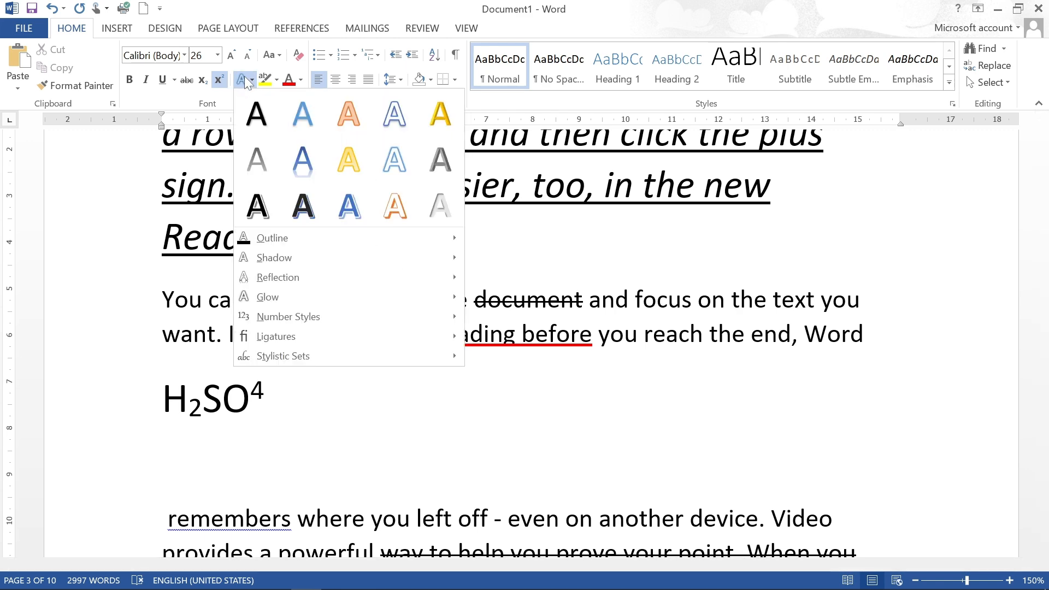
click(486, 434)
scroll(486, 433, down, 5)
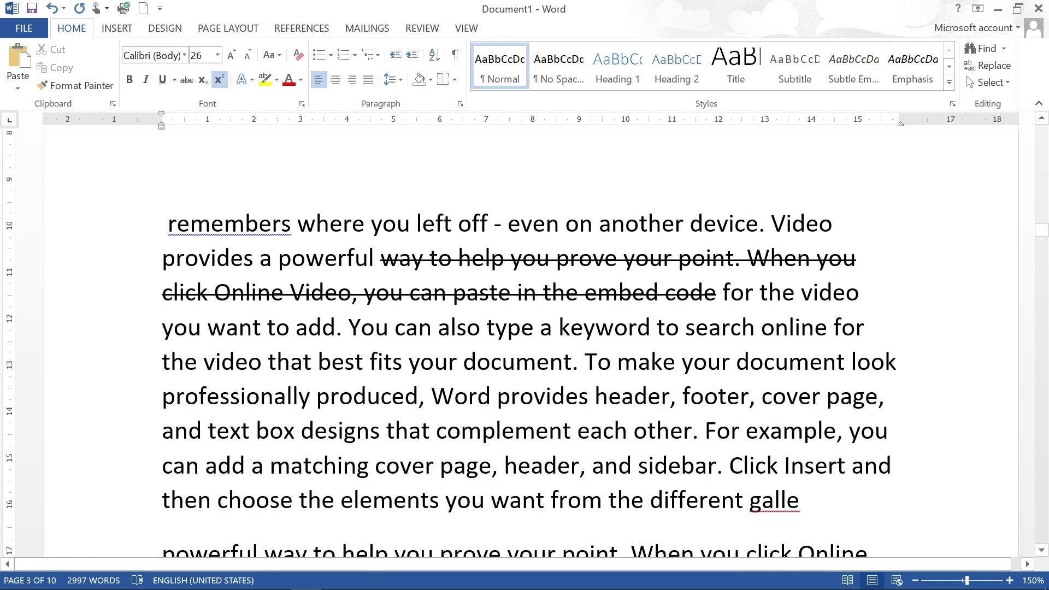
scroll(490, 434, up, 10)
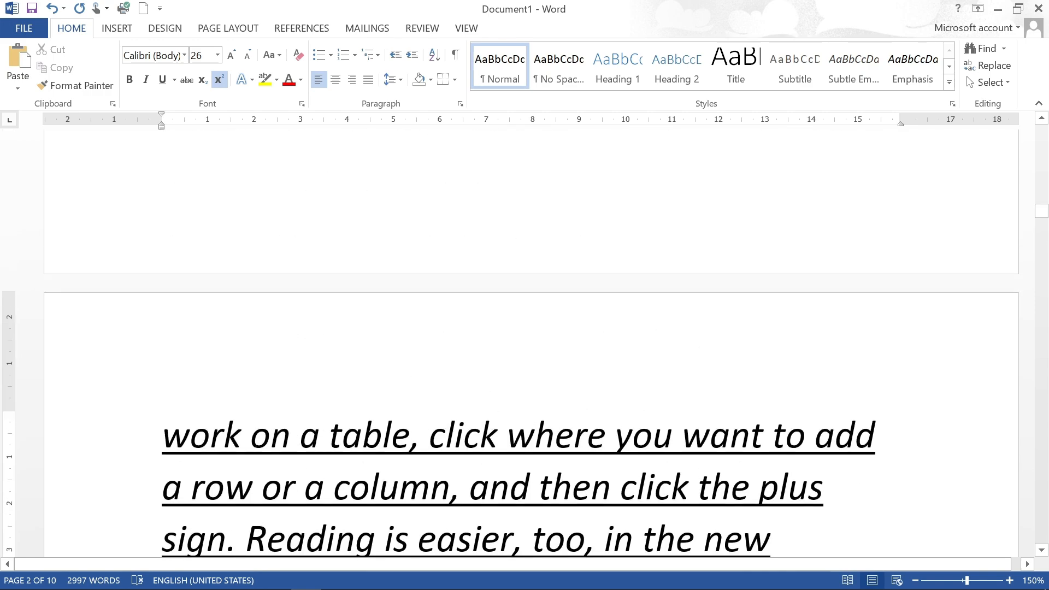
scroll(490, 435, up, 15)
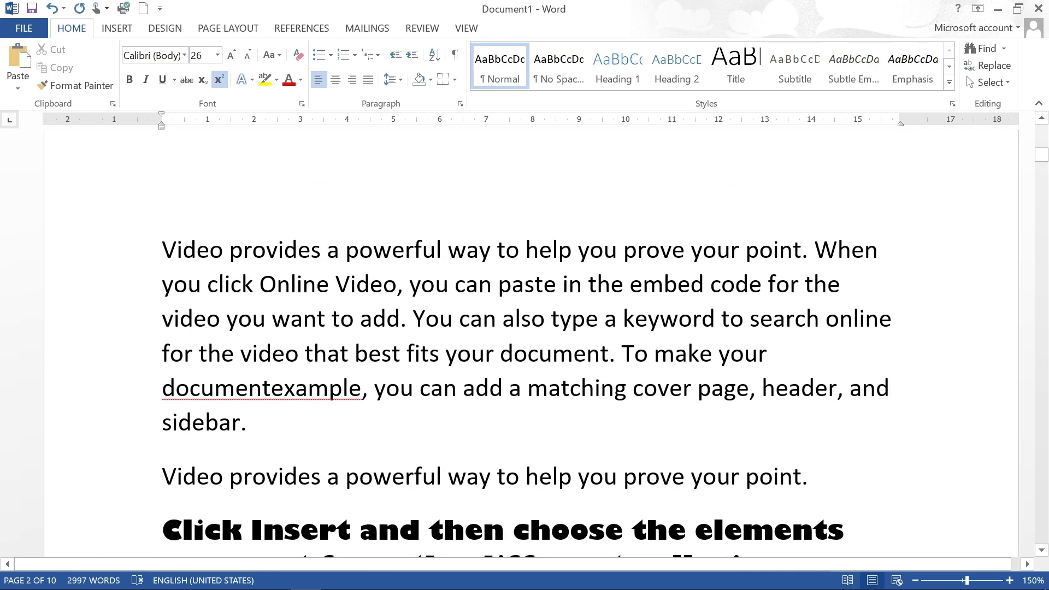
drag(163, 250, 874, 354)
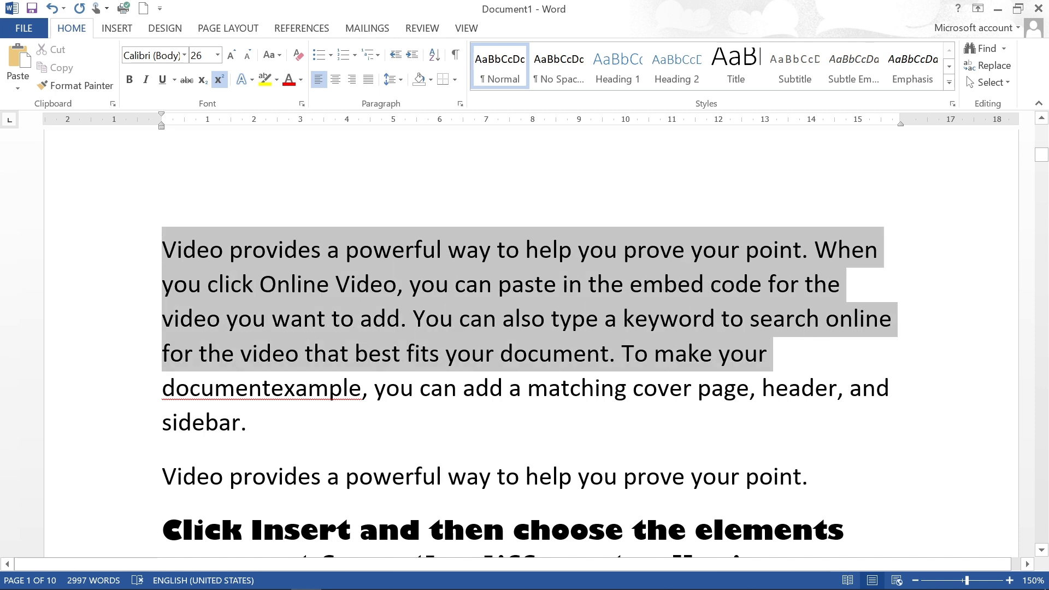
click(251, 82)
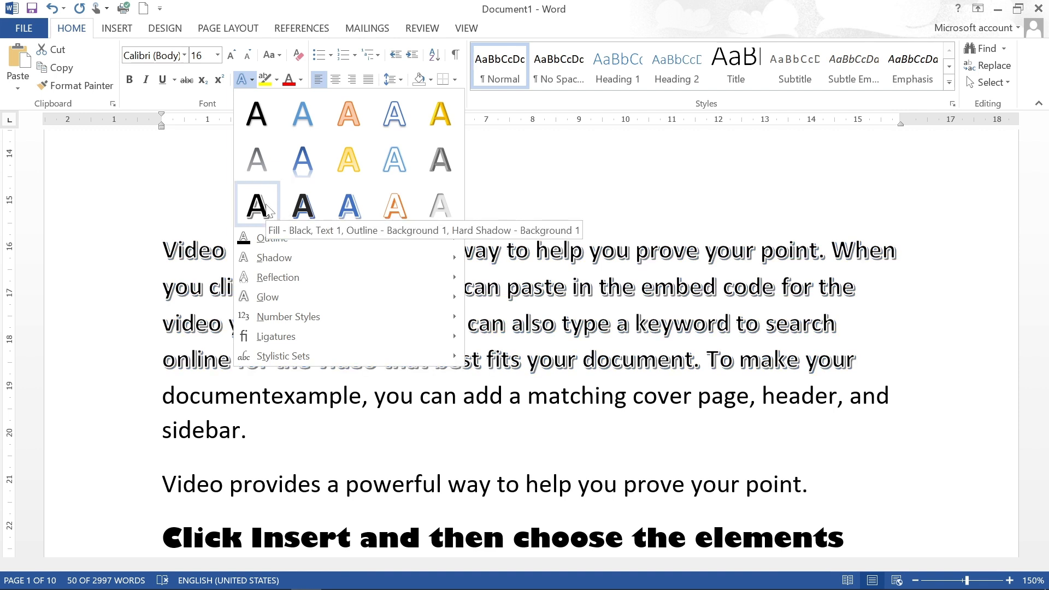
click(303, 208)
click(397, 319)
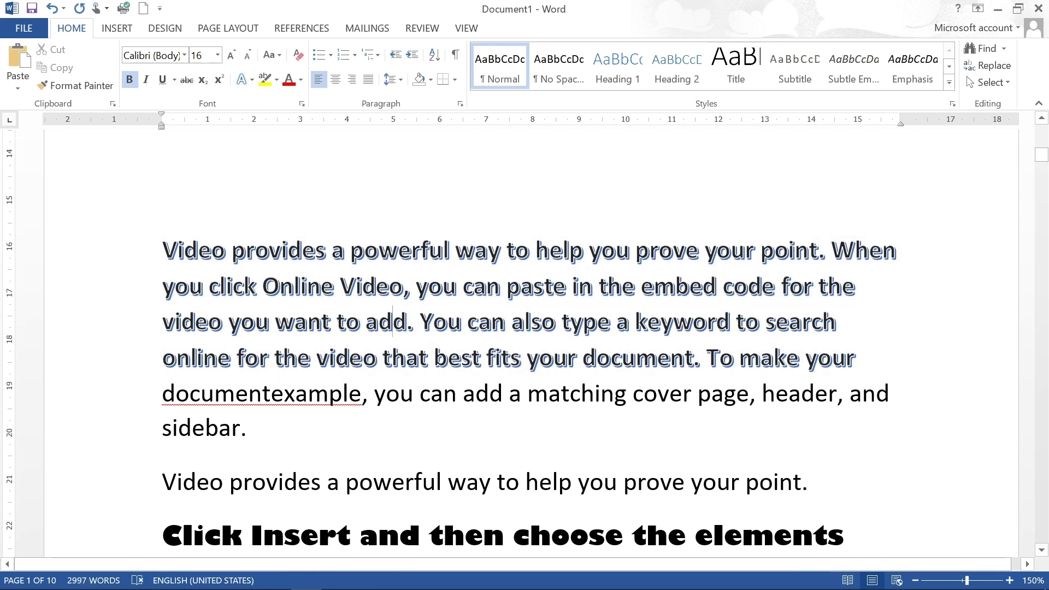
Apply the gold outlined text effect with light gold fill to "documentexample, you can add a" and deselect it
drag(162, 393, 527, 394)
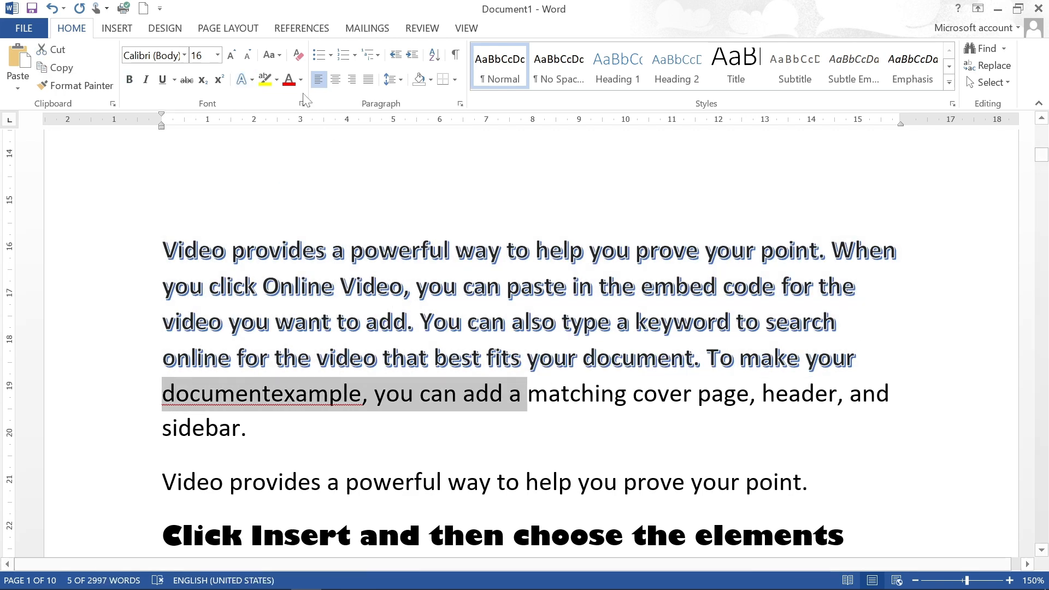
click(252, 80)
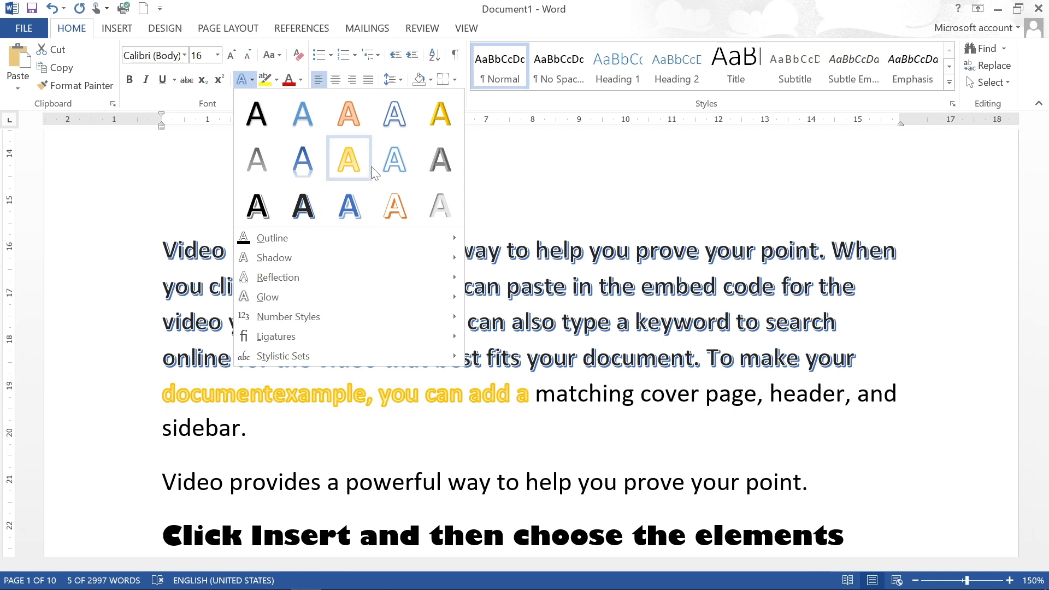
click(346, 164)
click(254, 428)
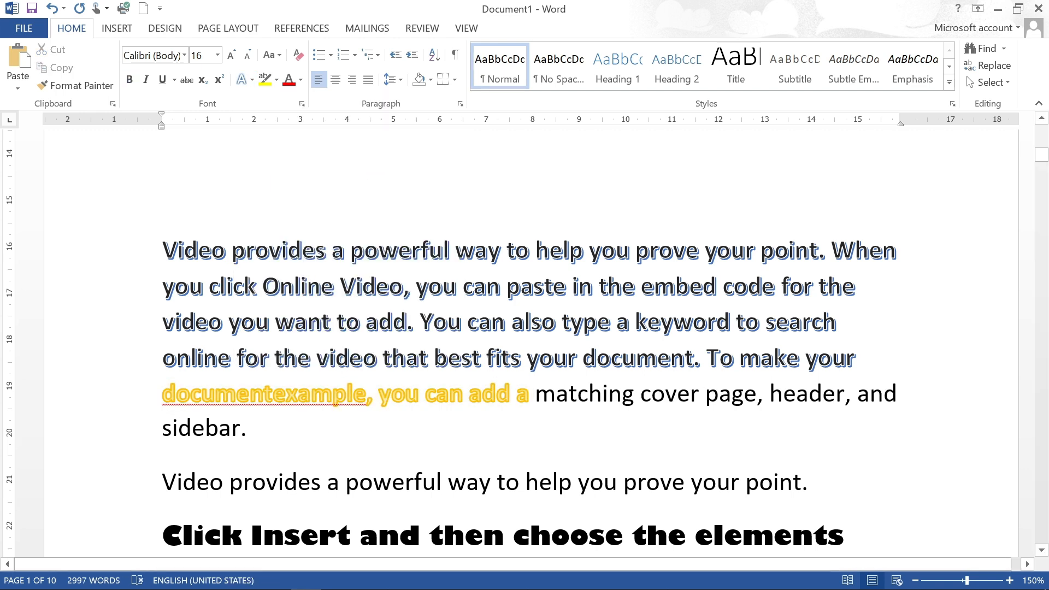
click(252, 81)
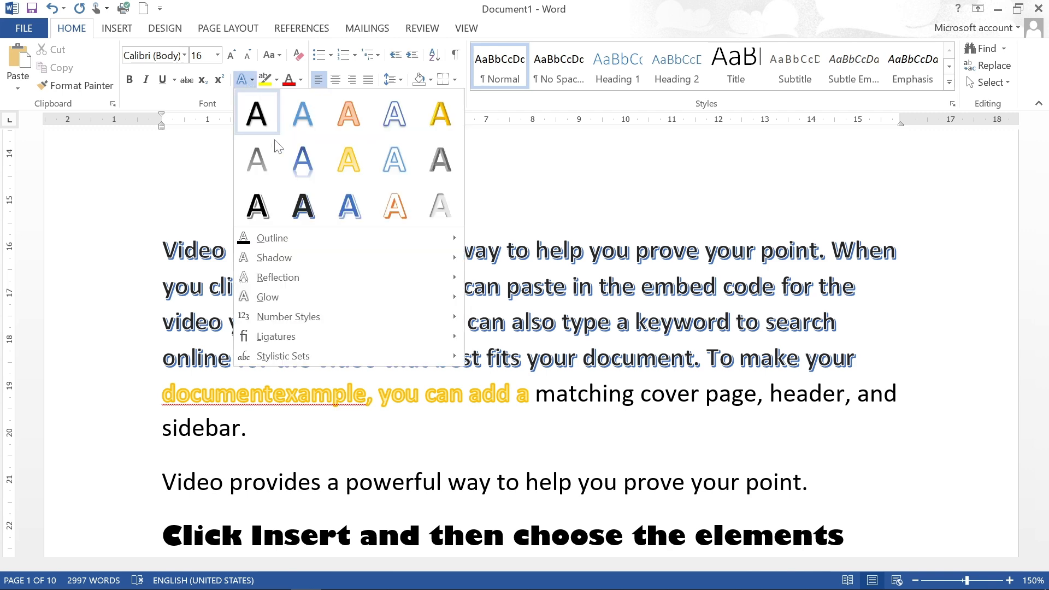
mouse_move(296, 236)
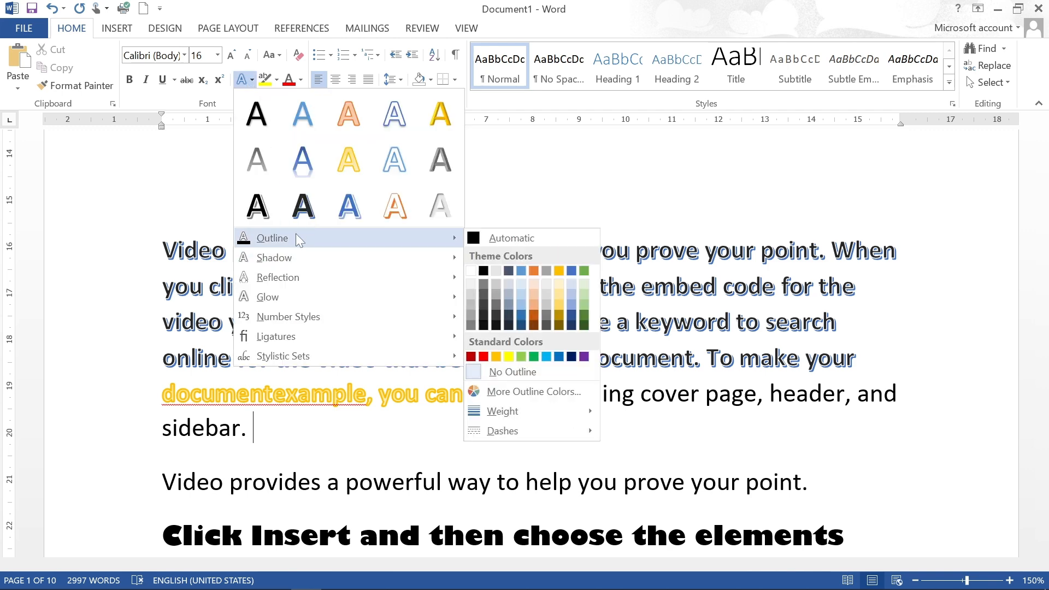
click(507, 358)
Give "you want to add. You can also type" a red text outline and deselect it
drag(241, 322, 612, 324)
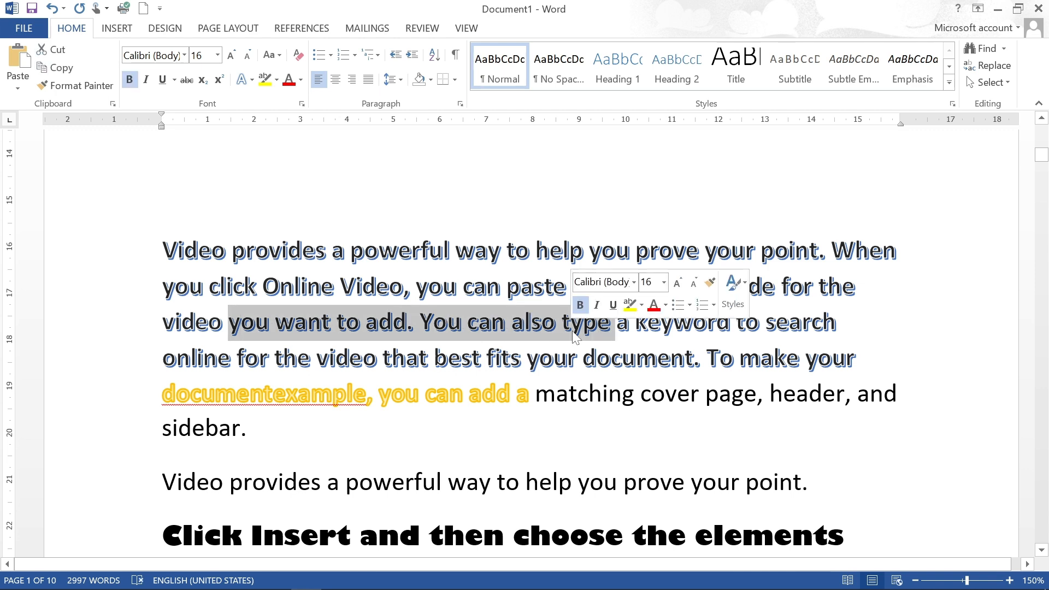
click(244, 80)
mouse_move(319, 240)
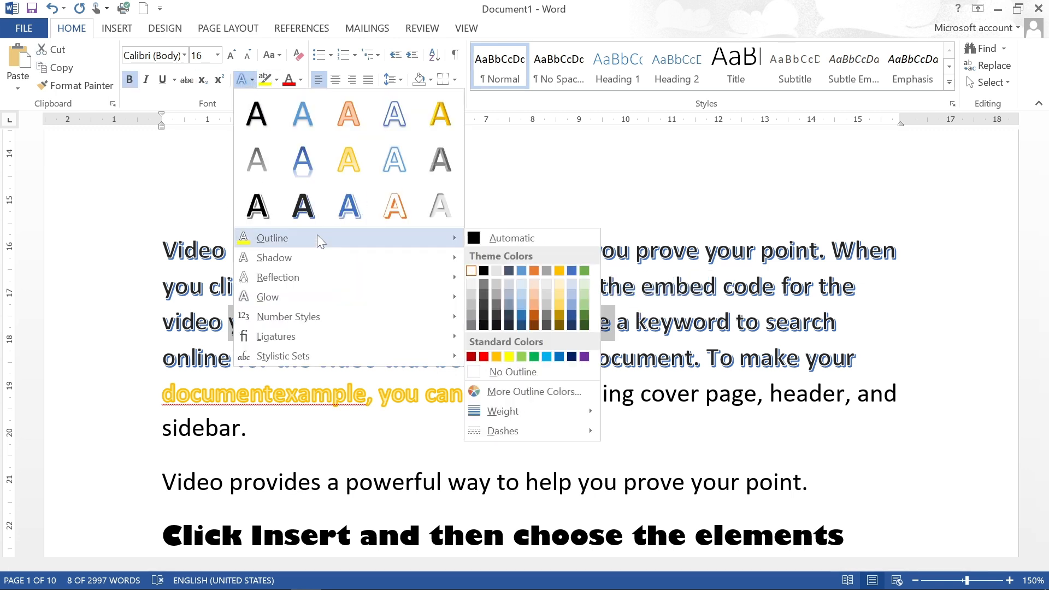
click(484, 357)
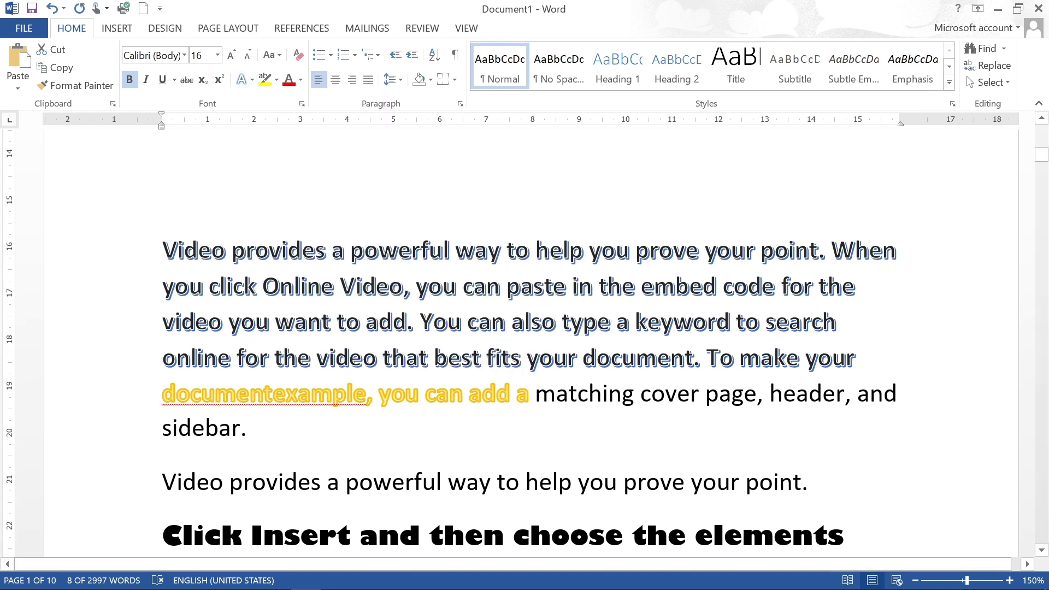
click(345, 322)
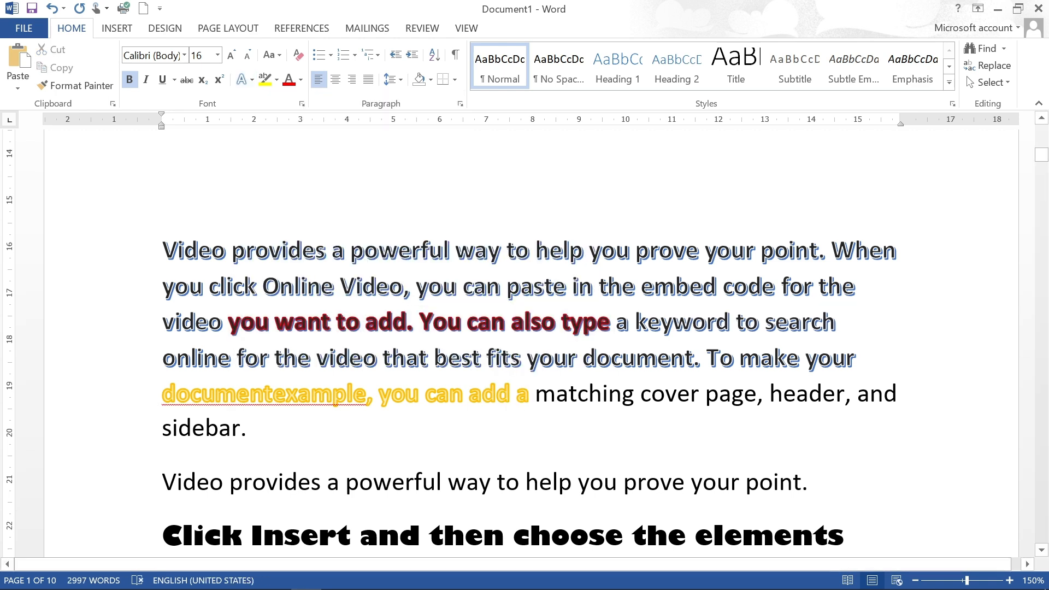
Apply an inner shadow and a reflection effect to "Video, you can" in the second line
drag(376, 286, 502, 286)
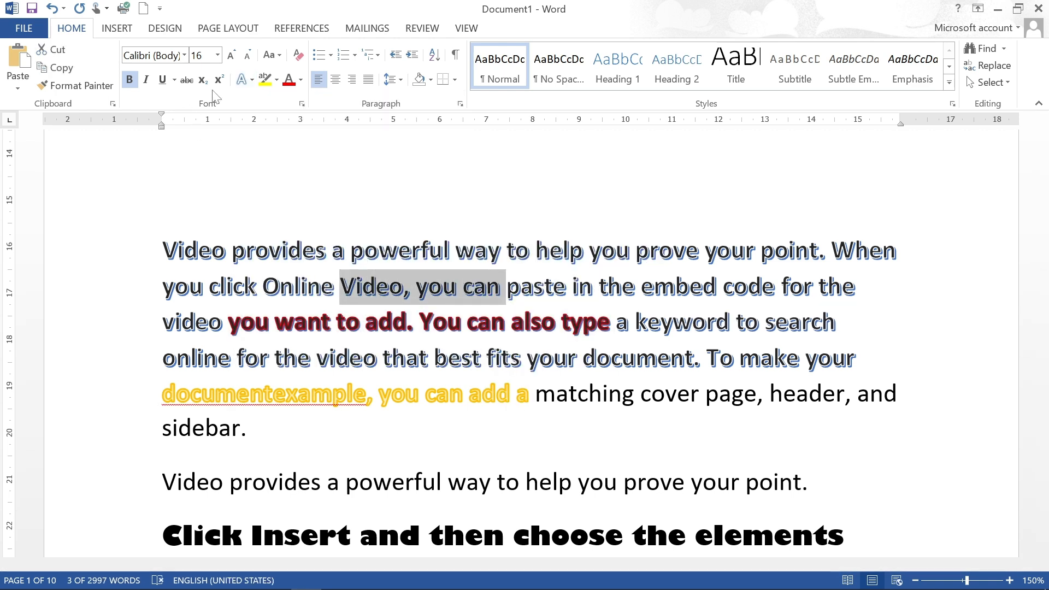
click(251, 80)
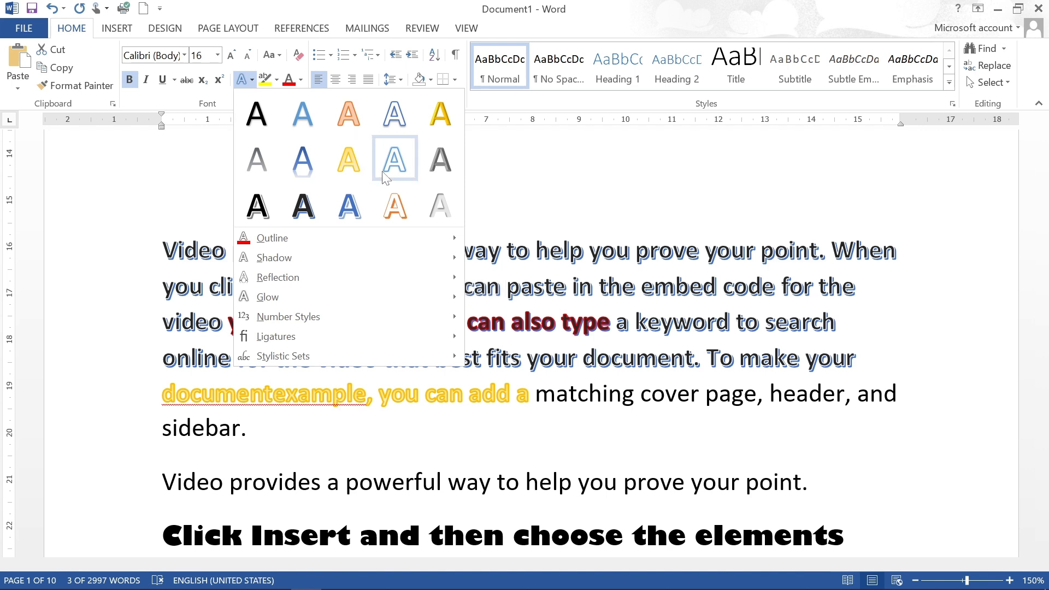
mouse_move(306, 258)
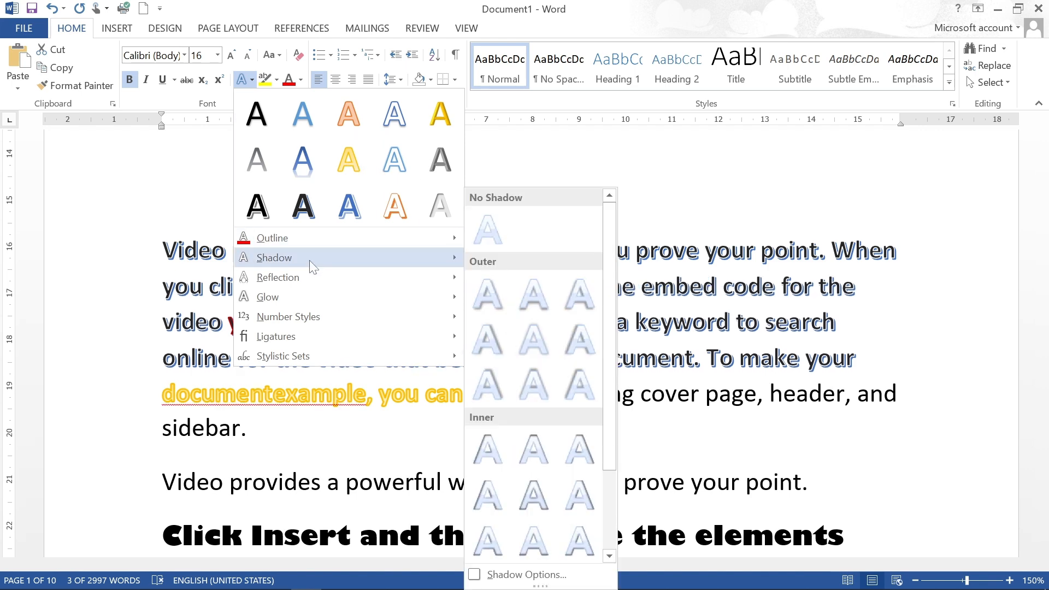
click(549, 480)
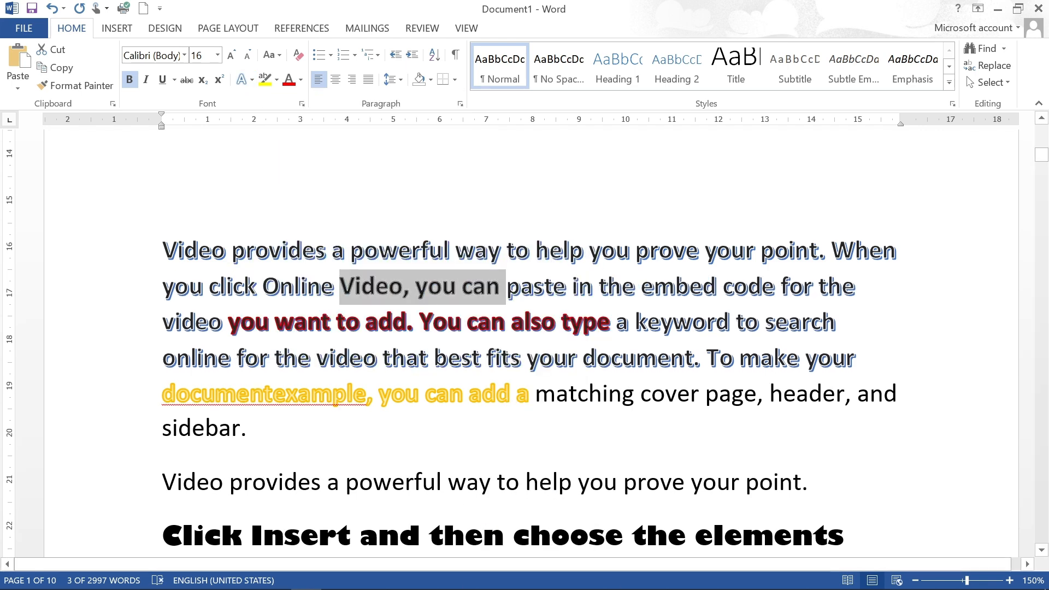
click(251, 81)
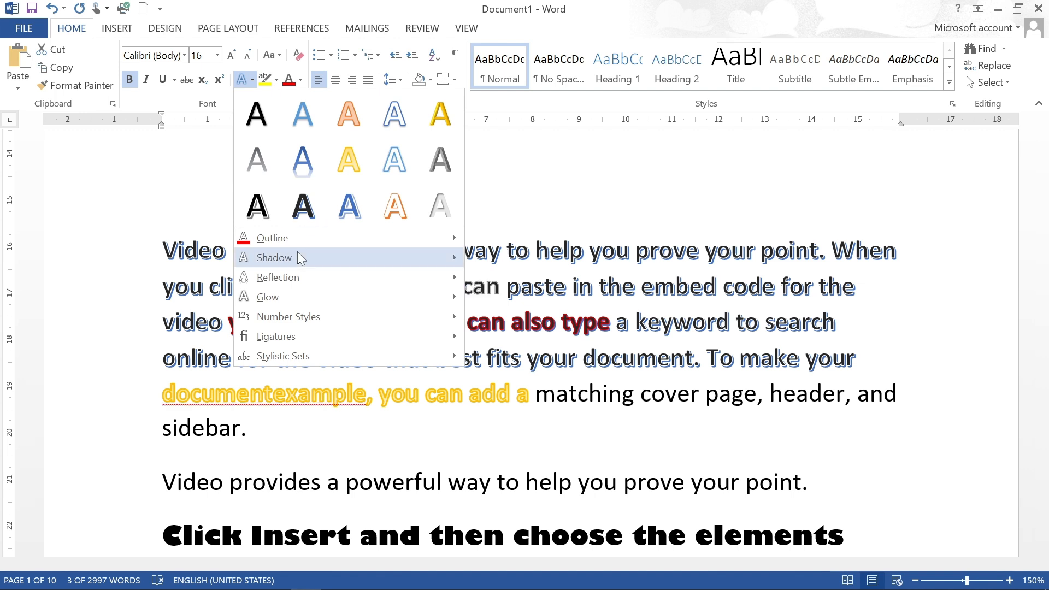
mouse_move(297, 277)
click(535, 420)
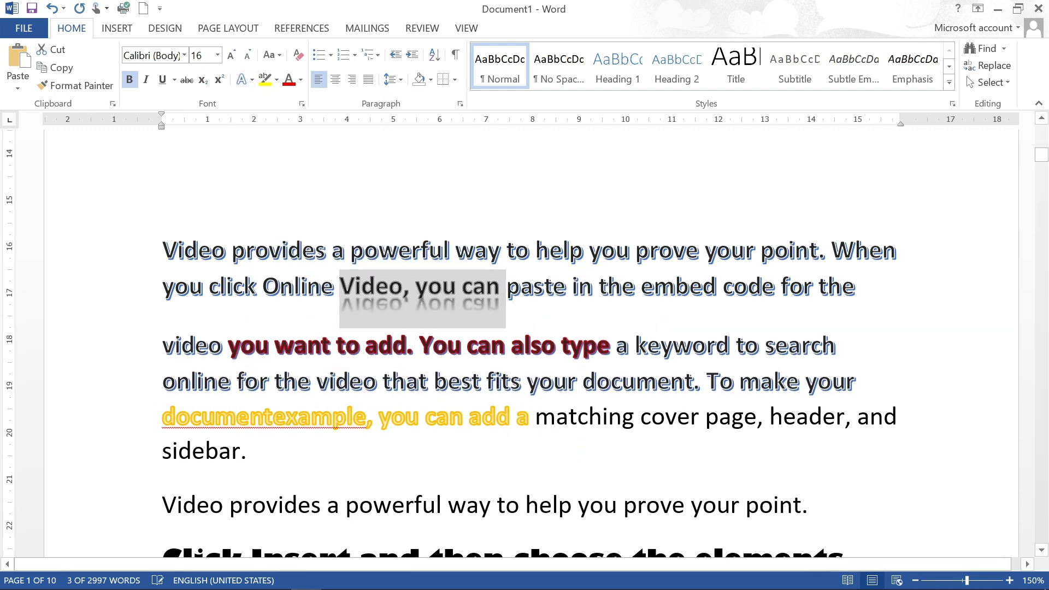
Apply an orange glow effect to the word "paste" in the second line
click(533, 290)
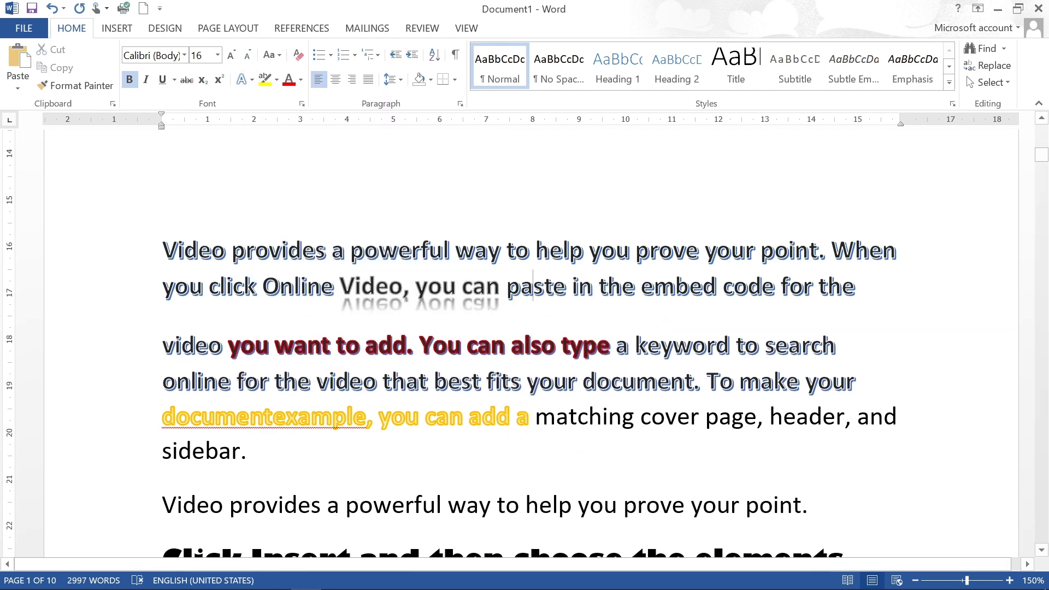
click(245, 81)
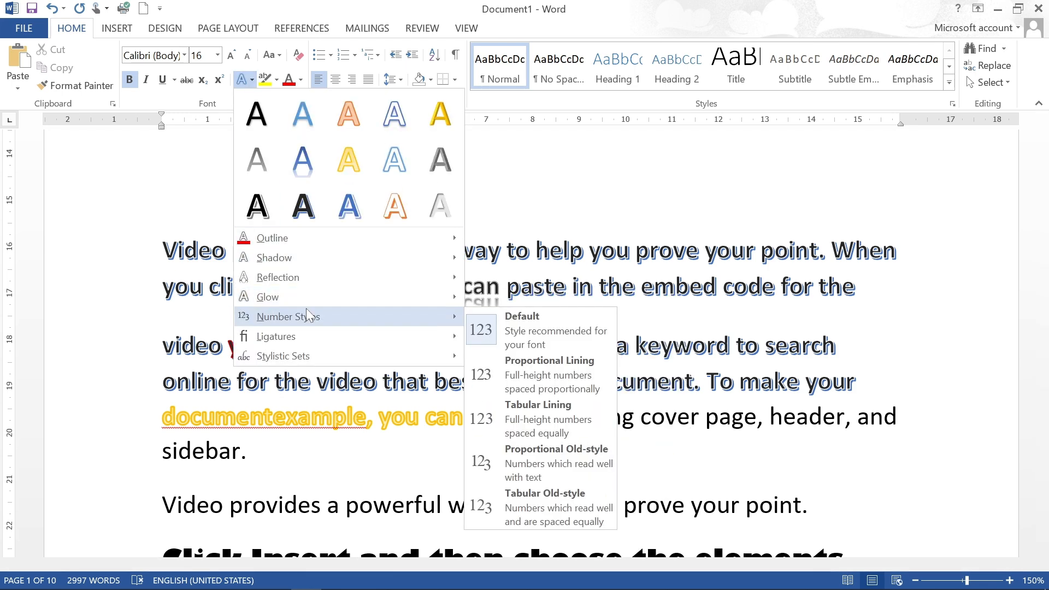
click(518, 413)
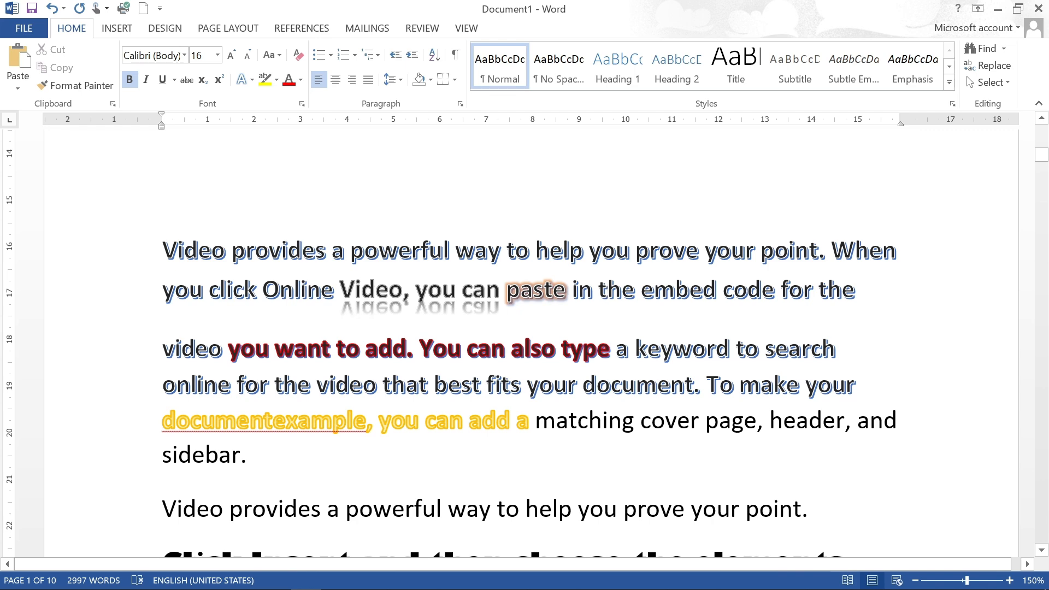
Apply one of the individual stylistic sets to "embed c" in the second line
drag(733, 292, 640, 295)
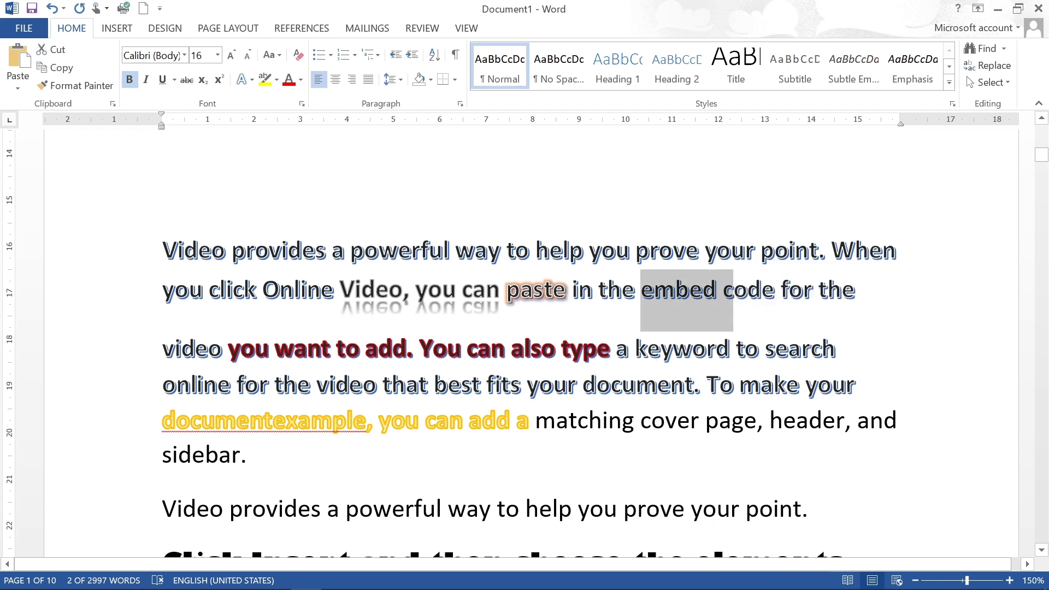
click(253, 81)
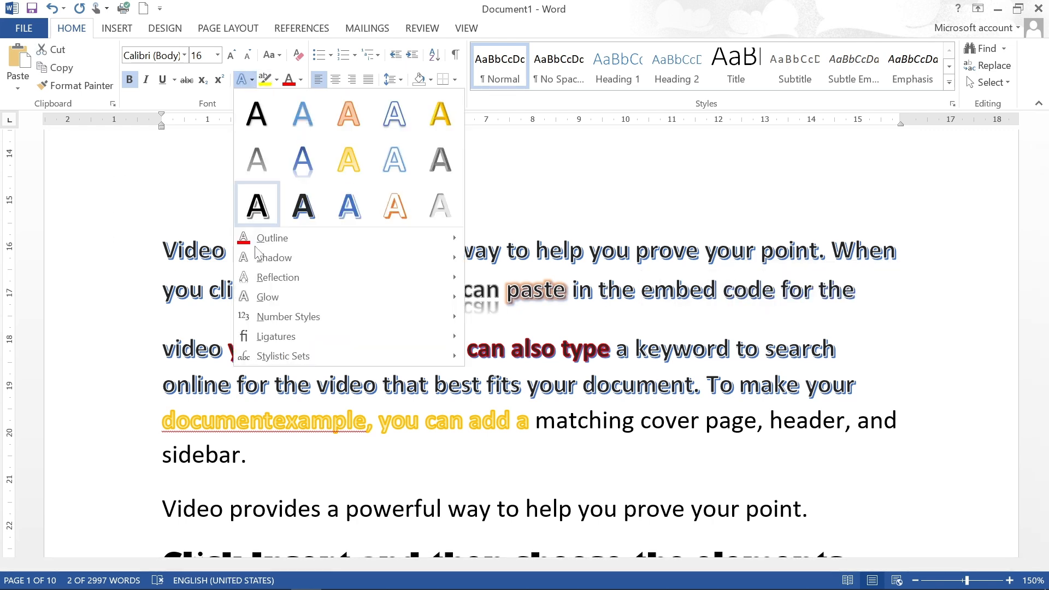
mouse_move(269, 245)
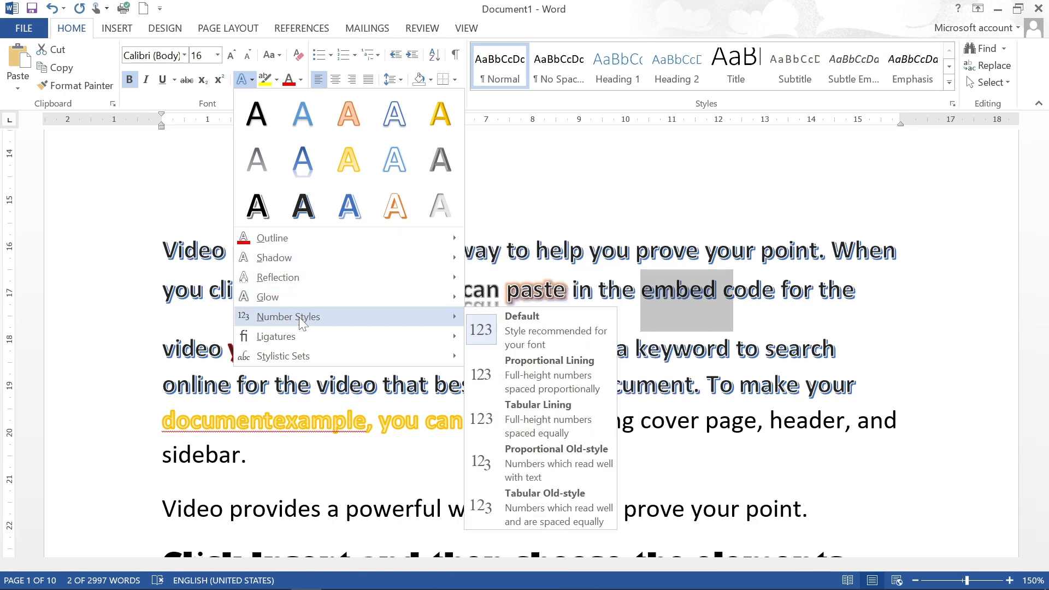
mouse_move(307, 337)
mouse_move(300, 358)
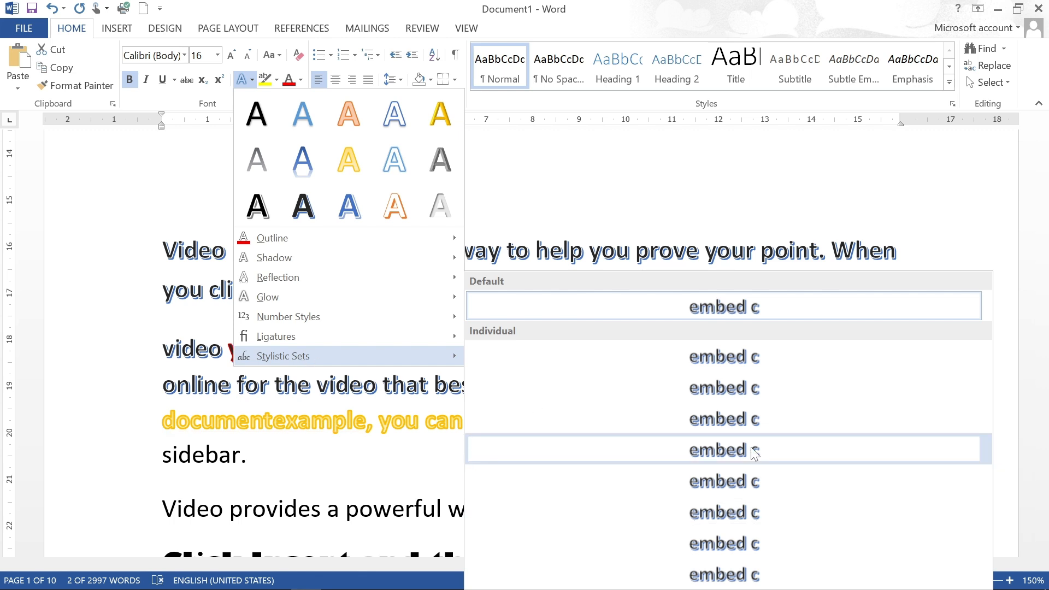
click(726, 553)
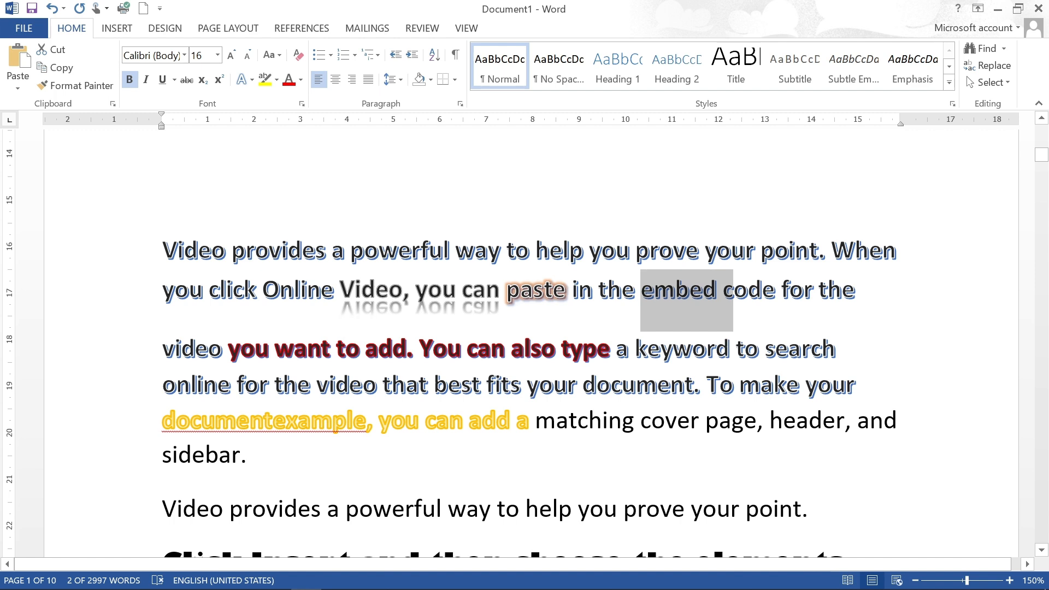
Apply the gold-fill text effect to the selected "embed c" and deselect the text
click(242, 79)
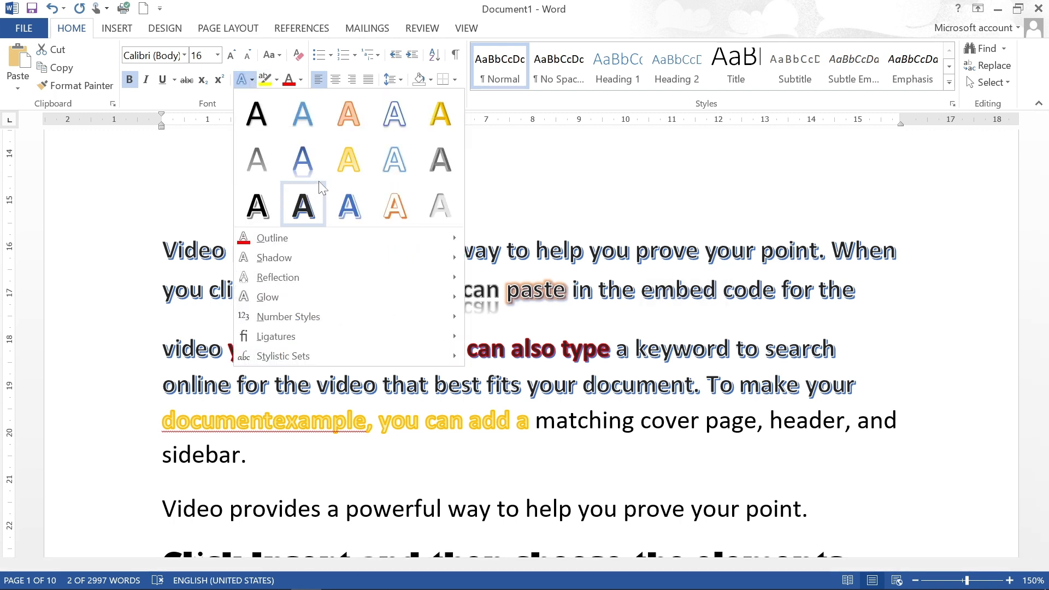
click(309, 216)
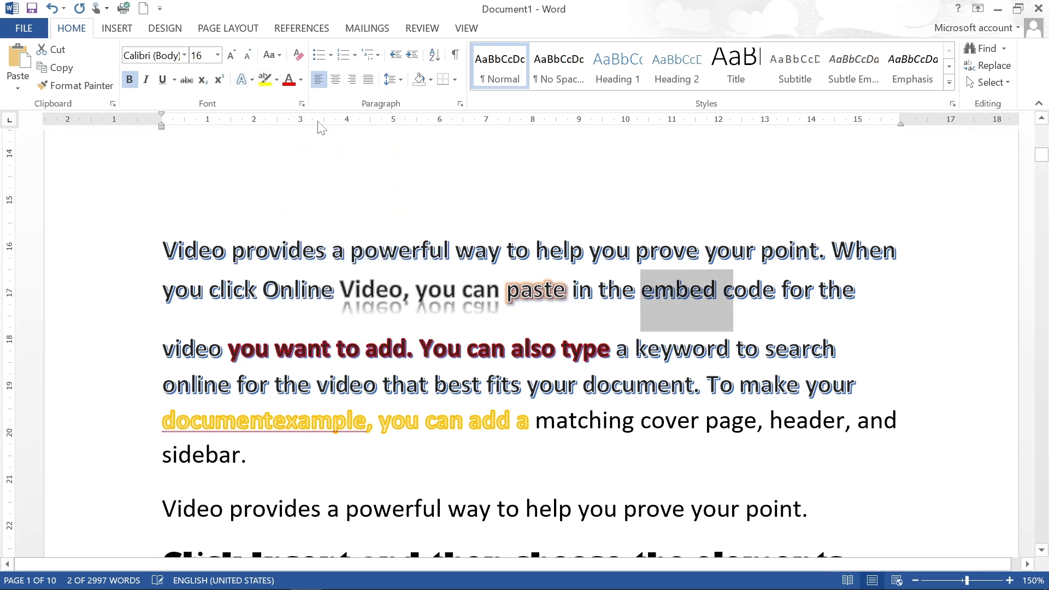
click(242, 79)
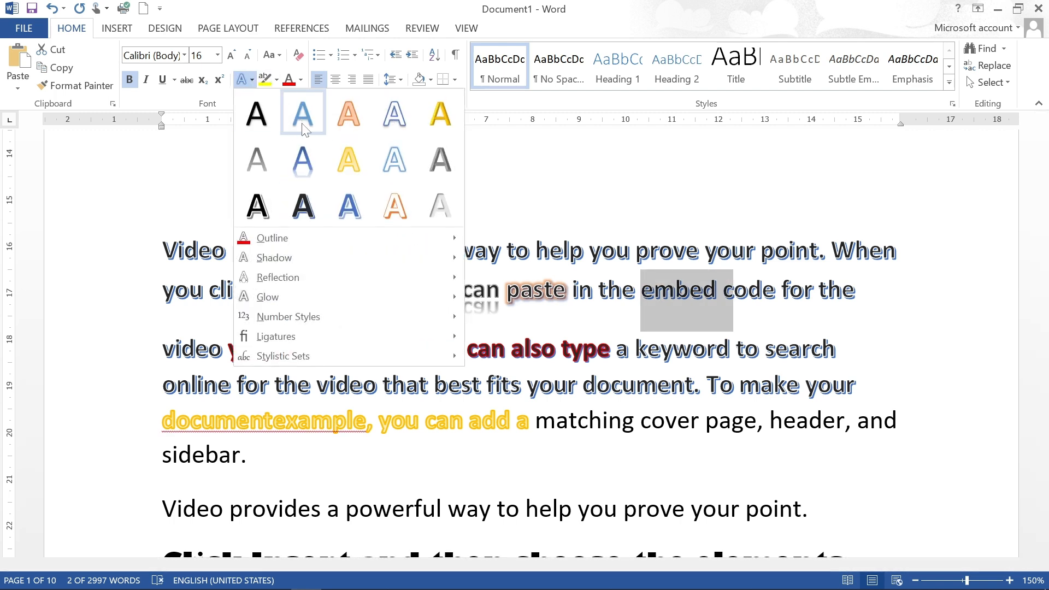
click(426, 127)
drag(351, 250, 694, 281)
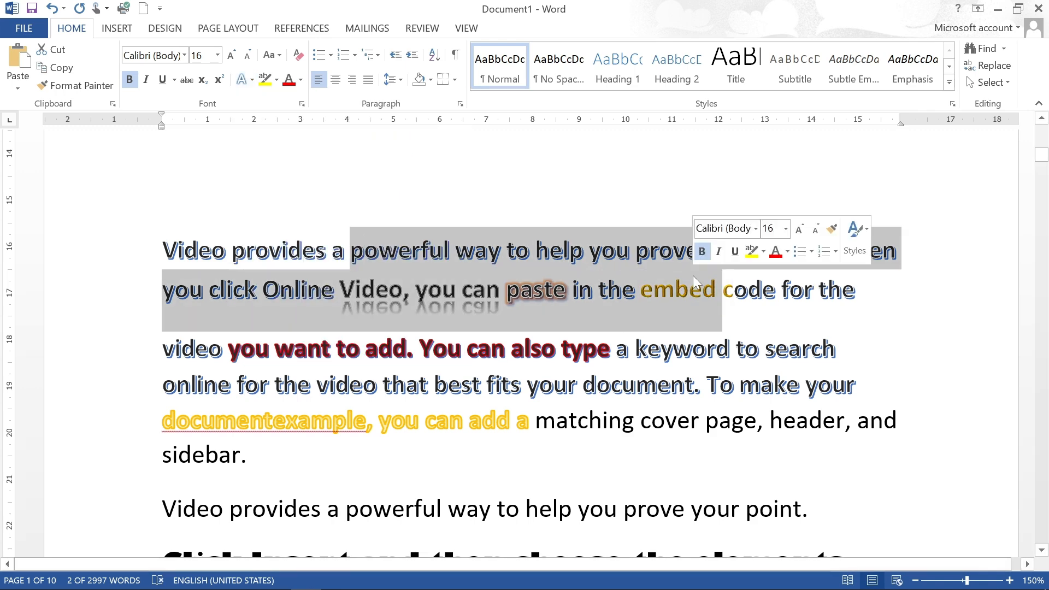
click(661, 348)
scroll(662, 347, down, 5)
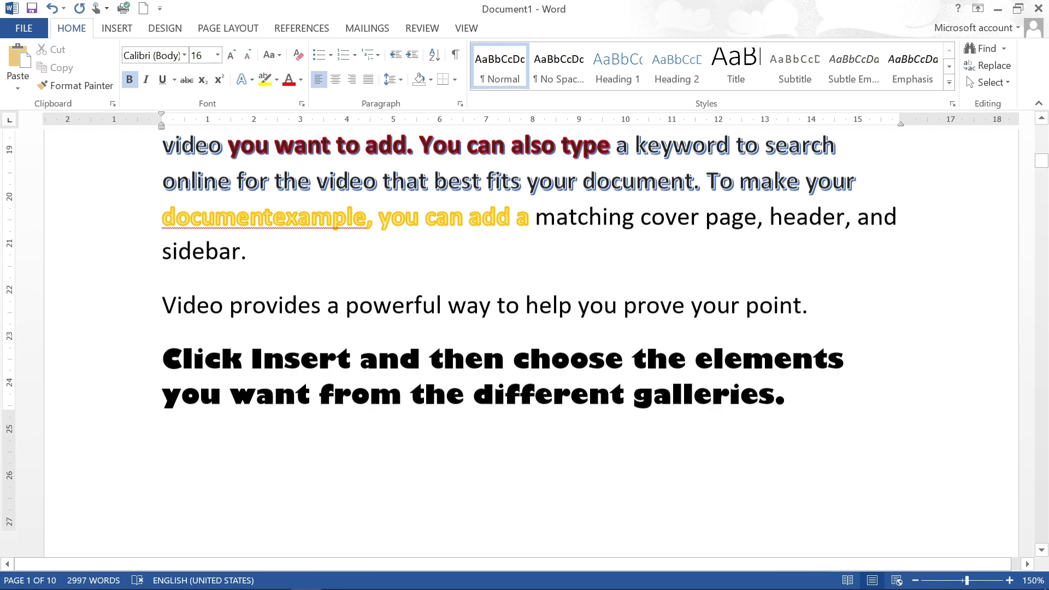
Highlight ". Reading is easier, too, in the" in yellow in the page 4 paragraph
scroll(661, 347, up, 1)
scroll(661, 348, up, 3)
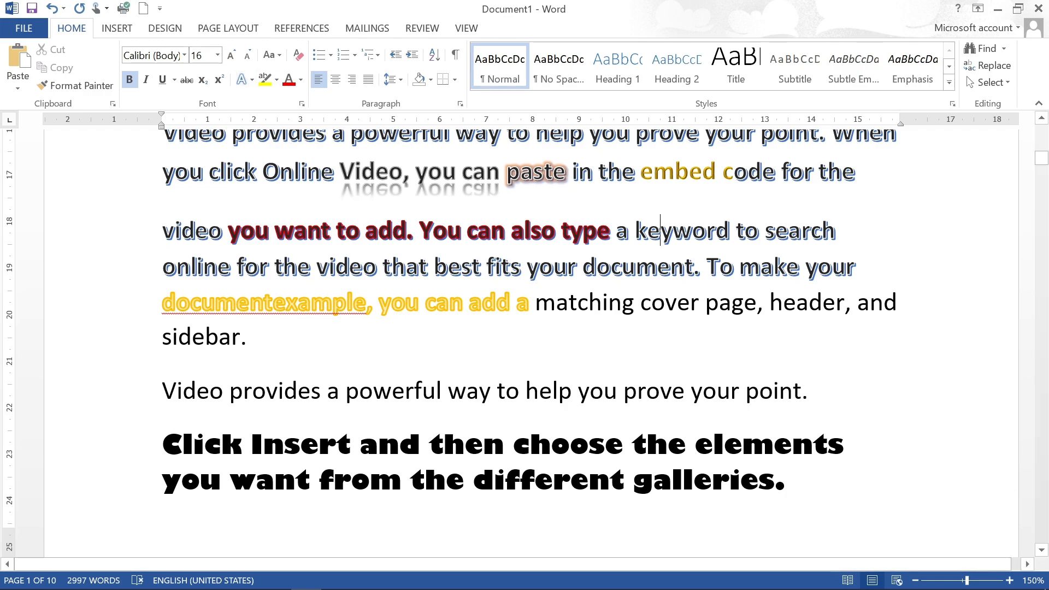
scroll(525, 339, down, 6)
scroll(525, 344, down, 15)
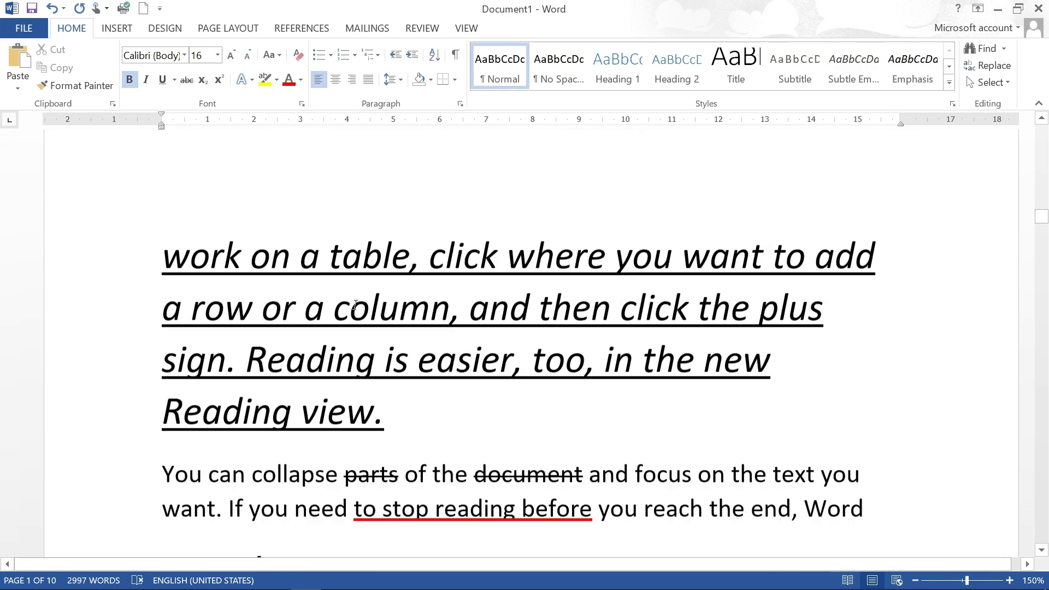
scroll(524, 344, down, 15)
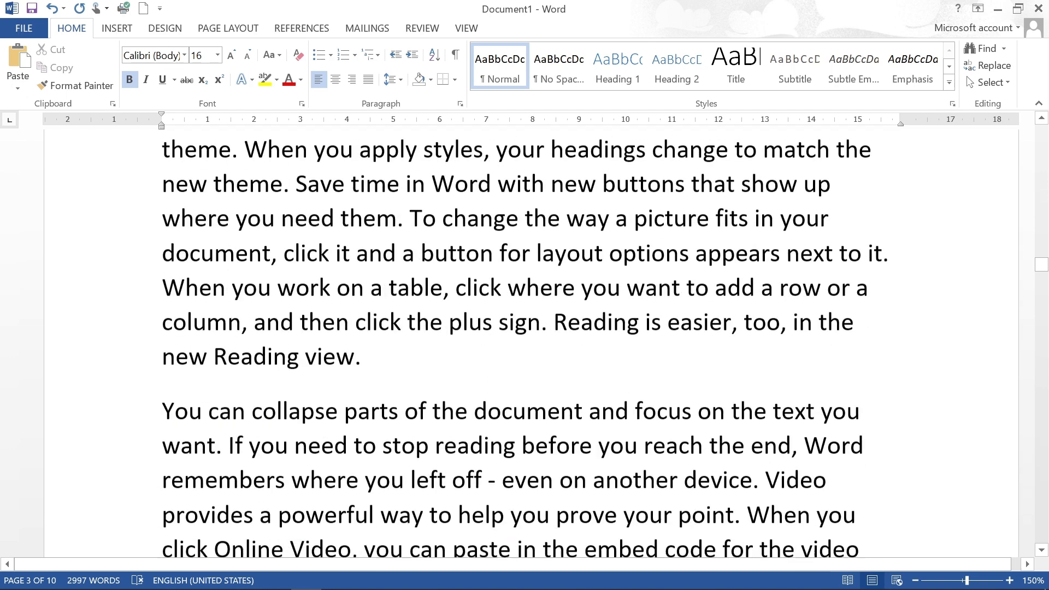
drag(214, 237, 761, 237)
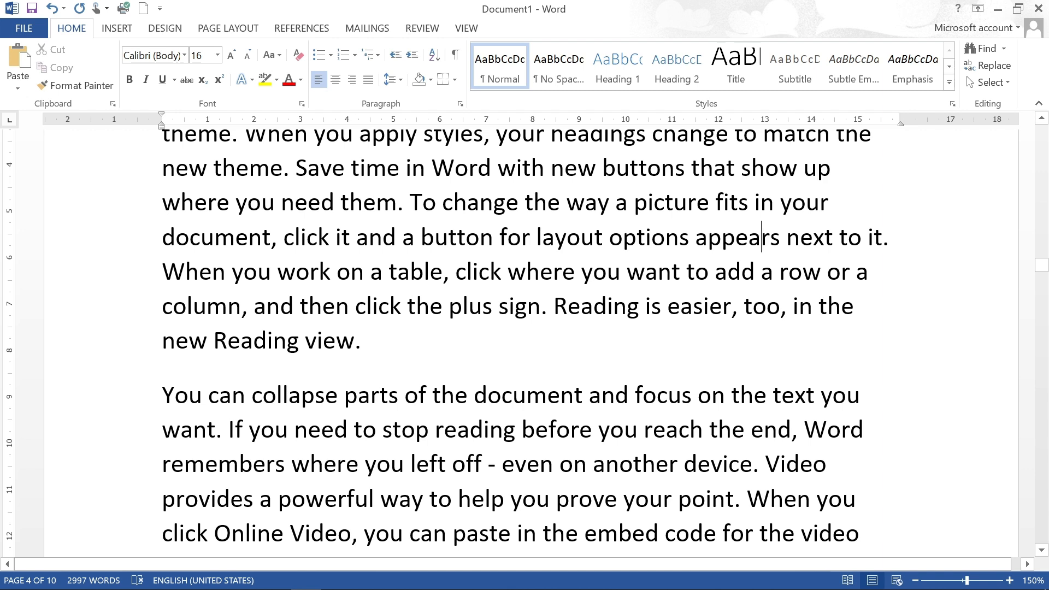
drag(553, 306, 730, 306)
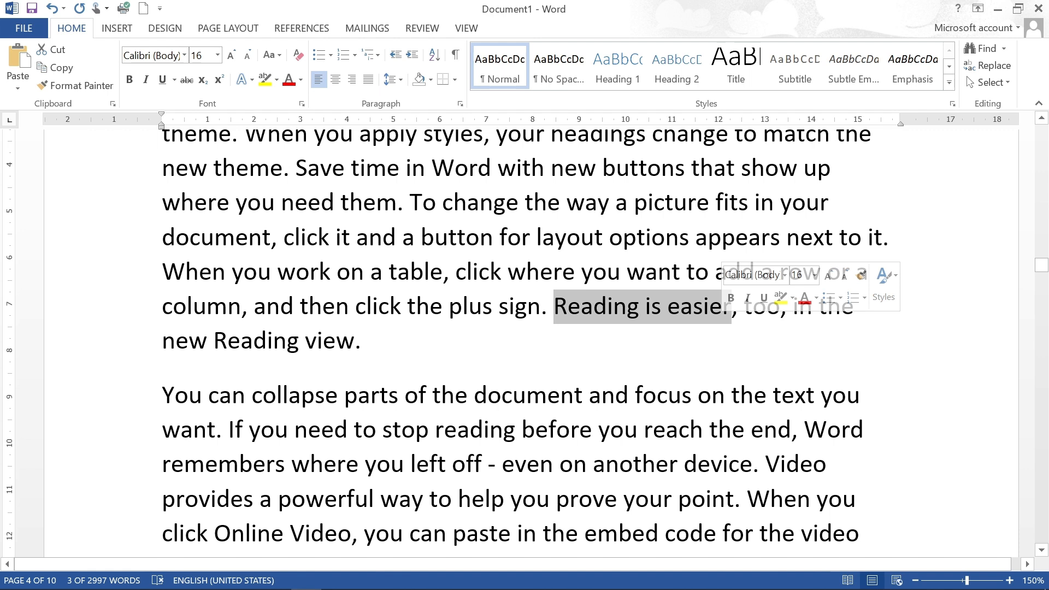
click(363, 341)
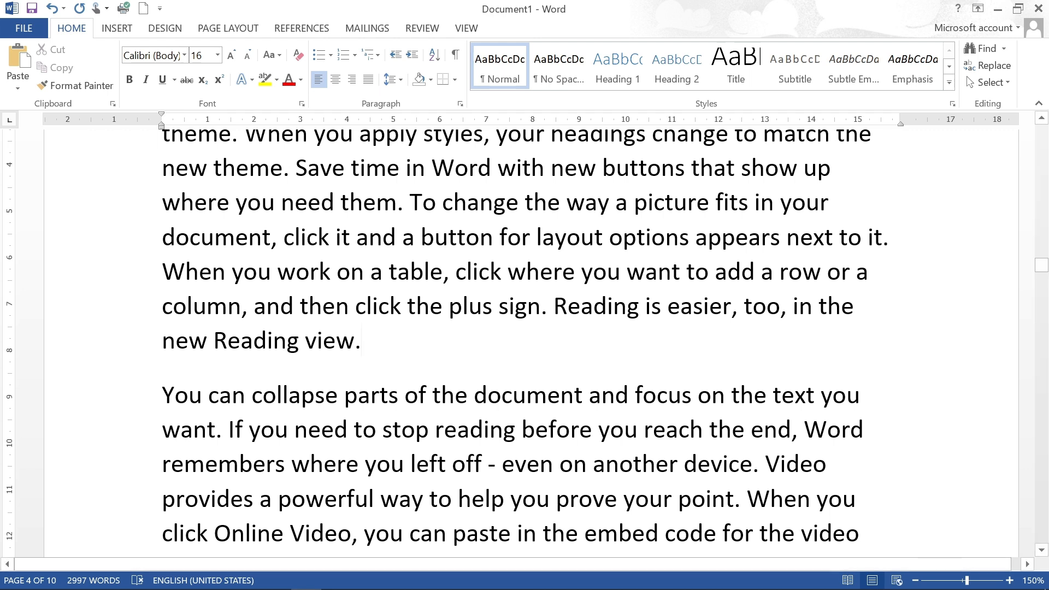
drag(548, 307, 856, 307)
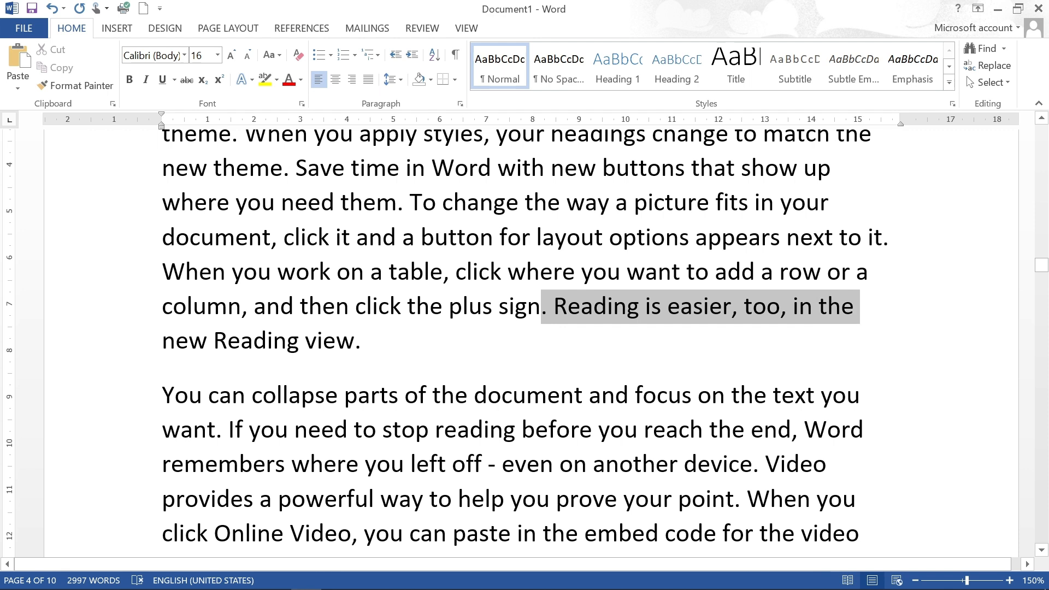
click(277, 81)
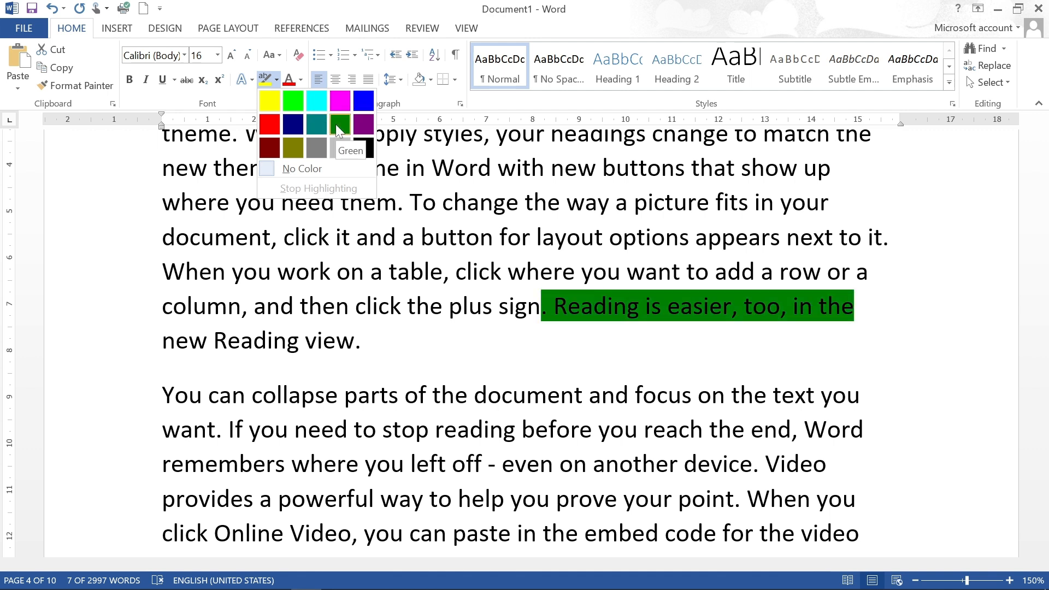
click(274, 95)
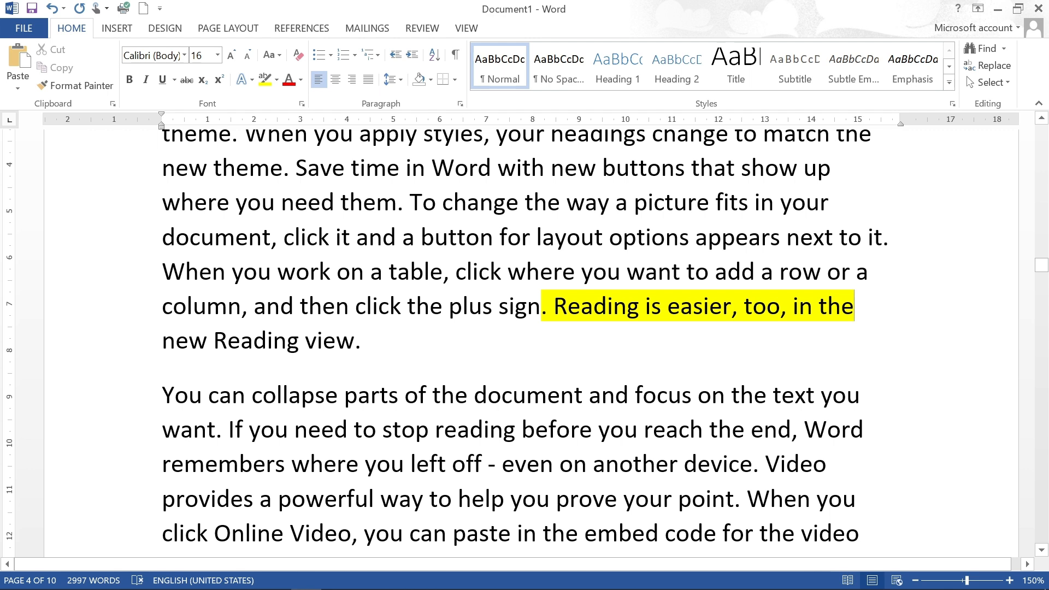
Highlight ", click it and" in pink in the same paragraph
drag(272, 237, 402, 237)
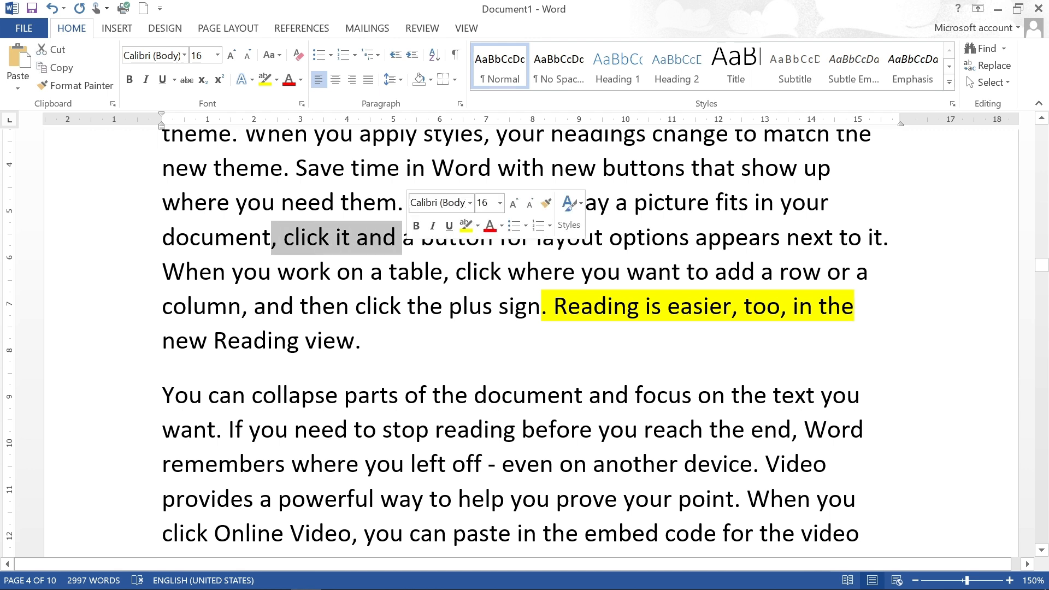
click(277, 80)
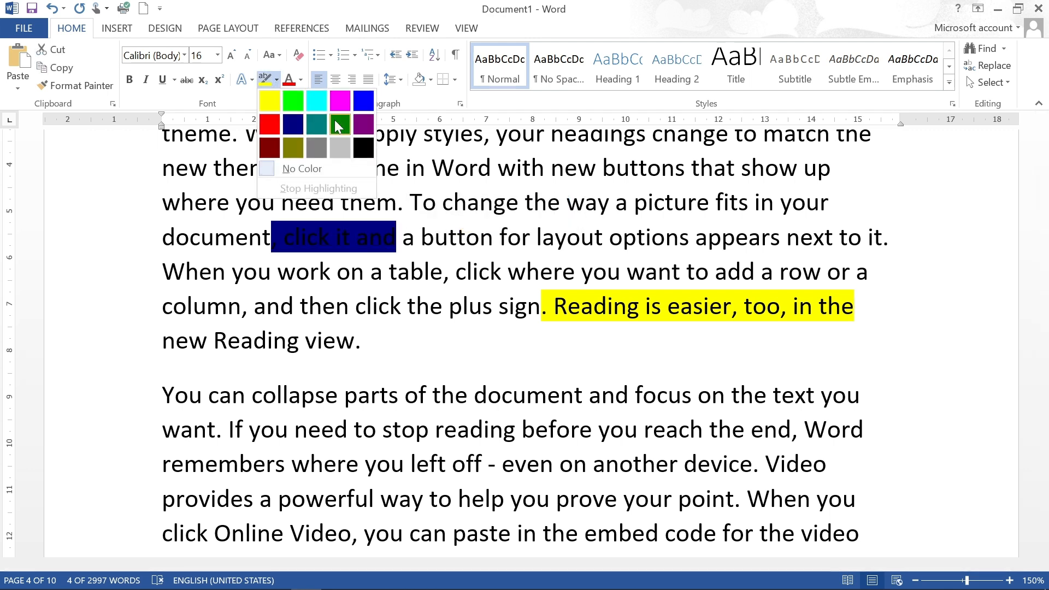
click(340, 98)
click(370, 271)
Highlight "column, and then click" in blue in the same paragraph
drag(162, 307, 399, 307)
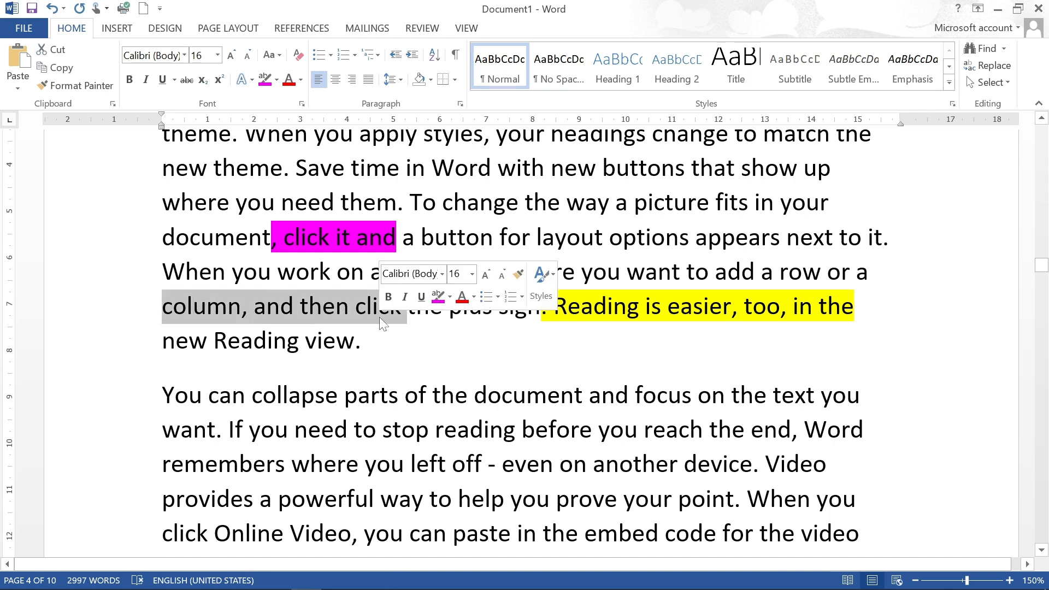
click(276, 80)
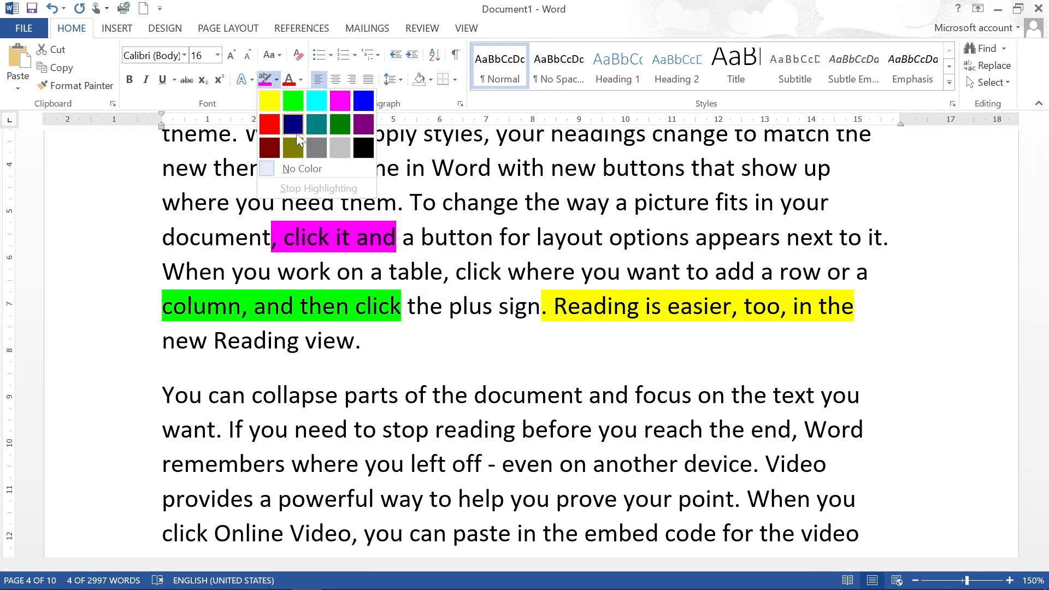
click(357, 101)
Highlight "button for layout options appears" in red
drag(421, 237, 713, 235)
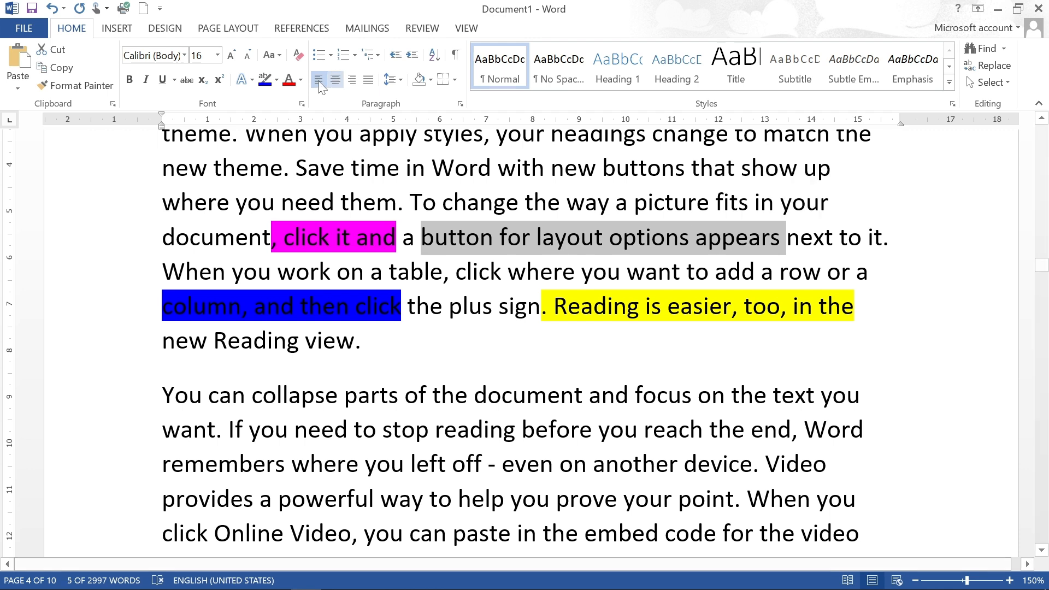
click(277, 82)
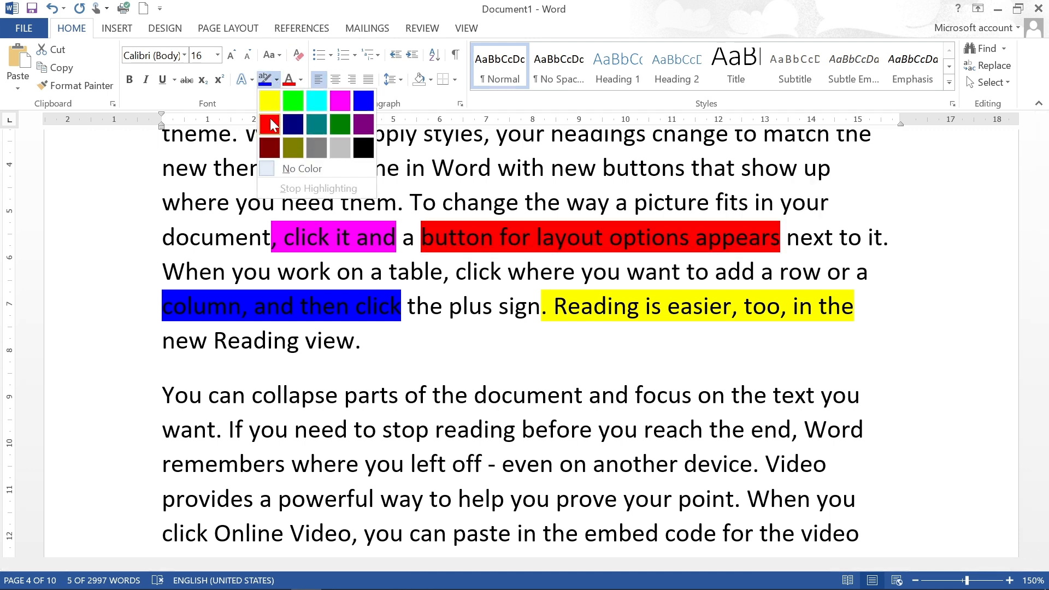
click(270, 124)
drag(217, 429, 548, 467)
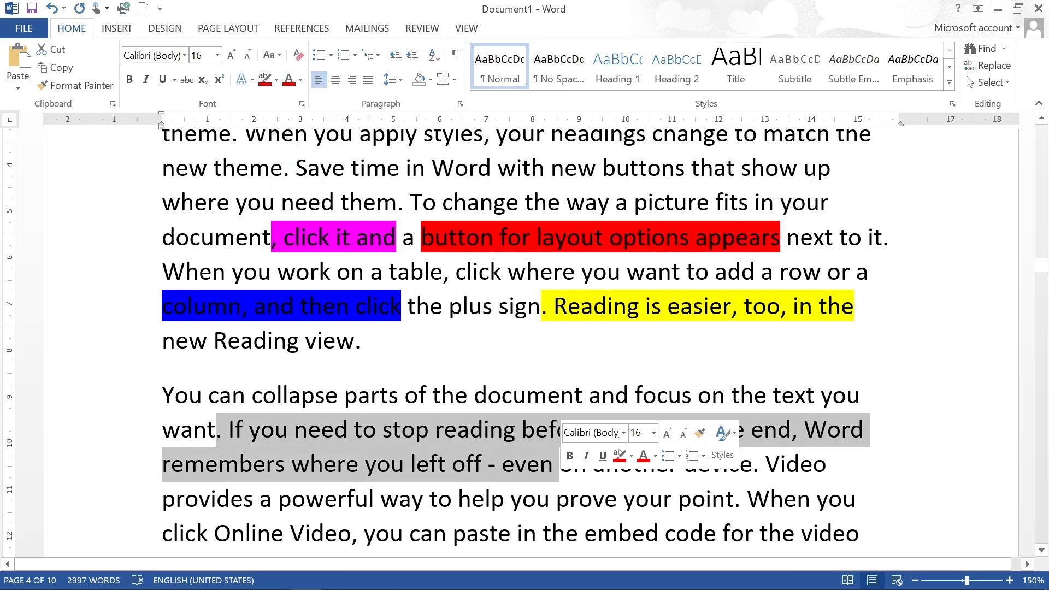
click(277, 81)
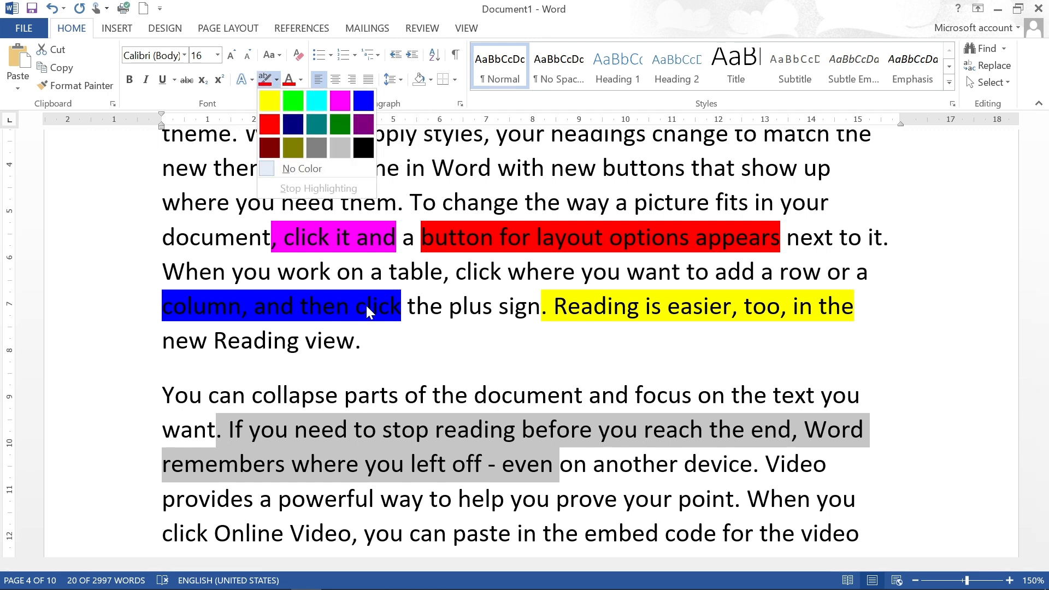
key(Escape)
Remove the highlight from ", click it" in the pink-highlighted phrase and deselect the text
drag(272, 238, 356, 238)
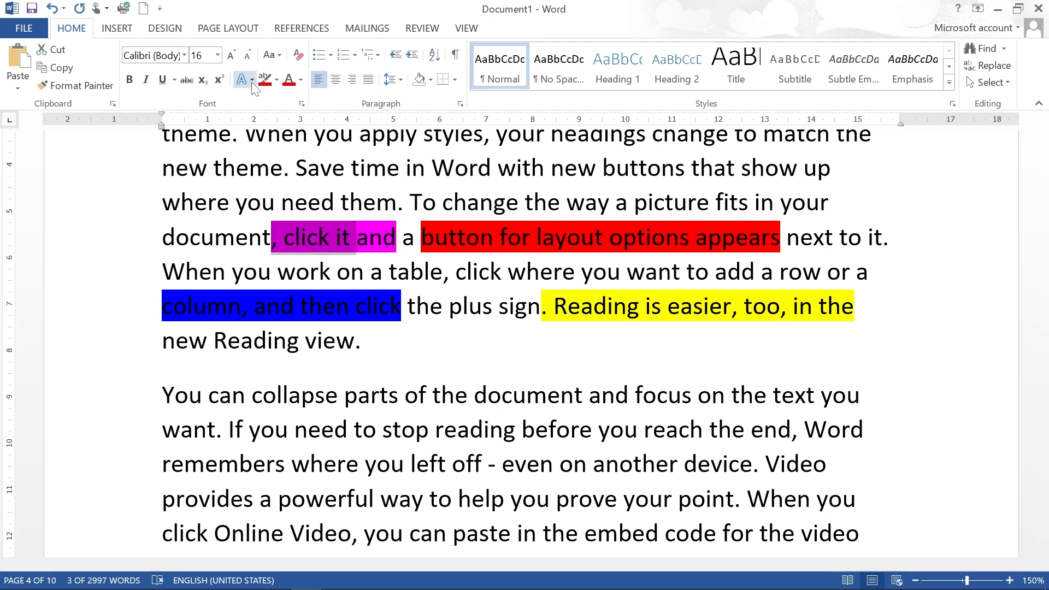
click(277, 80)
click(287, 169)
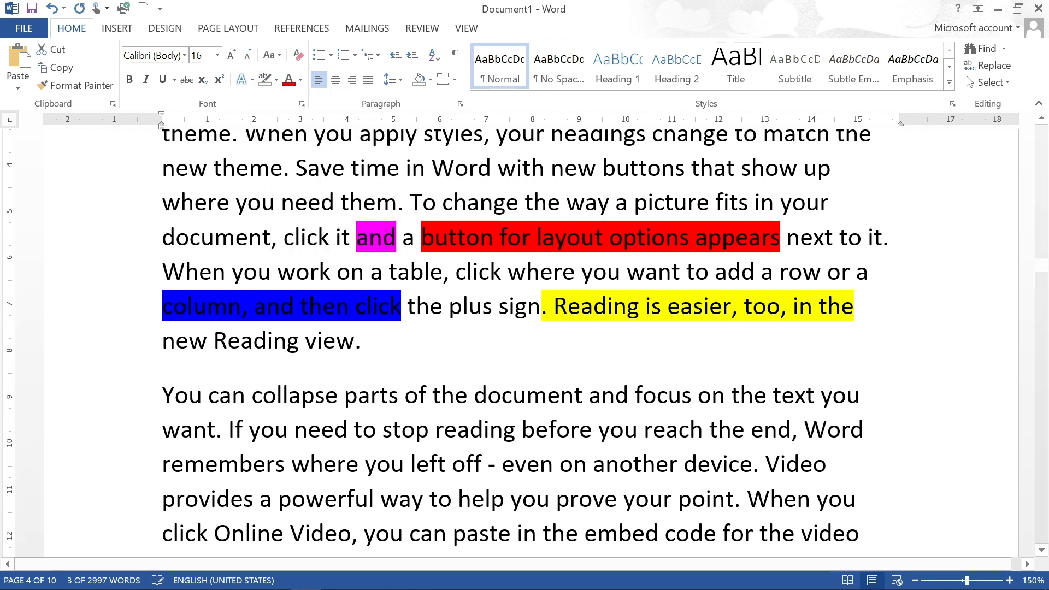
key(Right)
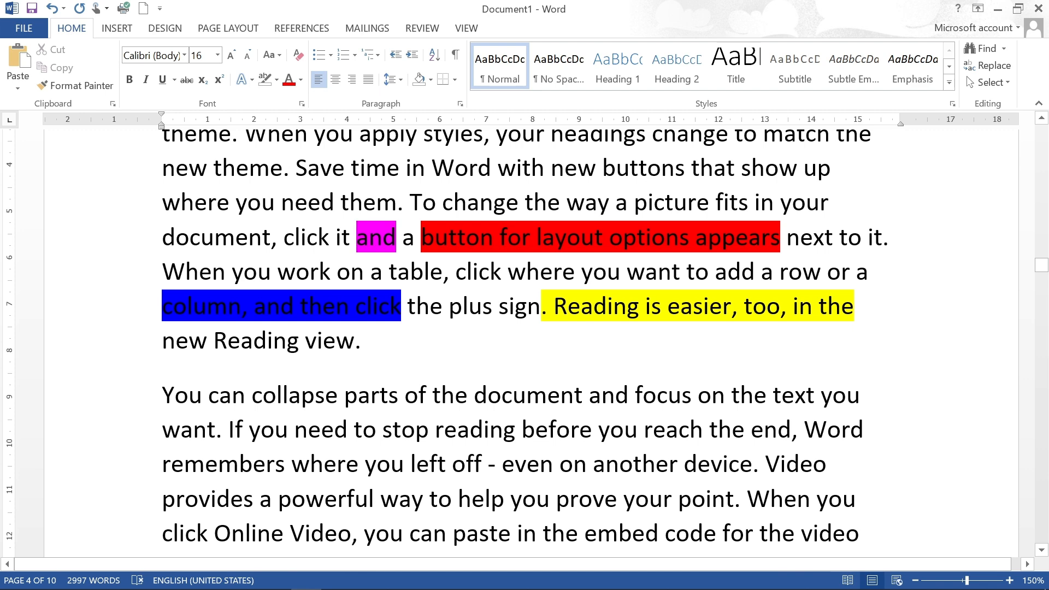
Change the font color of the text from "charts, and SmartArt" through "your headings change to" to dark red
scroll(525, 343, up, 2)
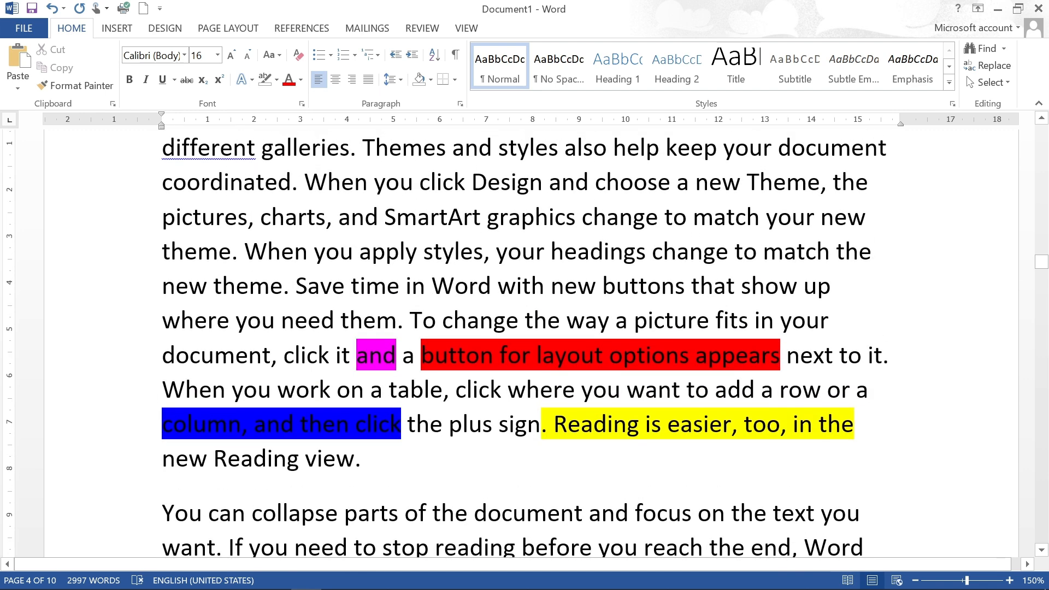
drag(259, 217, 753, 256)
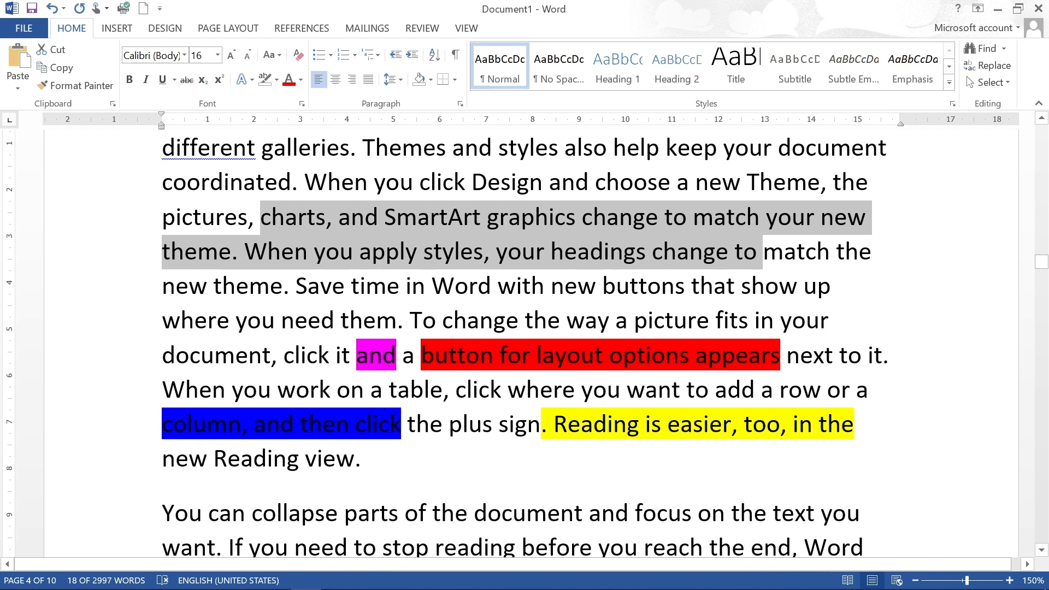
click(302, 79)
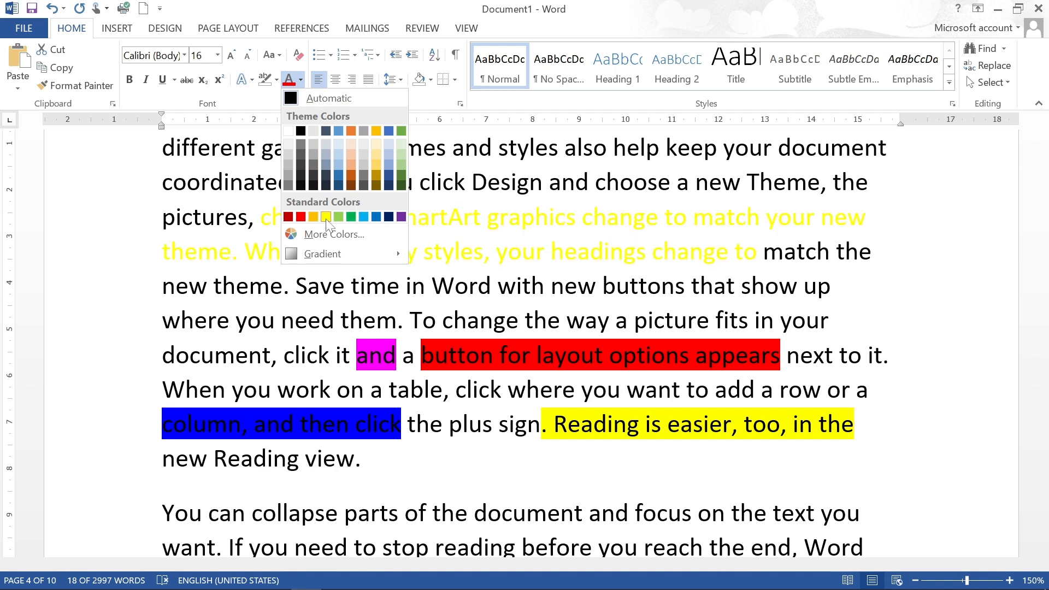
click(300, 216)
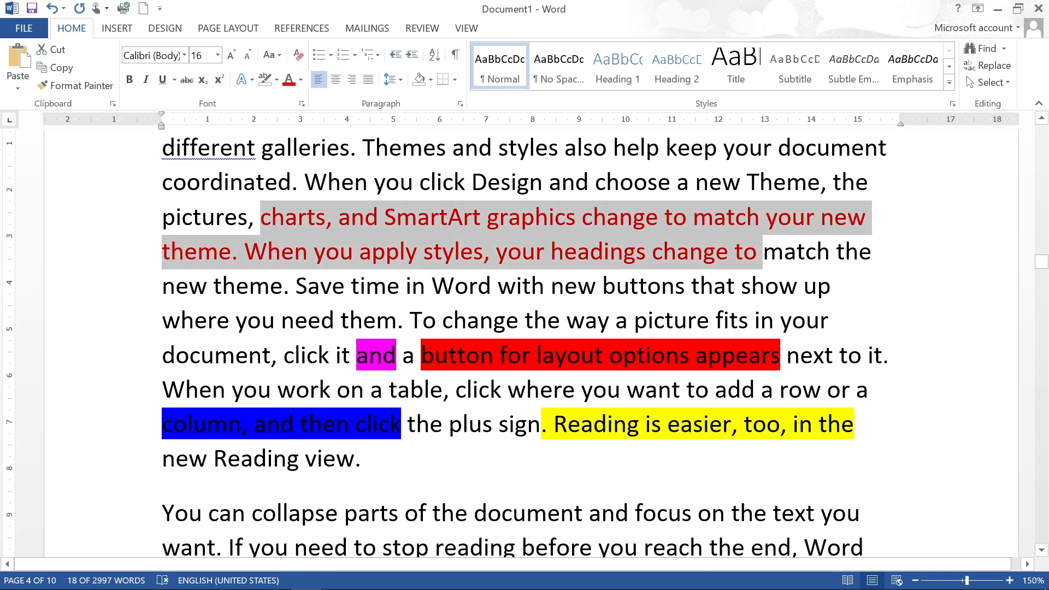
click(454, 286)
Select the text from "coordinated" through "with new" and choose a pale lavender among the additional standard font colors
drag(163, 183, 596, 286)
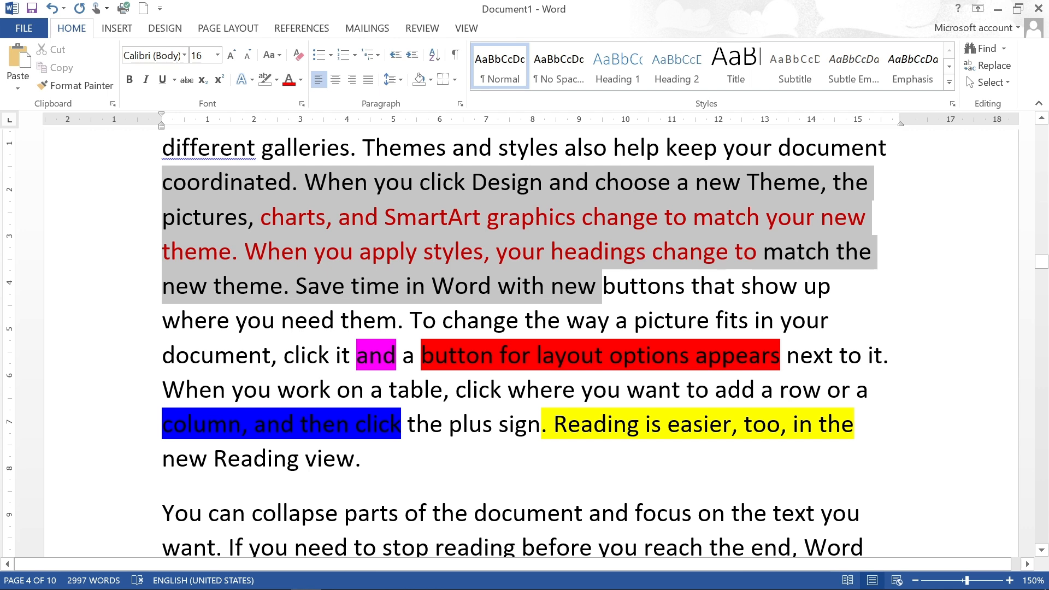
click(300, 80)
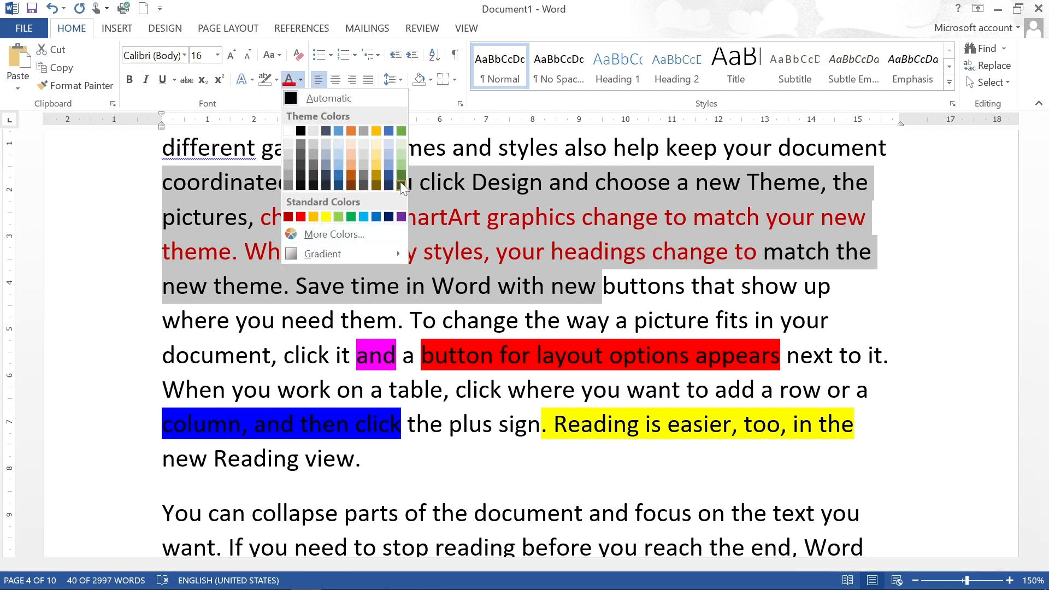
click(334, 234)
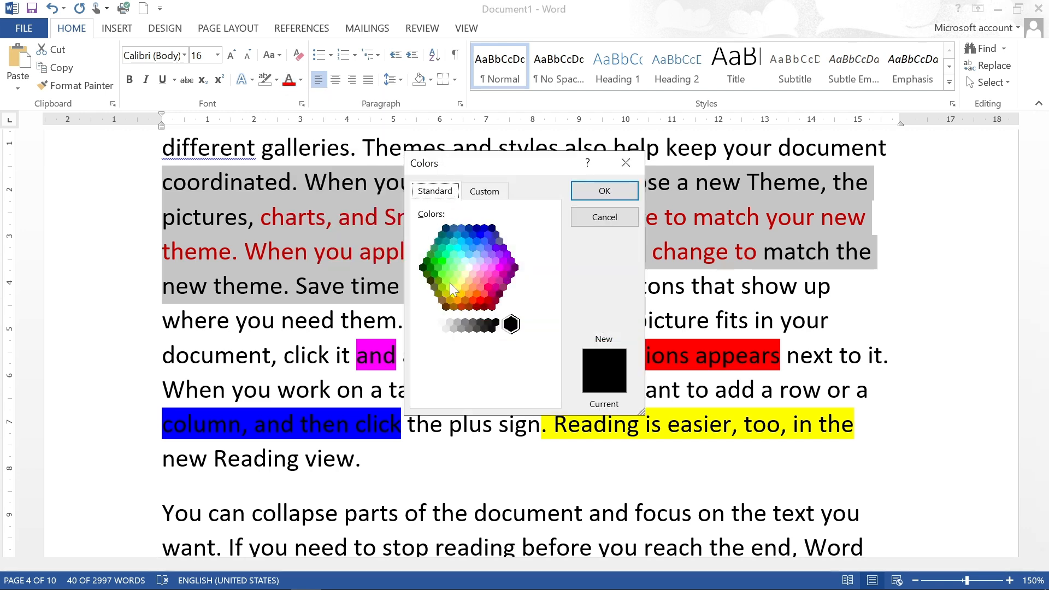
click(450, 281)
click(488, 244)
click(486, 247)
click(484, 267)
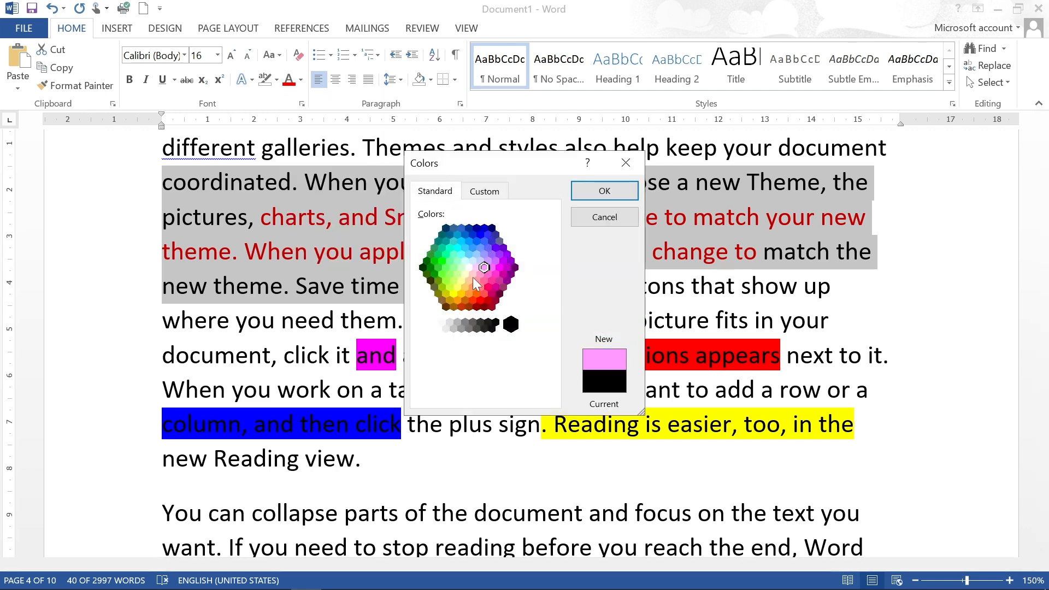
click(457, 281)
click(479, 264)
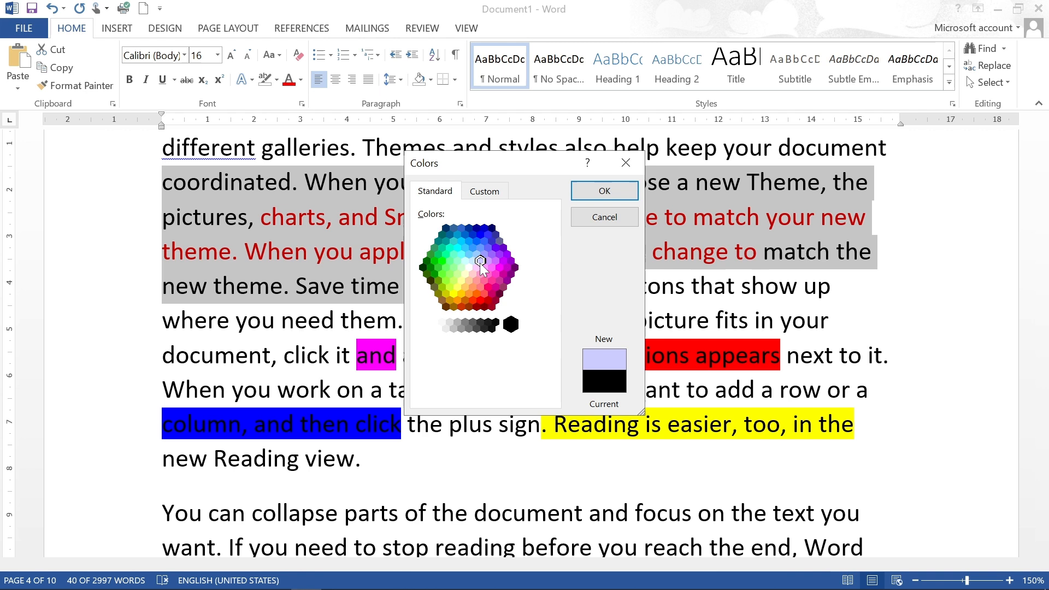
Apply a custom light pink font color of RGB 255, 205, 230 to the selected text and deselect it
click(483, 193)
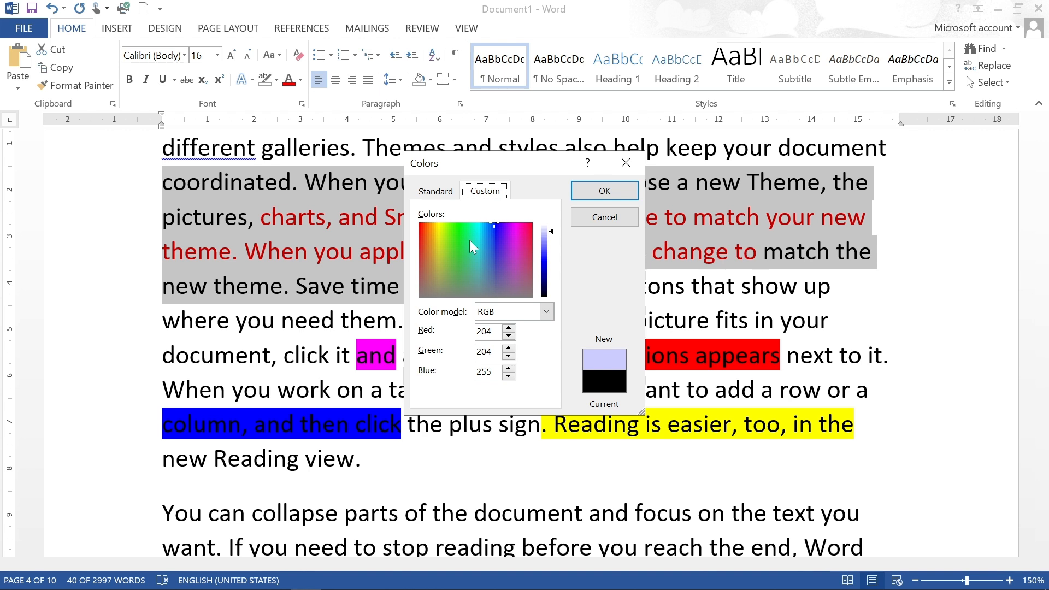
drag(491, 228, 468, 260)
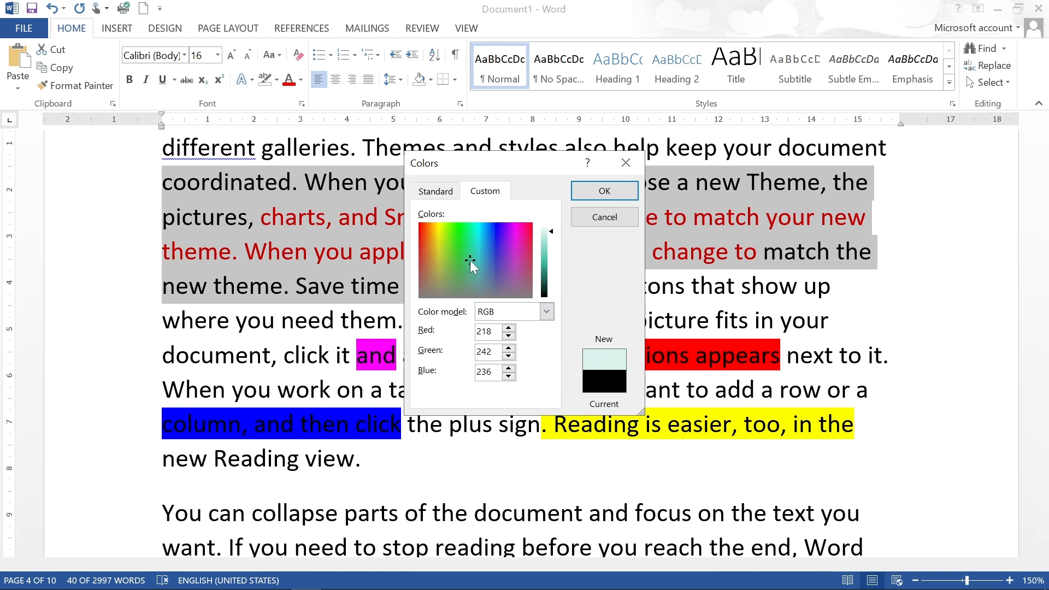
drag(470, 260, 525, 225)
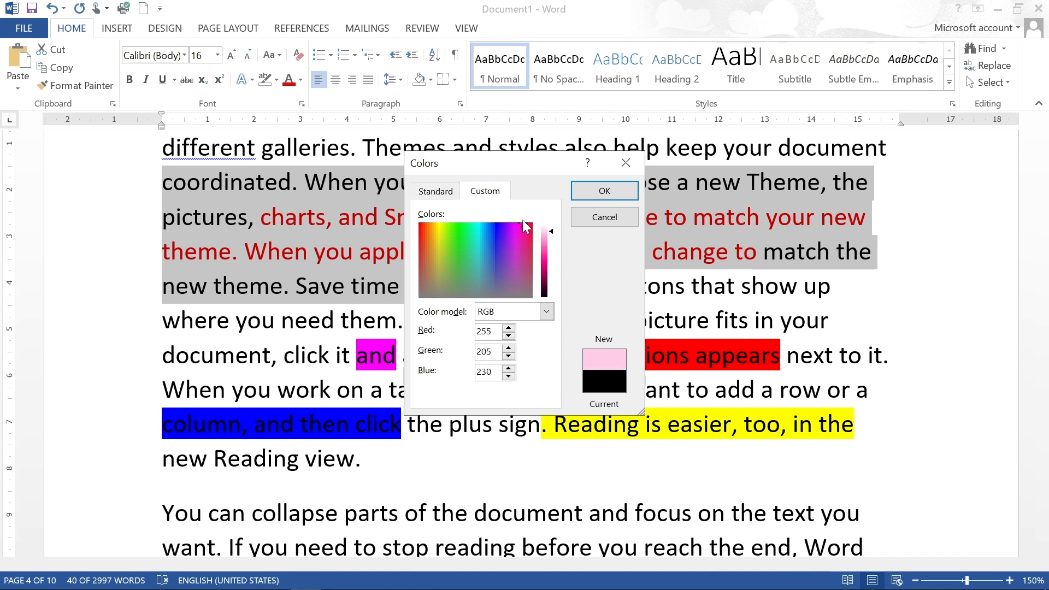
click(600, 189)
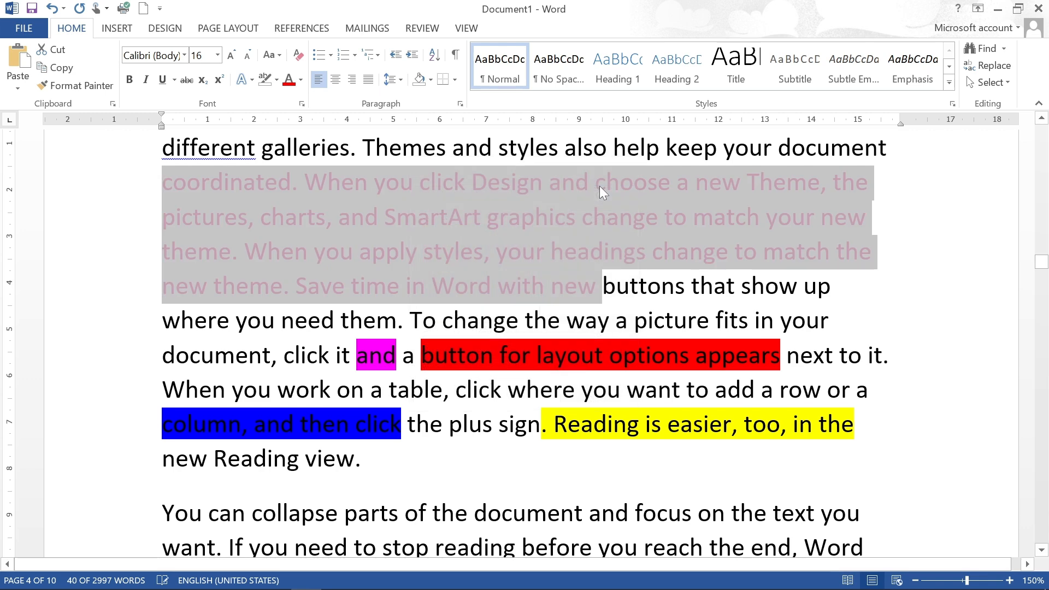
click(595, 218)
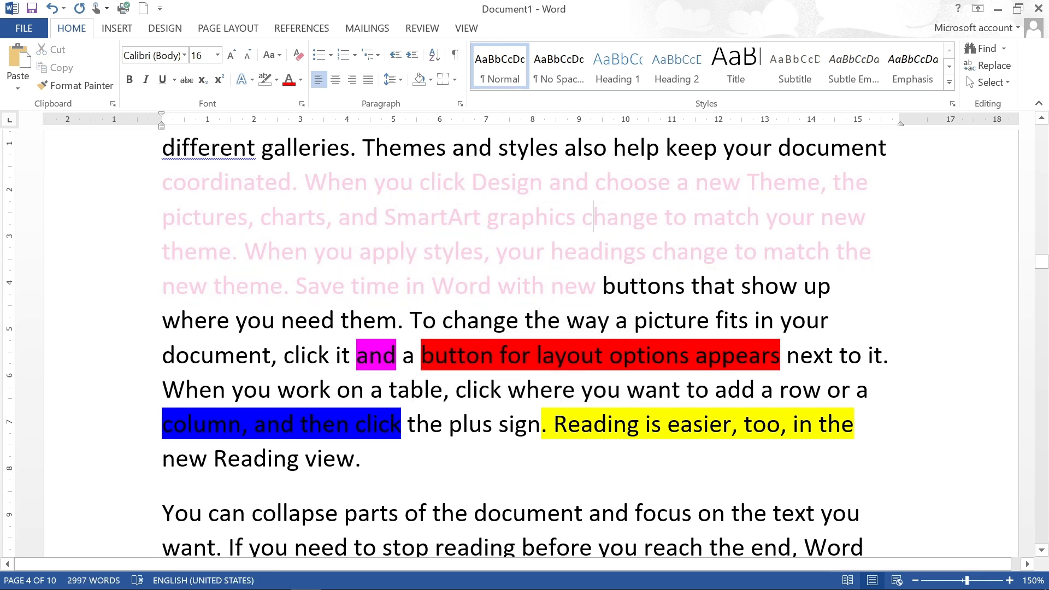
Recolor the text from "coordinated" through "with new buttons" with a custom black font color of RGB 0, 0, 0
drag(163, 182, 689, 285)
click(300, 80)
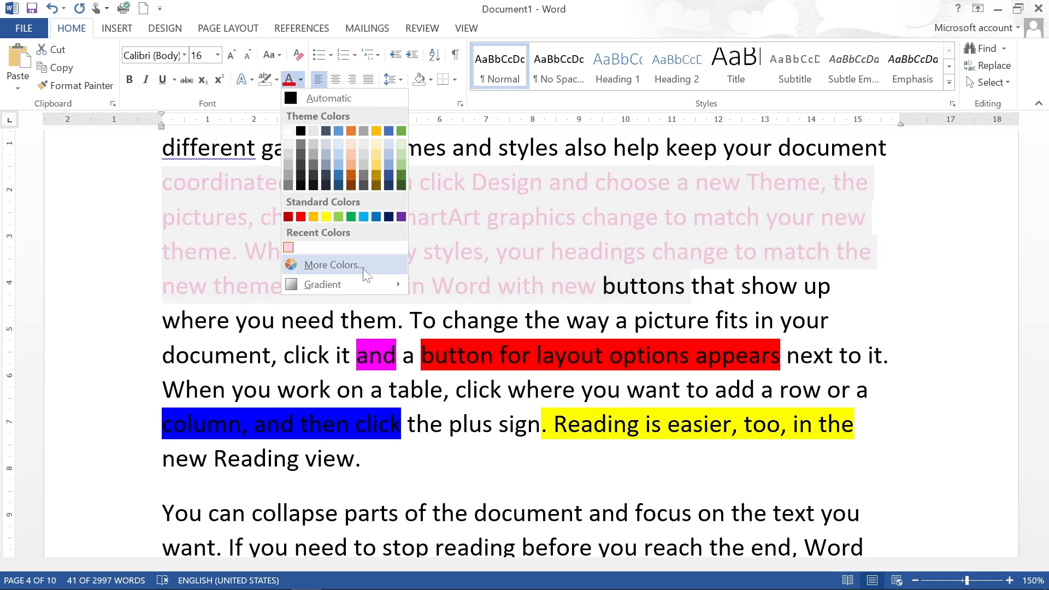
click(334, 265)
drag(509, 273, 500, 235)
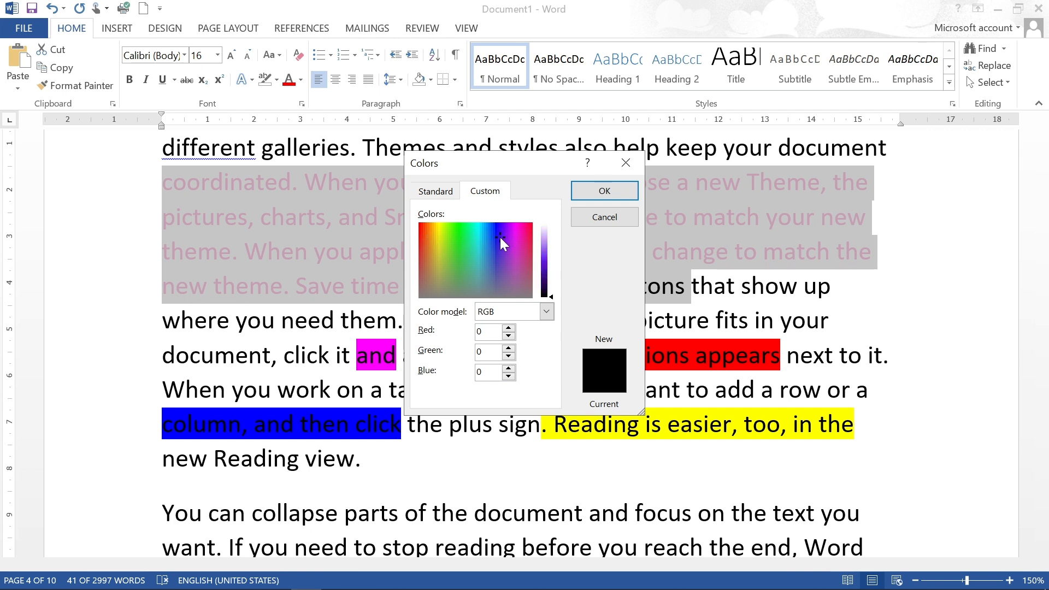
drag(501, 238, 418, 232)
click(593, 191)
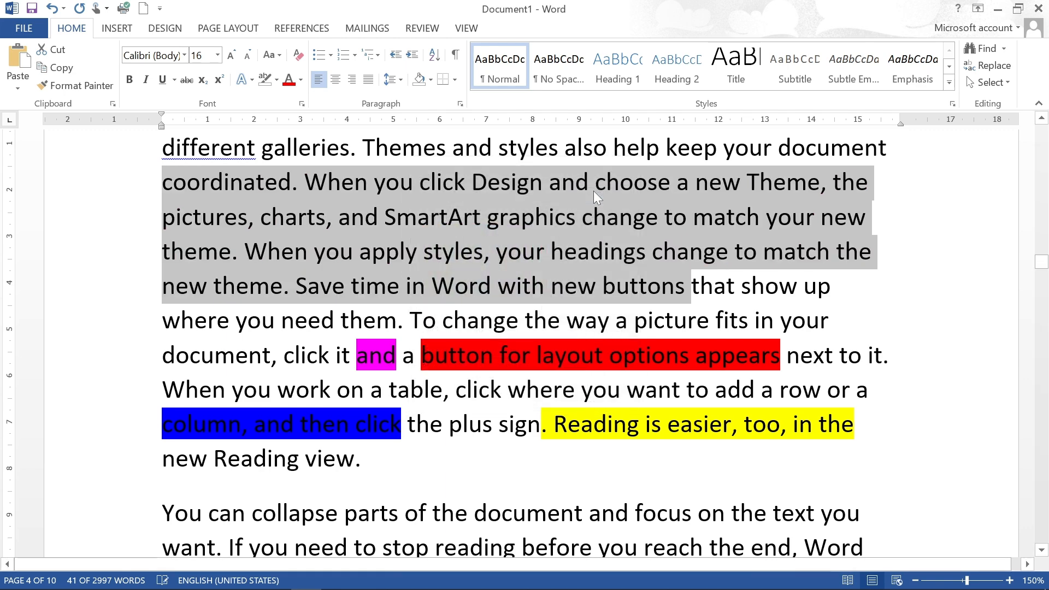
Change the font color of the text from "you apply styles" through "with new" to standard yellow
click(262, 217)
drag(262, 216, 598, 285)
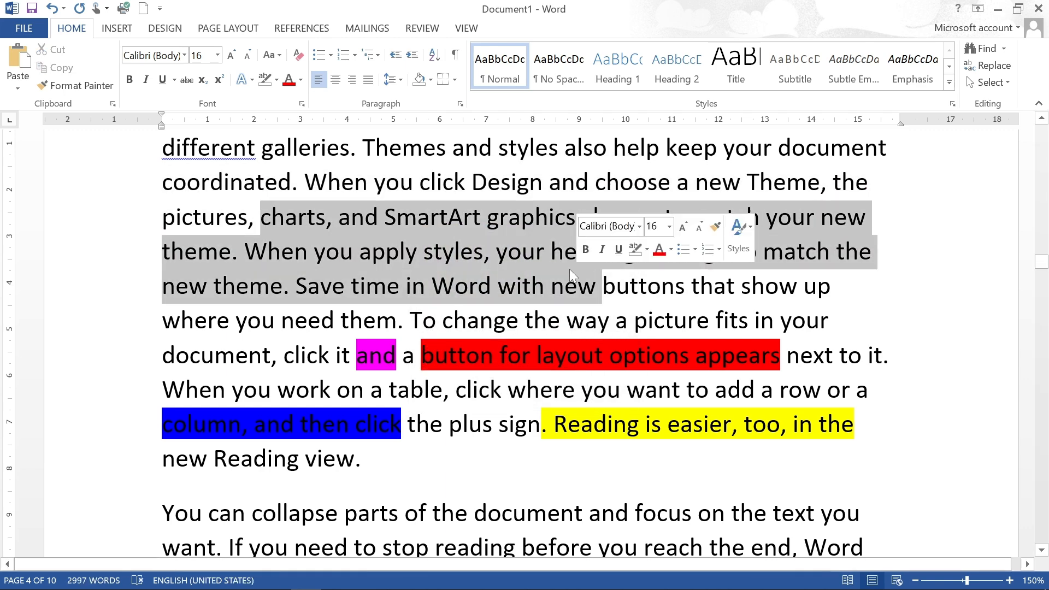
click(302, 80)
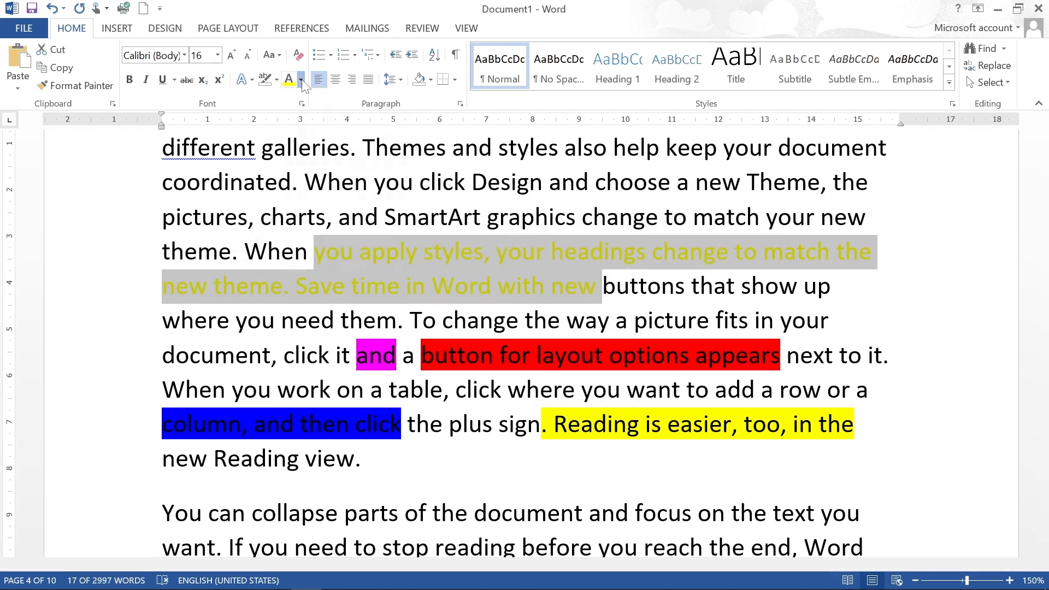
Choose a custom pinkish-red font color of about RGB 245, 11, 89 for the selected yellow text
click(301, 80)
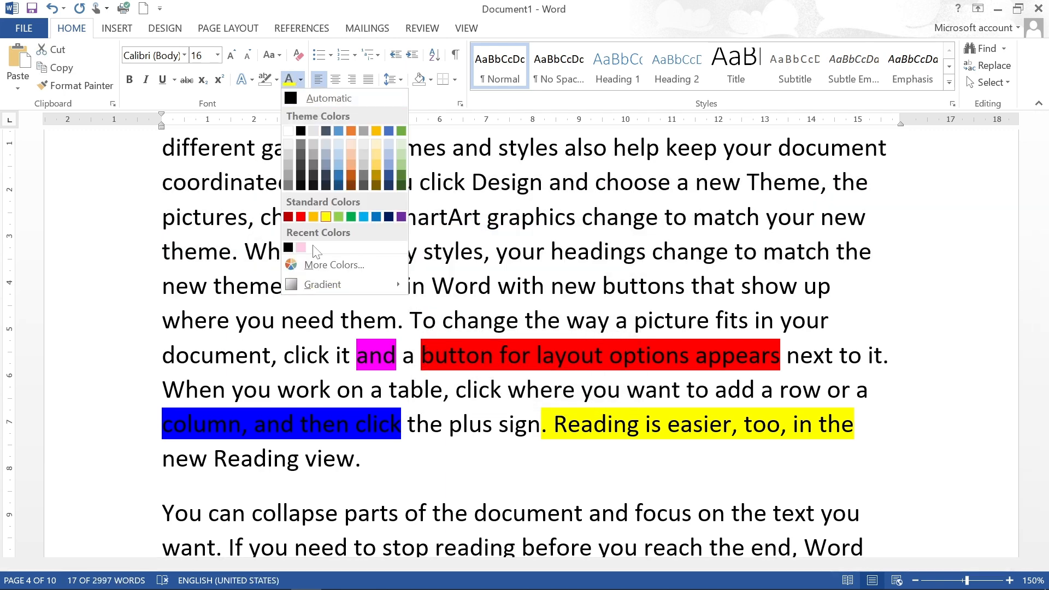
click(332, 268)
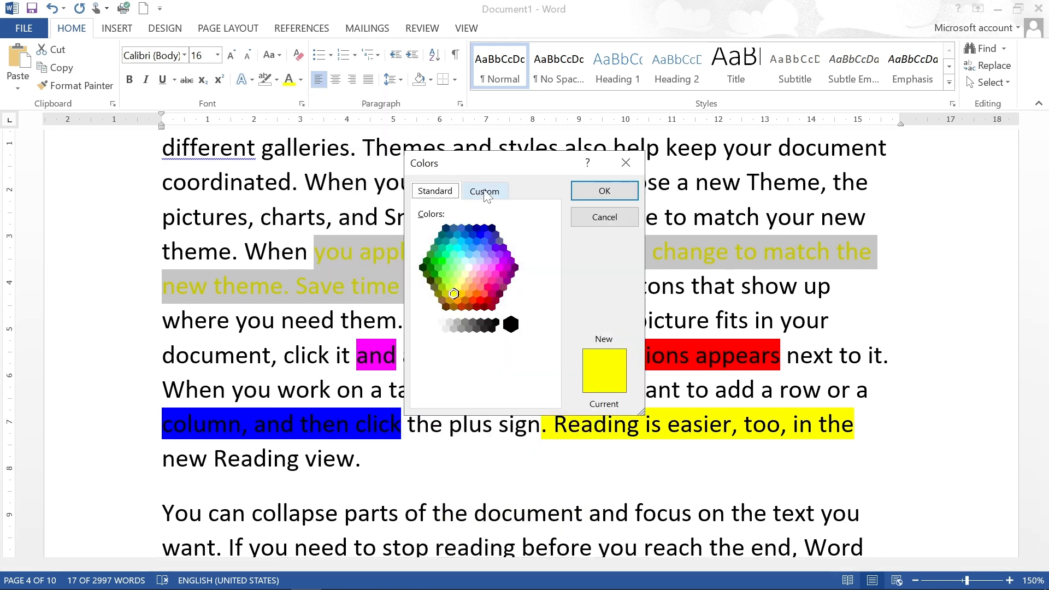
click(484, 190)
drag(502, 241, 525, 229)
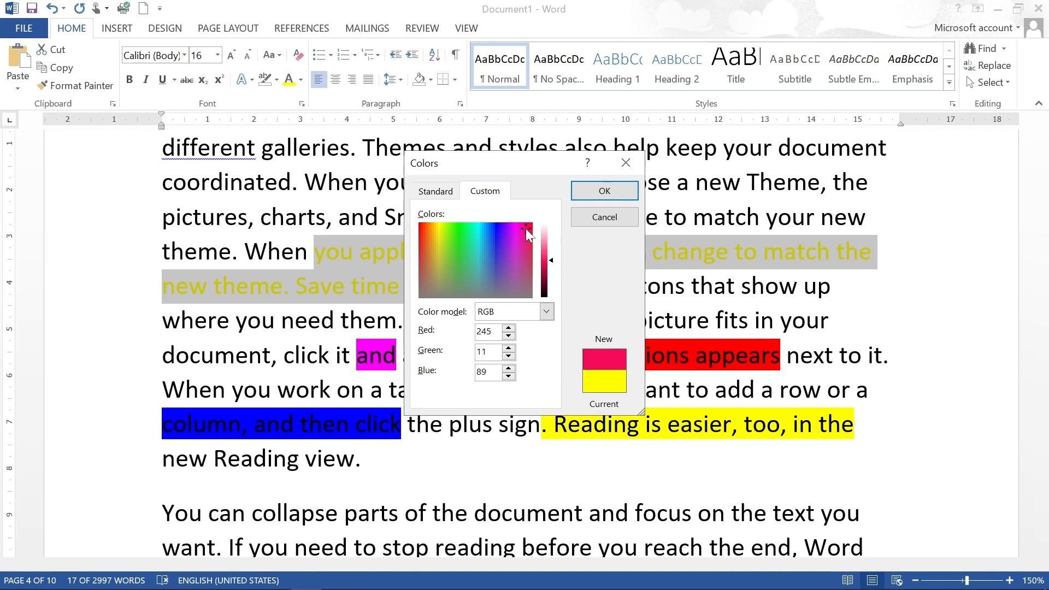
Apply the custom font colour RGB 245, 11, 89 to the selected text and deselect it
click(604, 191)
click(551, 285)
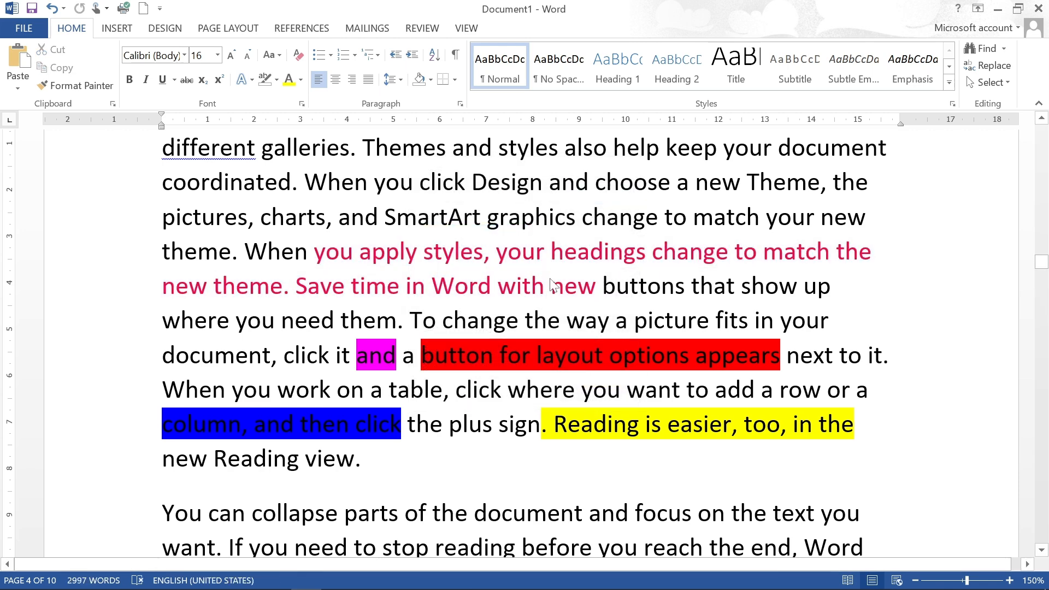
Give the text from "you apply styles" through "buttons" a gradient fill using the detailed text effect options
drag(314, 252, 636, 288)
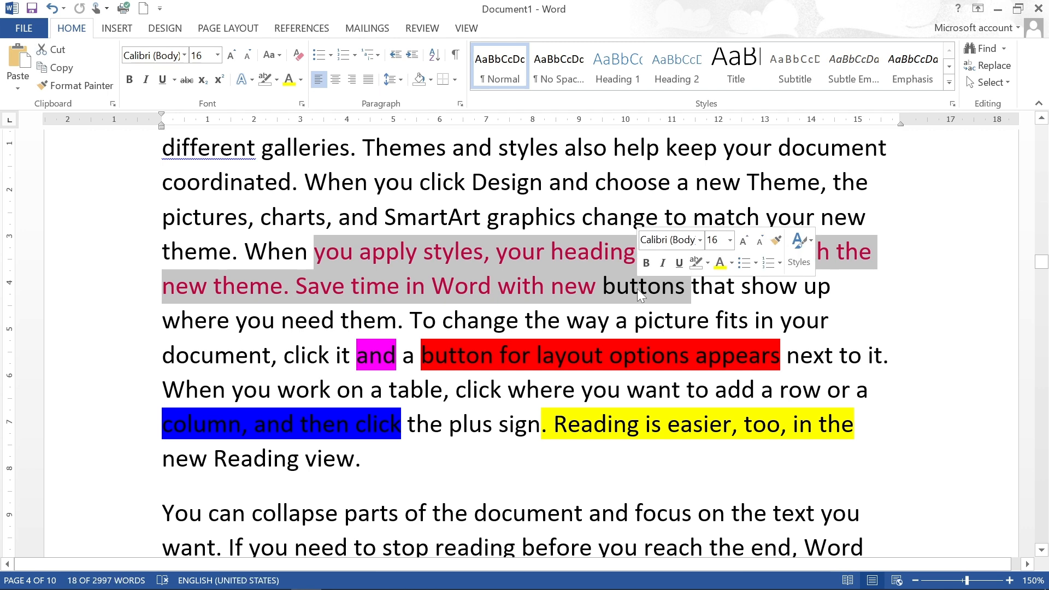
click(301, 80)
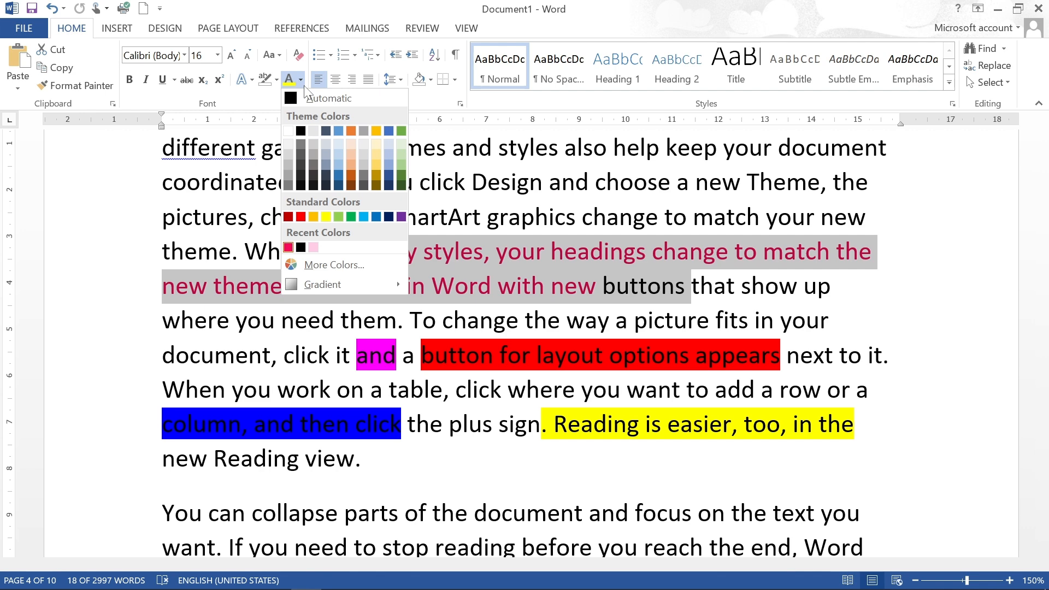
mouse_move(324, 282)
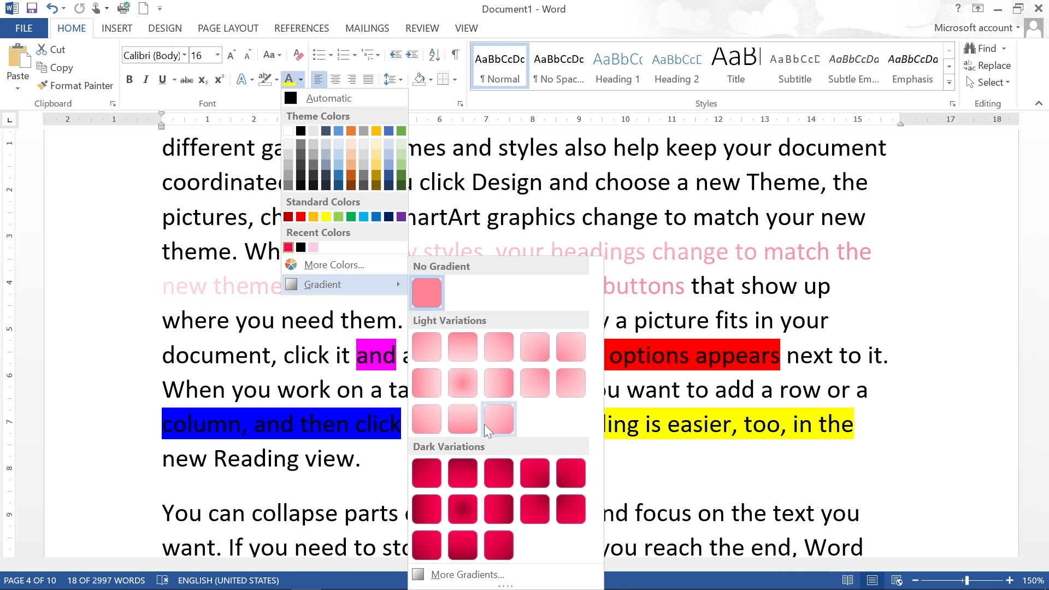
click(478, 575)
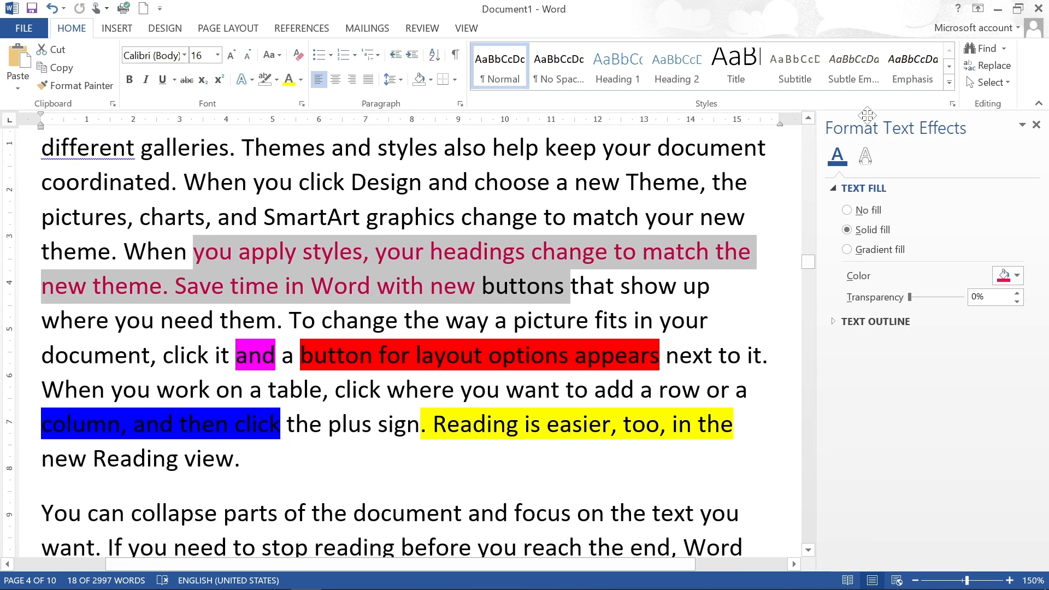
click(847, 250)
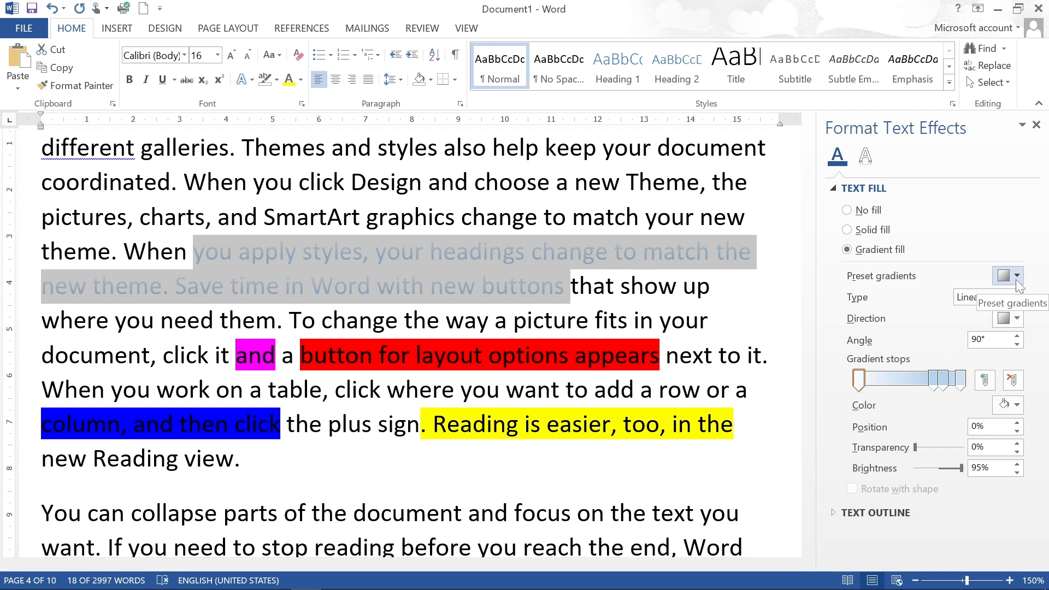
Switch the text fill's gradient type to Radial and back to Linear
click(1008, 297)
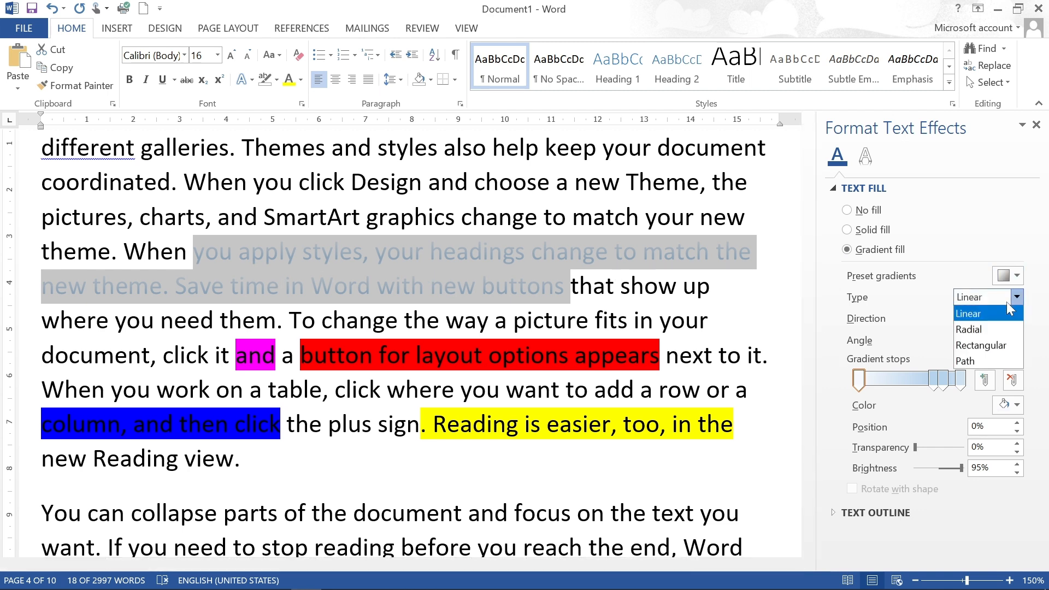
click(997, 331)
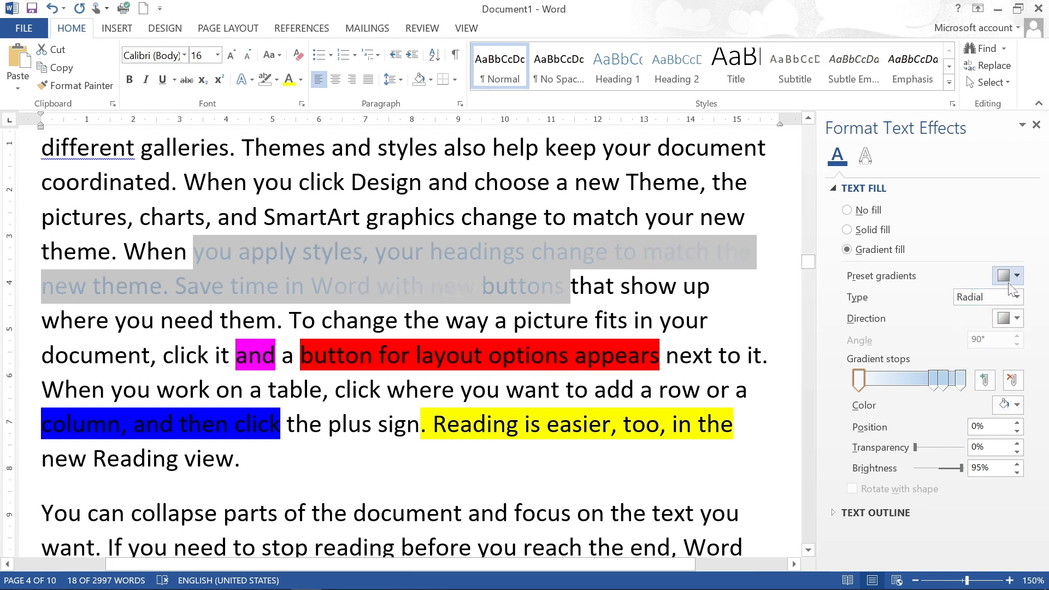
click(1011, 296)
click(967, 314)
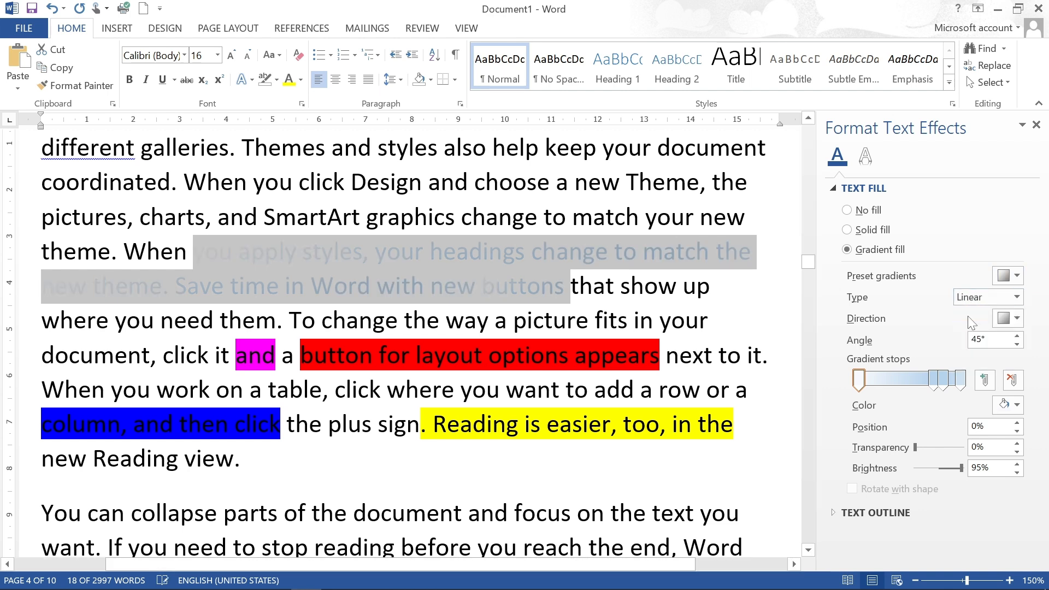
Colour the first gradient stop red and add a light blue stop at 35%
click(856, 382)
click(1007, 404)
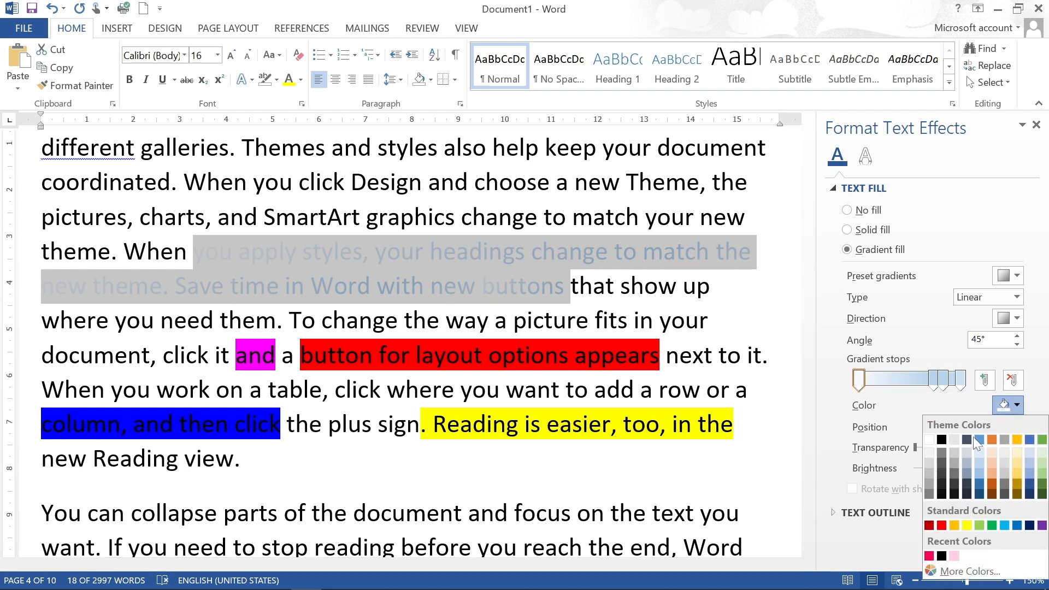
click(941, 526)
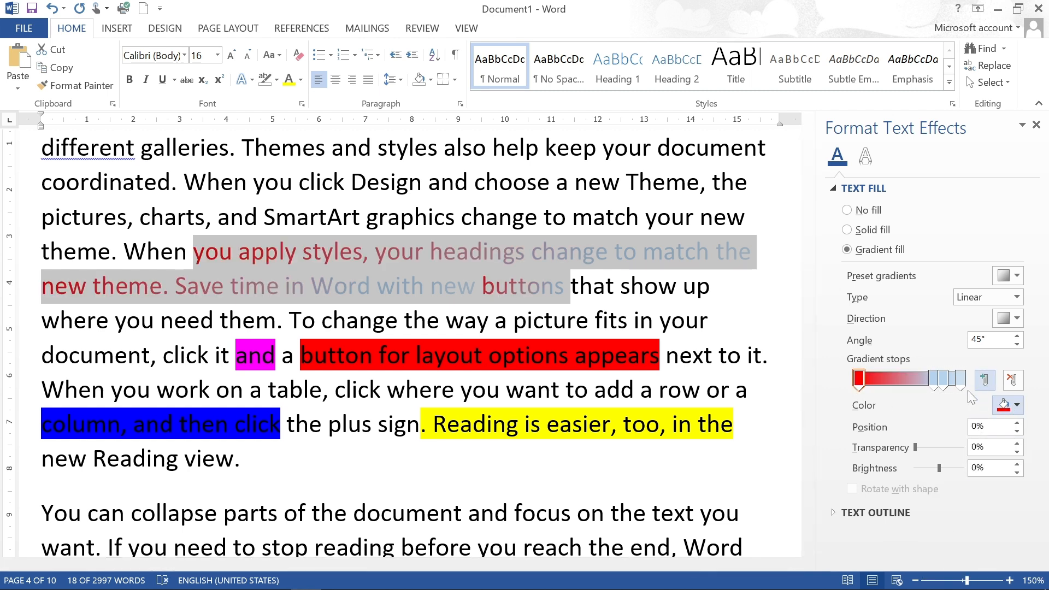
click(895, 383)
click(1011, 406)
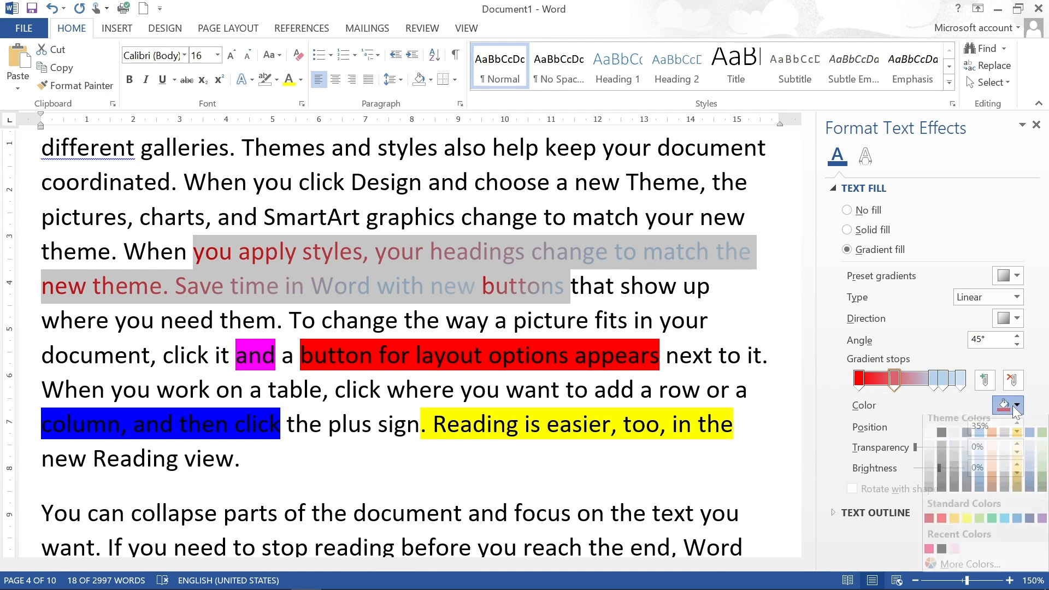
click(1003, 524)
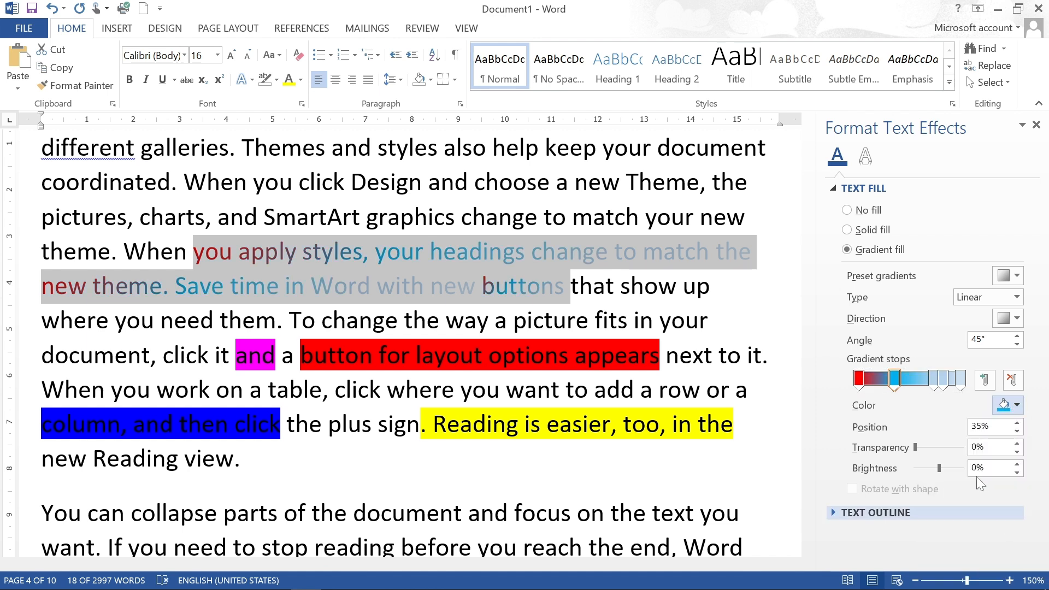
Colour the last gradient stop purple and add a black stop at 51%
click(958, 384)
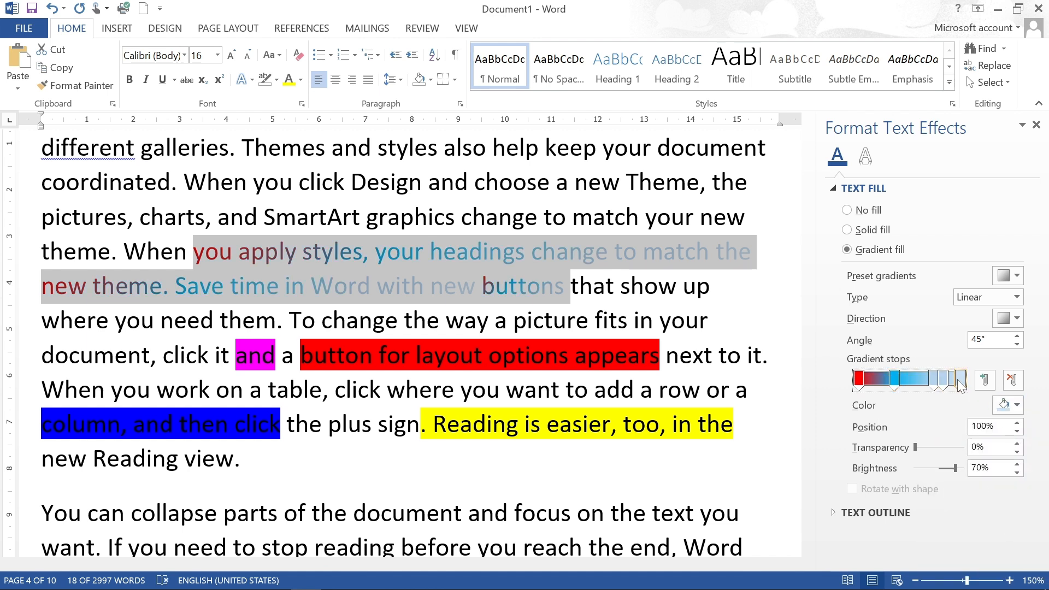
click(1006, 405)
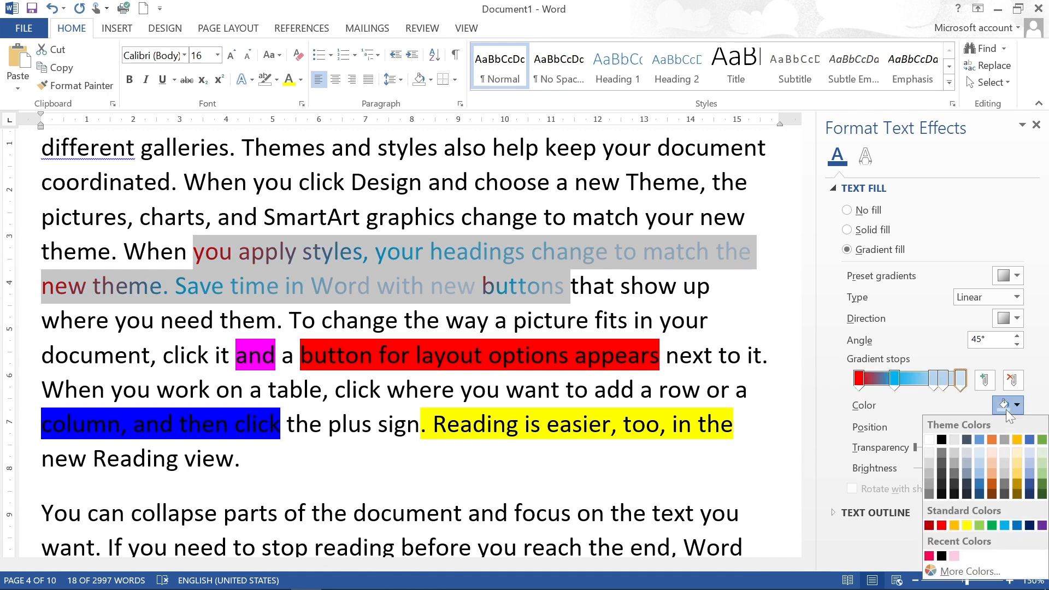
click(1041, 526)
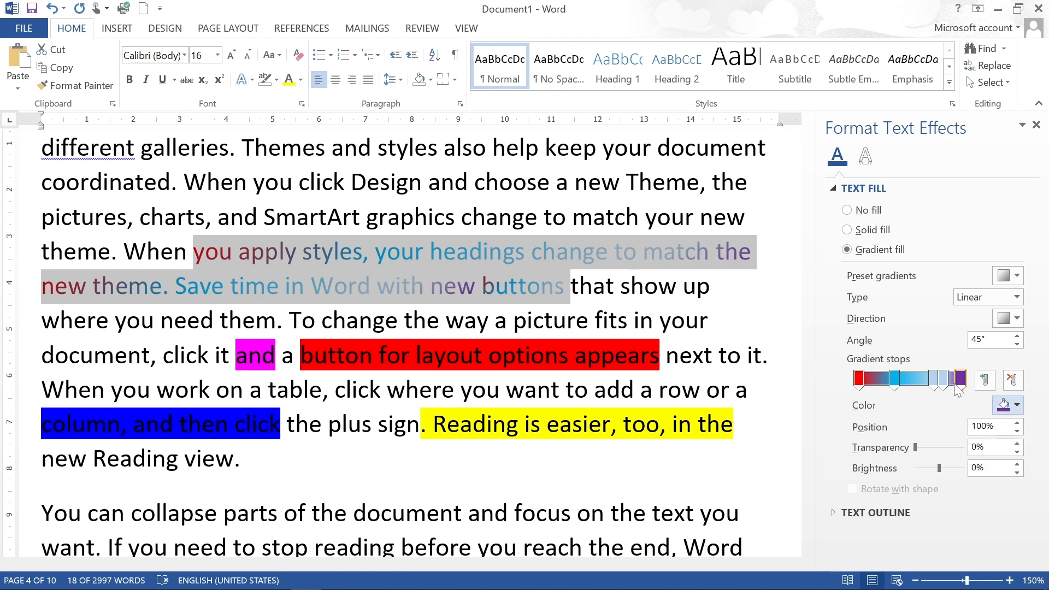
click(910, 379)
click(1003, 409)
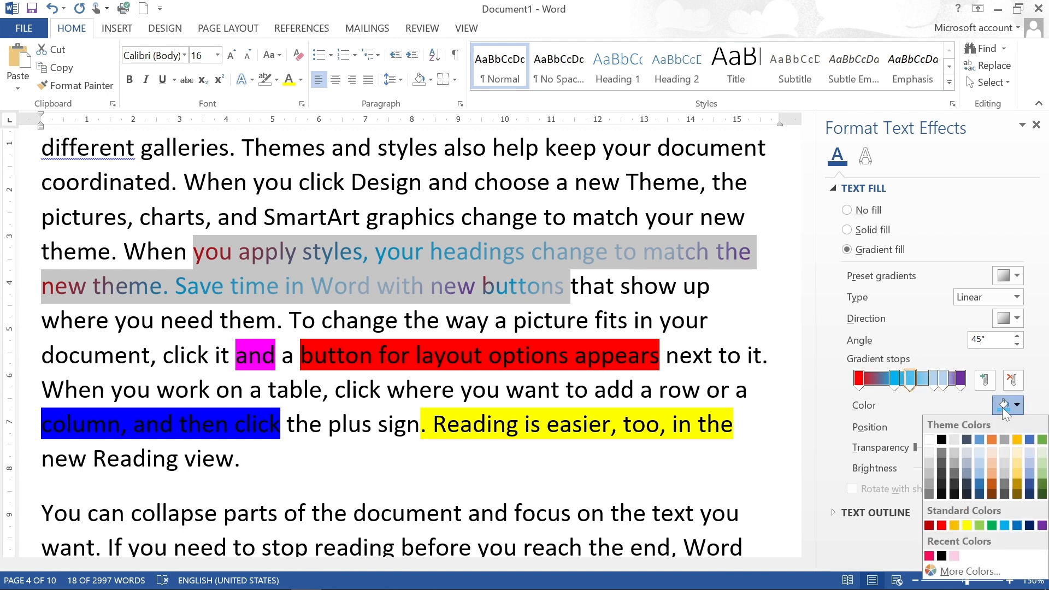
click(943, 556)
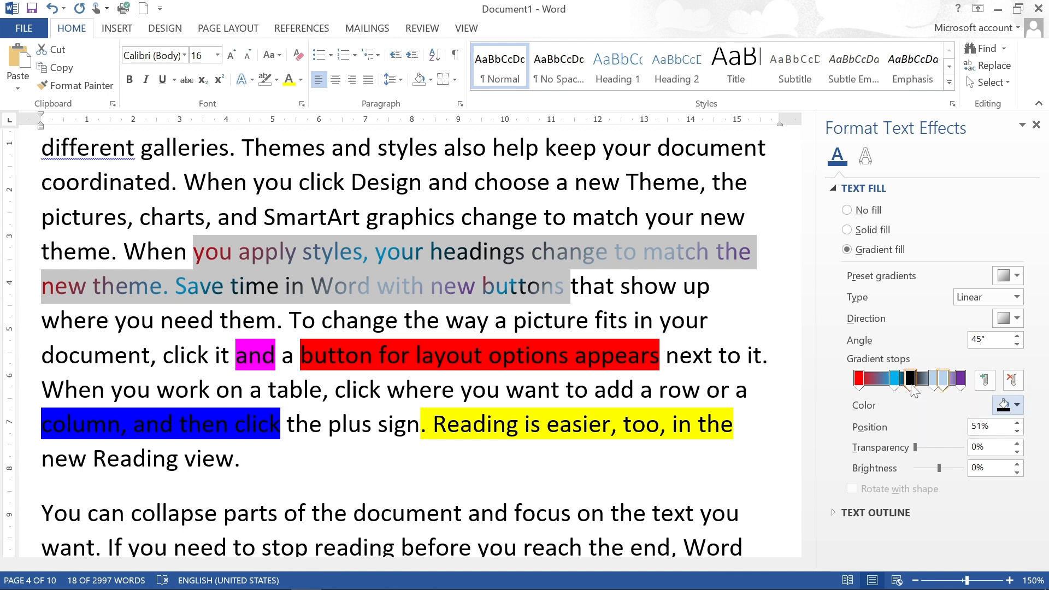
Remove the gradient stop at 83% and add a green stop at 86%
click(939, 382)
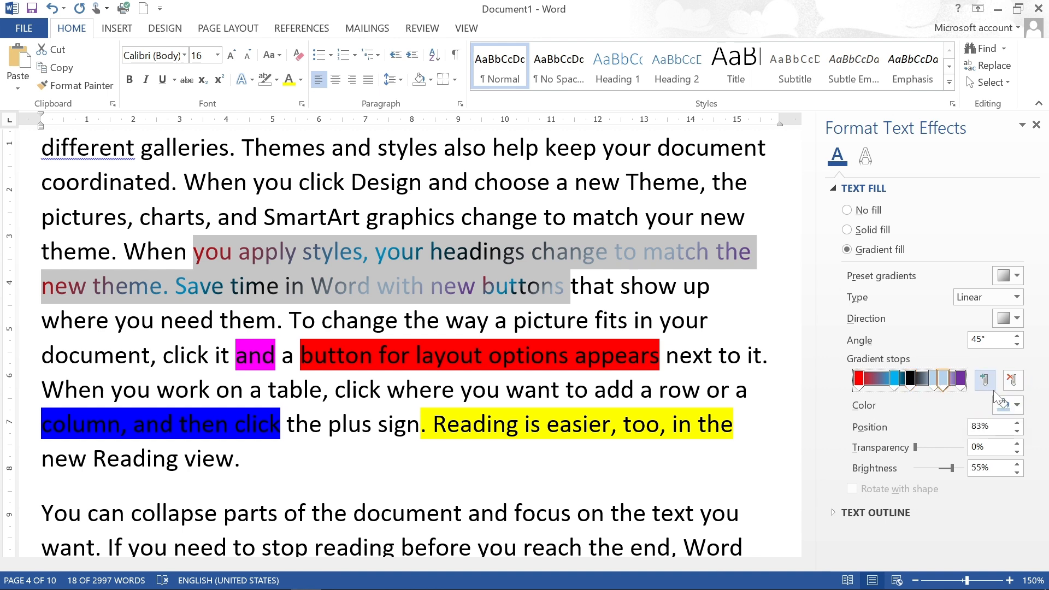
click(1011, 381)
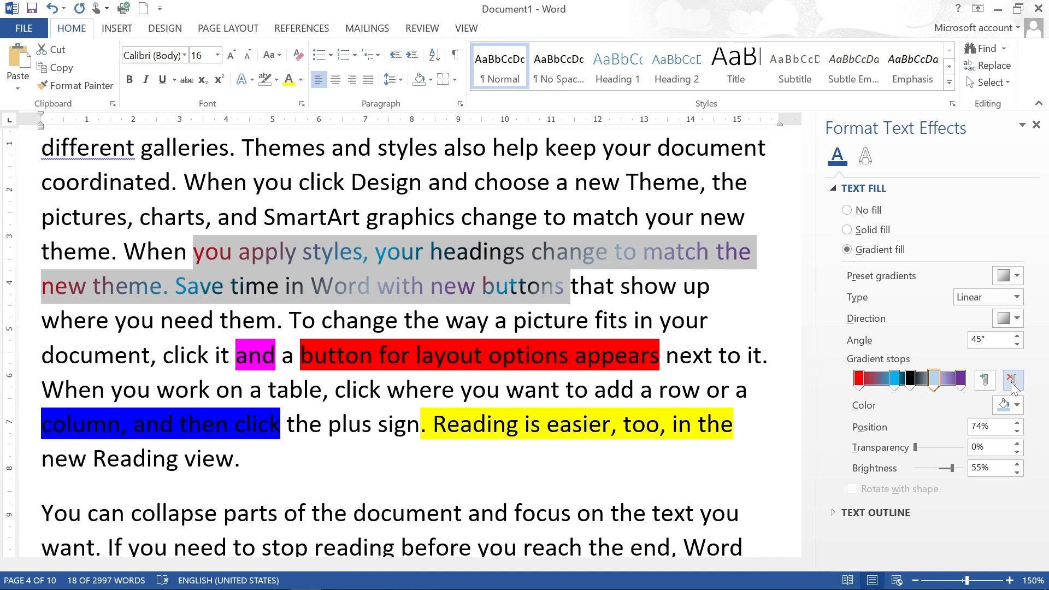
click(947, 379)
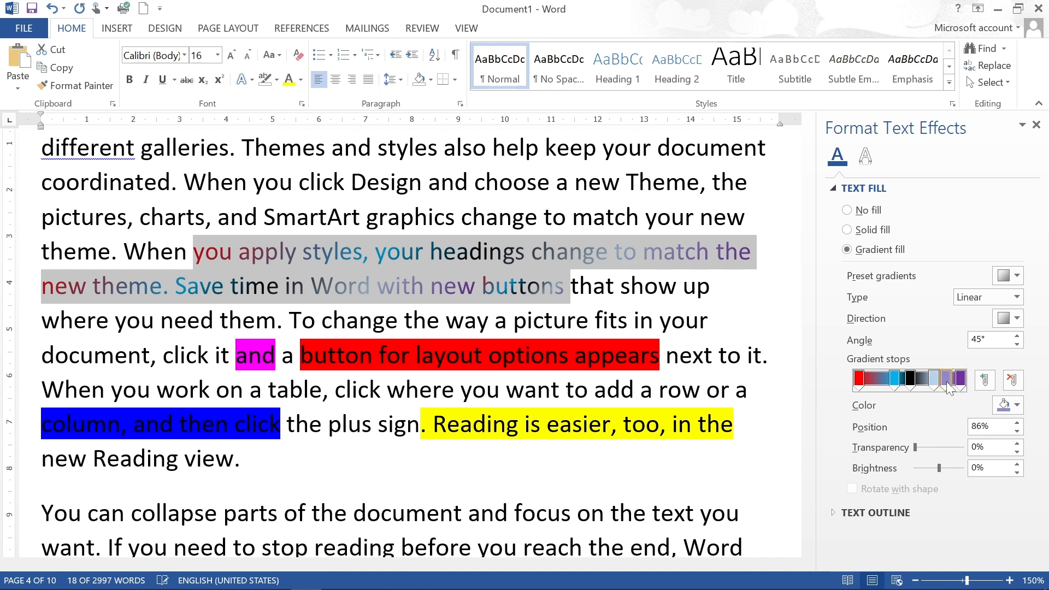
click(1005, 407)
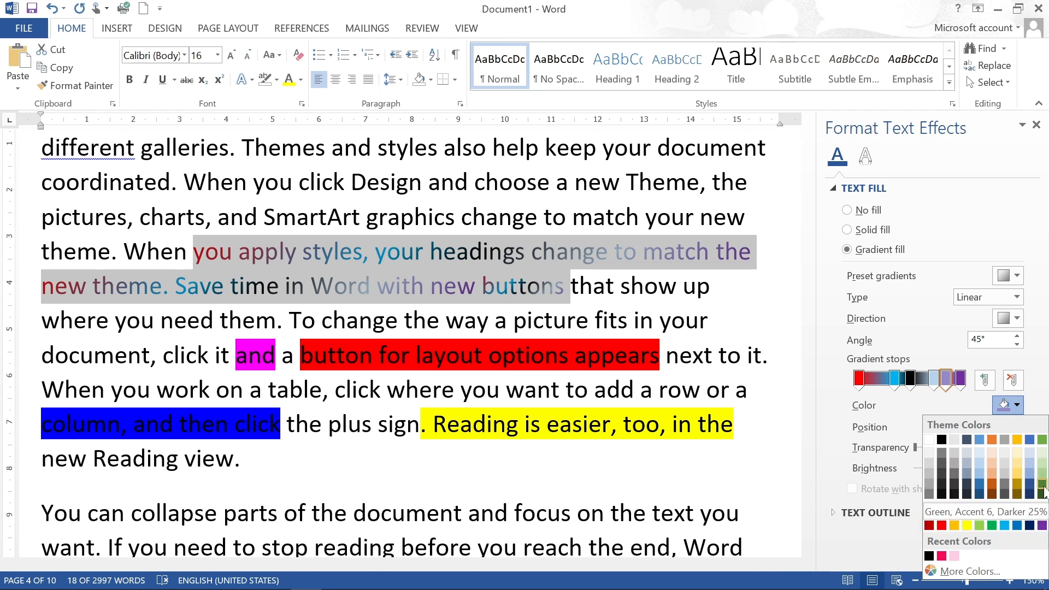
click(991, 525)
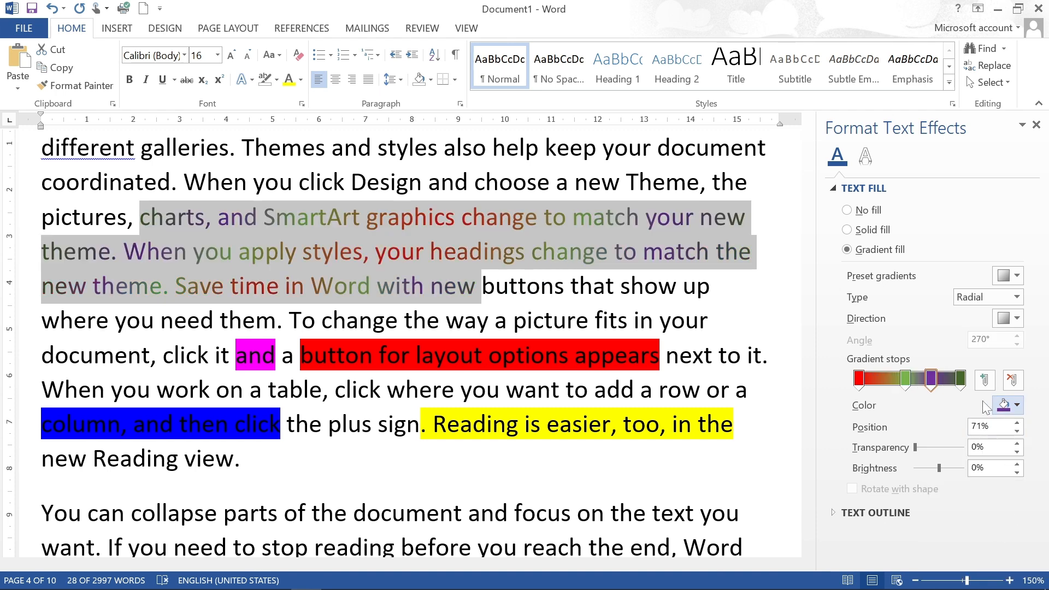
Add a light blue stop at 28% to the radial text gradient, close the text effects settings and deselect the text
click(886, 379)
click(1018, 406)
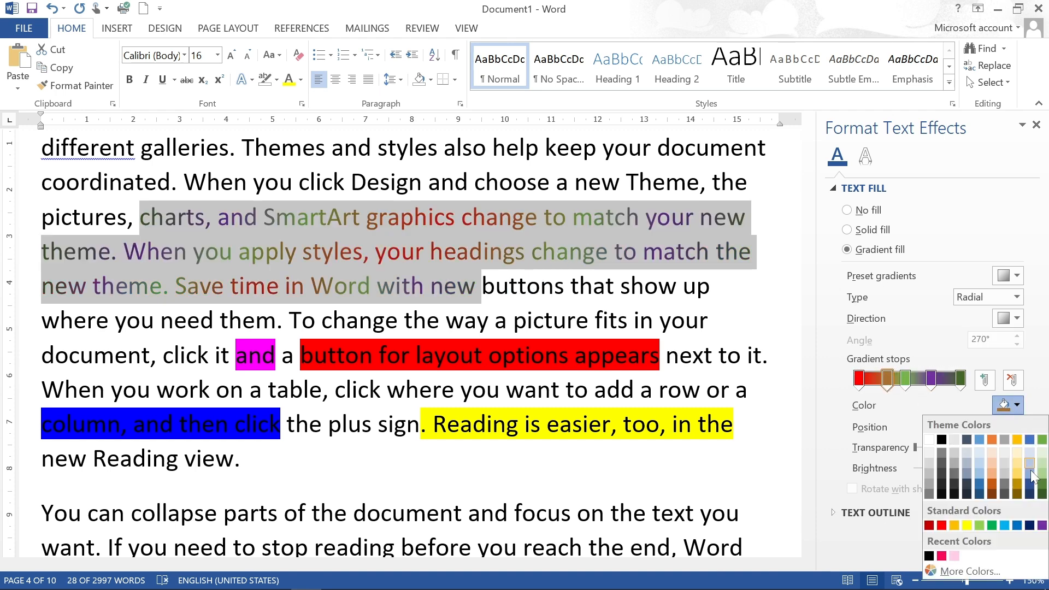
click(1004, 525)
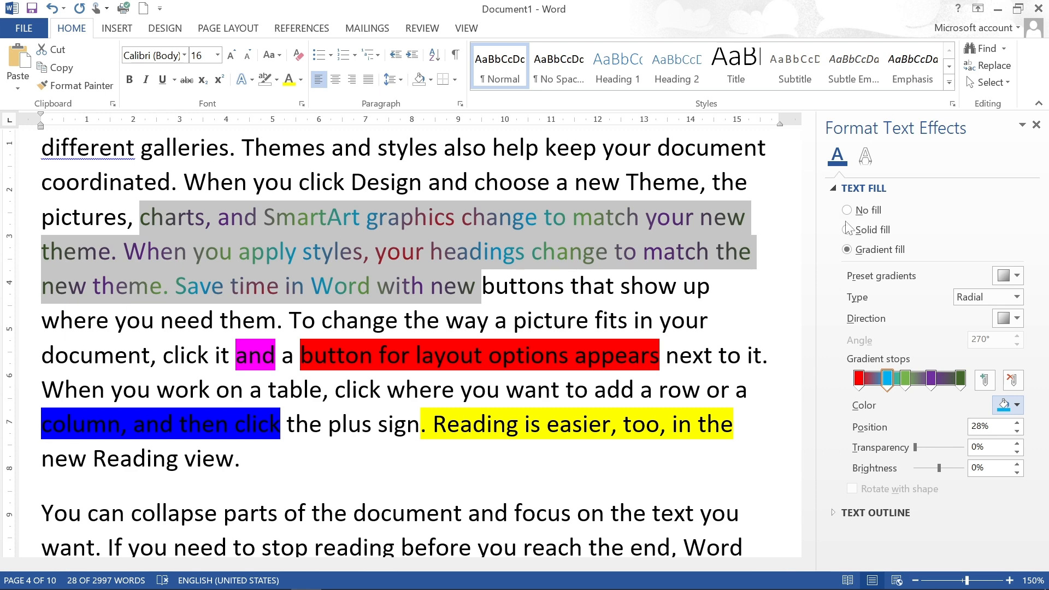
click(1036, 124)
click(815, 320)
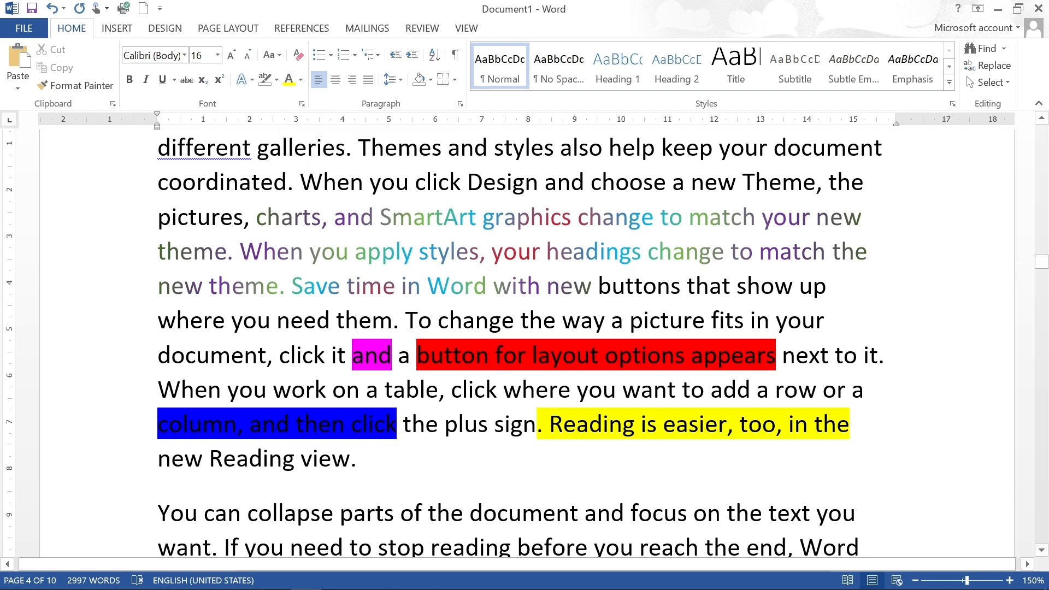
Make the text from ", and SmartArt graphics" through "your headings" bold, italic and underlined, and increase its font size to 18
click(379, 217)
drag(321, 217, 644, 250)
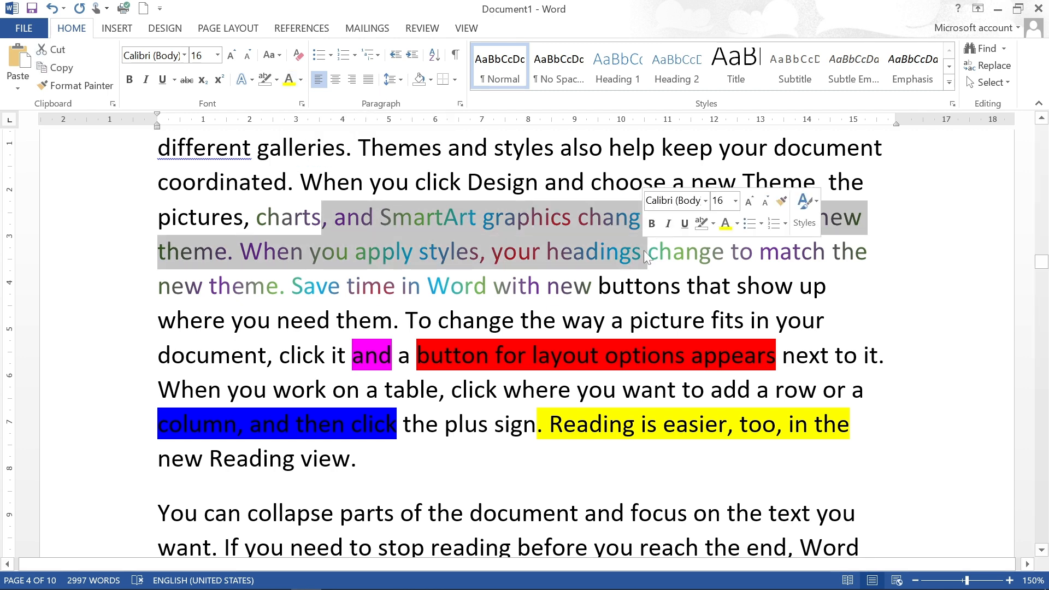
click(128, 80)
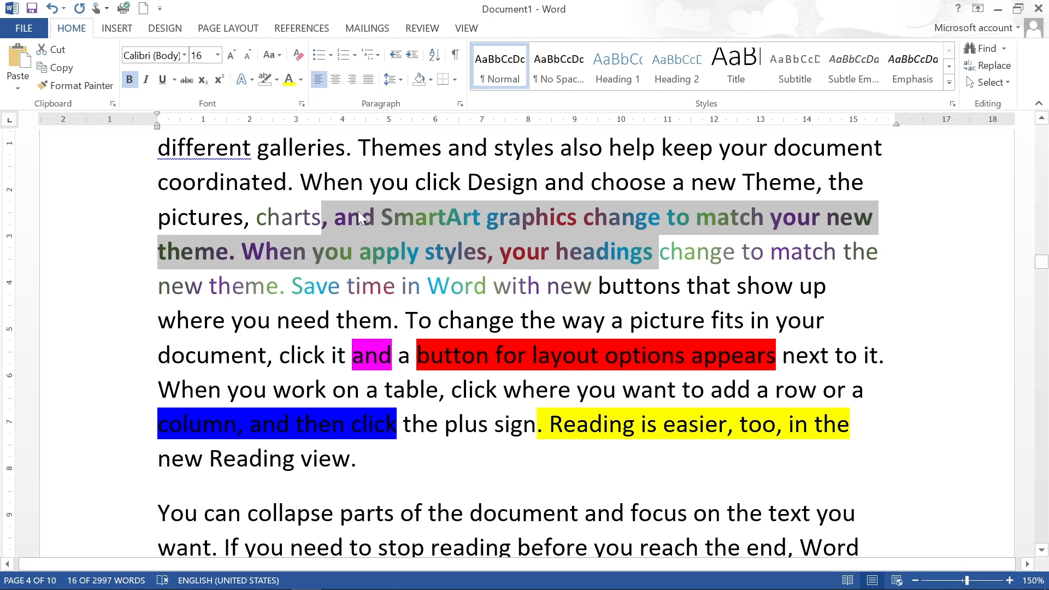
click(146, 80)
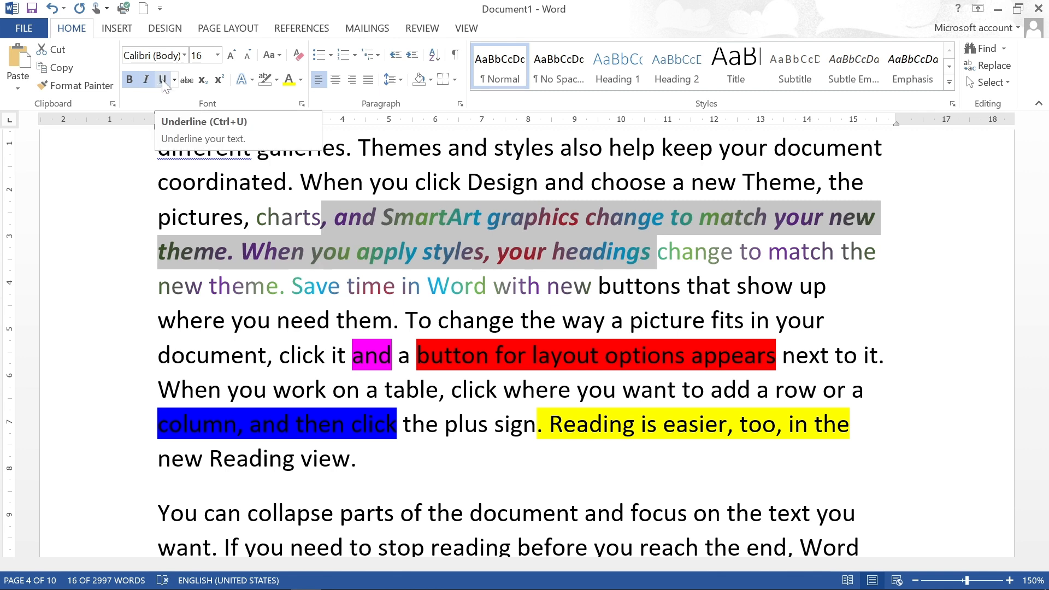
click(163, 79)
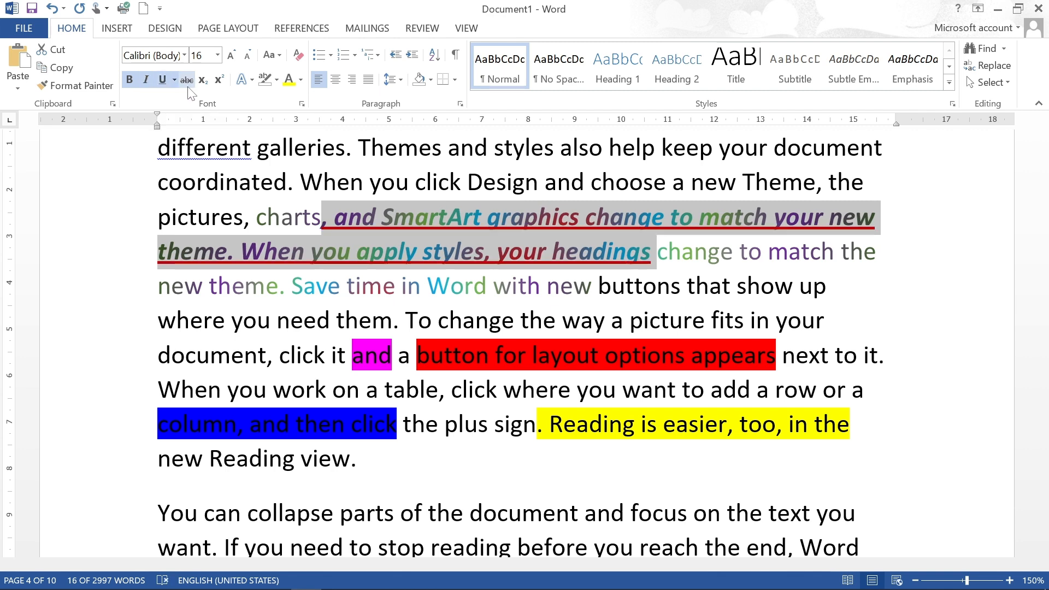
click(231, 56)
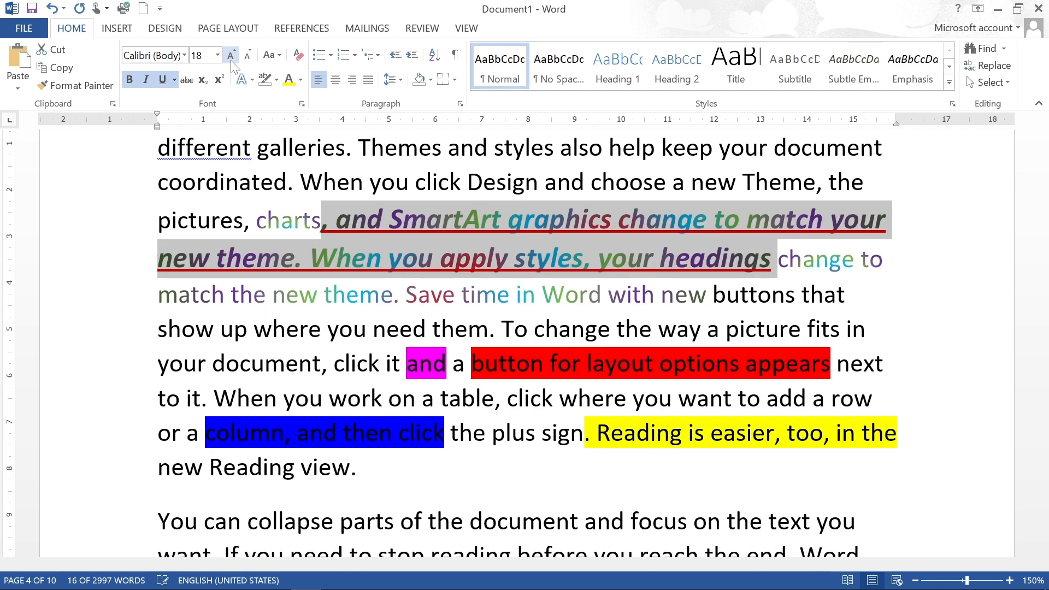
Change the font of the text from ", and SmartArt graphics" through "your headings" to DejaVu Sans and deselect it
click(184, 55)
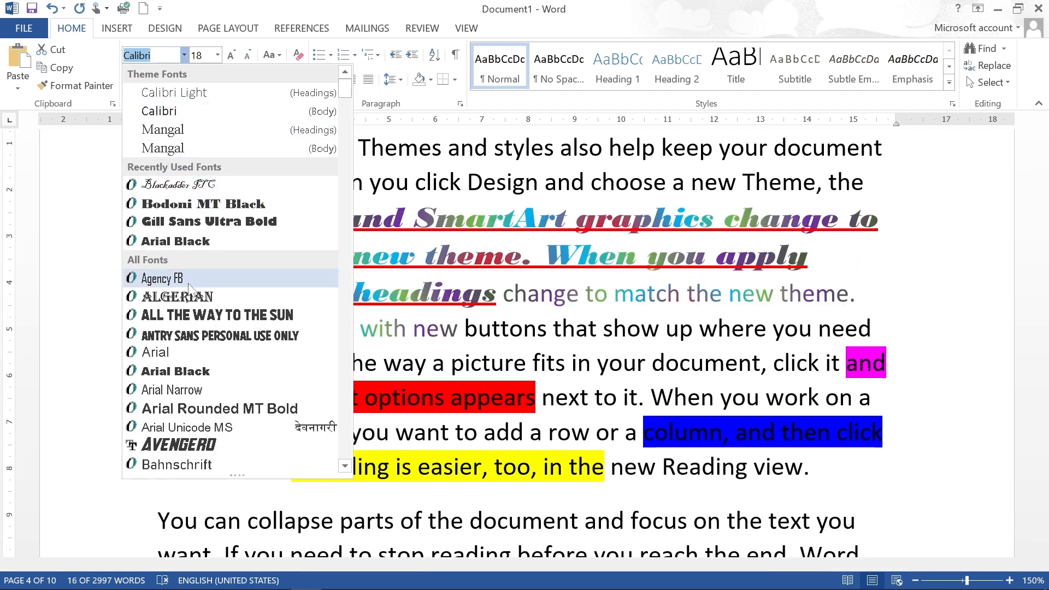
scroll(200, 381, down, 10)
scroll(201, 381, down, 5)
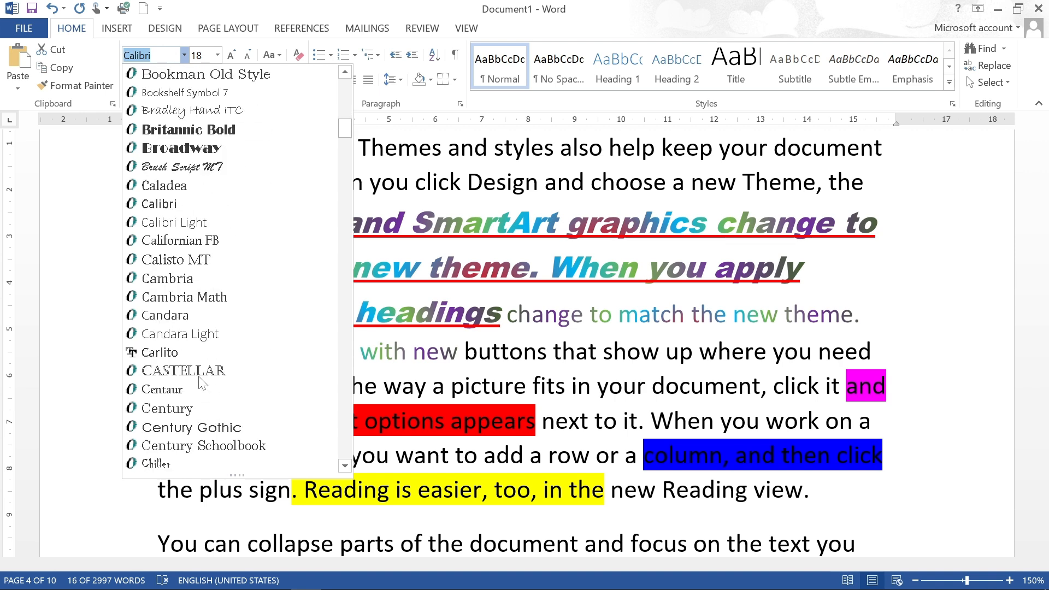
scroll(203, 381, down, 3)
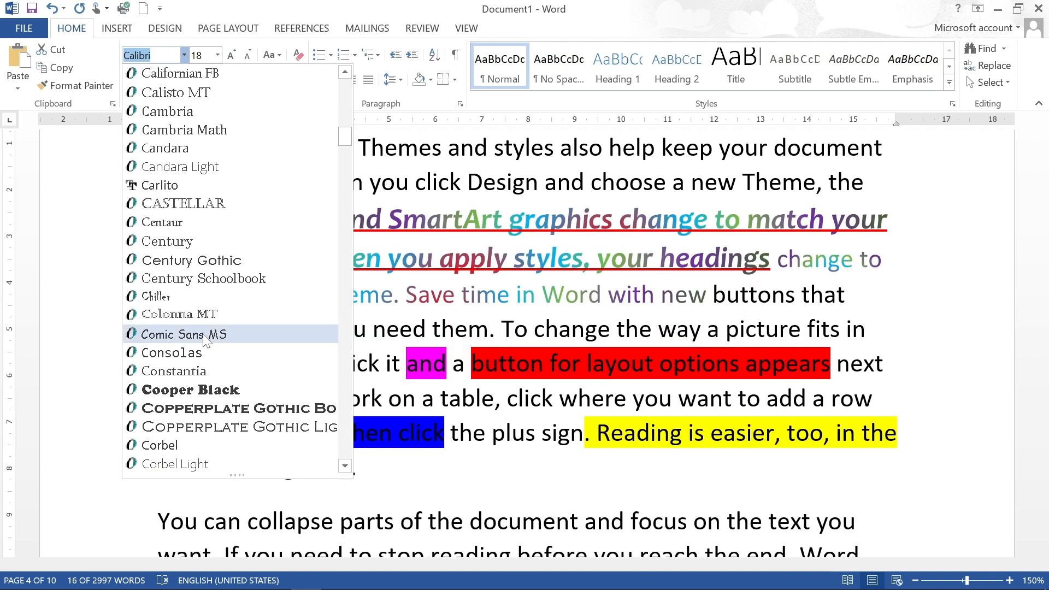
scroll(206, 380, down, 3)
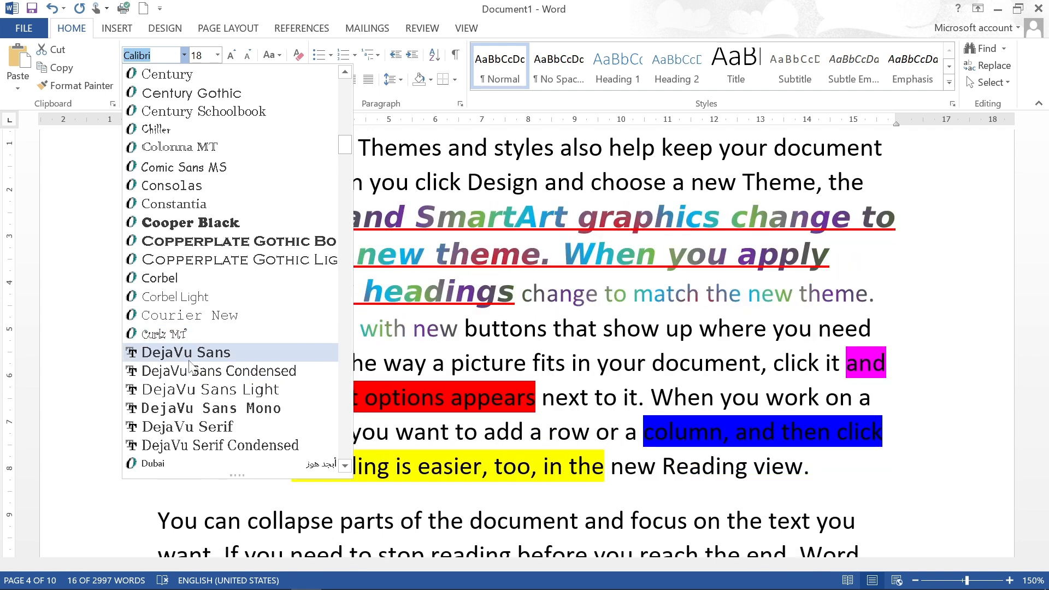
click(189, 354)
click(480, 297)
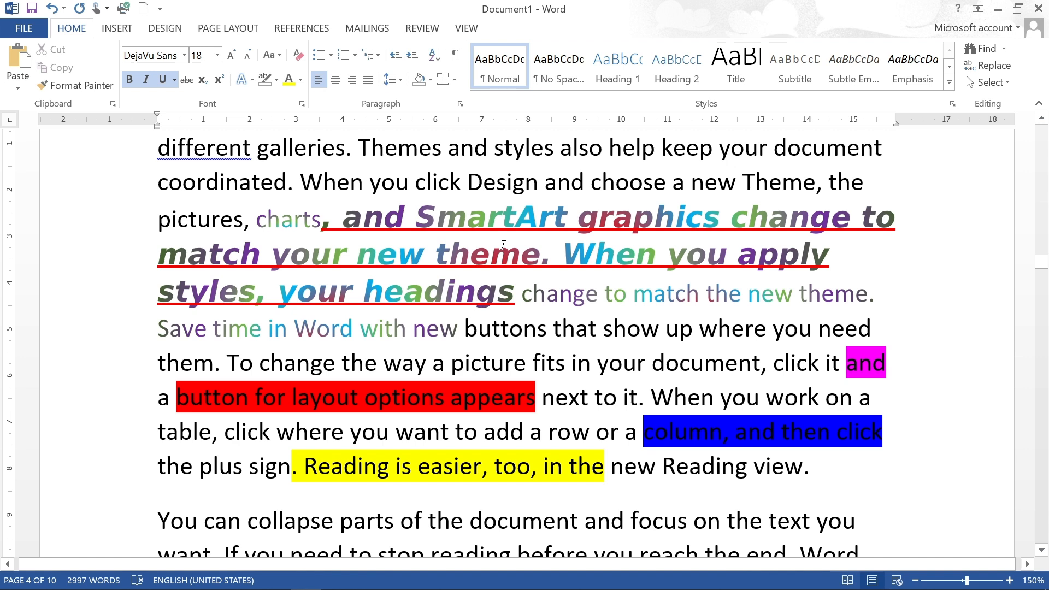
Copy the formatting of "SmartArt" with Format Painter onto "remembers where you left off - even on another" in the next paragraph
click(469, 221)
click(91, 87)
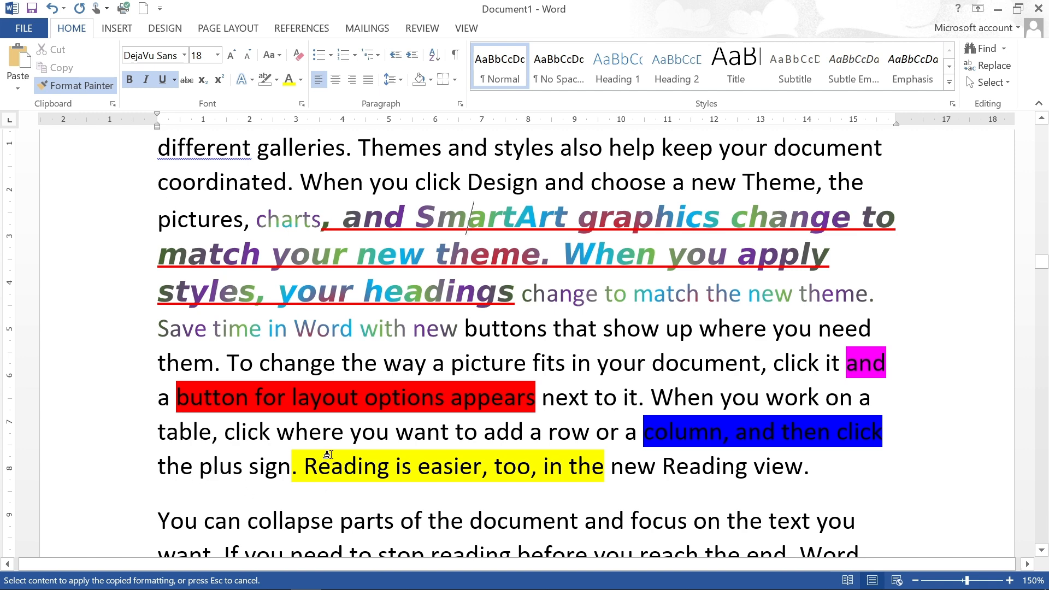
scroll(267, 422, down, 3)
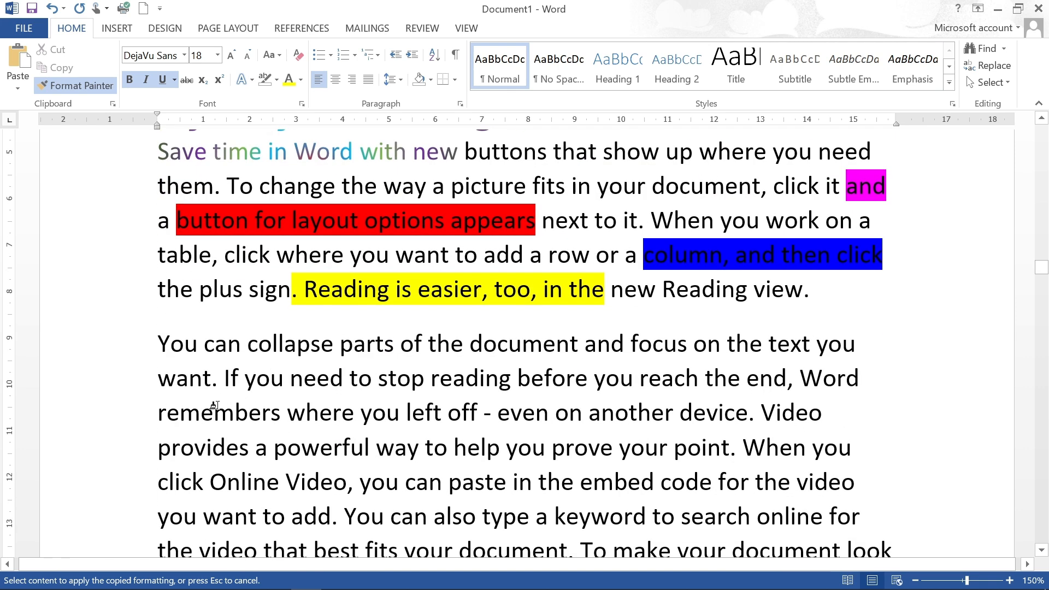
drag(205, 411, 672, 417)
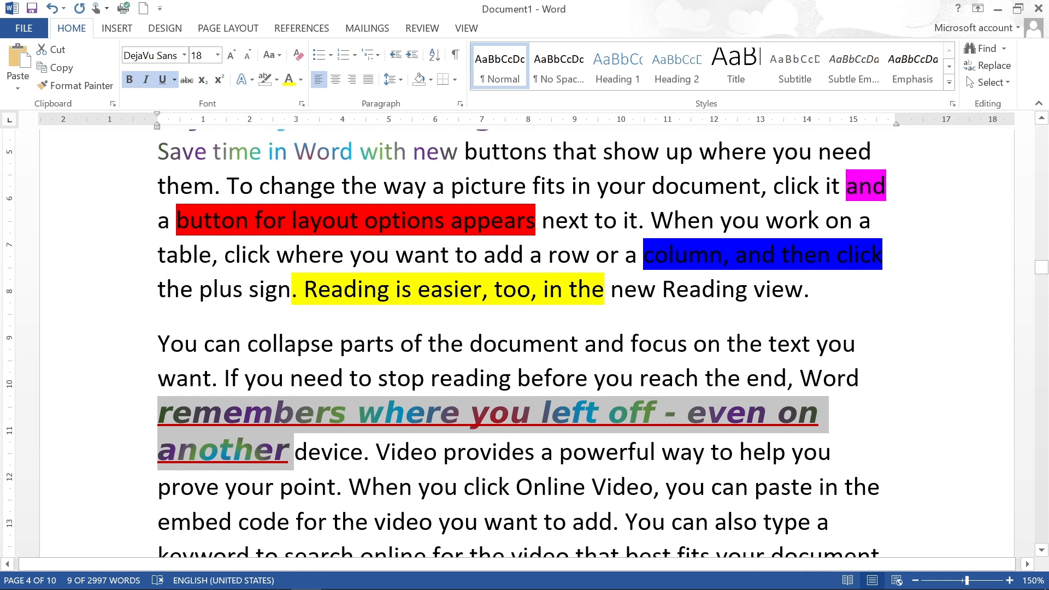
Lock Format Painter on the formatting of "where" and apply it to "for the", "and sidebar", "page", "at" in "that", "You can" and "Vi"
click(446, 414)
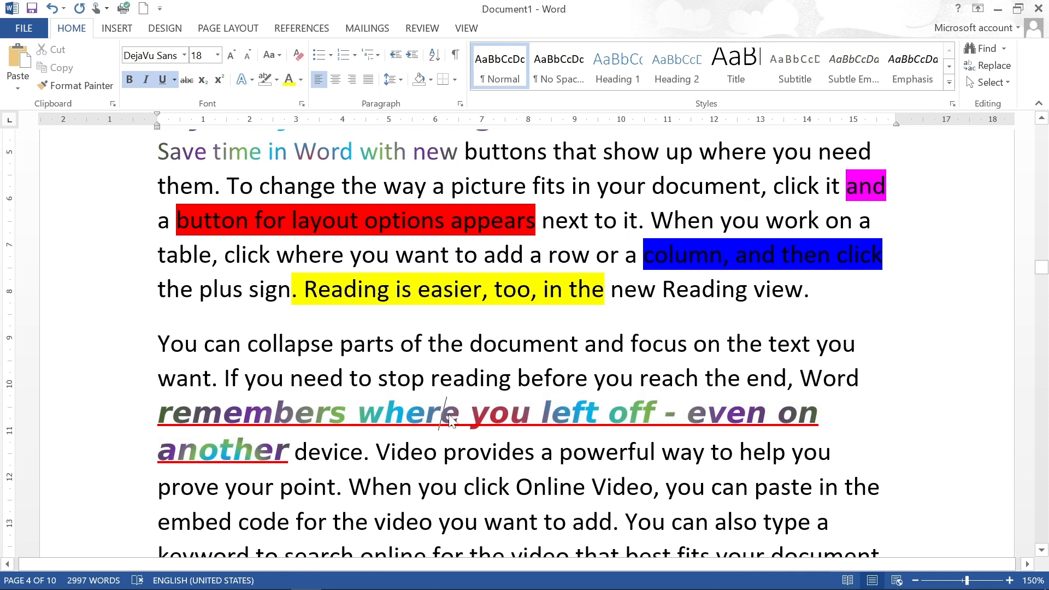
click(93, 85)
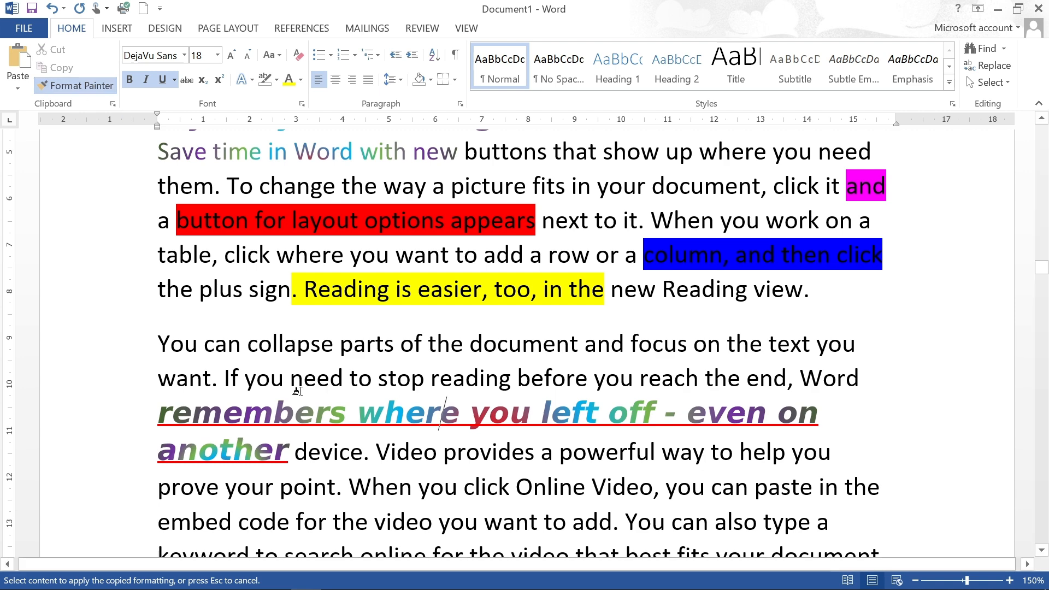
scroll(312, 404, down, 3)
drag(298, 404, 408, 404)
scroll(382, 404, down, 2)
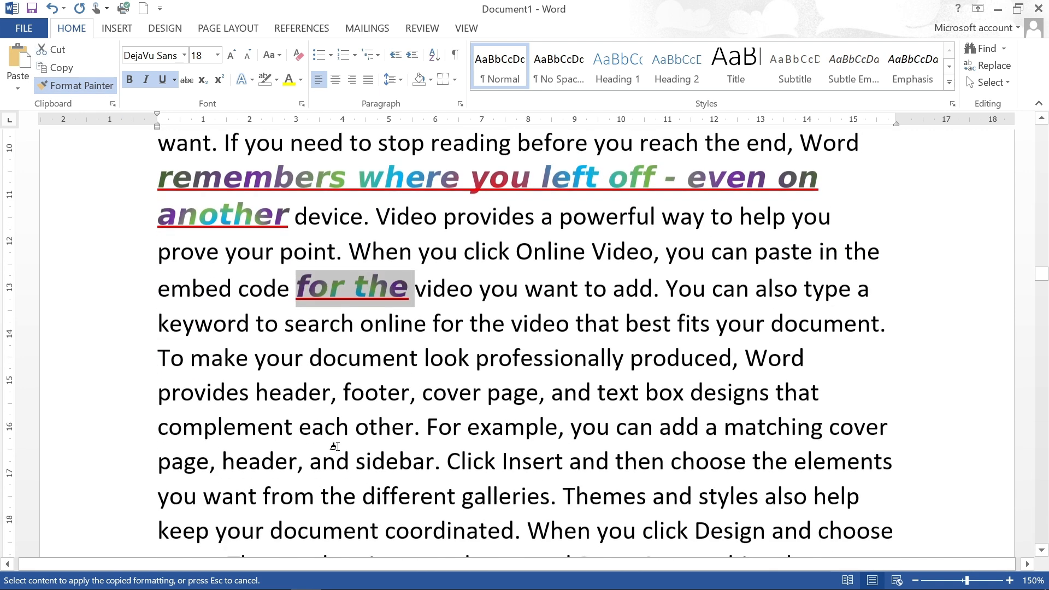
drag(310, 463, 506, 462)
drag(486, 393, 538, 394)
drag(596, 326, 636, 329)
drag(666, 289, 749, 289)
drag(592, 253, 624, 252)
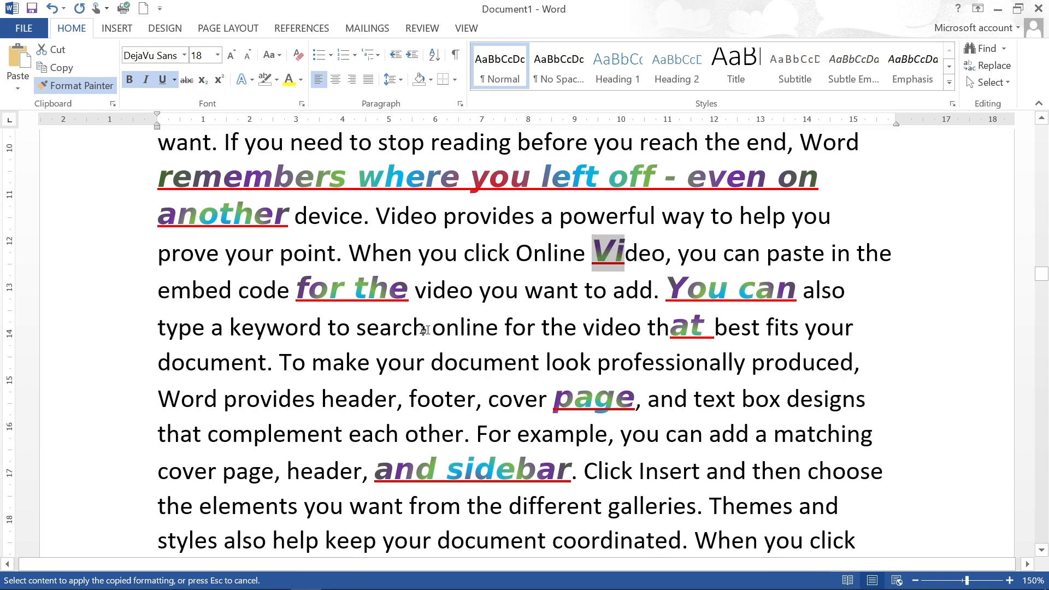
Paint the copied formatting onto ". To", "rovid", "ur" and "online for", and turn off Format Painter
drag(267, 361, 302, 361)
drag(236, 403, 297, 405)
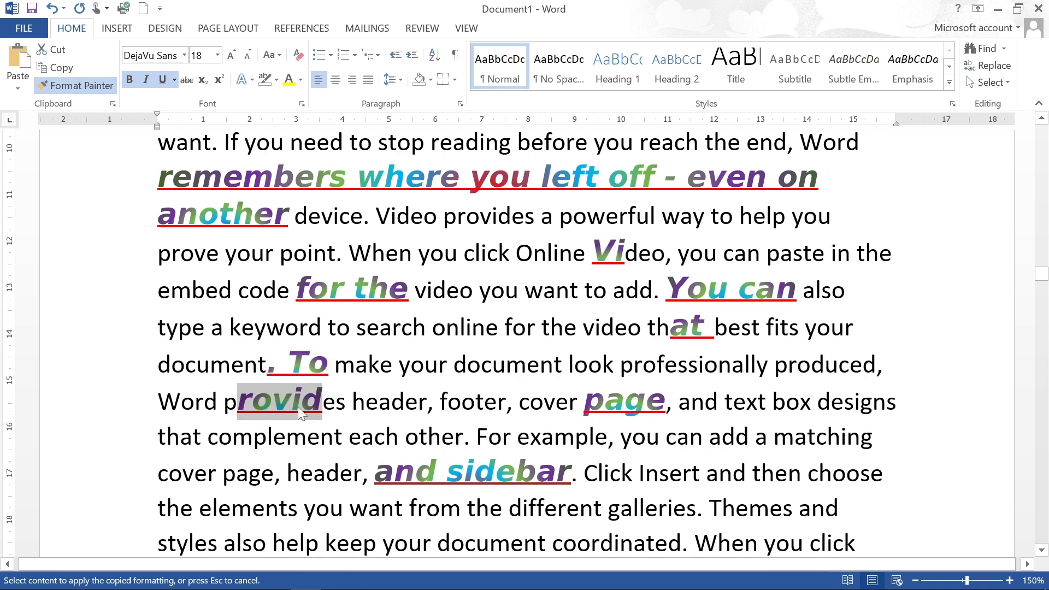
drag(425, 364, 455, 364)
drag(454, 327, 543, 327)
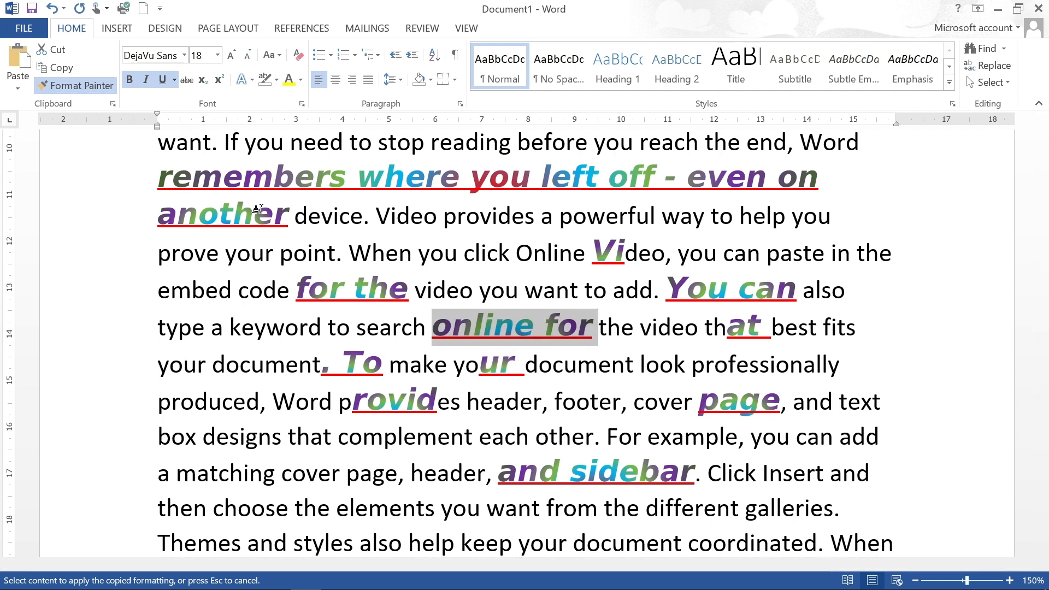
key(Escape)
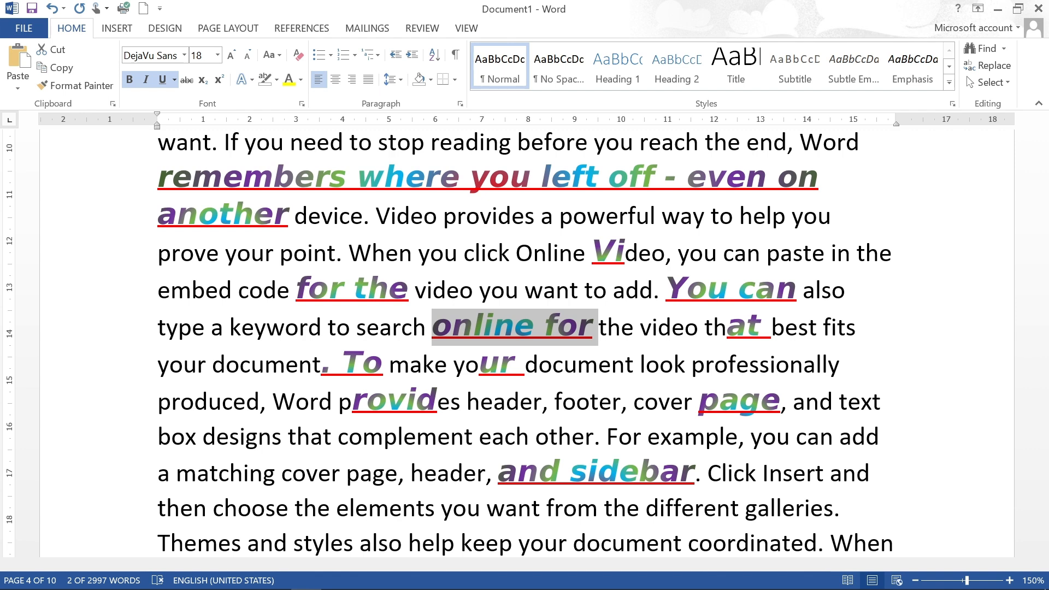
Copy the formatting of "remembers where" with Format Painter onto "next to it. When" in the preceding paragraph and deselect the text
scroll(525, 344, up, 1)
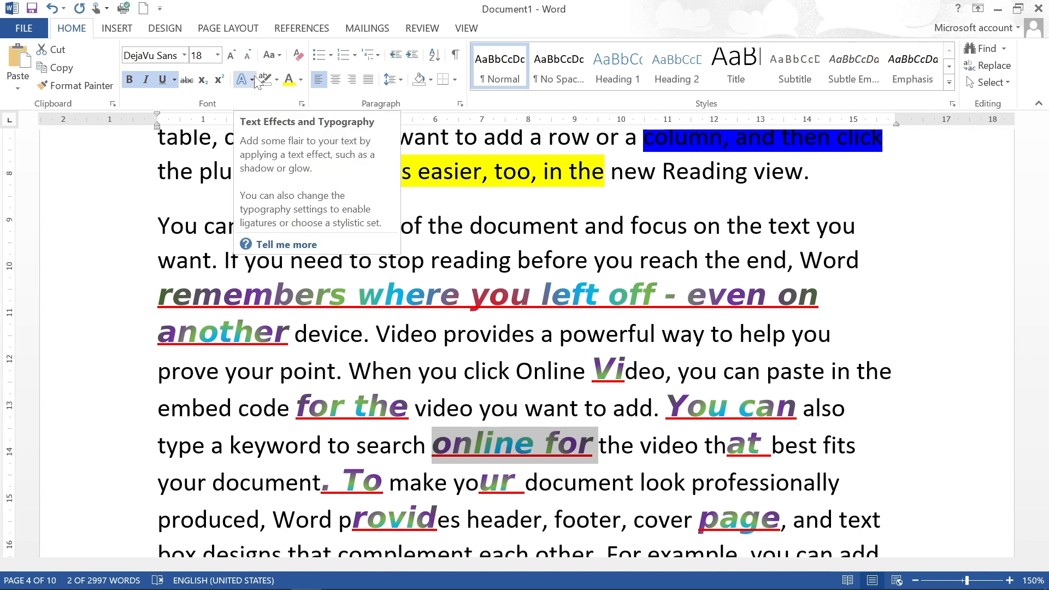
click(76, 92)
click(407, 301)
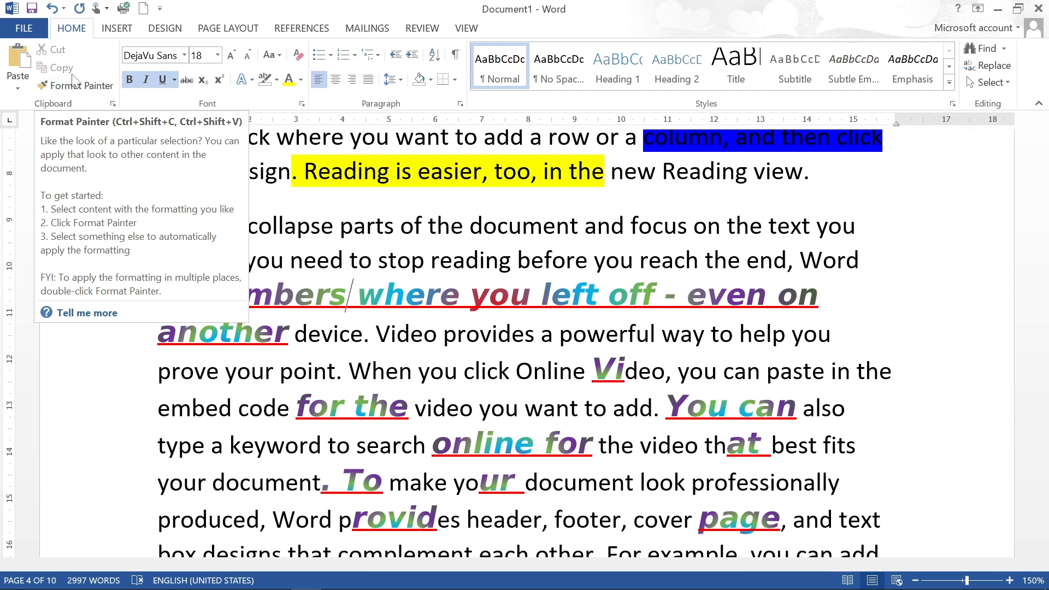
click(71, 91)
click(69, 92)
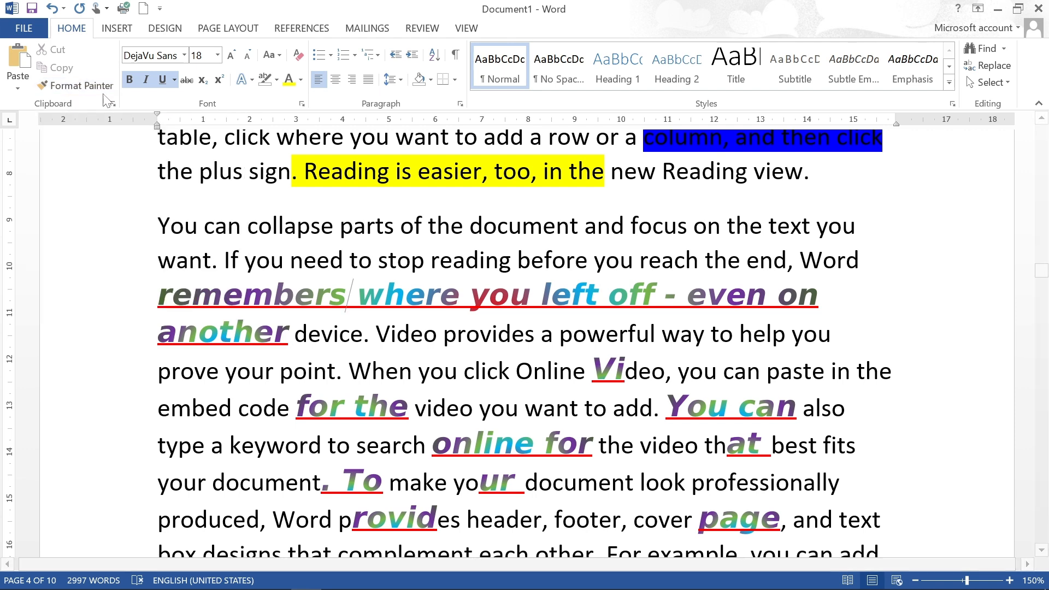
scroll(286, 164, up, 3)
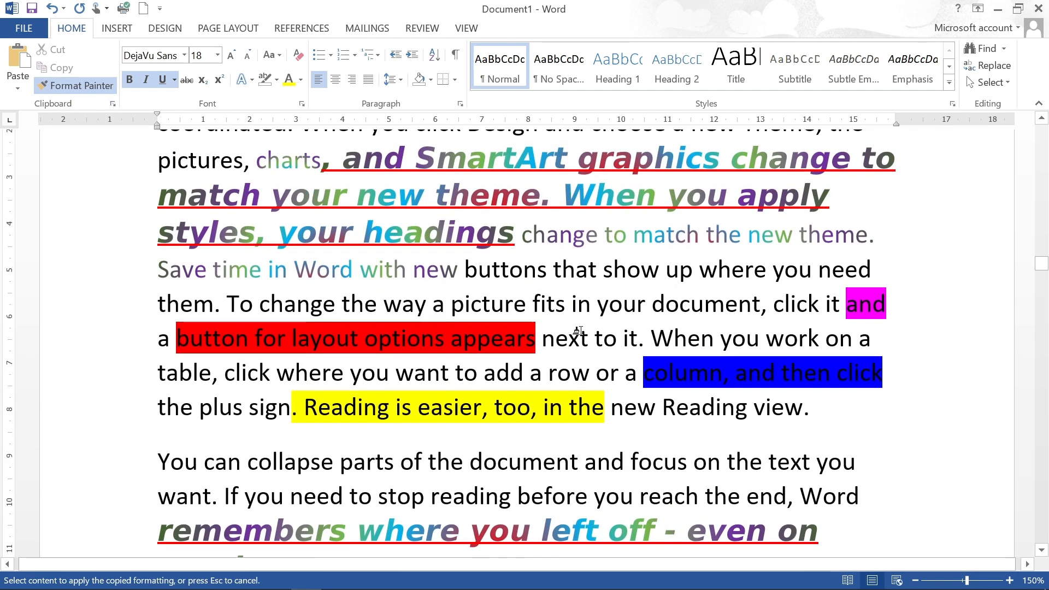
drag(542, 339, 713, 338)
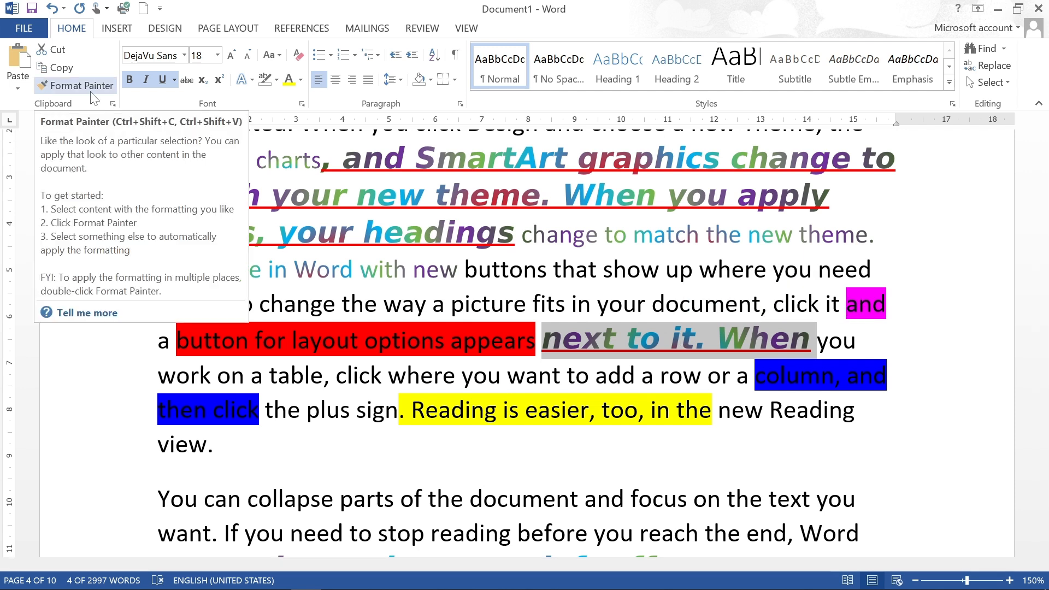
click(393, 270)
Clear all formatting from ", charts, and SmartArt graphics change to match your new theme. When" and deselect it
scroll(418, 356, down, 10)
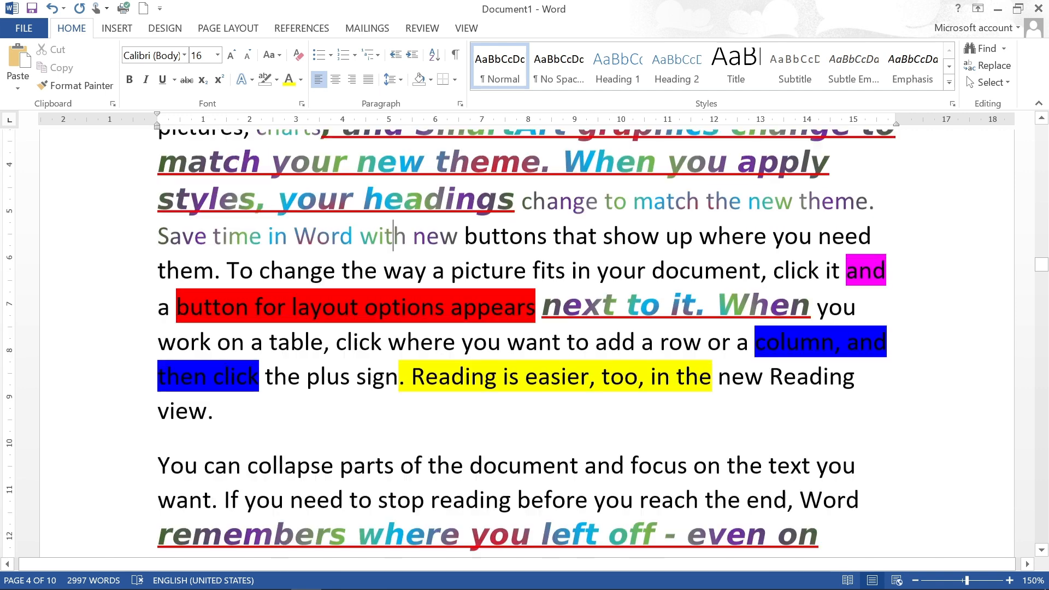
click(417, 356)
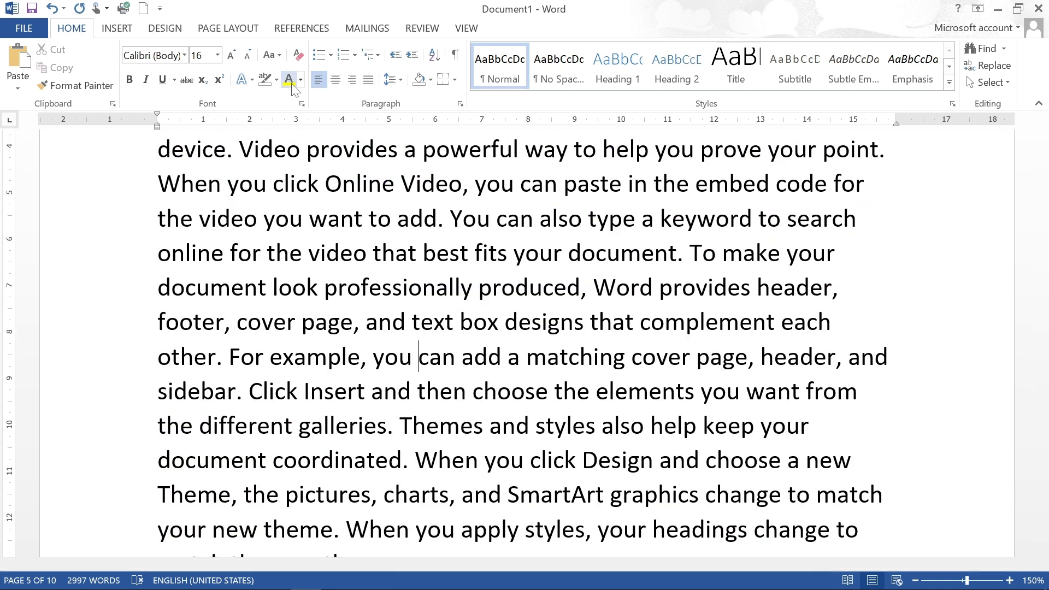
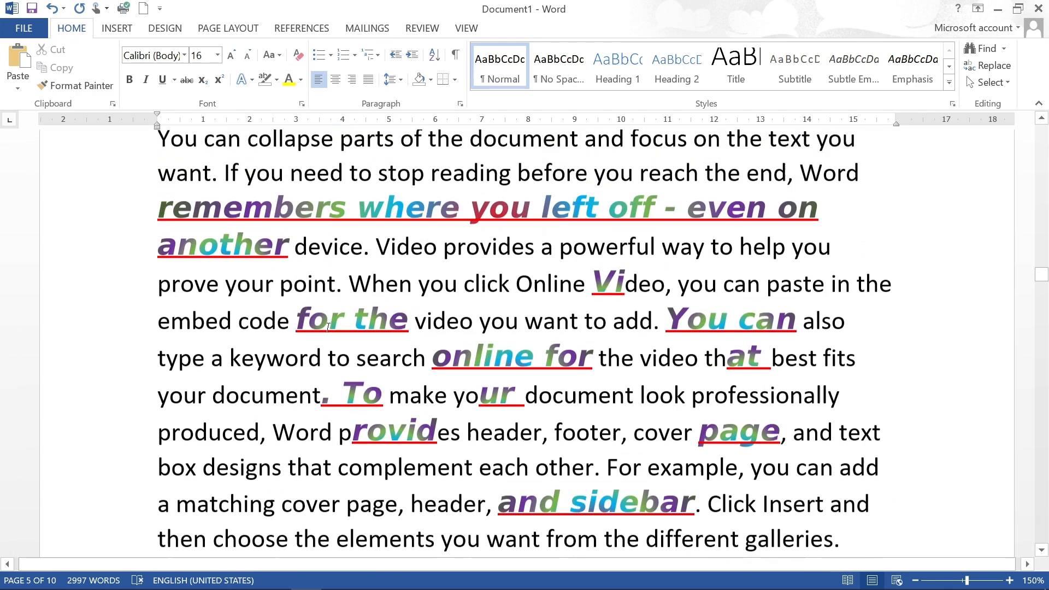
scroll(327, 326, up, 5)
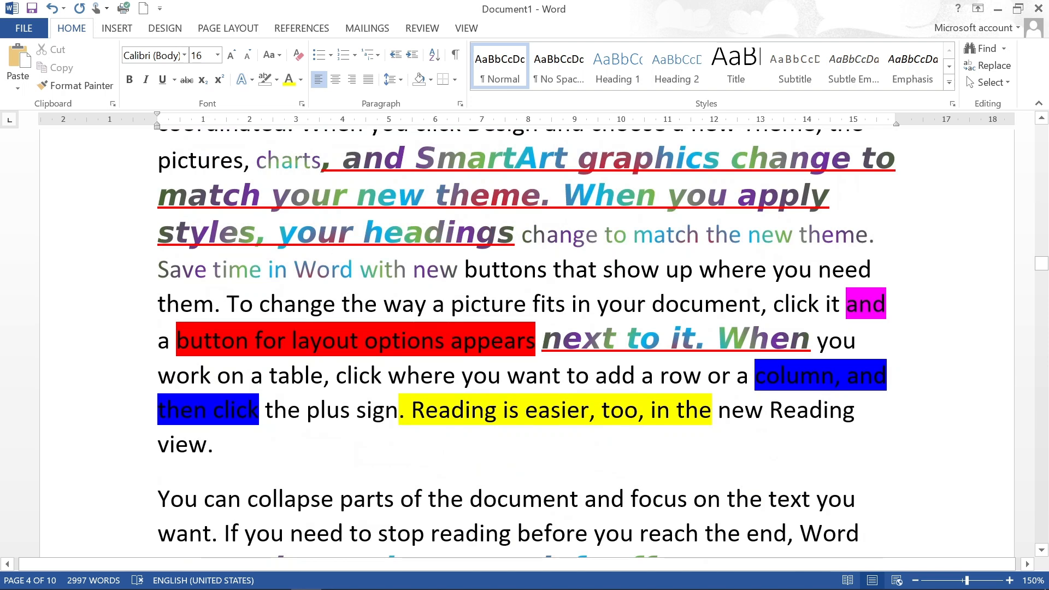
scroll(525, 343, up, 3)
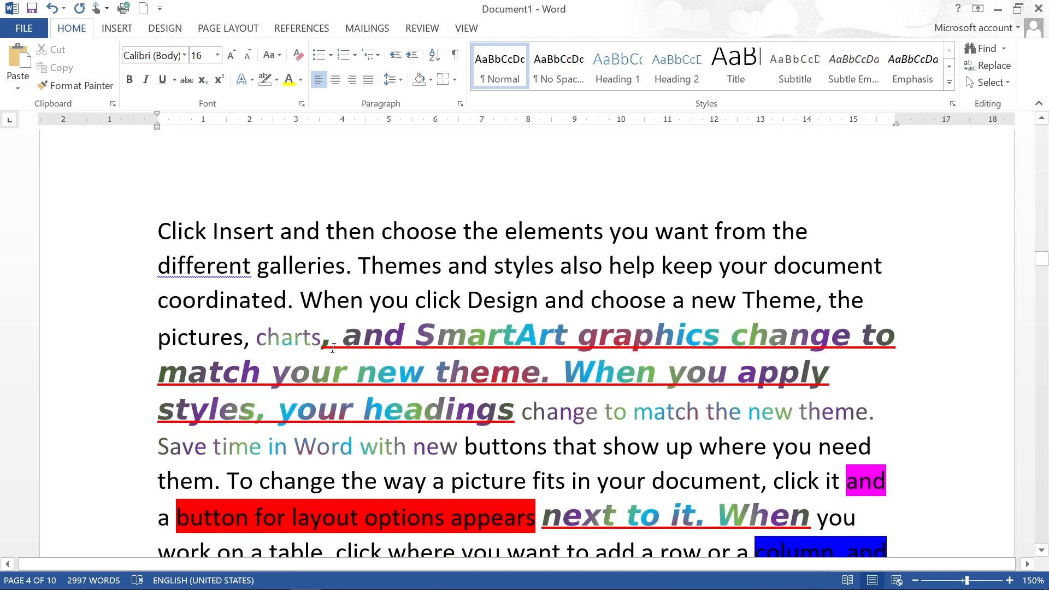
drag(246, 336, 666, 375)
click(298, 55)
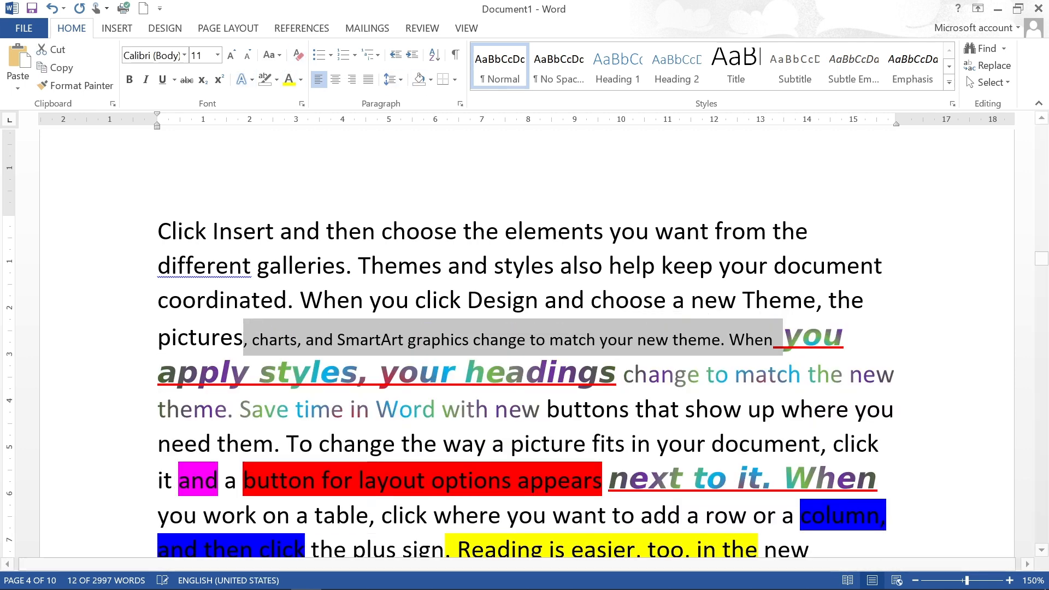
click(439, 300)
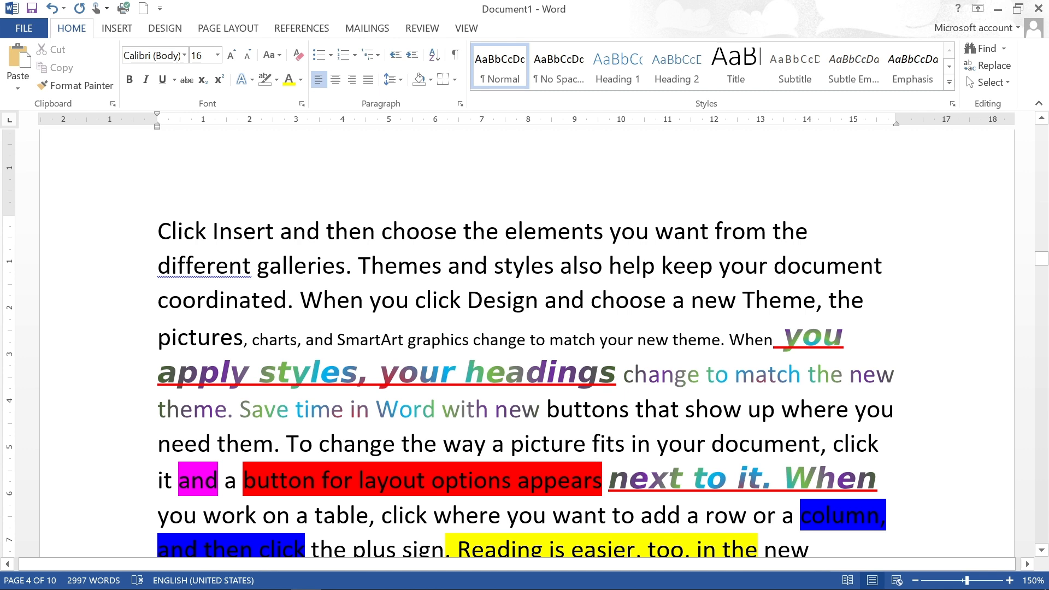
Clear all formatting from the words "styles, your headings"
click(417, 340)
drag(260, 375, 516, 381)
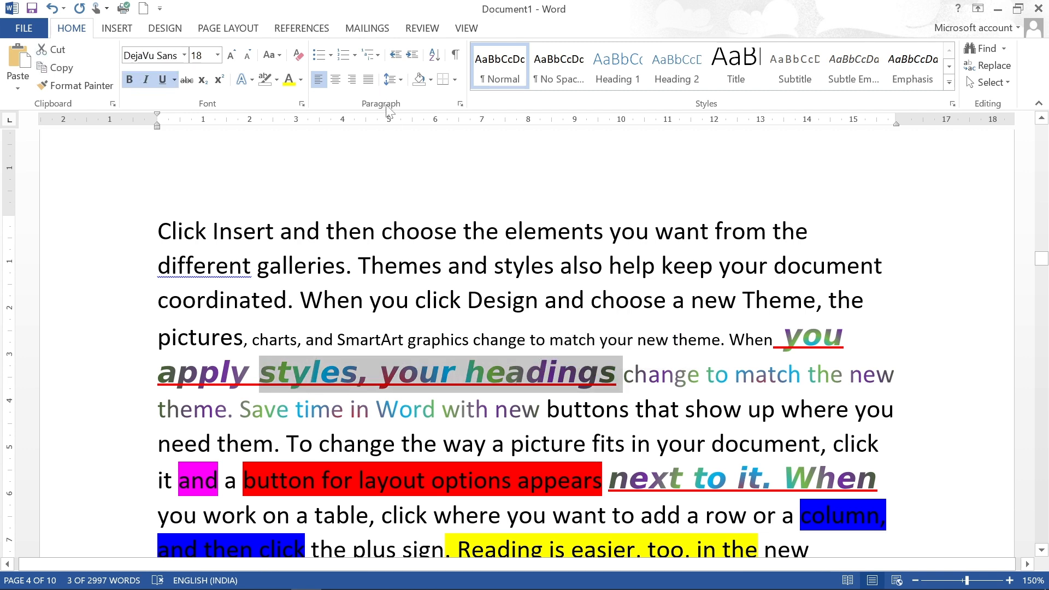
click(299, 56)
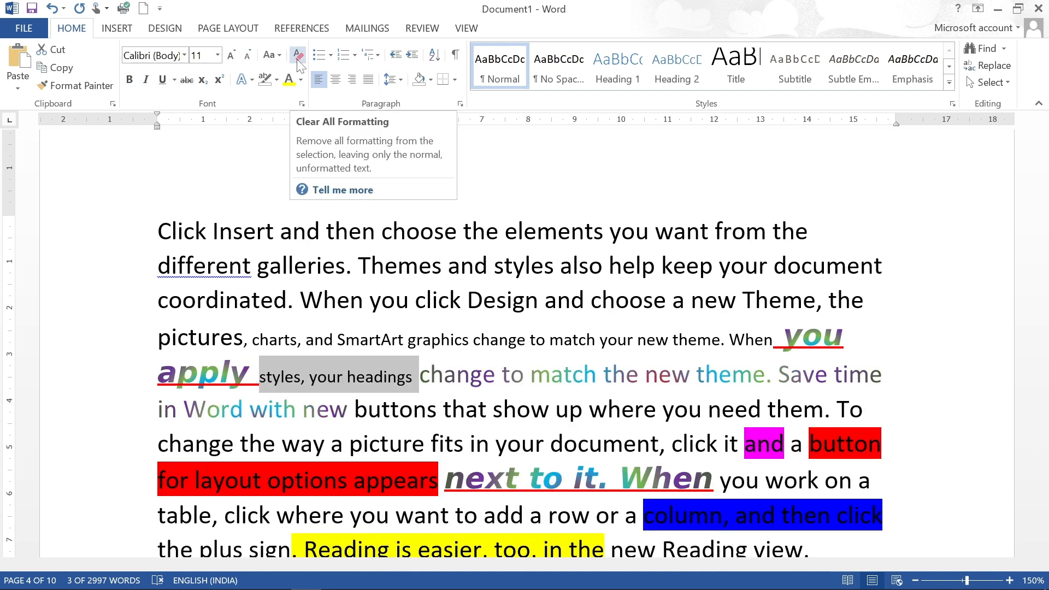
Clear all formatting from the text from "theme. When" through "Save time", and undo the clearing
drag(880, 376, 692, 342)
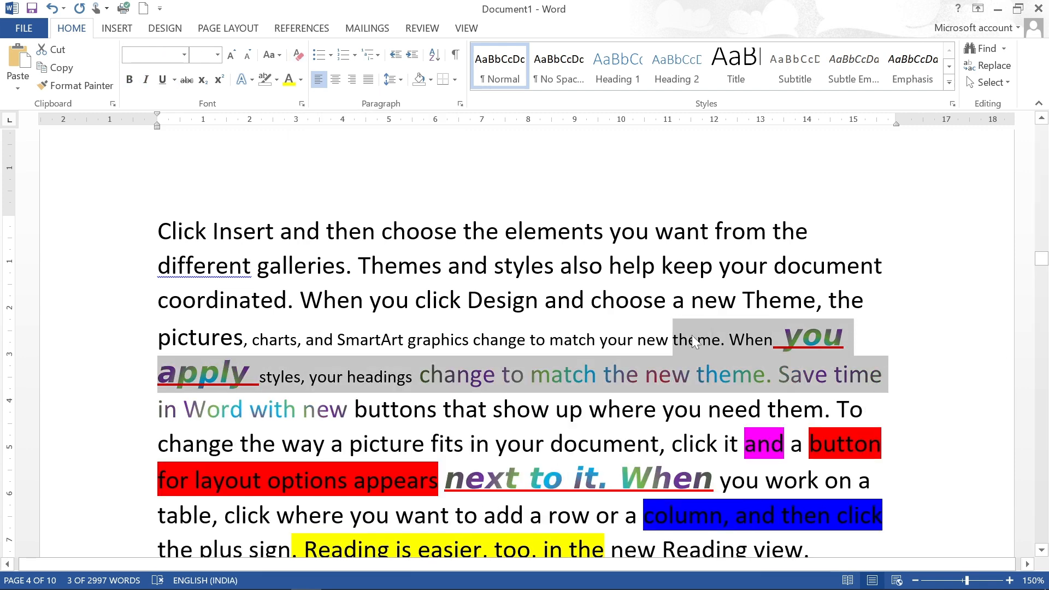
click(298, 57)
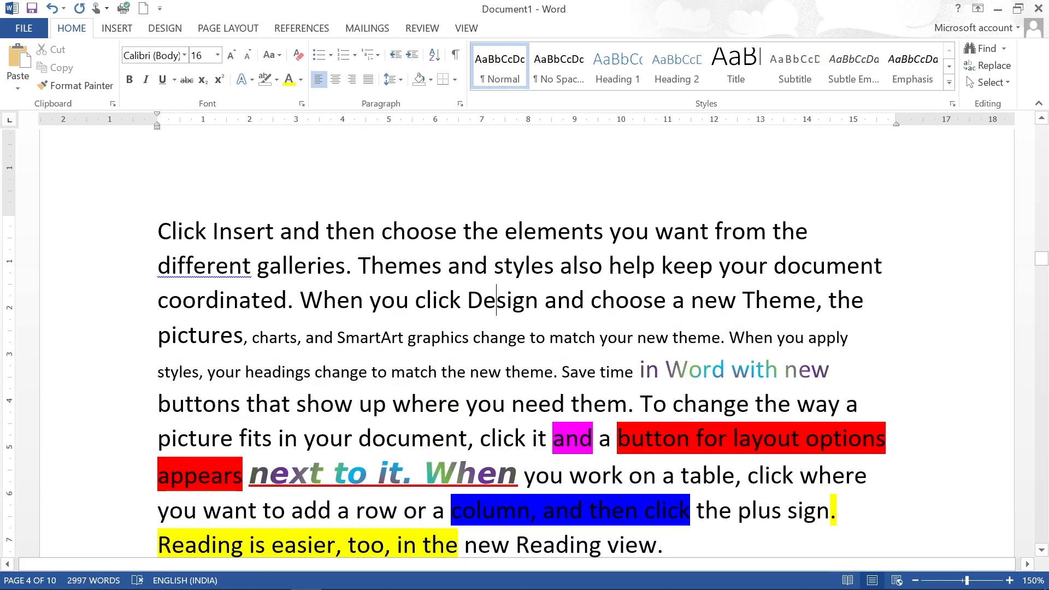
key(ctrl+z)
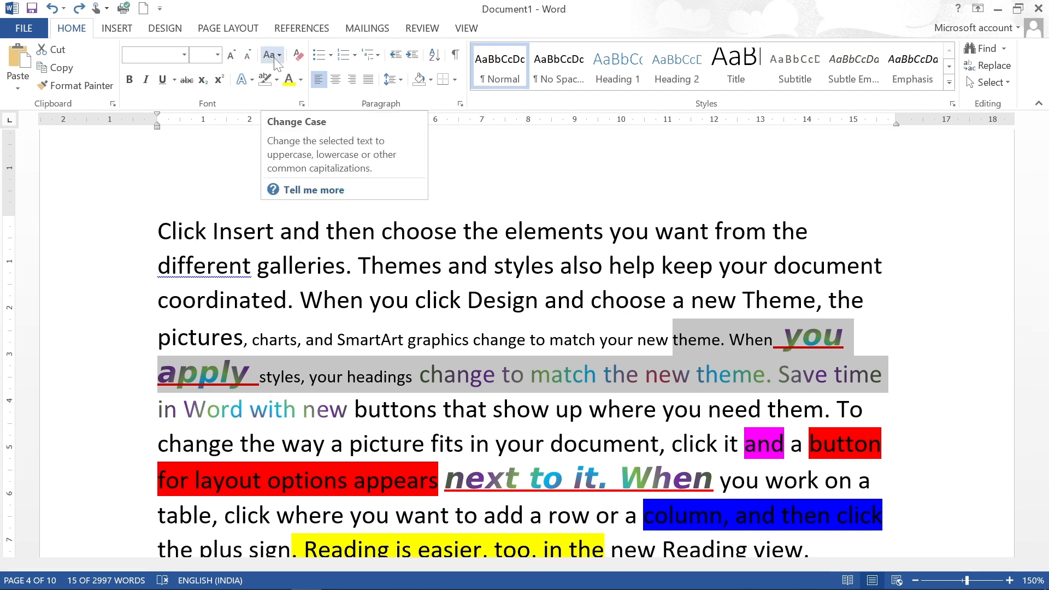
scroll(525, 339, down, 15)
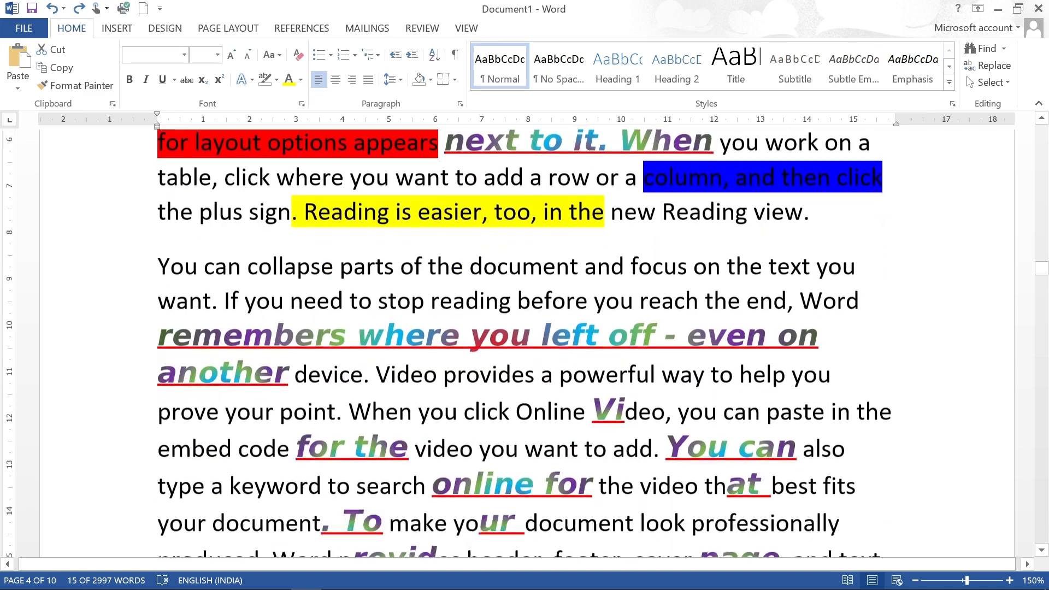
scroll(524, 339, down, 4)
scroll(525, 339, up, 5)
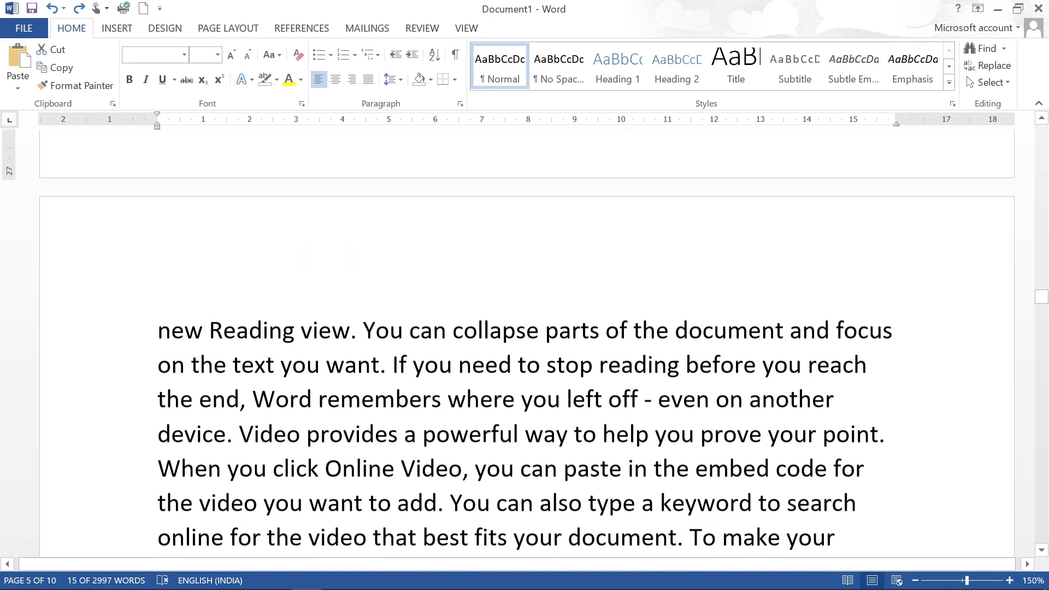
scroll(524, 338, down, 3)
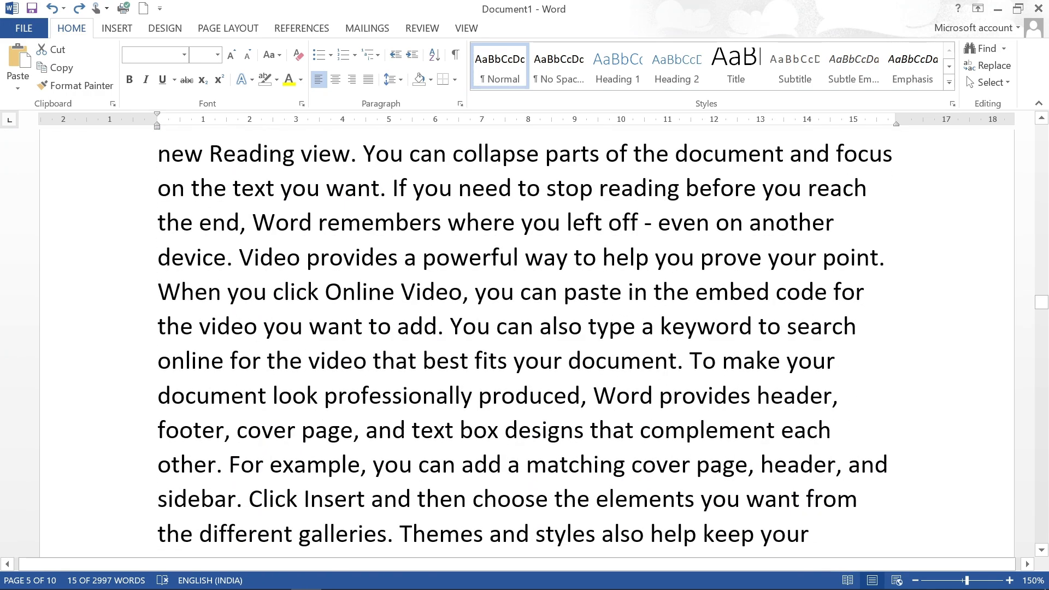
Select the eleven lines from "new Reading view" through "elements you want from" and change them to lowercase
key(shift+Down)
key(shift+Down)
key(shift+Down)
key(shift+Down)
key(shift+Down)
key(shift+Down)
key(shift+Down)
key(shift+Down)
key(shift+Down)
key(shift+Down)
key(shift+Down)
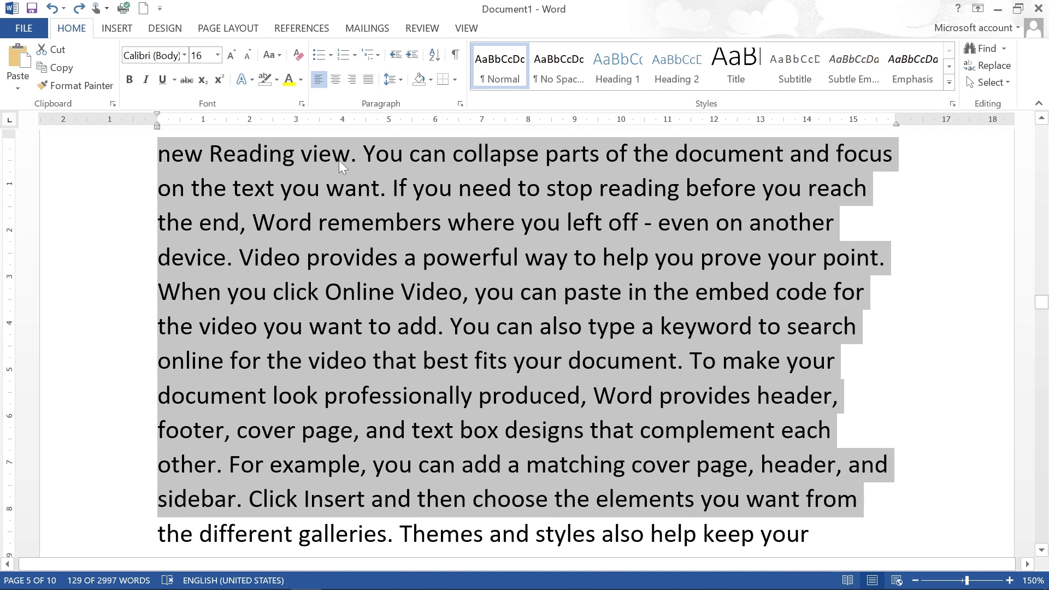
click(266, 66)
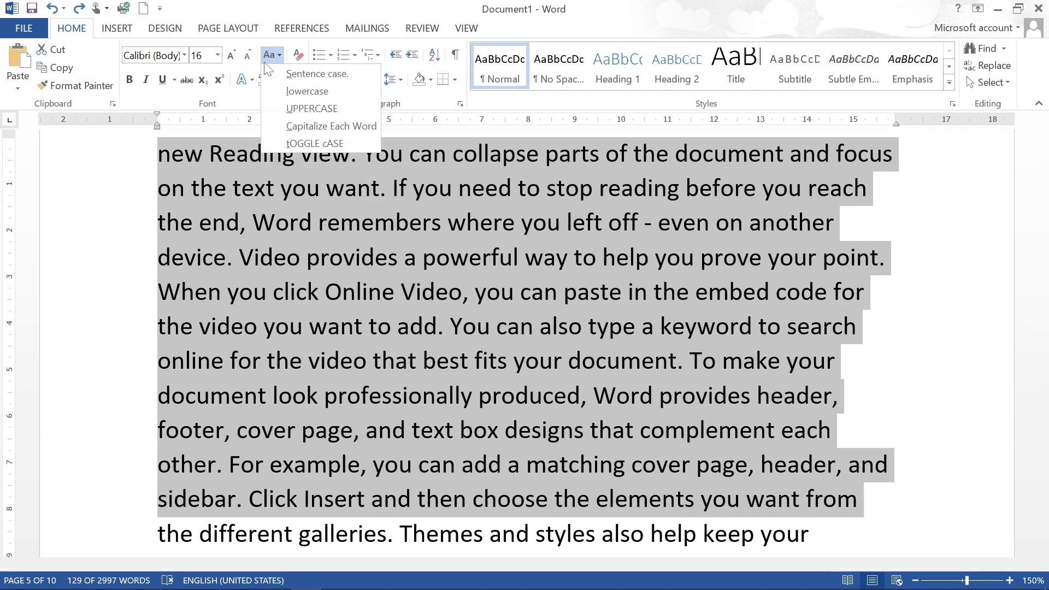
click(301, 79)
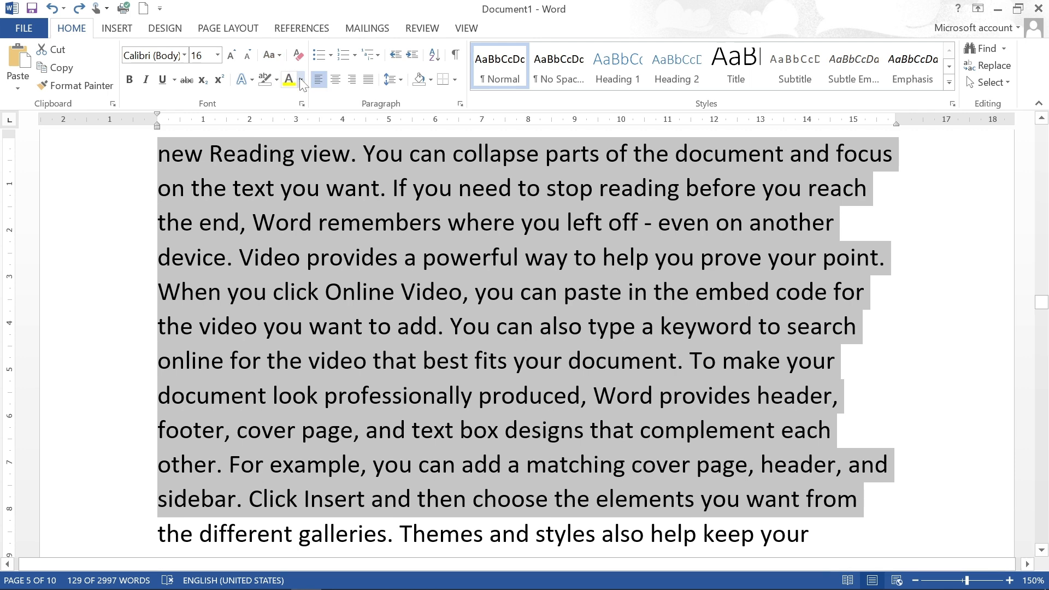
click(269, 55)
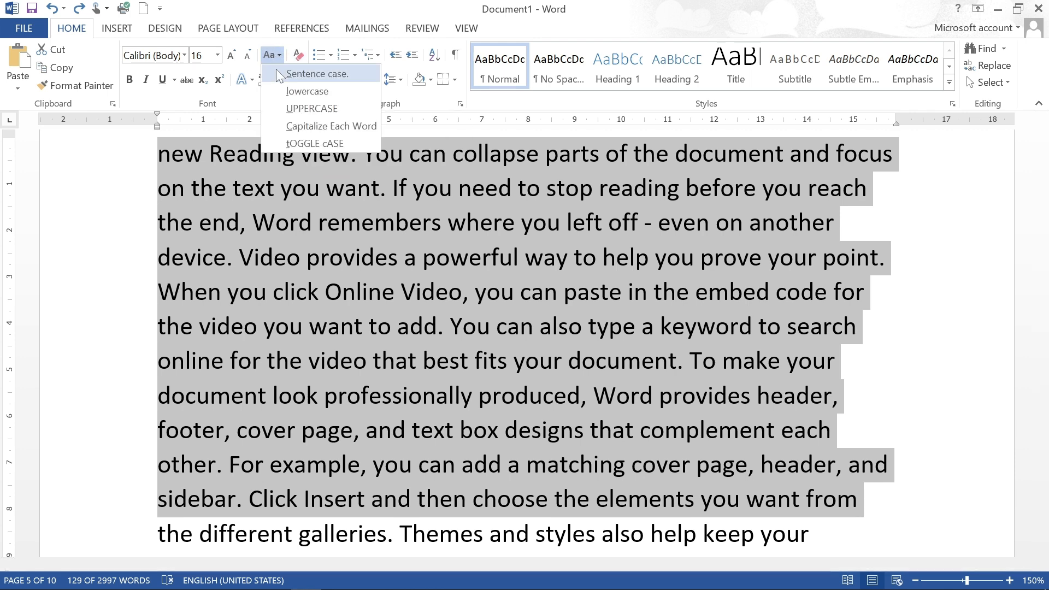
click(277, 69)
click(270, 55)
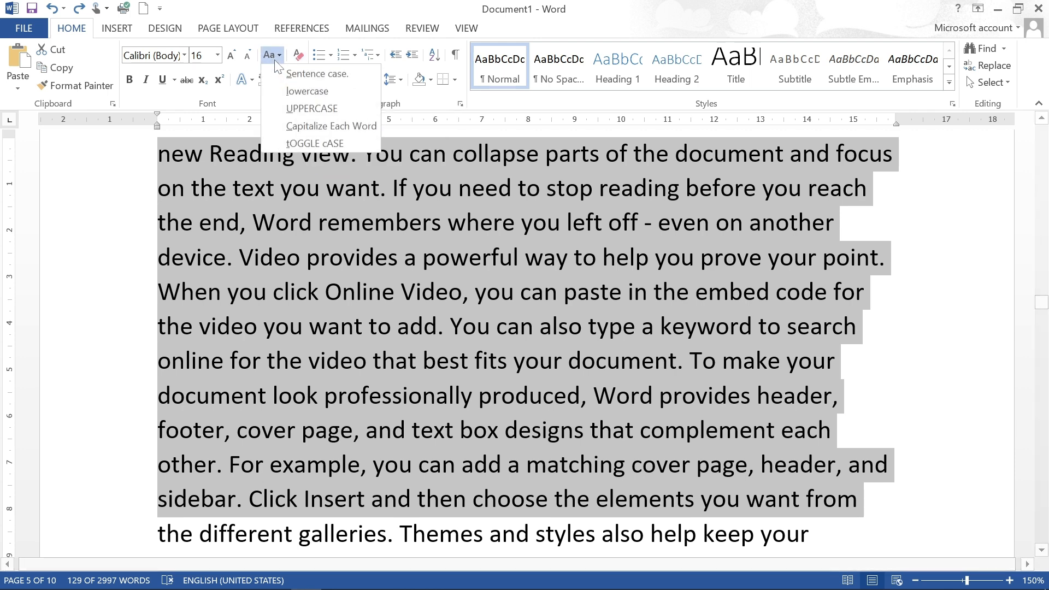
click(284, 90)
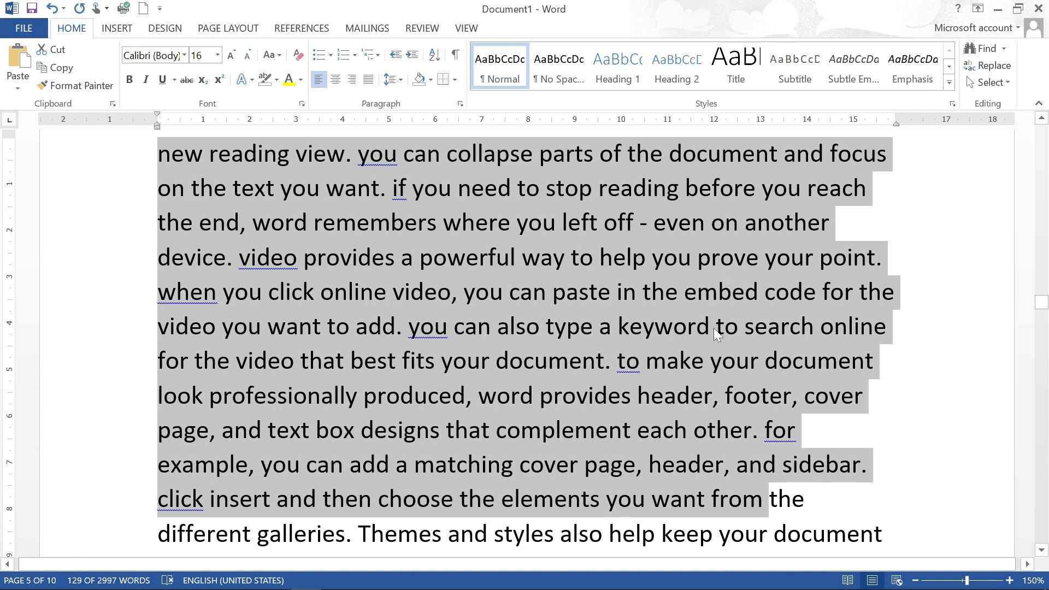
Change the case of the selected lines to UPPERCASE and after that to Capitalize Each Word
click(277, 56)
click(311, 109)
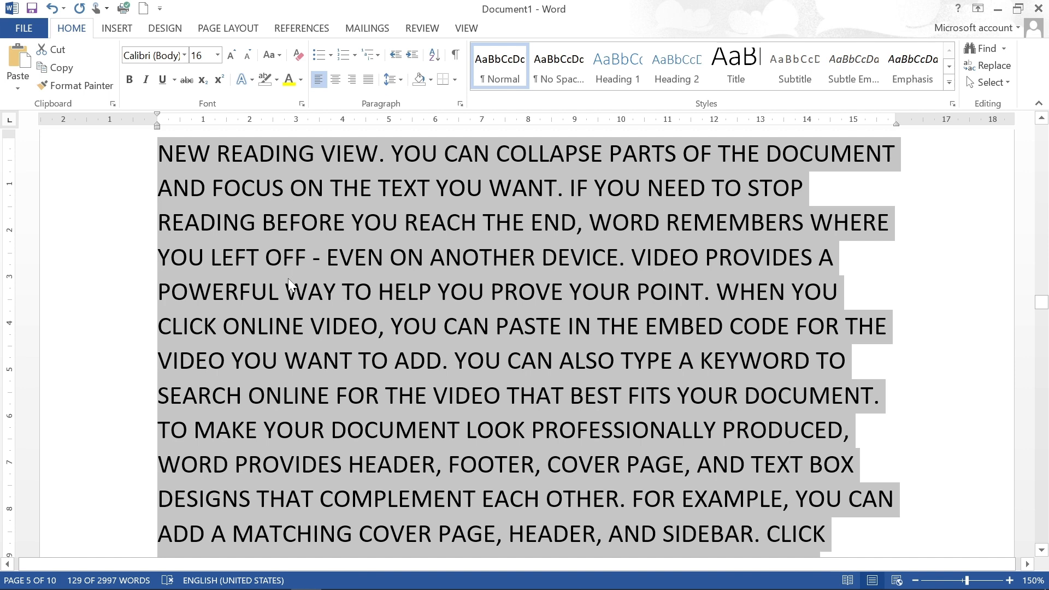
click(273, 57)
click(303, 125)
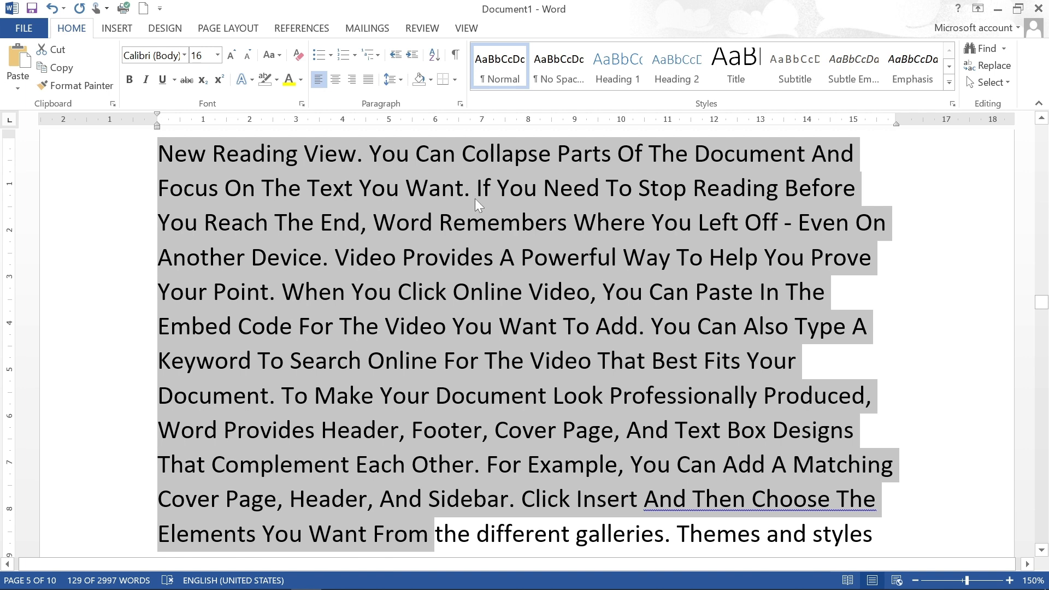
Apply tOGGLE cASE to the selected lines and leave the case options without another change
click(271, 57)
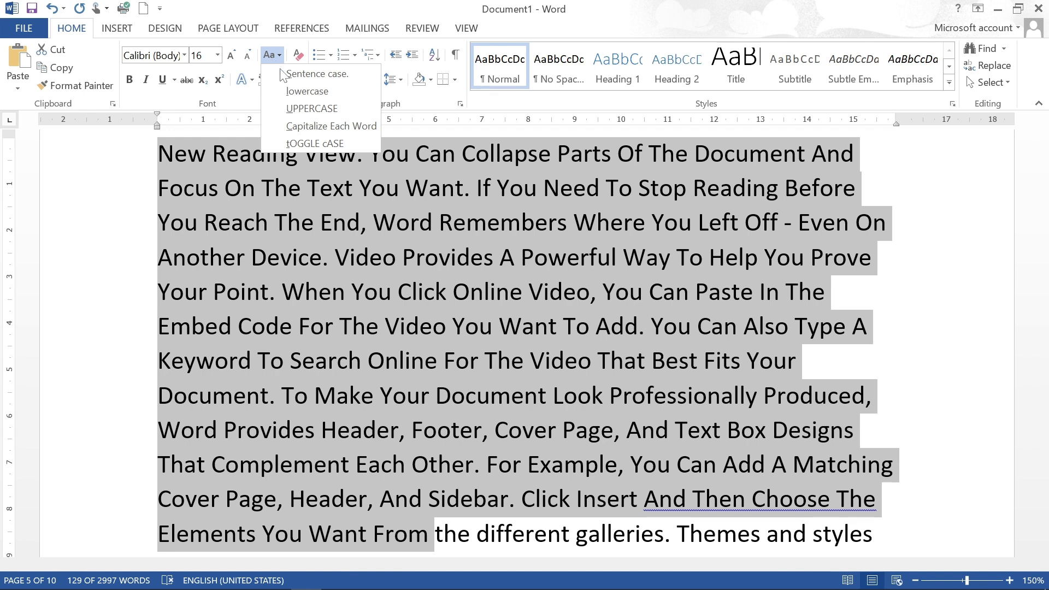
click(306, 144)
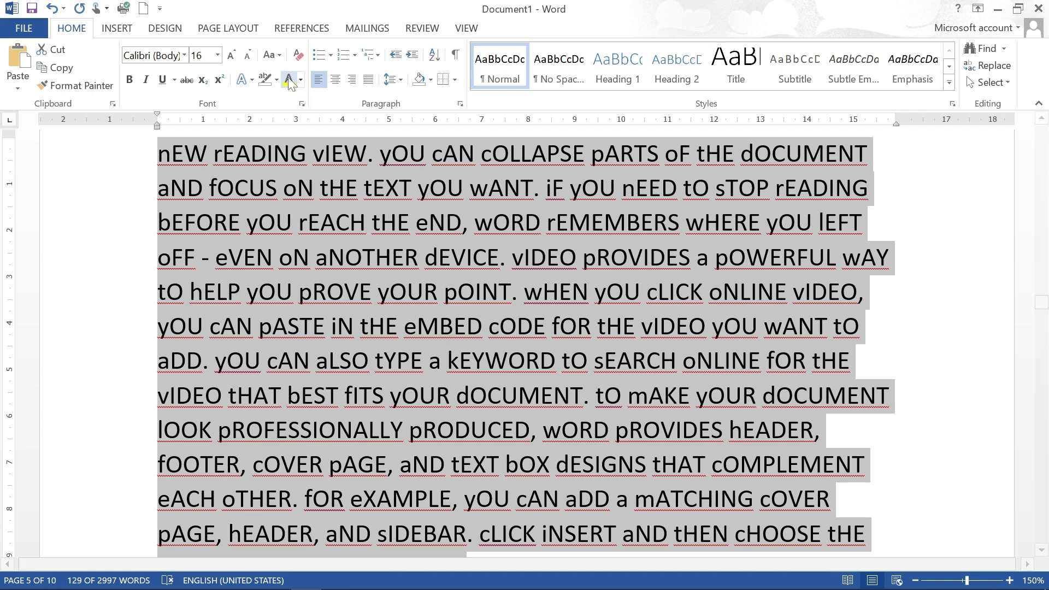
click(276, 59)
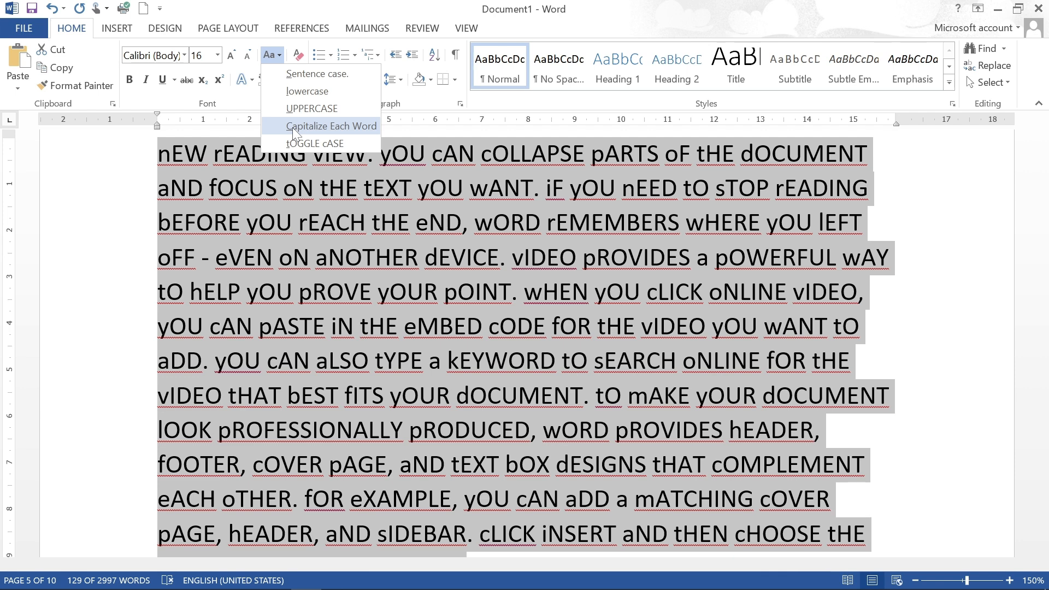
click(306, 207)
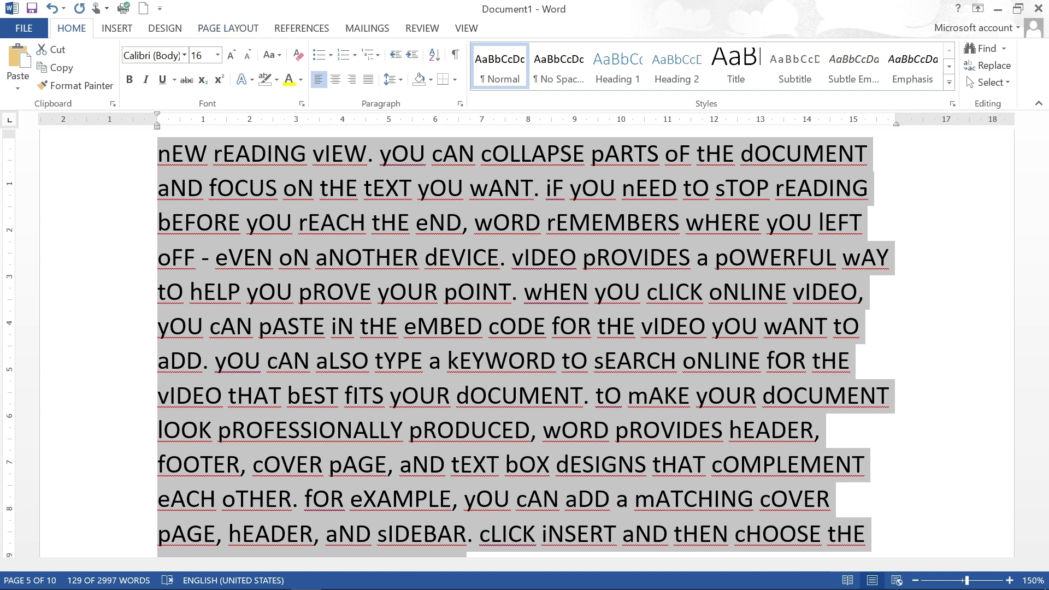
Copy the formatted text from "remembers where you left off" through "You can" in the paragraph beginning "You can collapse"
scroll(388, 311, up, 4)
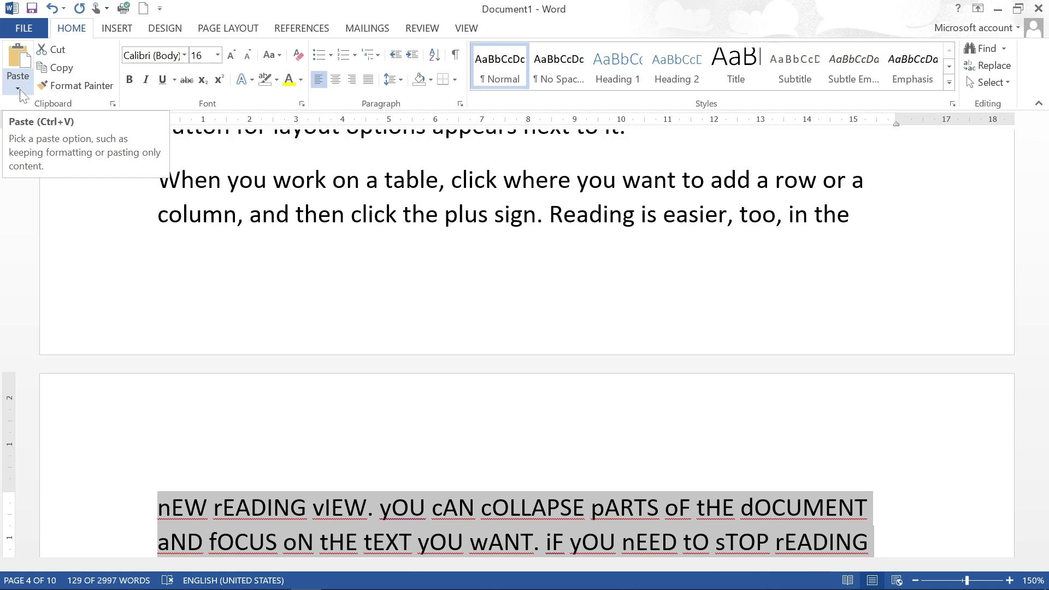
scroll(368, 477, up, 10)
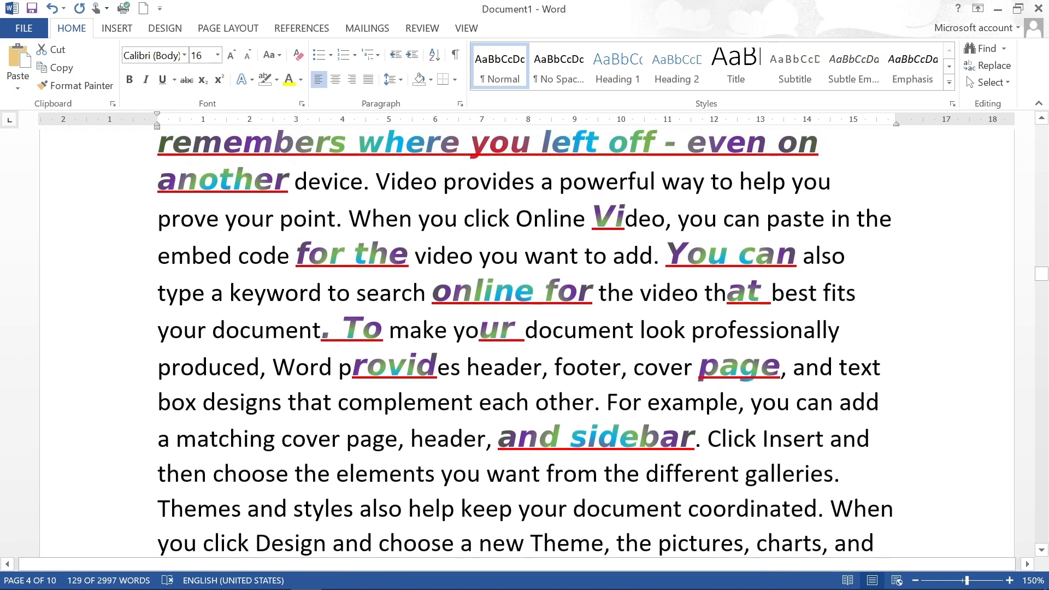
drag(238, 255, 657, 368)
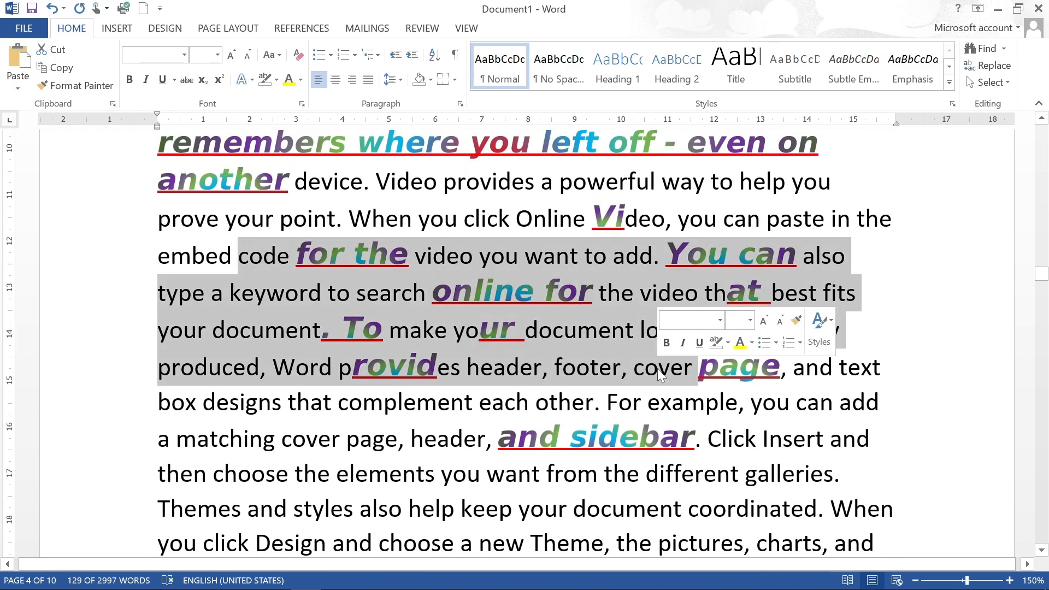
scroll(641, 355, up, 5)
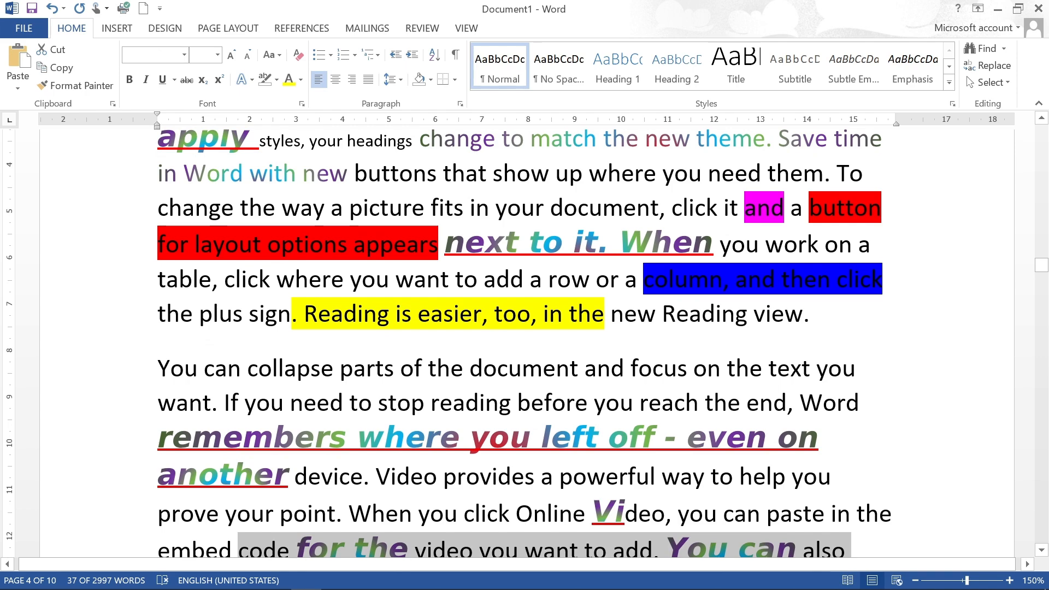
drag(159, 439, 781, 132)
key(super+c)
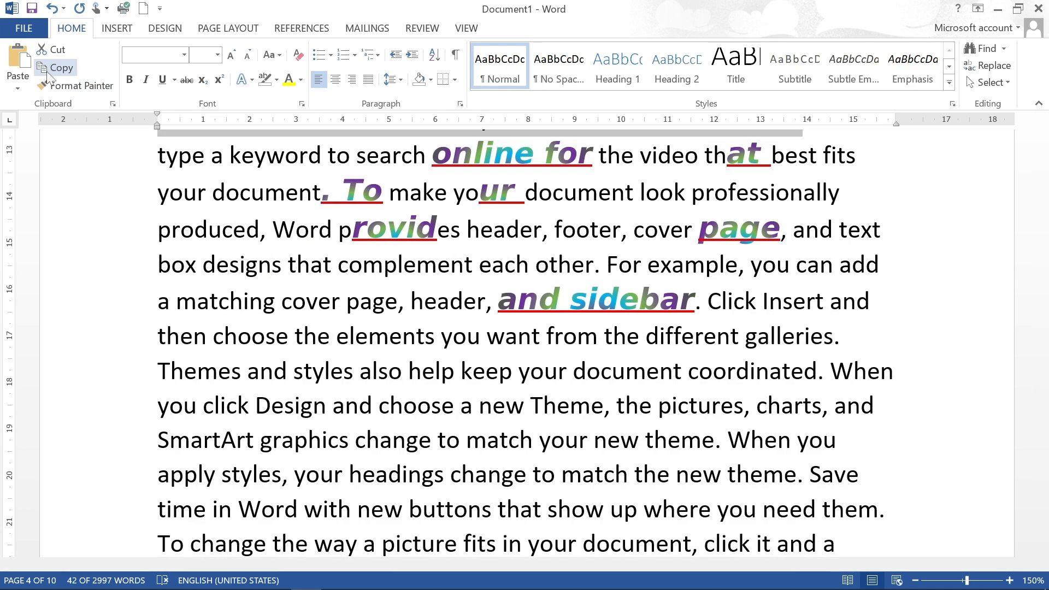
Start a new page before "When you work on a table" and paste the copied passage there with Keep Text Only
scroll(526, 343, down, 9)
scroll(526, 343, up, 3)
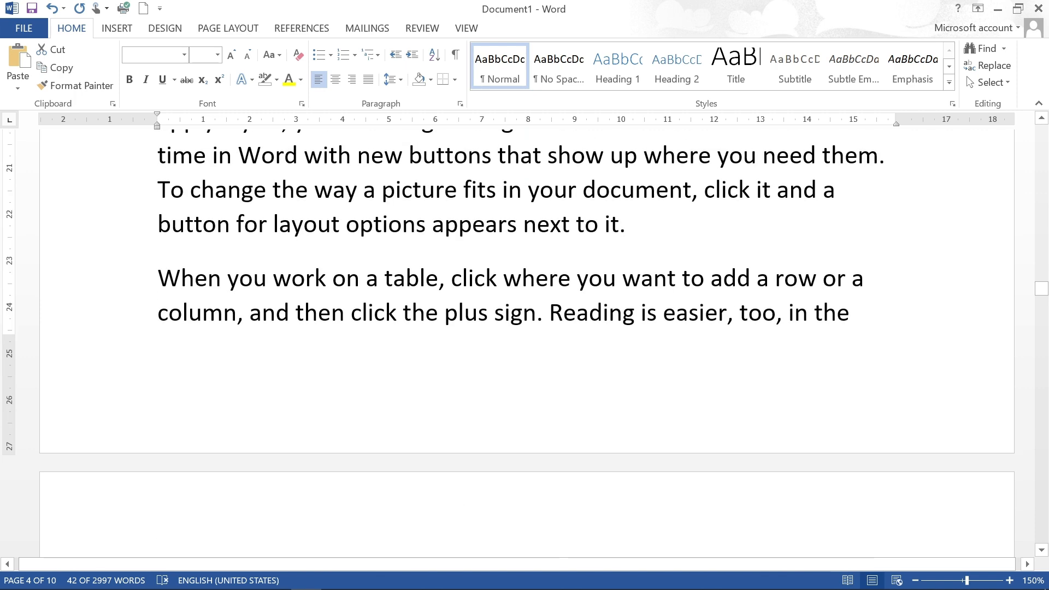
key(ctrl+Return)
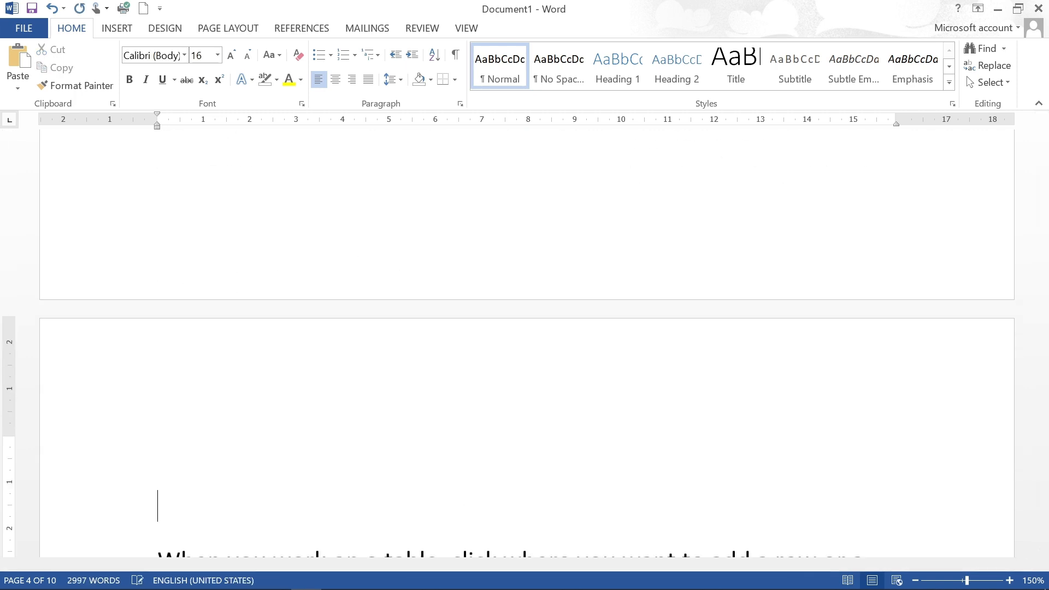
click(17, 83)
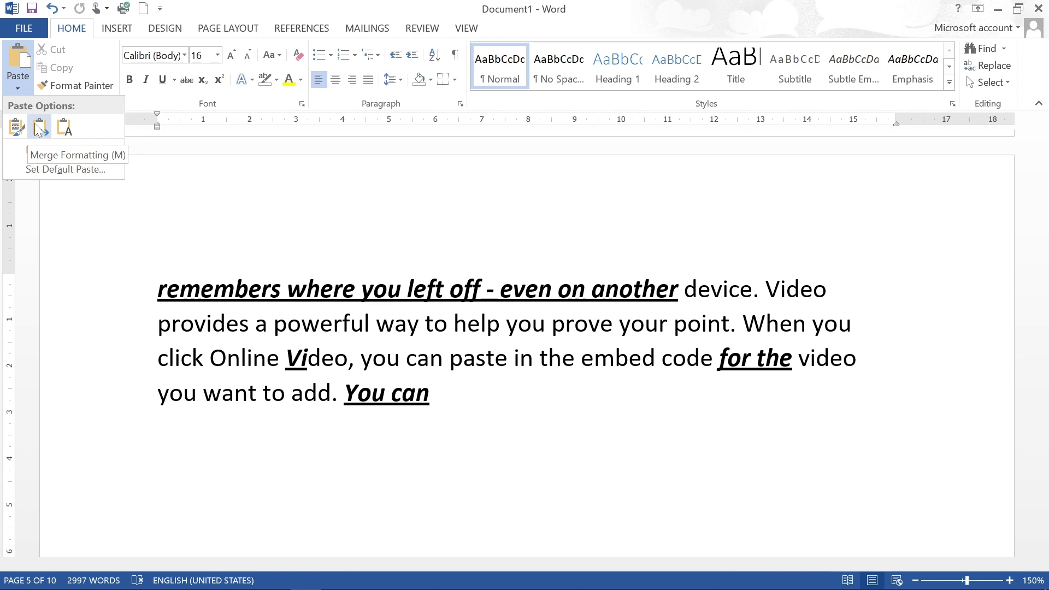
click(64, 132)
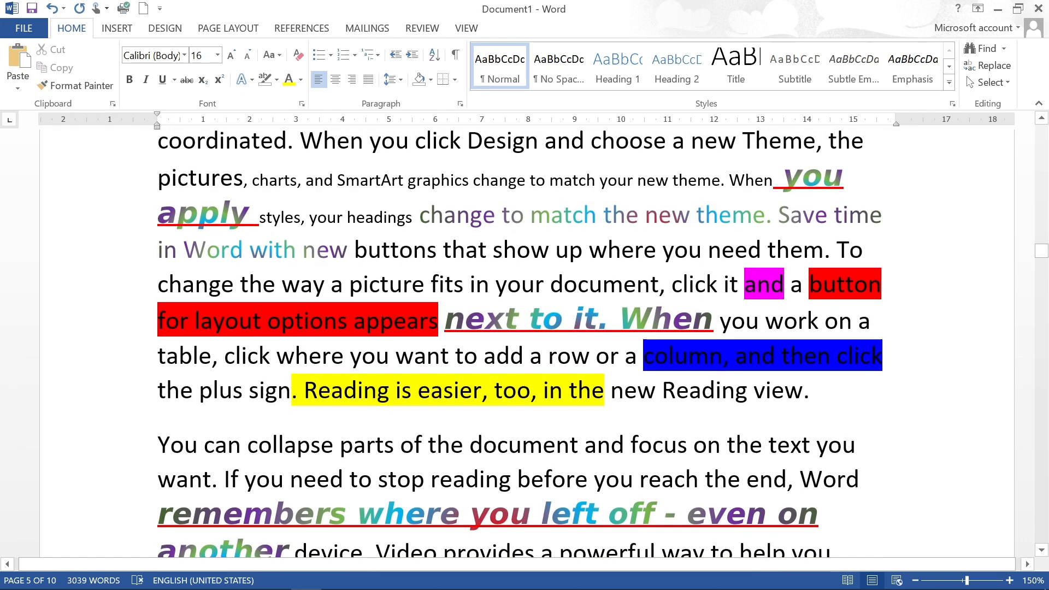
Copy the formatted text from "remembers where you left off" through "You can also"
scroll(625, 410, down, 3)
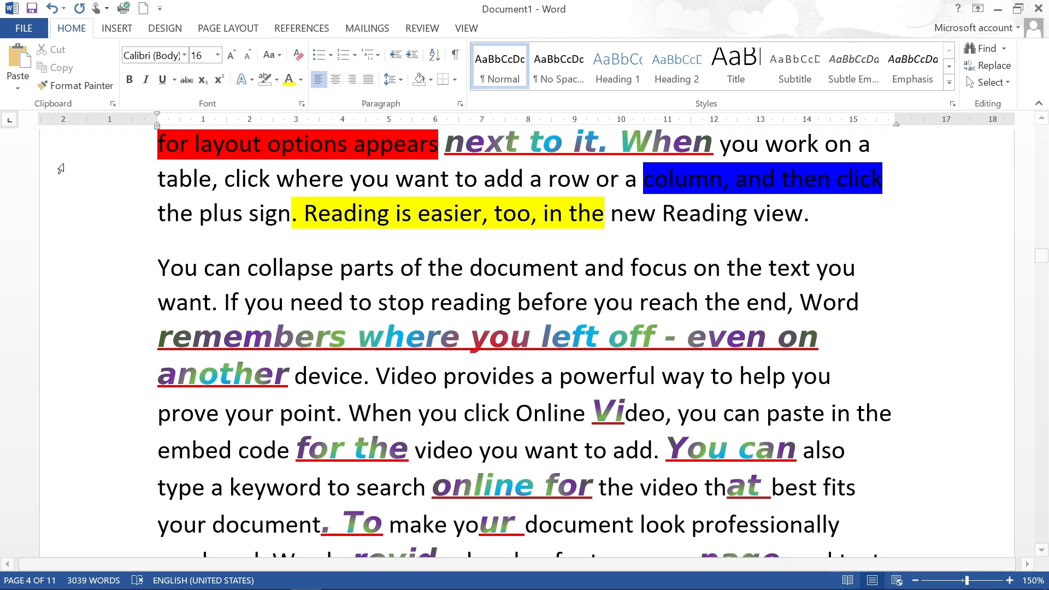
drag(158, 333, 849, 453)
key(super+c)
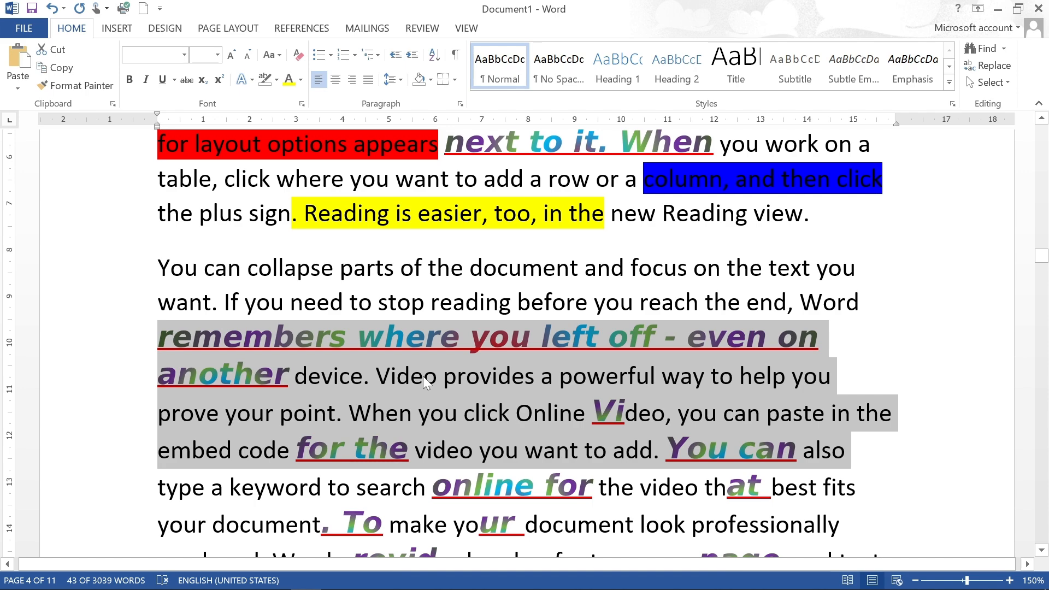
Add a new line after "button for layout options appears next to it." and paste the copied passage with Keep Text Only
scroll(423, 376, down, 3)
scroll(423, 376, down, 3)
scroll(422, 375, up, 2)
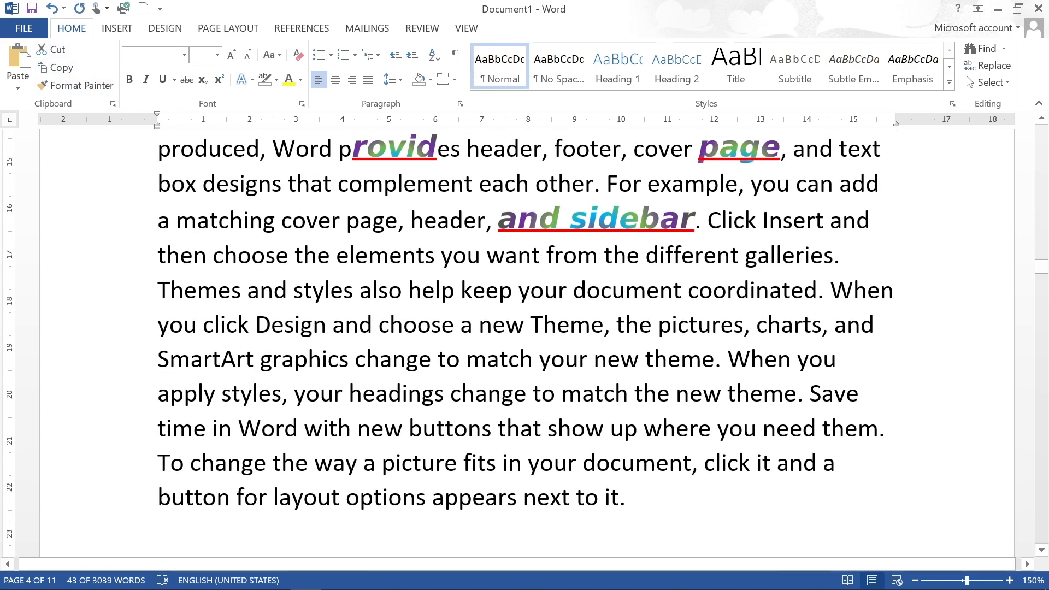
click(625, 497)
key(Return)
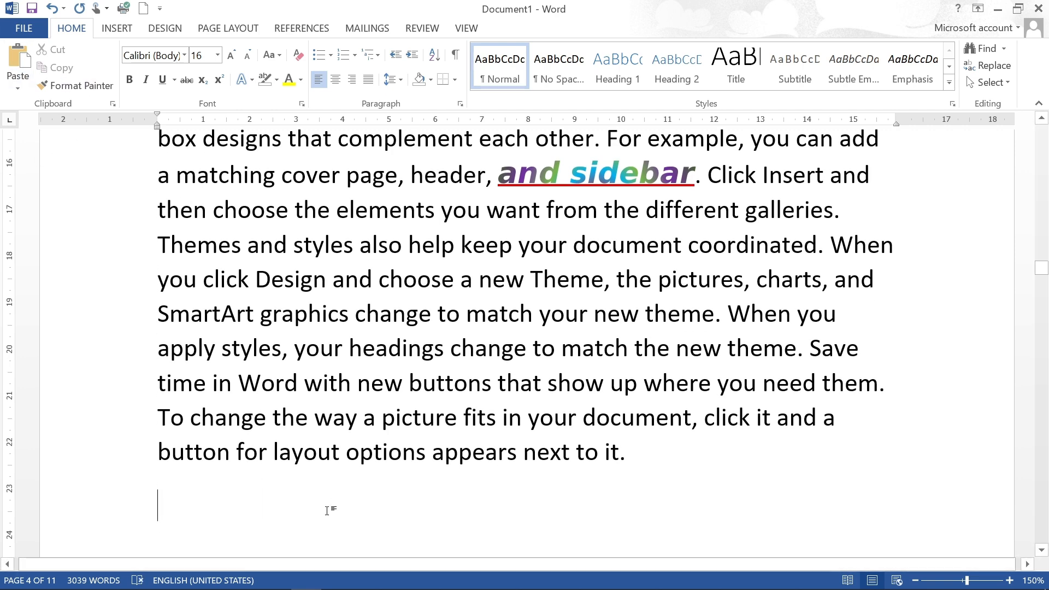
click(28, 87)
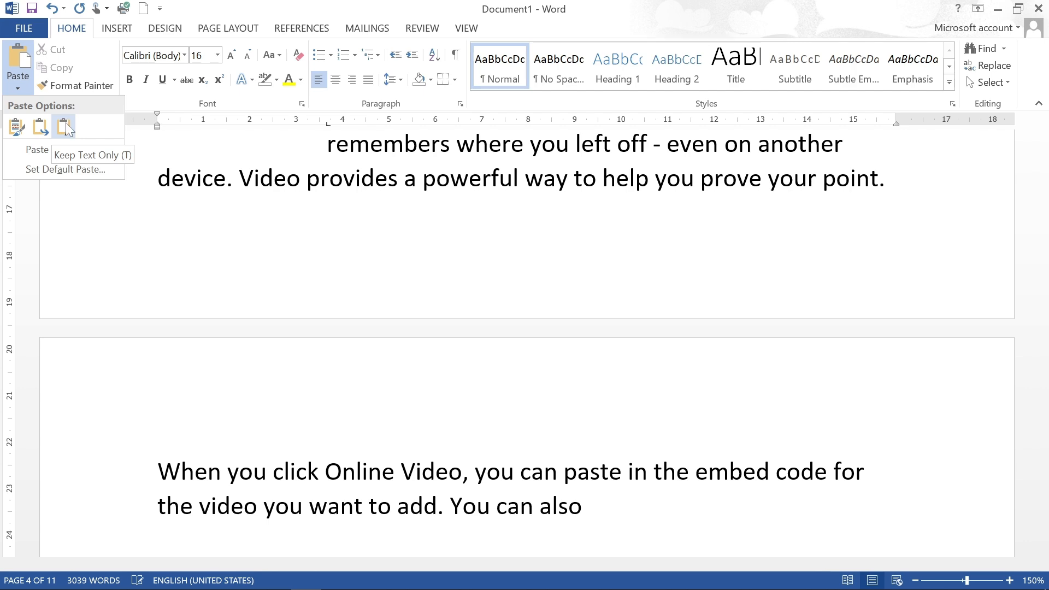
click(66, 123)
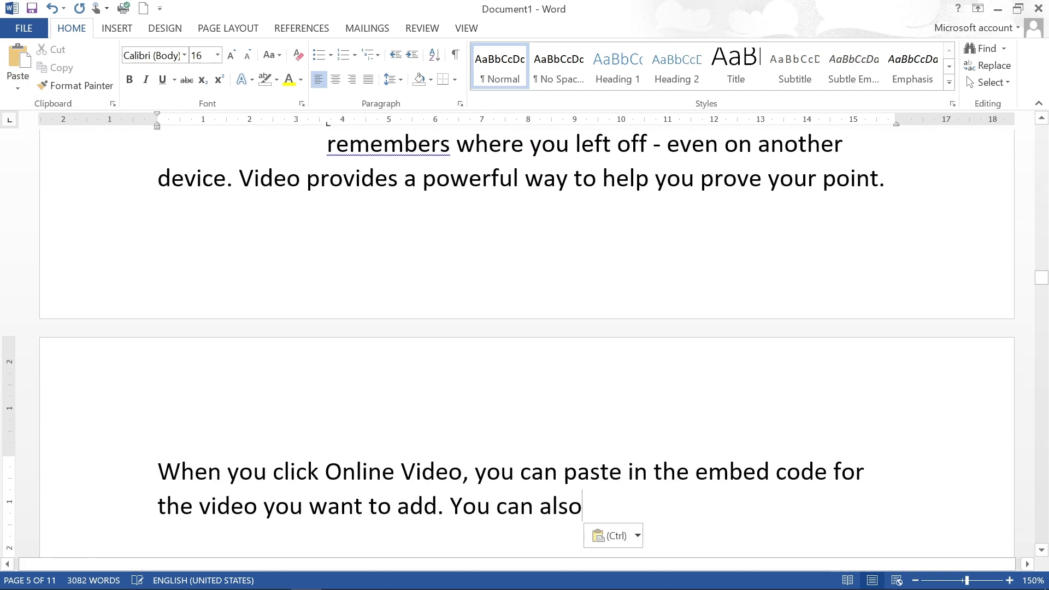
Paste the copied passage again after "You can also" through Paste Special as Formatted Text (RTF)
click(16, 88)
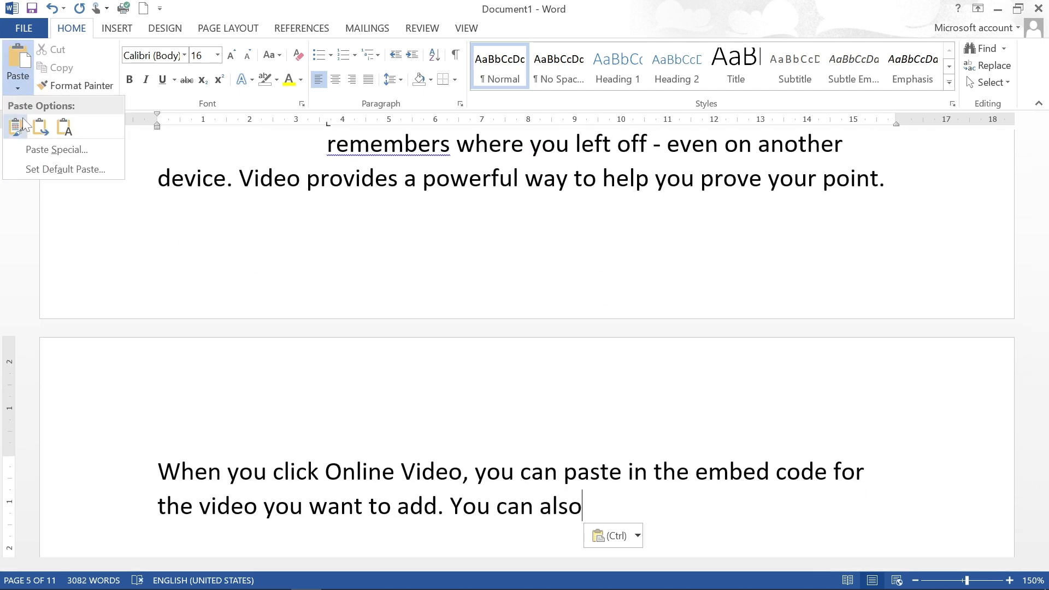
click(43, 152)
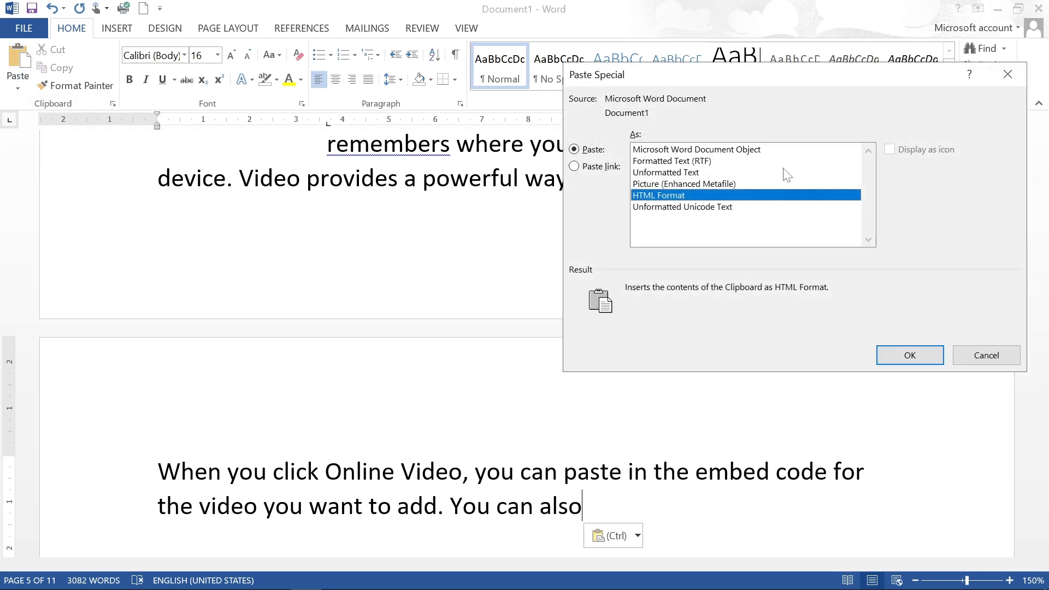
click(689, 150)
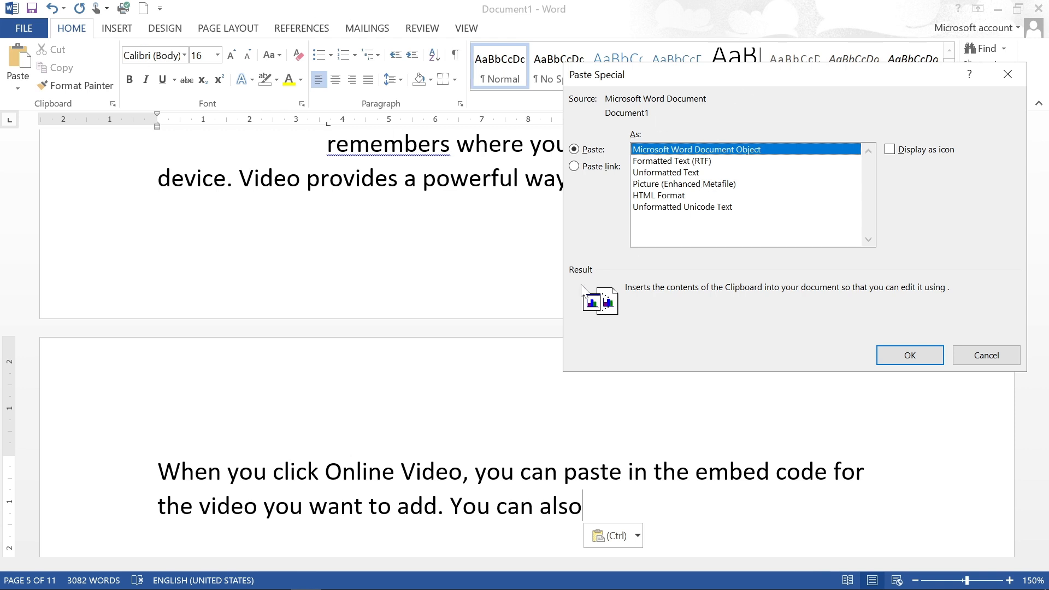
click(654, 162)
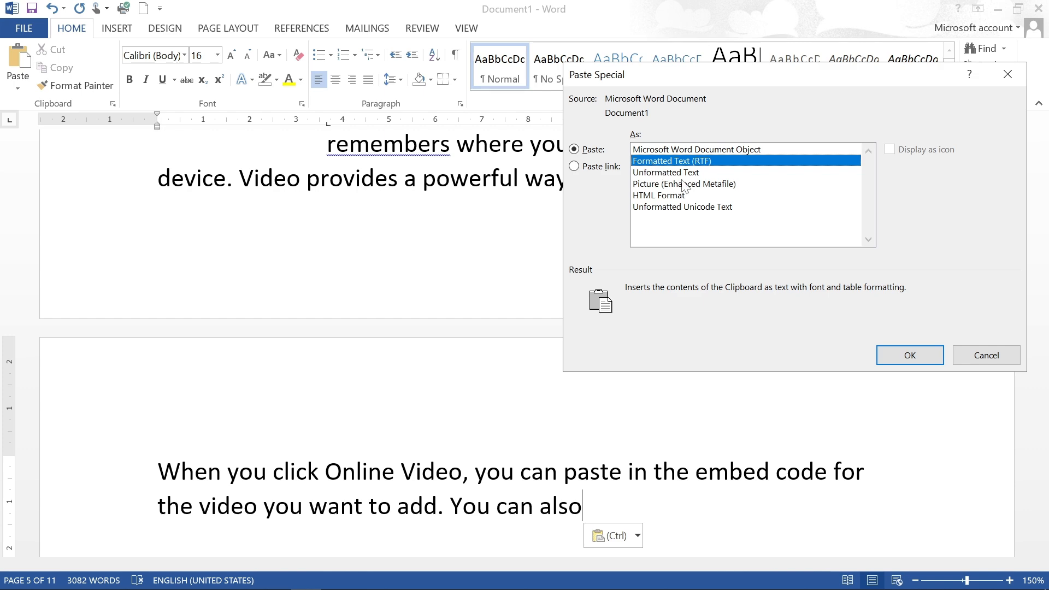
click(909, 356)
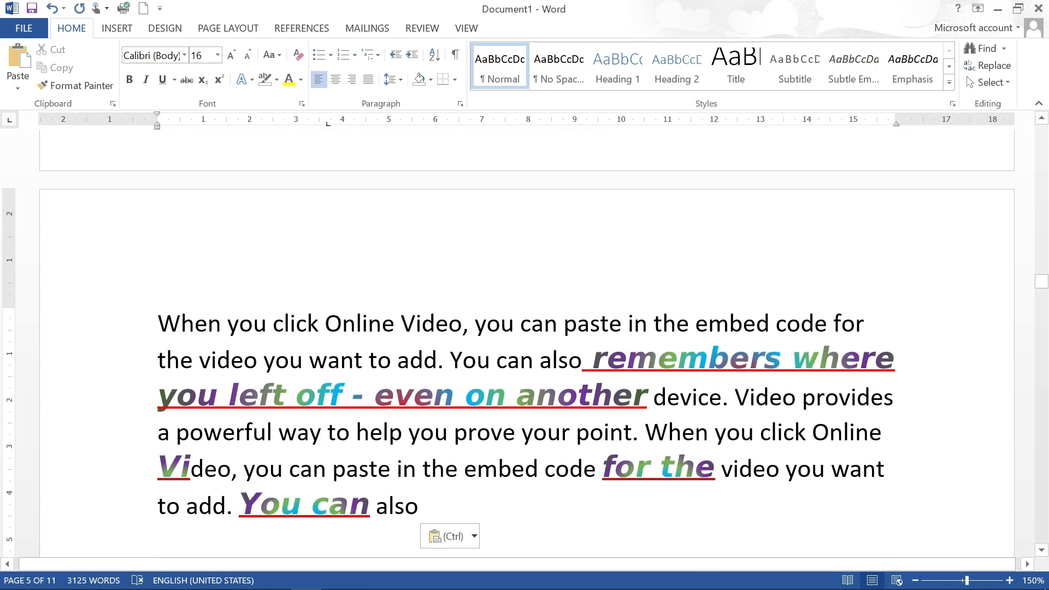
click(19, 87)
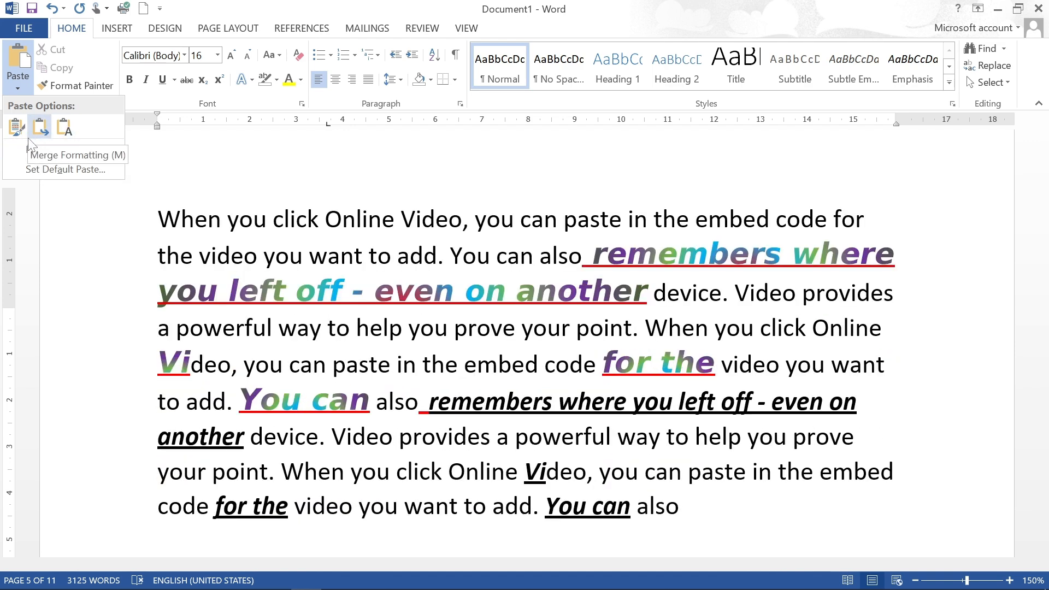
click(94, 156)
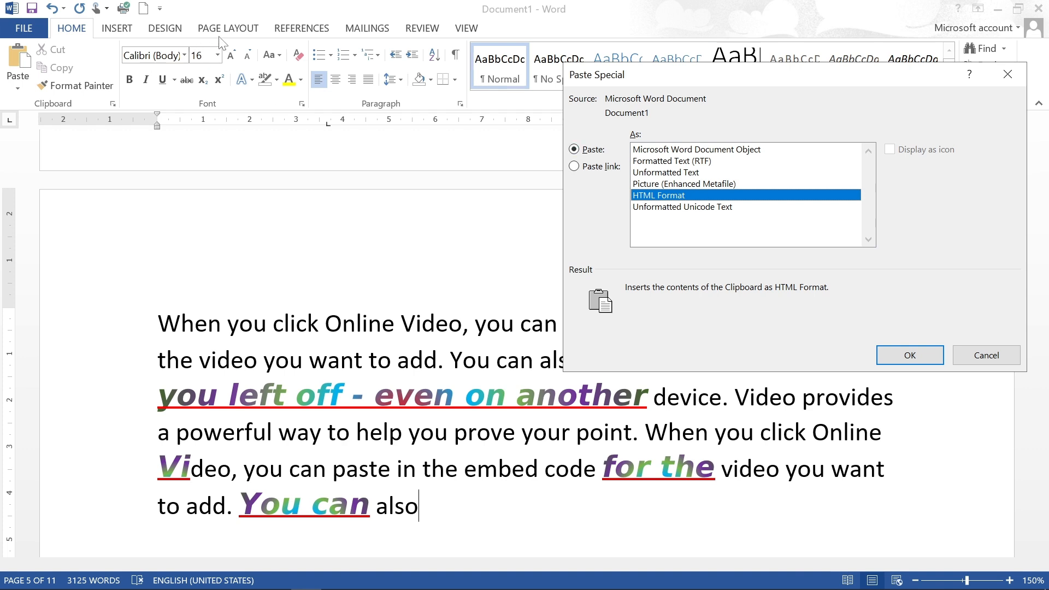
click(962, 354)
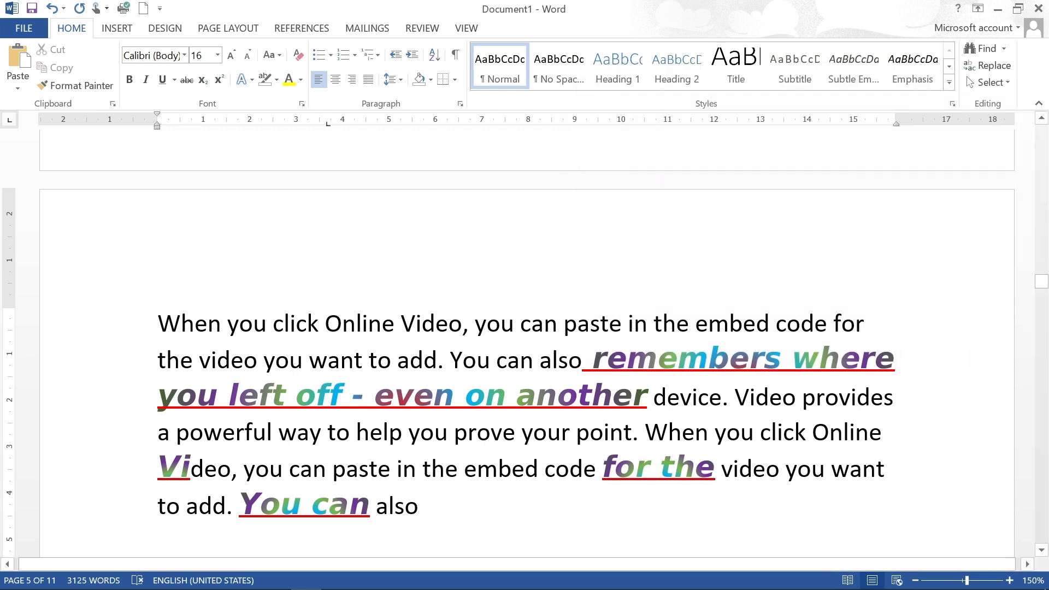
Add a new paragraph after "button for layout options appears next to it."
scroll(454, 383, up, 10)
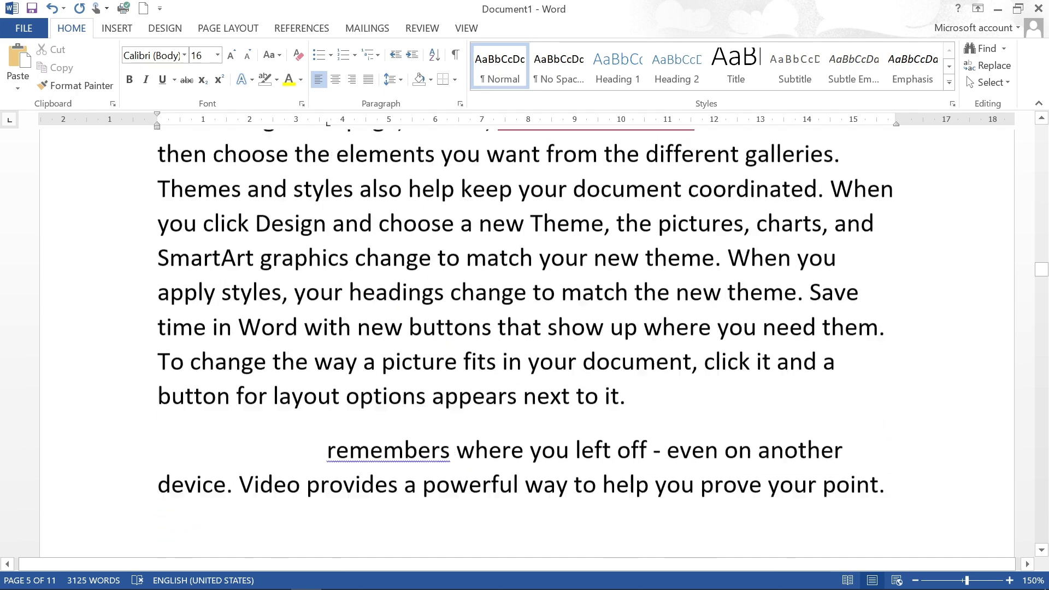
click(454, 383)
scroll(454, 384, down, 4)
scroll(527, 337, down, 1)
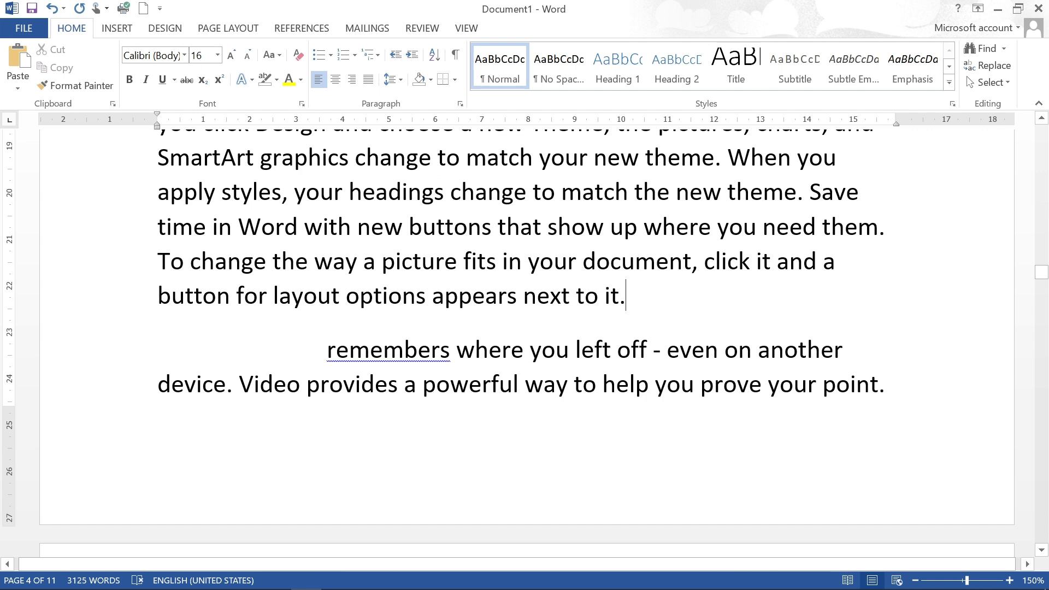
key(Return)
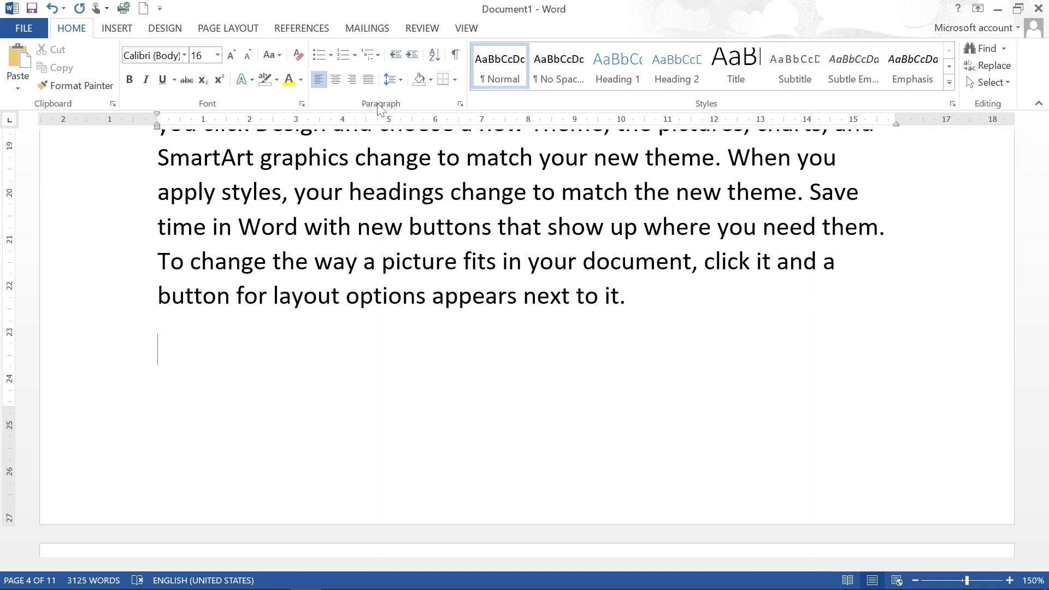
Select the entire document and delete all of its content
scroll(620, 250, up, 11)
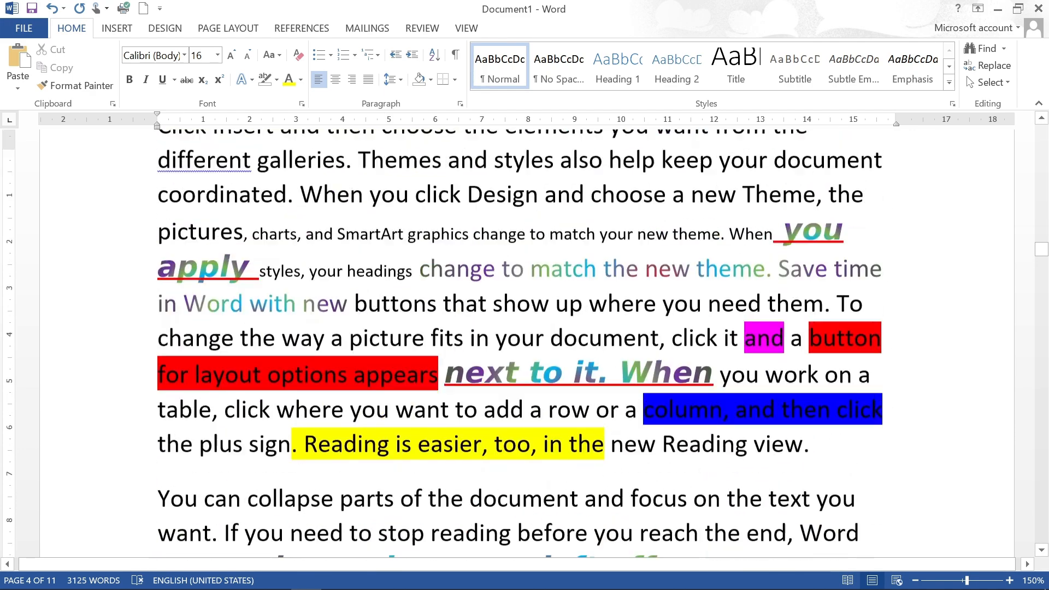
scroll(424, 312, up, 5)
key(ctrl+a)
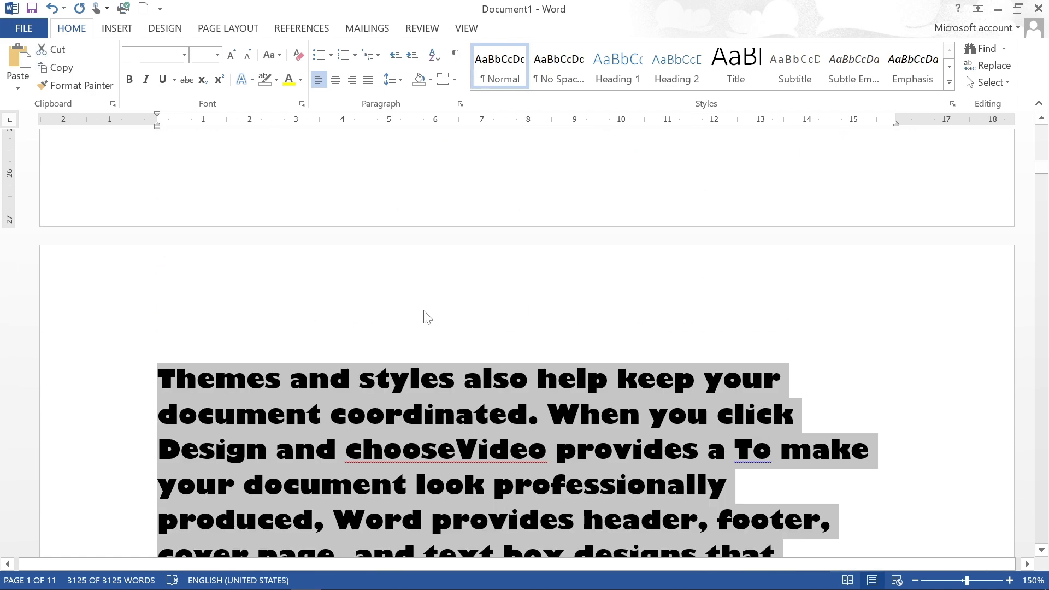
key(Delete)
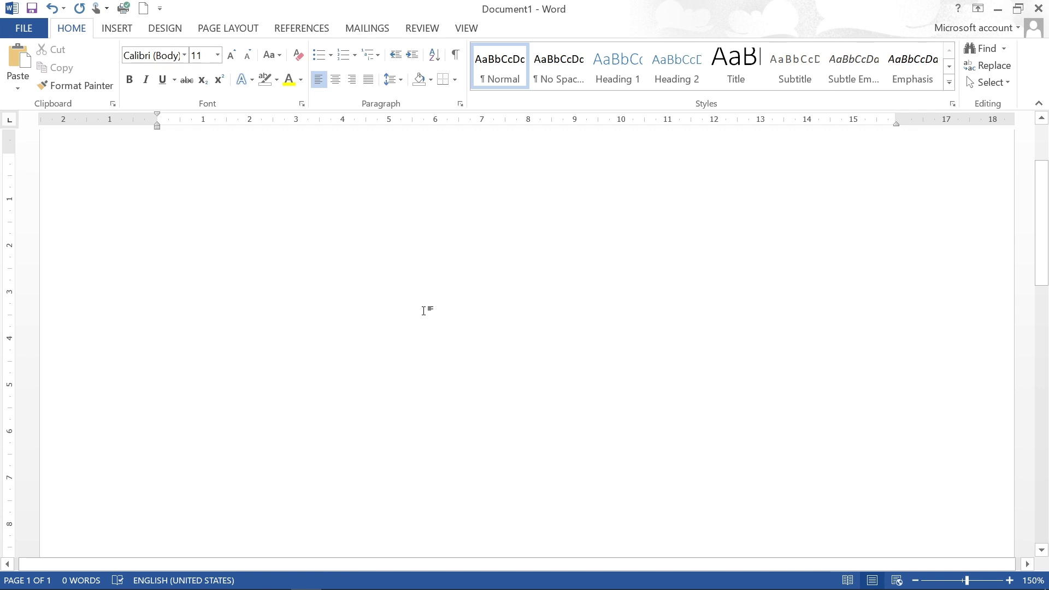
Fill the blank document with sample paragraphs using =RAND()
text(=Rn)
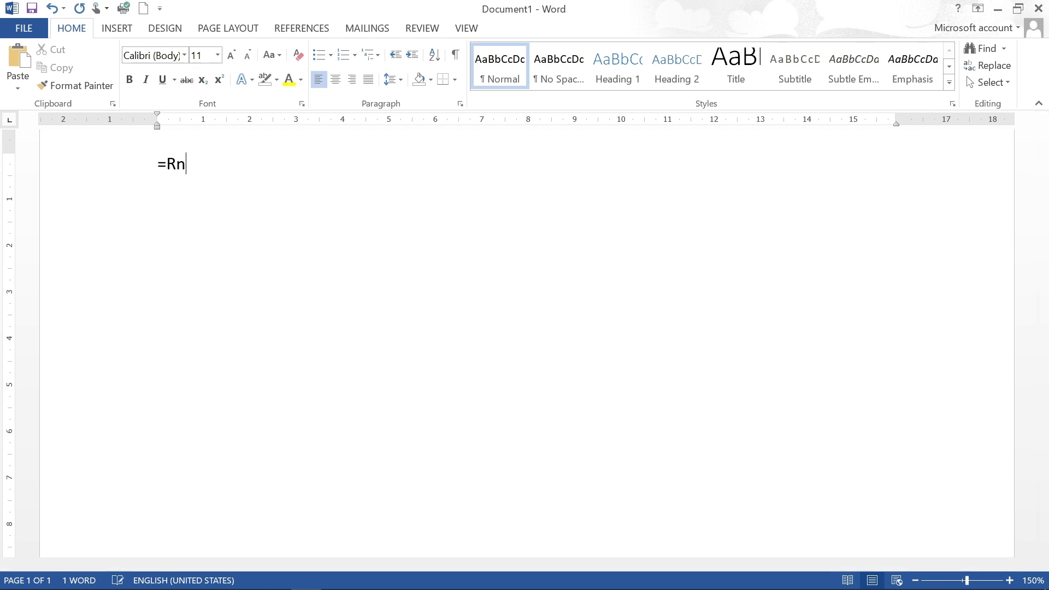
key(BackSpace)
text(AND())
key(Return)
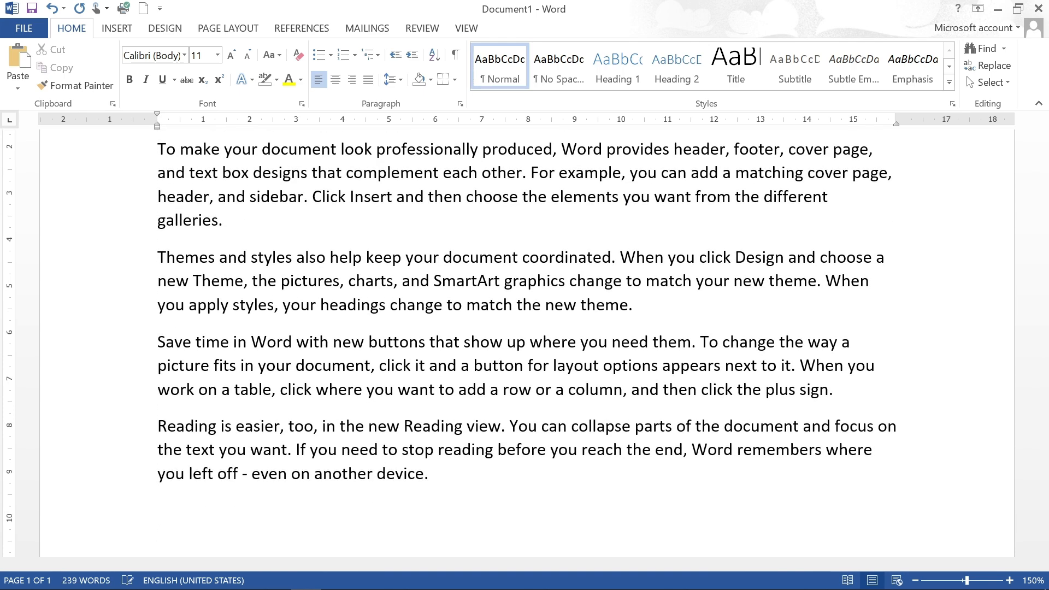
scroll(524, 338, up, 3)
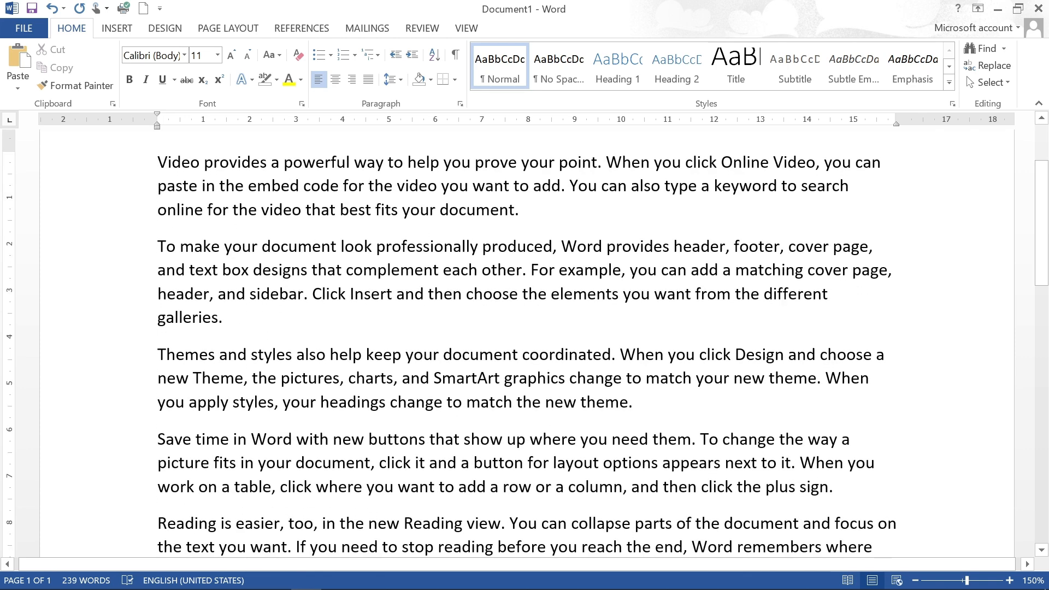
Try the page at 120% and 10% zoom, and set the document zoom to 100%
drag(157, 161, 862, 325)
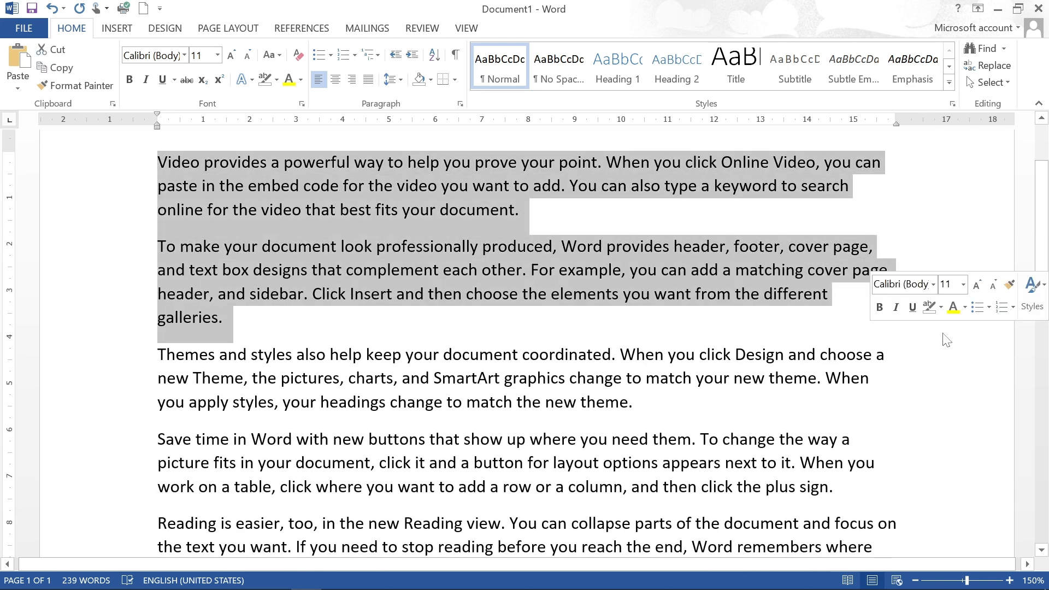
click(234, 28)
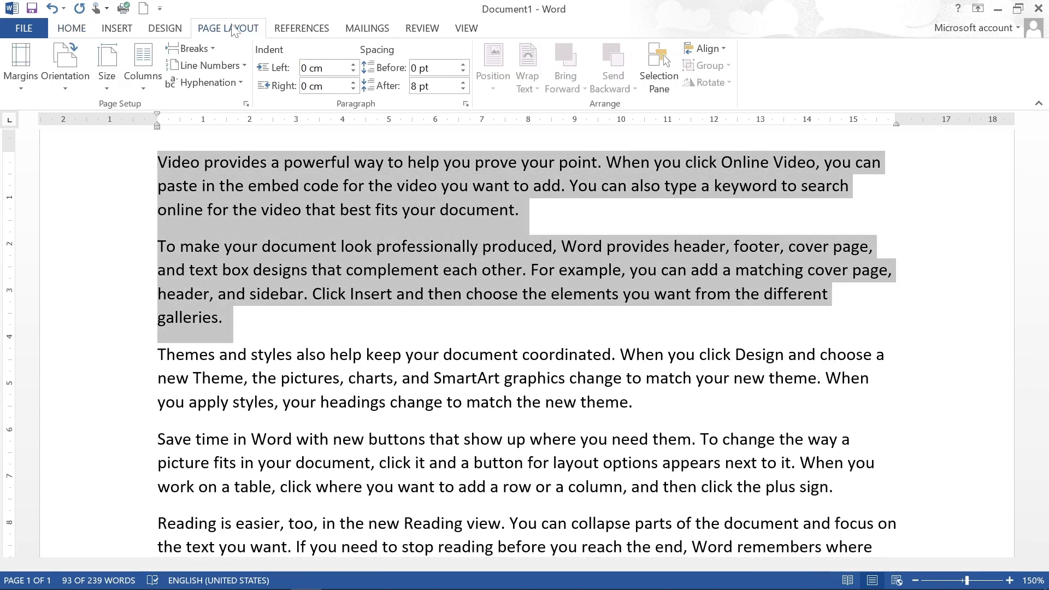
click(962, 582)
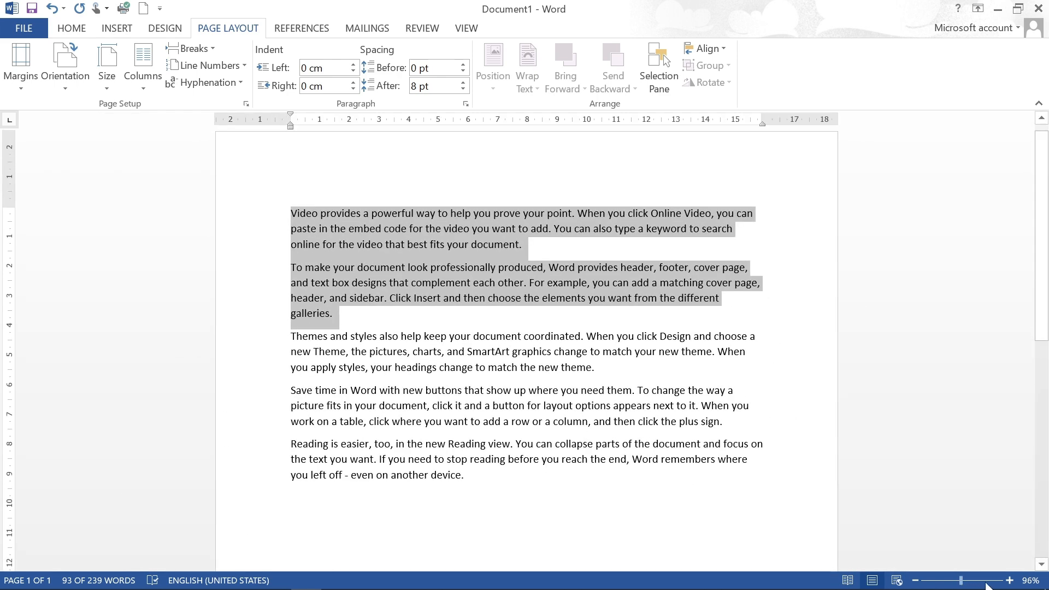
click(1011, 581)
click(1011, 581)
click(1011, 581)
click(603, 431)
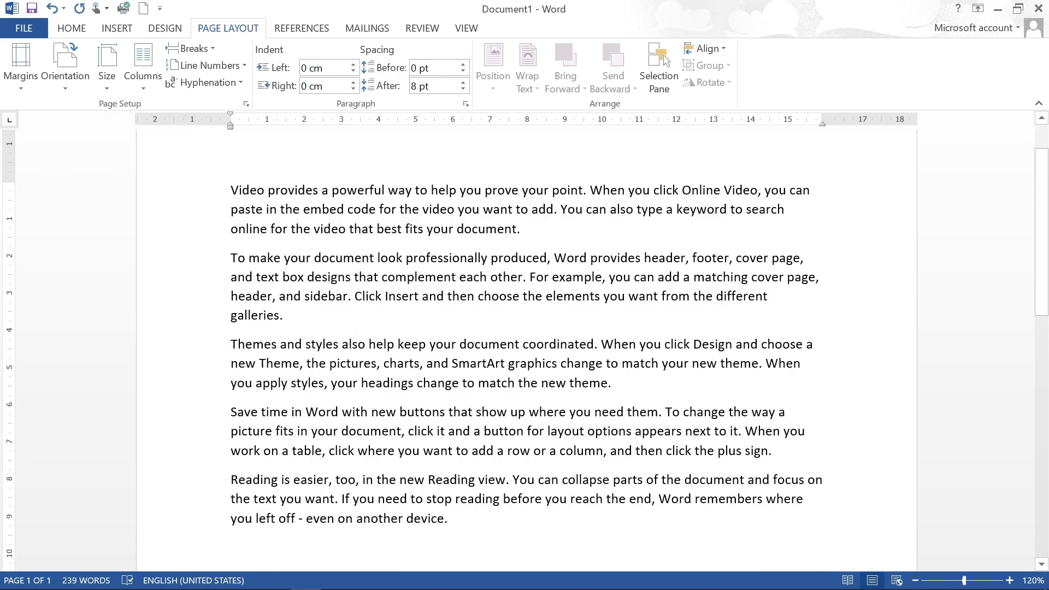
drag(964, 581, 910, 582)
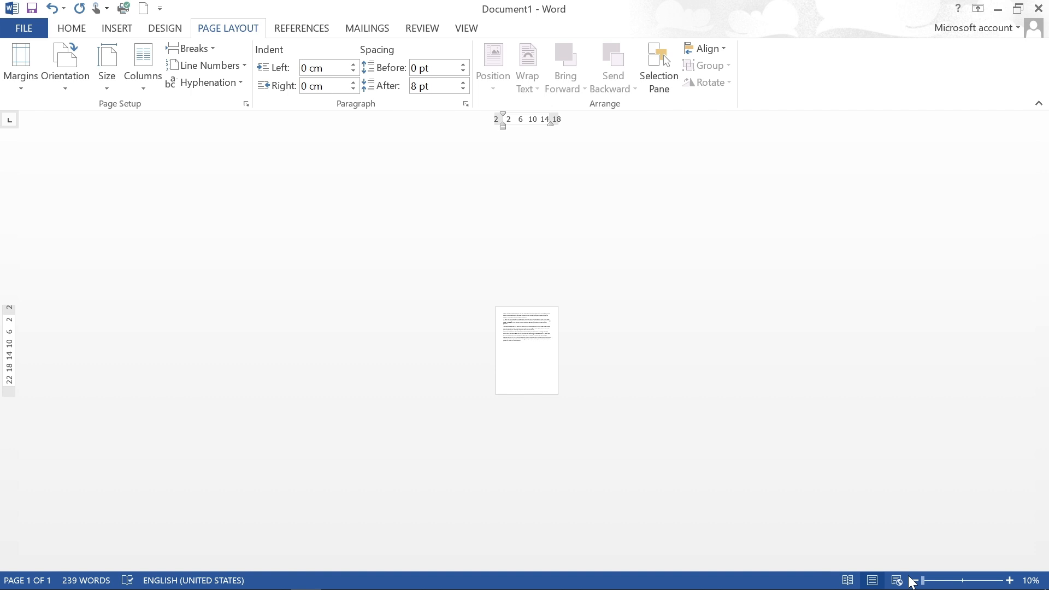
drag(910, 582, 968, 585)
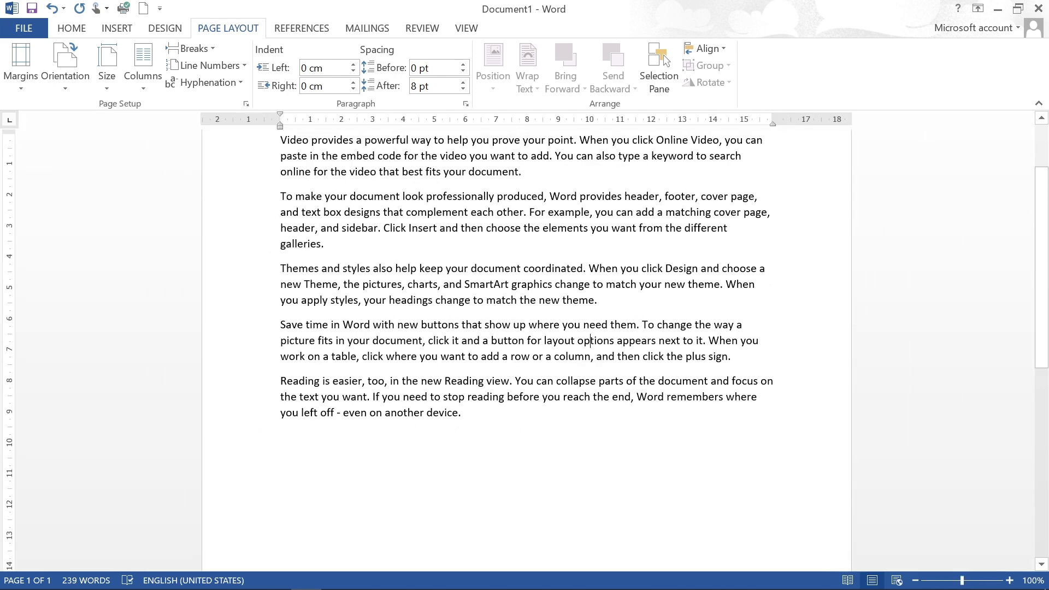
scroll(525, 328, up, 2)
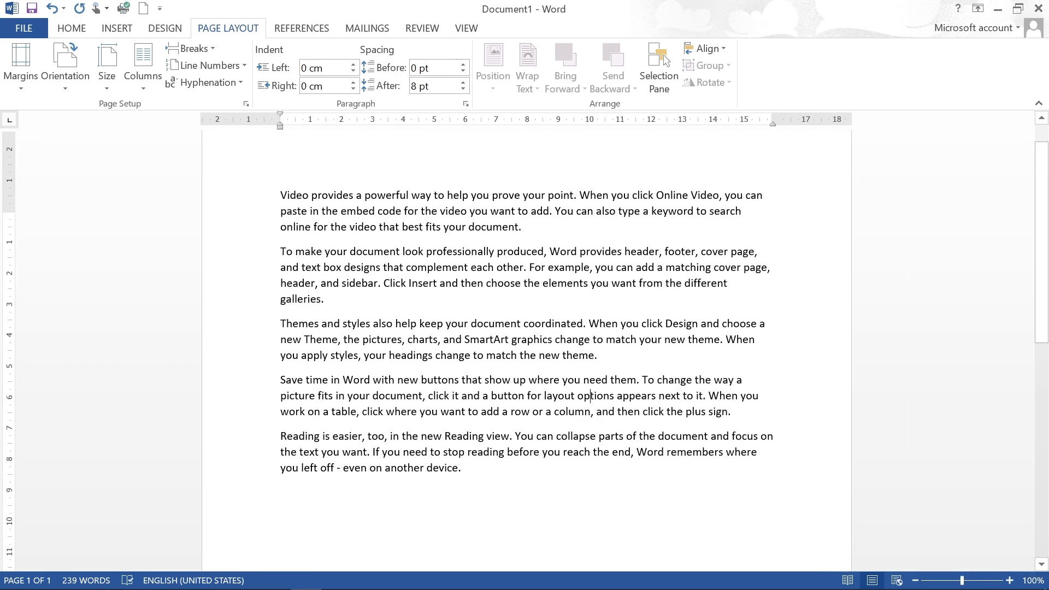
Set the font size of the first three paragraphs, from "Video provides" through "match the new theme.", to 18
key(ctrl+shift+Down)
key(ctrl+shift+Down)
key(ctrl+shift+Down)
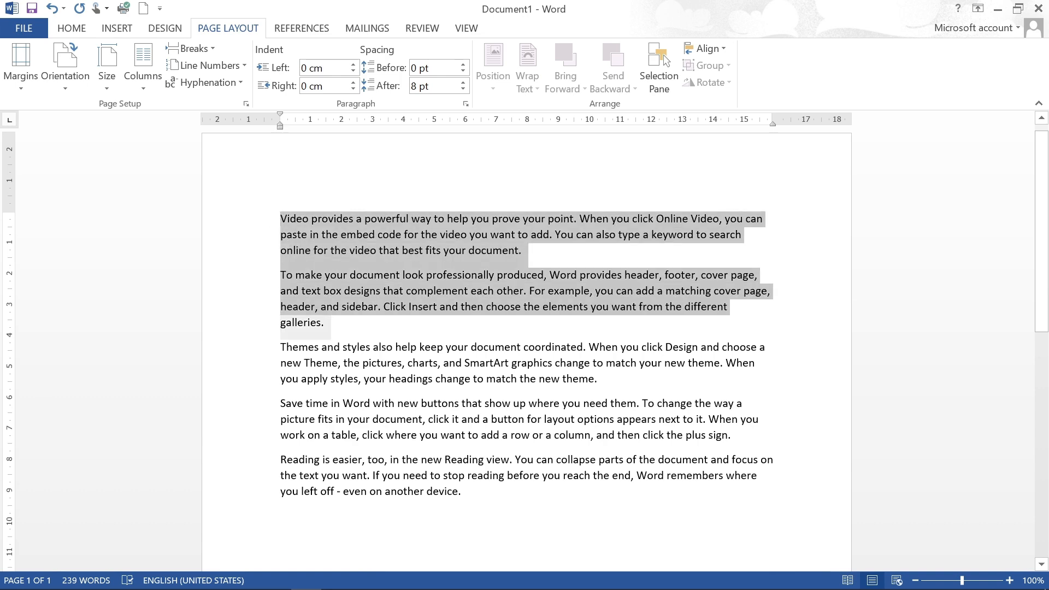
click(68, 30)
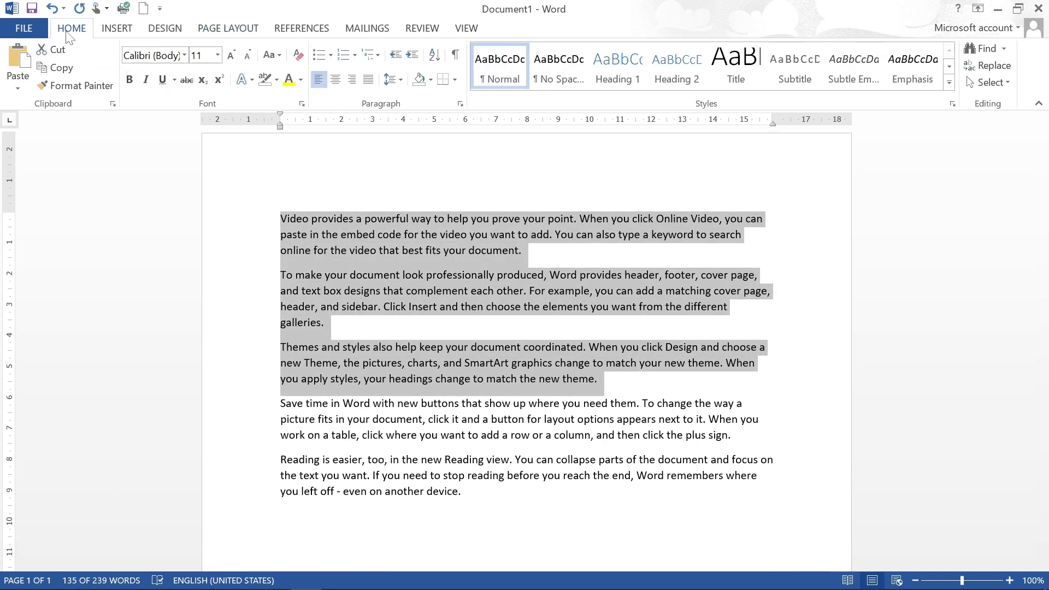
click(217, 55)
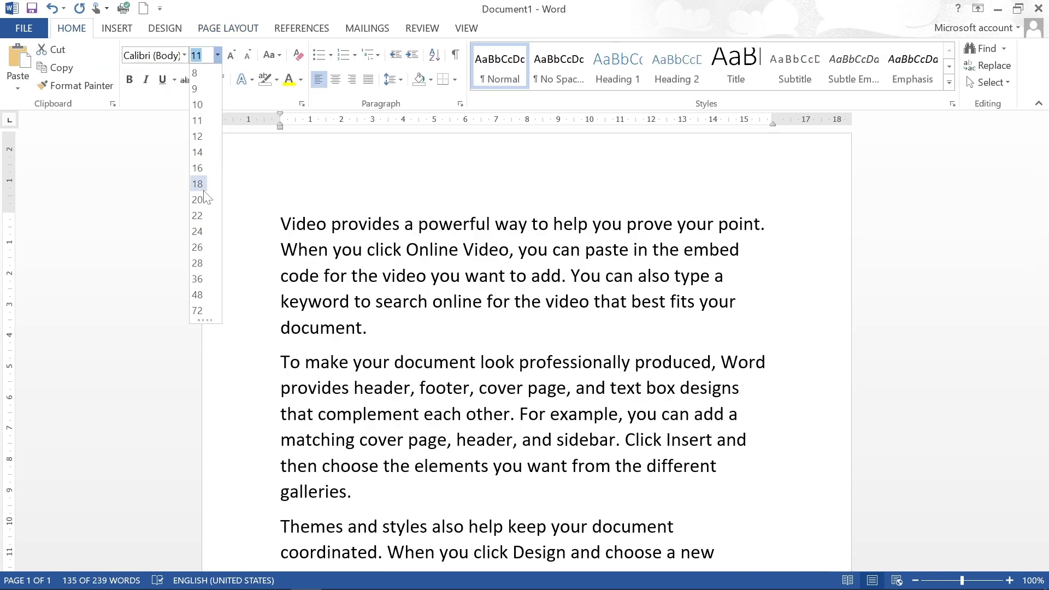
click(204, 188)
click(434, 331)
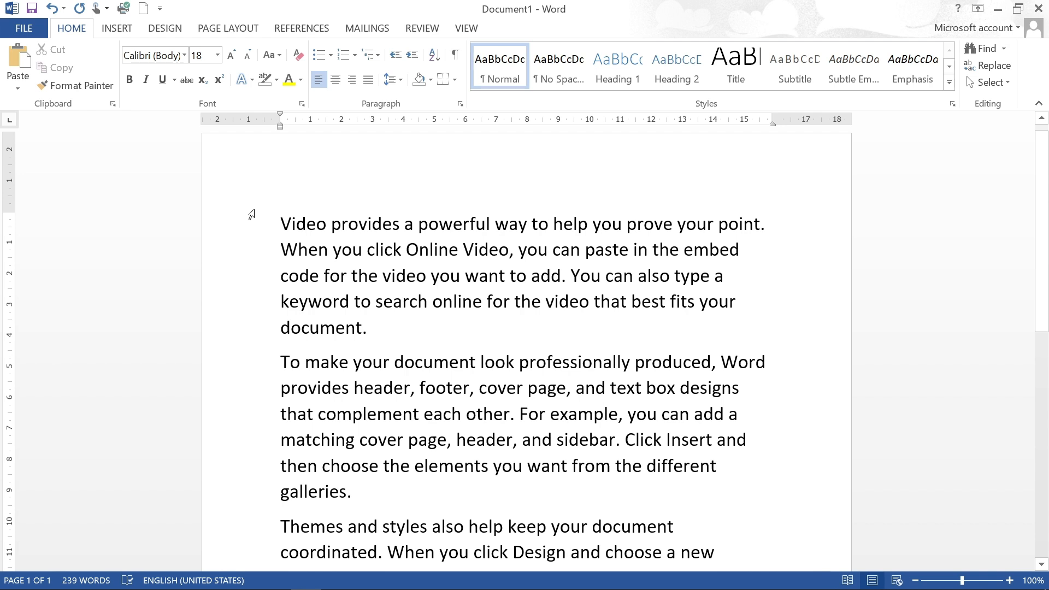
Turn the first two paragraphs and the "Themes and styles" paragraph into a list with solid round bullets
drag(281, 225, 361, 493)
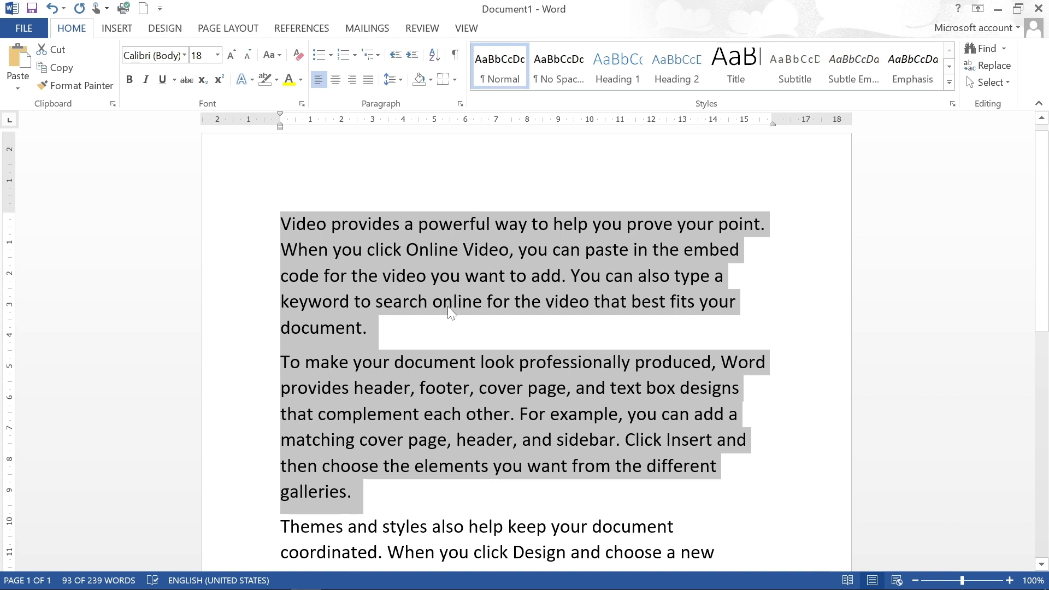
click(316, 60)
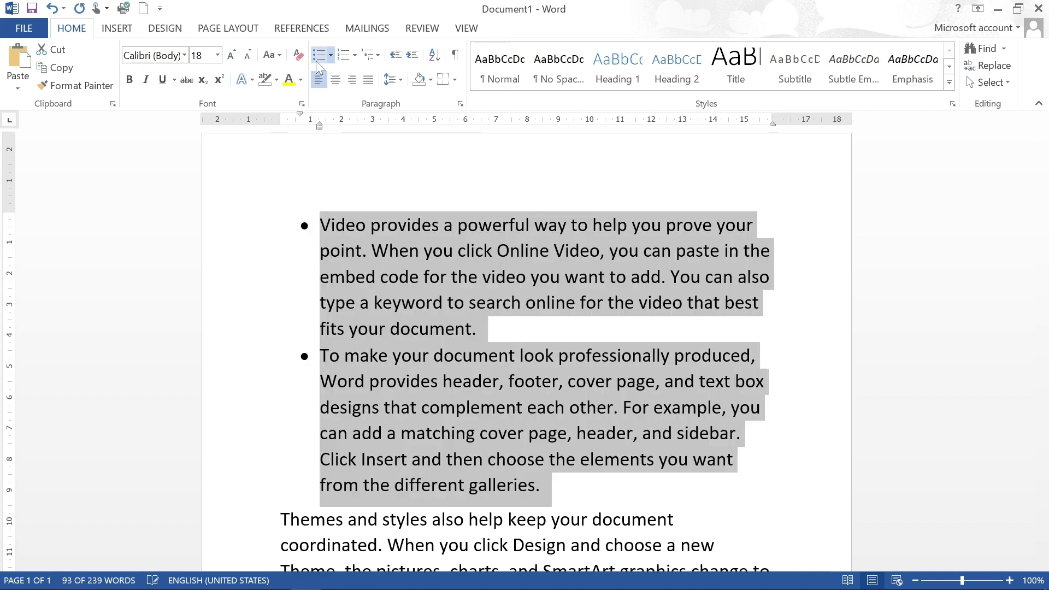
click(330, 329)
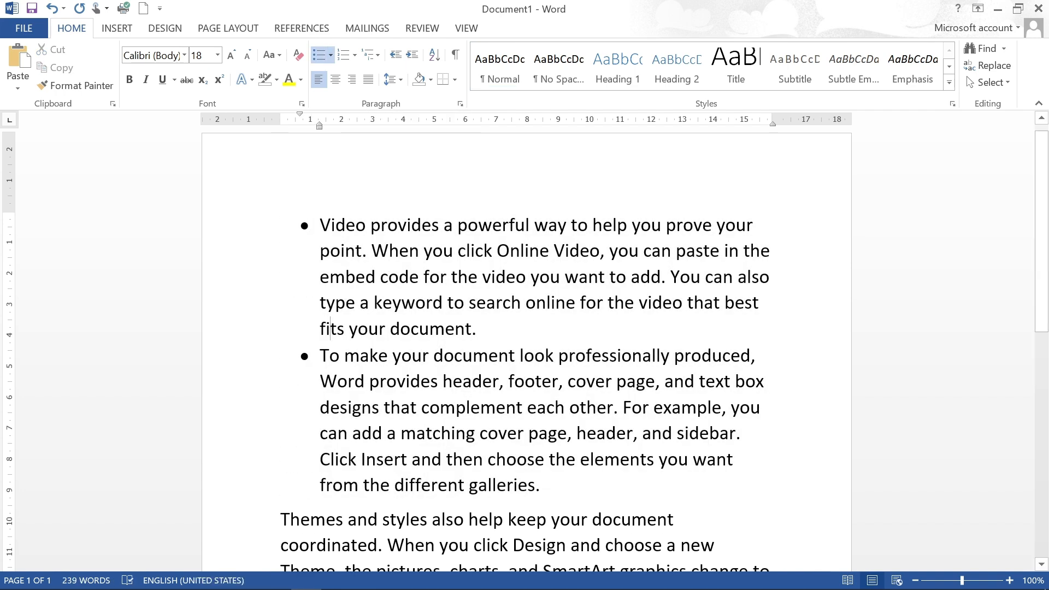
scroll(524, 349, down, 4)
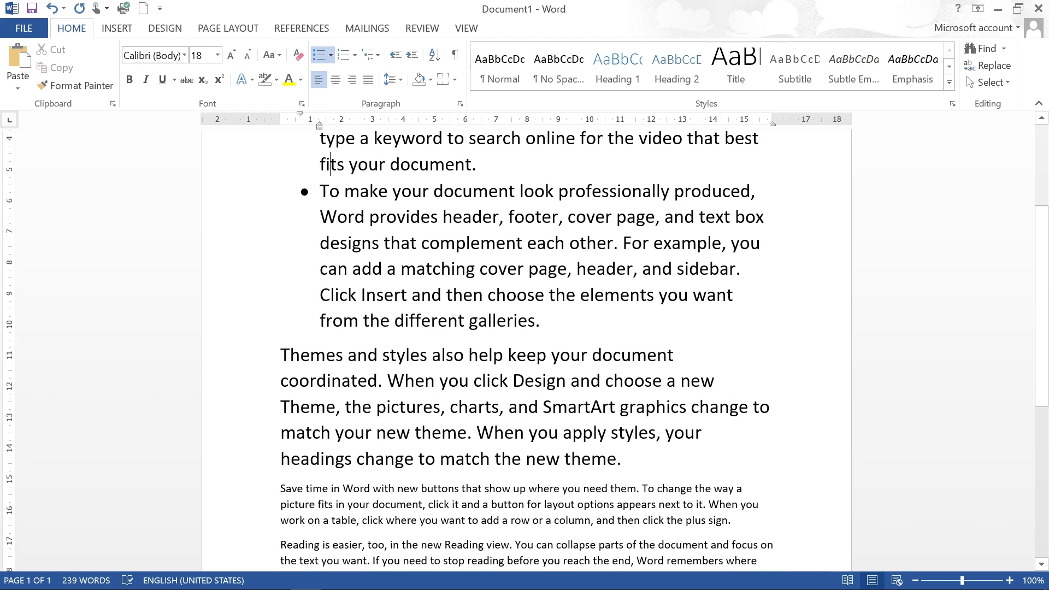
drag(280, 361, 562, 361)
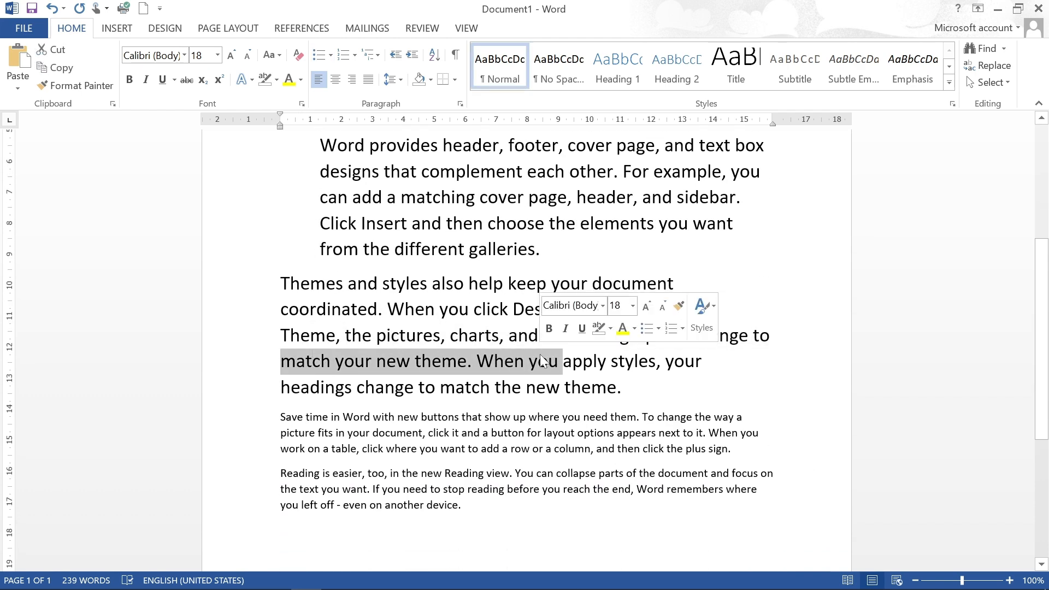
click(314, 60)
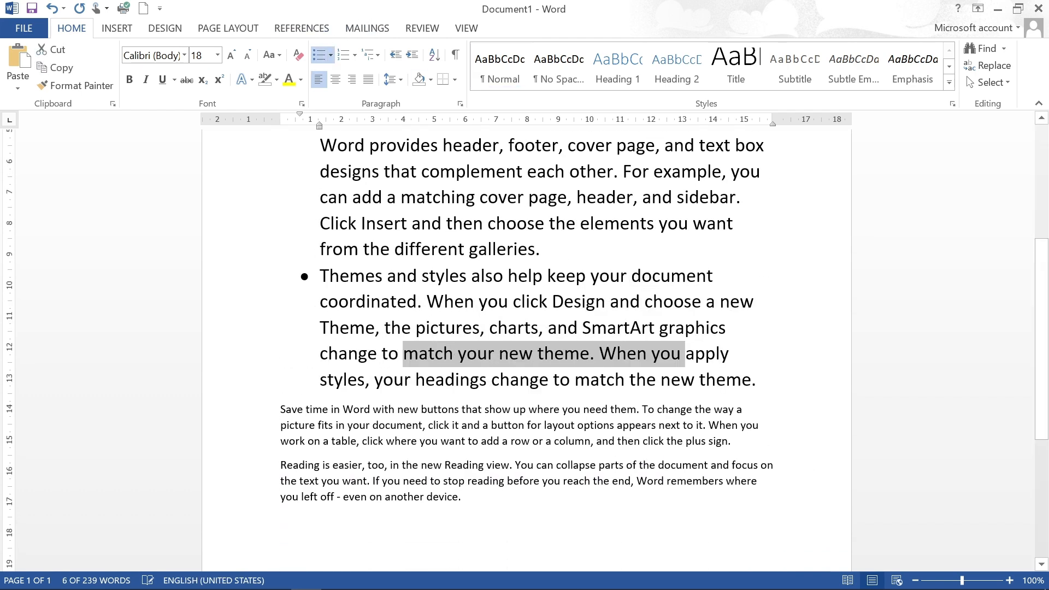
Restyle the bullet of the "Video provides" list item, trying a check mark and an arrow before choosing the hollow circle
scroll(524, 349, up, 3)
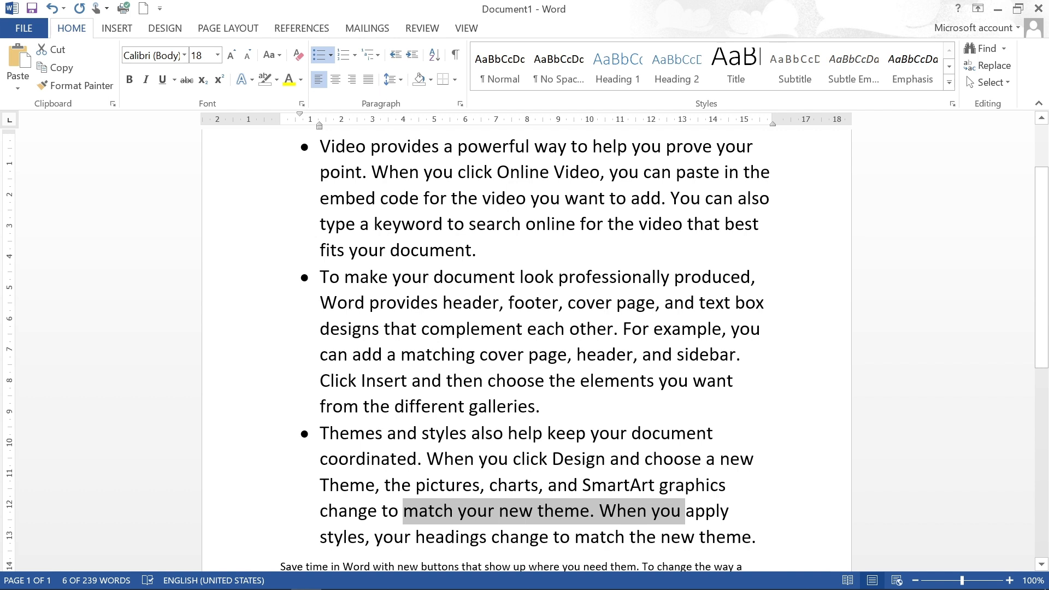
drag(320, 173, 620, 247)
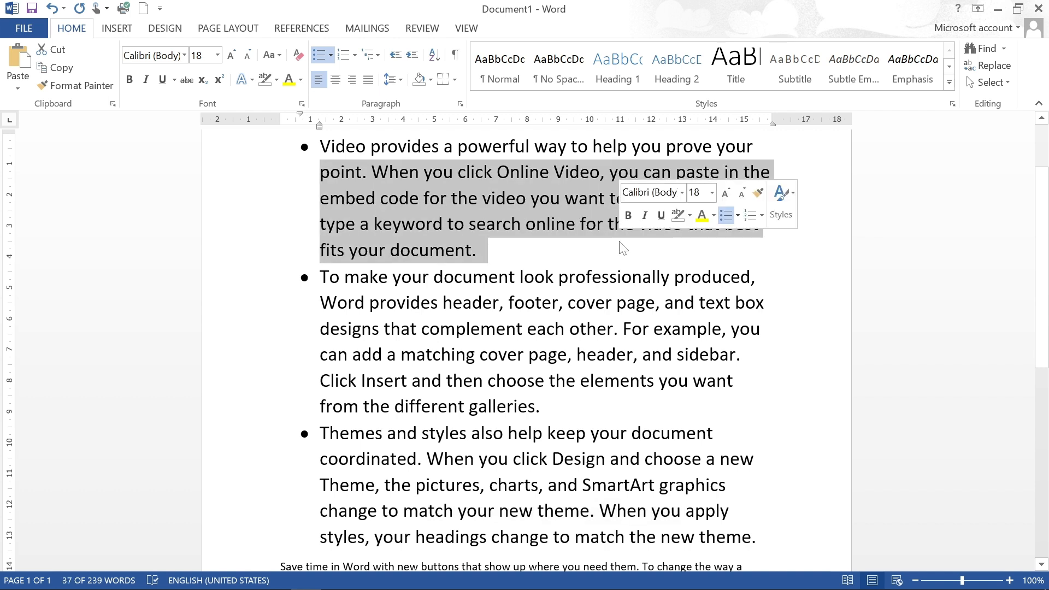
click(331, 55)
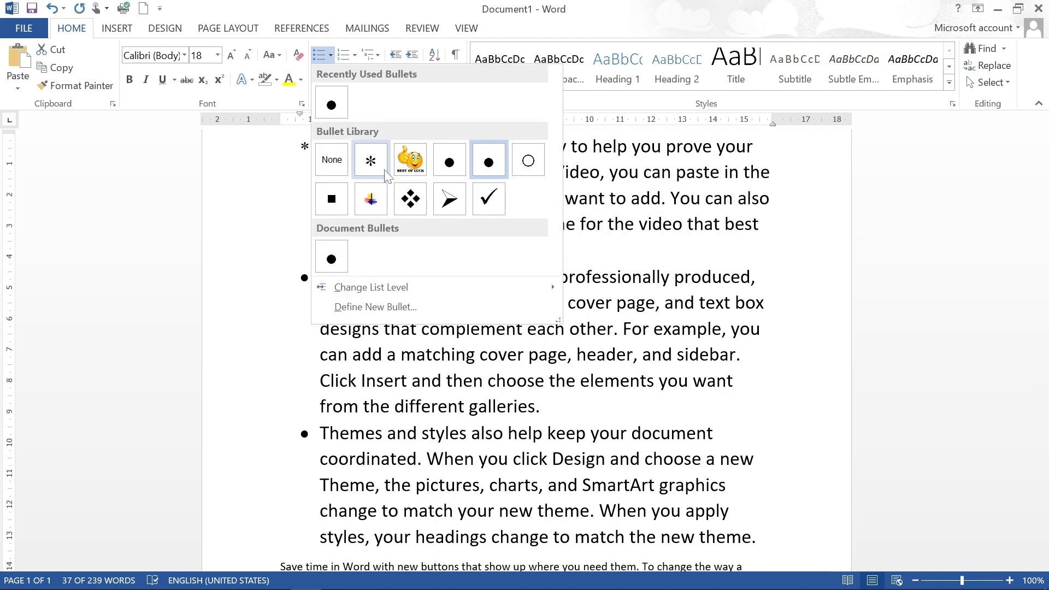
click(488, 199)
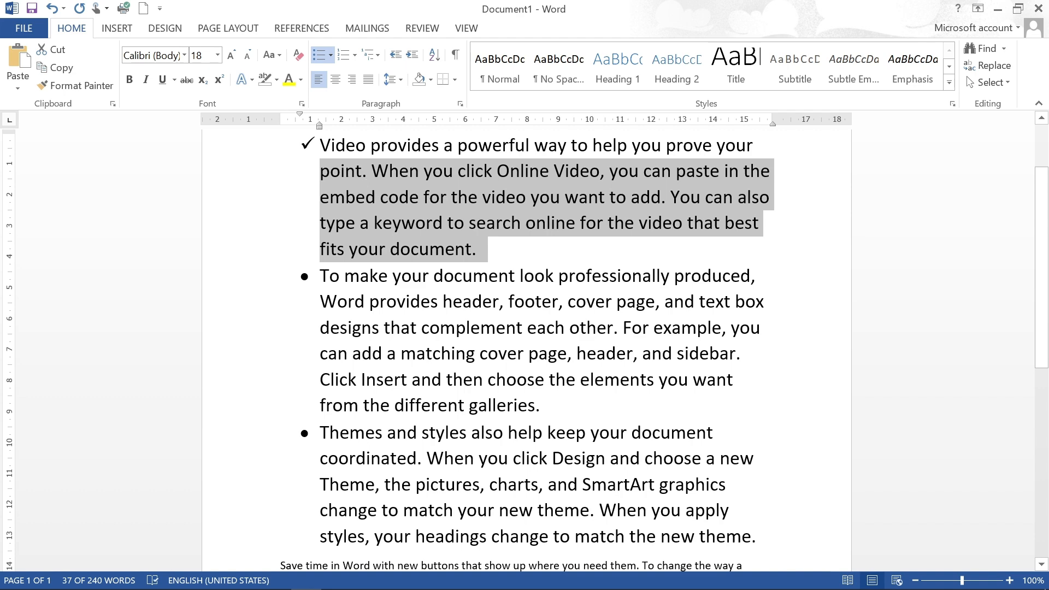
click(330, 55)
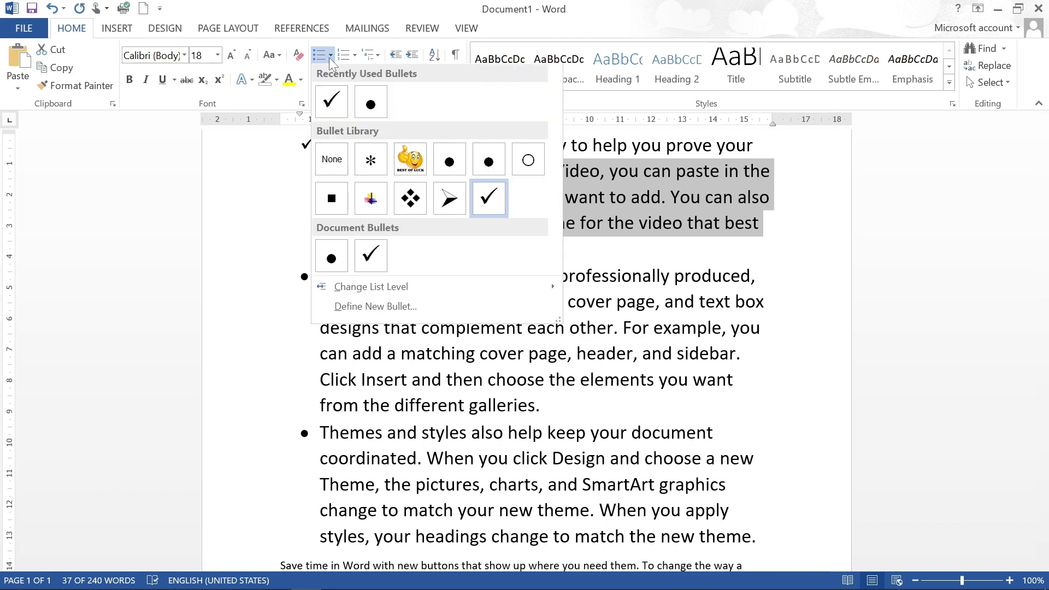
click(449, 200)
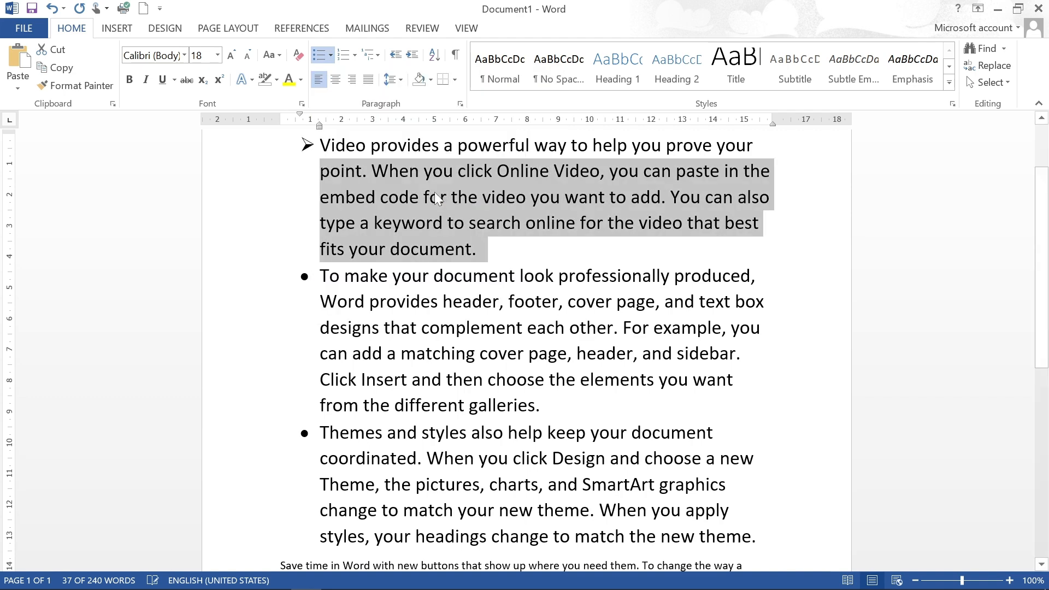
click(330, 55)
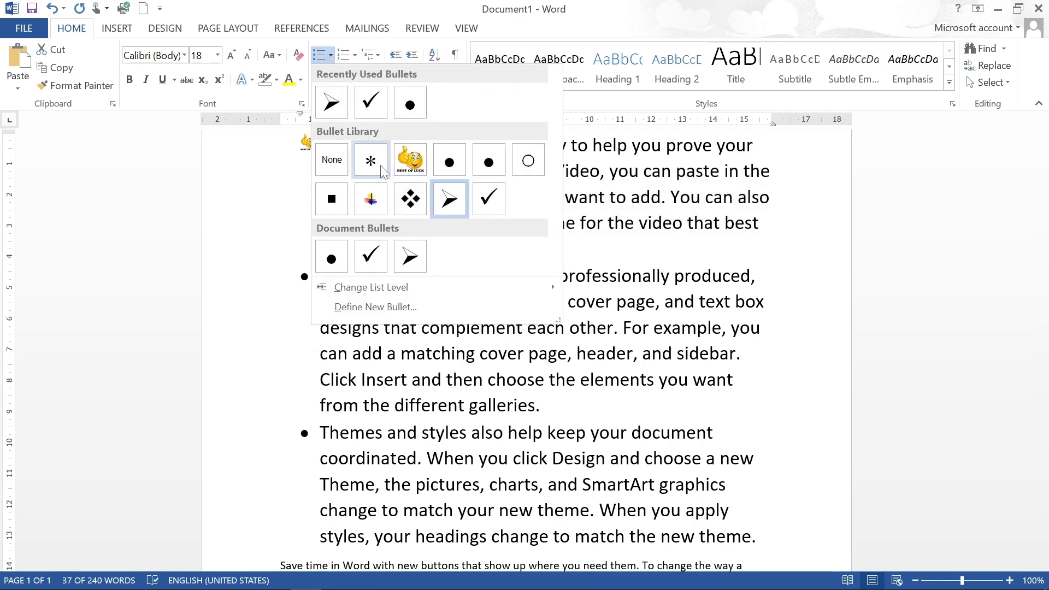
click(527, 164)
Move the "Video provides" list item to the third list level, with a solid square bullet
click(331, 55)
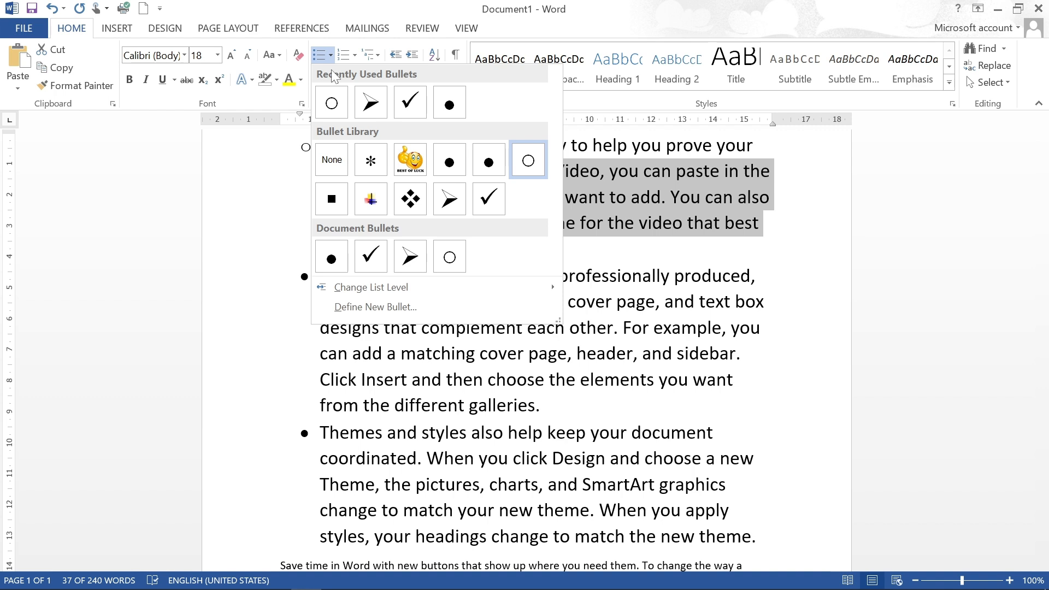
mouse_move(371, 288)
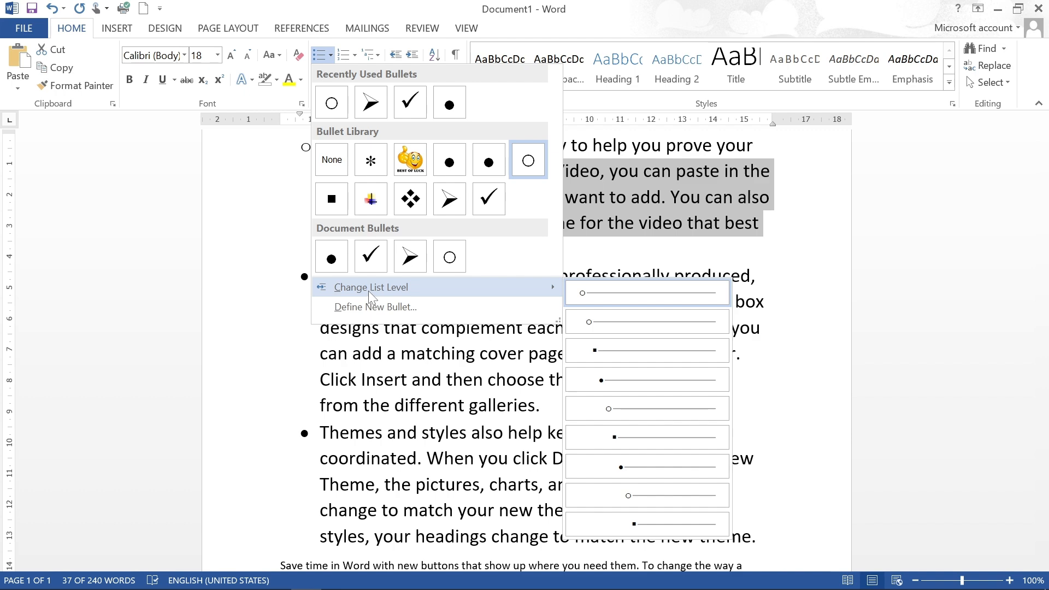
click(621, 352)
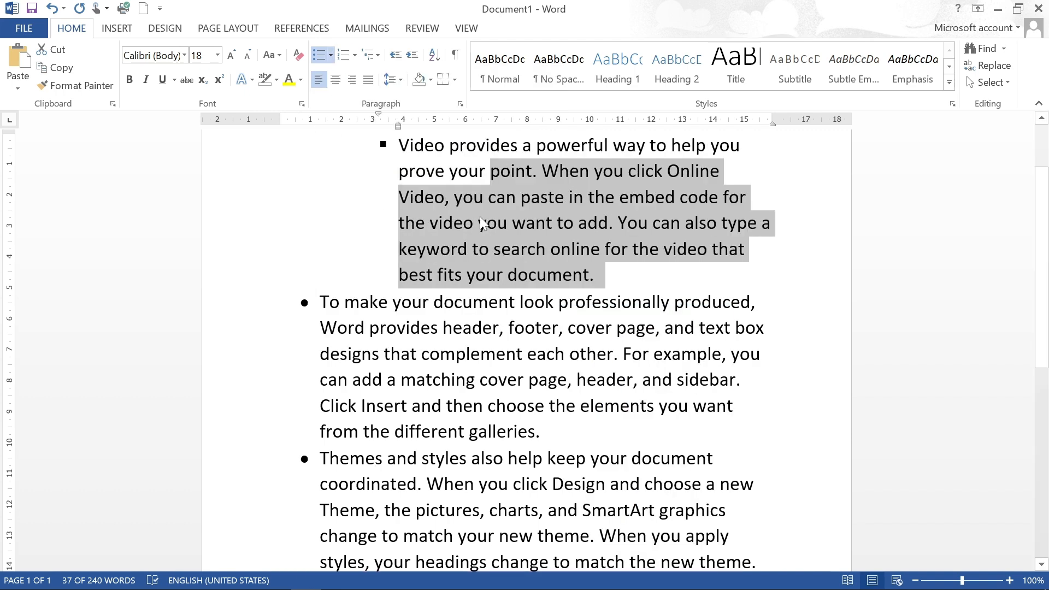
Define the Wingdings clock symbol with character code 191 as a new bullet for the "Video provides" item
click(331, 55)
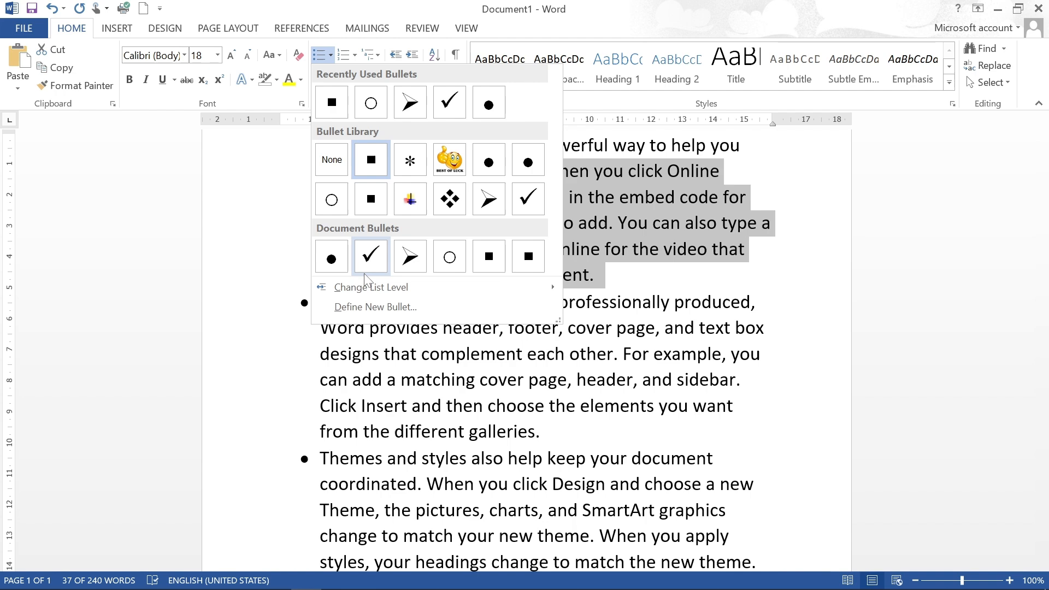
click(378, 306)
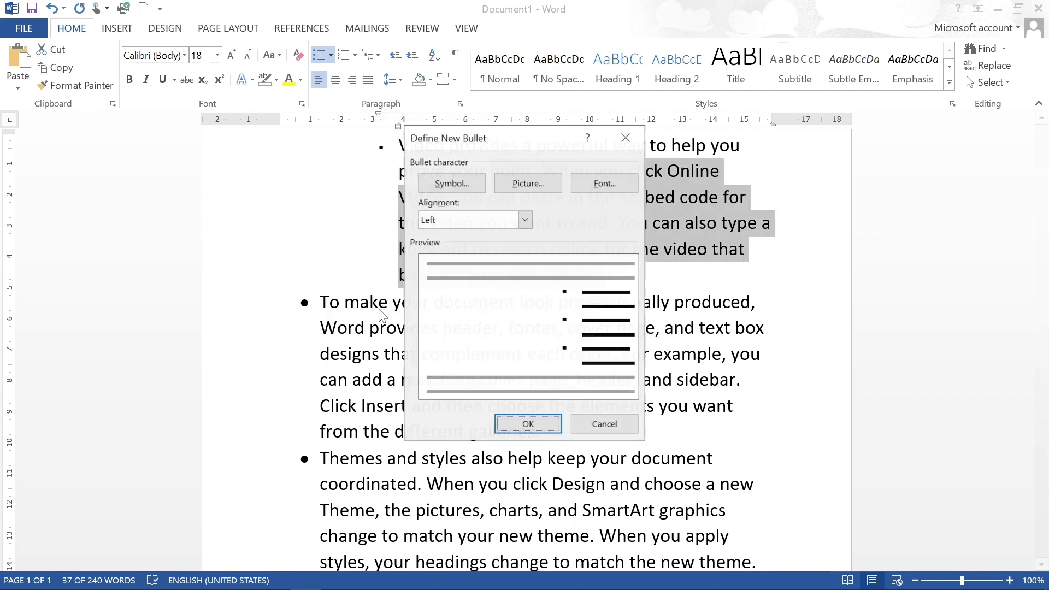
click(467, 188)
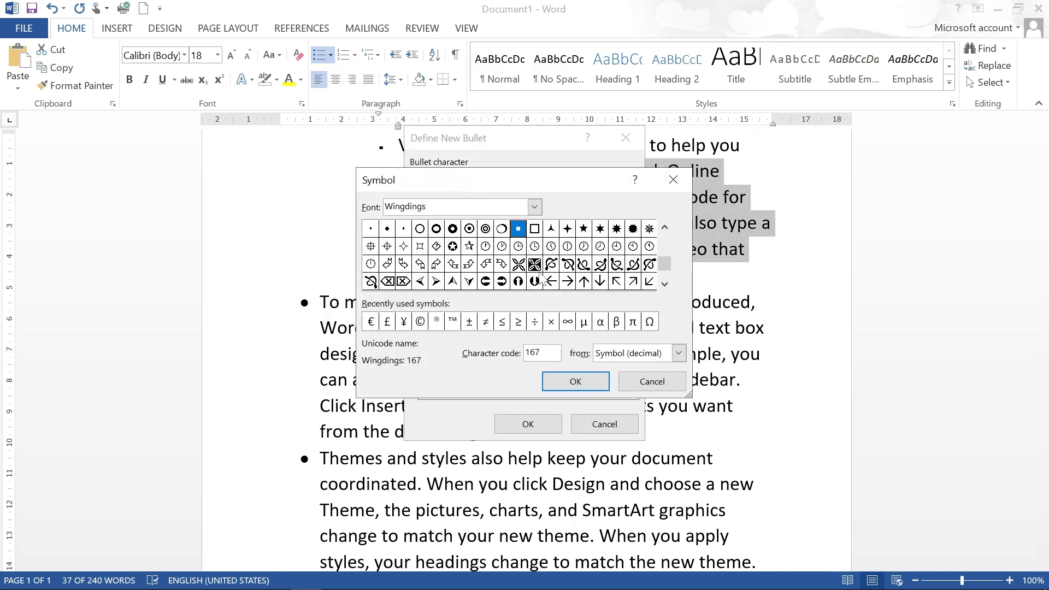
click(616, 245)
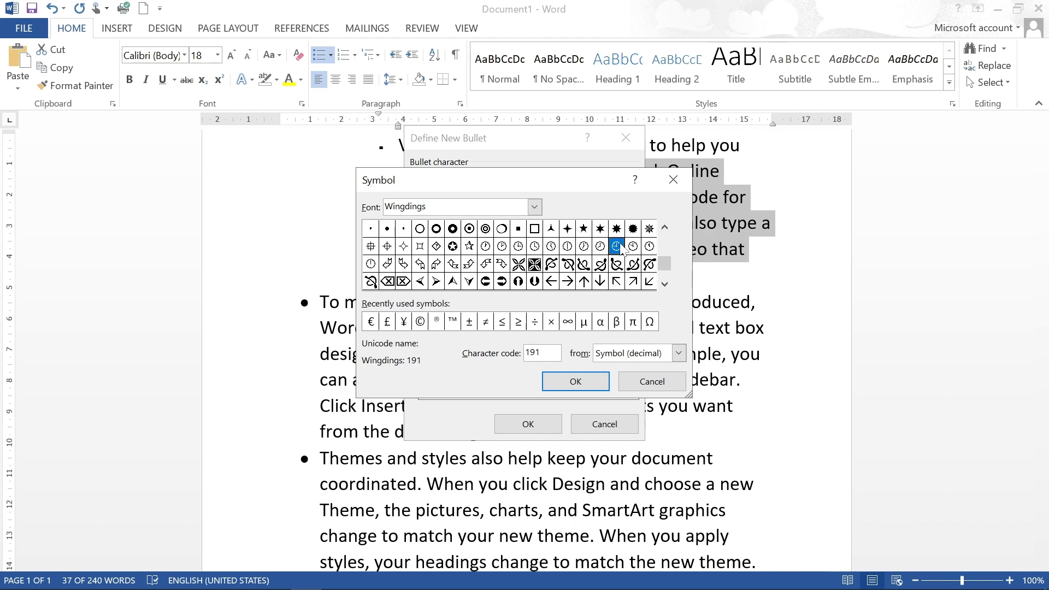
click(575, 381)
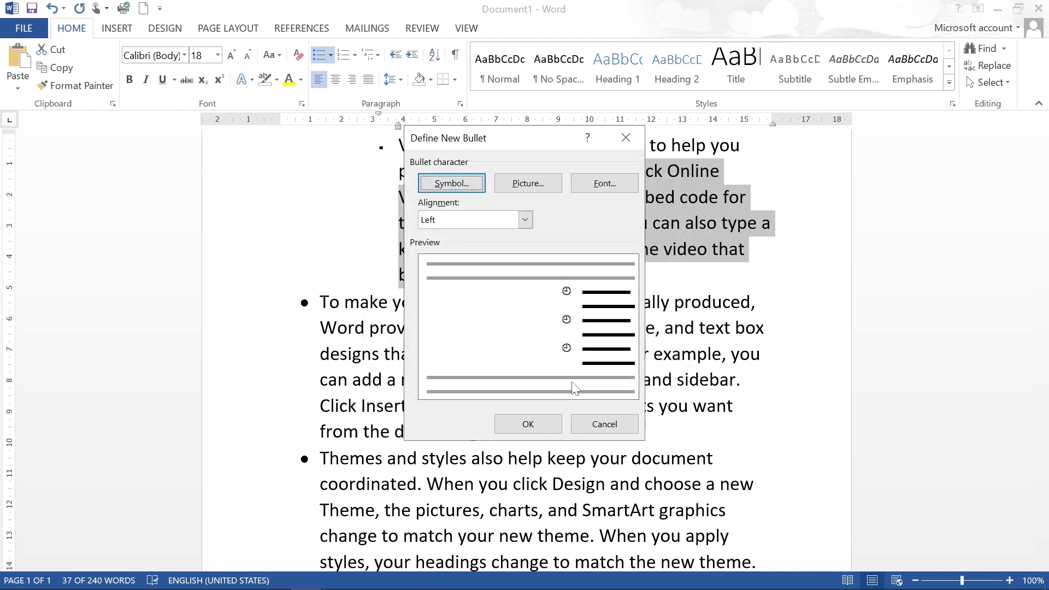
click(553, 422)
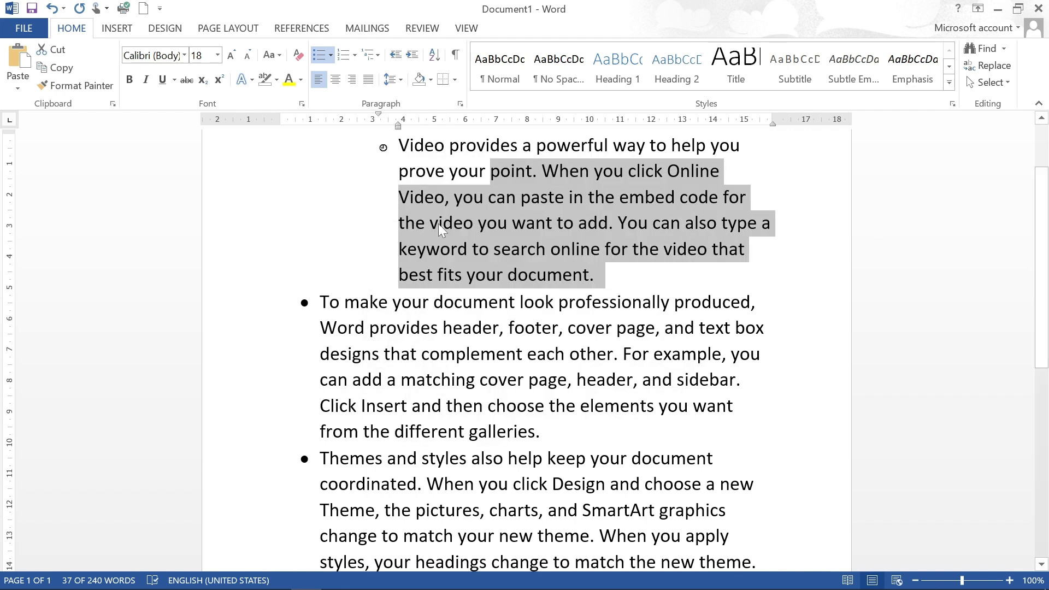
Examine the clock bullet up close, and try numbering on the "Video provides" paragraph before removing it
drag(961, 581, 981, 580)
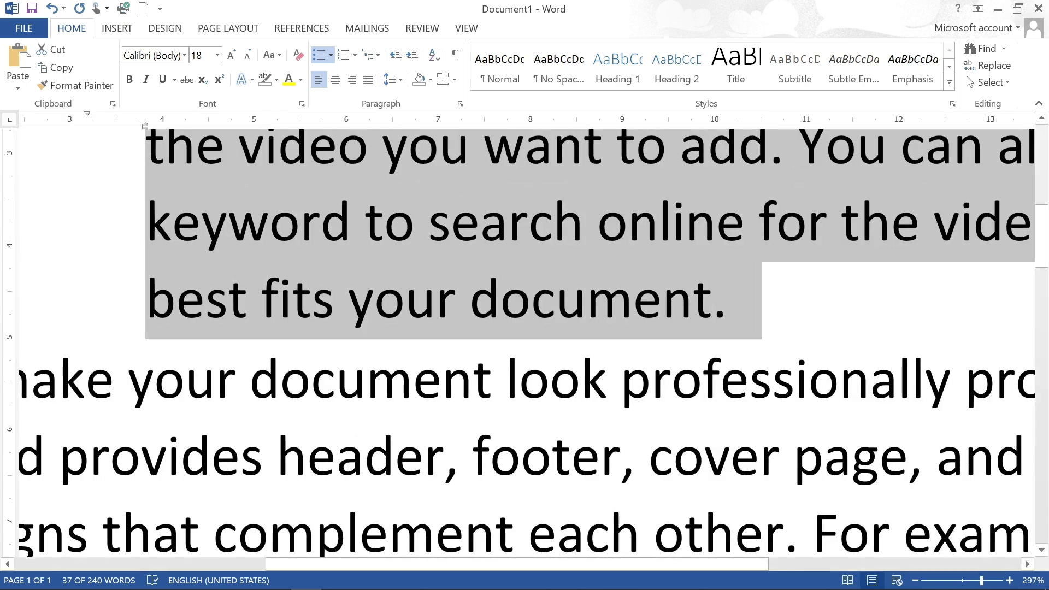
scroll(524, 344, up, 5)
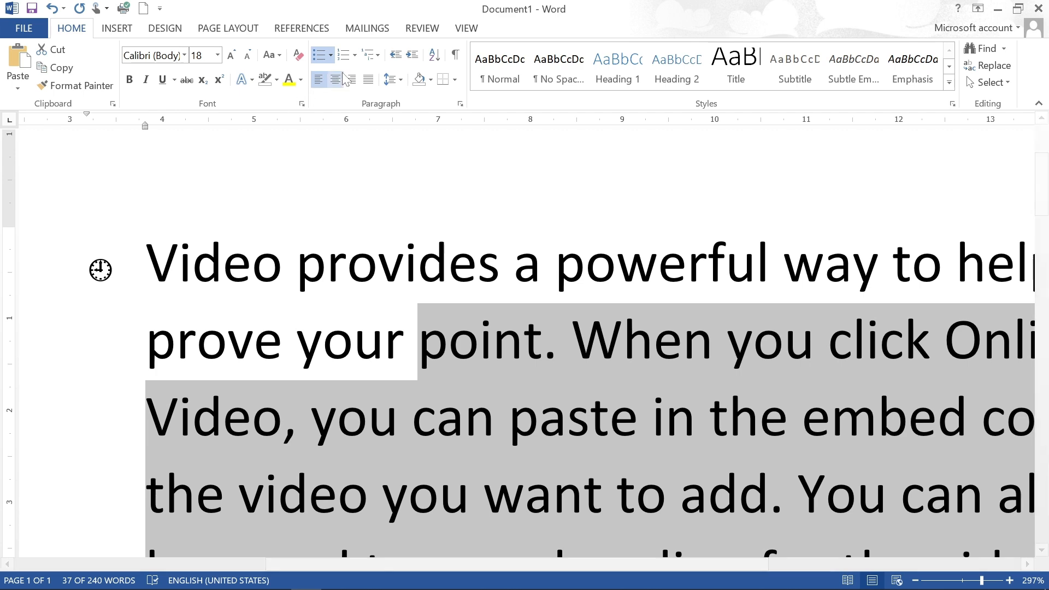
click(282, 264)
drag(146, 262, 801, 418)
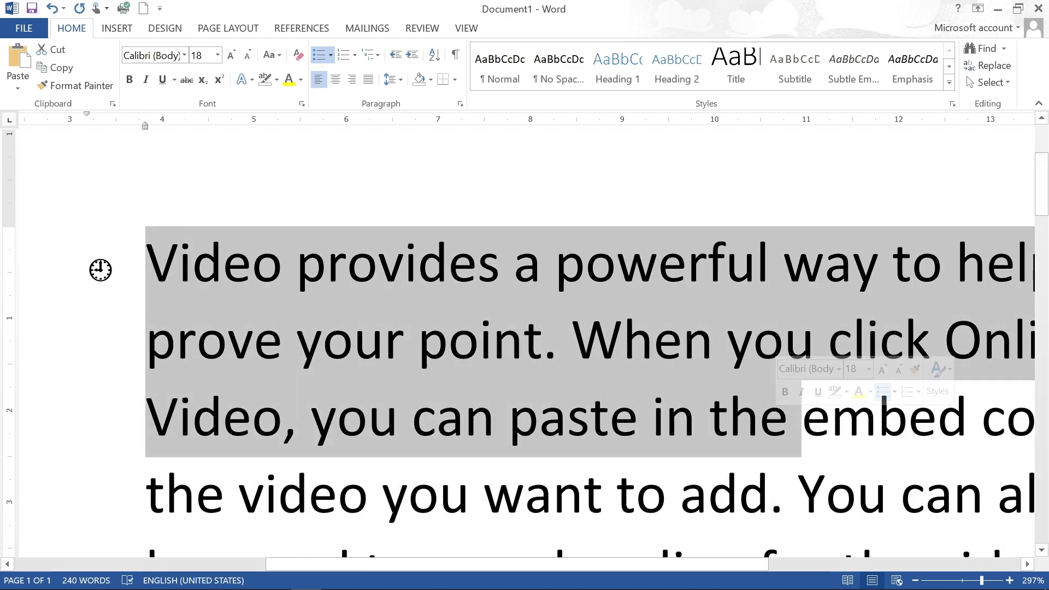
click(965, 582)
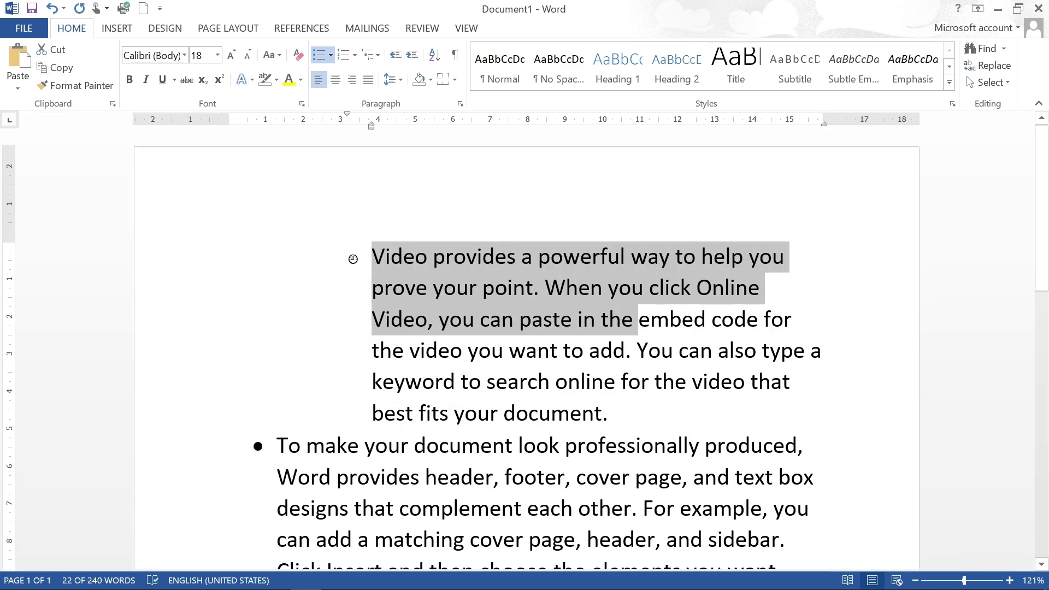
click(344, 59)
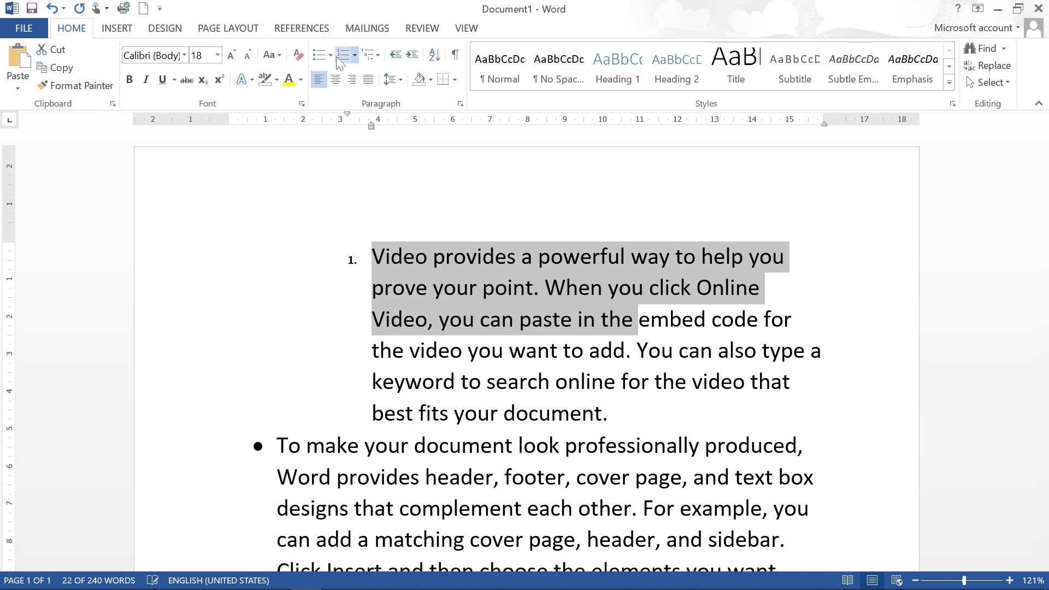
click(348, 55)
Define a new picture bullet for the "Video provides" paragraph, working offline with the black telephone PNG from the Downloads folder
click(331, 56)
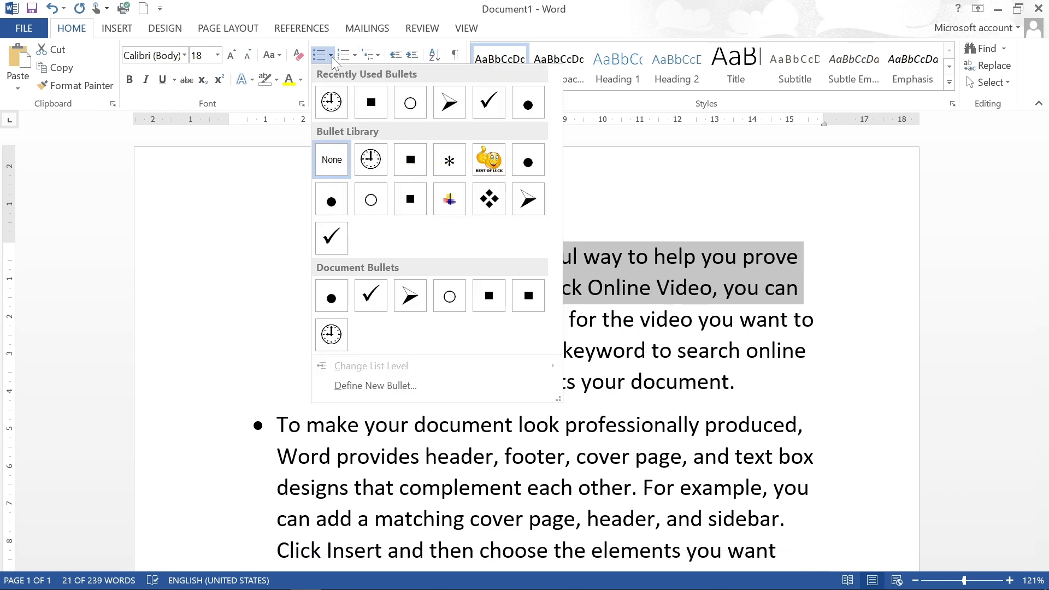
click(346, 388)
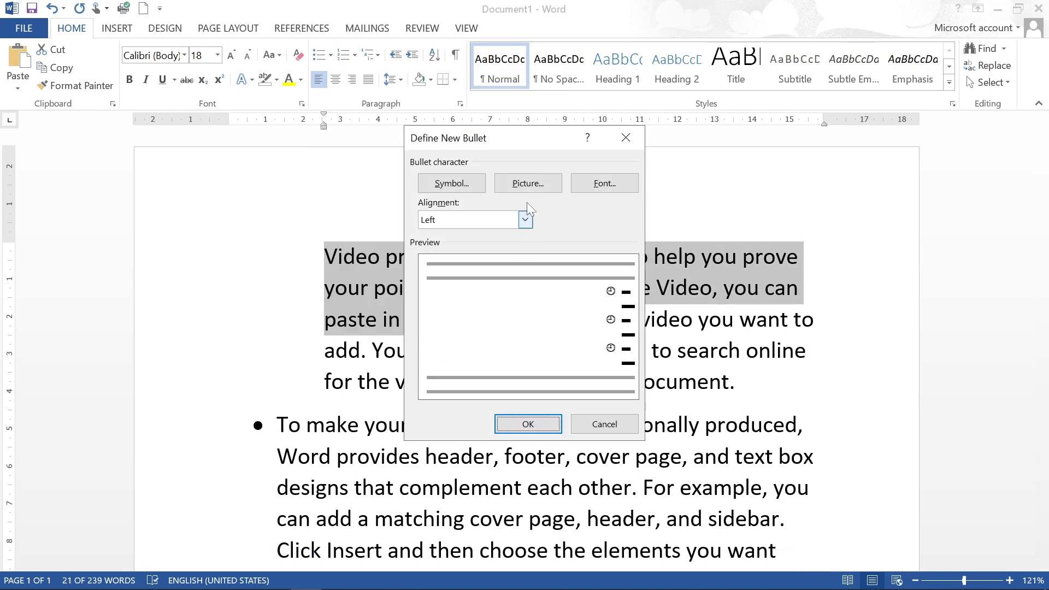
click(525, 185)
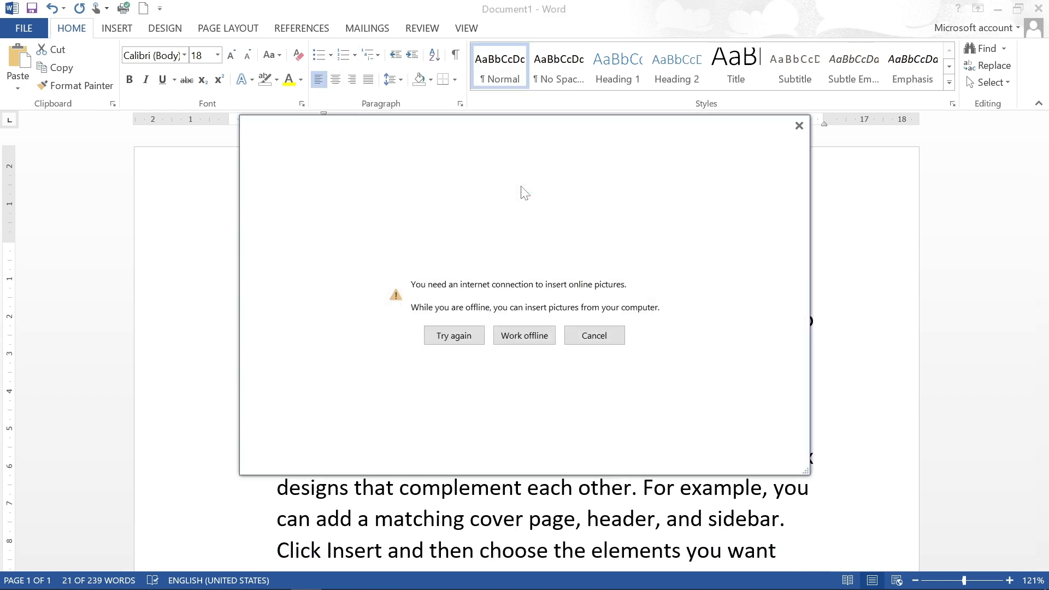
click(511, 338)
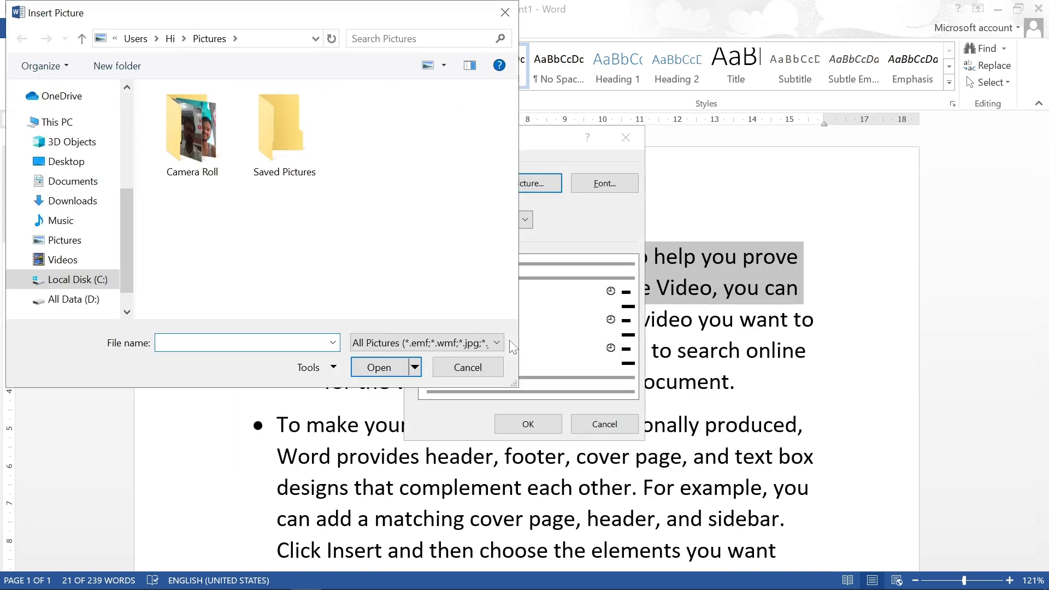
click(71, 241)
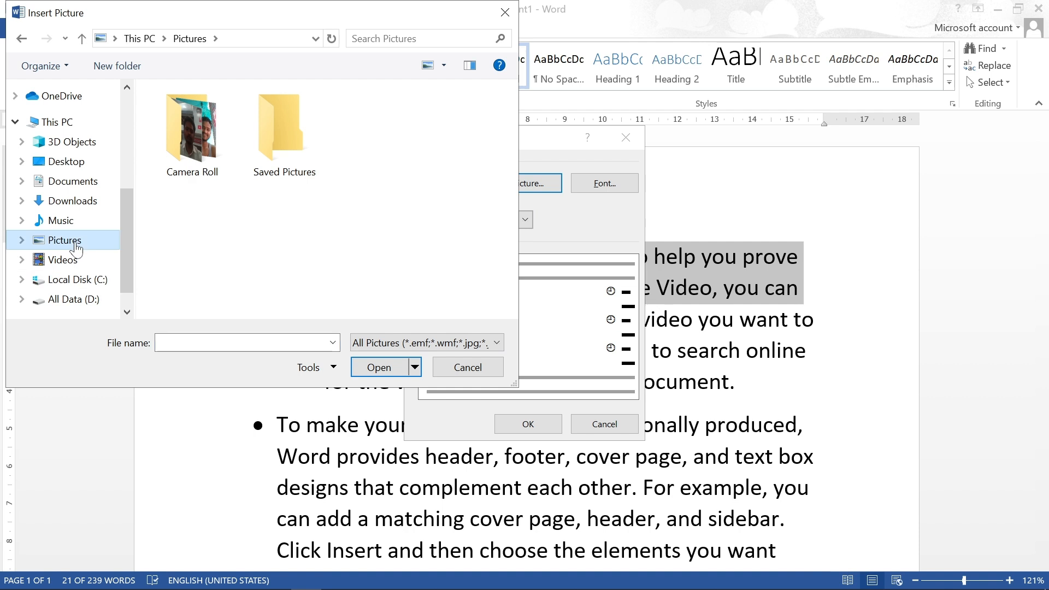
click(67, 201)
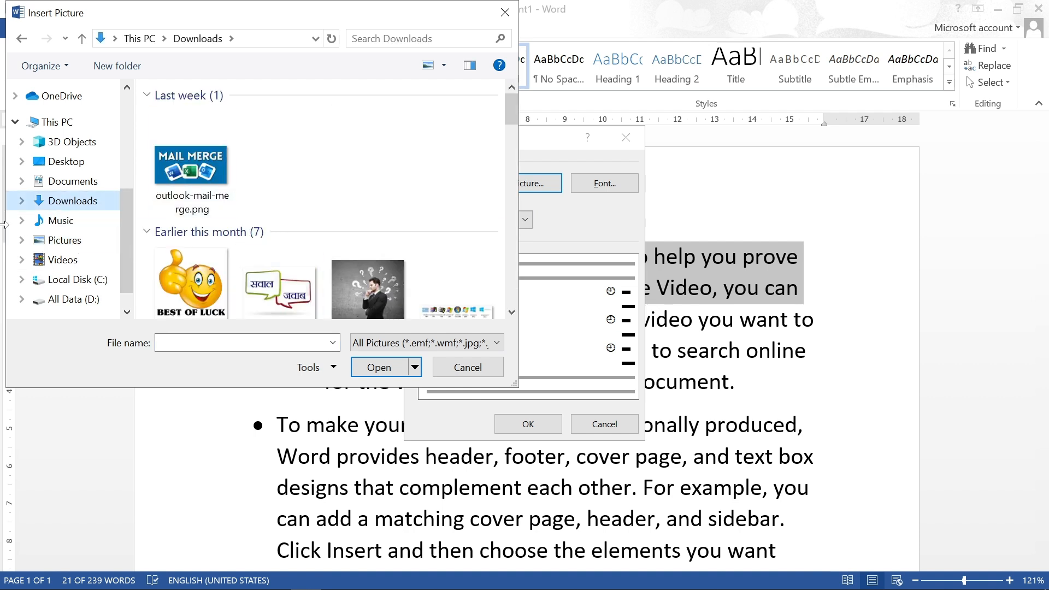
scroll(331, 224, down, 6)
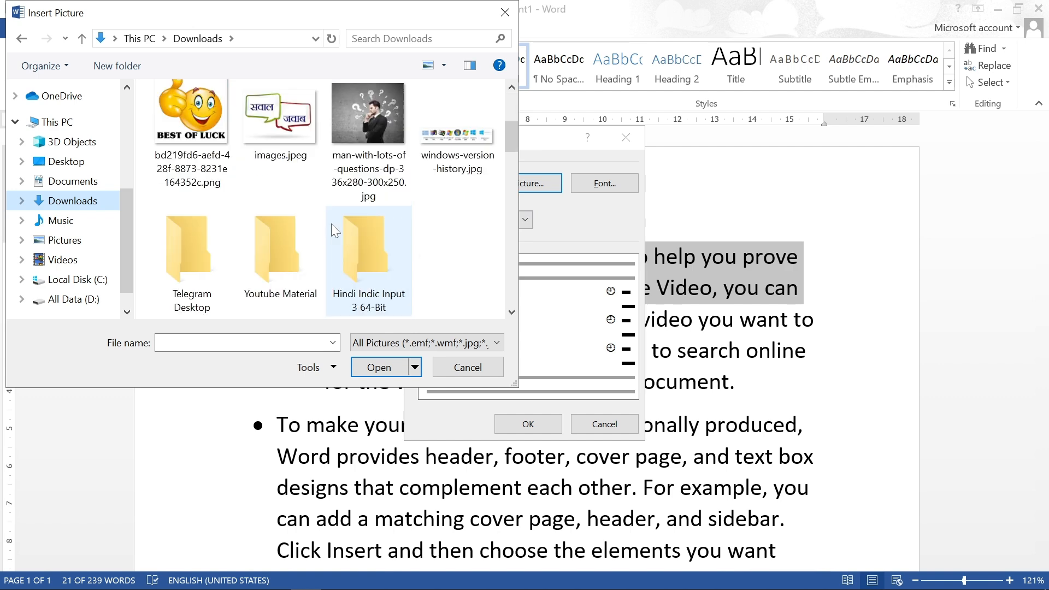
scroll(331, 224, down, 3)
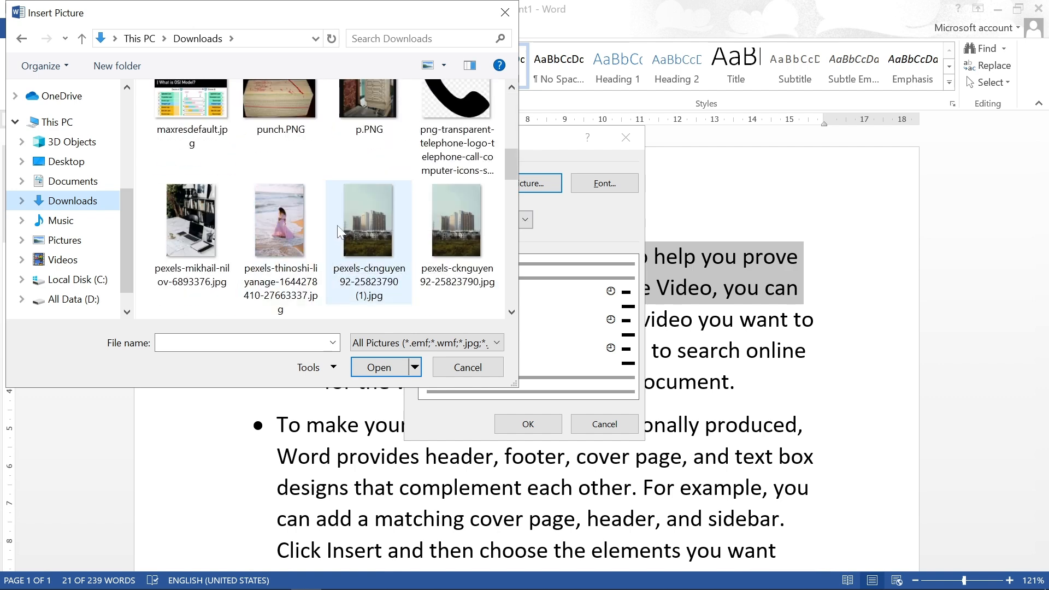
scroll(338, 218, down, 3)
scroll(342, 219, up, 6)
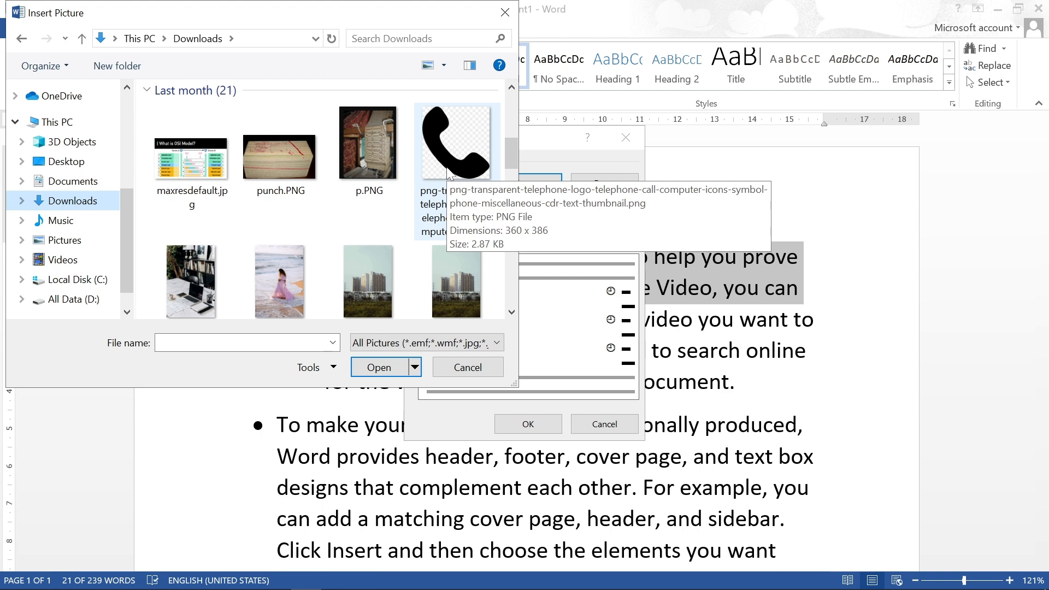
double_click(447, 168)
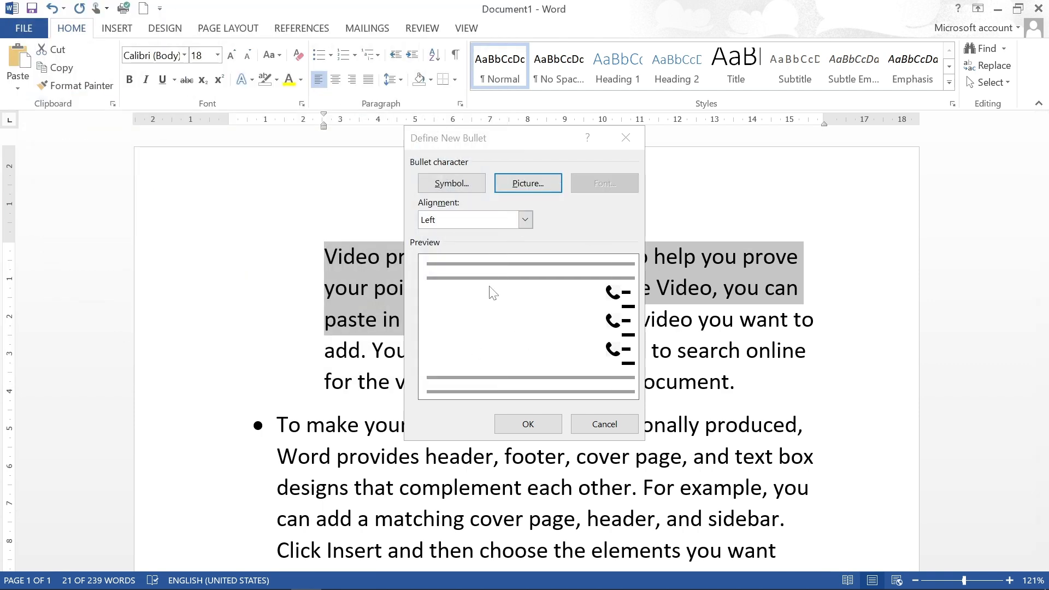
click(529, 429)
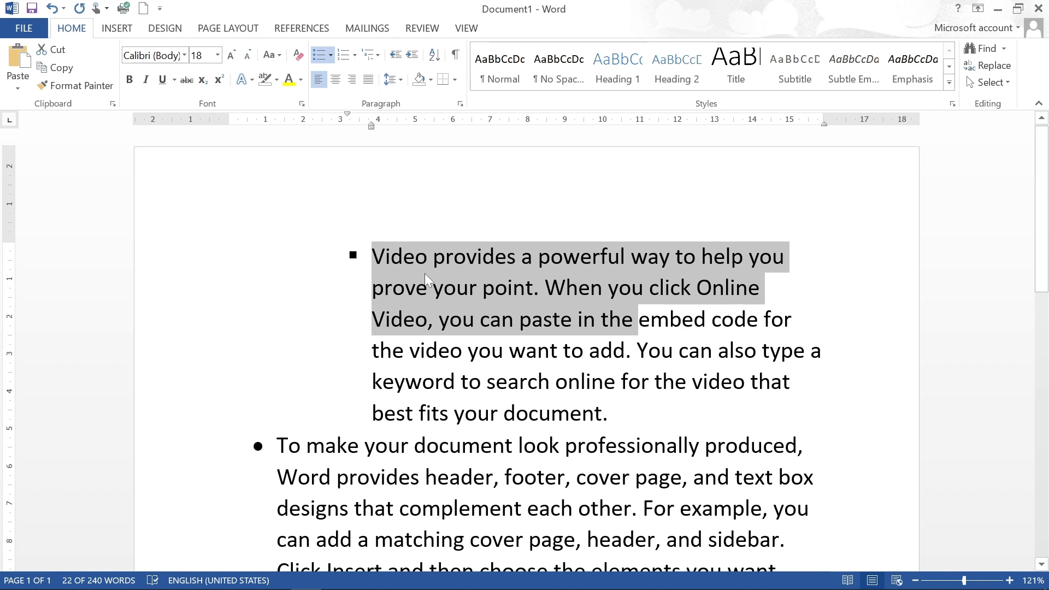
Apply the telephone picture bullet to the "Video provides" list item
click(463, 351)
drag(372, 288, 653, 382)
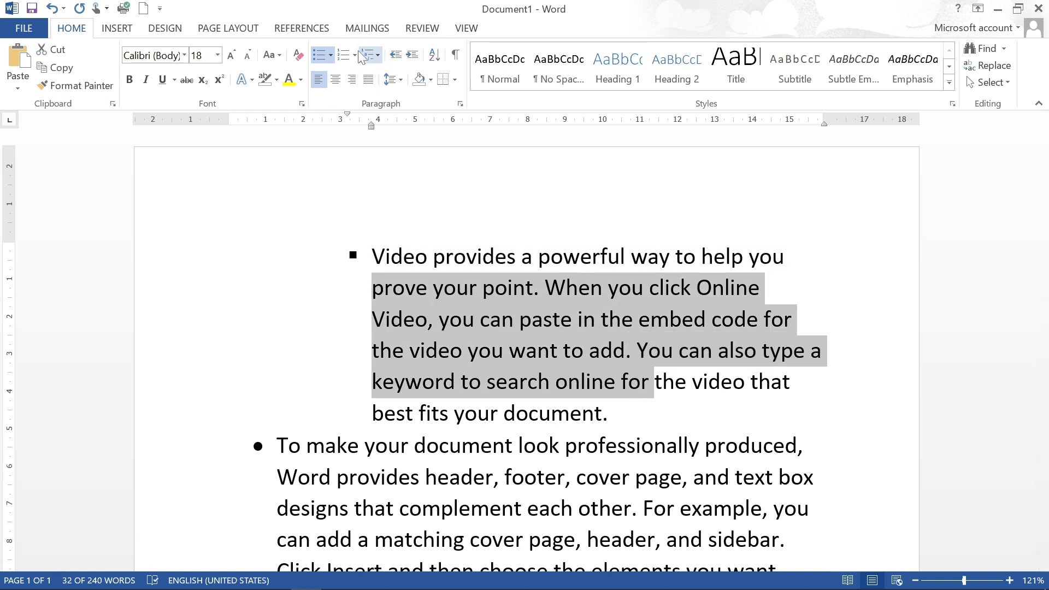
click(330, 55)
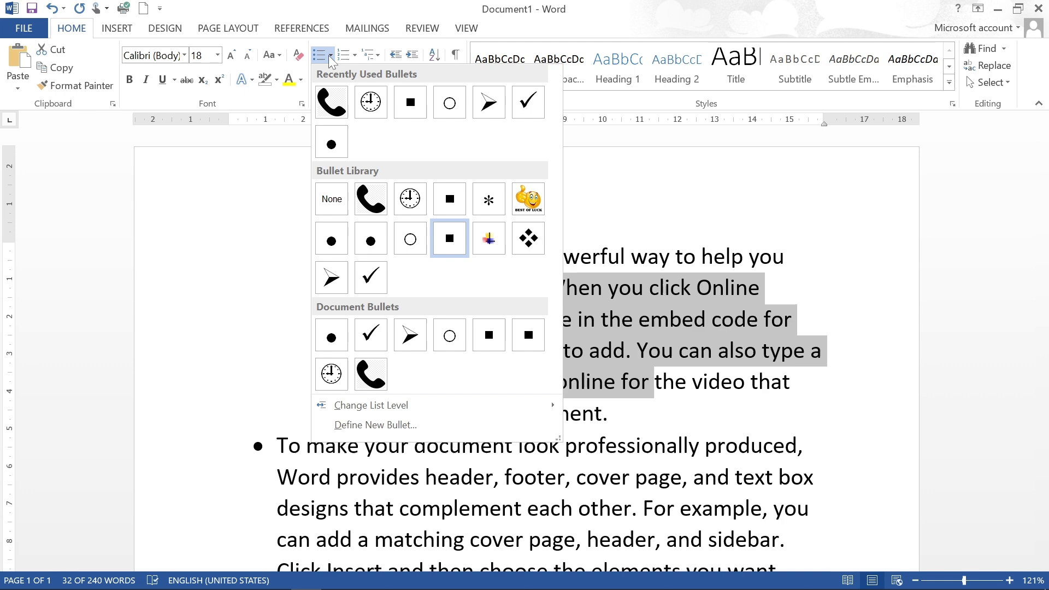
click(331, 103)
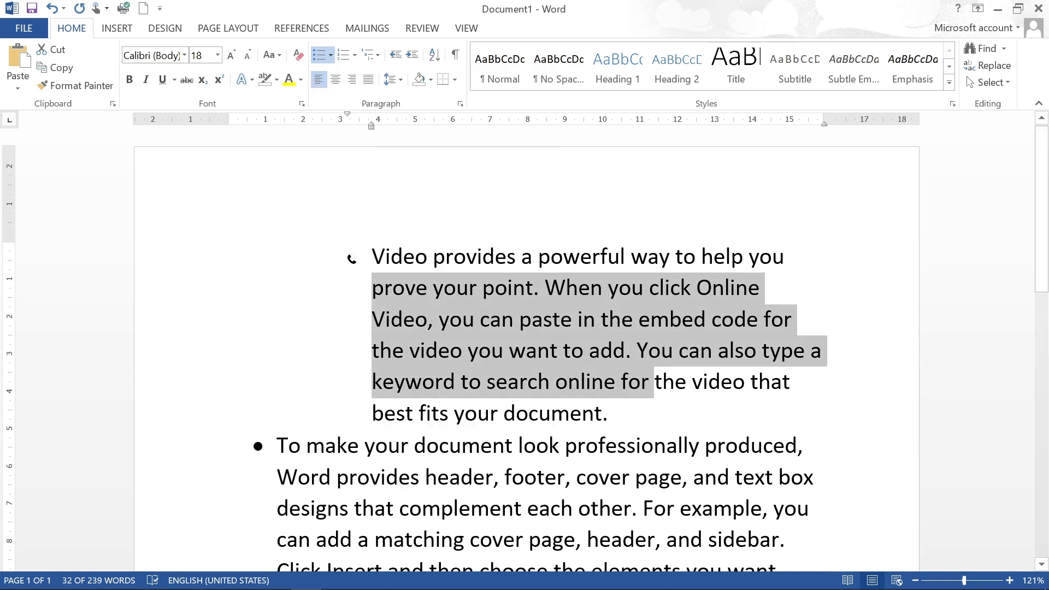
Magnify the page to 377% to examine the telephone bullet, and return the zoom to 110%
click(990, 581)
scroll(354, 345, up, 5)
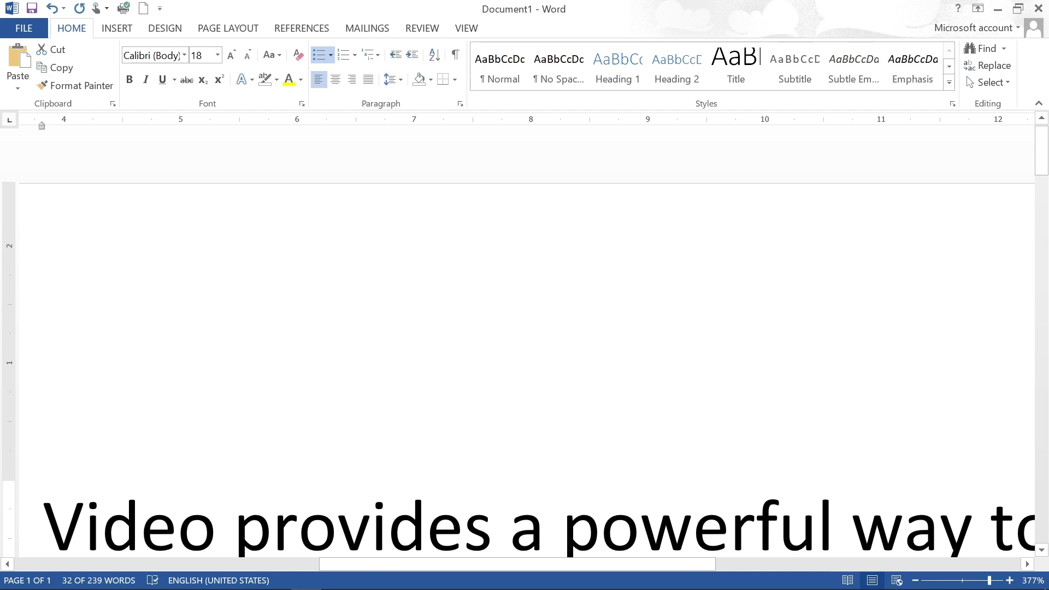
drag(401, 565, 219, 561)
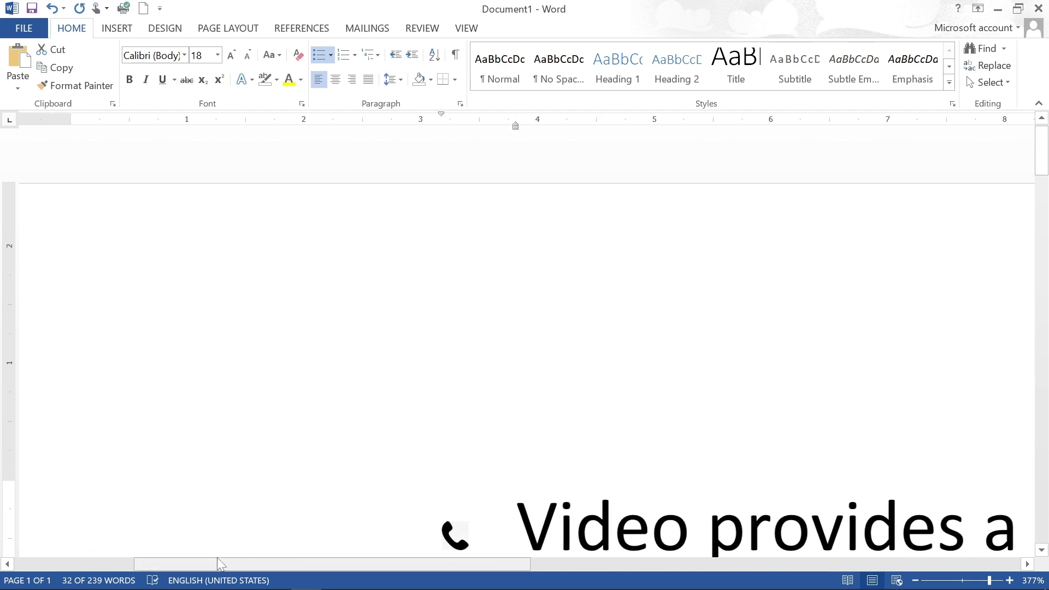
scroll(229, 524, down, 1)
scroll(262, 401, down, 1)
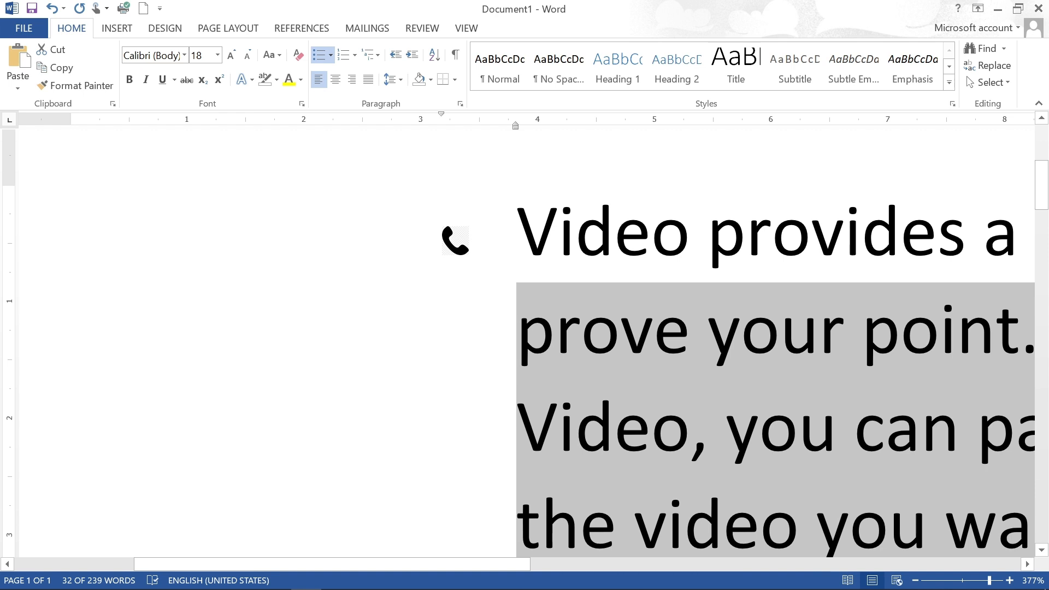
ctrl+scroll(395, 274, down, 20)
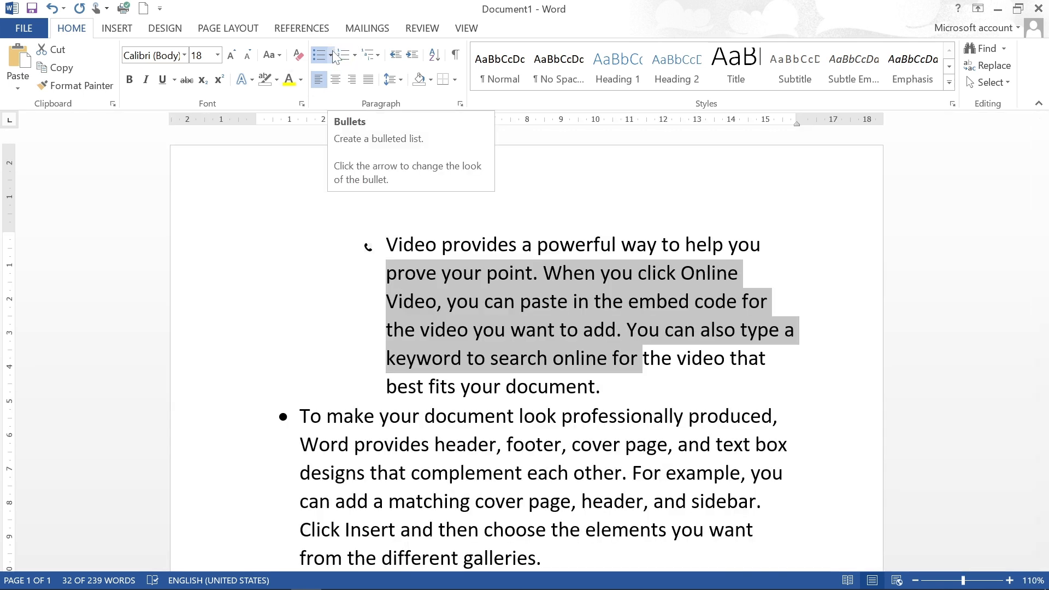
Apply A. B. C. numbering to the bulleted "To make your document" and "Themes and styles" paragraphs
scroll(364, 358, down, 2)
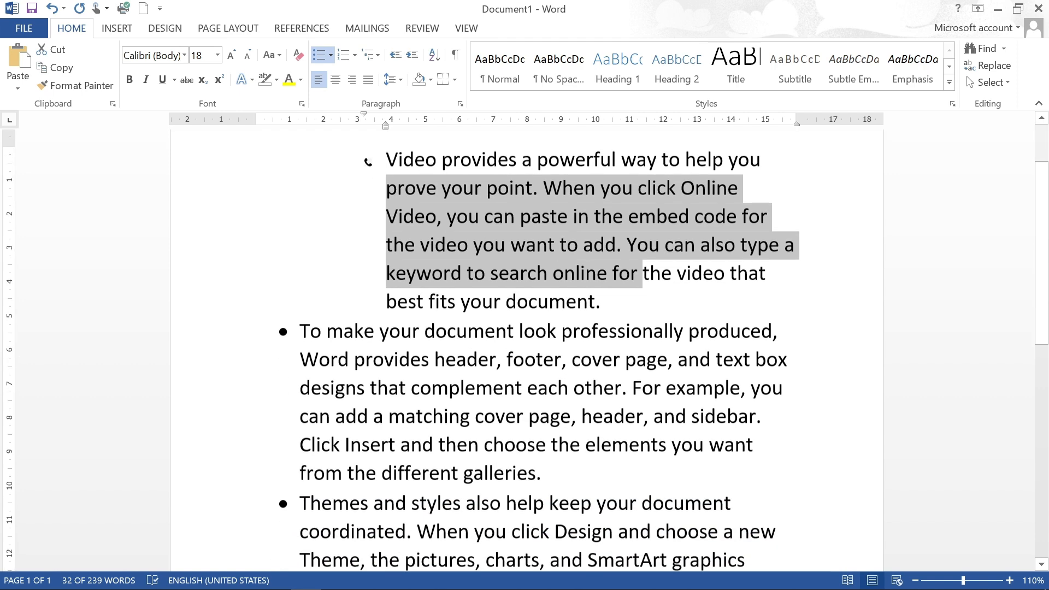
drag(301, 332, 815, 492)
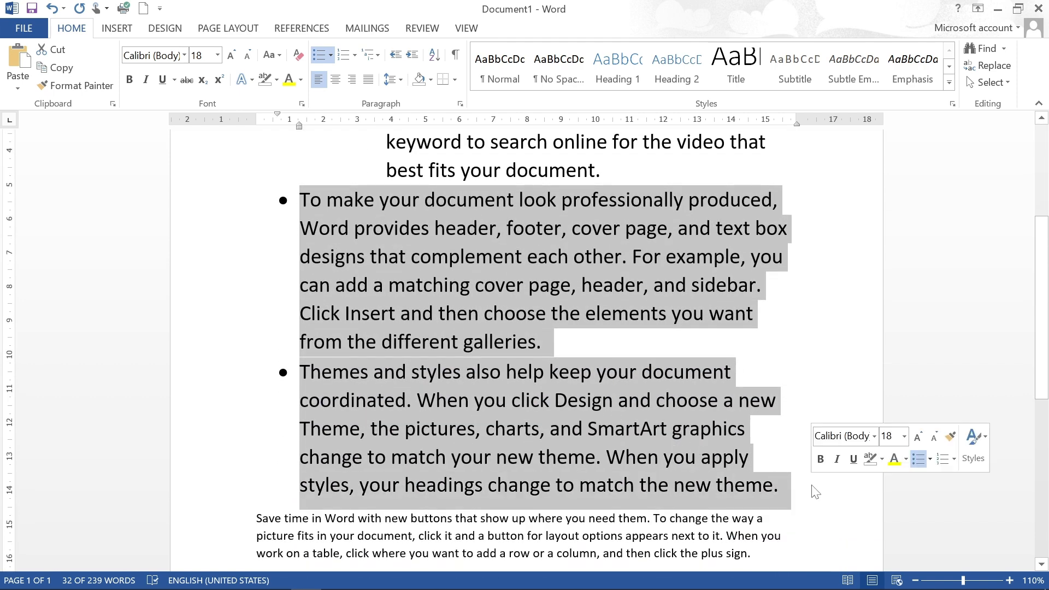
click(355, 55)
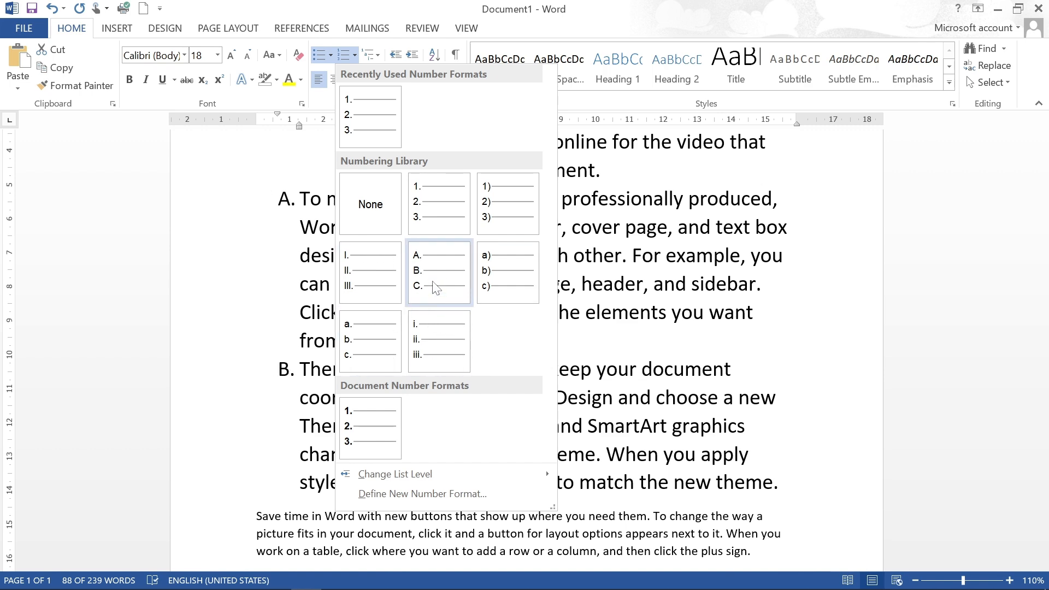
click(442, 270)
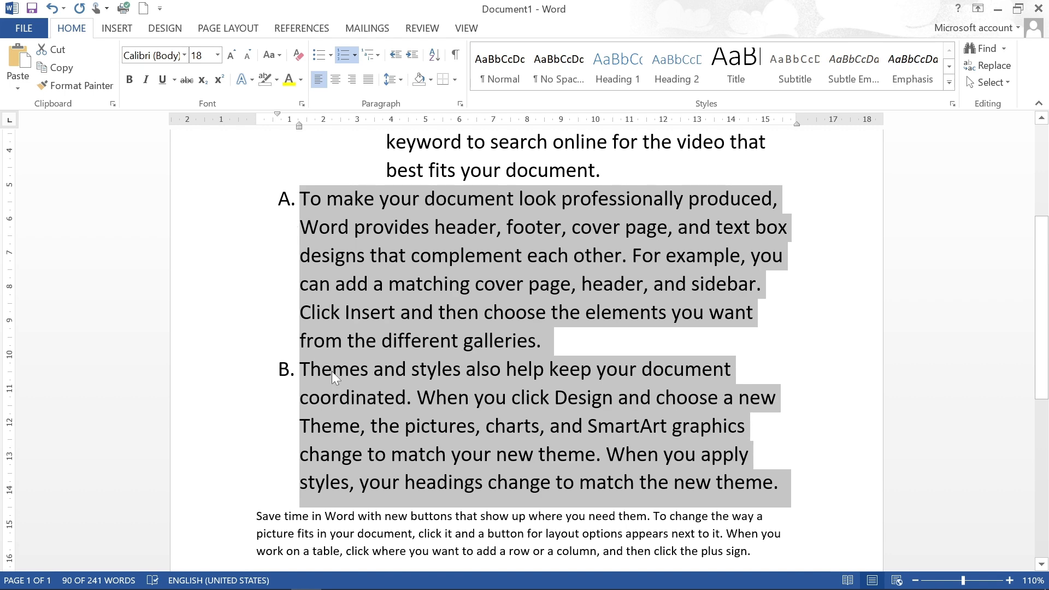
Try the 1., a) and a. number formats on the two selected paragraphs, and return them to A. B. C
click(345, 56)
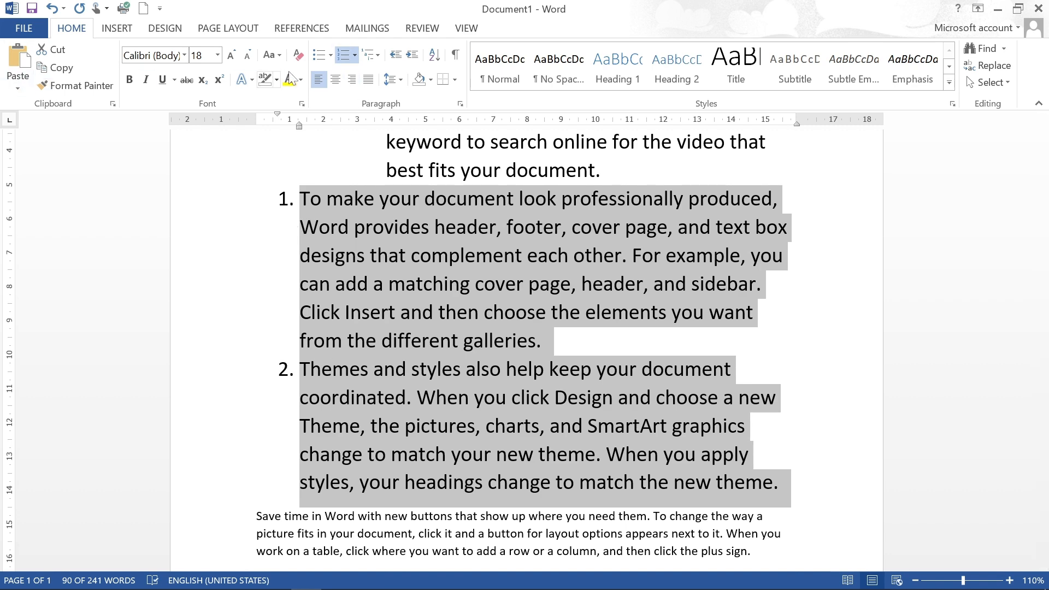
click(353, 57)
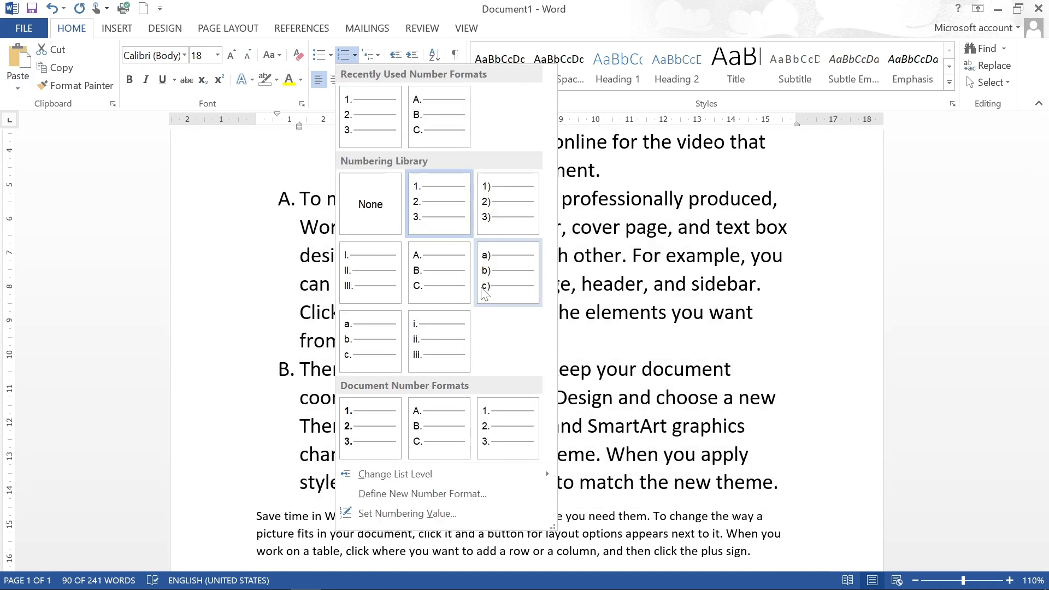
click(497, 272)
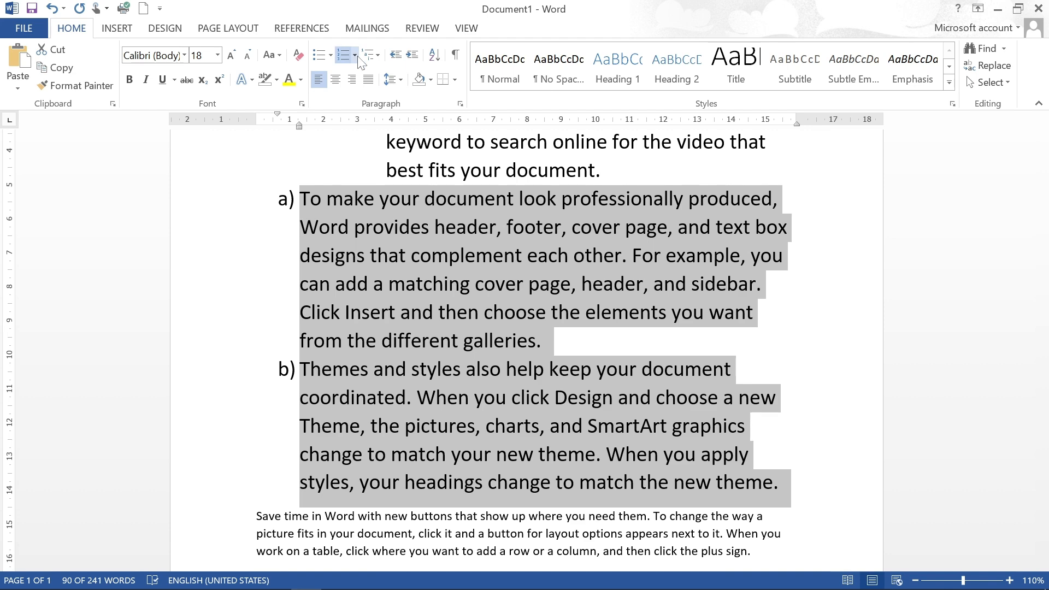
click(354, 56)
click(356, 358)
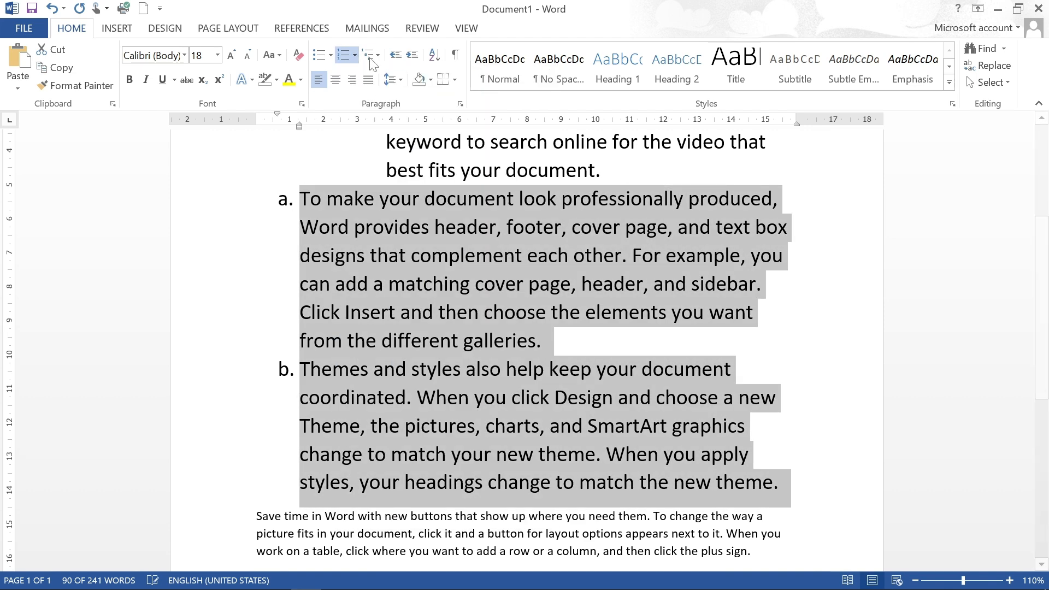
click(354, 55)
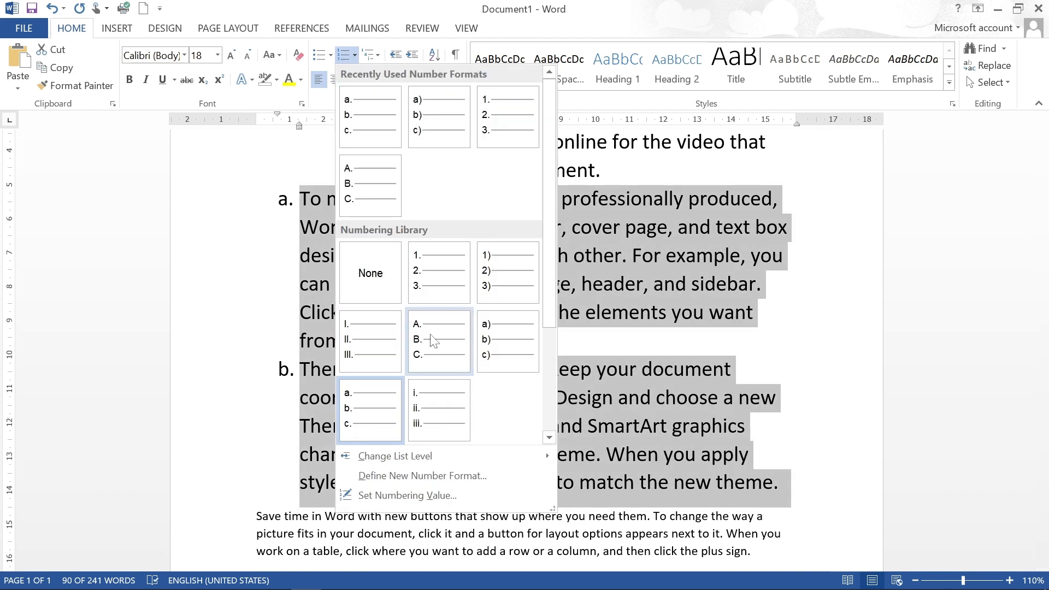
click(432, 337)
Review the numbering value options for the selected list and accept them with Start new list selected
click(354, 55)
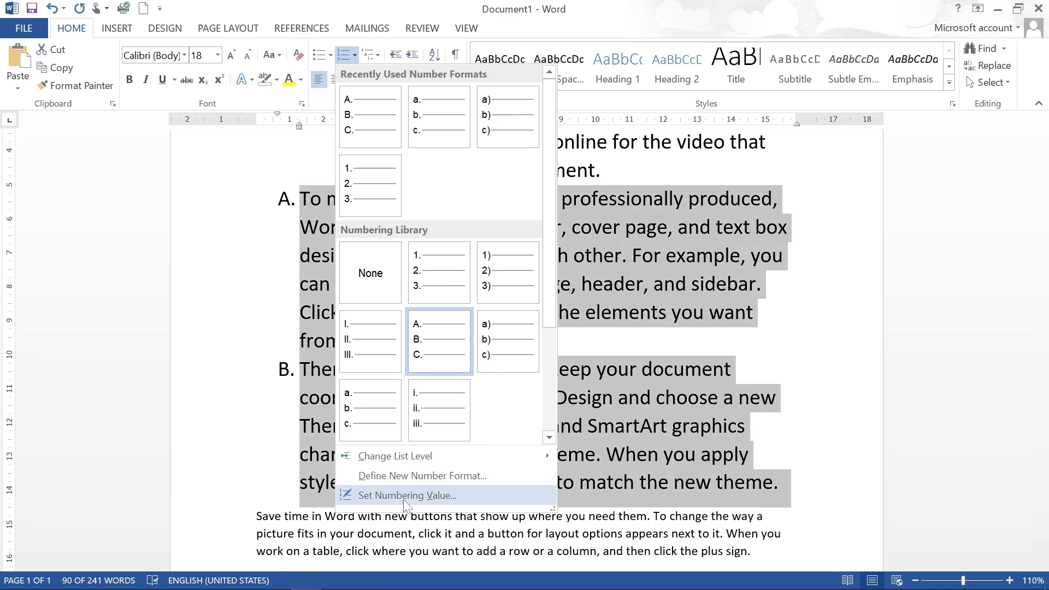
click(371, 495)
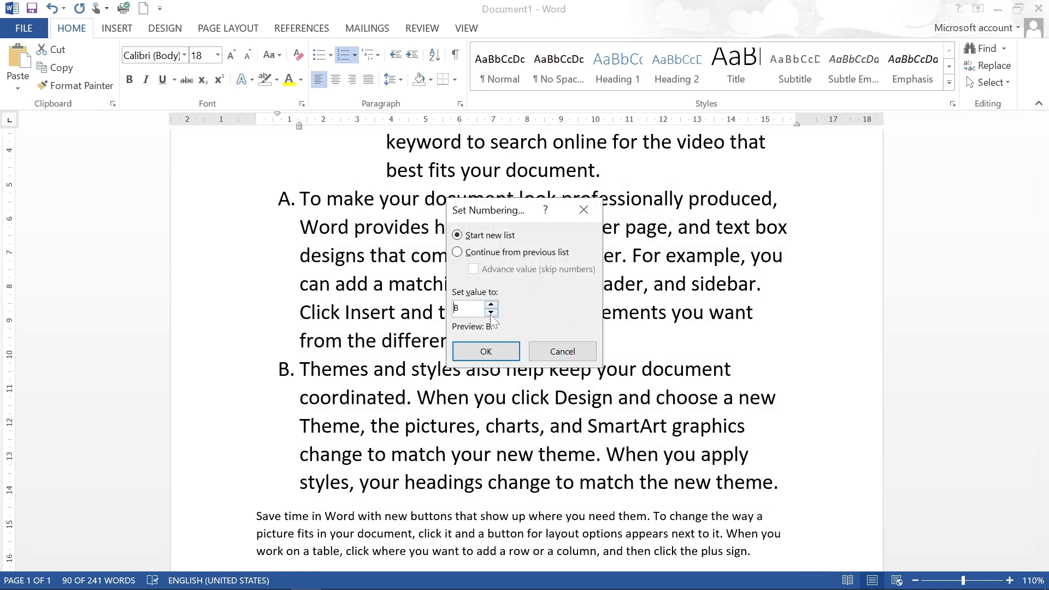
click(493, 354)
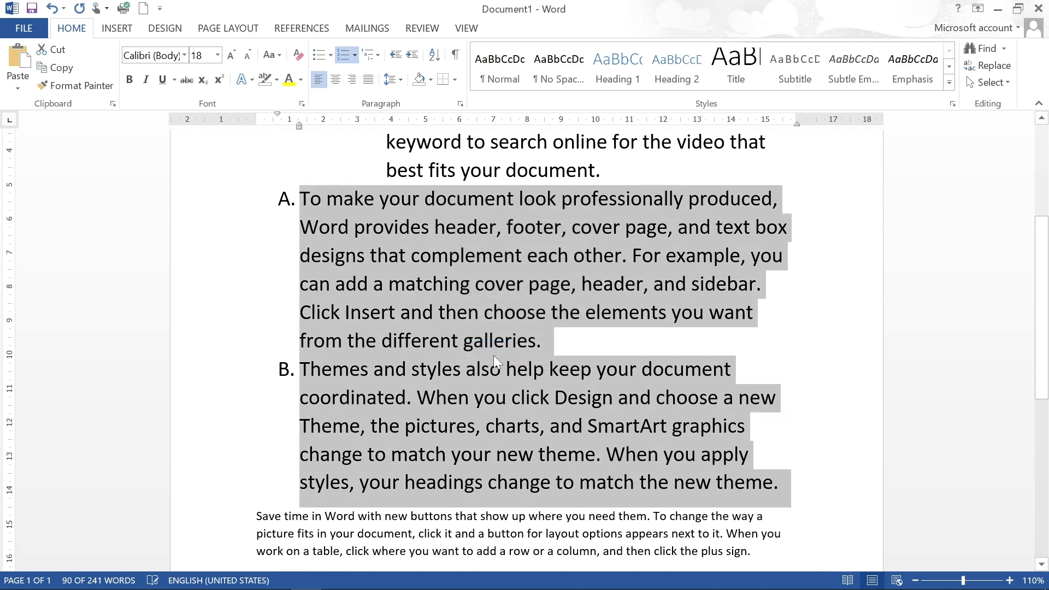
Define a new number format for the two paragraphs using the Hindi क, ख, ग number style
click(353, 57)
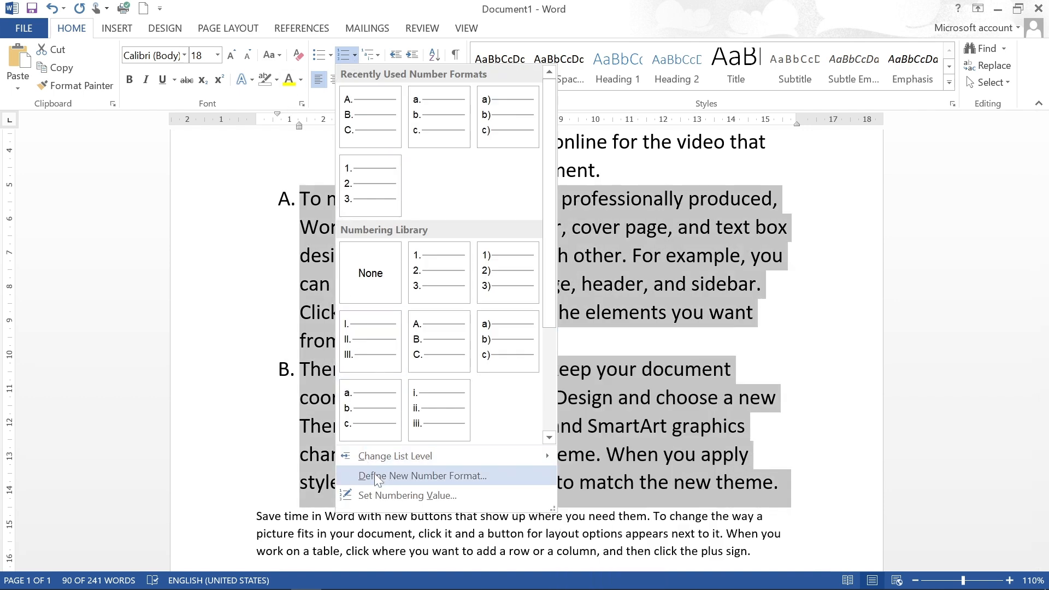
click(376, 475)
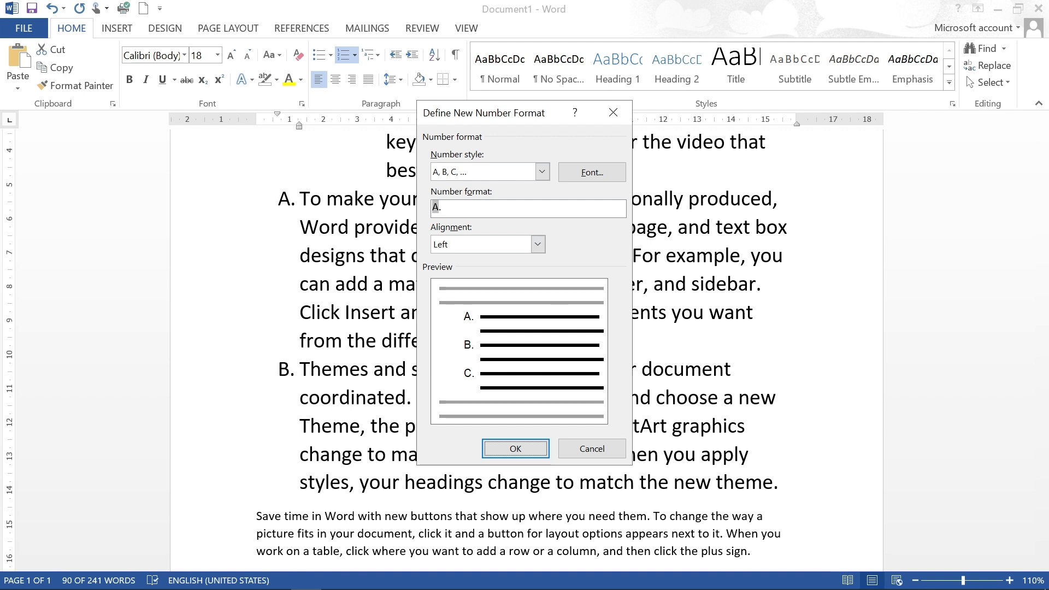
click(542, 172)
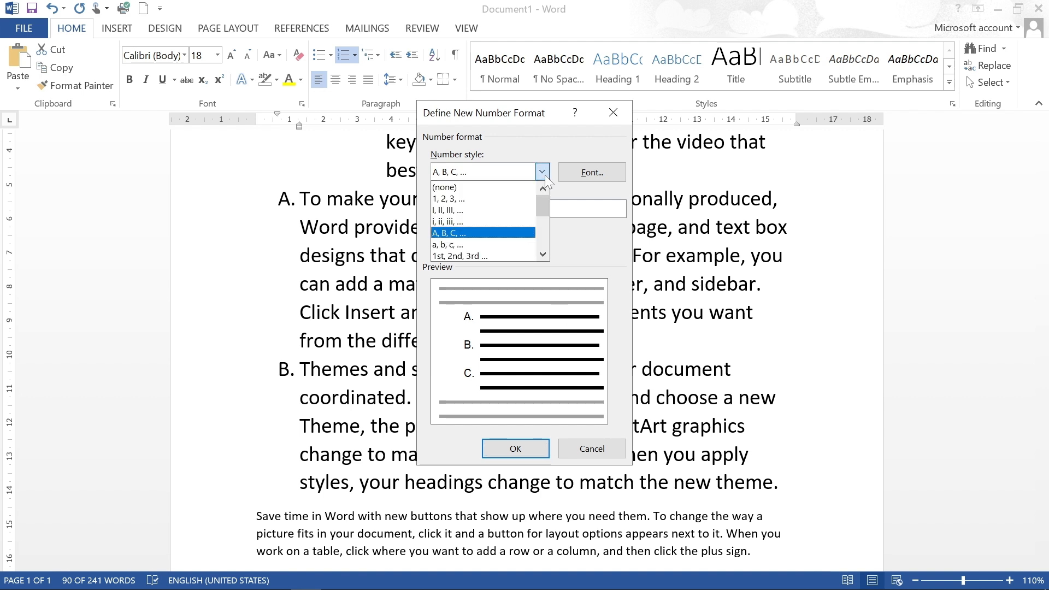
click(542, 173)
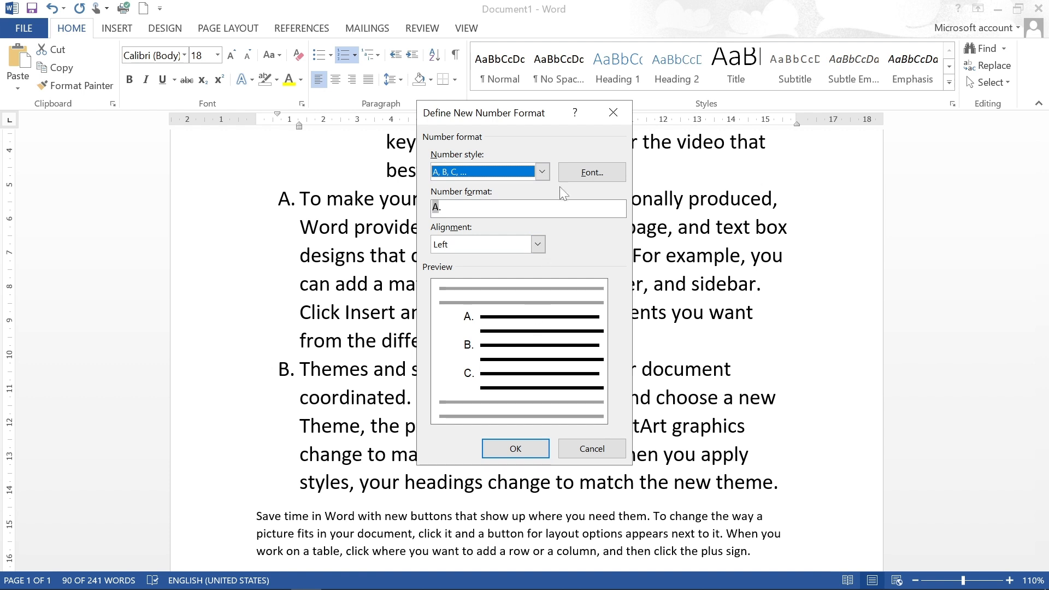
click(542, 172)
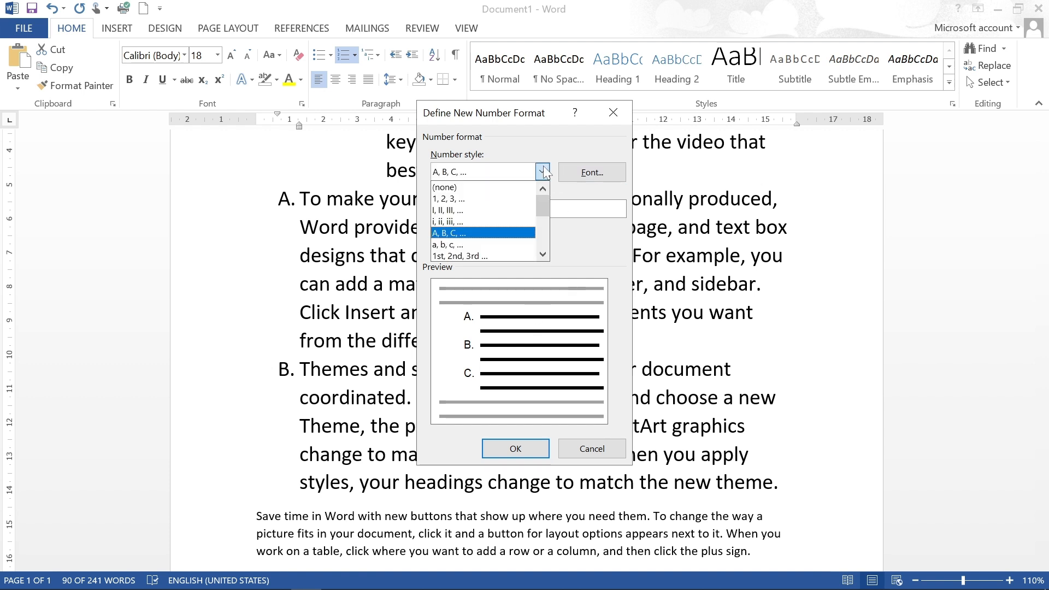
drag(536, 207, 547, 248)
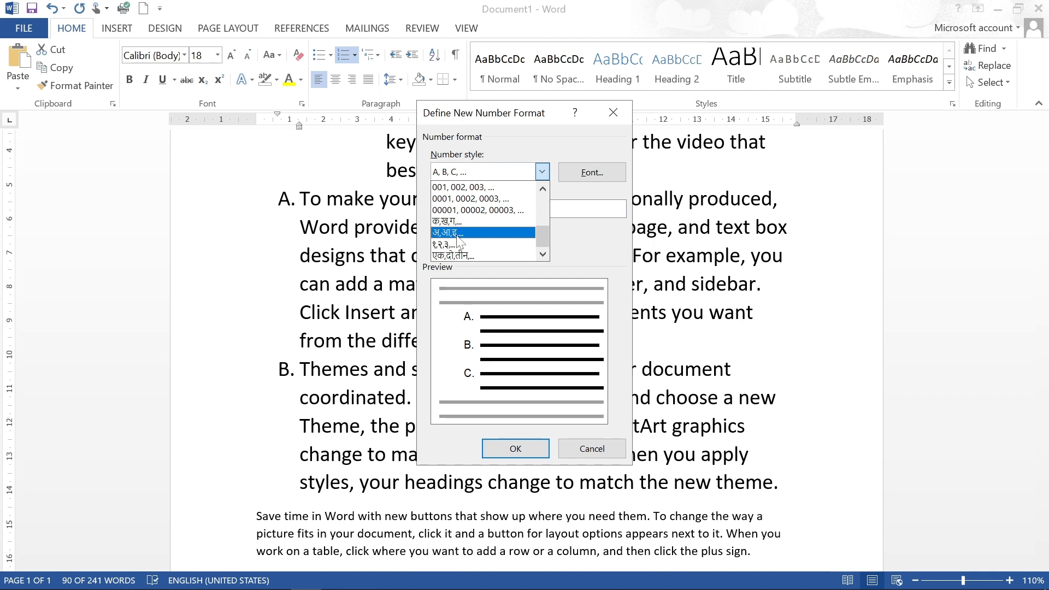
click(452, 221)
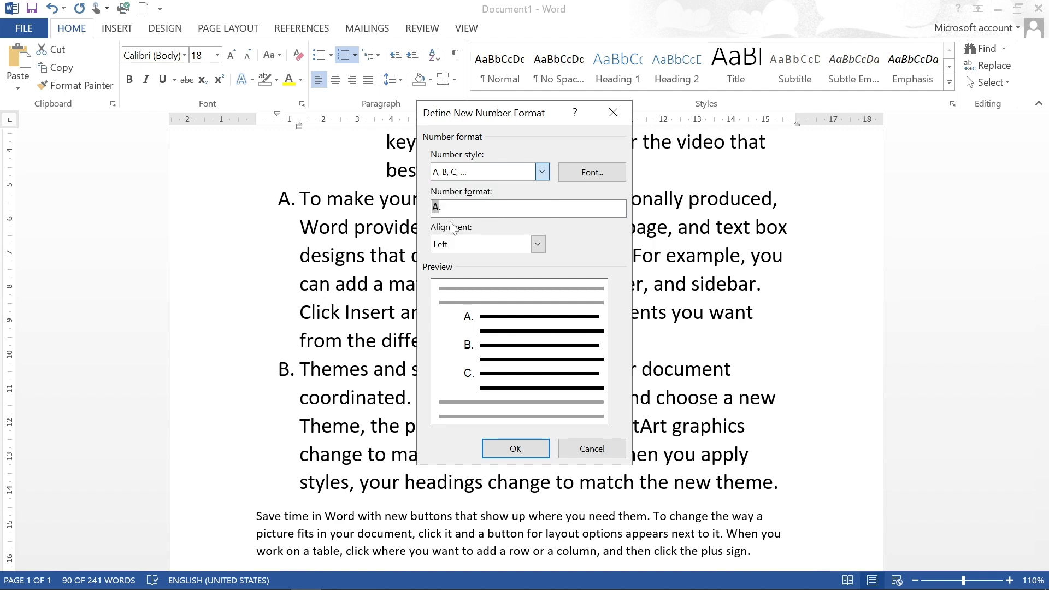
click(540, 450)
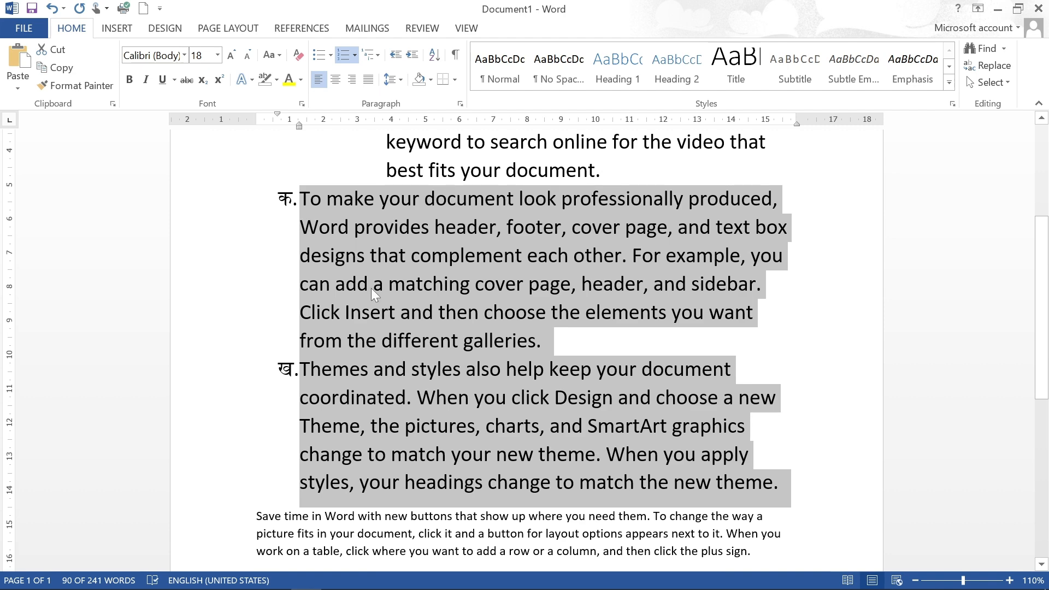
Try moving the two numbered paragraphs to the second list level, and undo the change
click(354, 56)
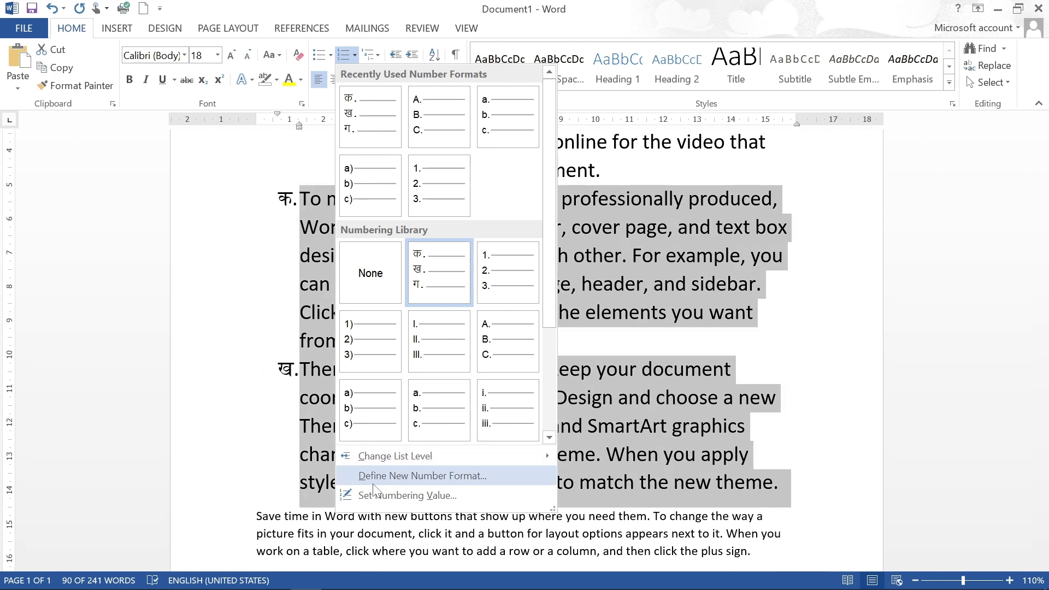
mouse_move(376, 461)
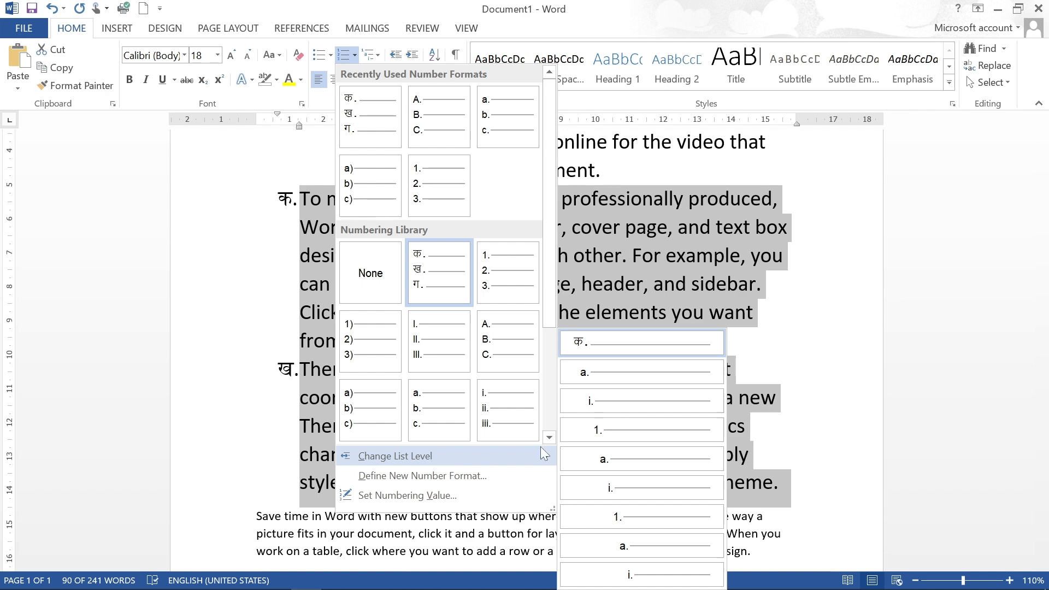
click(594, 374)
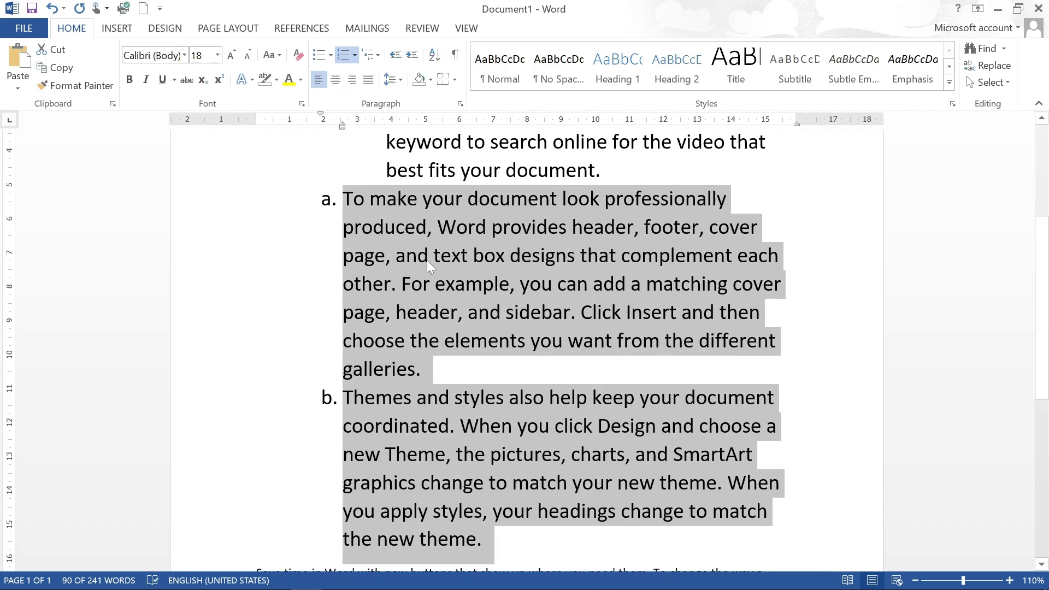
key(ctrl+z)
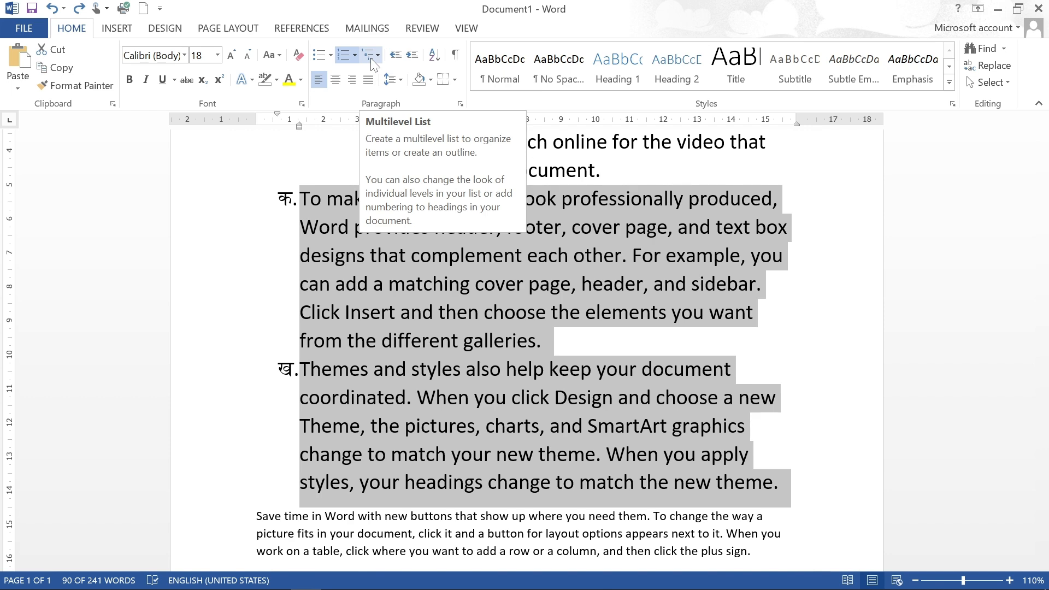
click(570, 322)
scroll(571, 328, up, 4)
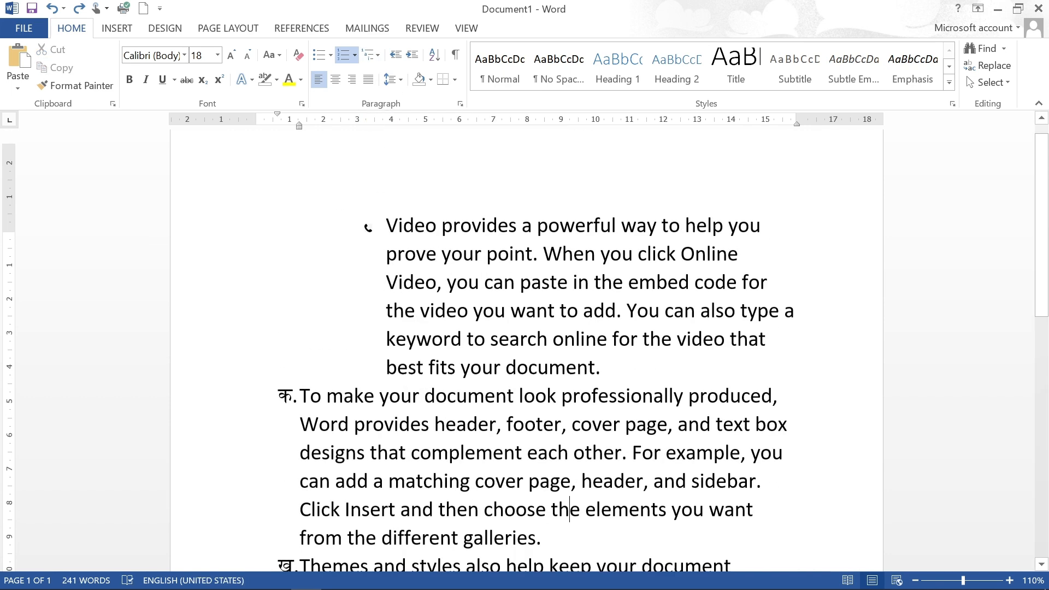
scroll(571, 328, down, 4)
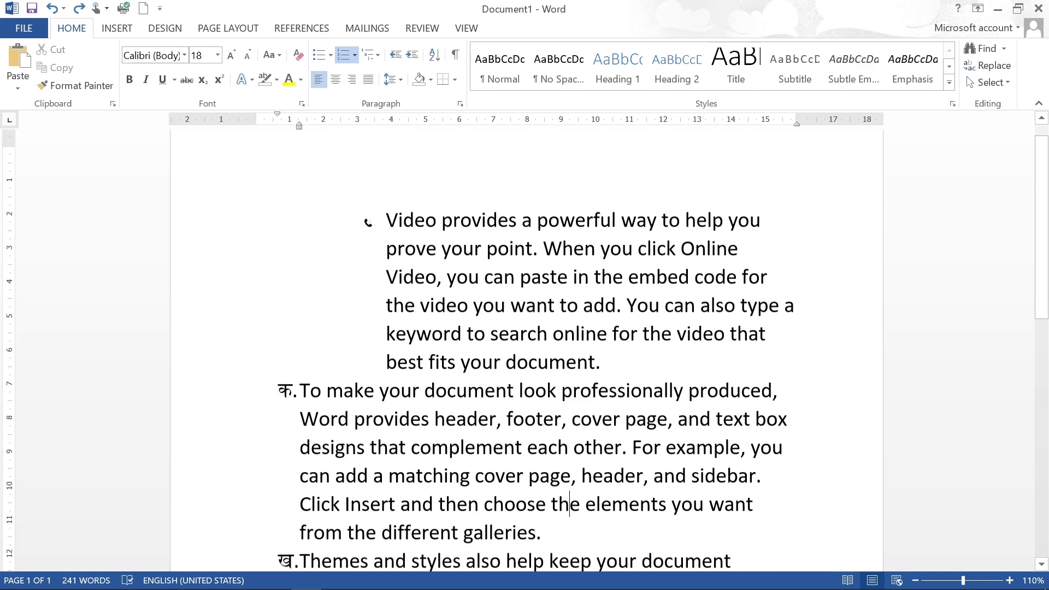
scroll(572, 328, up, 2)
key(ctrl+a)
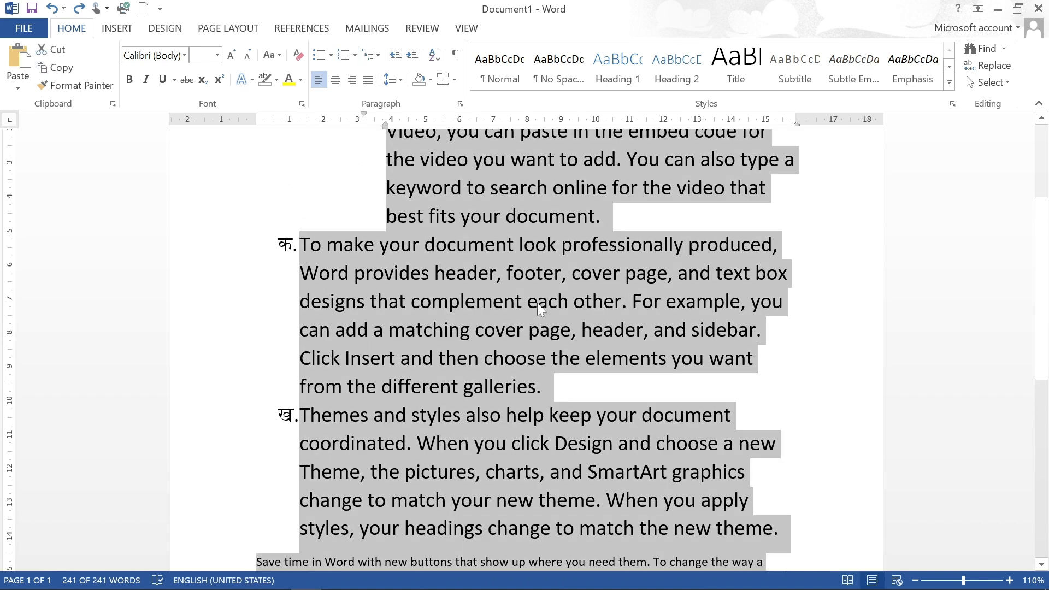
key(Delete)
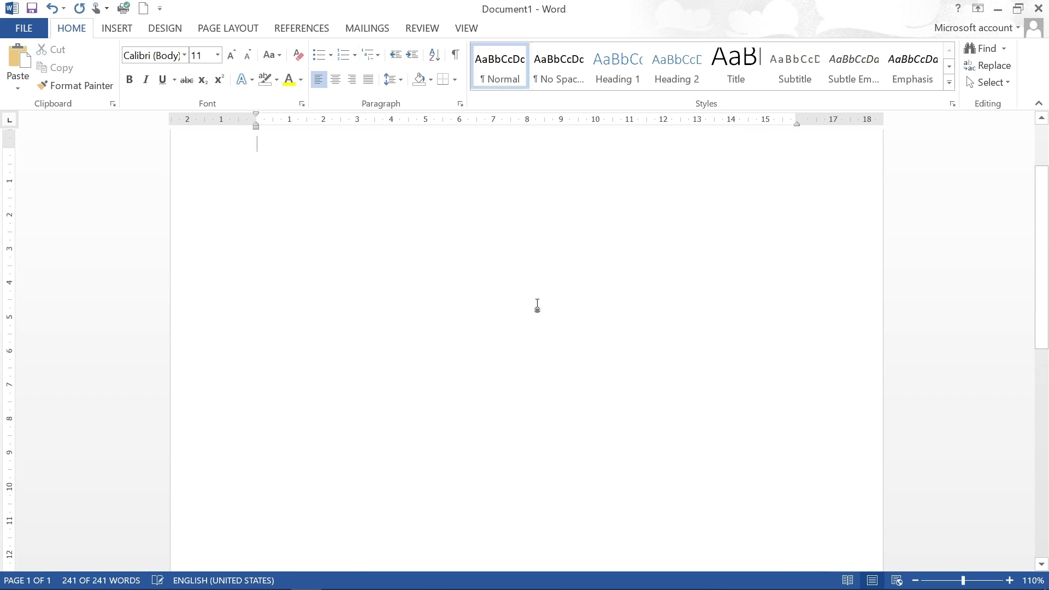
text(=)
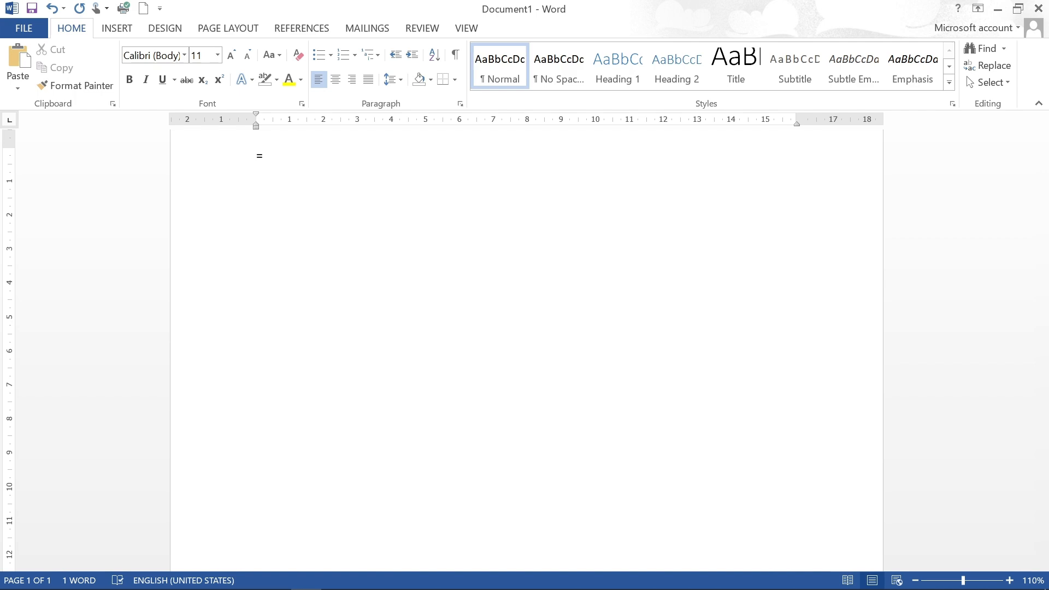
key(ctrl+z)
key(ctrl+z)
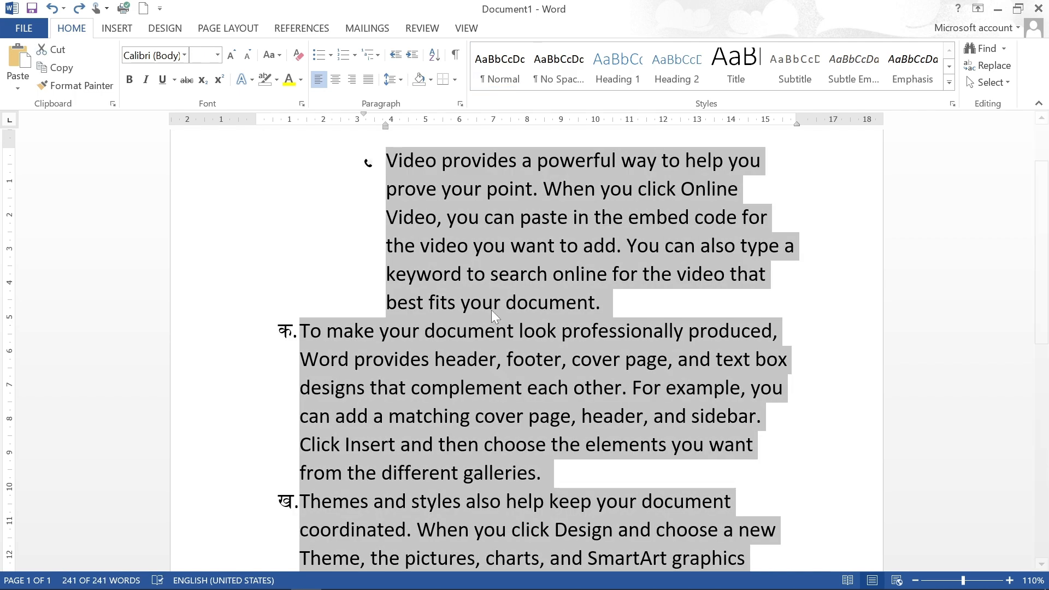
Clear all formatting from the entire document text and enlarge the text to 18 pt
click(298, 55)
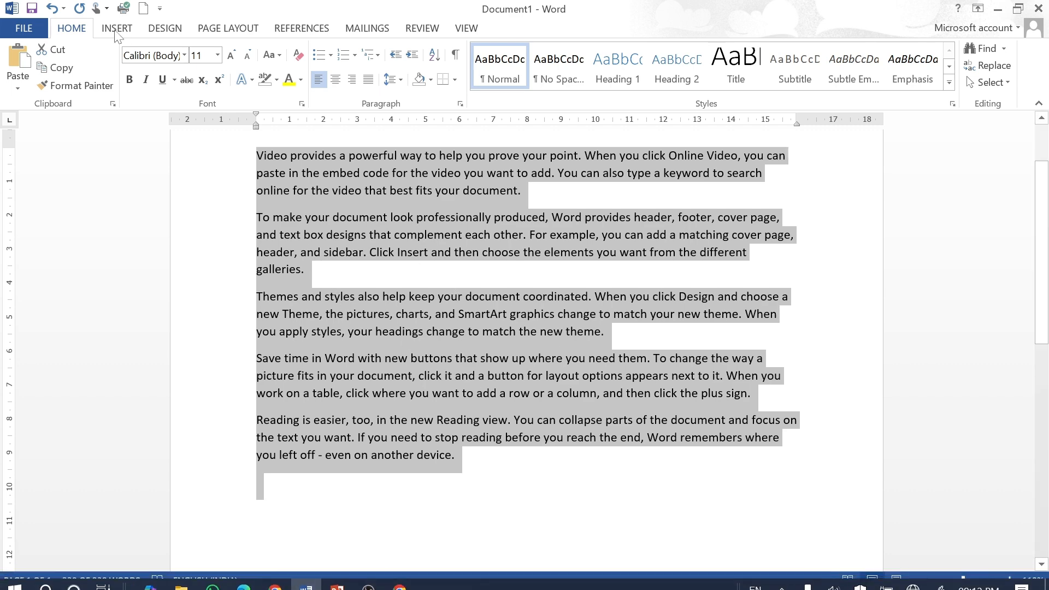
click(231, 55)
click(231, 56)
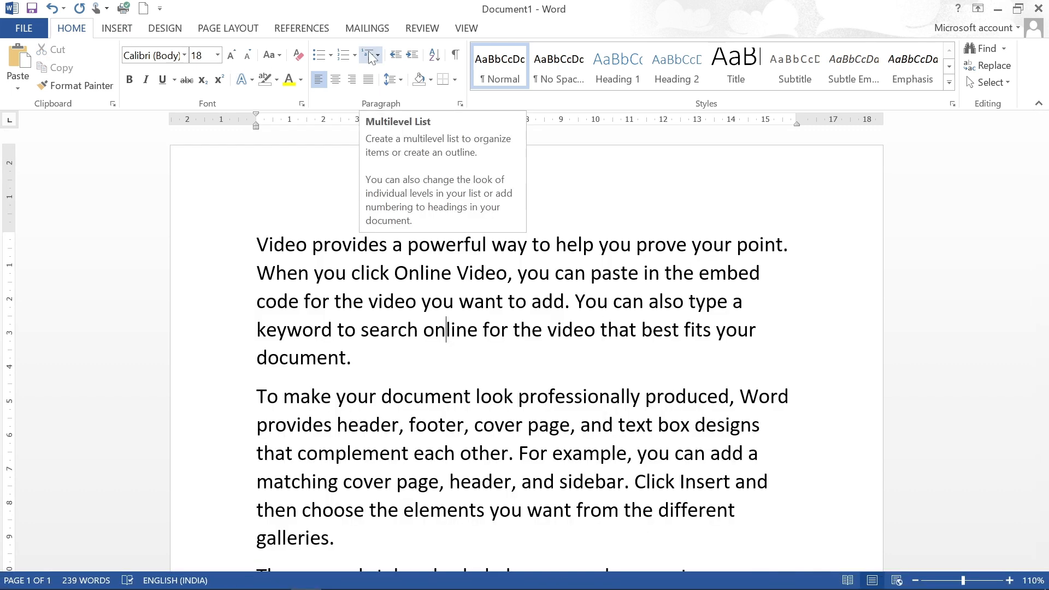
Apply the 1) a) i) multilevel list format to the "Video provides" paragraph
click(370, 273)
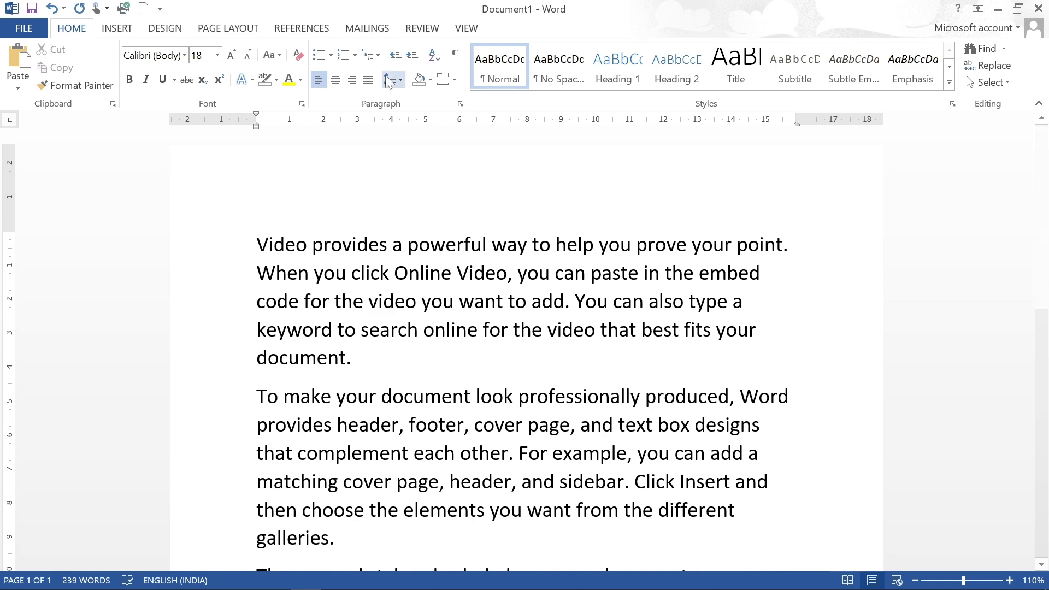
click(376, 53)
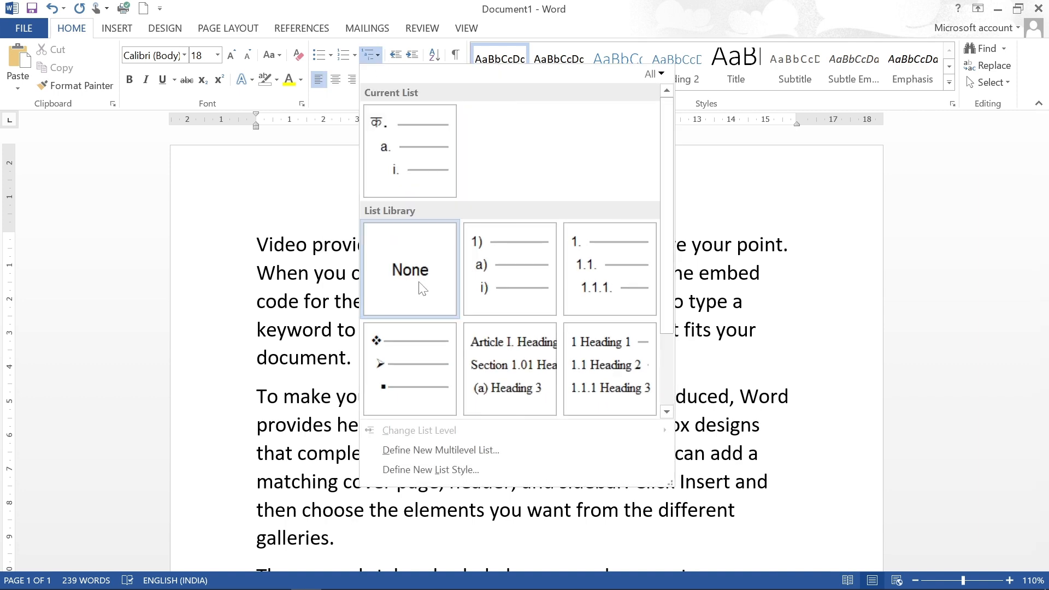
click(489, 268)
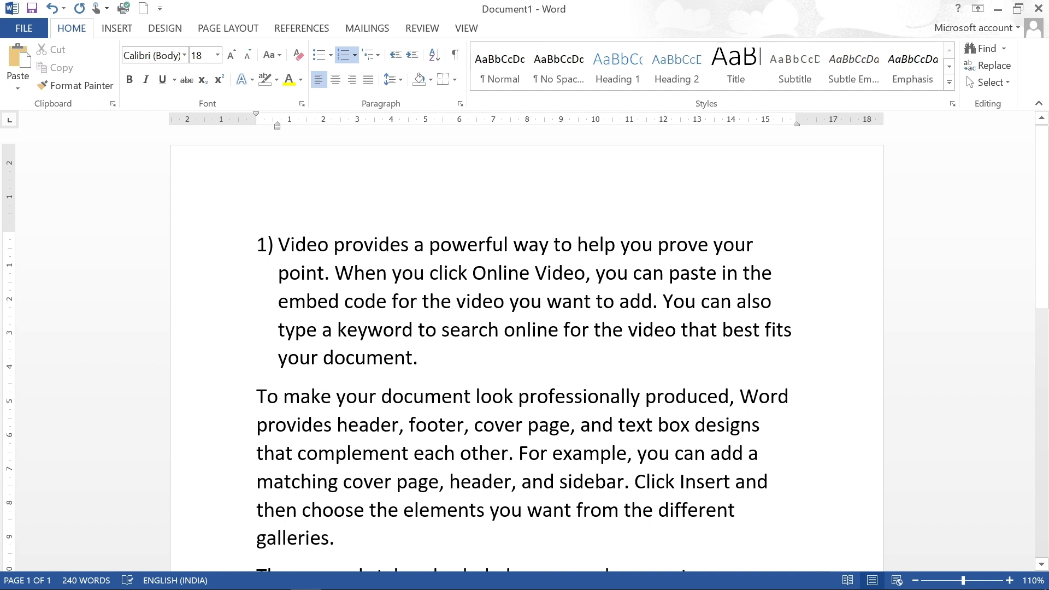
Append "KJFLDFJLDFsdjfldfjl" to the first numbered paragraph and add a second numbered item reading "fkdfldjljlkj"
text(KJFLDFJLDF)
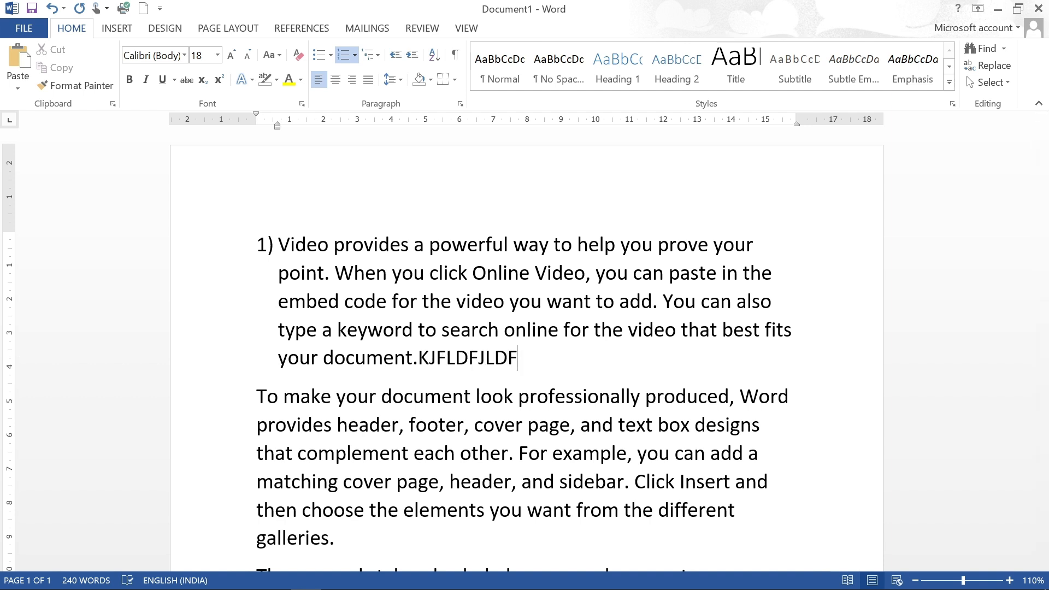
text(sdjfldfjl)
key(Return)
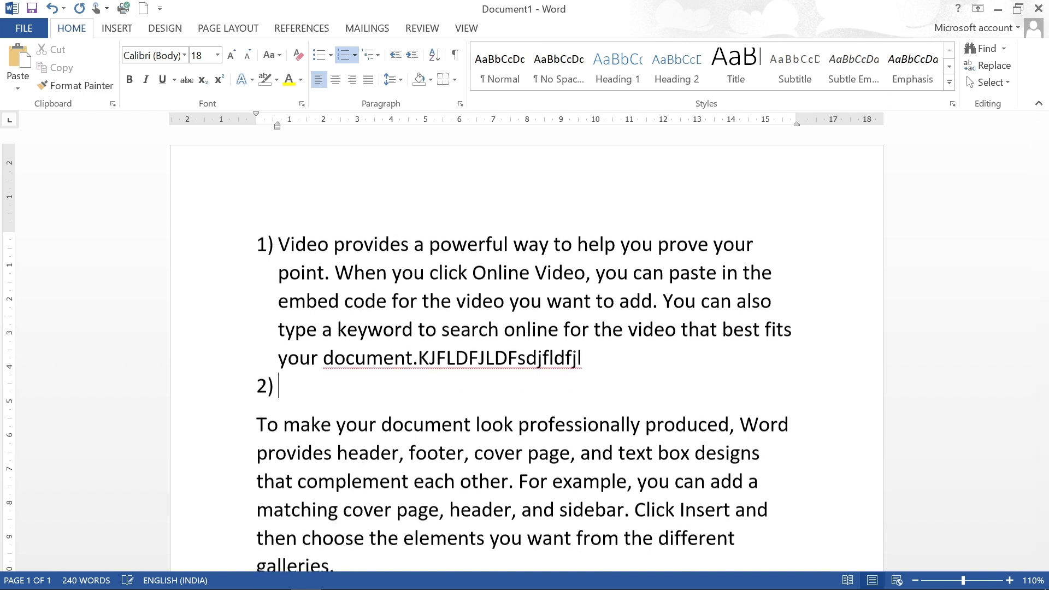
text(fkdfldjljlkj)
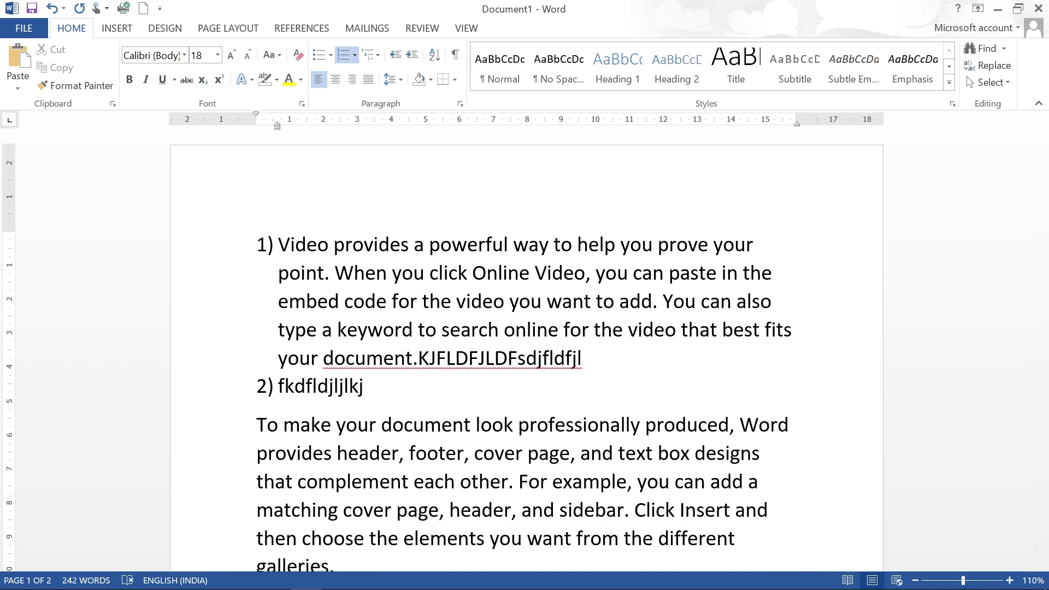
key(shift+Return)
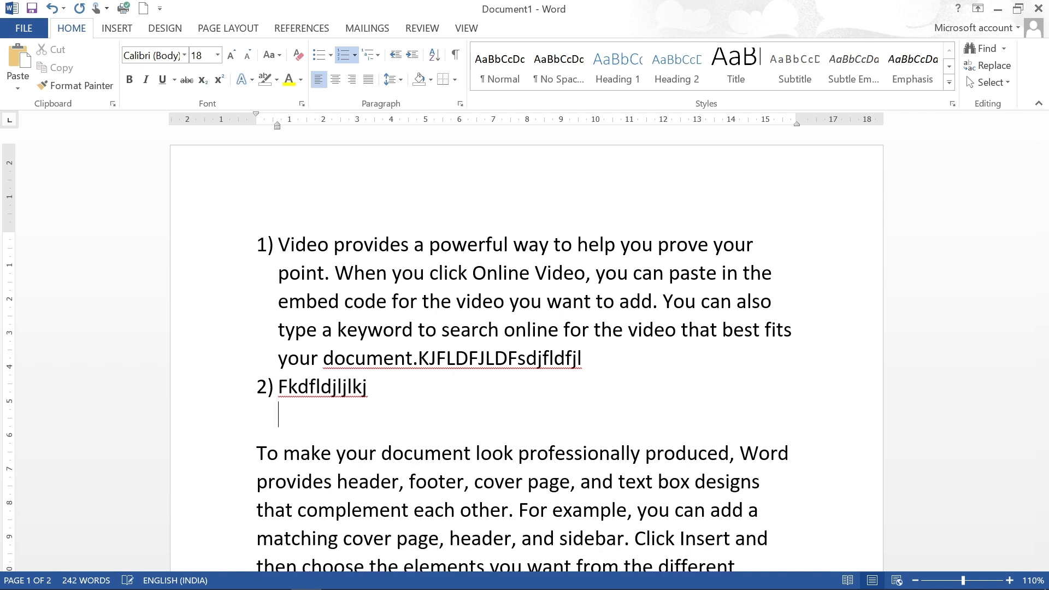
text(ldsfjdlkfdlfkjdlfk)
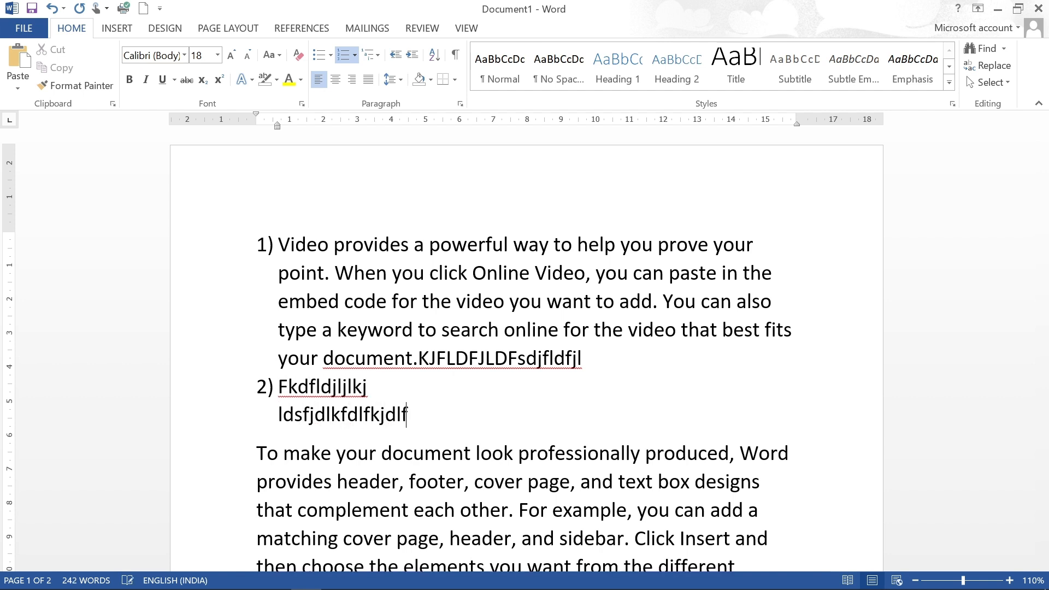
key(BackSpace)
key(BackSpace)
key(BackSpace)
key(BackSpace)
key(BackSpace)
key(BackSpace)
key(BackSpace)
key(BackSpace)
key(BackSpace)
key(BackSpace)
key(BackSpace)
key(BackSpace)
key(BackSpace)
key(BackSpace)
key(BackSpace)
key(BackSpace)
key(BackSpace)
key(BackSpace)
key(BackSpace)
Extend the second numbered item with "dlfkd;slkf;lskf;lk;l" and add a third item reading "dlfkd;lk;lk;lk;"
text(dlfkd;slkf;lskf;lk;l)
key(Return)
text(dlfkd;lk;lk;lk;)
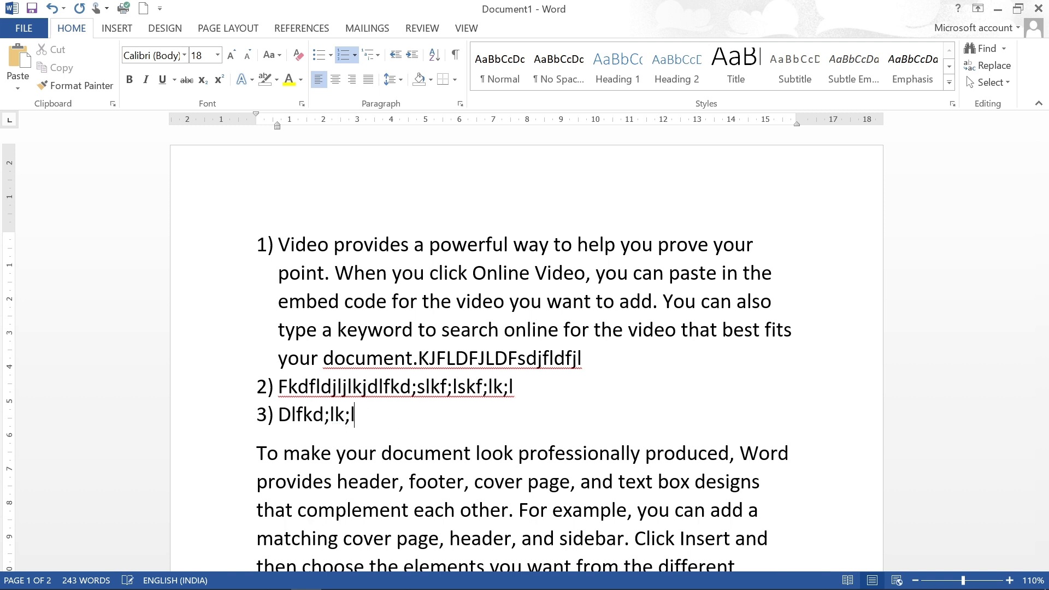
Apply the Article I. / Section 1.01 / (a) heading multilevel list format to all three numbered items
click(265, 246)
click(354, 273)
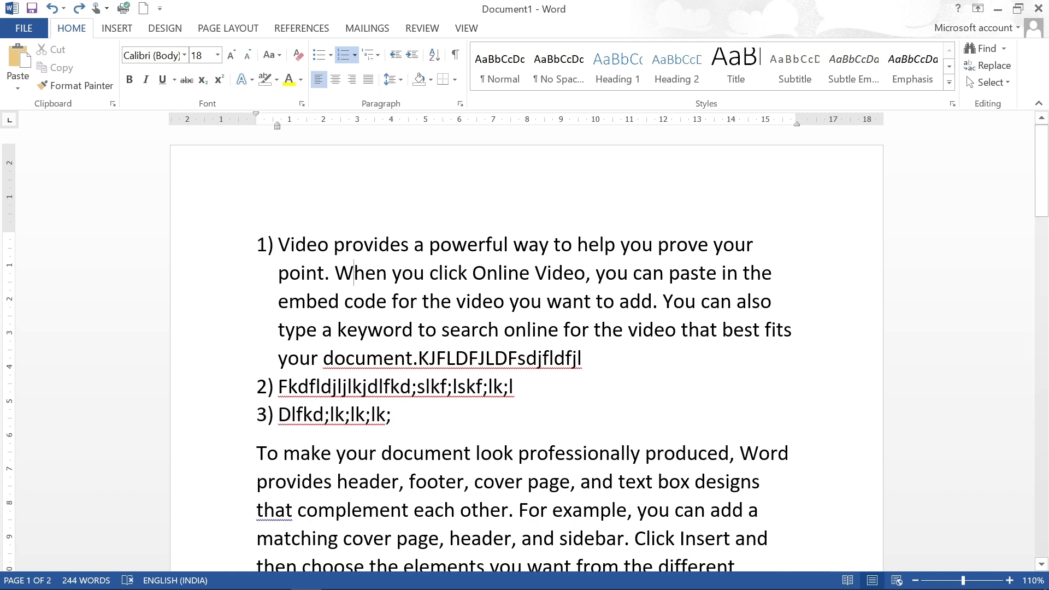
drag(279, 245, 402, 426)
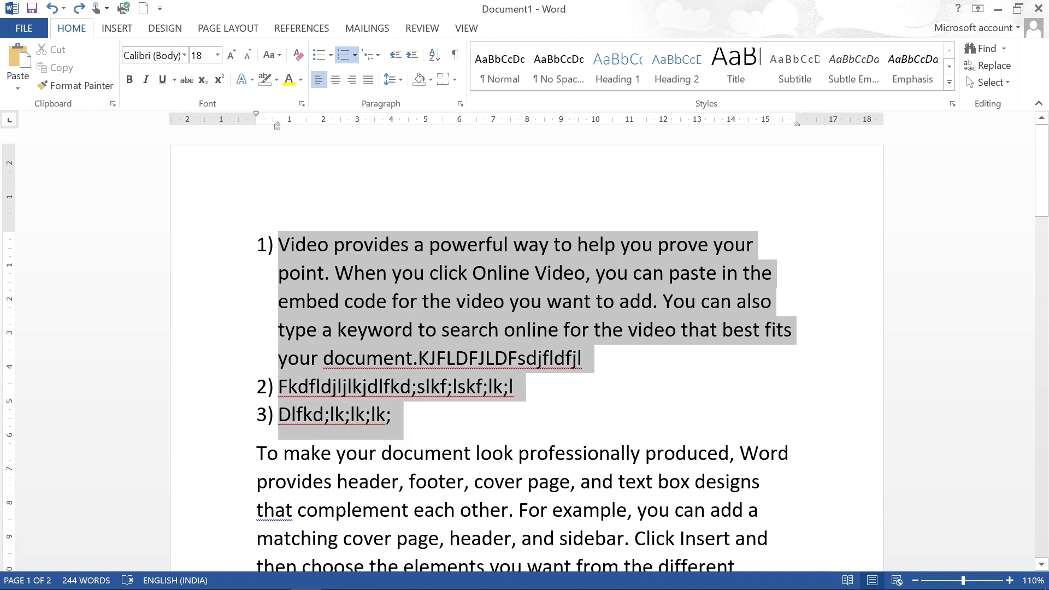
click(371, 54)
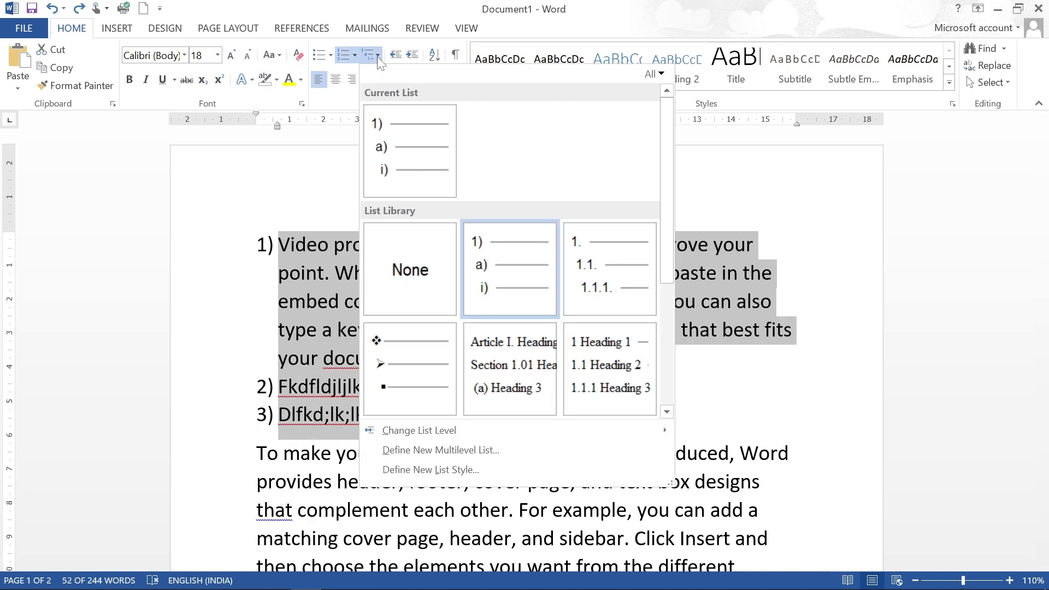
mouse_move(595, 268)
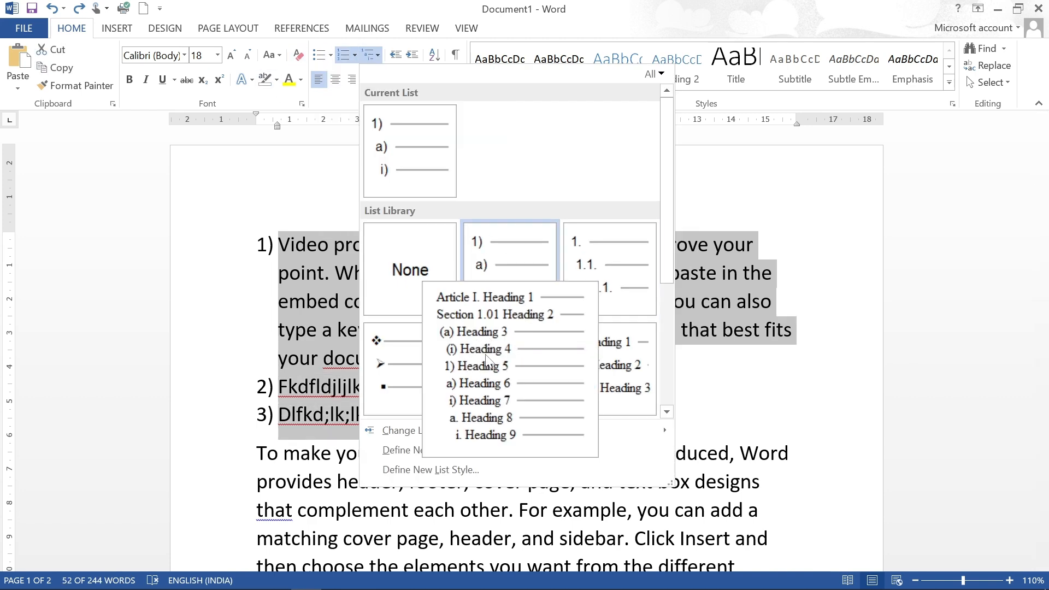
click(485, 354)
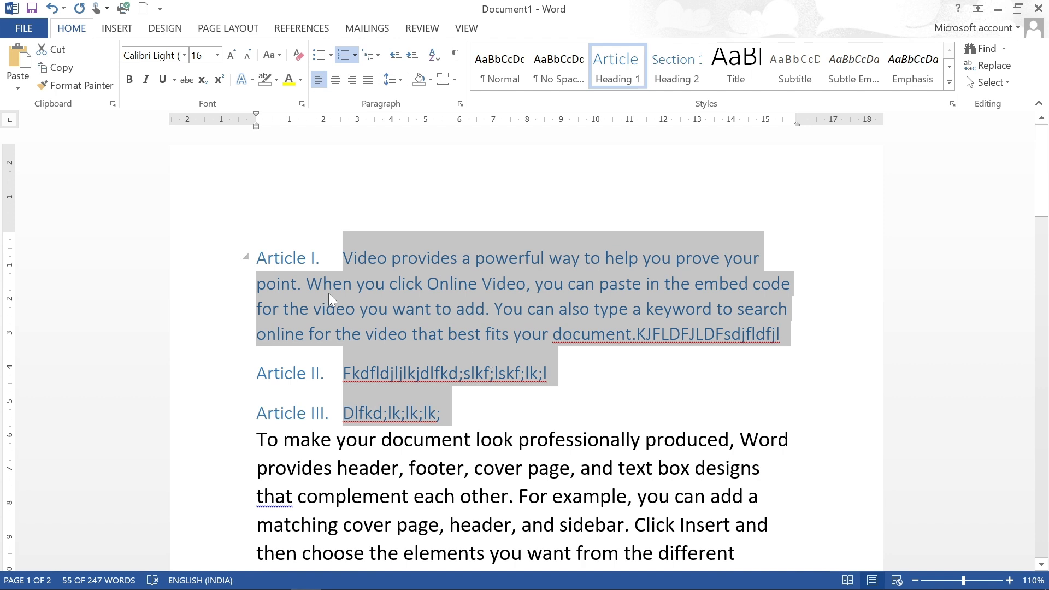
click(287, 258)
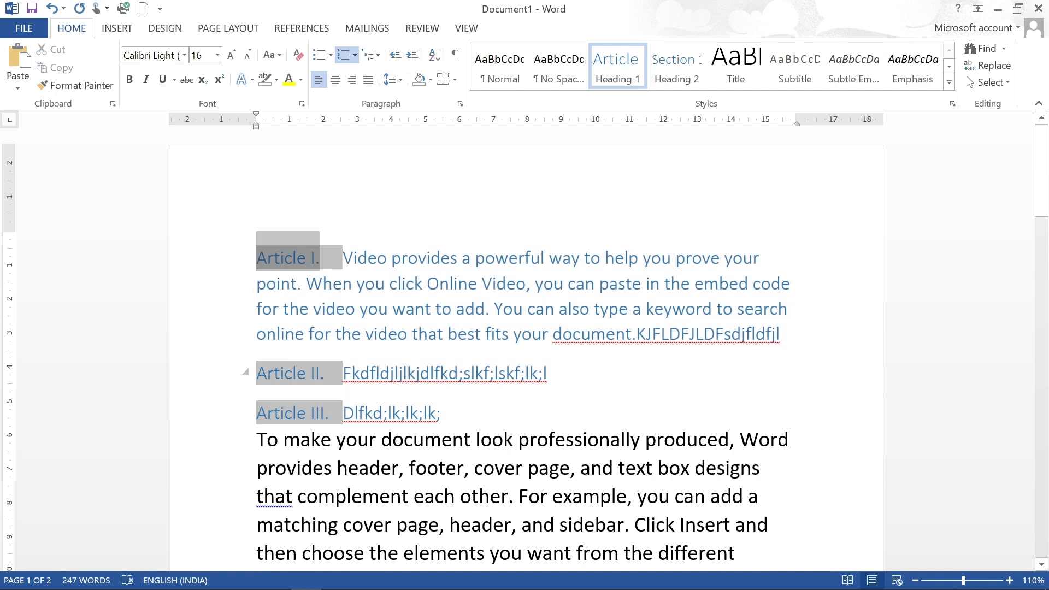
click(374, 53)
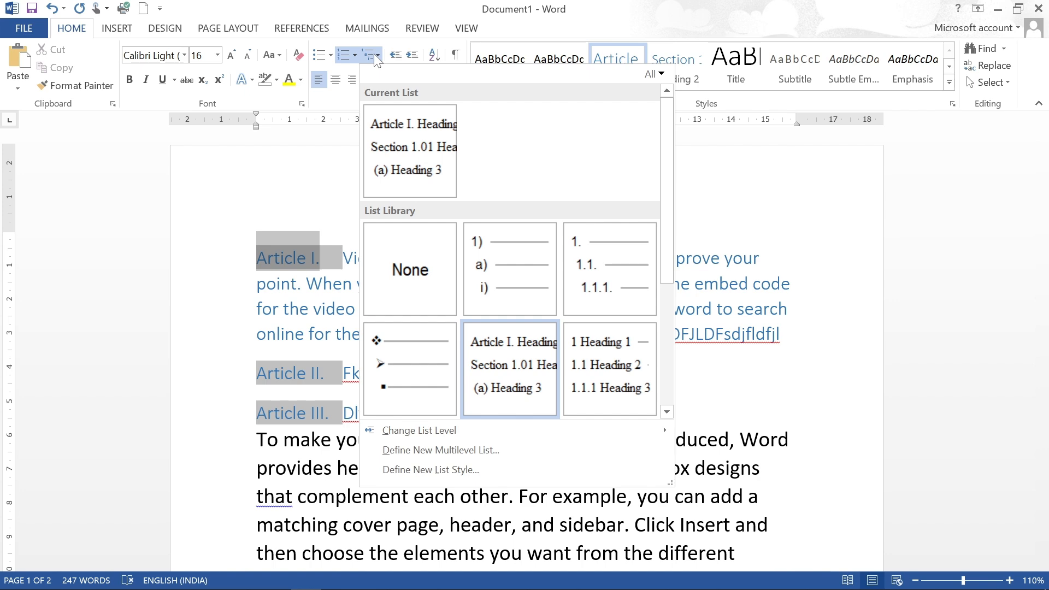
mouse_move(510, 387)
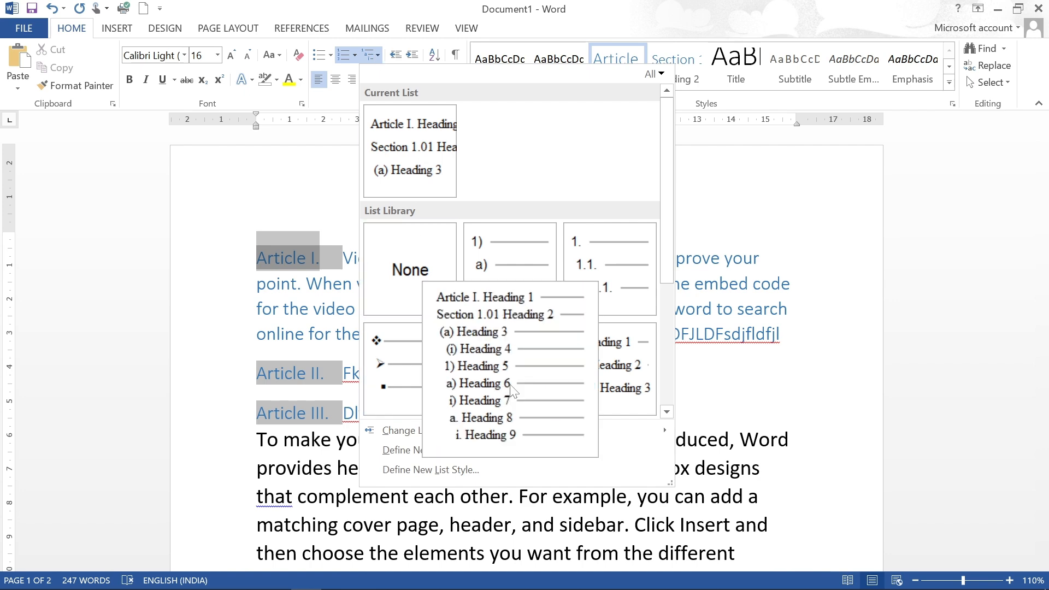
key(Escape)
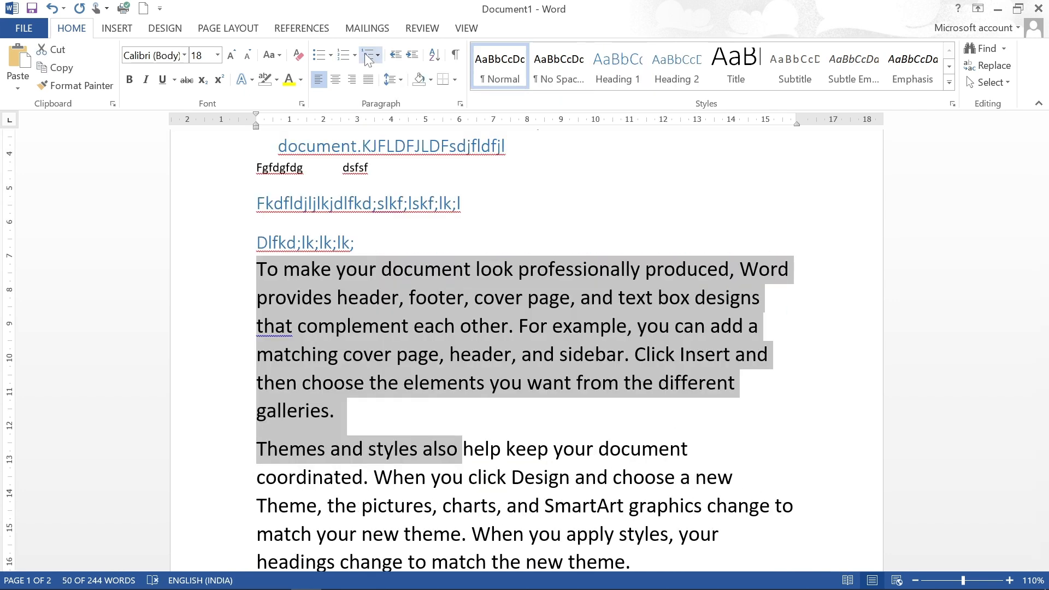
Apply the 1) a) i) multilevel list format to the selected "To make your document" and "Themes and styles" paragraphs
click(371, 54)
mouse_move(512, 253)
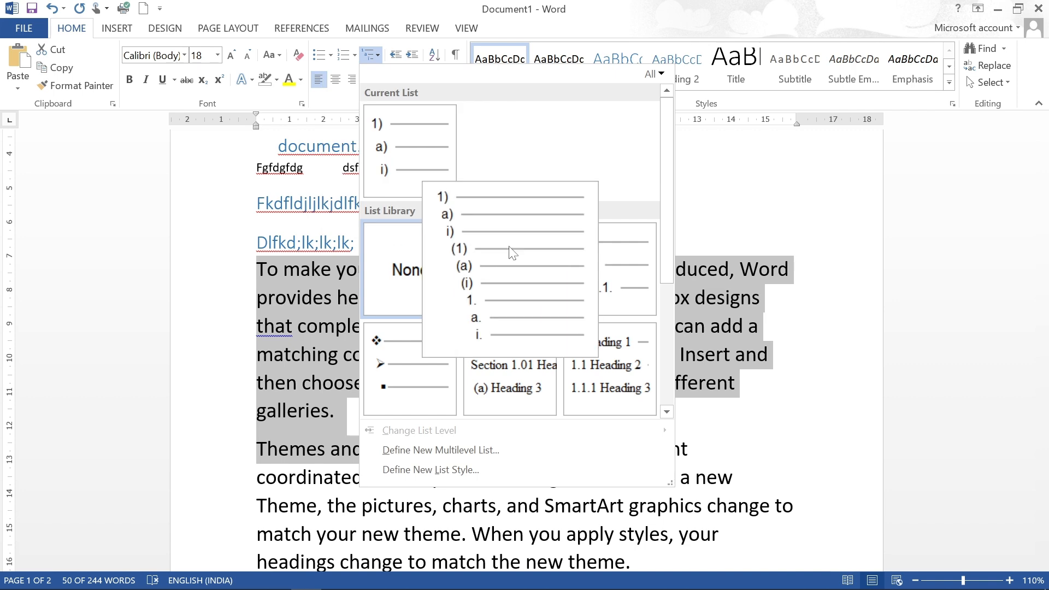
click(512, 252)
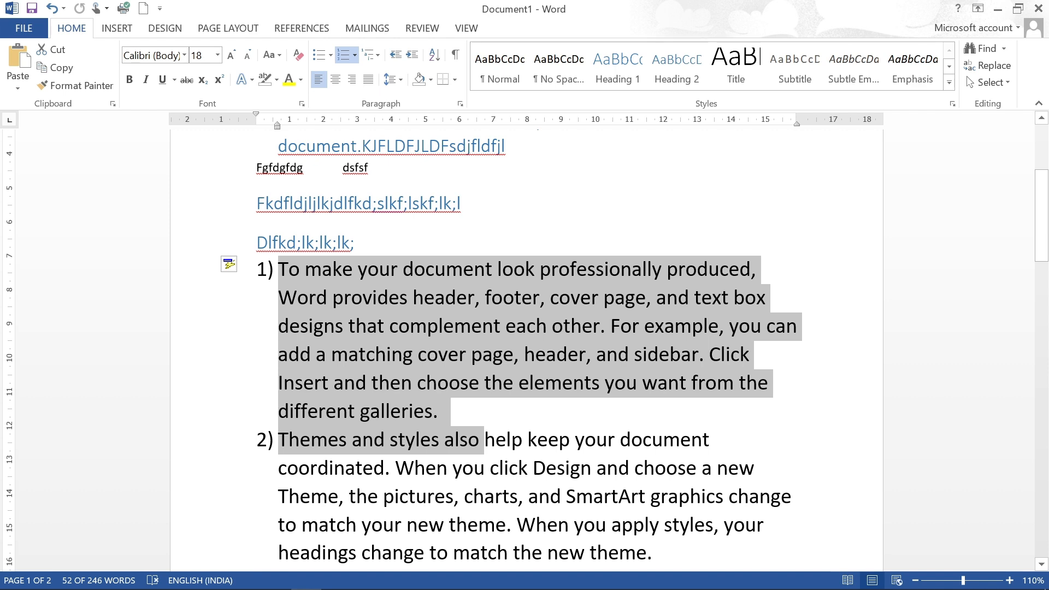
Split the "Themes and styles also" item after "also", demote the remainder to the second level and start it with "Fjdslfd;flkd;flkd;fk"
click(480, 437)
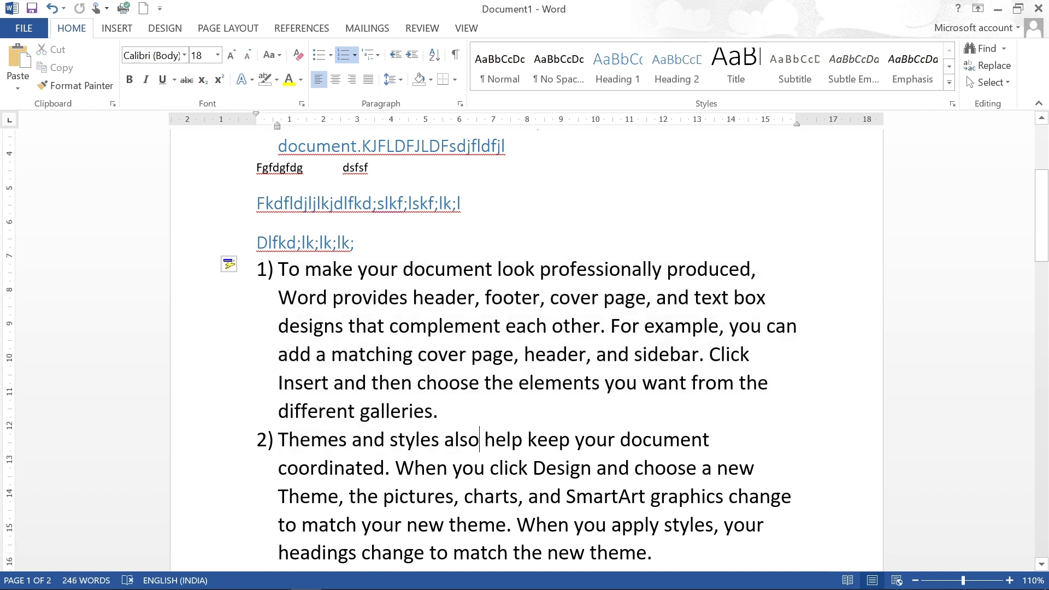
key(Return)
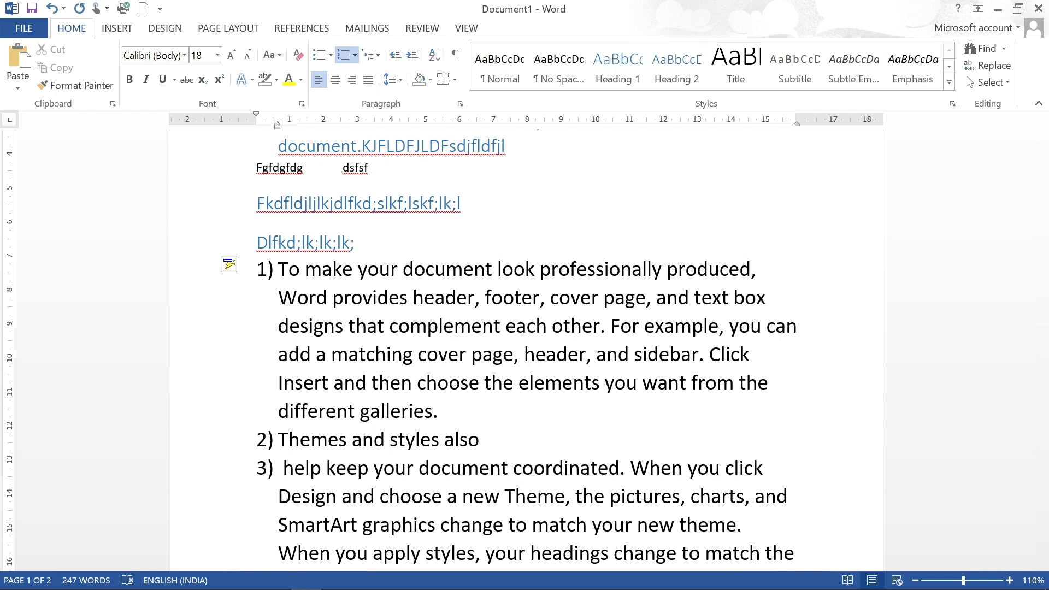
key(Tab)
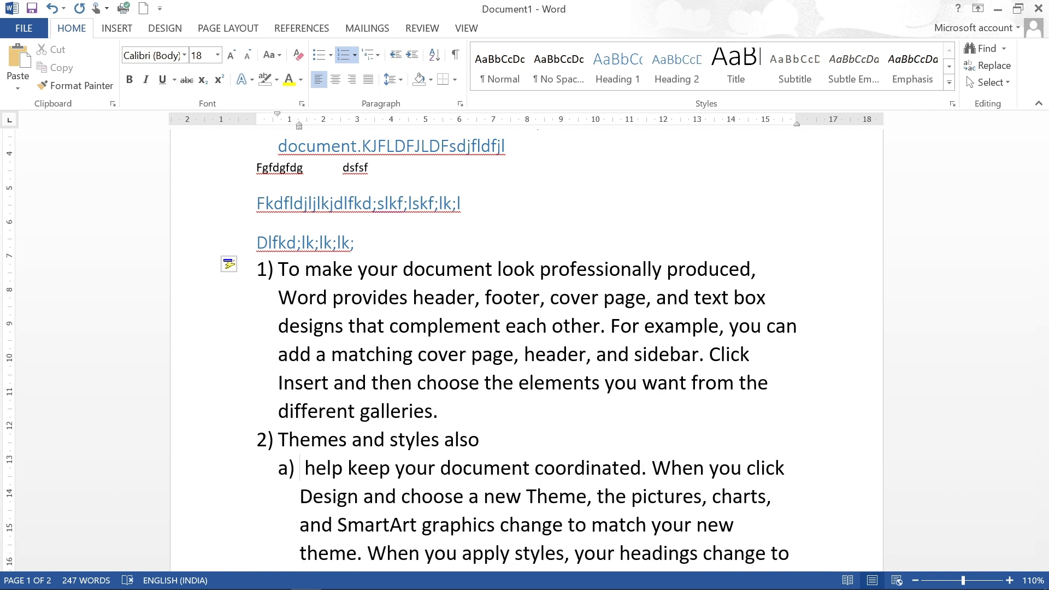
text(Fjdslfd;flkd;flkd;fk help keep your document)
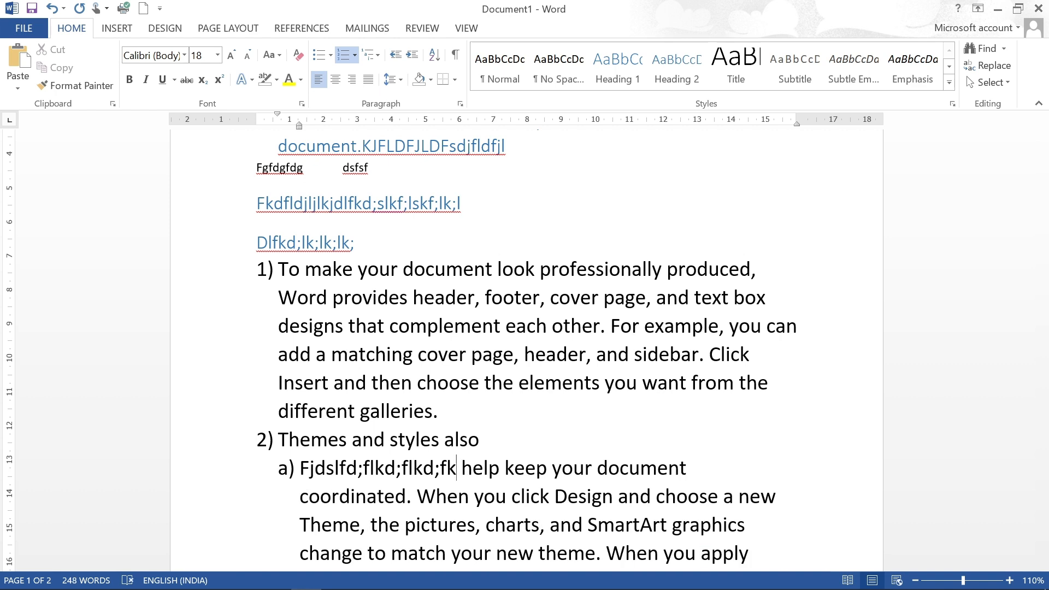
Split the second-level item before "help keep your document", demote that text to the third level and insert an empty third-level item above it
key(Return)
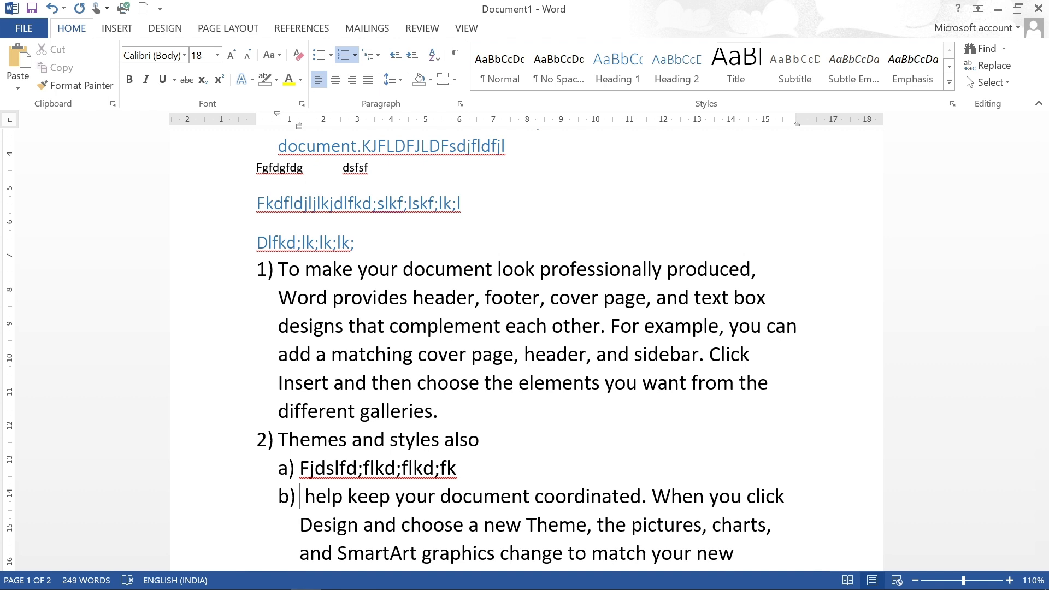
key(Tab)
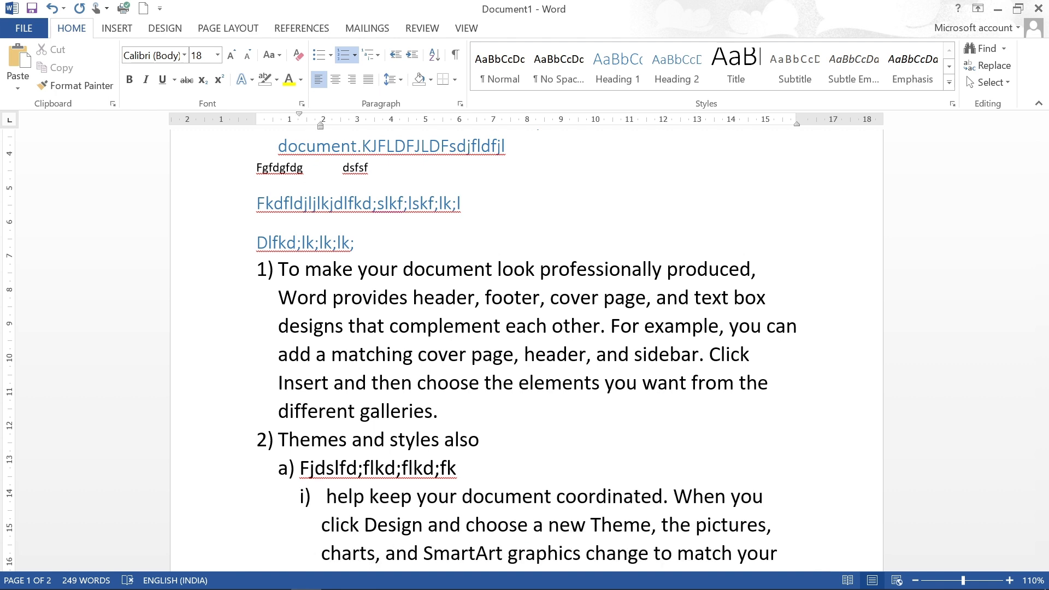
key(Return)
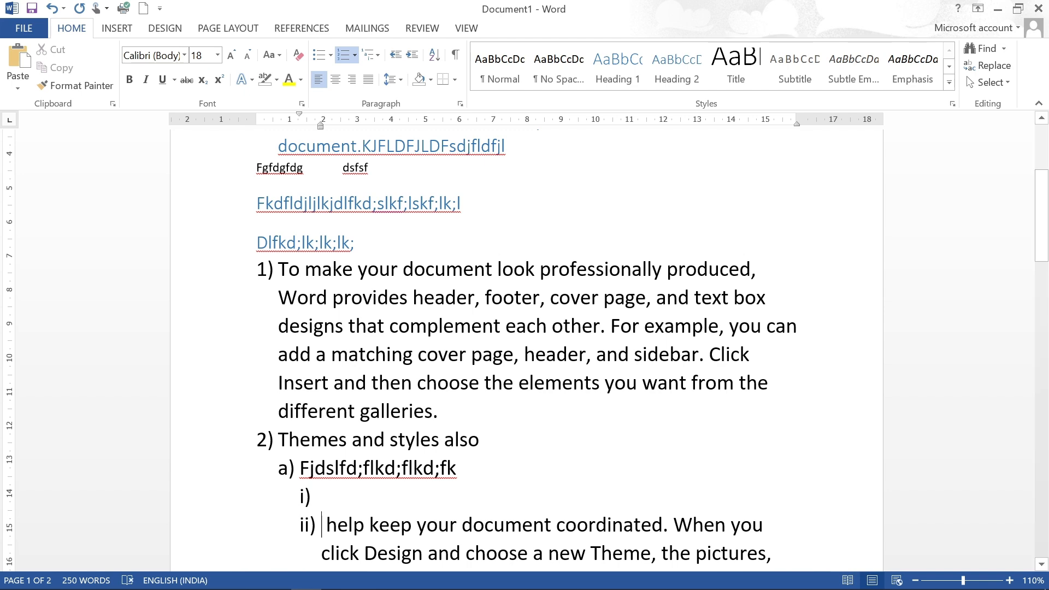
Apply the 1) a) i) multilevel list format to the large "1." line and enter "Who is the PM of INDIA?" as its text
scroll(526, 349, up, 6)
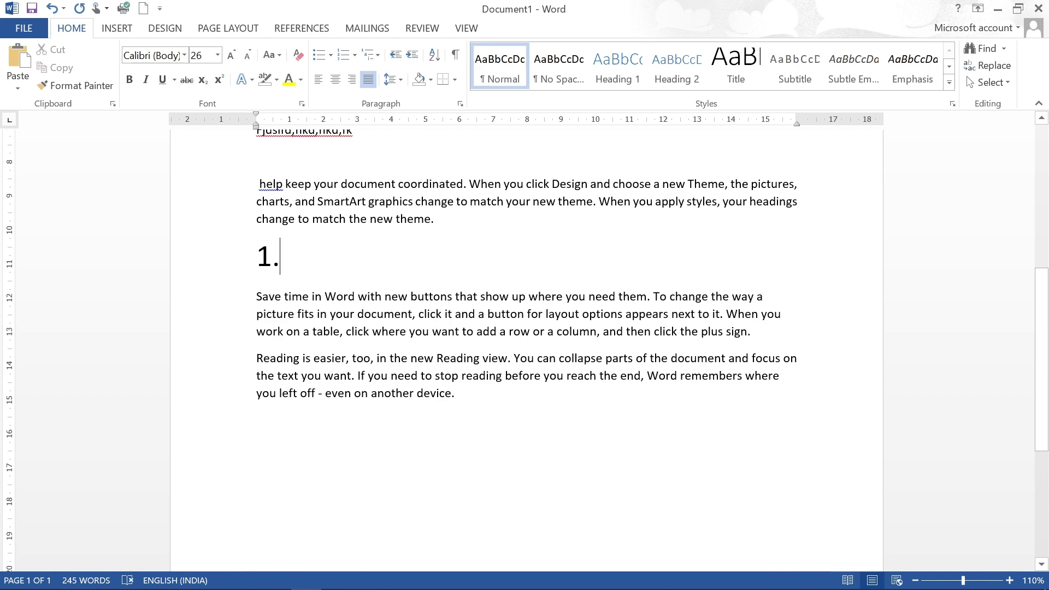
click(372, 54)
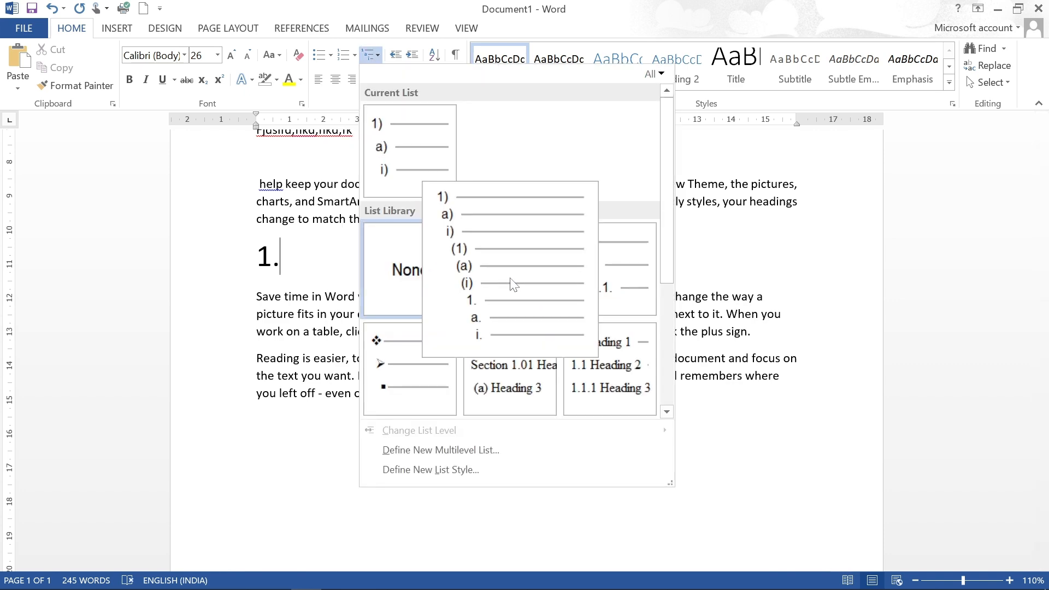
click(514, 284)
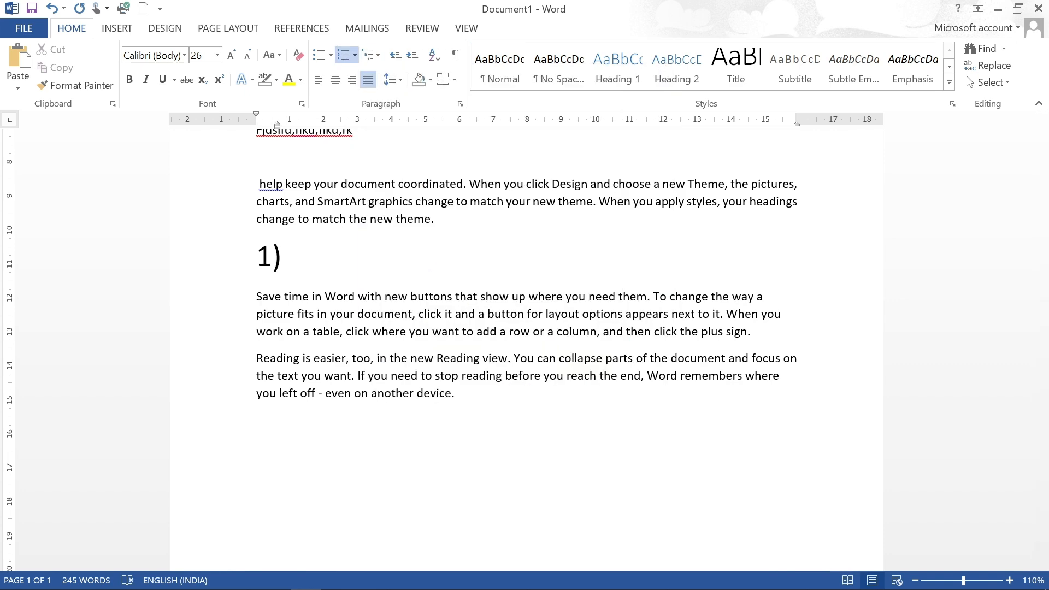
text(Who i)
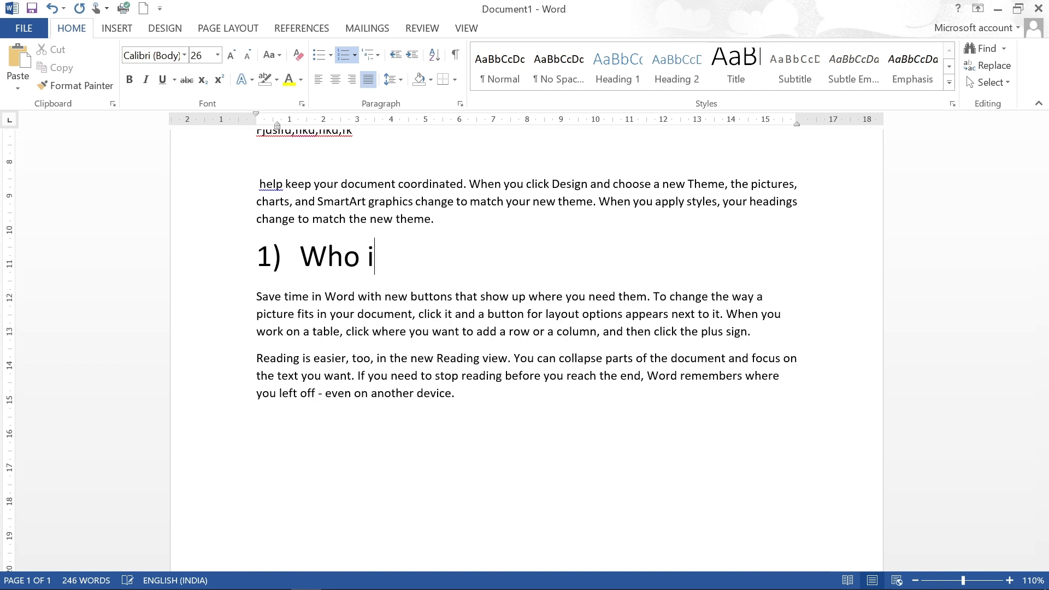
text(s the )
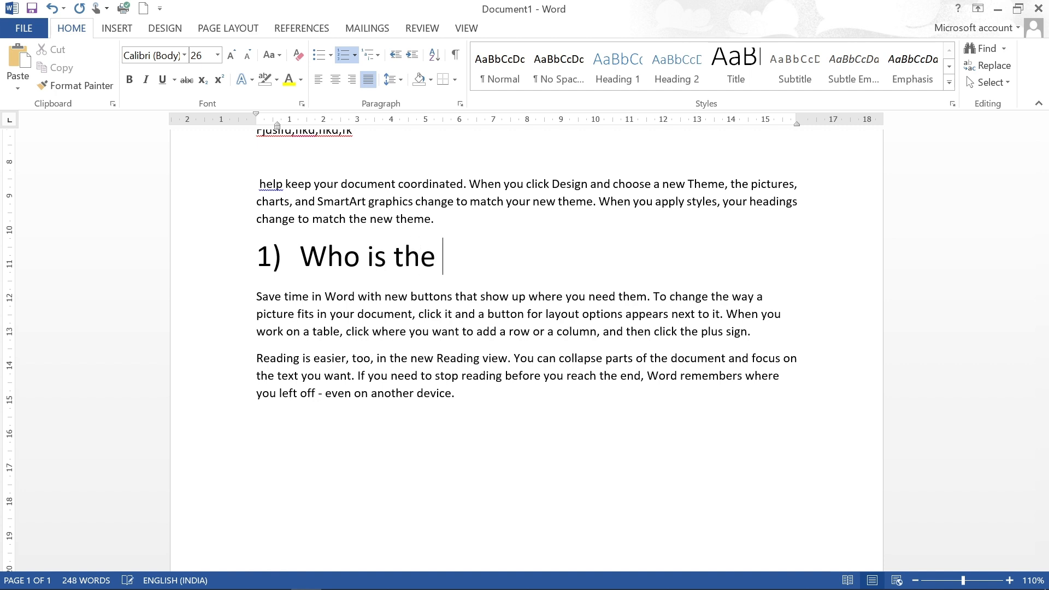
text(PM i)
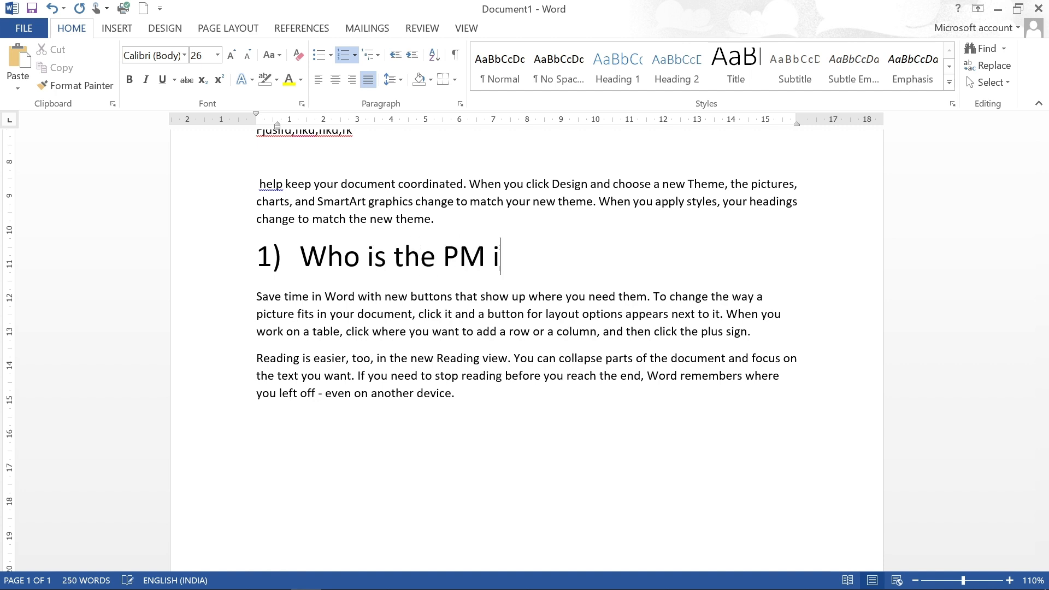
key(BackSpace)
text(of INDIA?)
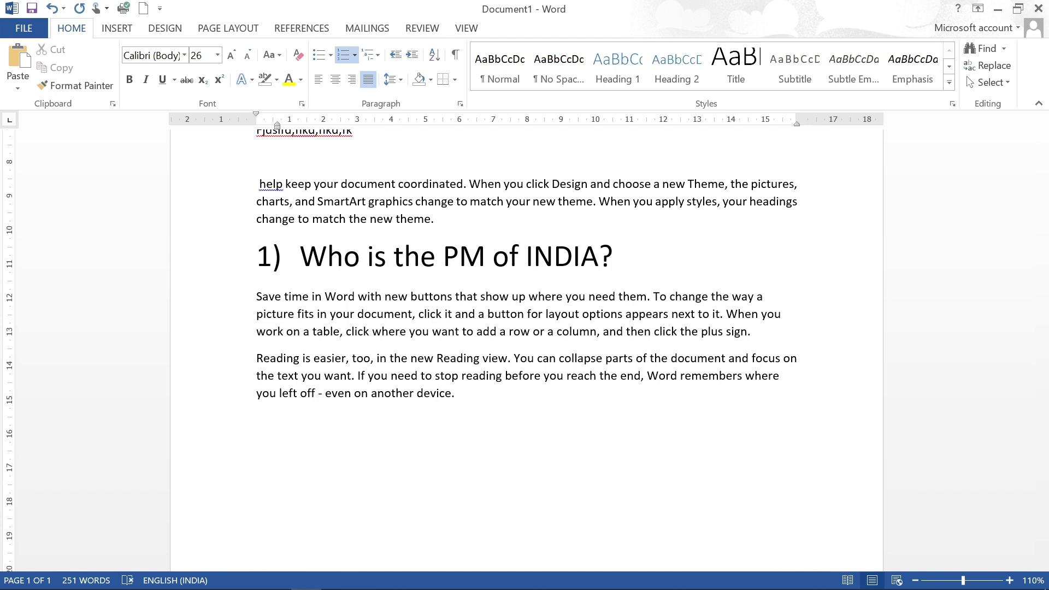
Add the second-level item "NM" under the question and start another item at the same level
key(Return)
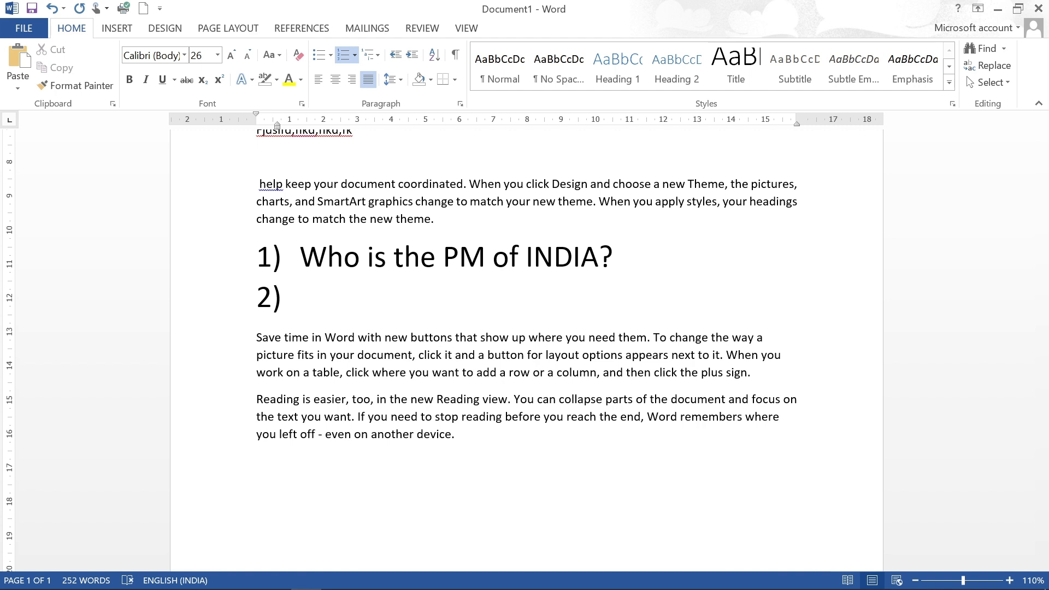
key(Tab)
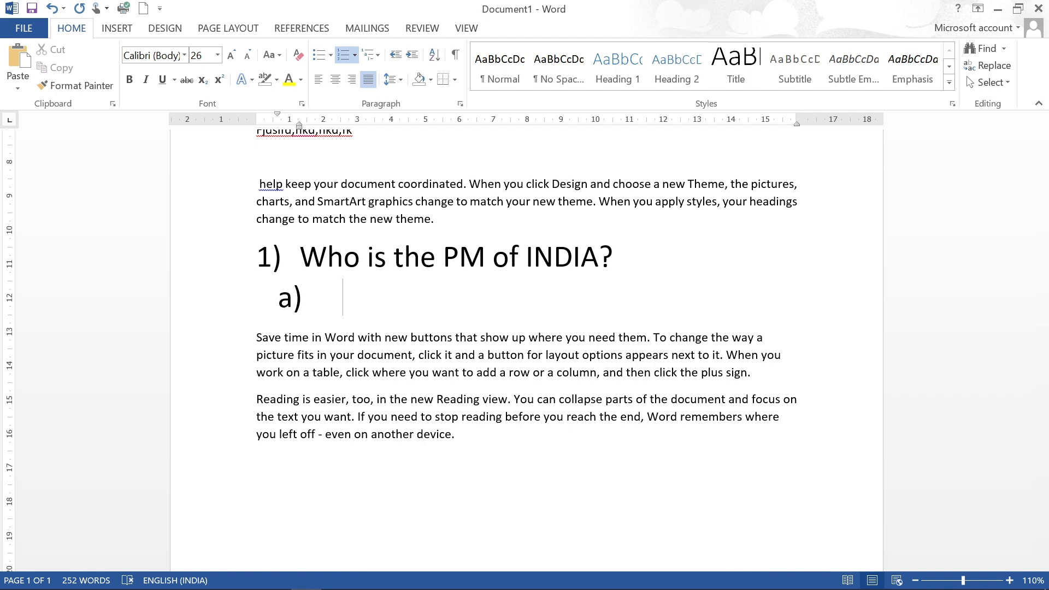
text(n)
key(BackSpace)
text(NM)
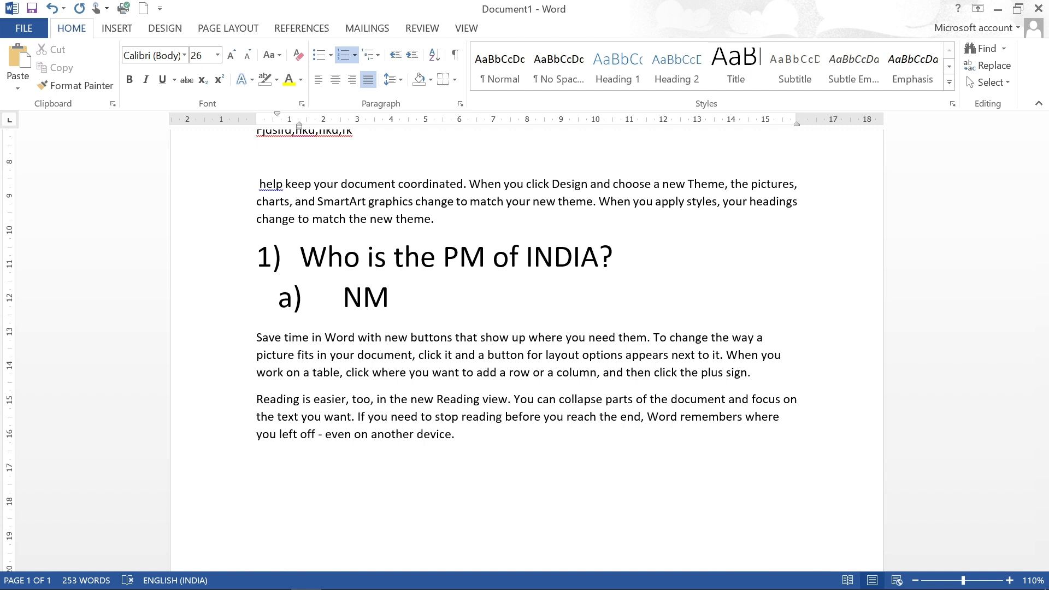
key(Return)
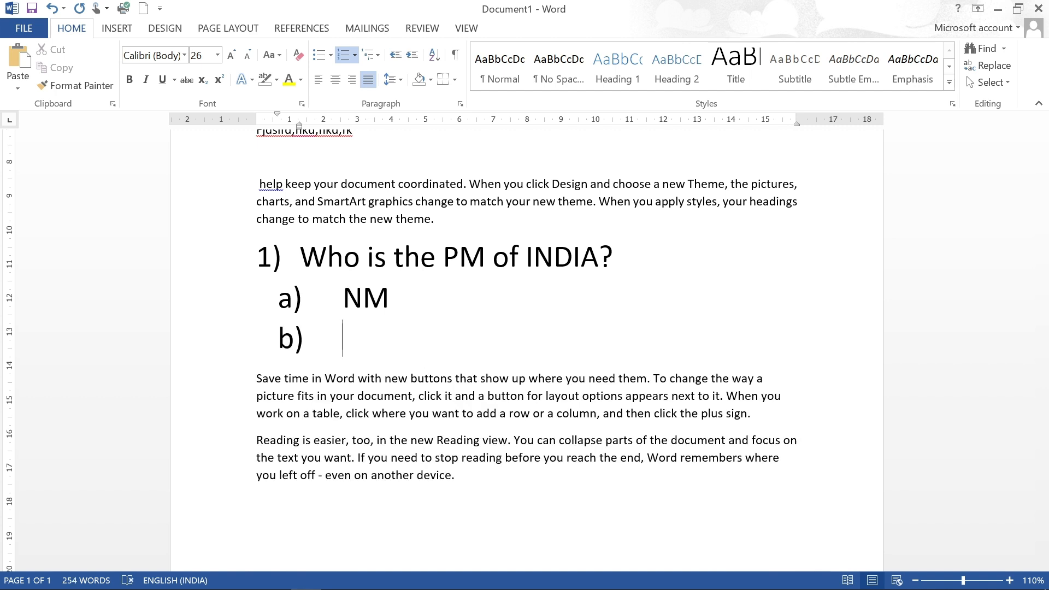
text(RG)
key(Return)
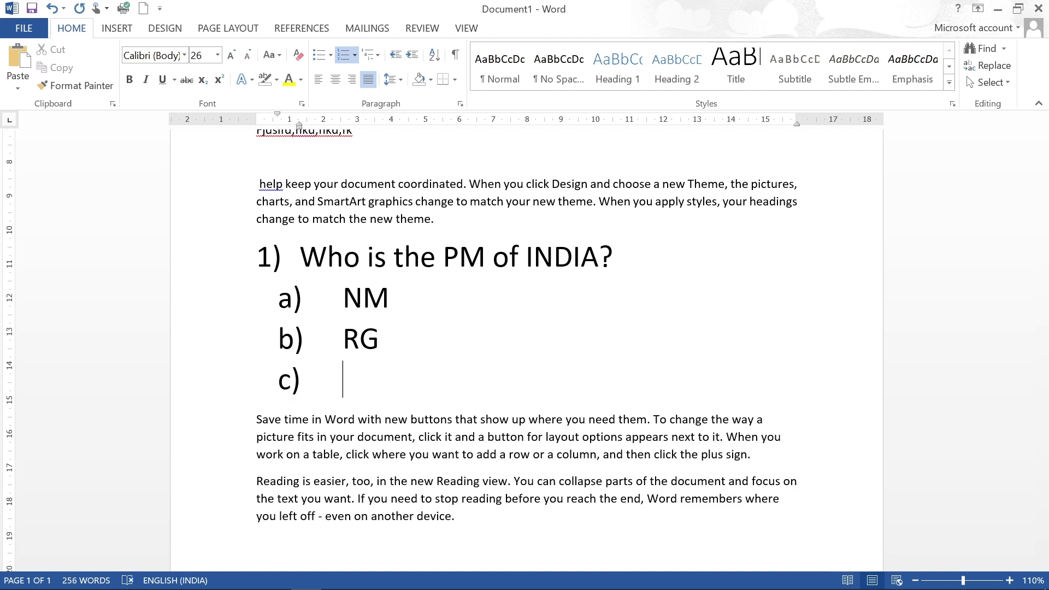
text(AMTI)
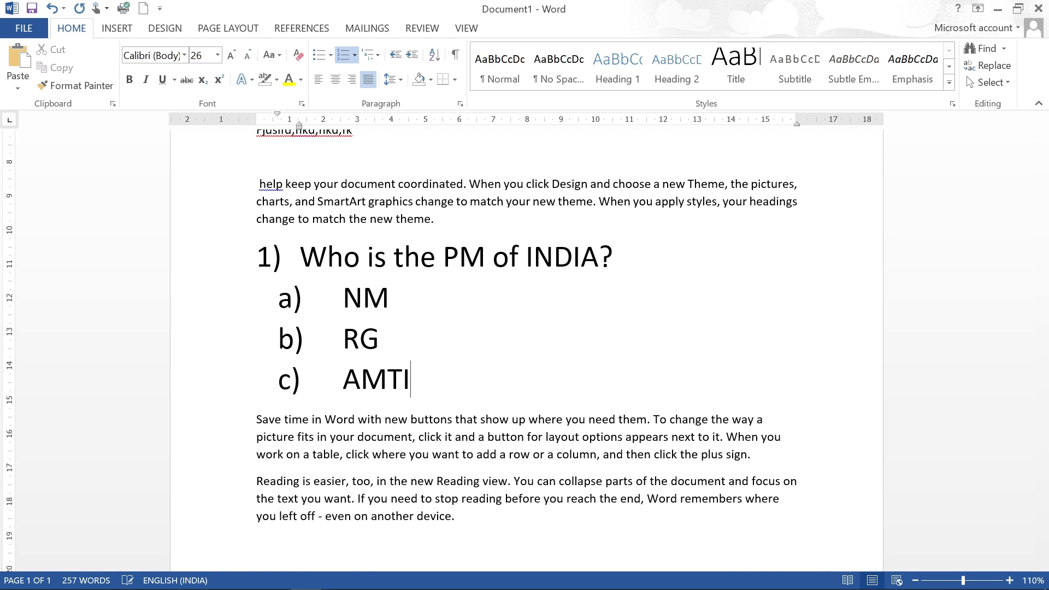
key(BackSpace)
key(BackSpace)
text(IT SAH)
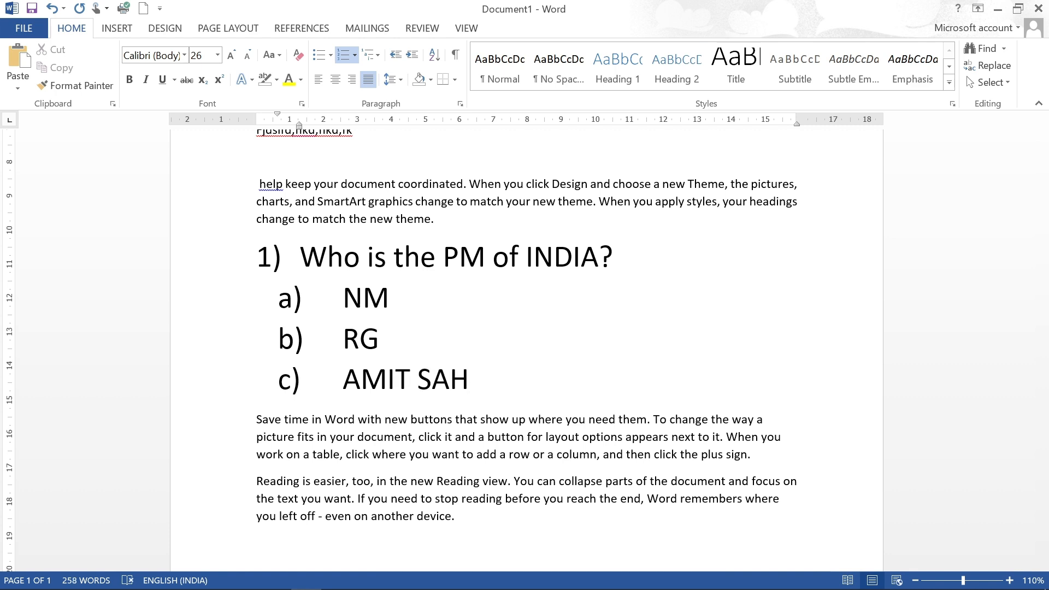
Add "MANMOHAN SINGH" as the fourth second-level answer and start an empty third-level item beneath it
key(Return)
text(MAN)
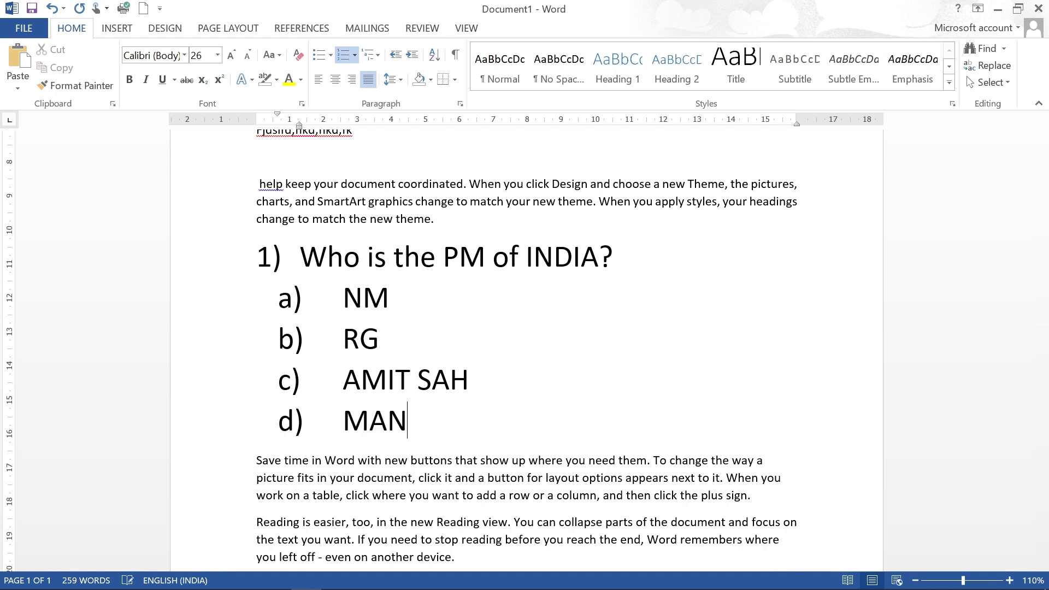
text(MOHAN ISN)
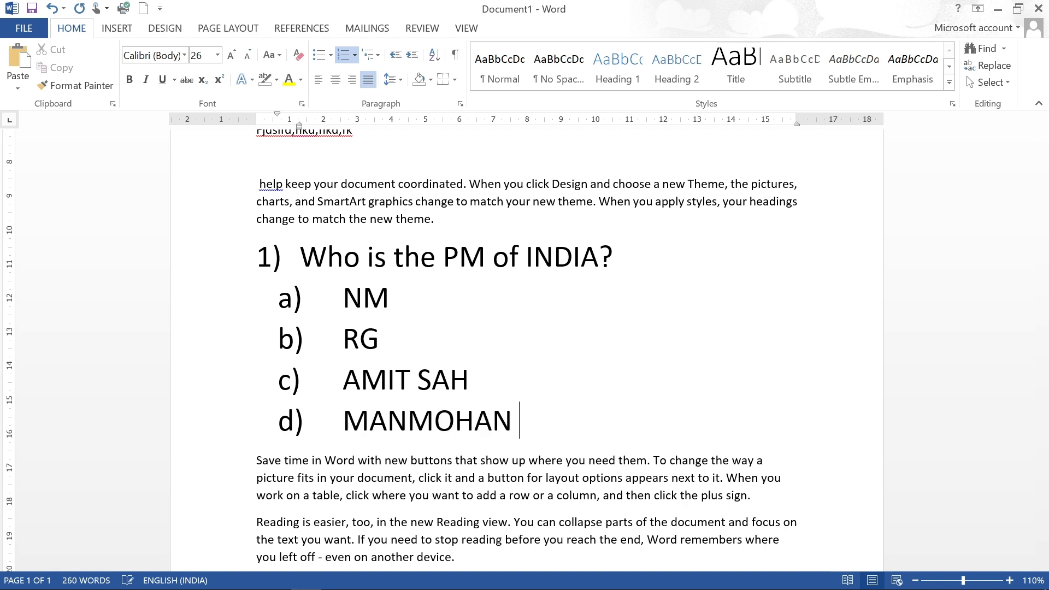
key(BackSpace)
key(BackSpace)
key(BackSpace)
text(SINGH)
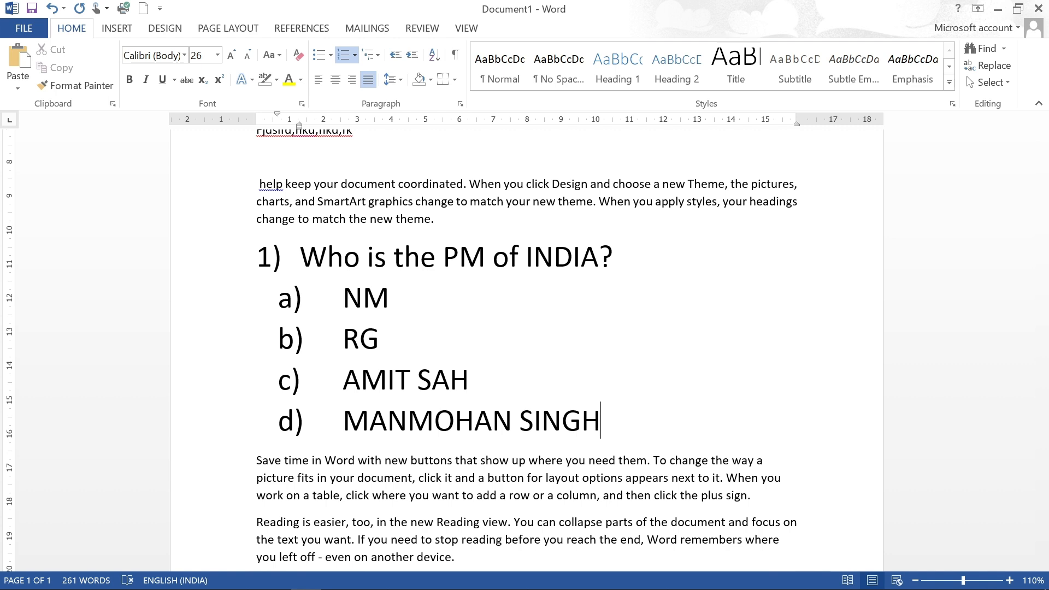
key(Return)
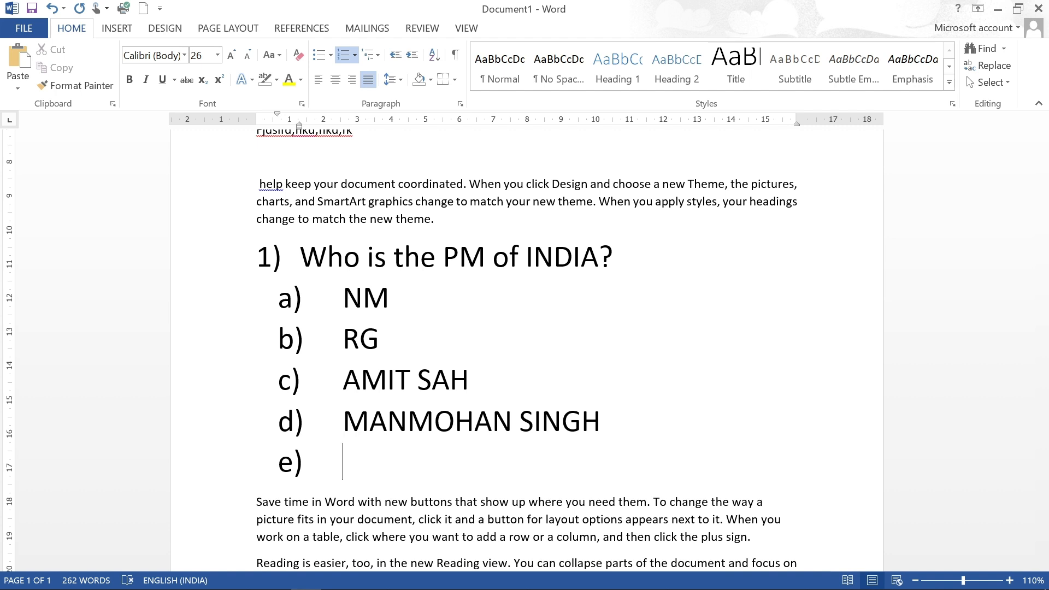
key(Tab)
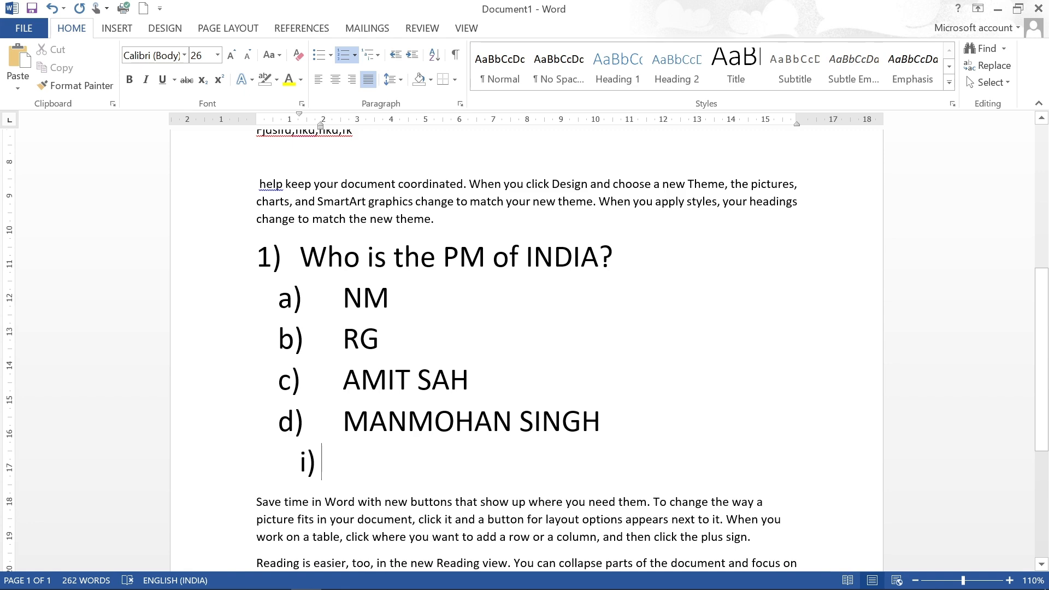
Set the font size of all text from the "Save time in Word" paragraph to the document's end to 20
key(ctrl+shift+End)
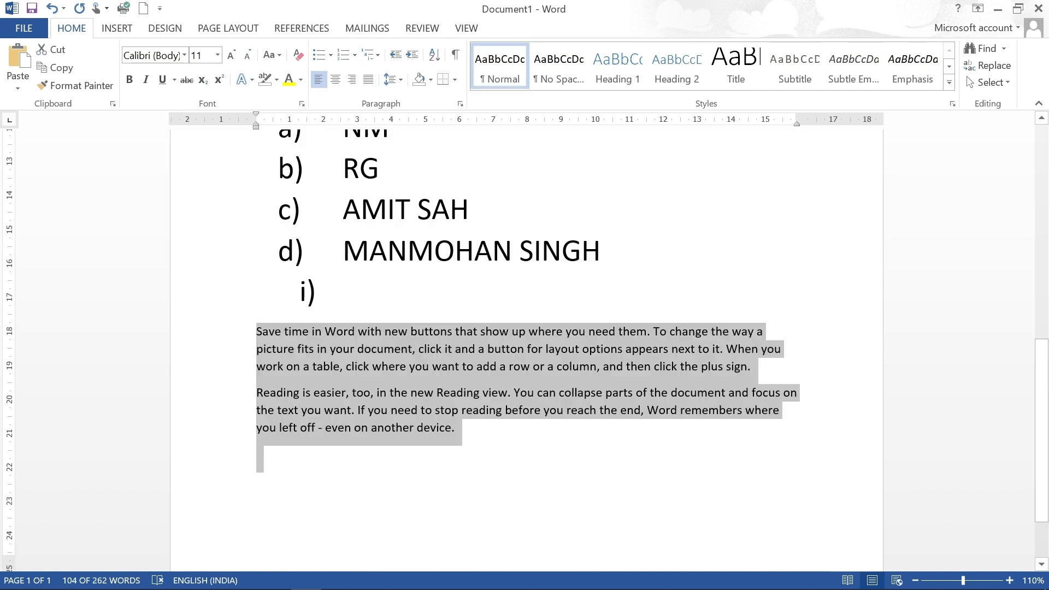
click(215, 60)
click(199, 220)
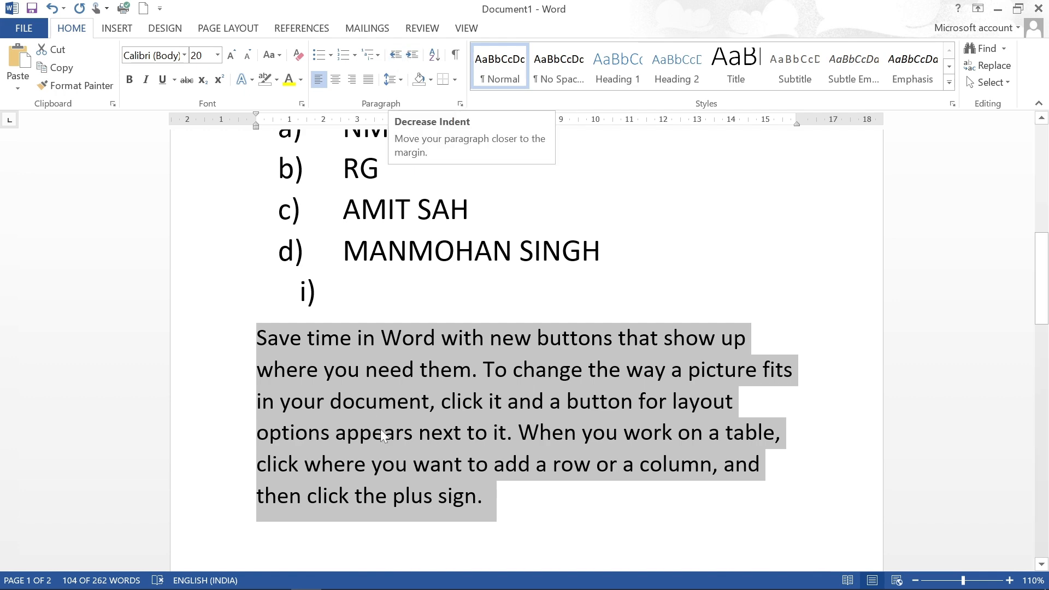
click(377, 401)
click(352, 338)
Increase the indent of the "To make your document look professionally produced" paragraph by three levels
scroll(352, 337, up, 6)
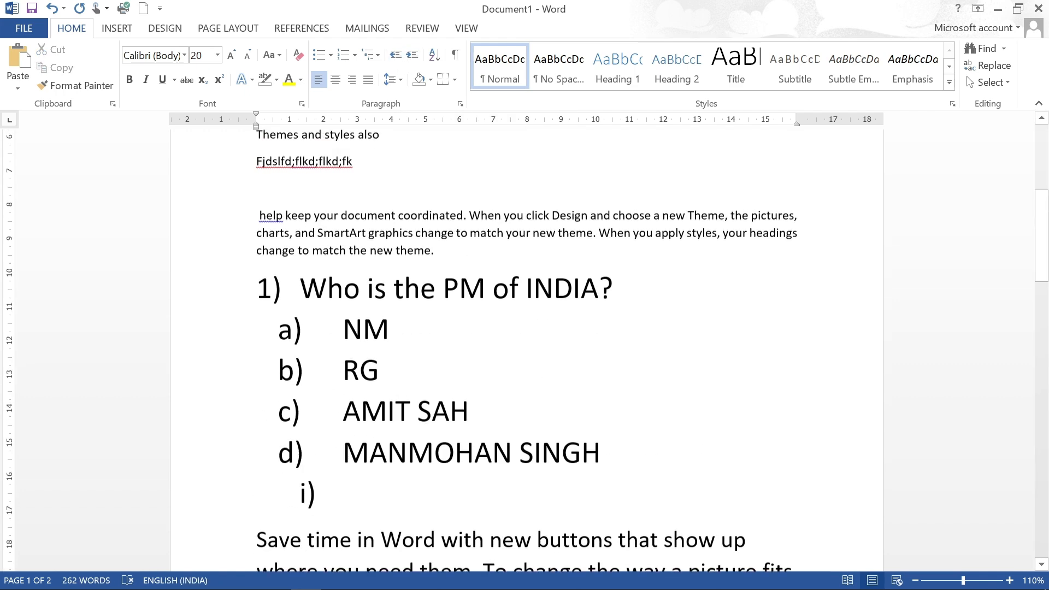
click(325, 290)
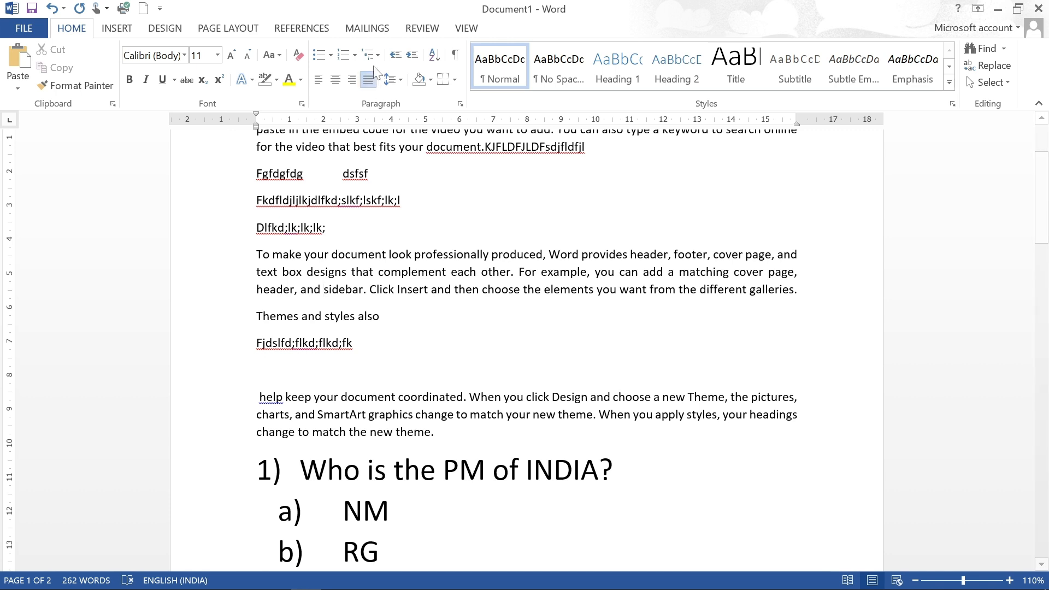
click(412, 55)
click(412, 54)
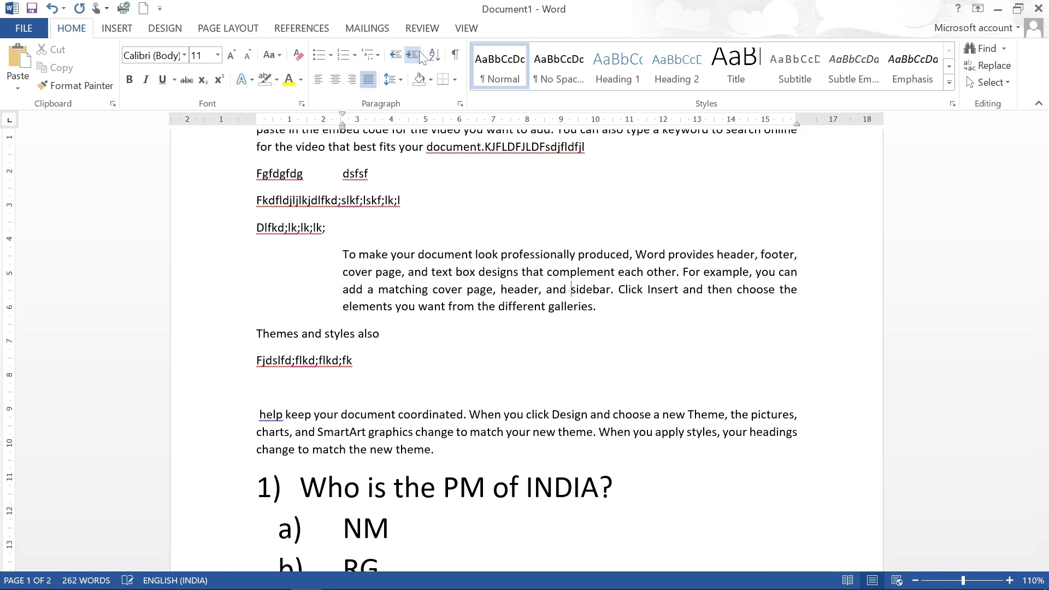
click(413, 55)
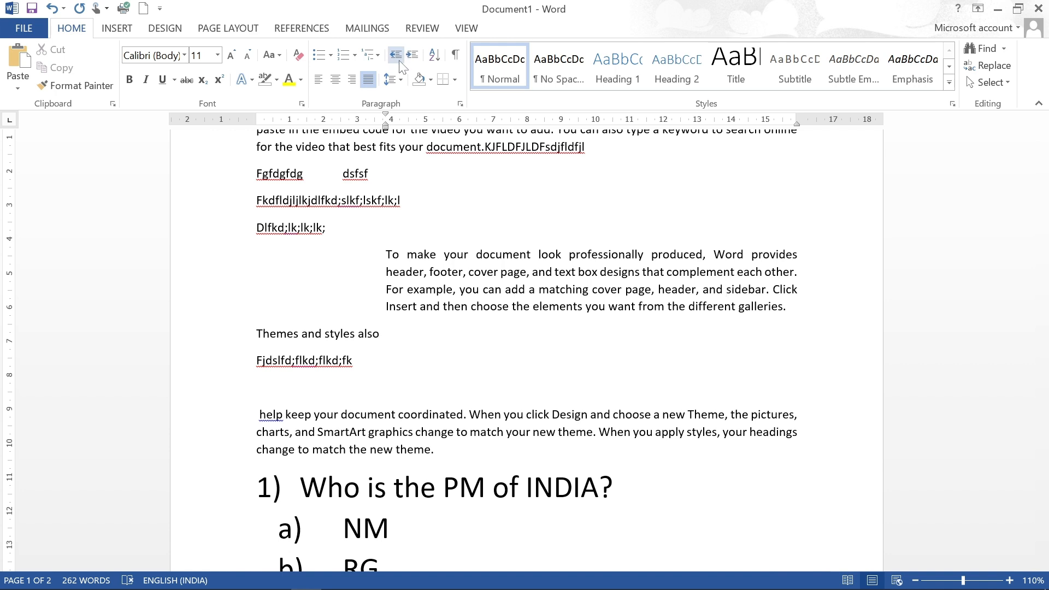
Decrease the indent of the "To make your document" paragraph by three levels, back to the margin
click(400, 65)
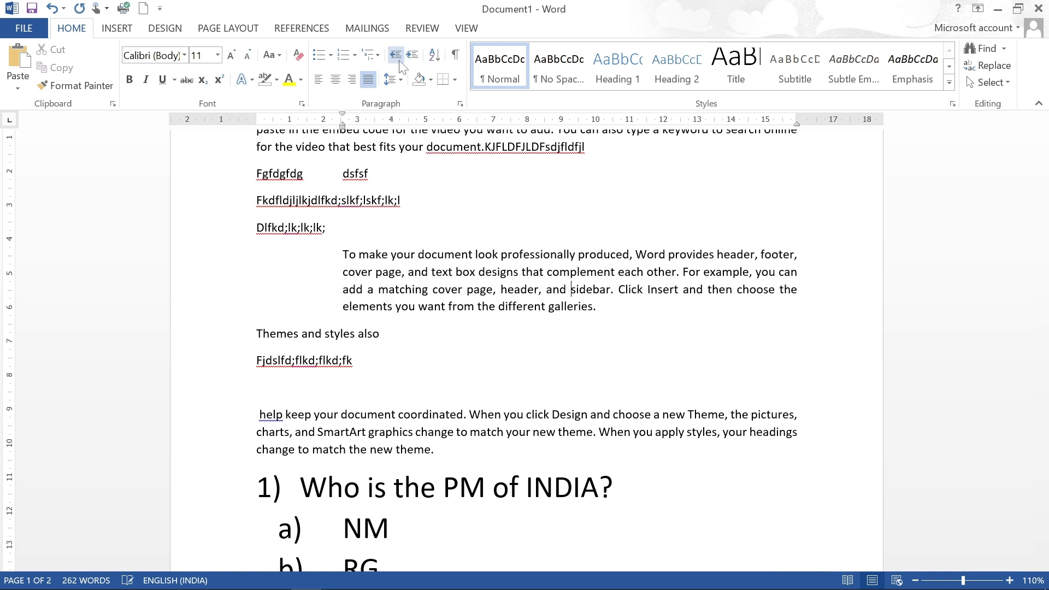
click(399, 65)
click(399, 65)
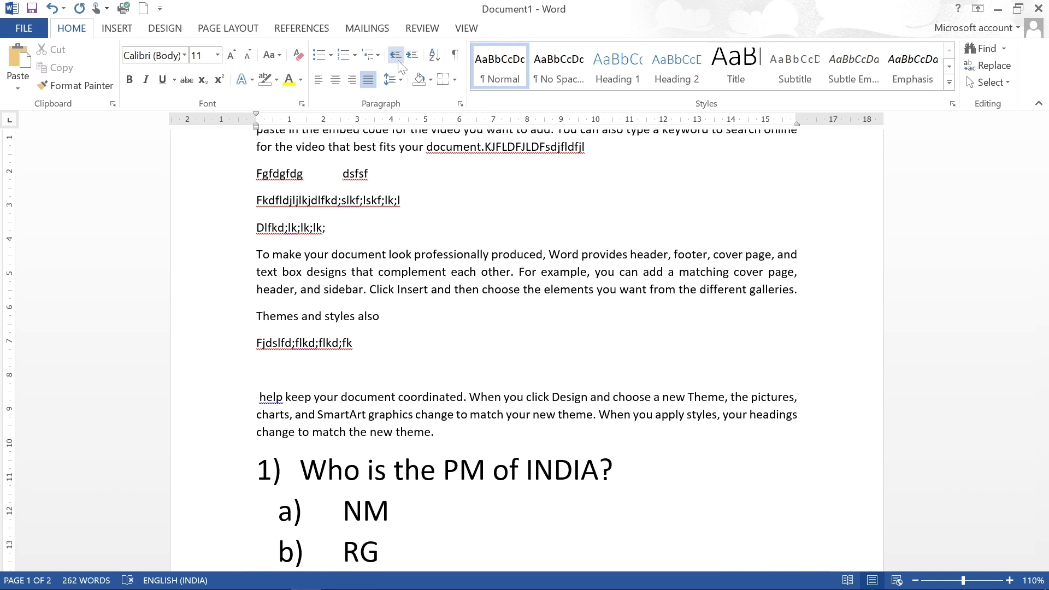
Increase and decrease the indent of the "To make your document" paragraph several times, ending one level in from the margin
click(405, 60)
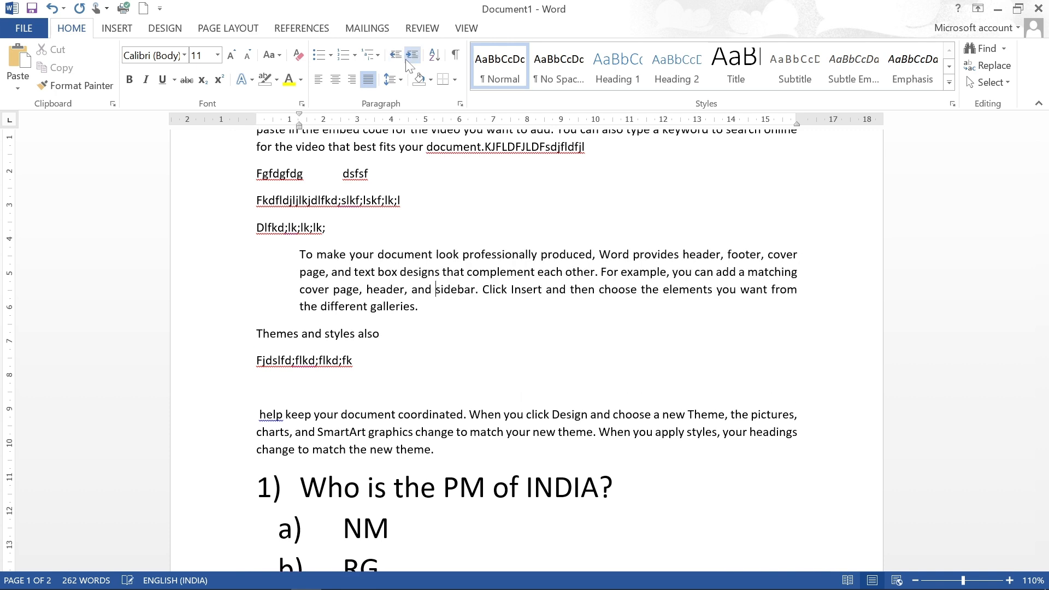
click(406, 60)
click(397, 63)
click(397, 64)
click(414, 56)
click(414, 56)
click(414, 56)
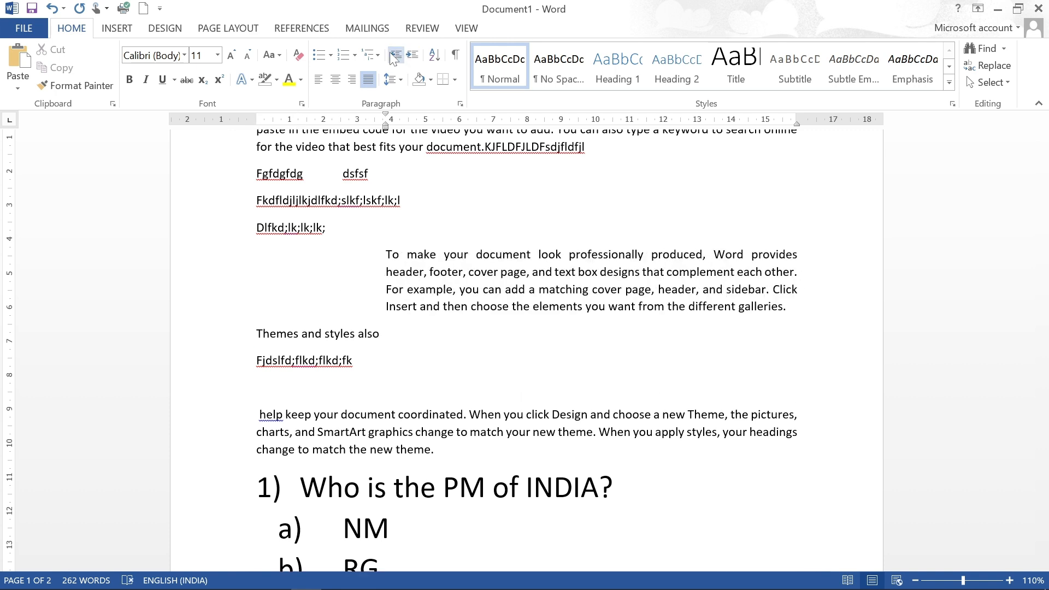
click(394, 55)
click(393, 55)
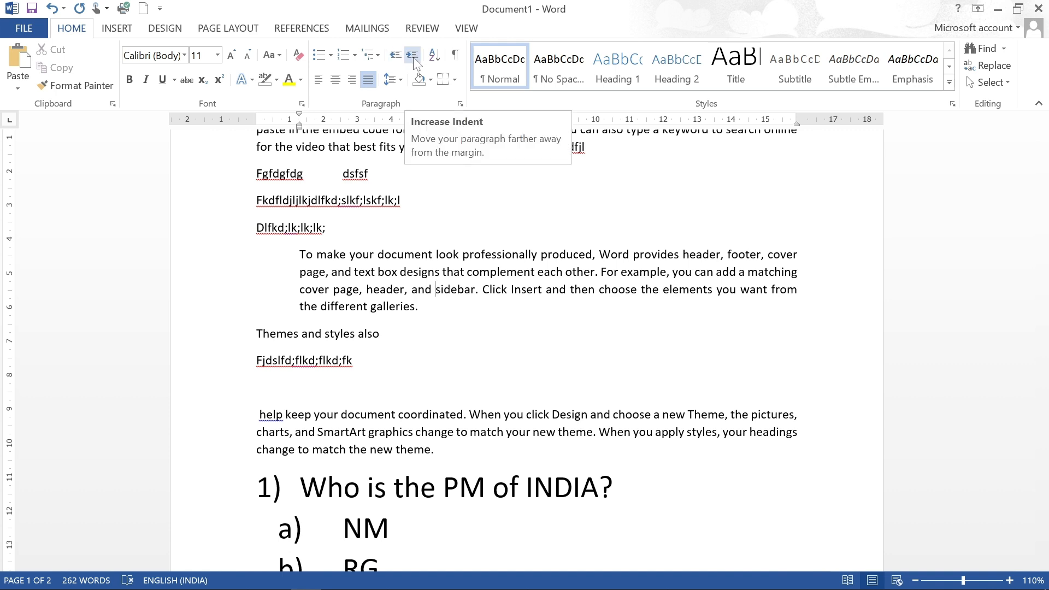
click(394, 55)
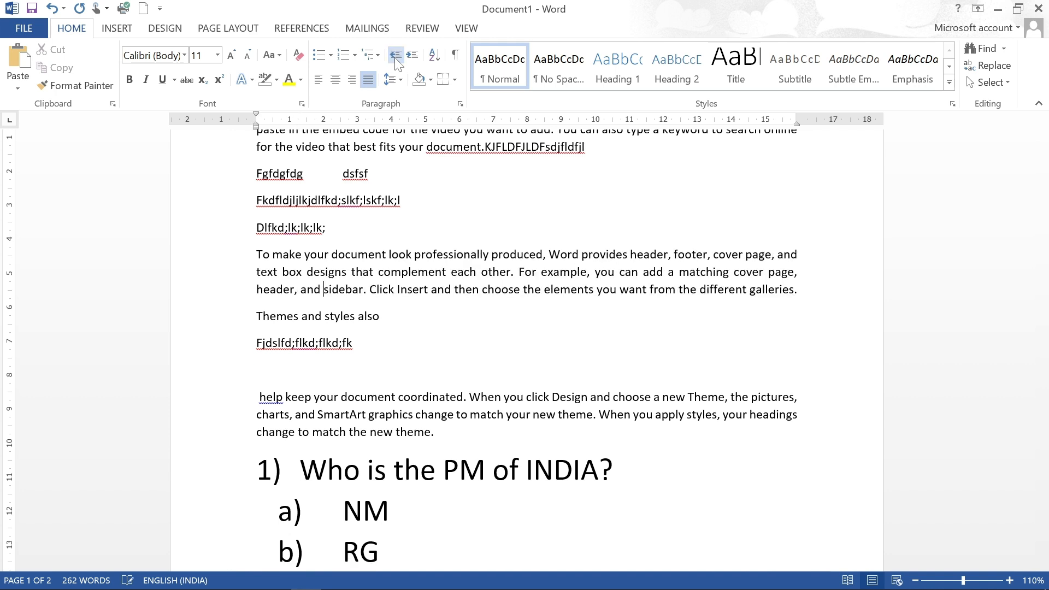
click(413, 57)
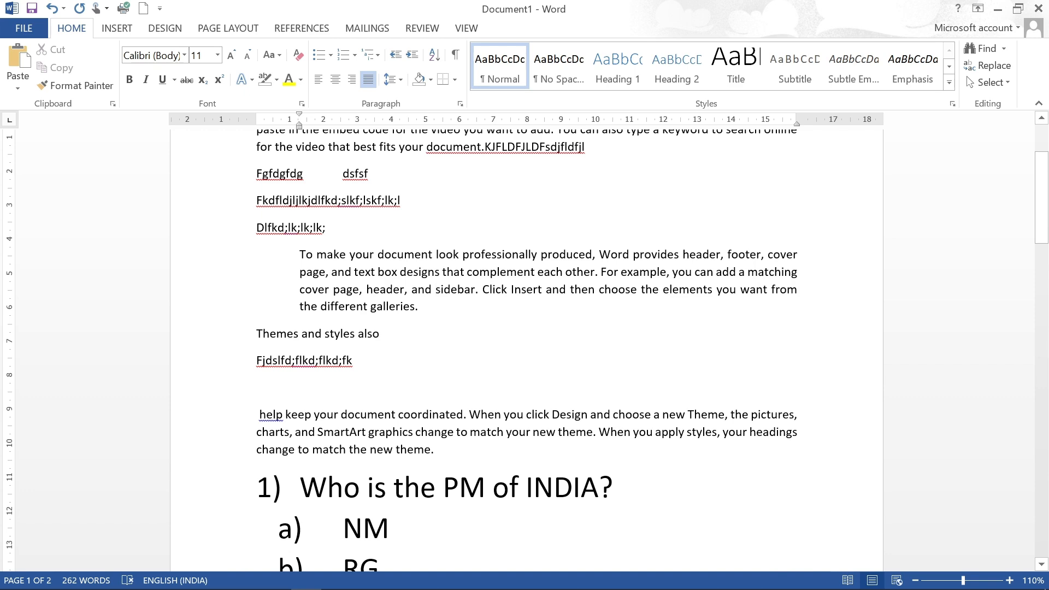
Select the whole "Save time in Word" paragraph and set its line spacing to 2.0
scroll(524, 350, down, 7)
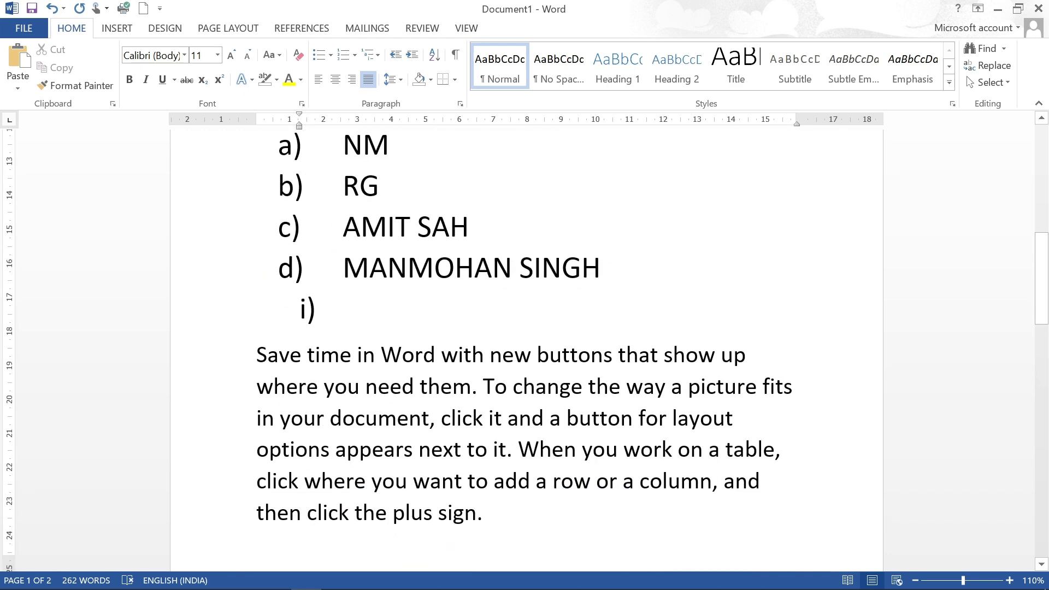
scroll(524, 350, up, 2)
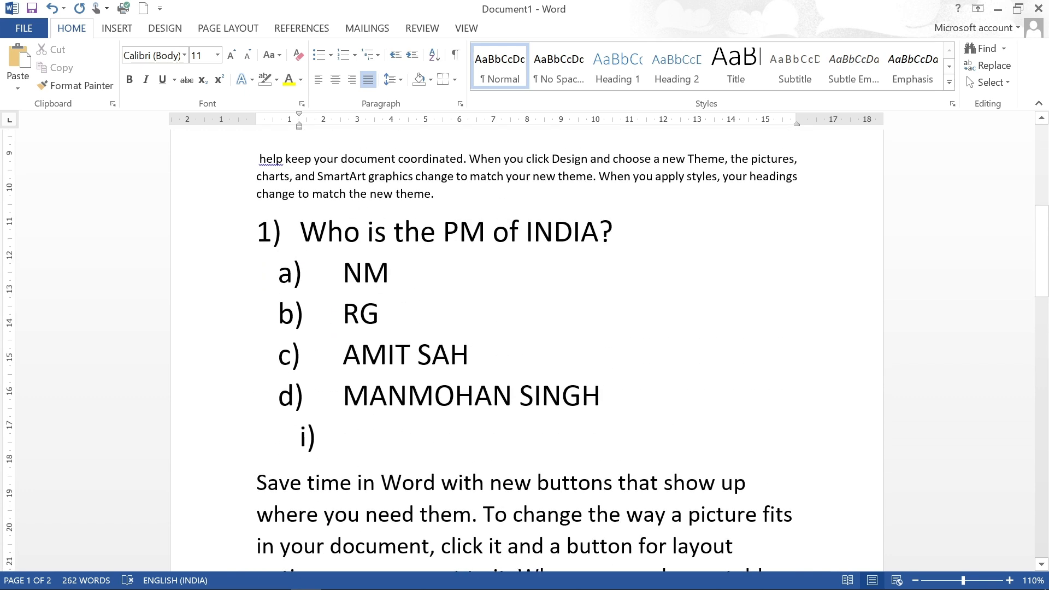
scroll(406, 373, down, 2)
triple_click(406, 372)
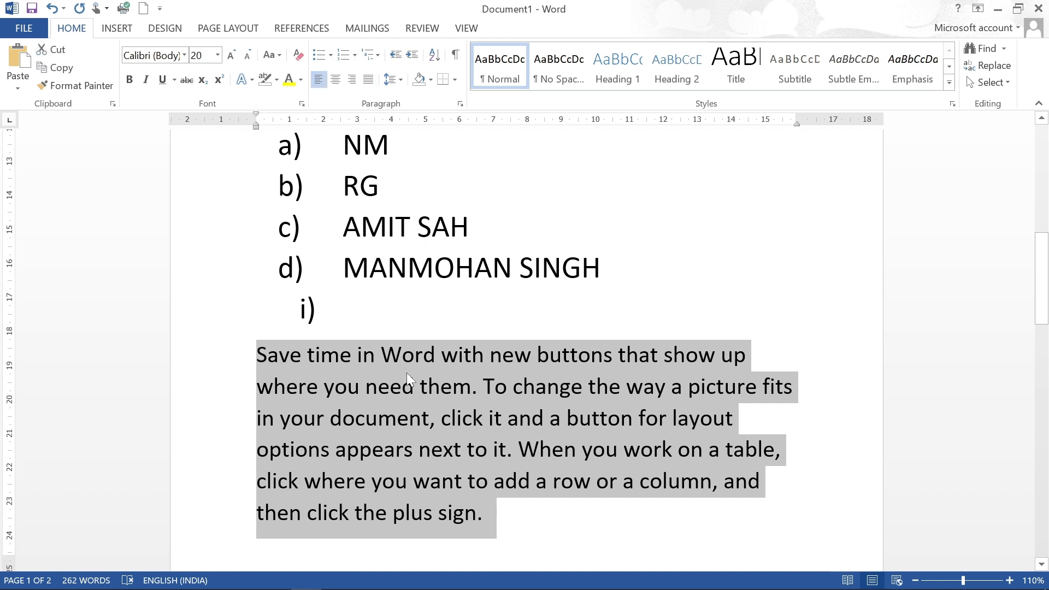
scroll(406, 373, down, 1)
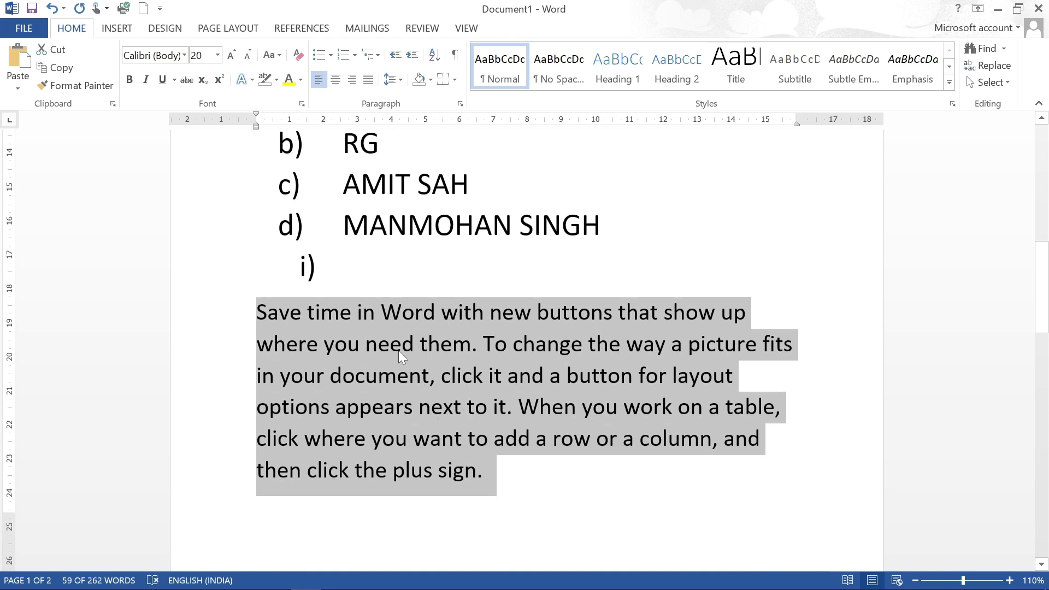
scroll(402, 362, down, 2)
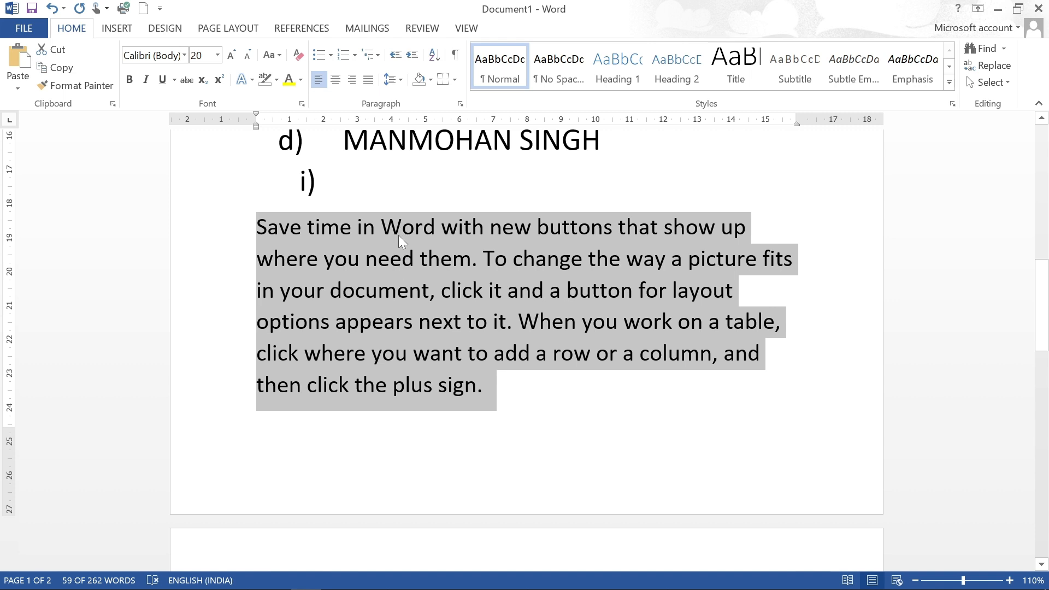
click(398, 82)
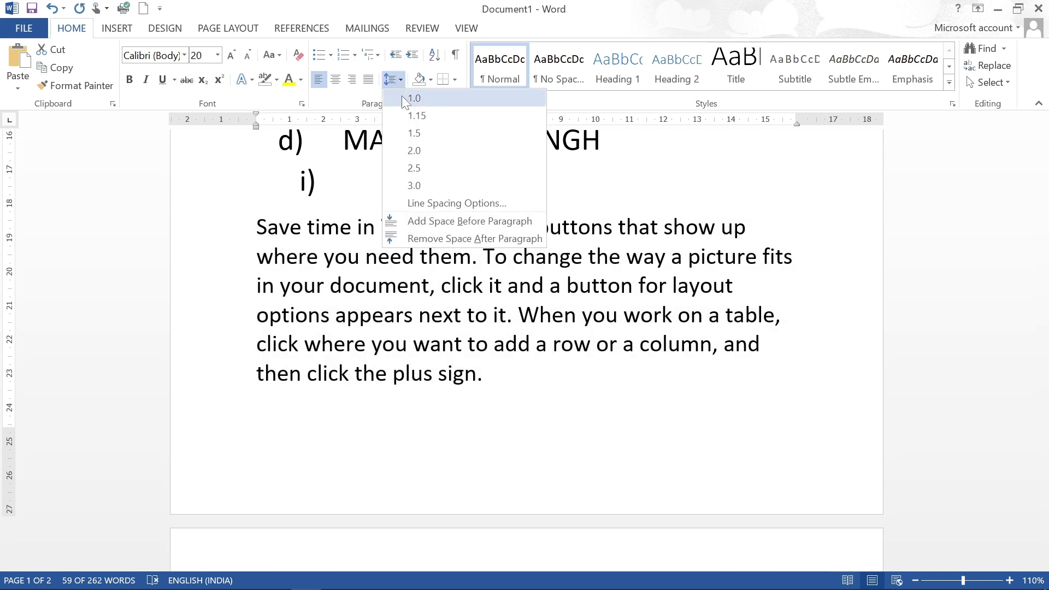
click(414, 151)
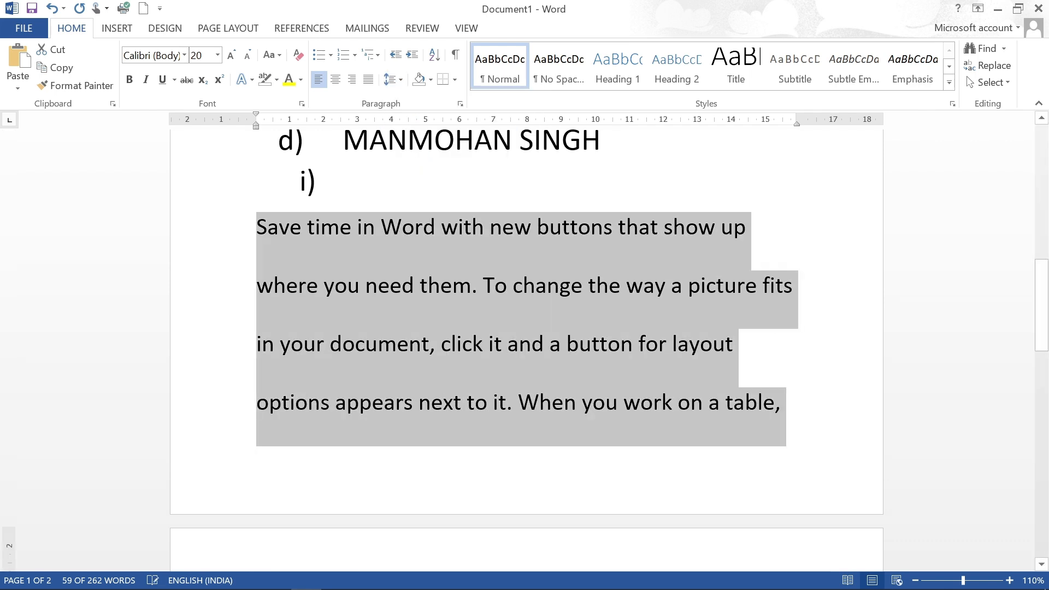
Set the selected paragraph's line spacing to 1.0 and change it to 3.0 for comparison
click(392, 80)
click(403, 99)
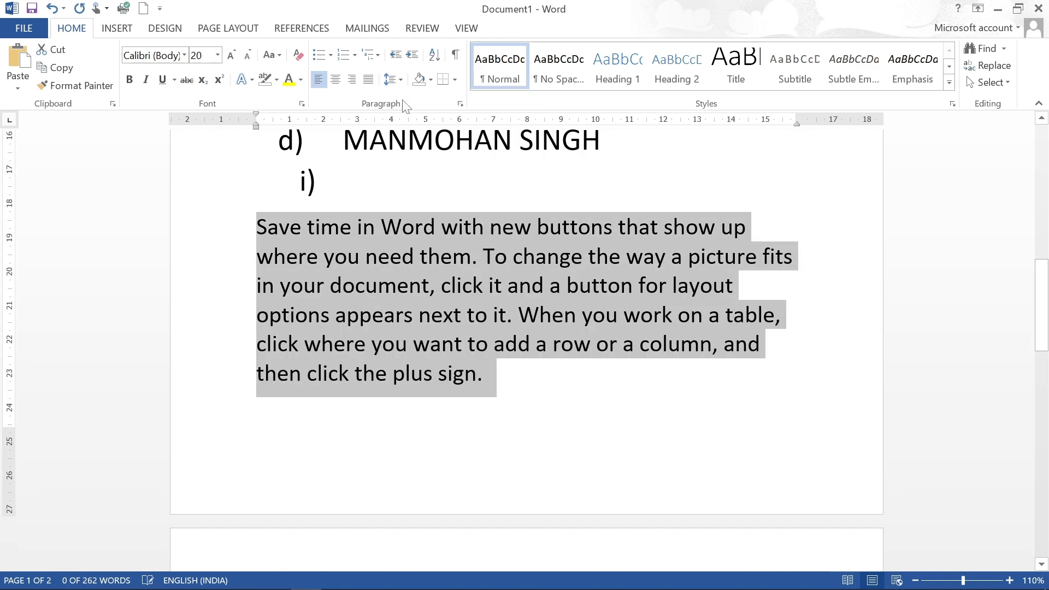
click(399, 80)
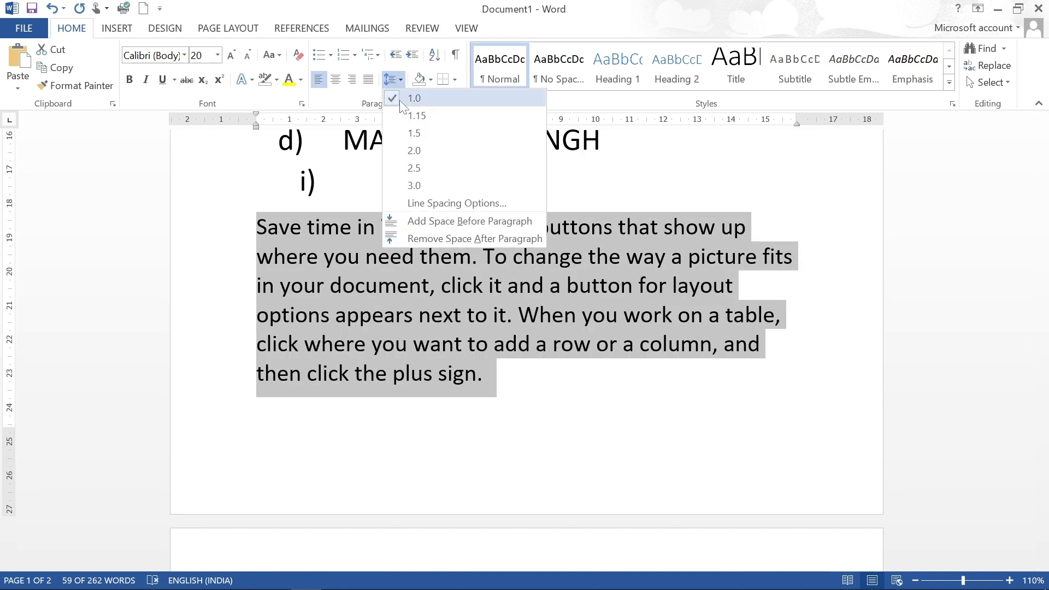
click(420, 183)
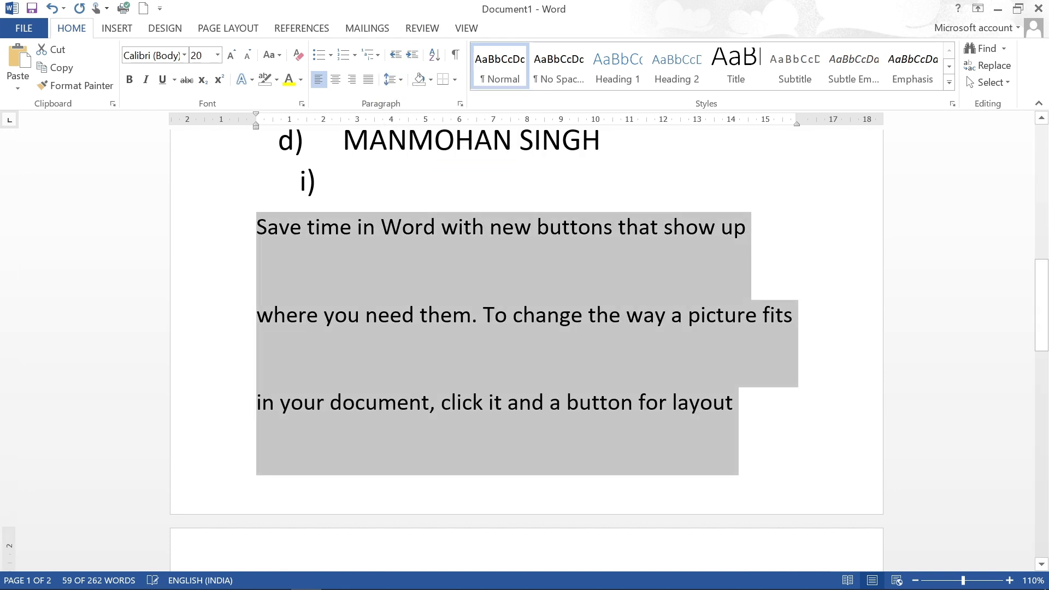
Try 1.5 line spacing on the selected paragraph and return it to 1.0
click(395, 80)
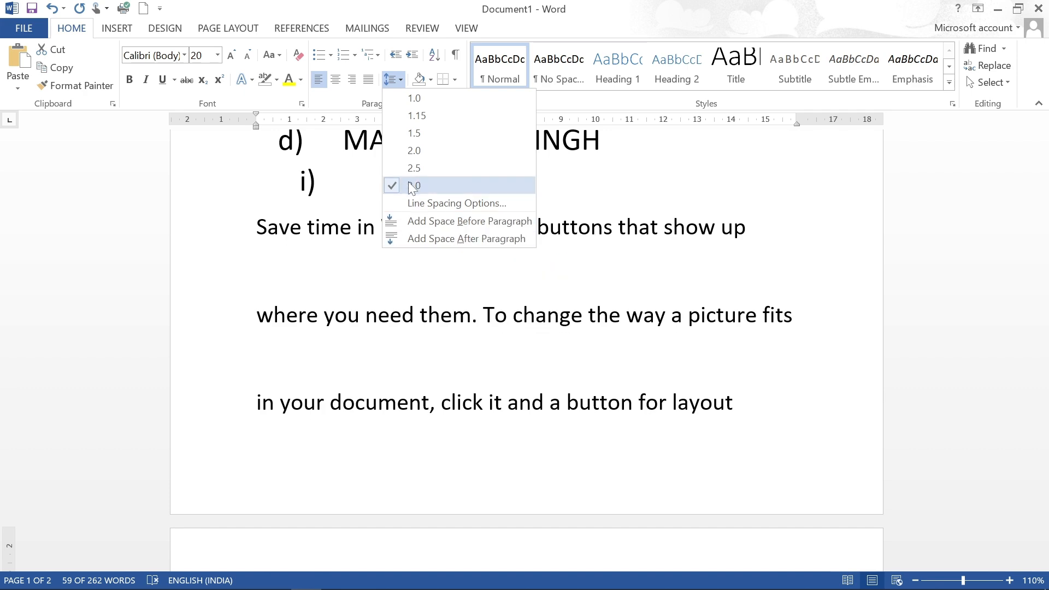
click(414, 133)
click(390, 79)
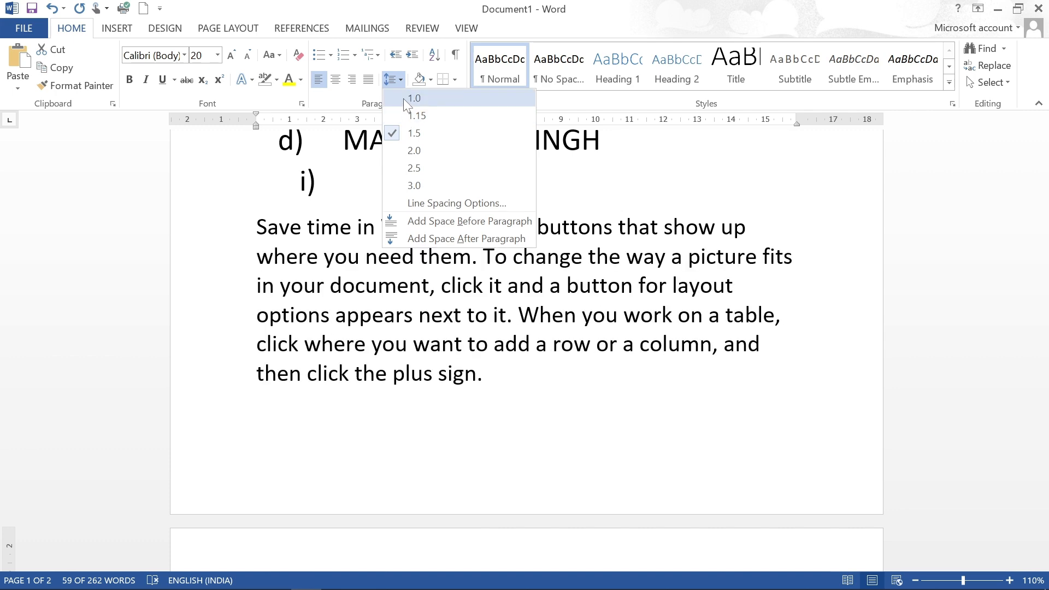
click(403, 98)
Add space before the "Save time in Word" paragraph and remove that space again
click(399, 80)
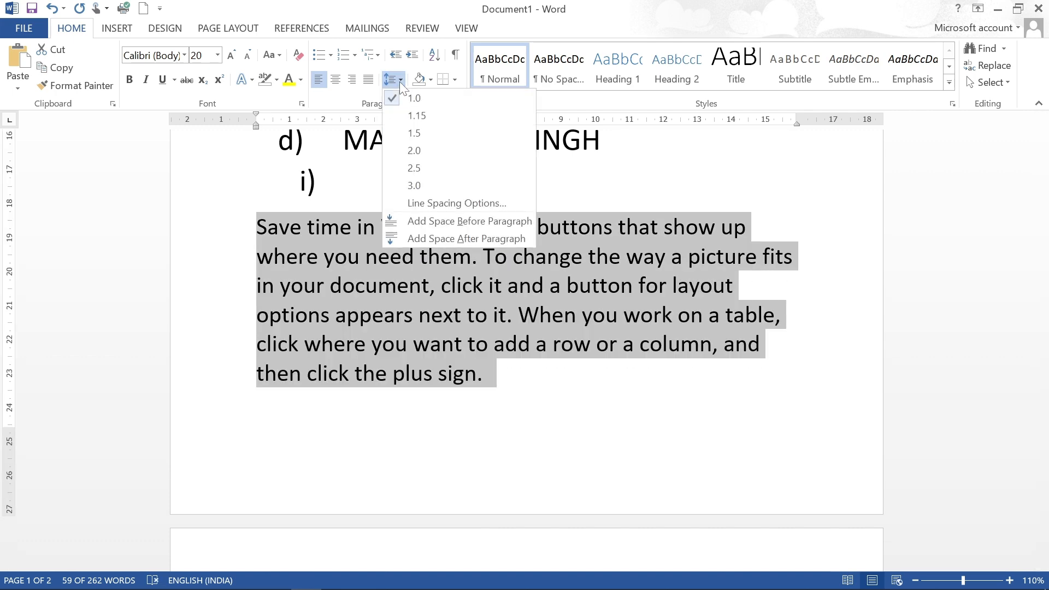
click(396, 220)
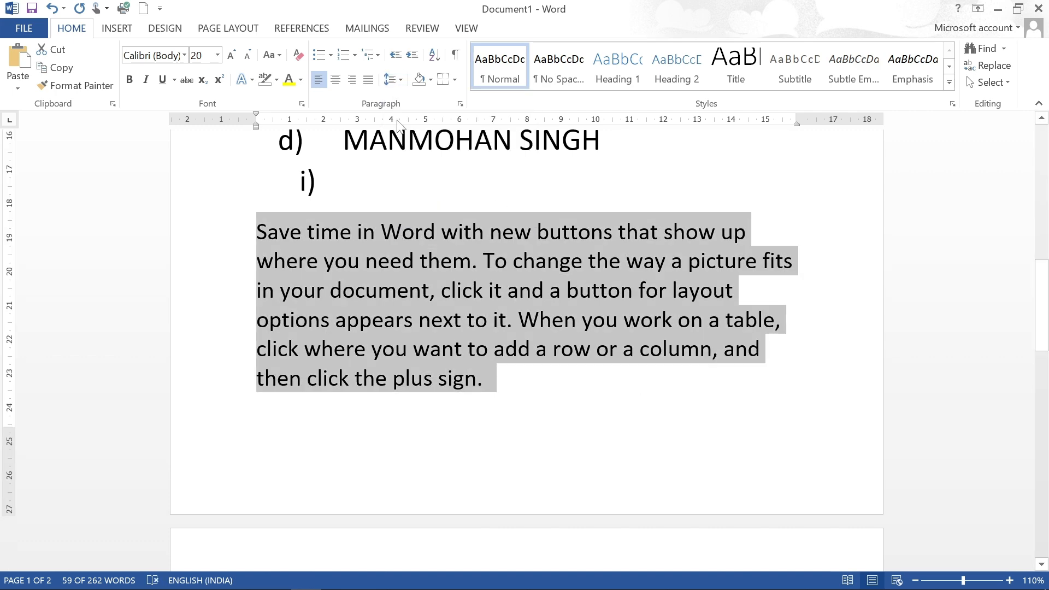
click(397, 82)
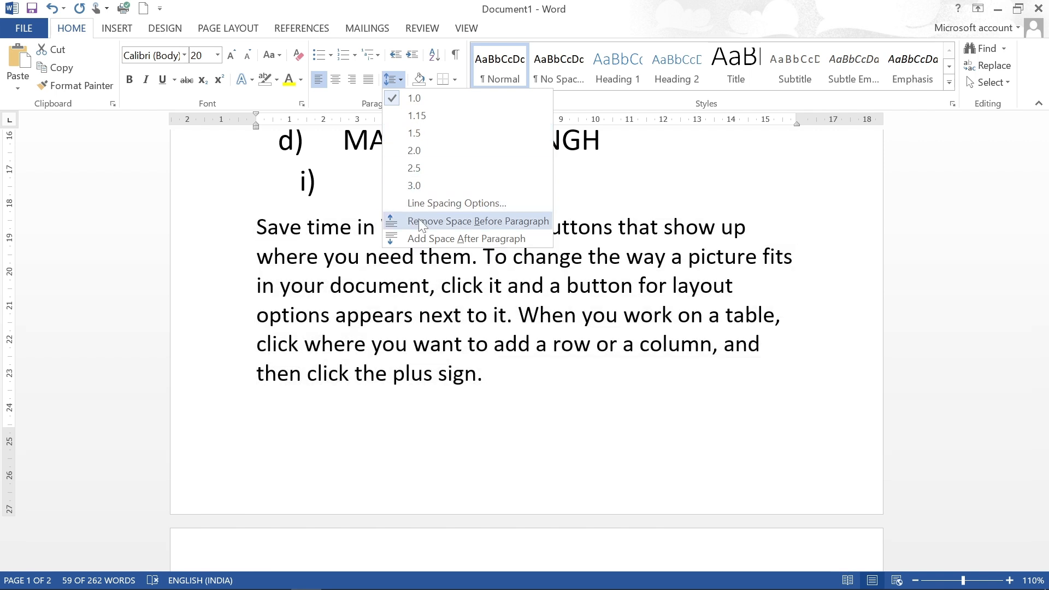
click(418, 220)
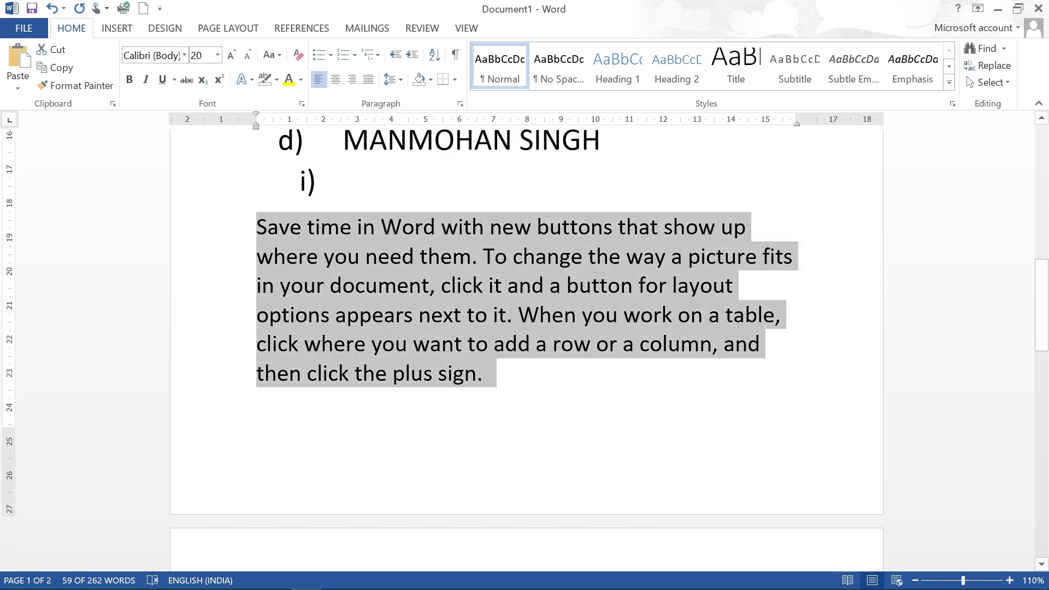
Open the line and paragraph spacing choices for the selected paragraph
click(398, 81)
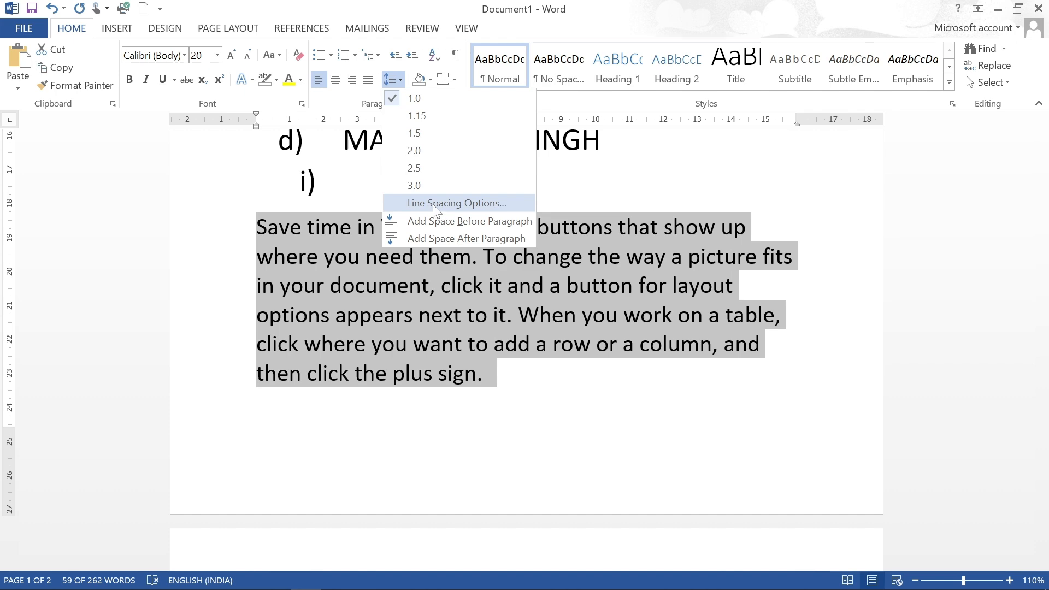
Open the line spacing options for the selected paragraph and set its spacing to 18 pt before and 6 pt after
click(433, 204)
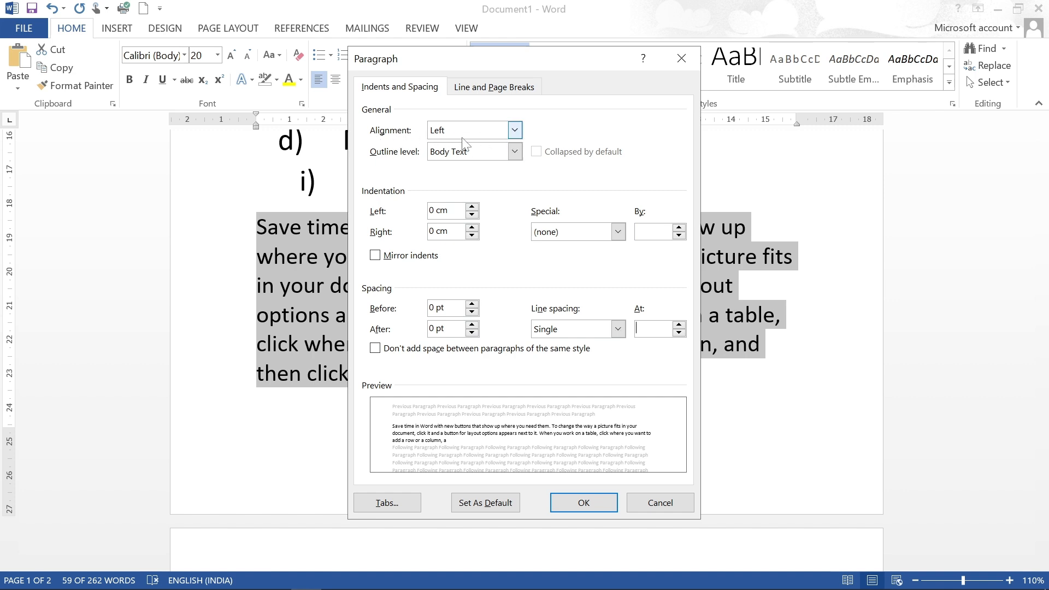
click(519, 135)
click(520, 137)
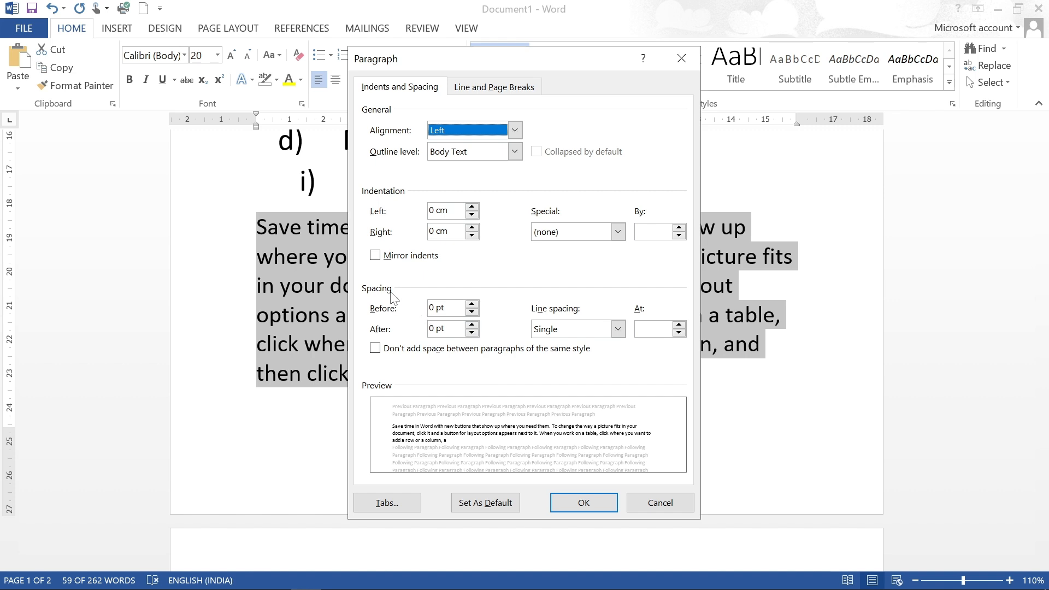
click(471, 305)
click(471, 304)
click(471, 304)
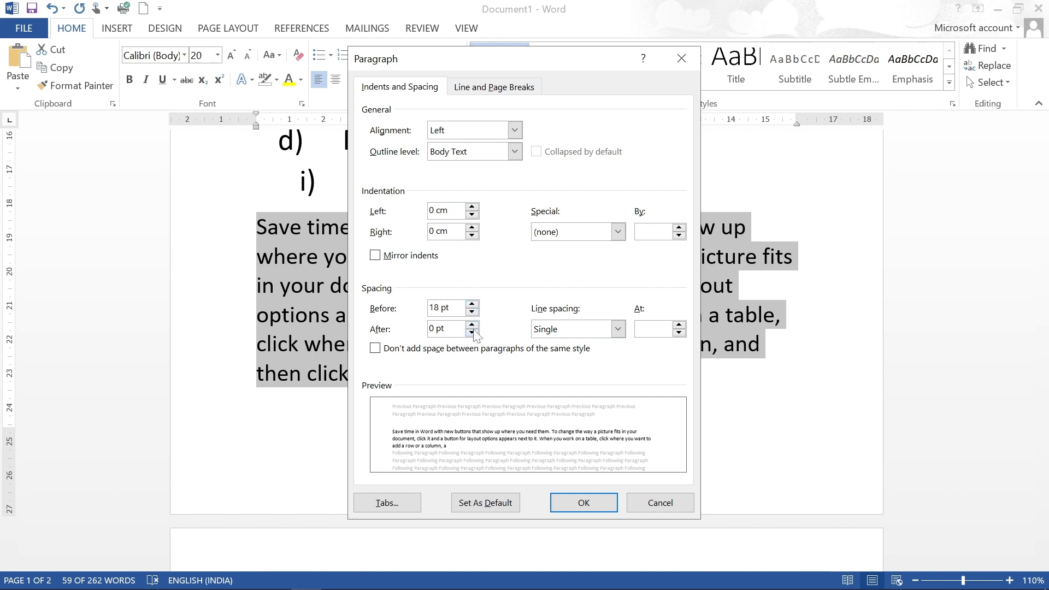
click(472, 332)
click(472, 325)
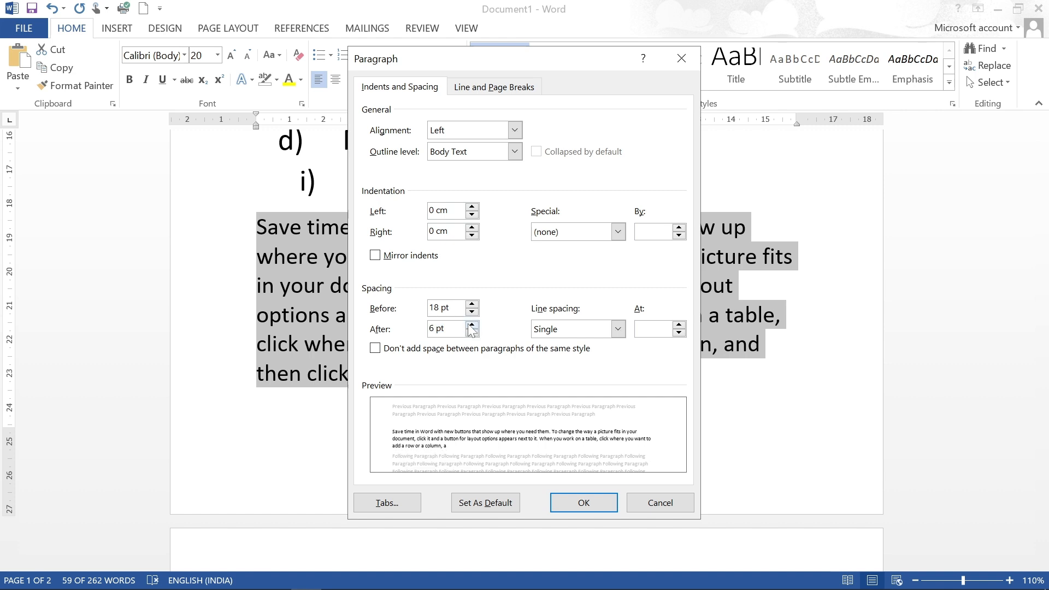
click(471, 324)
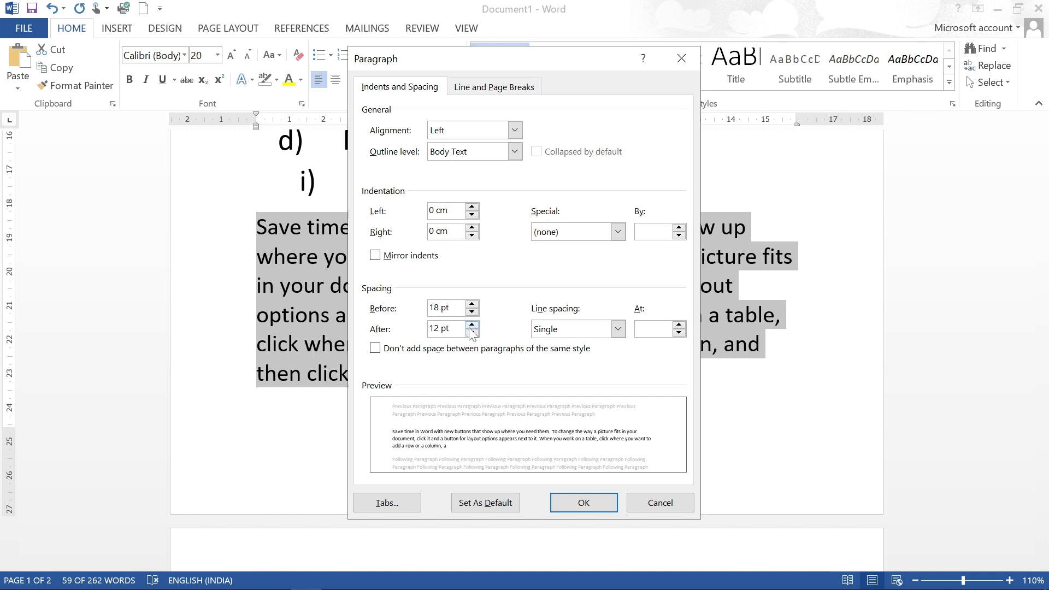
click(470, 332)
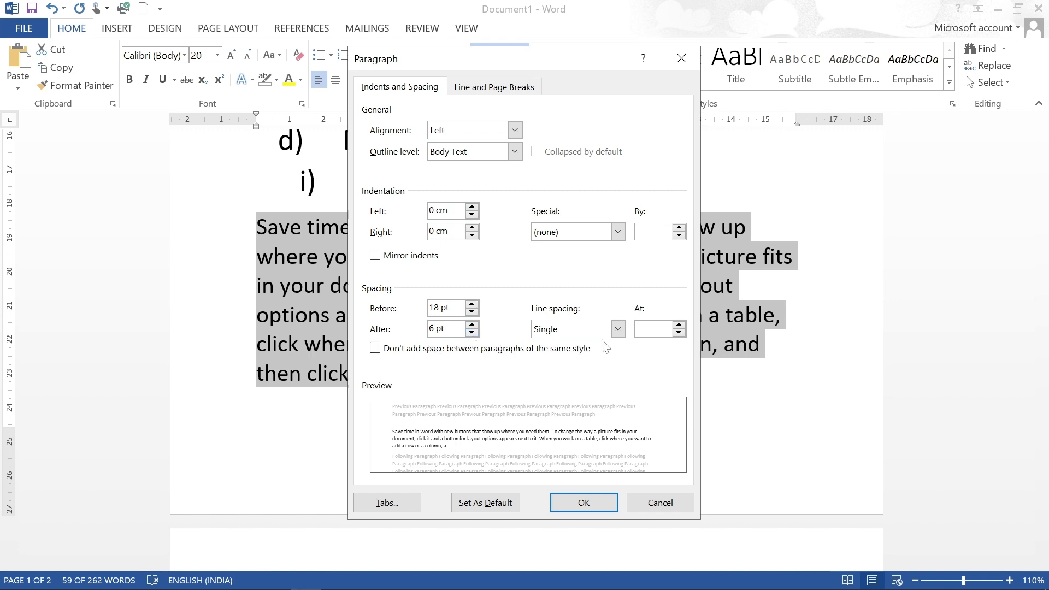
Set the paragraph's line spacing to 1.5 lines, suppress space between paragraphs of the same style, and apply the settings
click(618, 329)
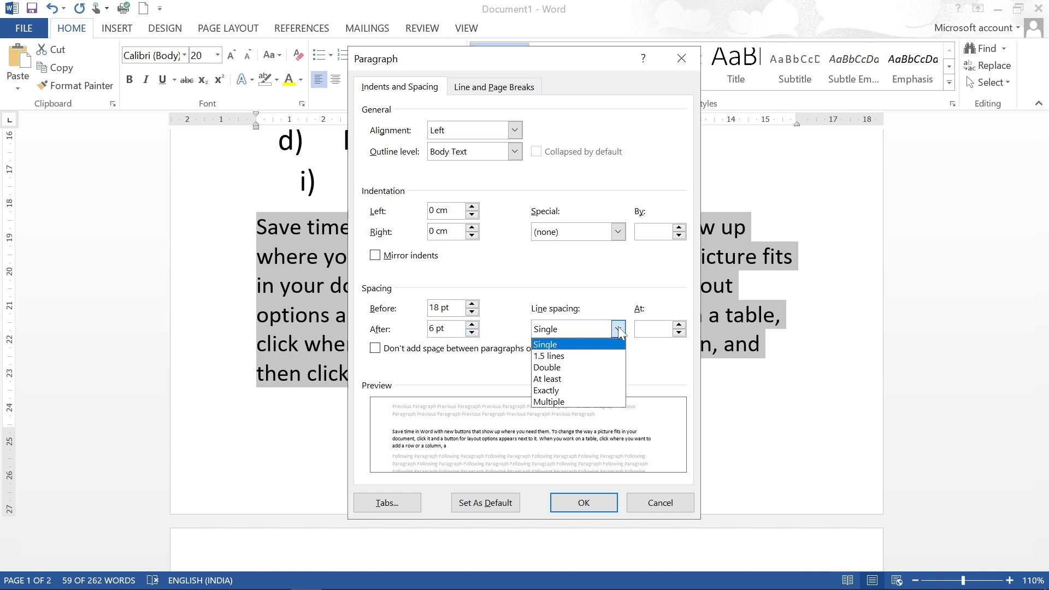
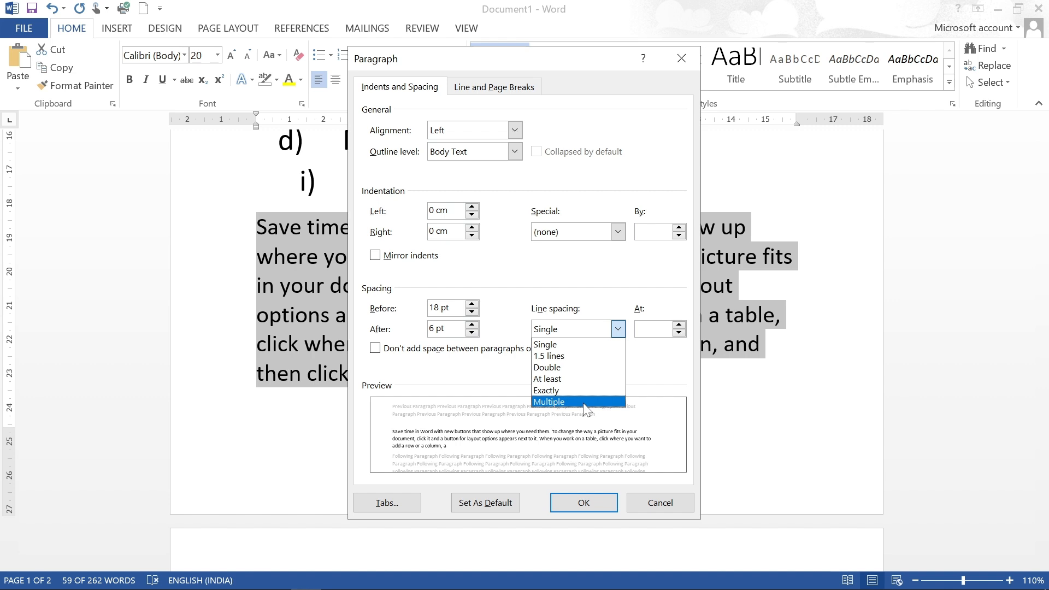
click(585, 402)
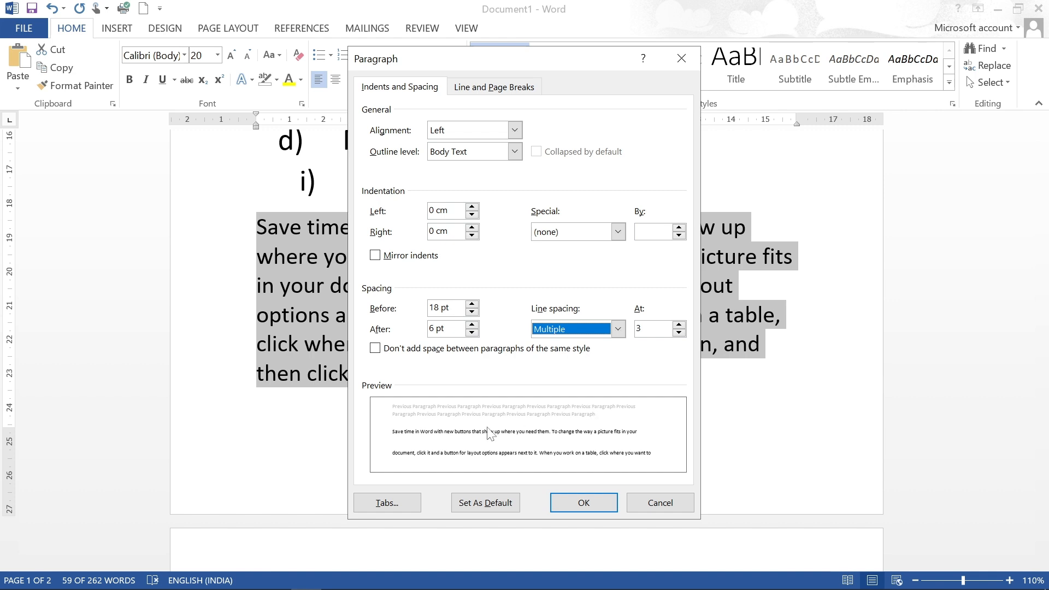
click(618, 329)
click(562, 360)
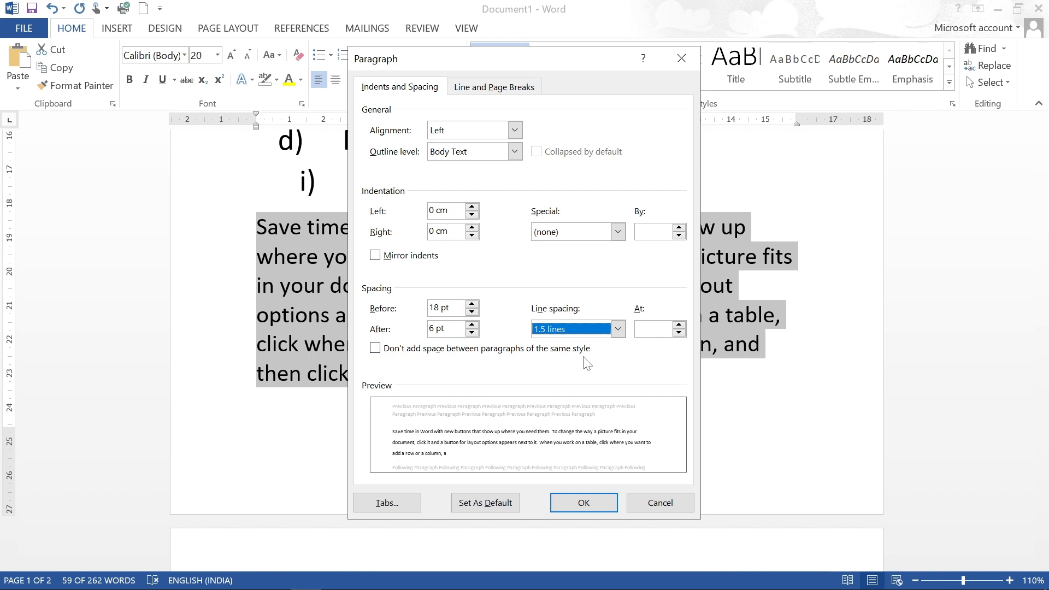
click(374, 350)
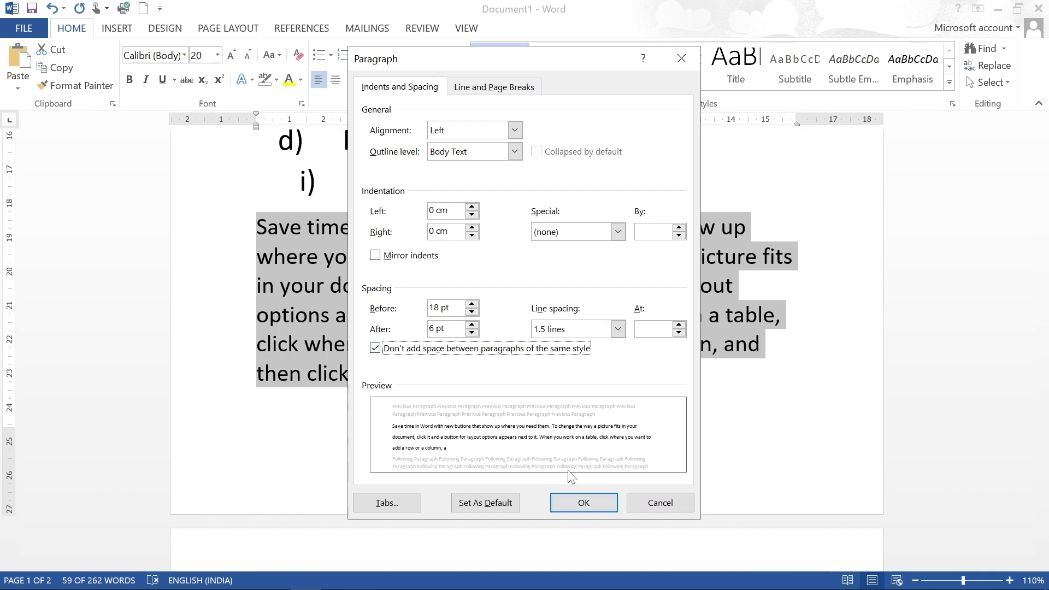
click(591, 499)
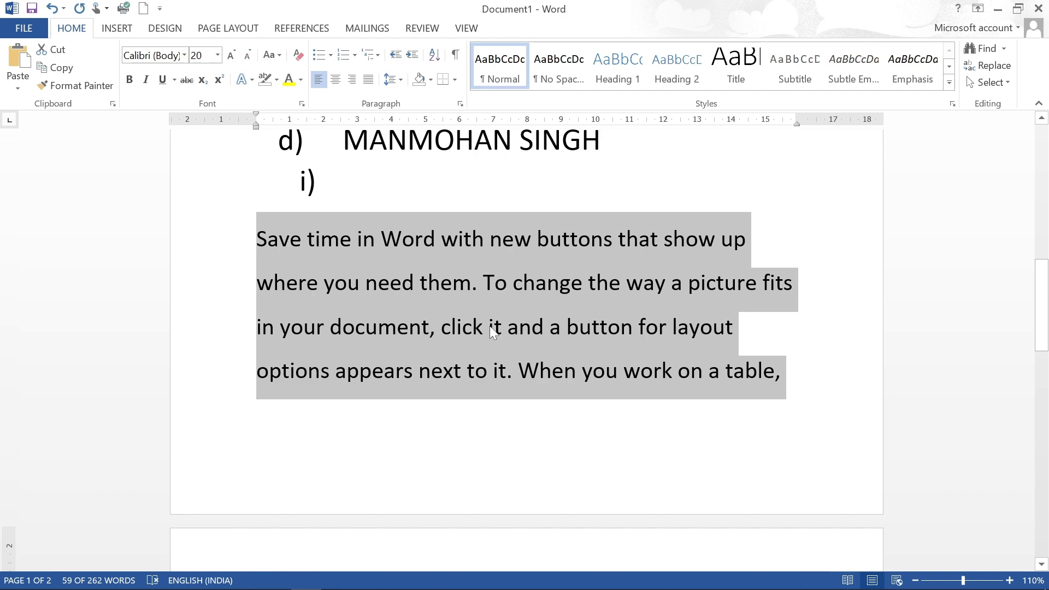
scroll(480, 394, down, 6)
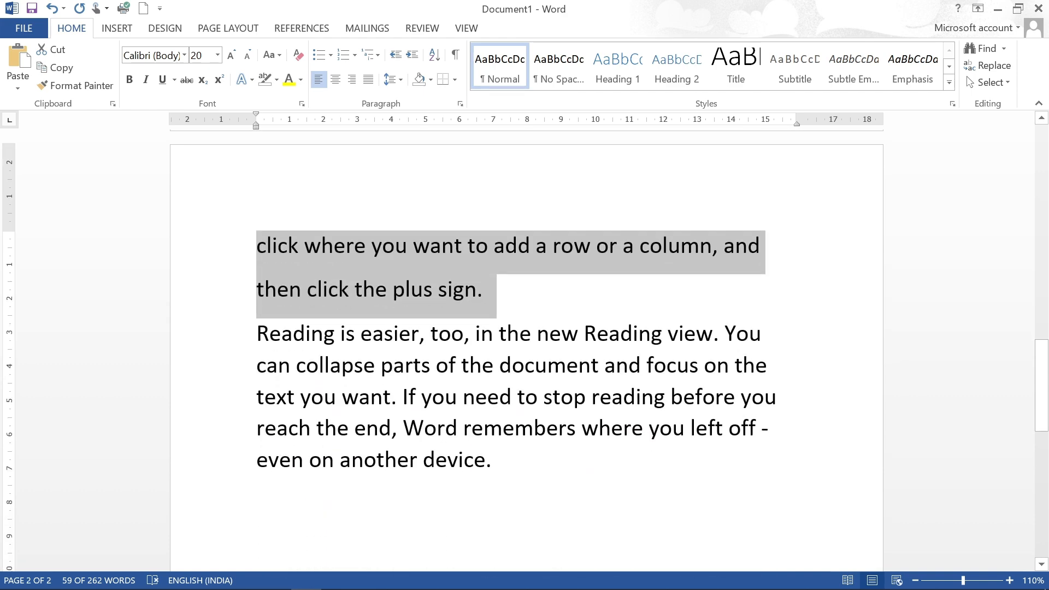
scroll(366, 401, up, 6)
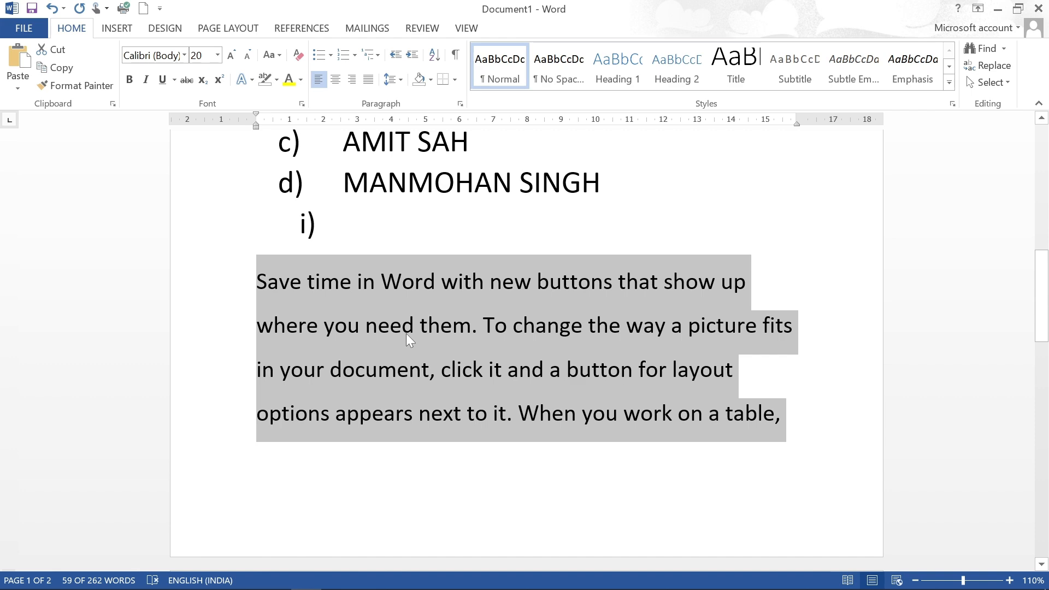
Try a much larger Multiple line spacing on the selected paragraph and undo it
click(395, 79)
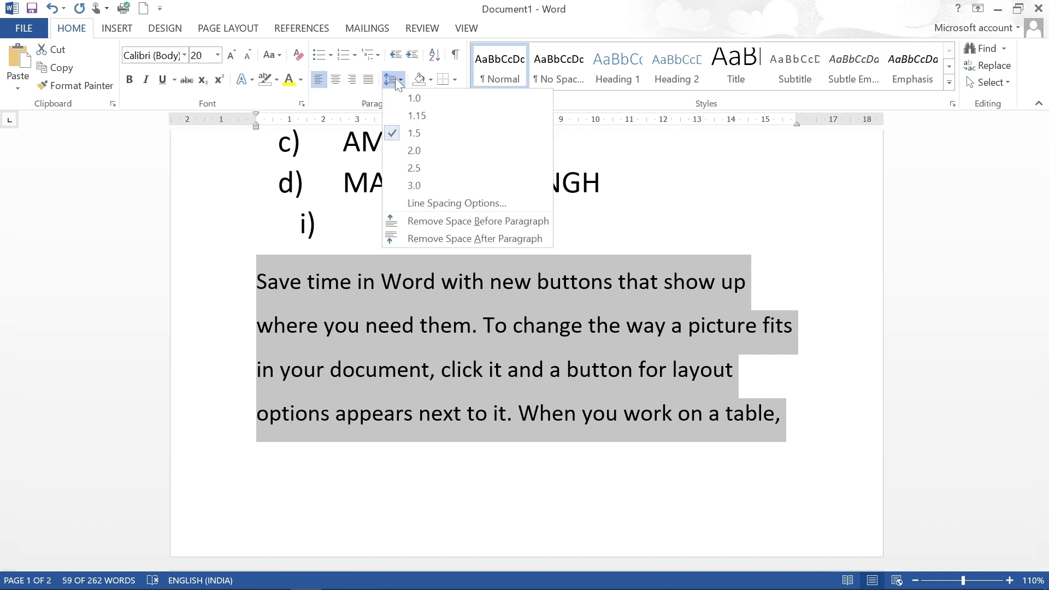
click(424, 203)
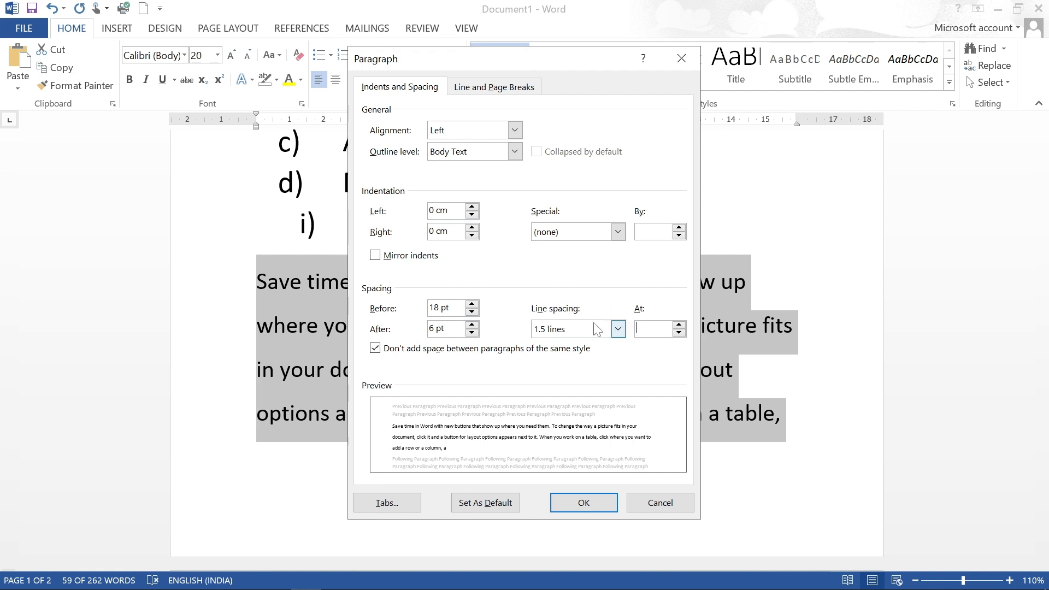
click(678, 325)
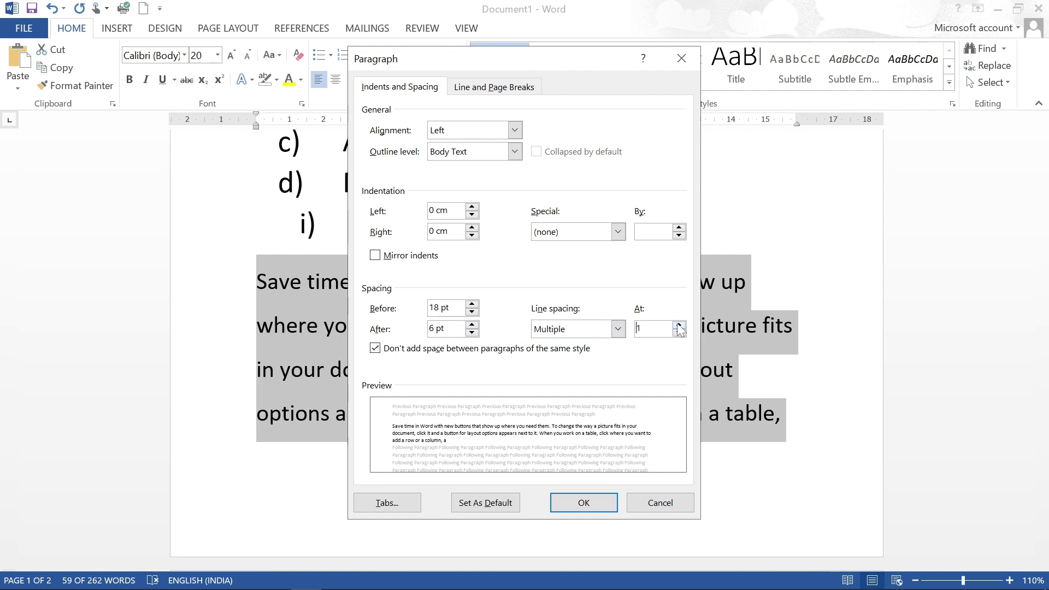
click(678, 325)
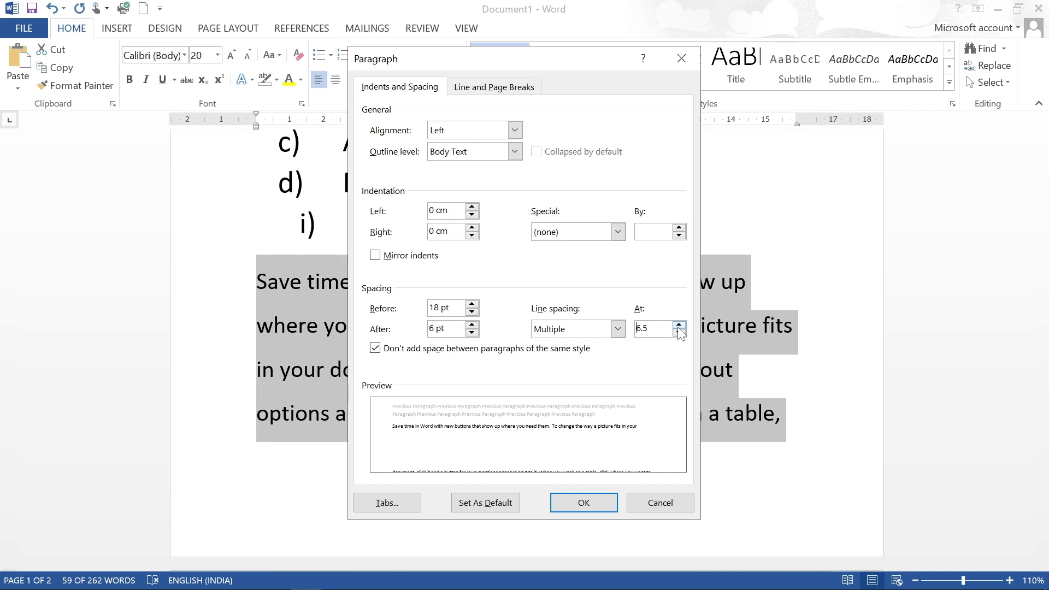
click(678, 325)
drag(678, 328, 678, 328)
click(600, 509)
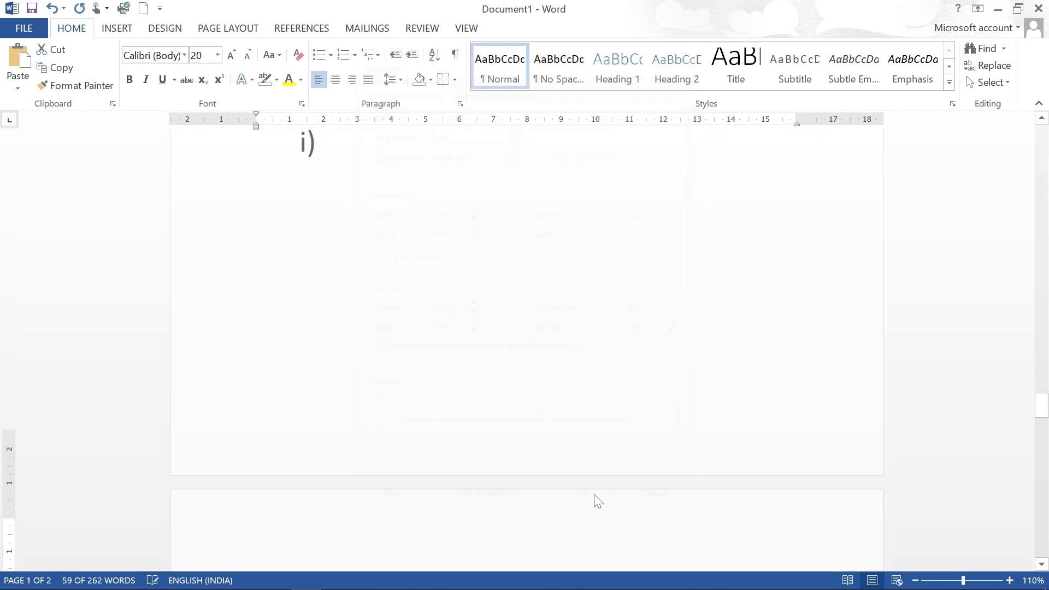
scroll(594, 484, up, 10)
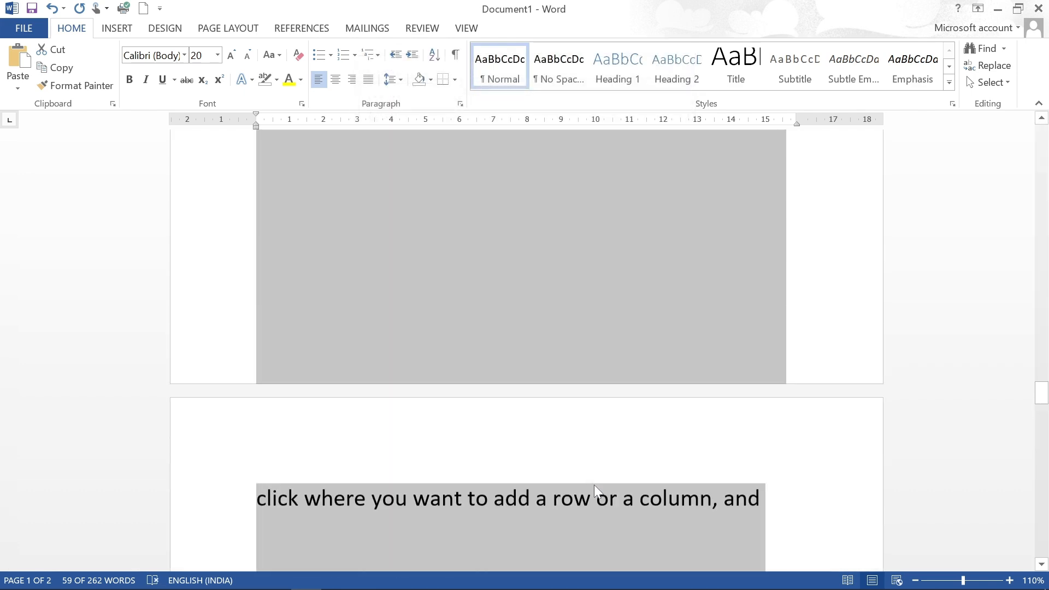
scroll(594, 484, up, 3)
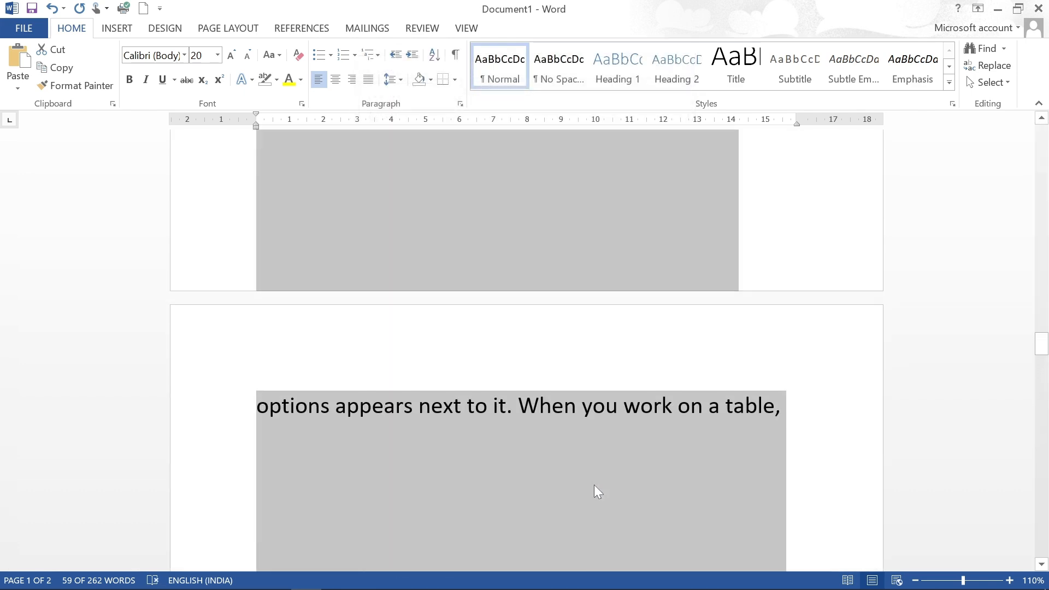
key(ctrl+z)
scroll(525, 327, up, 3)
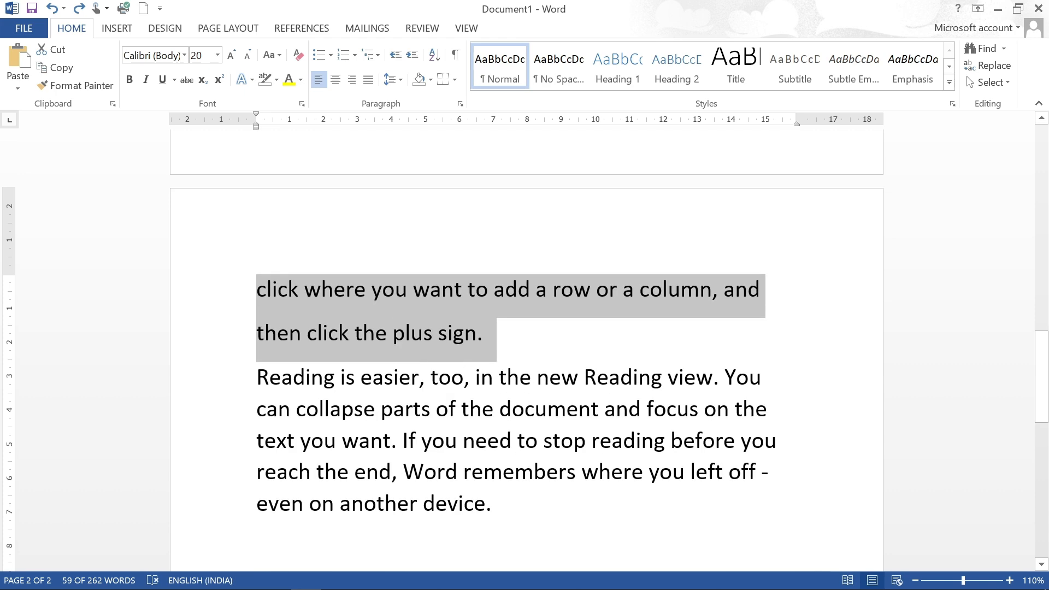
click(400, 81)
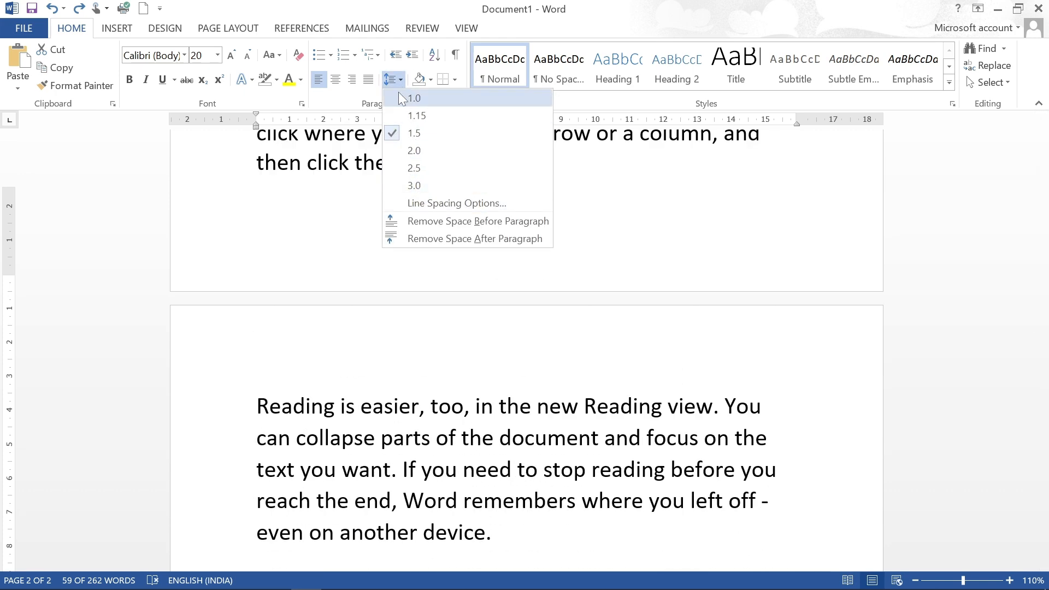
click(421, 56)
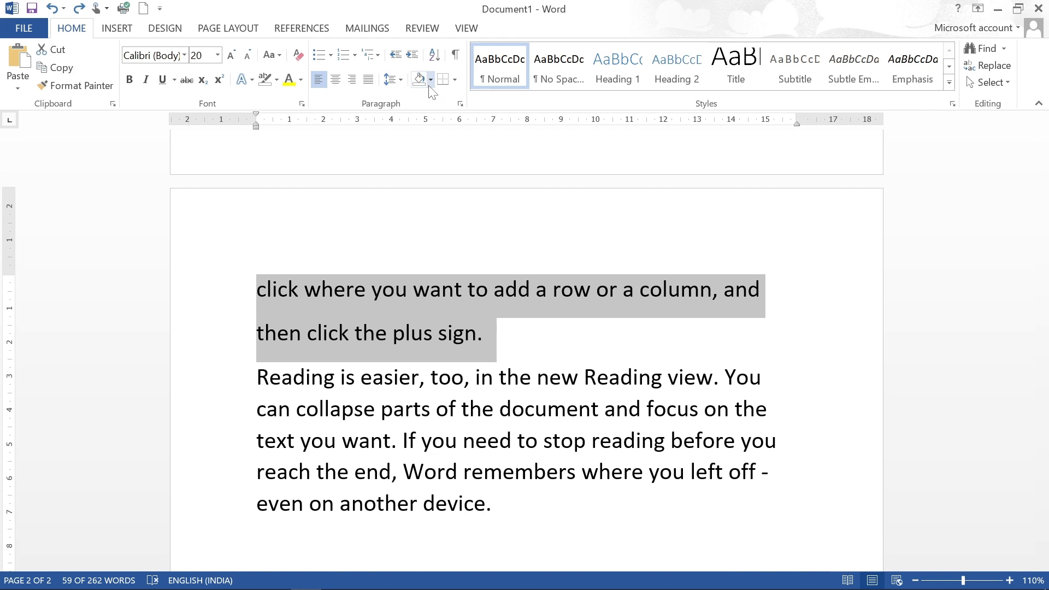
Shade the selected paragraph black using the custom colour settings
click(431, 81)
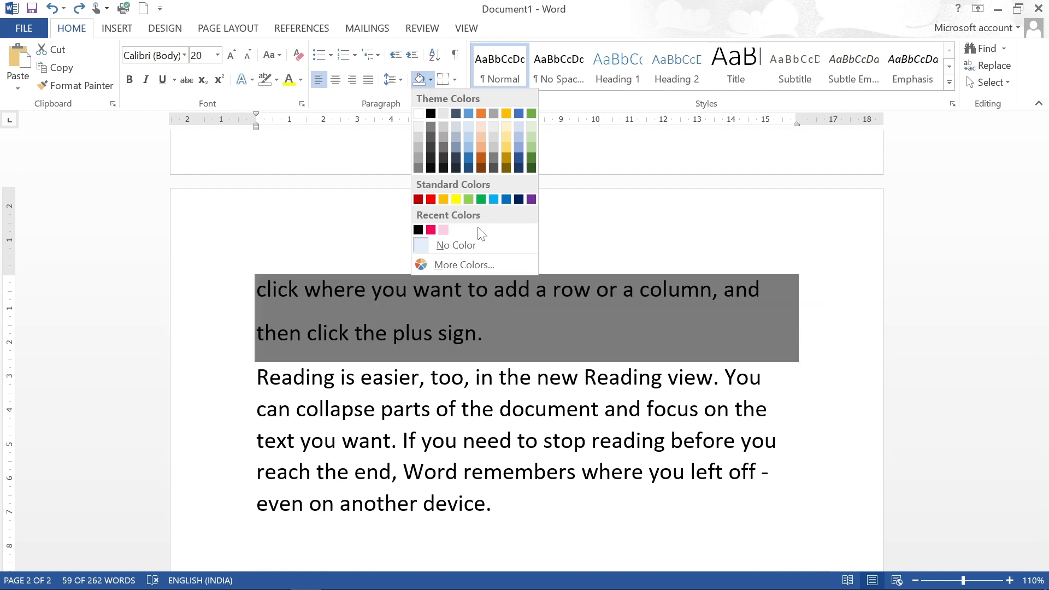
click(478, 266)
click(499, 193)
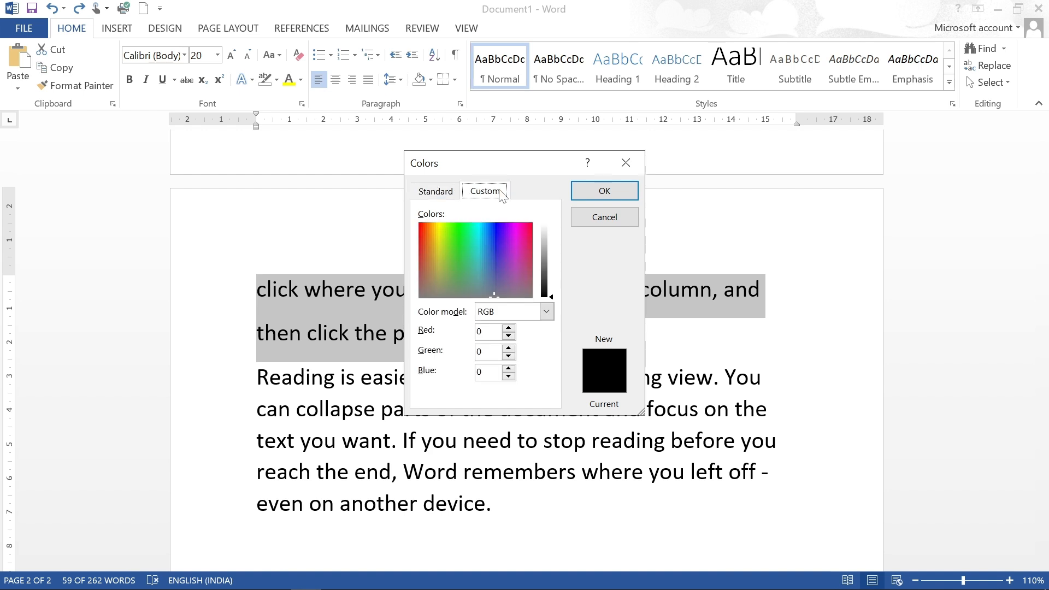
drag(519, 263, 454, 244)
click(604, 192)
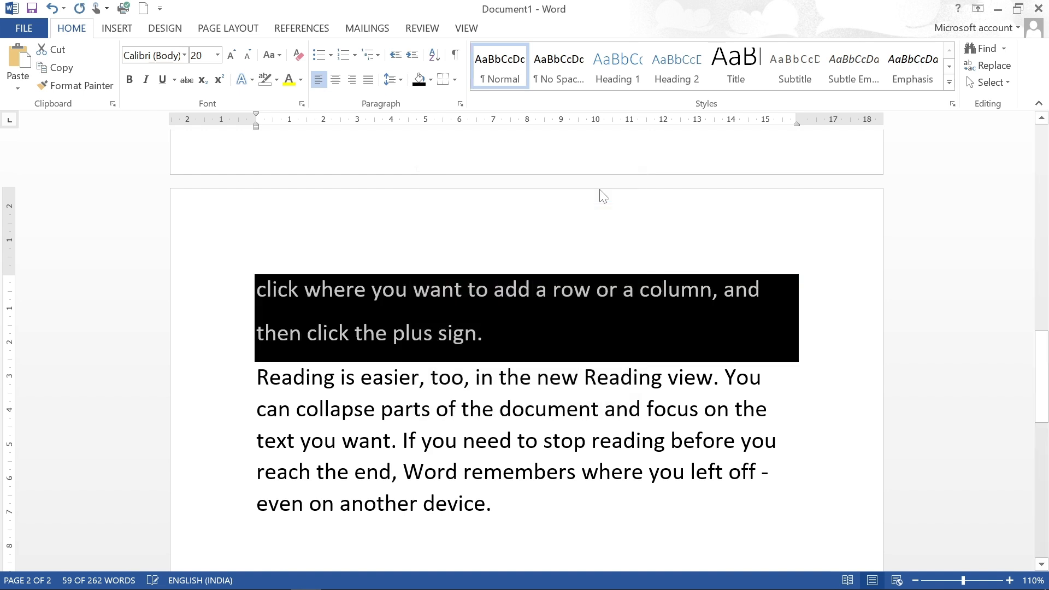
Change the selected paragraph's shading to a pink from the standard colour palette
click(430, 80)
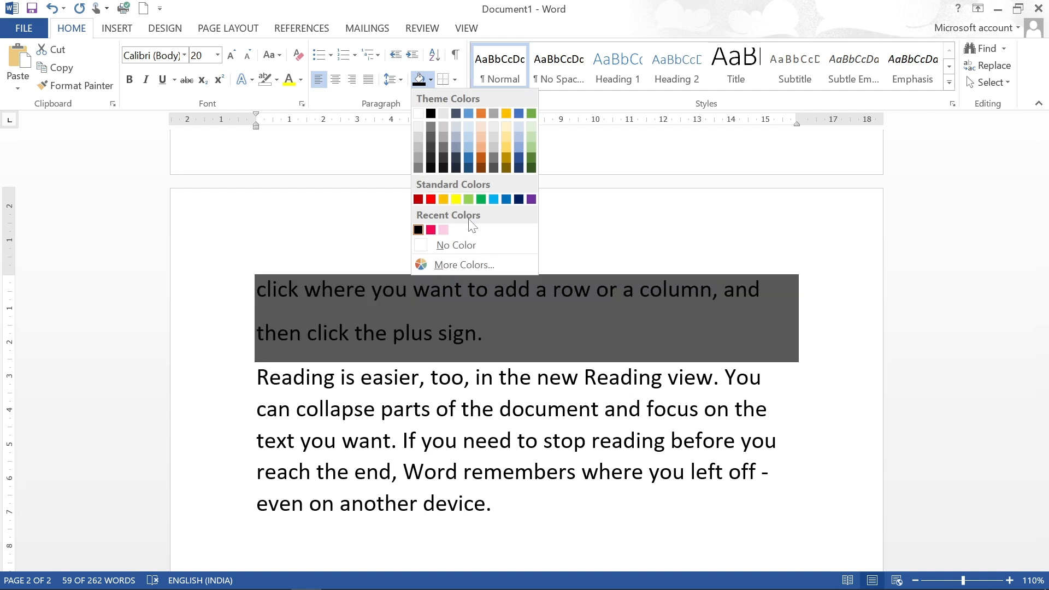
click(454, 265)
click(485, 191)
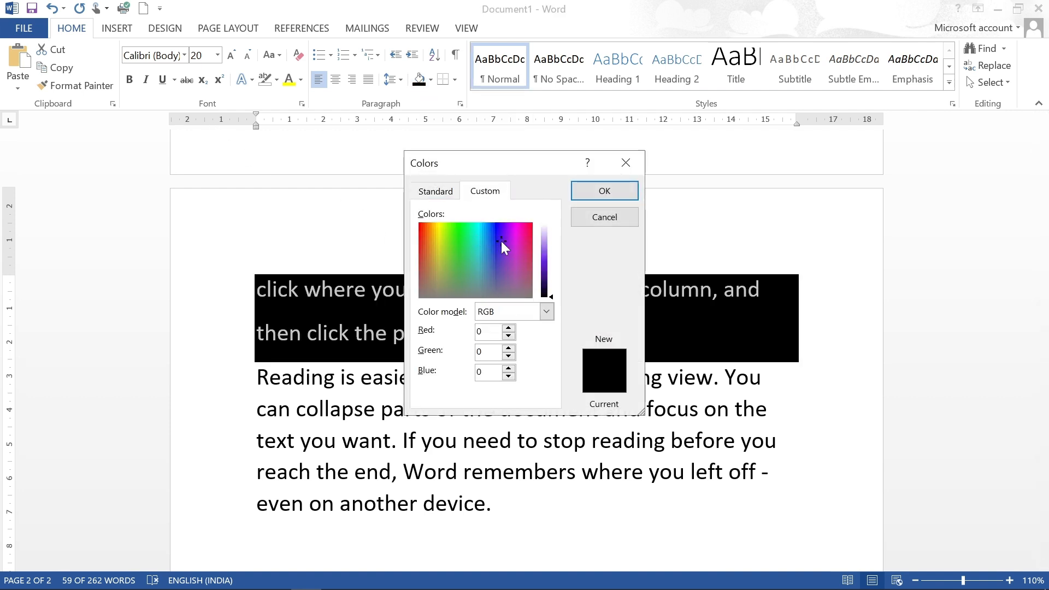
click(436, 191)
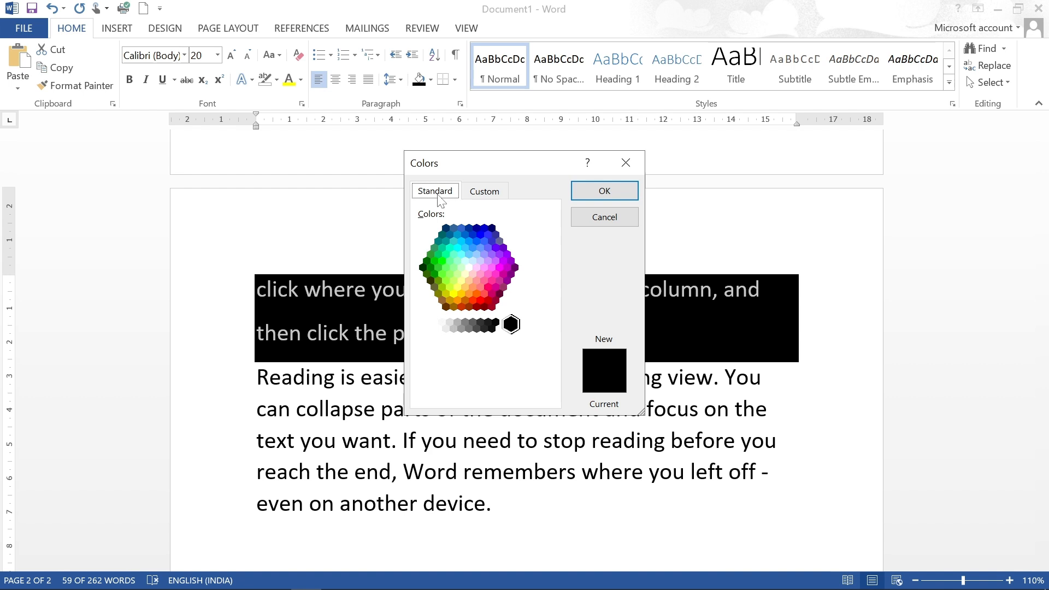
click(489, 274)
click(595, 196)
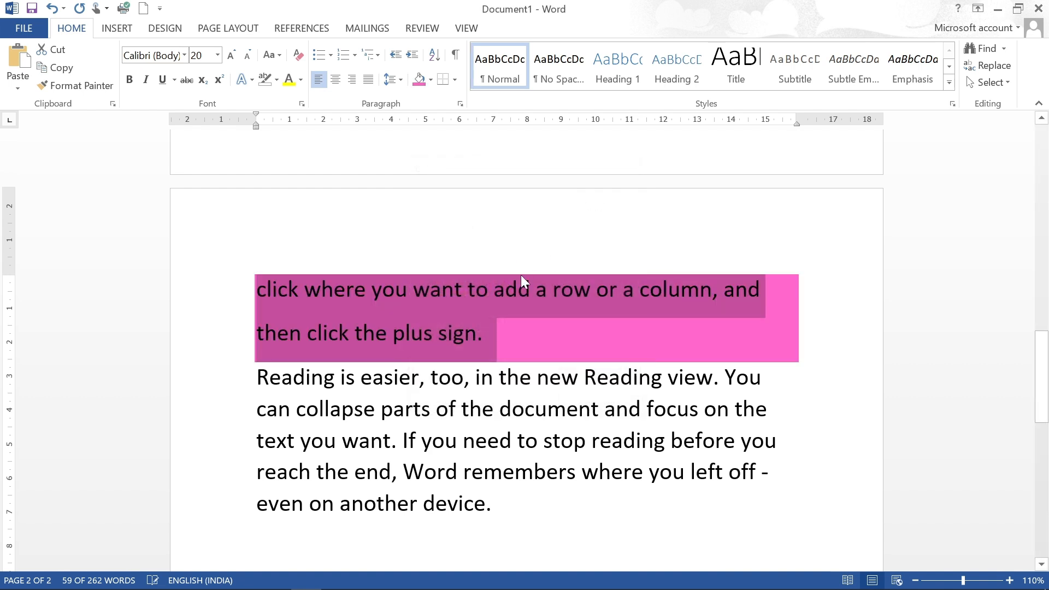
Apply the same pink shading to the words "text you want. If you need" and remove the border around them
click(464, 377)
drag(258, 441, 511, 441)
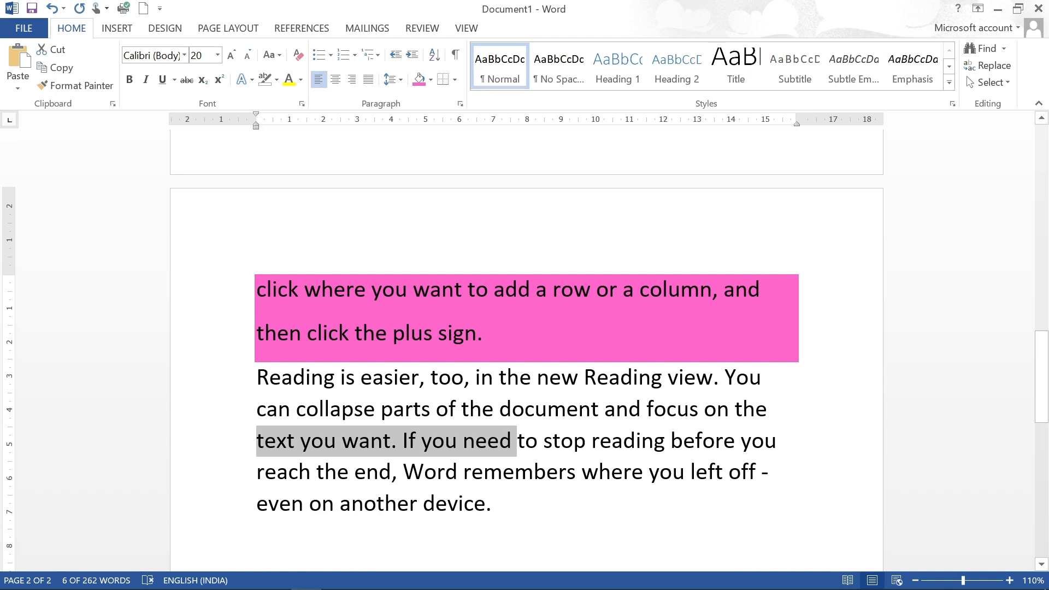
click(418, 80)
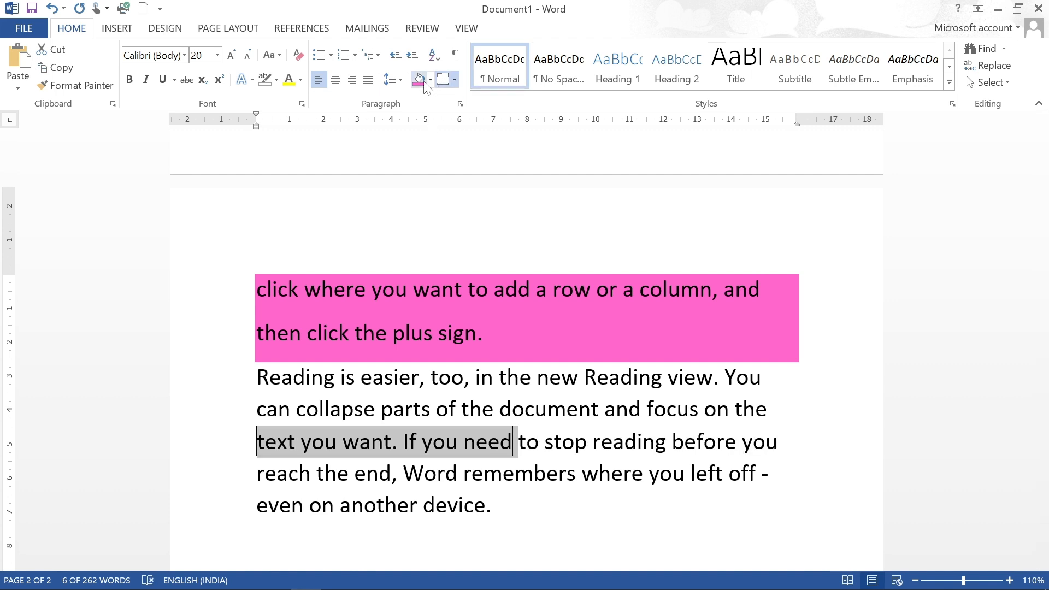
click(431, 82)
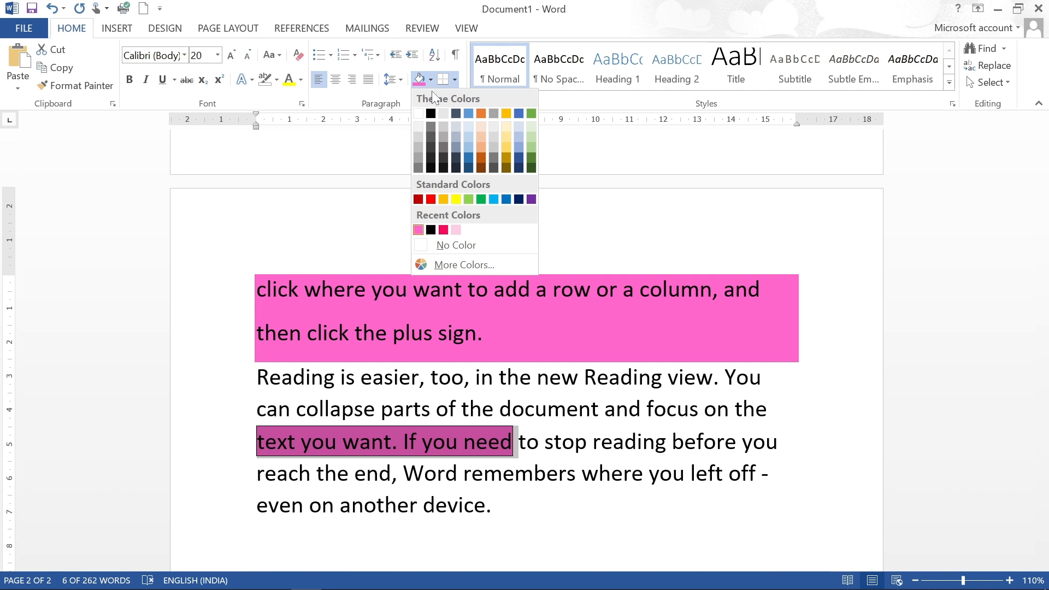
click(443, 81)
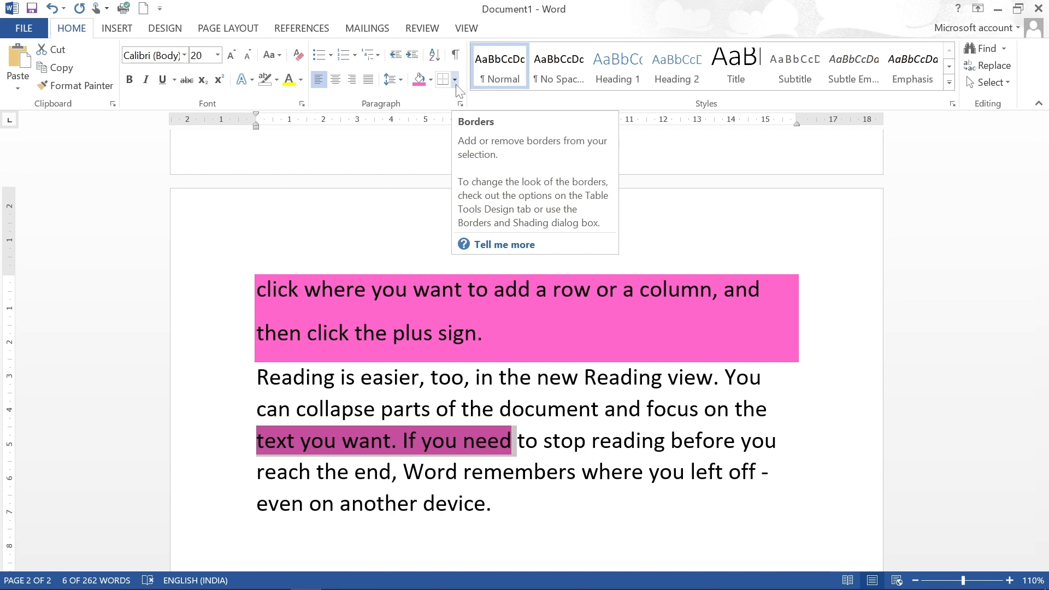
Apply All Borders to the line "page, and text box designs that complement each other. For example, you can add a matching" in the indented paragraph
click(456, 86)
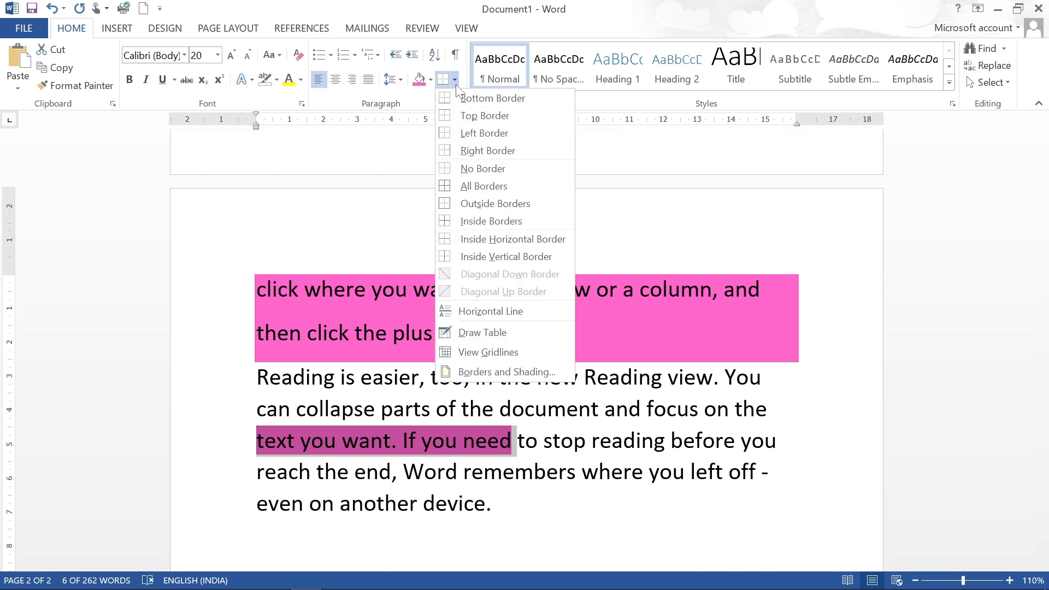
click(356, 448)
scroll(508, 445, down, 10)
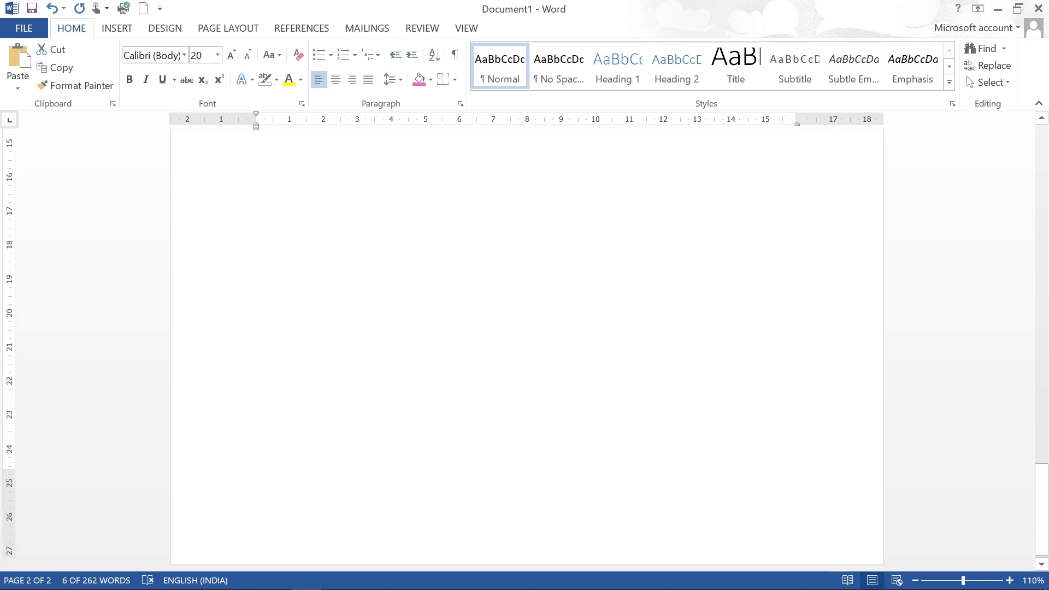
scroll(526, 347, up, 10)
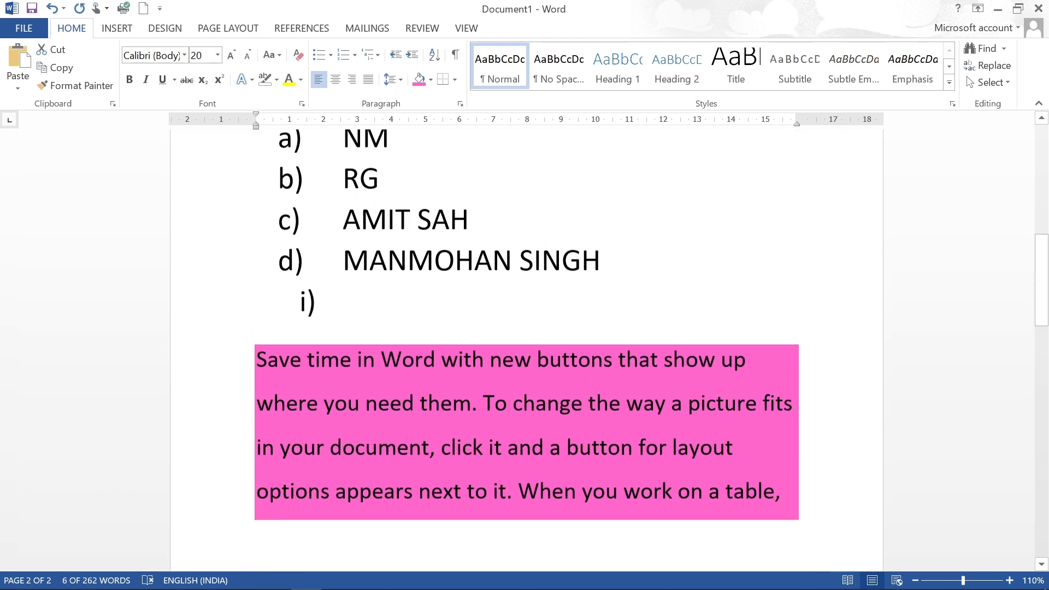
scroll(526, 347, up, 10)
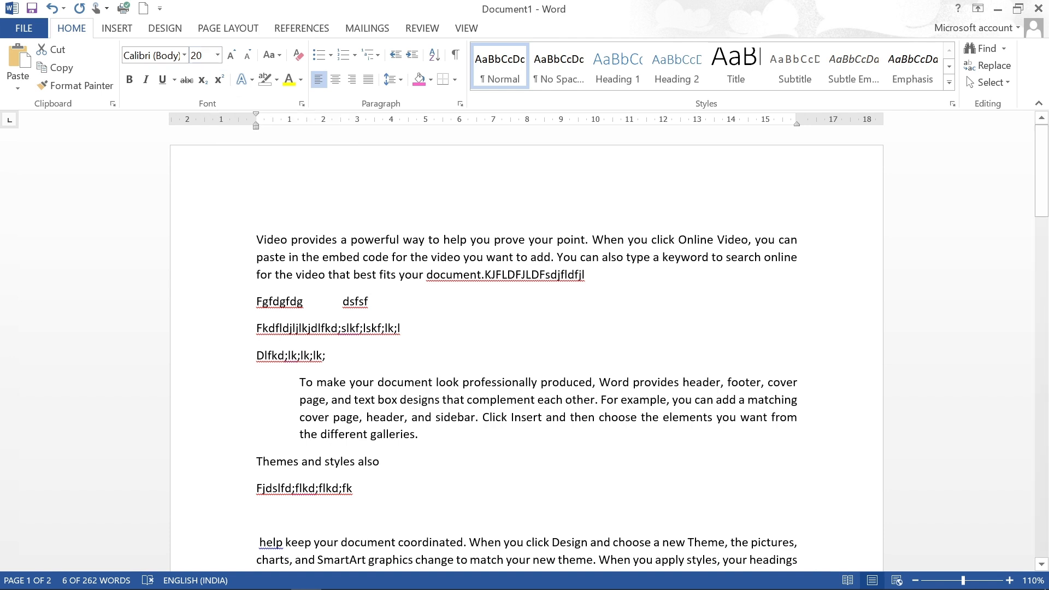
drag(299, 382, 799, 402)
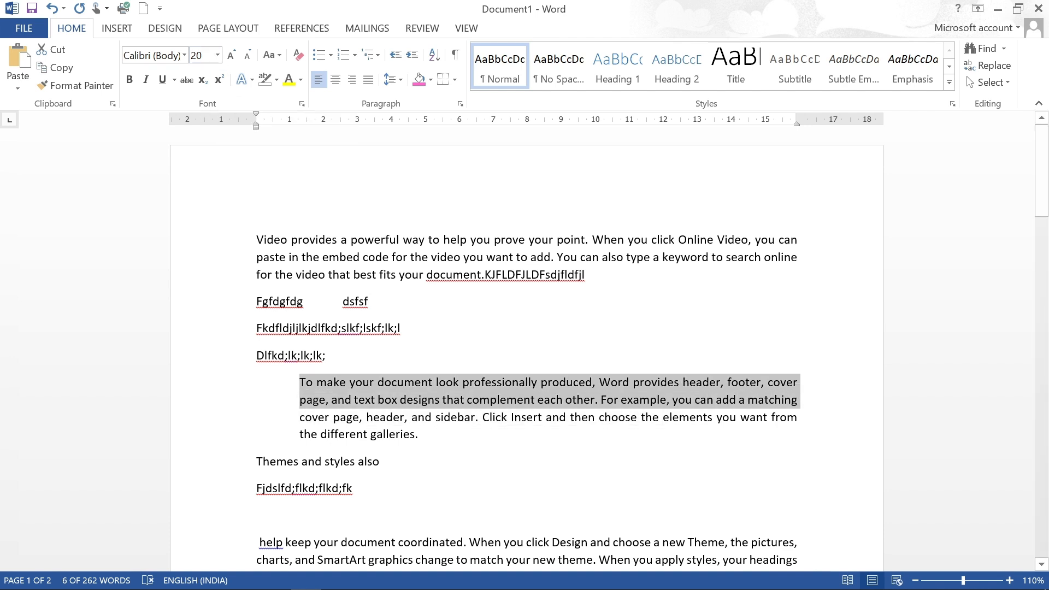
click(796, 400)
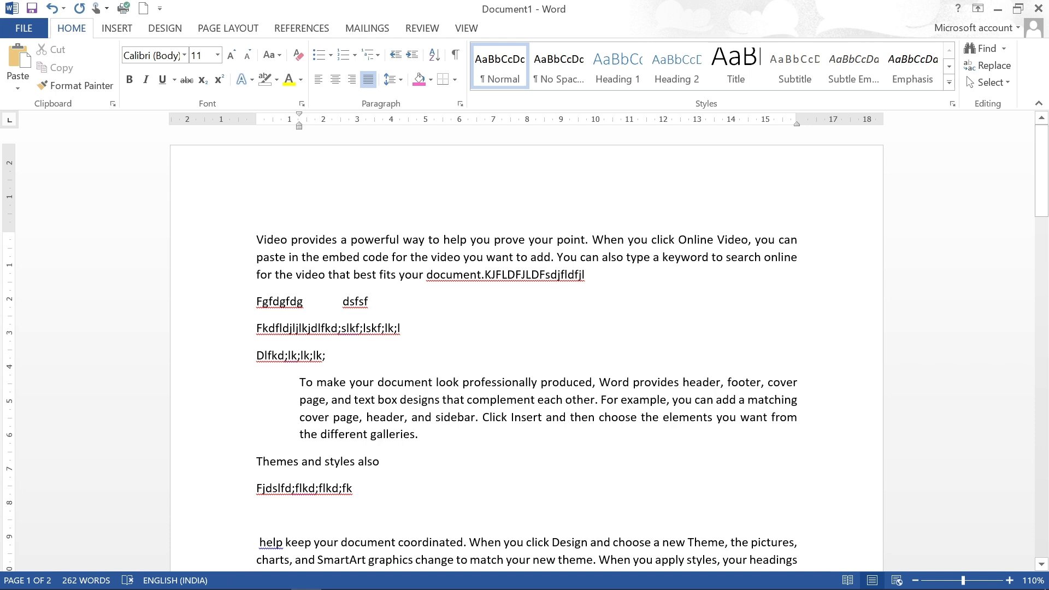
drag(304, 400, 798, 401)
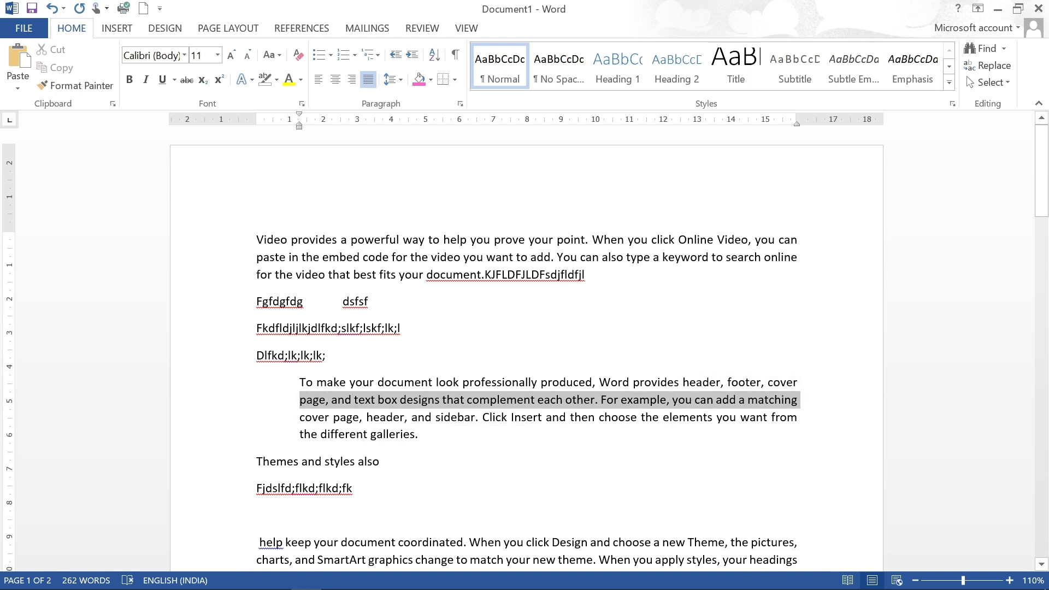
click(454, 80)
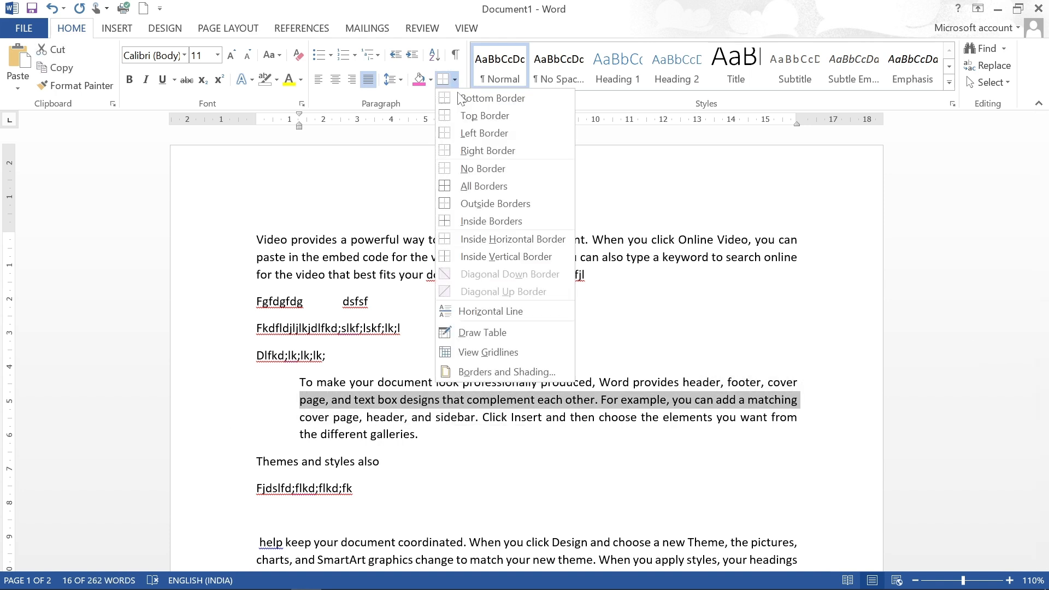
click(464, 186)
click(483, 418)
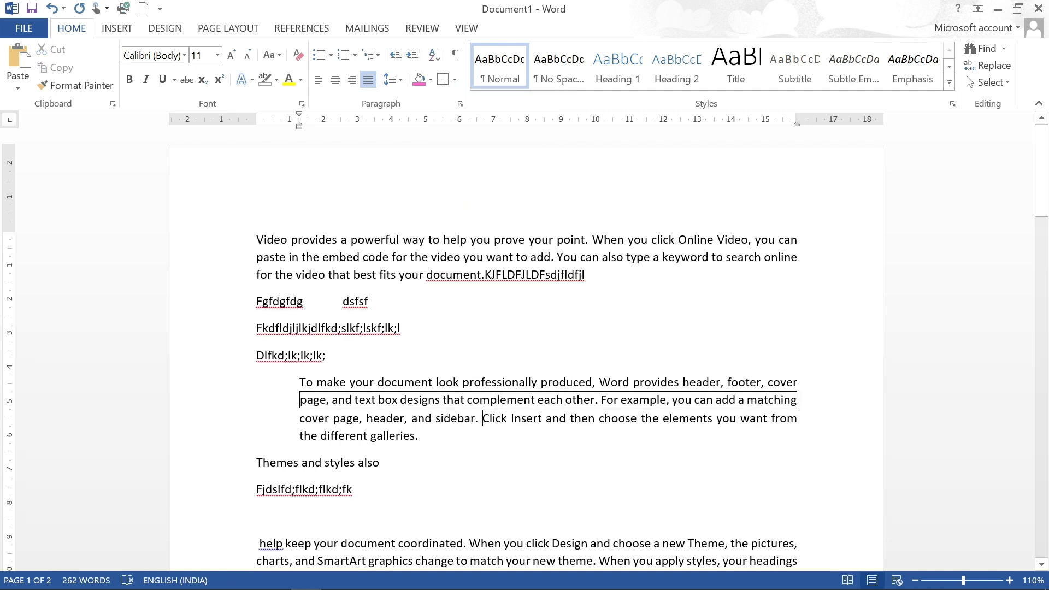
Set No Border on the end of the first paragraph and remove the border from the line "page, and text box designs"
drag(302, 257, 587, 275)
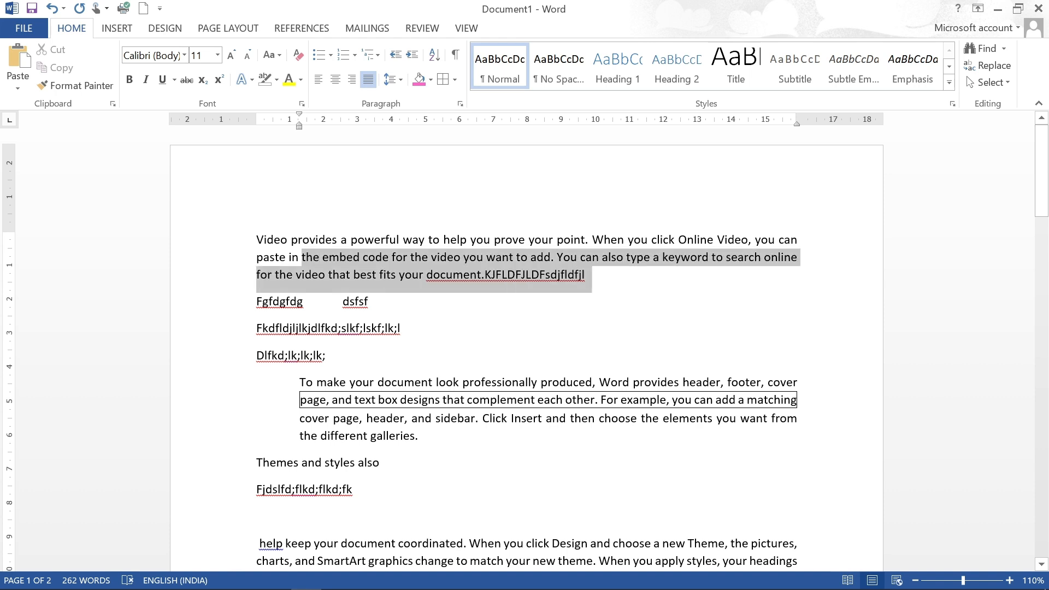
click(455, 79)
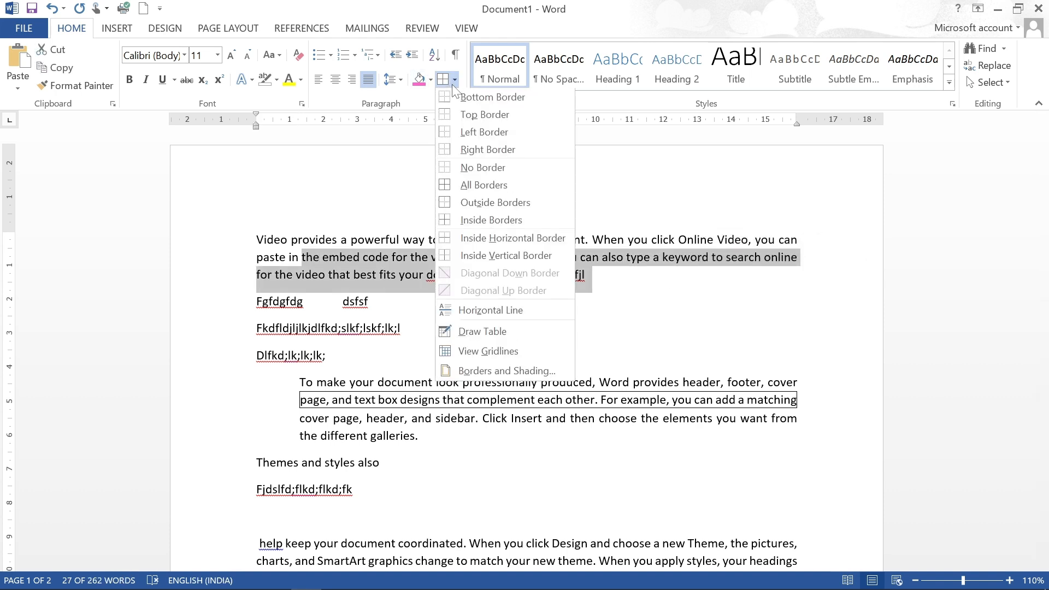
click(470, 168)
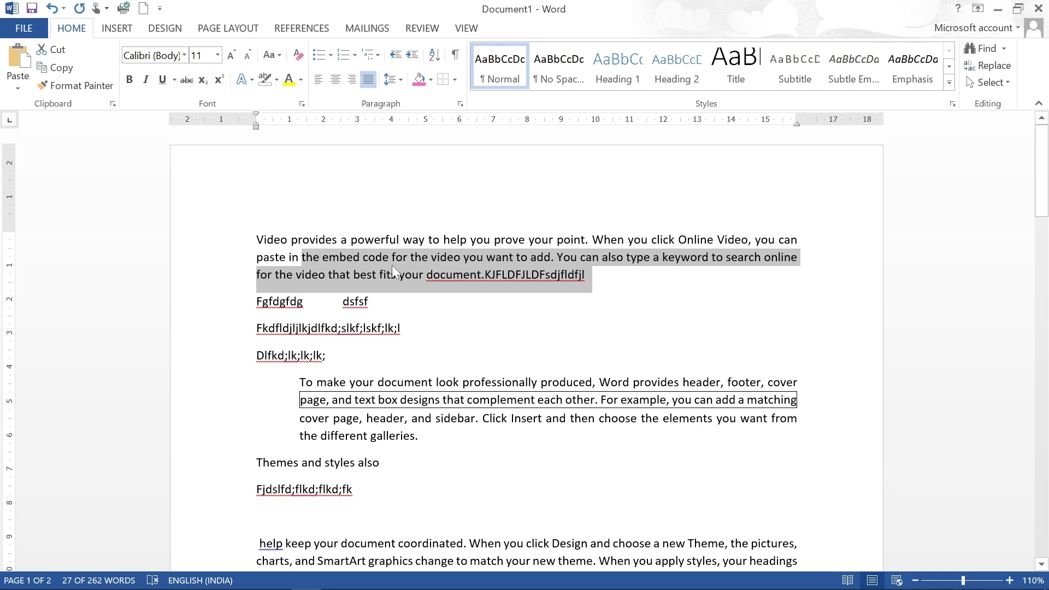
drag(299, 399, 796, 400)
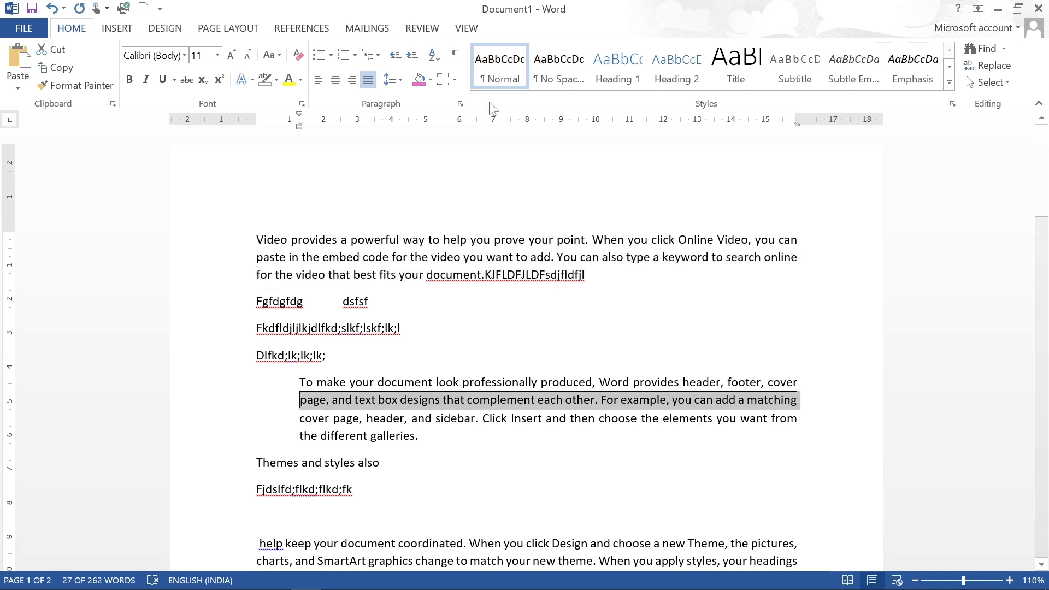
click(453, 79)
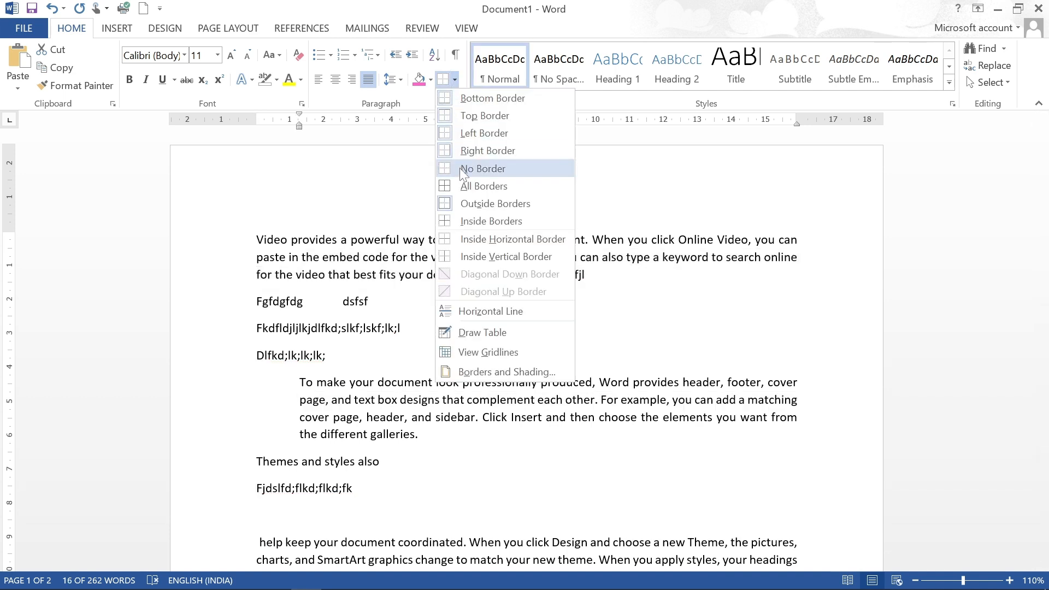
click(465, 186)
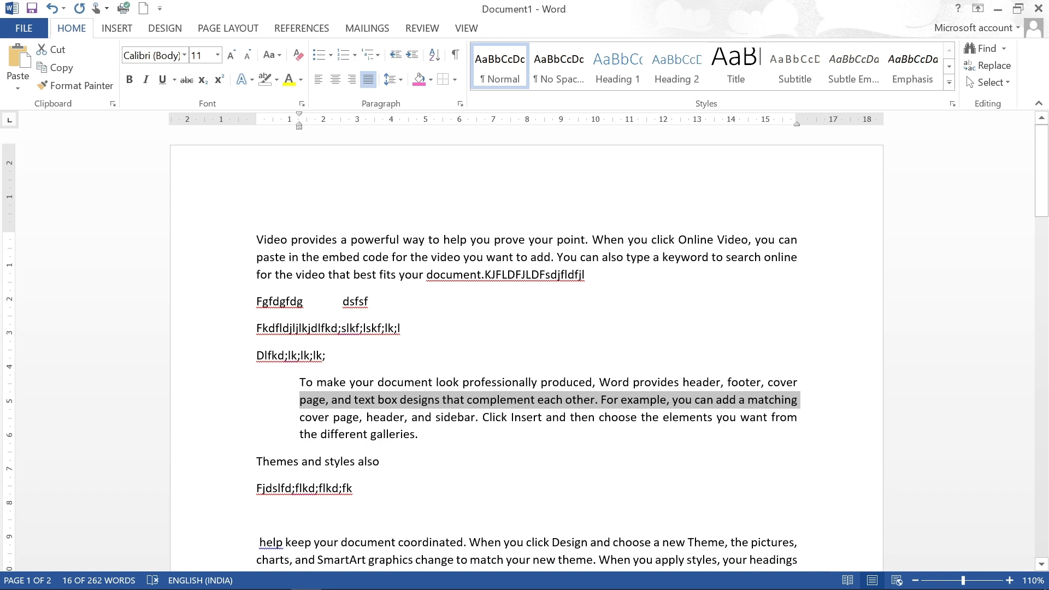
Draw a single-cell table about 4.29 cm wide and 0.97 cm high beside the "Fkdfldjljlkjdlfkd" line, then return to editing the text
click(454, 80)
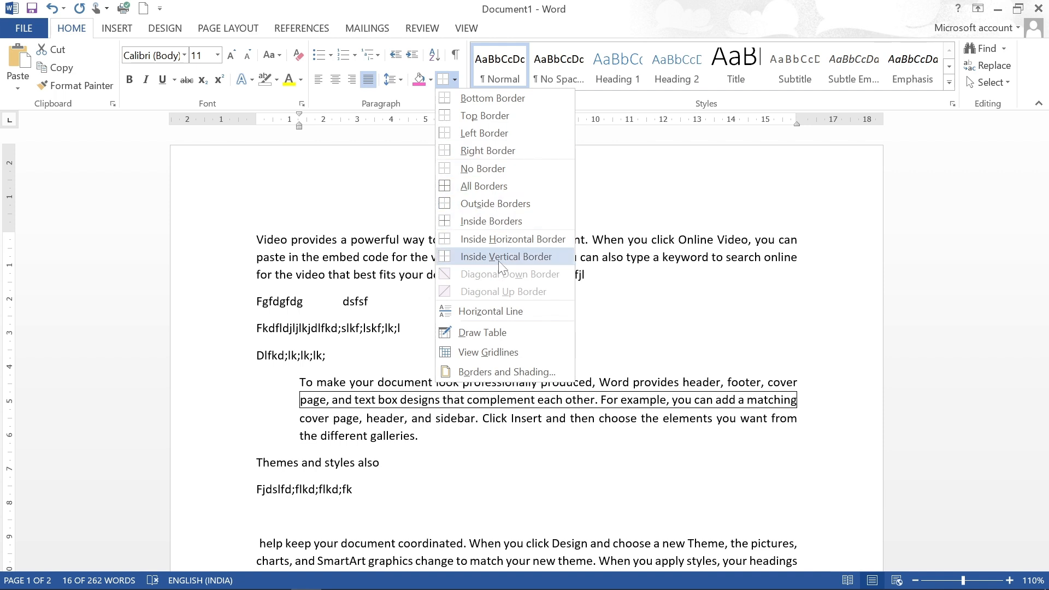
click(482, 332)
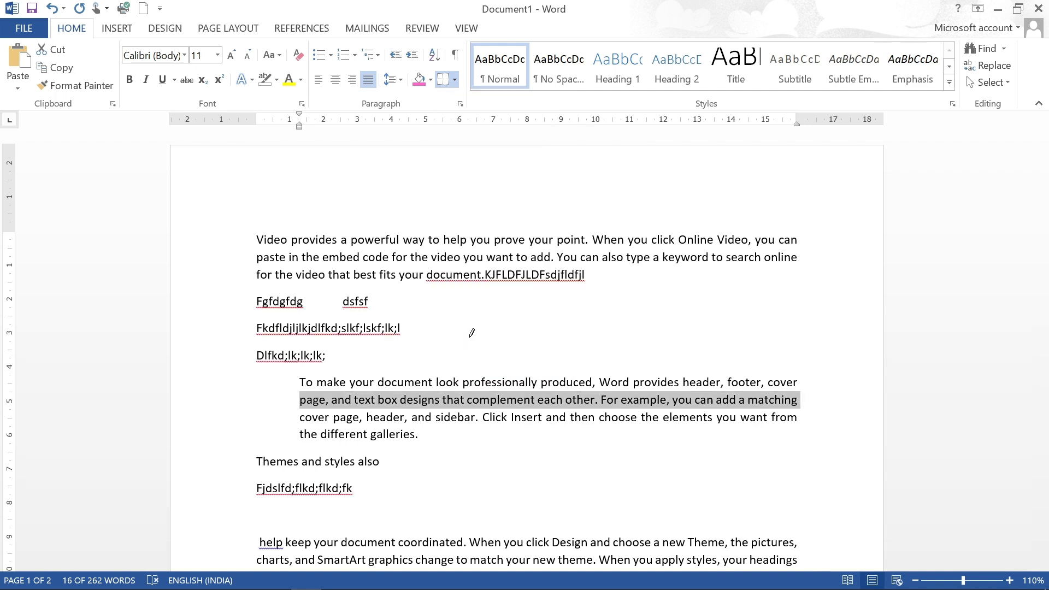
drag(448, 320, 592, 352)
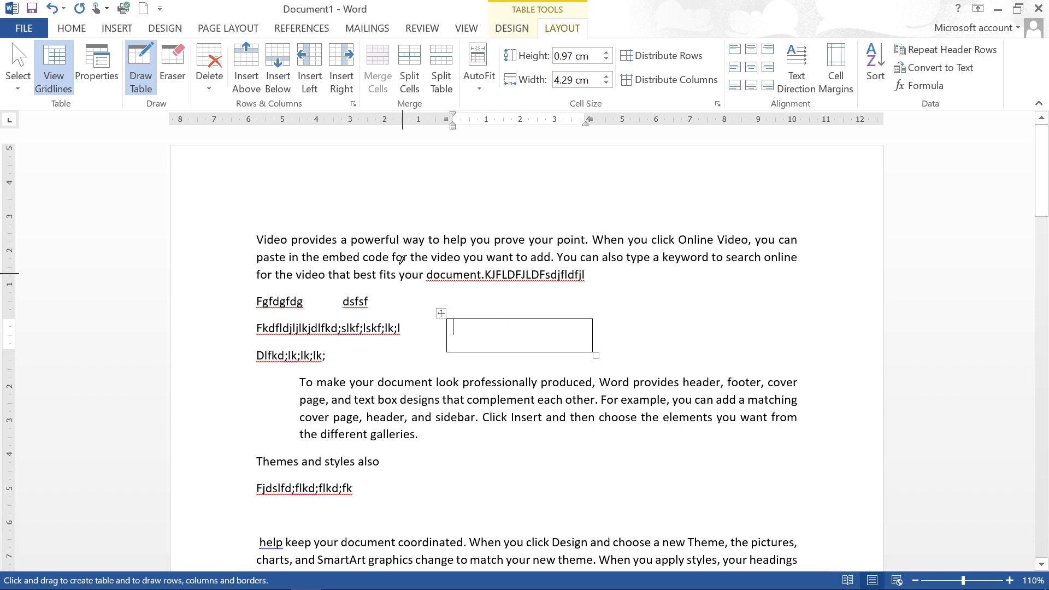
click(118, 30)
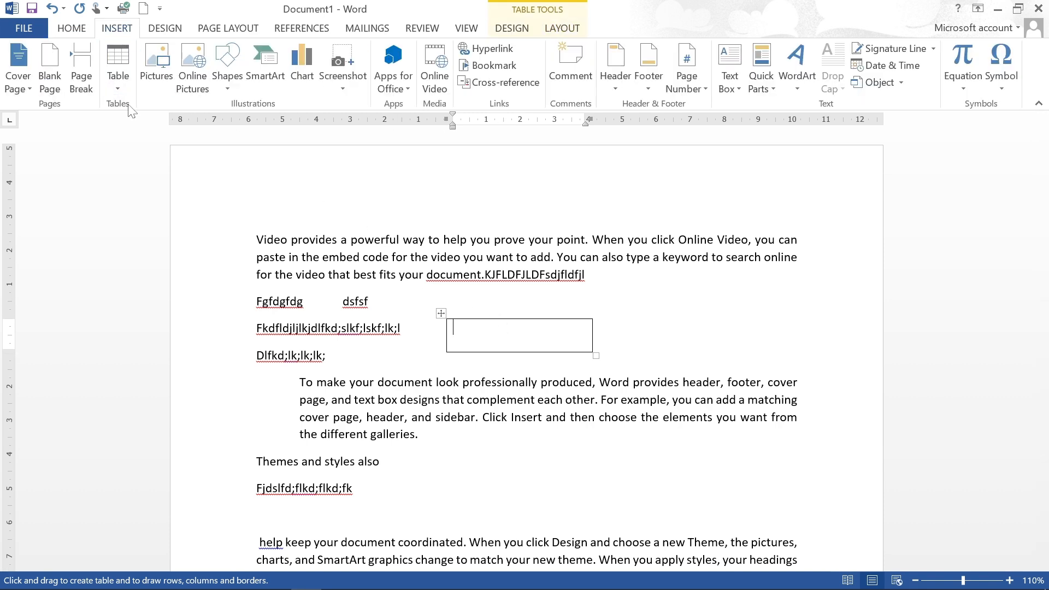
click(73, 30)
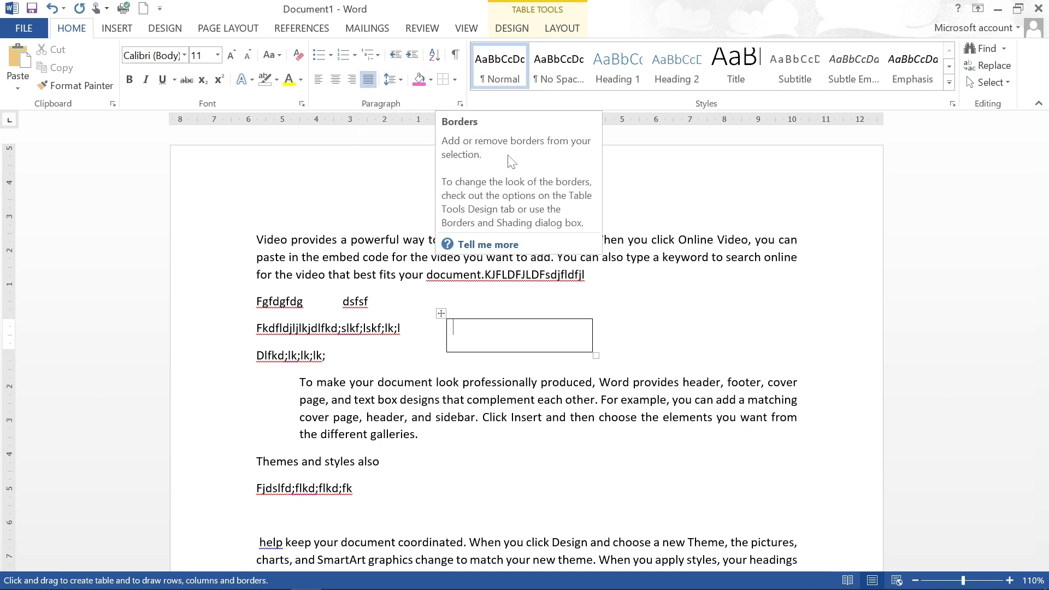
click(441, 432)
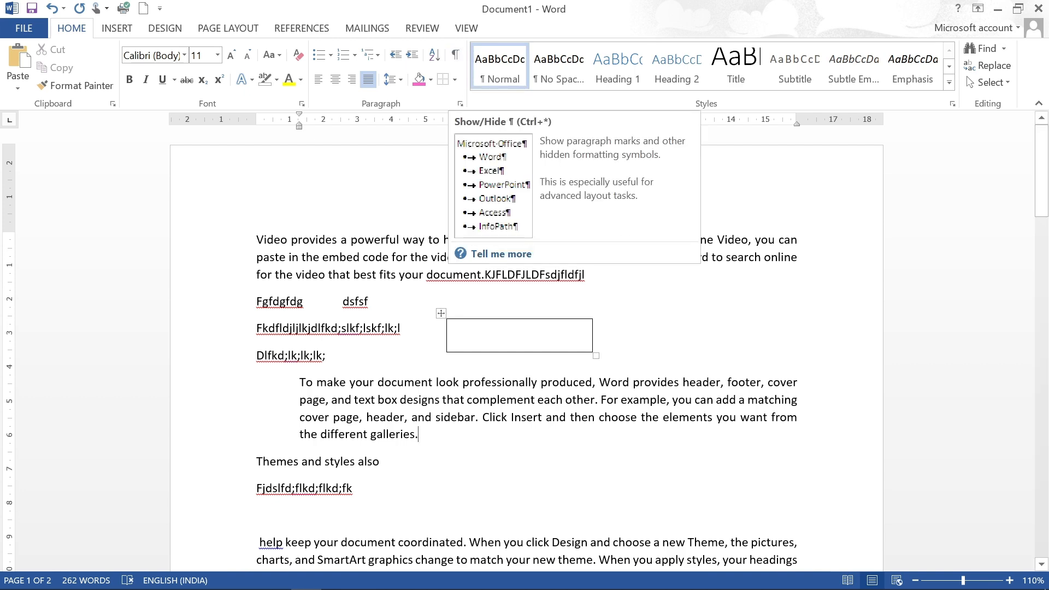
scroll(524, 349, down, 5)
scroll(524, 349, up, 3)
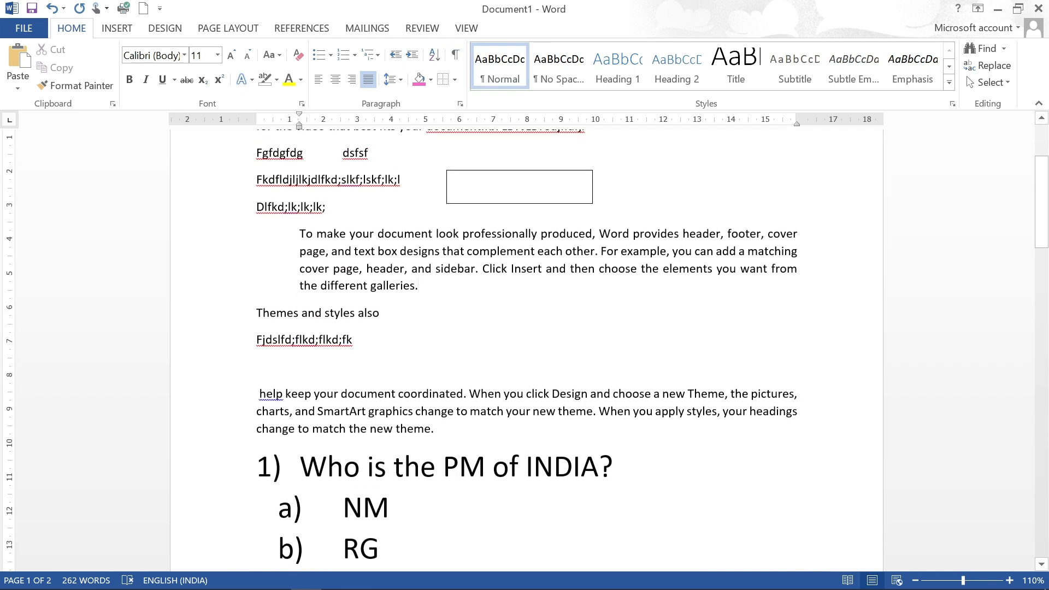
drag(257, 200, 604, 330)
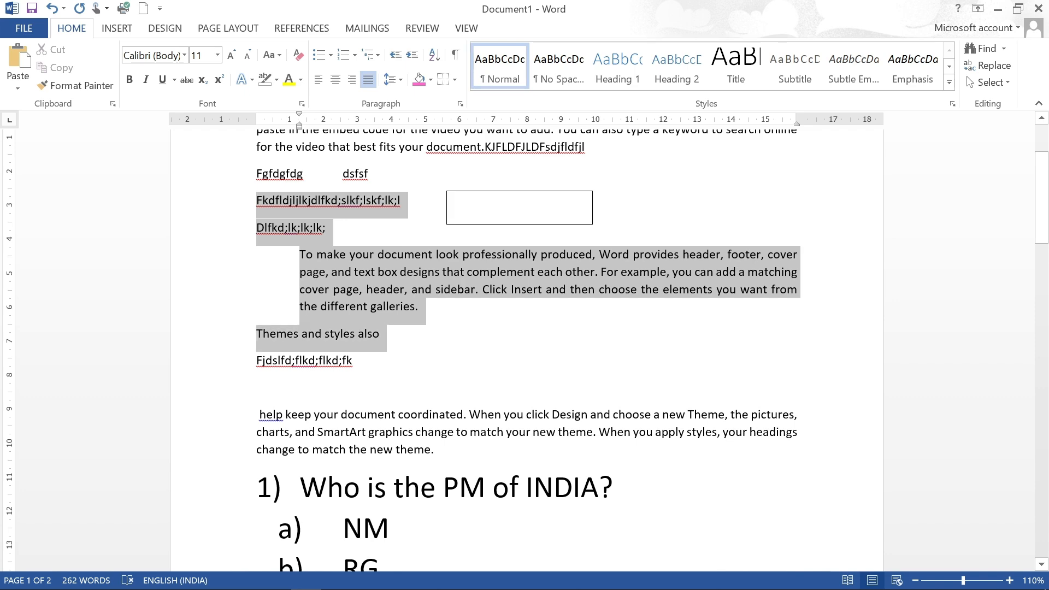
click(554, 307)
scroll(524, 350, up, 3)
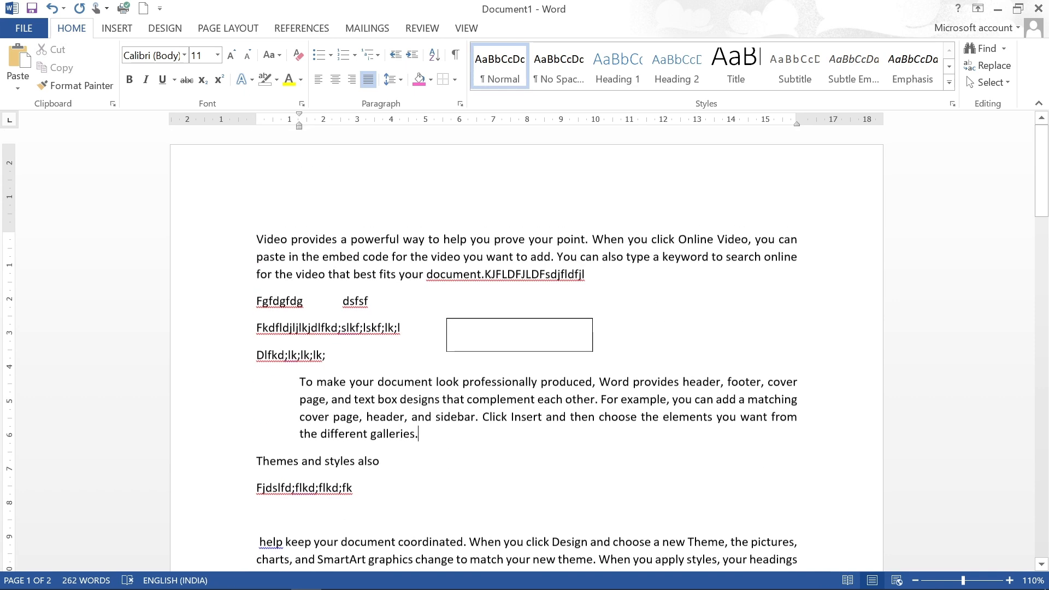
Increase the font size to 16 for the text from "Video provides" through "the different galleries."
click(981, 582)
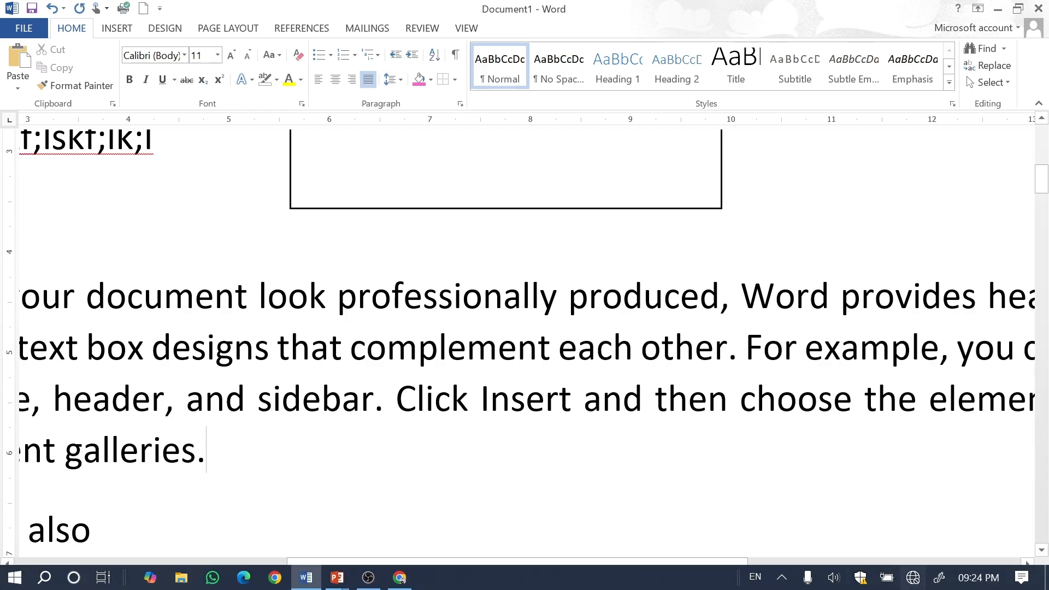
click(967, 580)
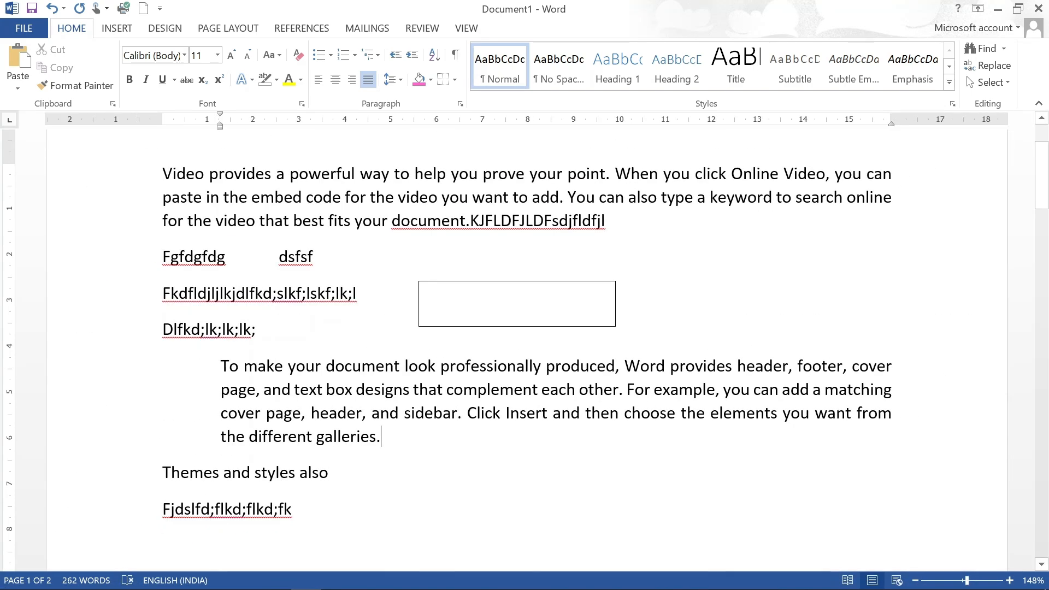
scroll(525, 350, up, 3)
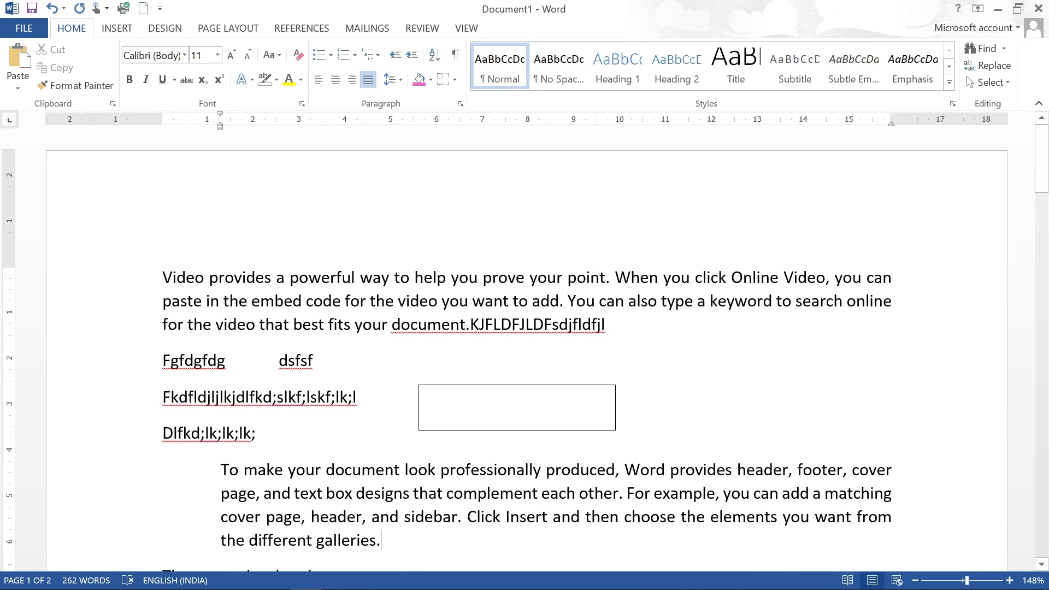
drag(163, 277, 846, 538)
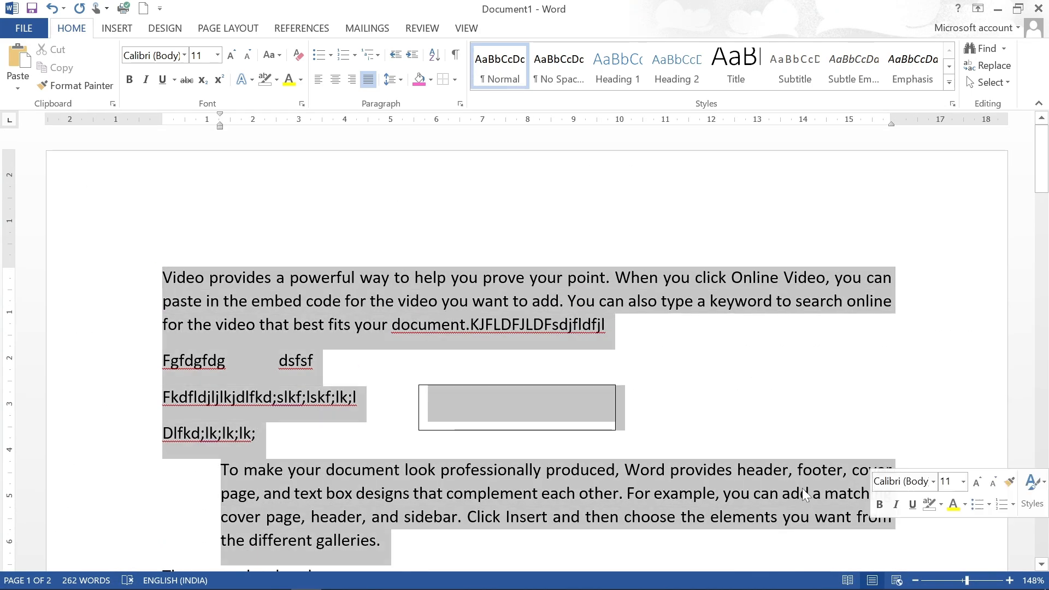
click(232, 55)
click(231, 55)
click(232, 55)
click(393, 317)
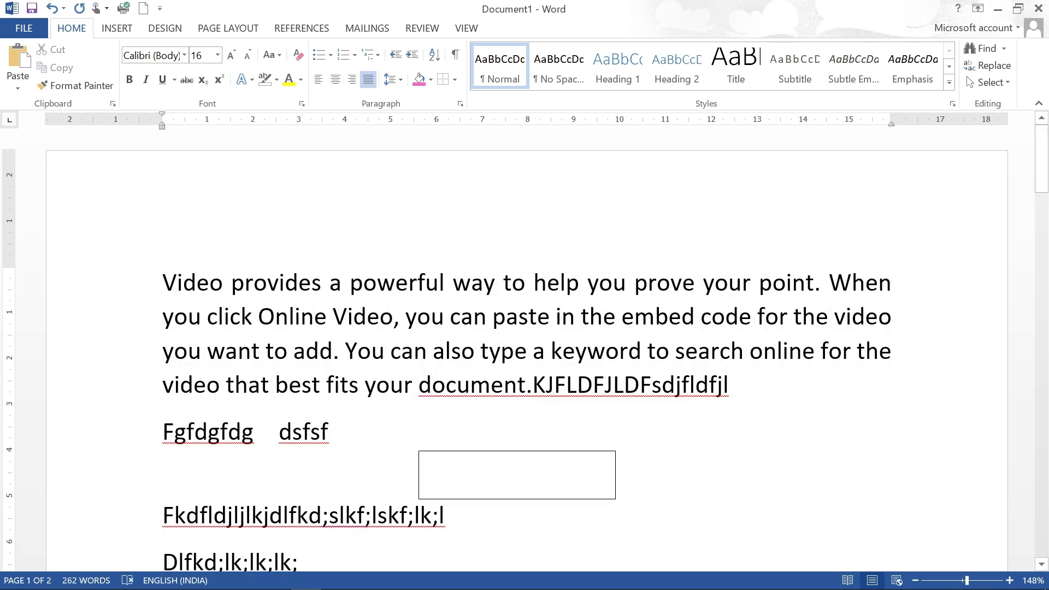
Split the first paragraph after "Video", add tabs after "Provides" and inside "embed", and insert extra spaces inside "way" and "you"
click(224, 283)
key(Return)
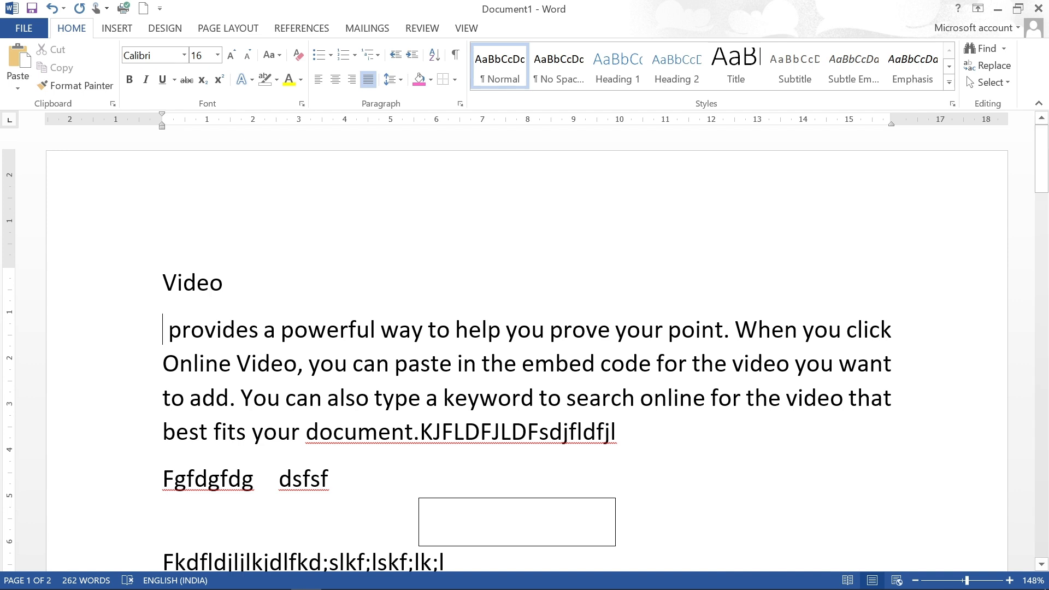
click(258, 330)
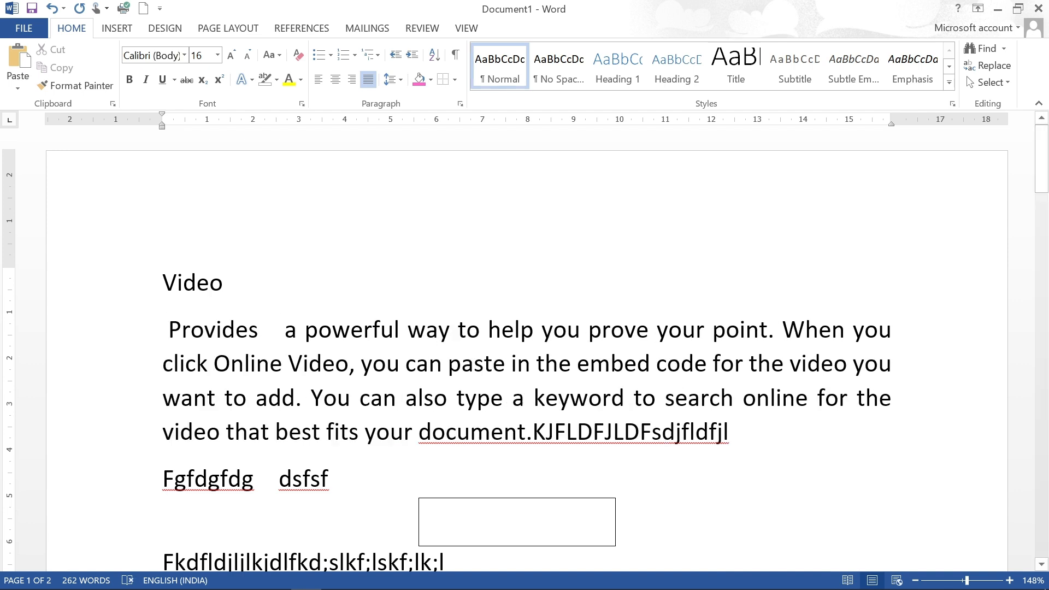
click(437, 330)
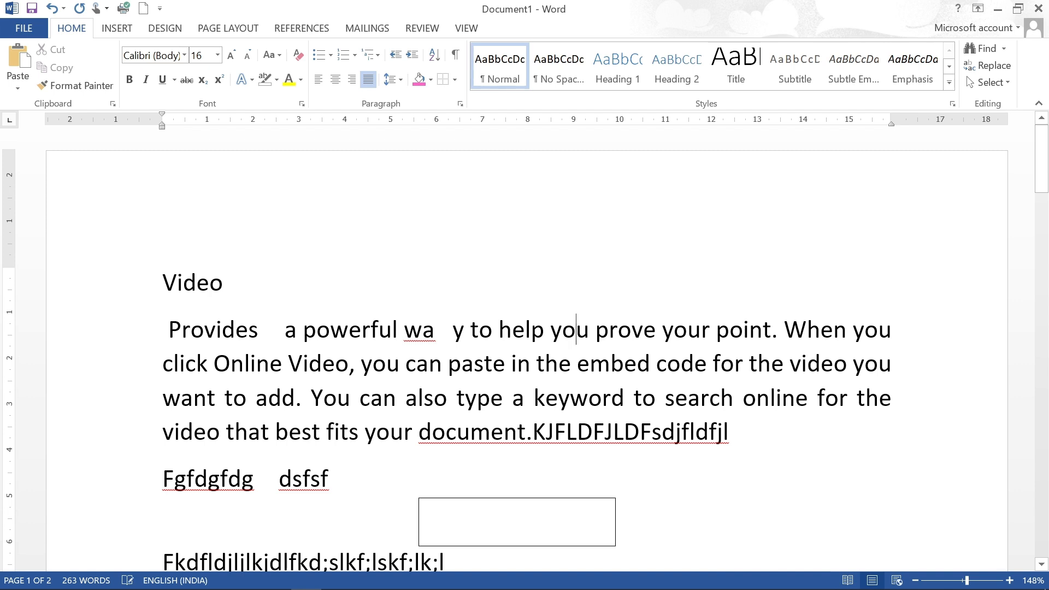
click(682, 363)
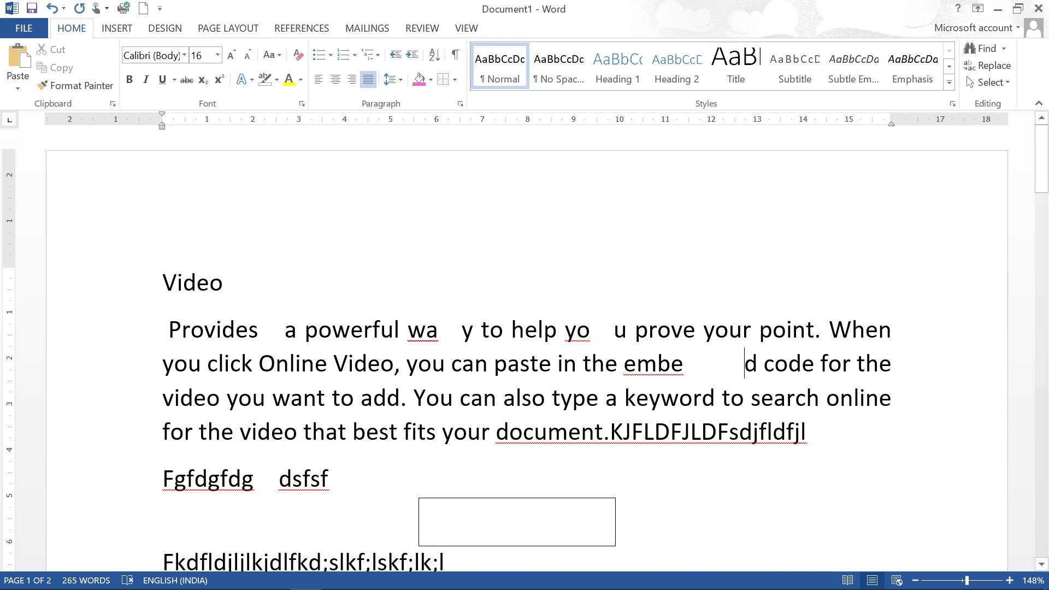
Select the text from "Video" through "code for the" and show the paragraph marks and hidden formatting symbols
drag(162, 282, 896, 365)
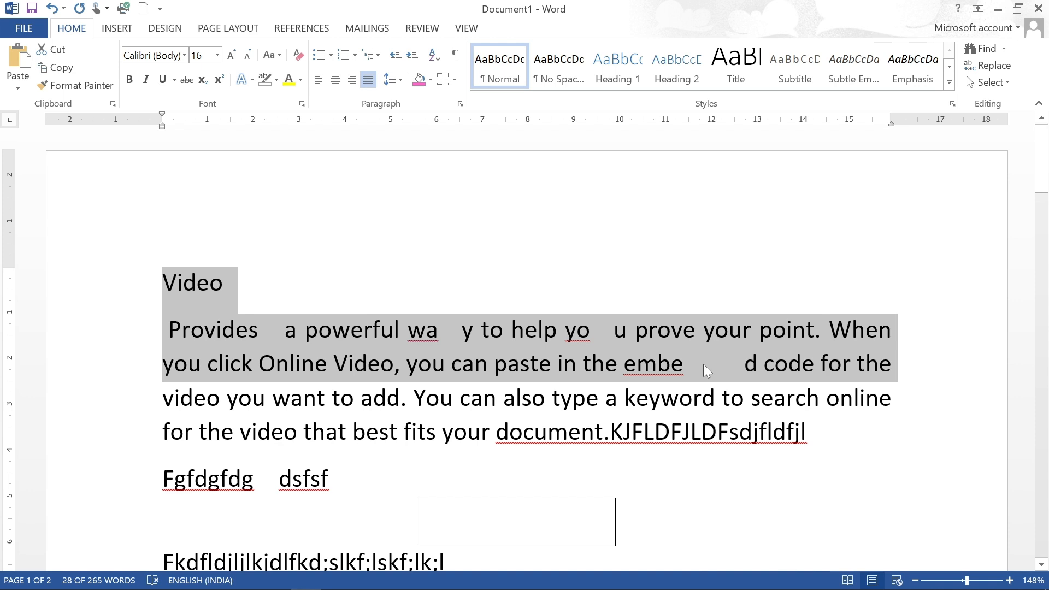
click(456, 56)
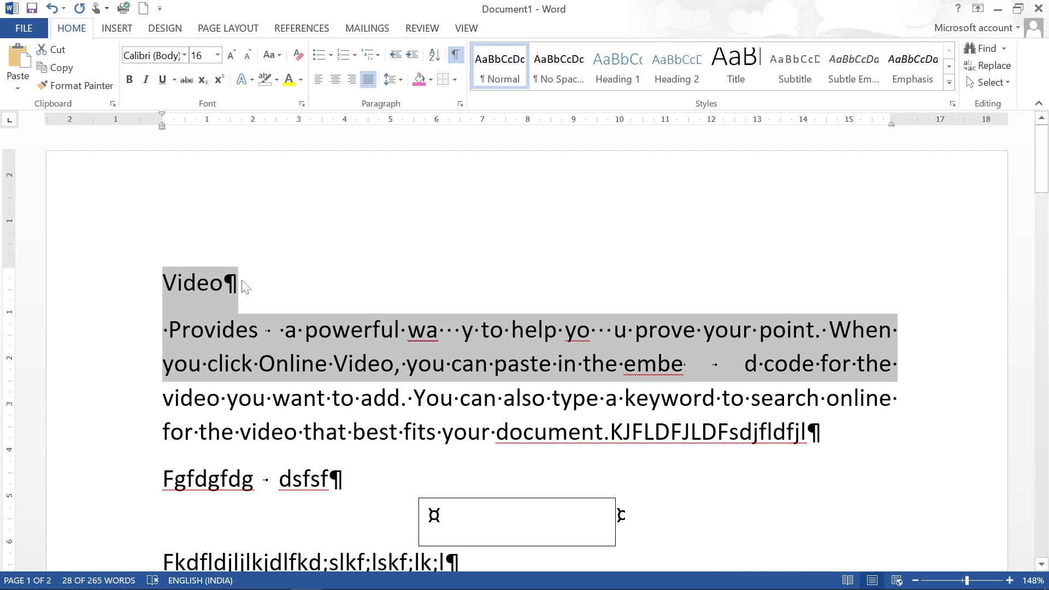
Insert a long run of extra spaces inside "powerful" between "powerf" and "ul" in the paragraph starting with "Provides"
click(270, 343)
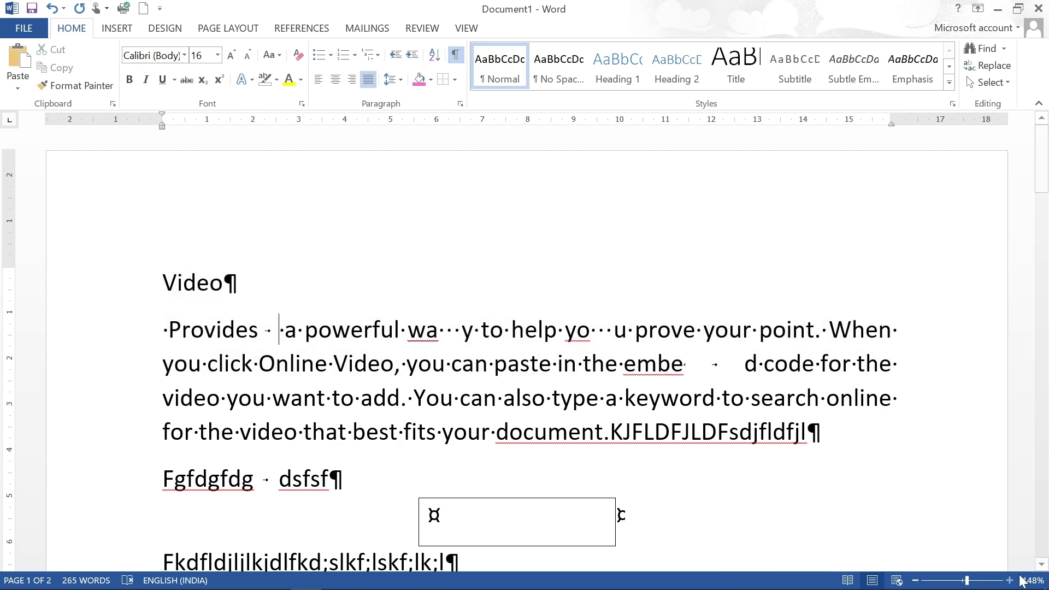
click(994, 580)
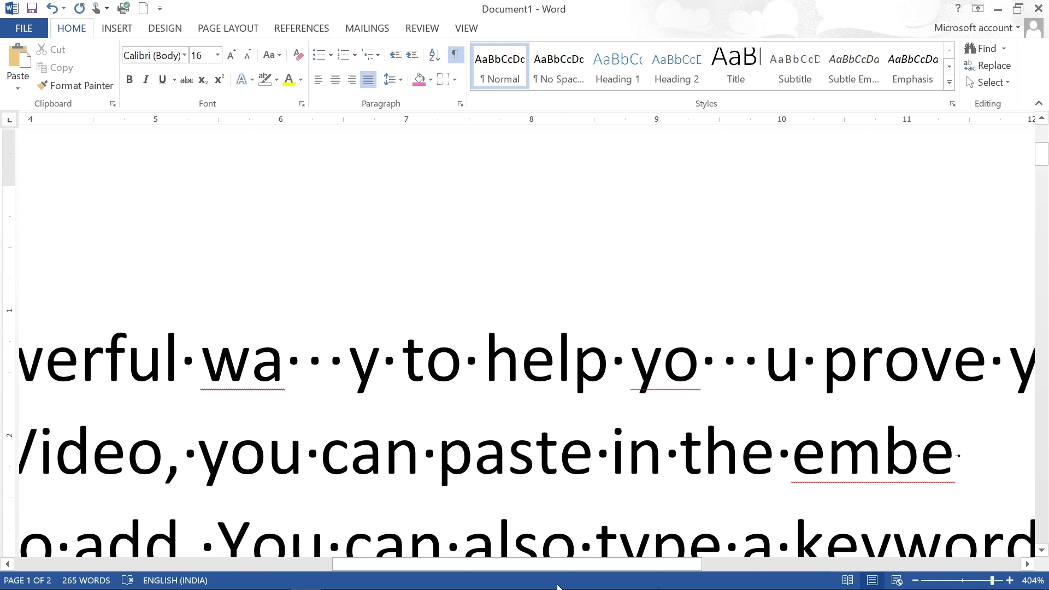
drag(518, 572, 265, 580)
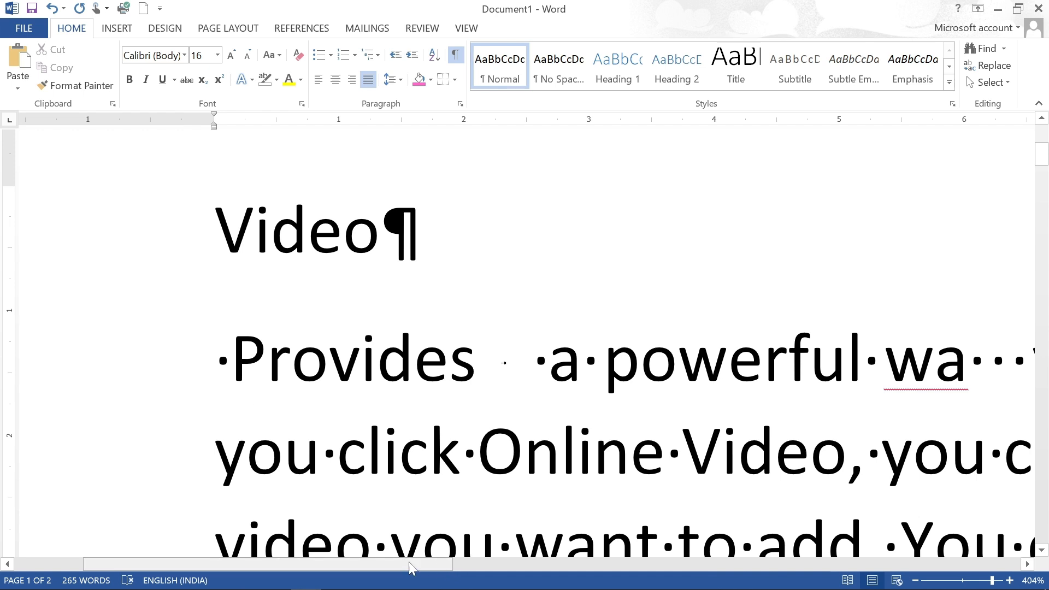
drag(409, 564, 566, 579)
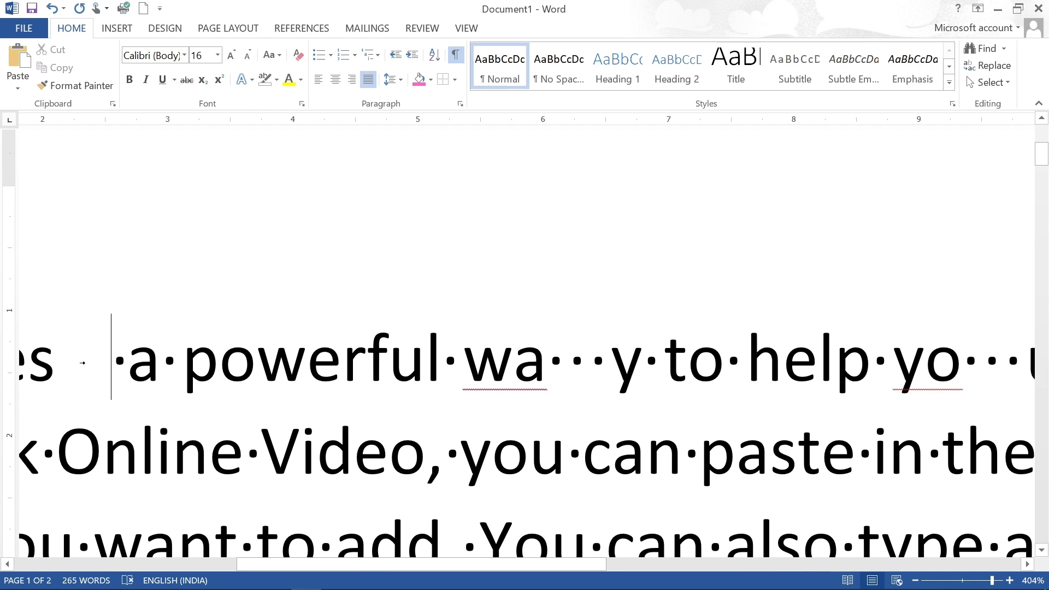
click(387, 357)
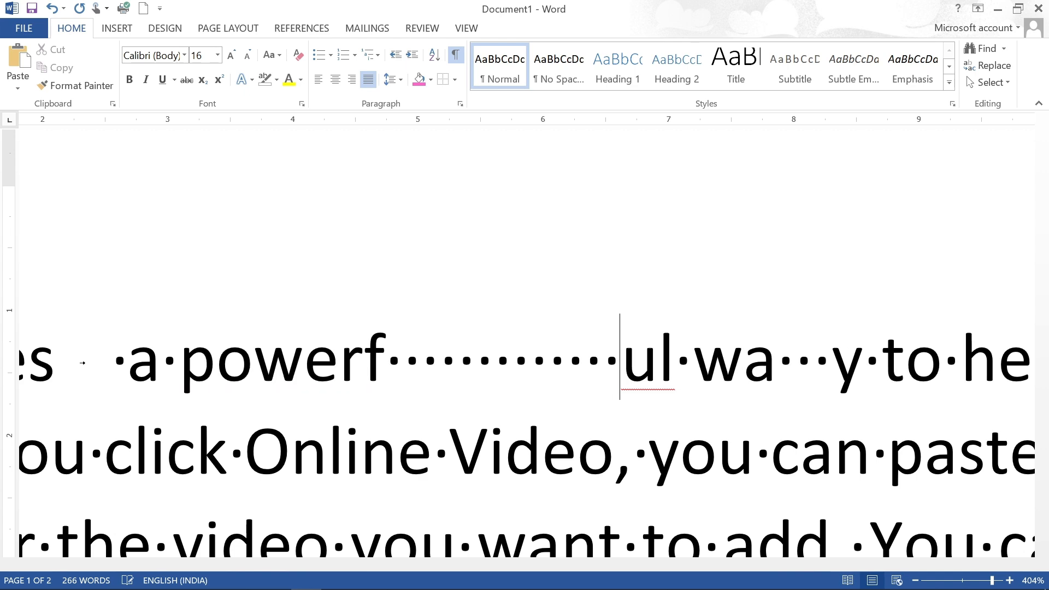
click(968, 580)
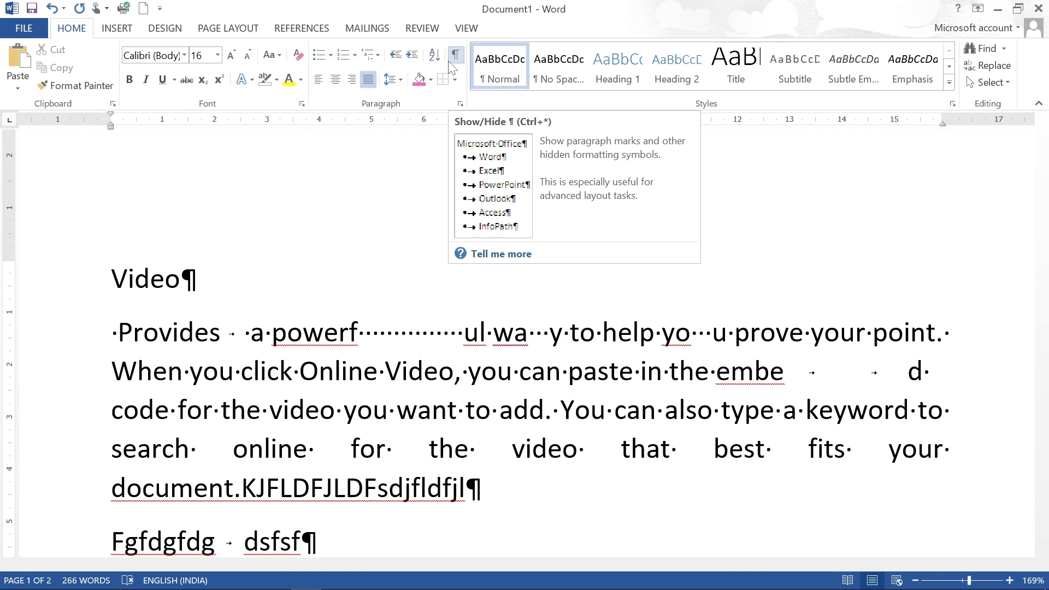
Toggle the paragraph marks and hidden formatting symbols off and on several times, finishing with them hidden
click(449, 63)
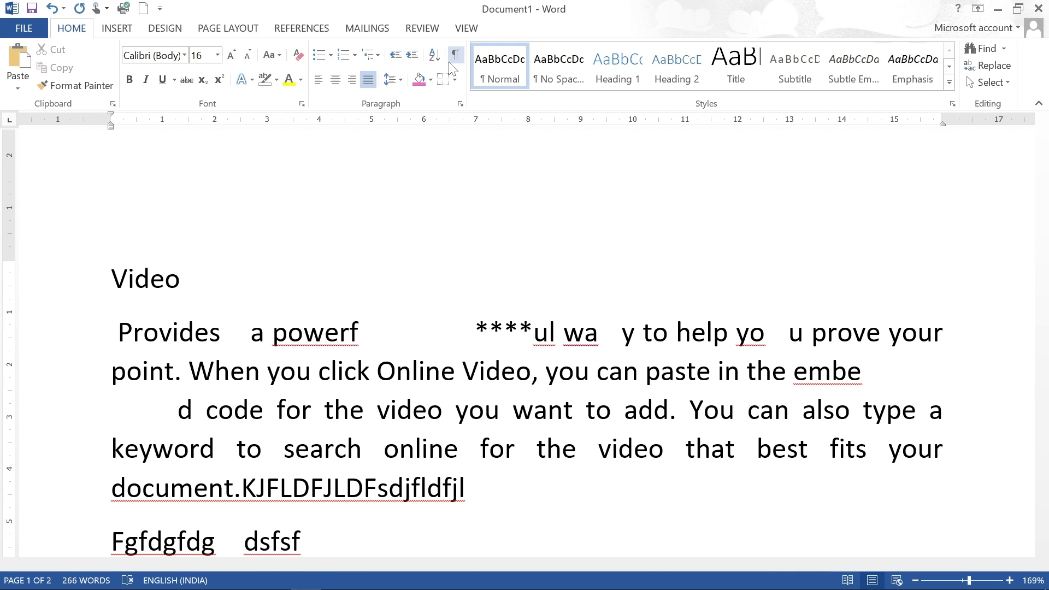
click(450, 63)
click(450, 63)
click(450, 62)
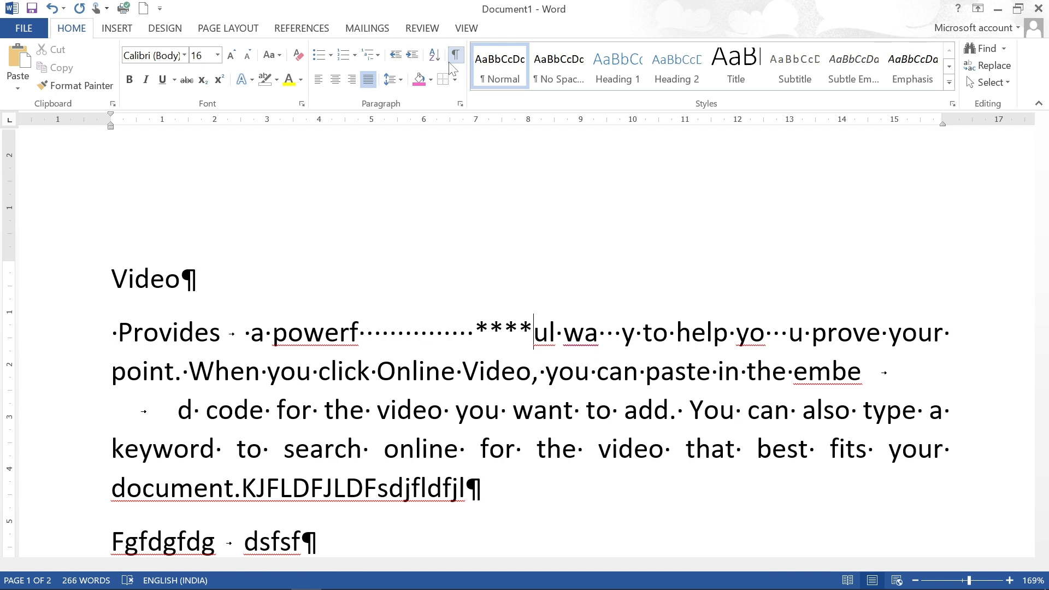
click(449, 63)
click(450, 63)
click(450, 63)
click(449, 63)
click(450, 63)
click(450, 62)
key(ctrl+shift+8)
key(ctrl+shift+8)
key(ctrl+shift+8)
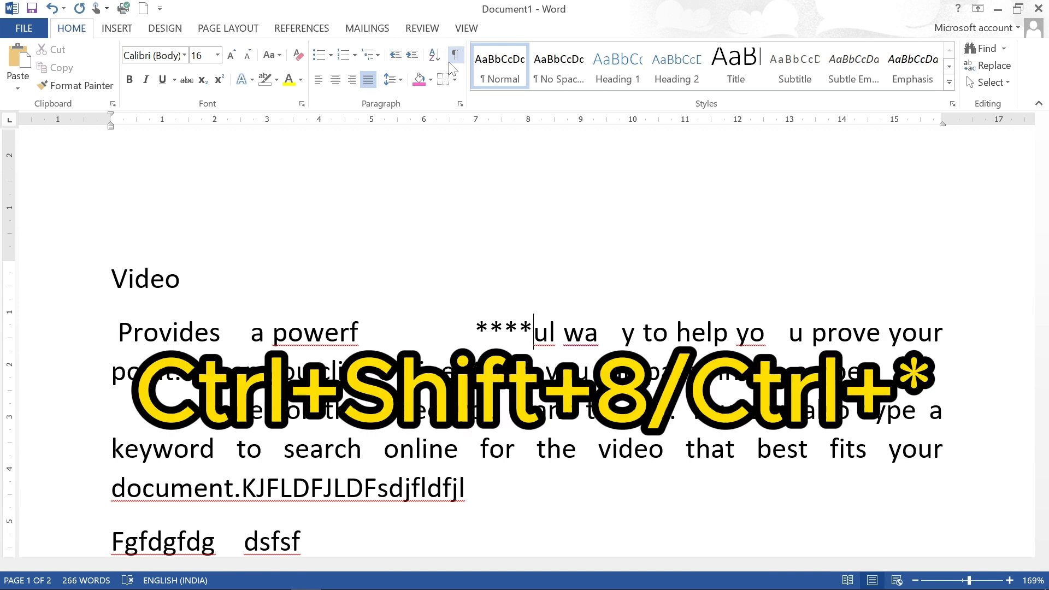
key(ctrl+shift+8)
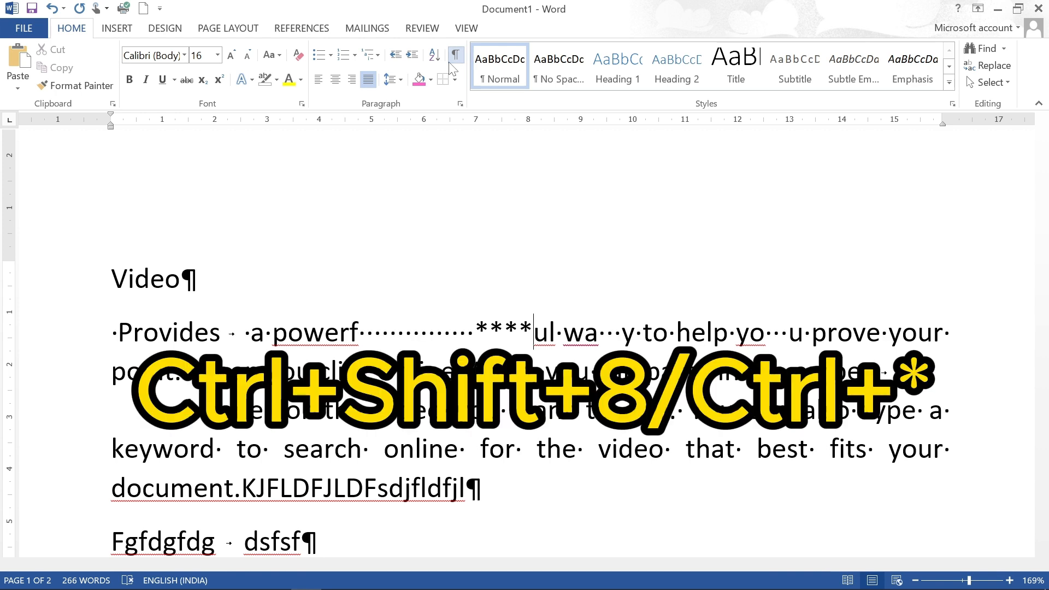
key(ctrl+shift+8)
key(ctrl+shift+8)
key(ctrl+shift+8)
key(ctrl+shift+8)
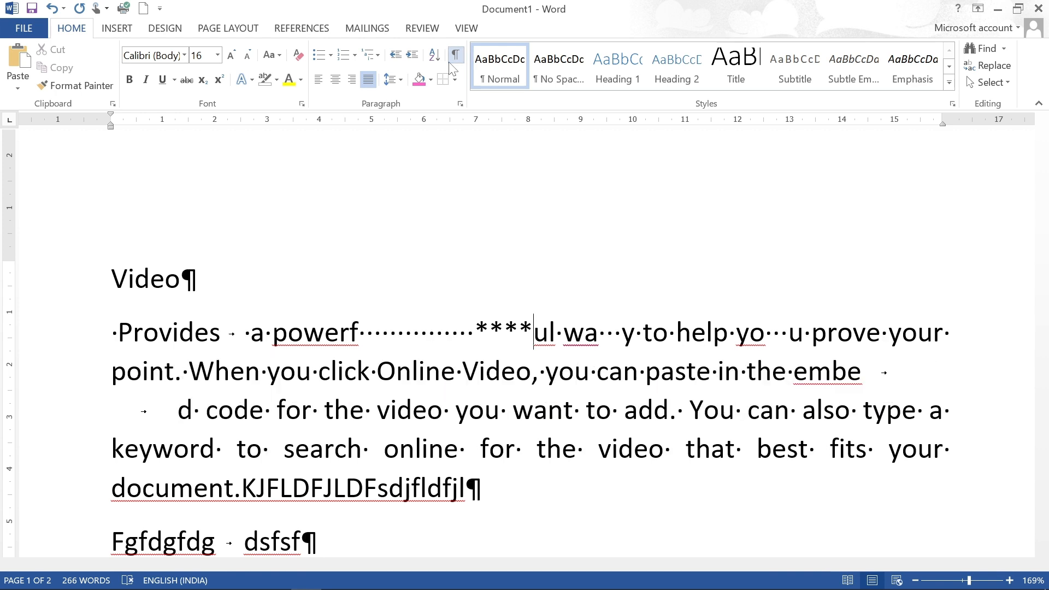
key(ctrl+shift+8)
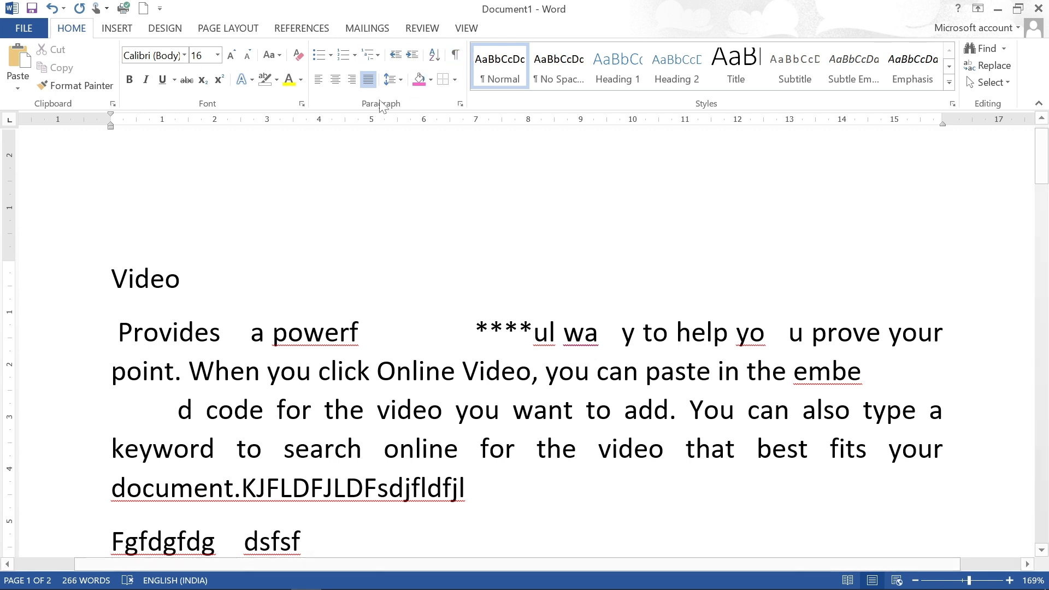
click(456, 55)
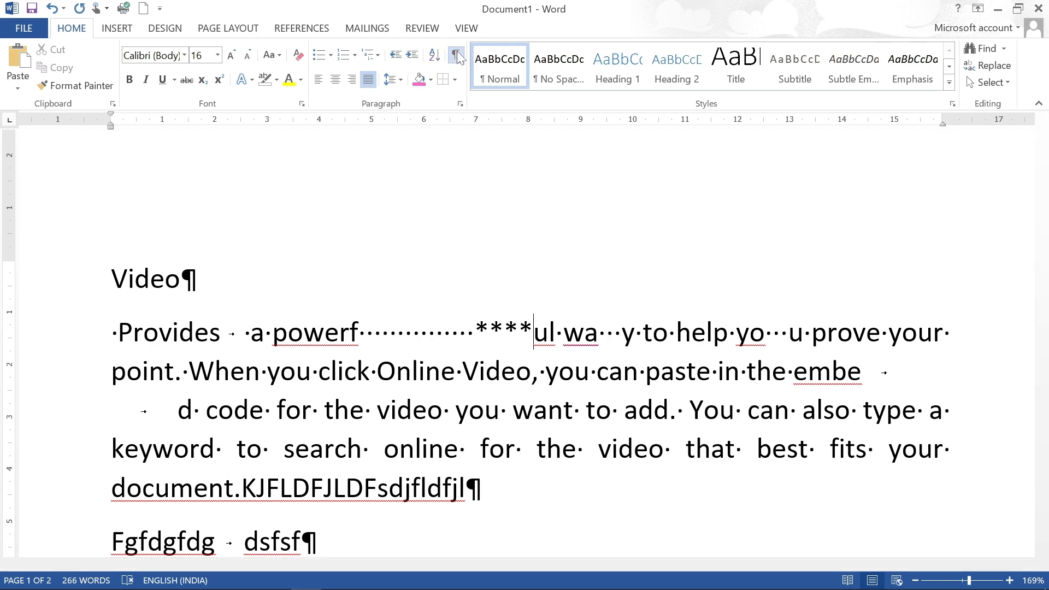
key(ctrl+shift+8)
key(ctrl+shift+8)
key(ctrl+shift+8)
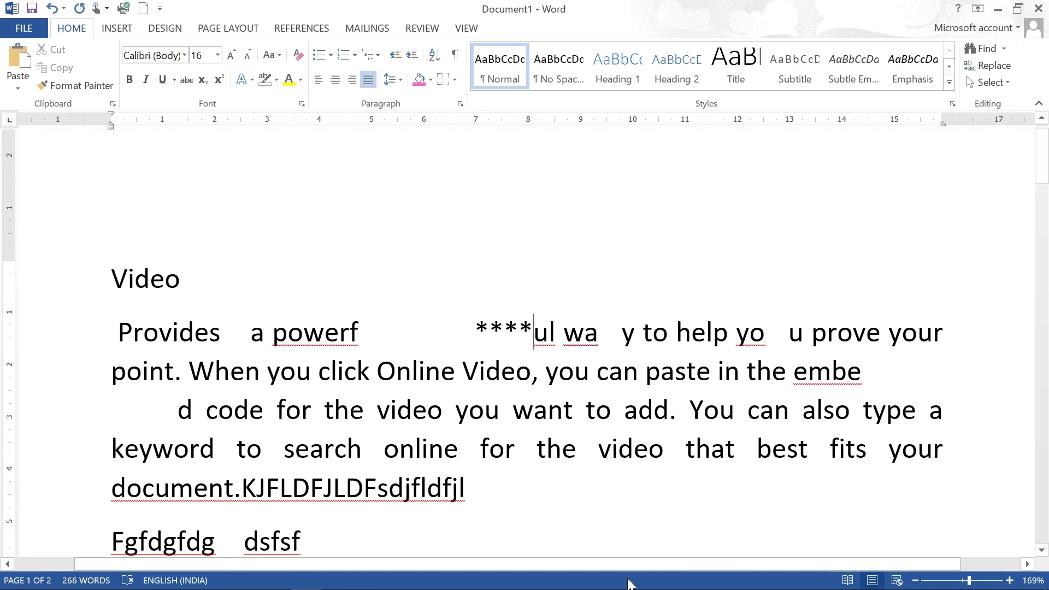
Below the "Fjdslfd;flkd;flkd;fk" line, enter the letters A, C, B, F, D, H, G and E, each in its own paragraph
click(367, 582)
scroll(525, 328, down, 15)
scroll(524, 328, down, 10)
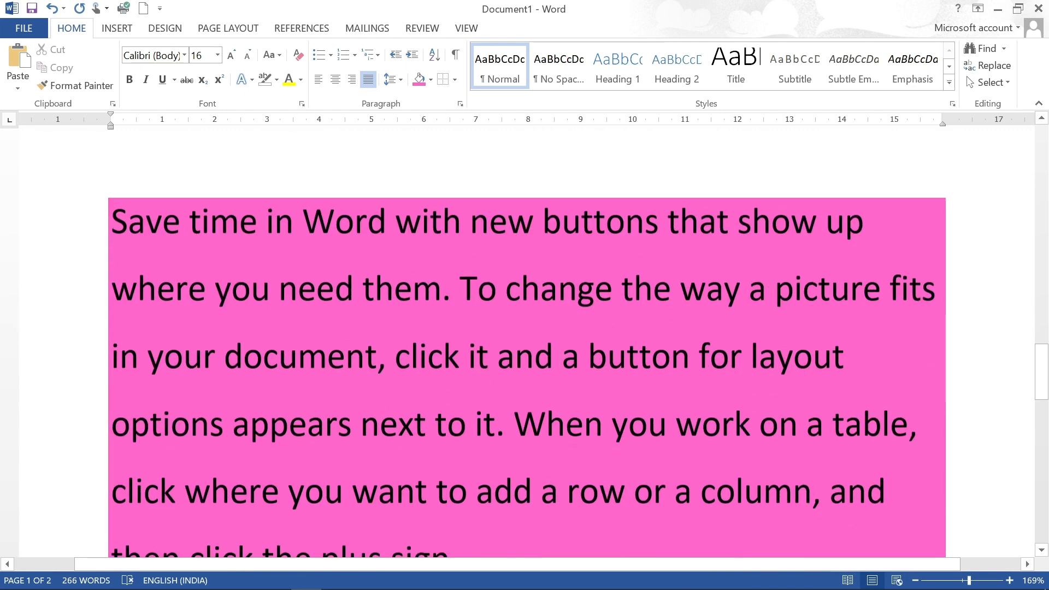
scroll(524, 327, down, 8)
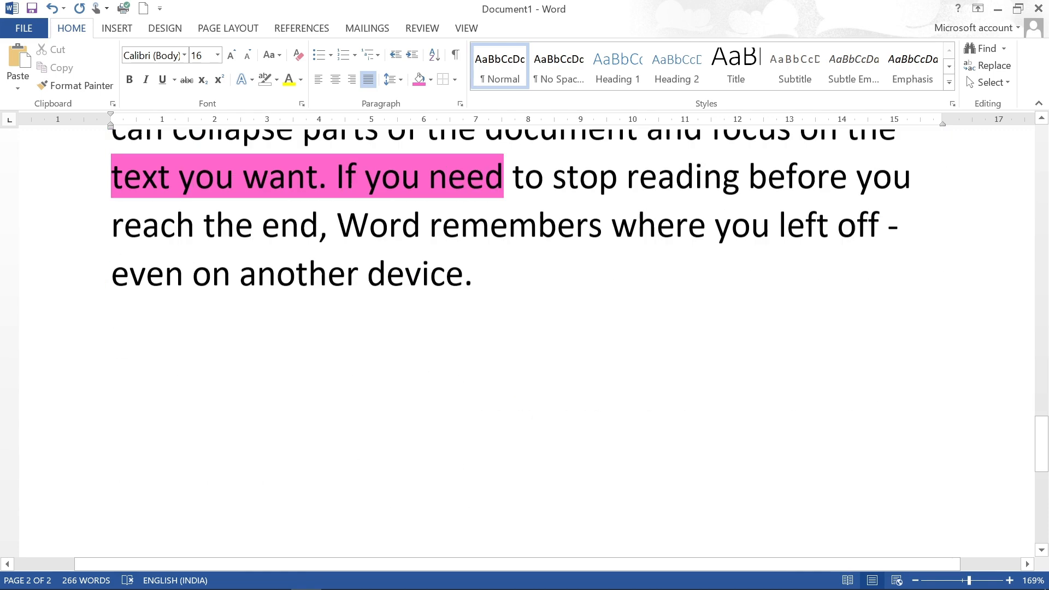
scroll(524, 327, up, 10)
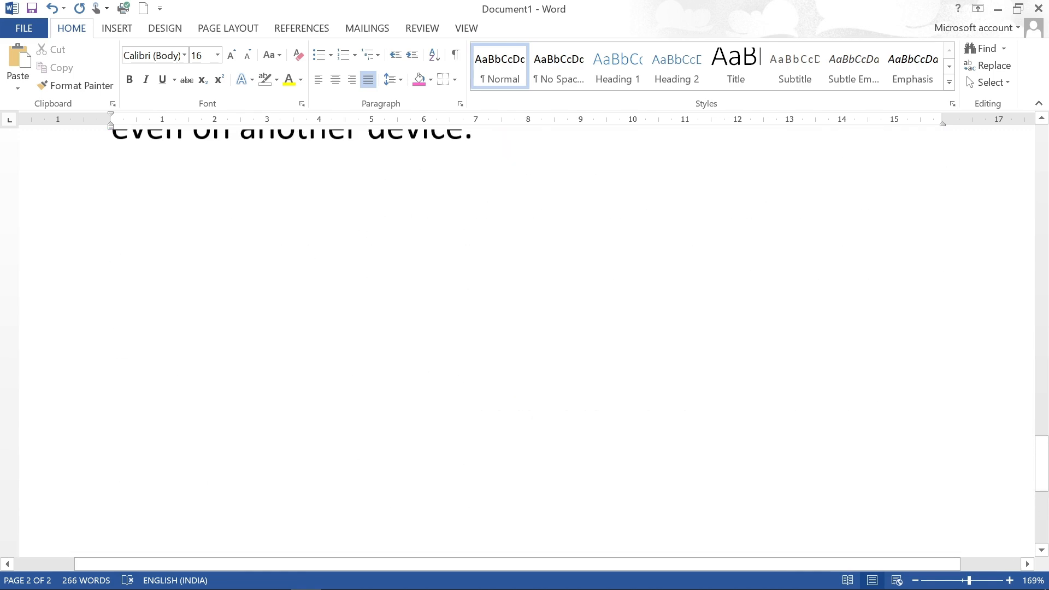
scroll(524, 328, up, 15)
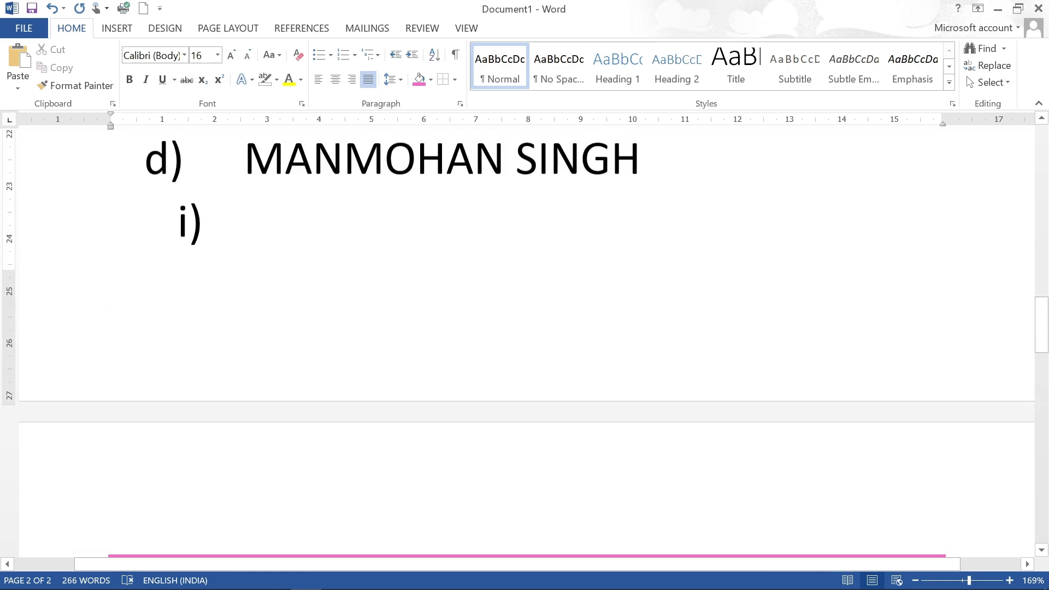
scroll(525, 328, up, 1)
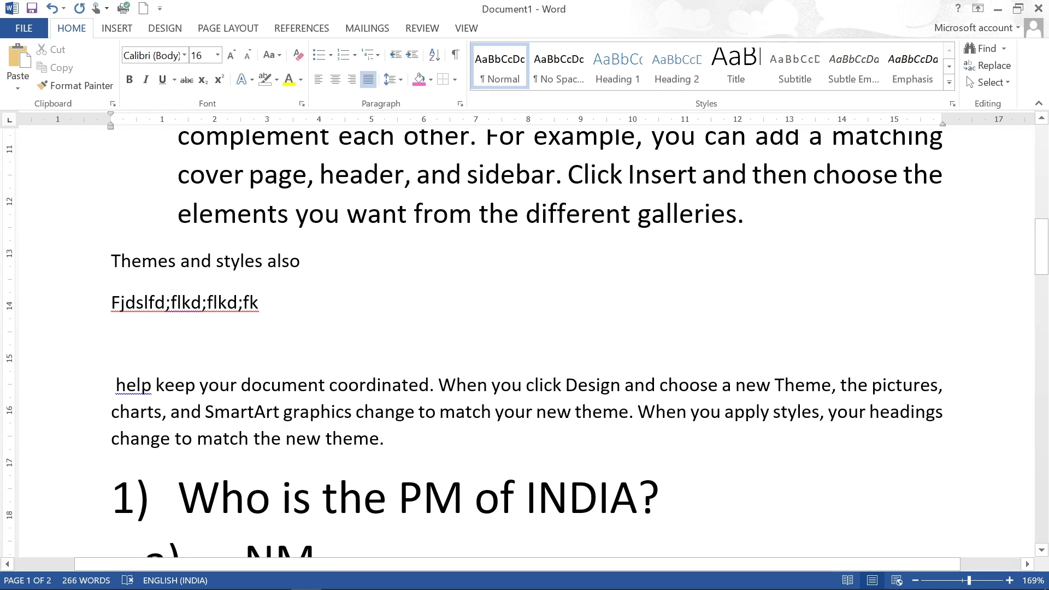
click(435, 330)
key(Return)
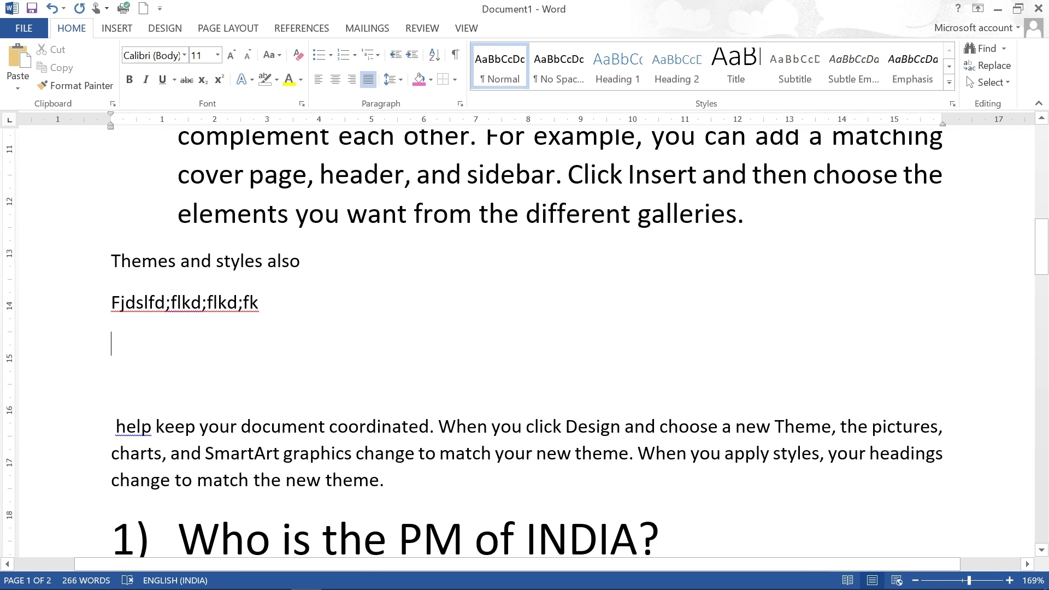
text(A)
key(Return)
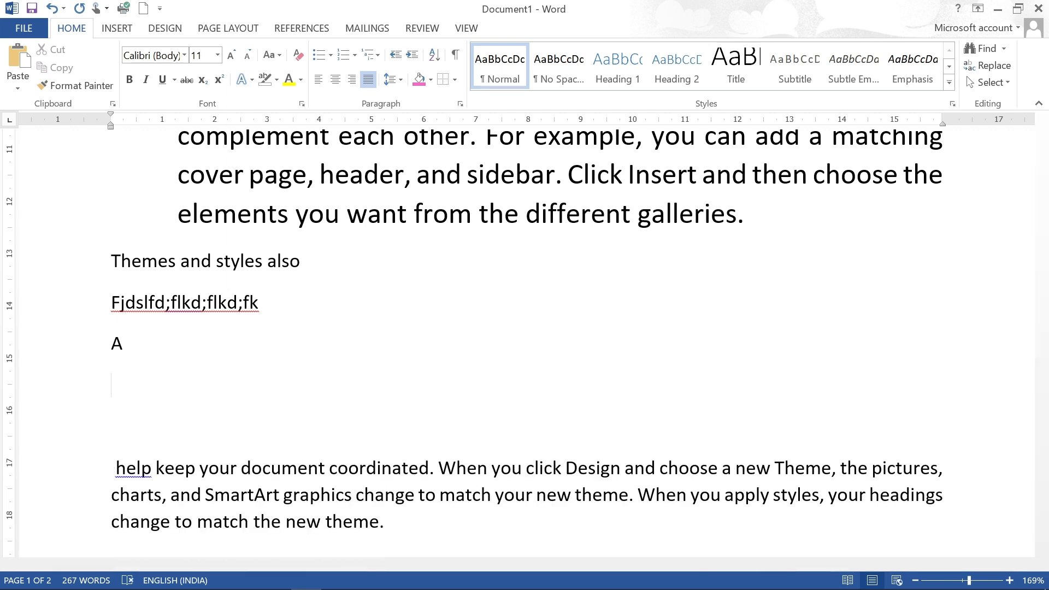
text(C)
key(Return)
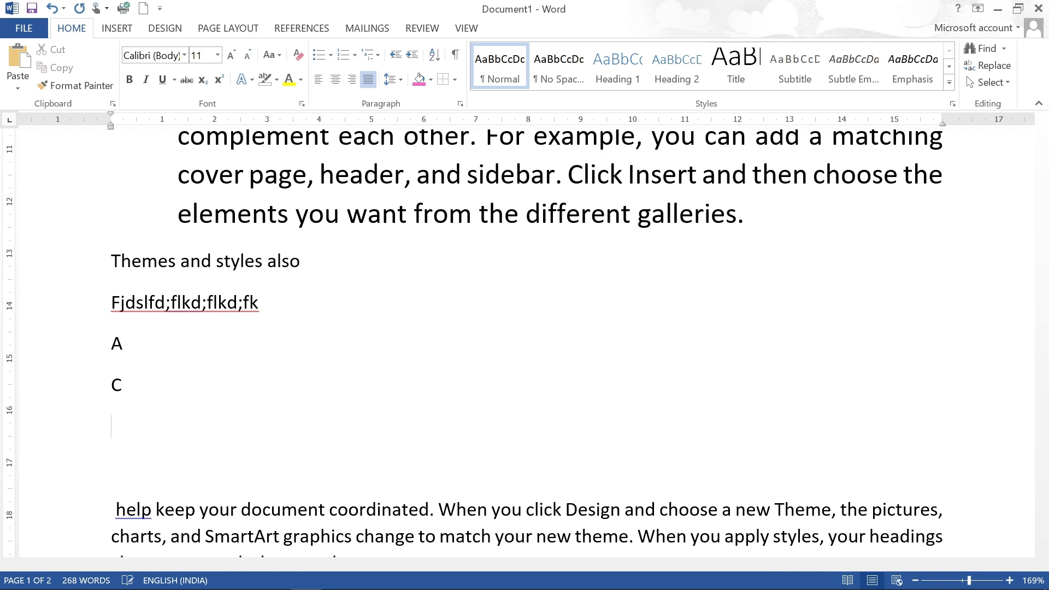
text(B)
key(Return)
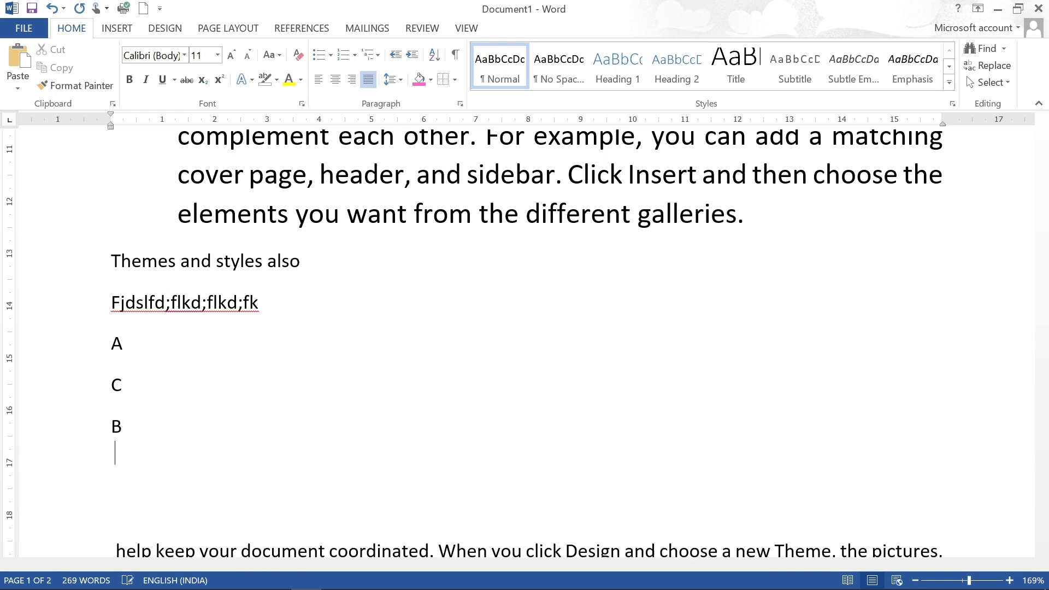
text(F)
key(Return)
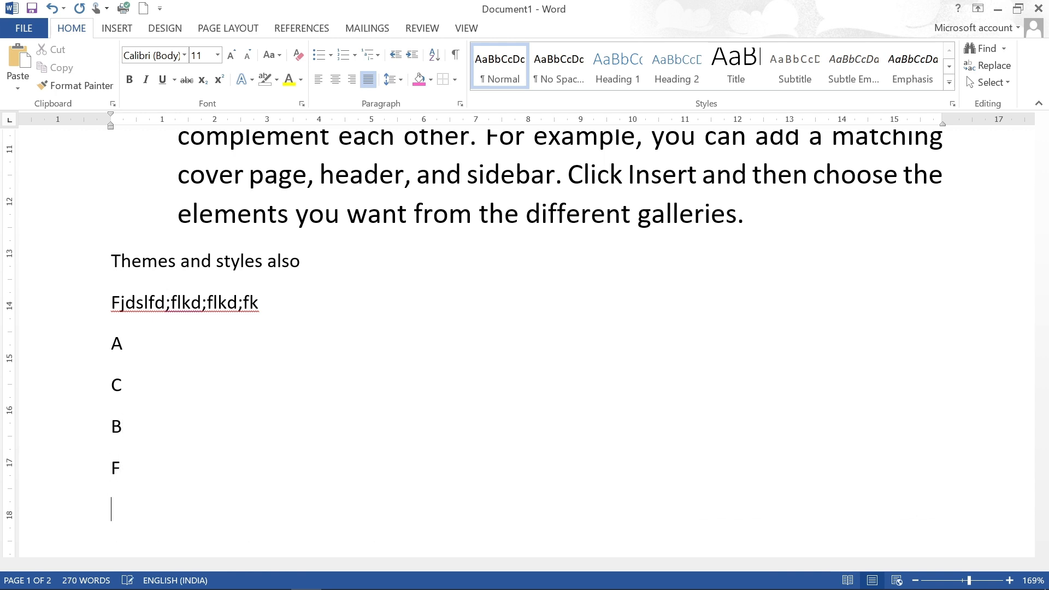
text(D)
key(Return)
text(H)
key(Return)
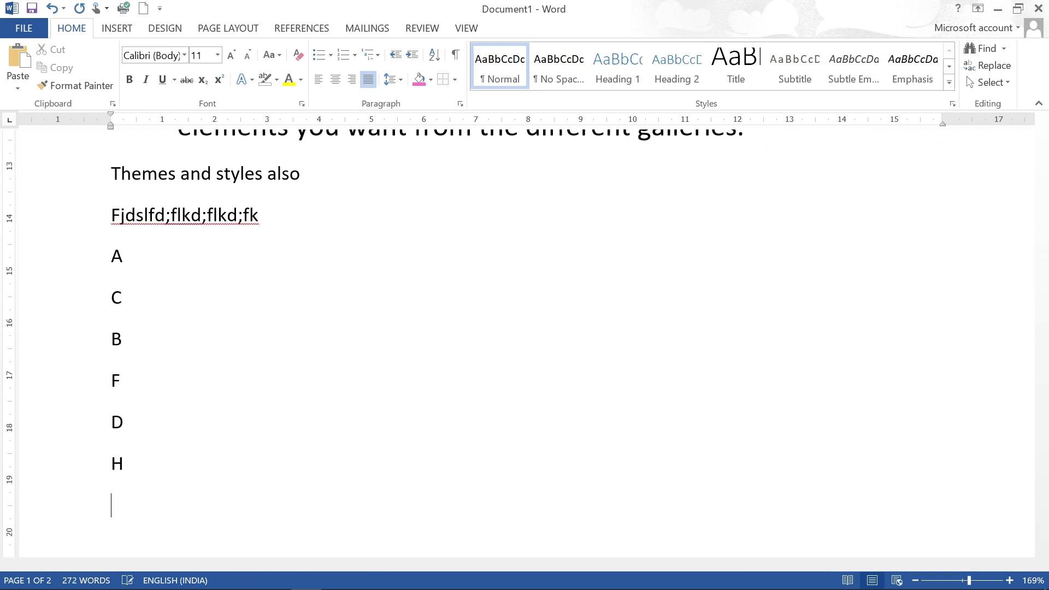
text(G)
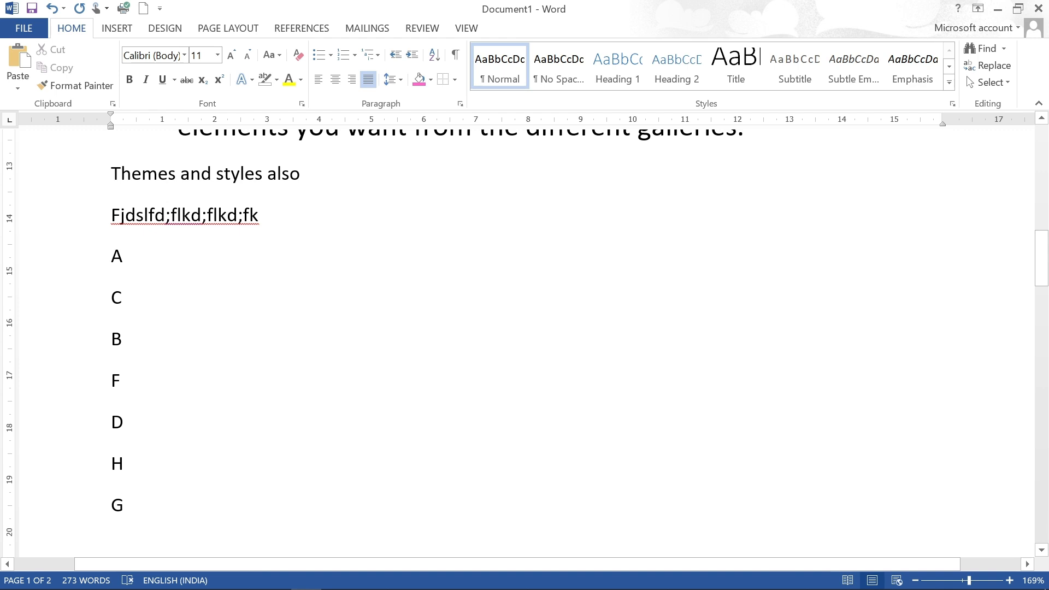
key(Return)
text(E)
Select the list of letters from A through E and sort its paragraphs as text in ascending order
mouse_move(111, 256)
mouse_down()
mouse_move(128, 508)
mouse_move(144, 546)
mouse_move(131, 322)
mouse_move(159, 442)
mouse_up()
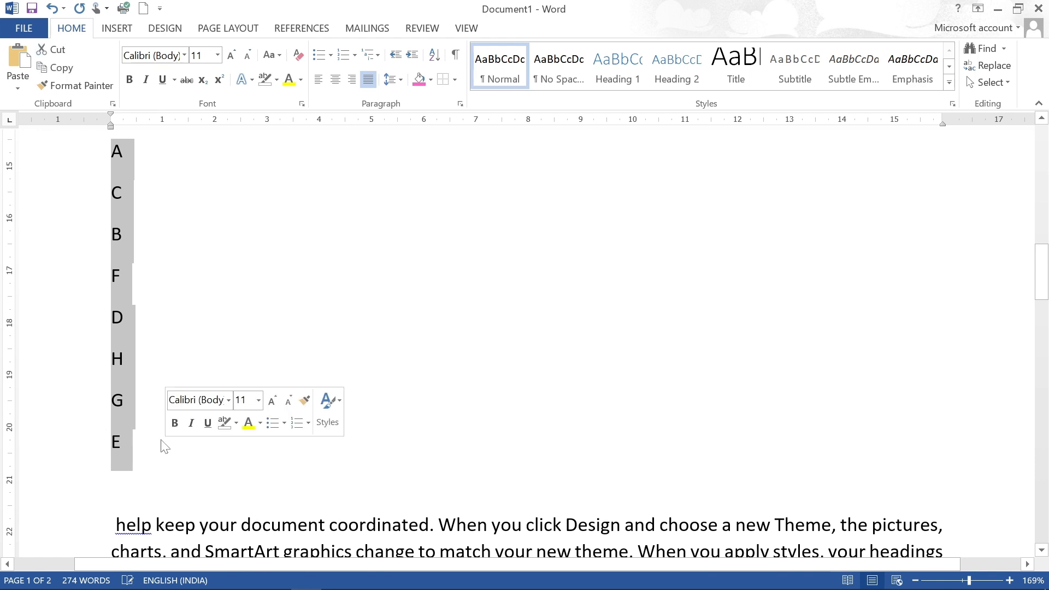
click(435, 56)
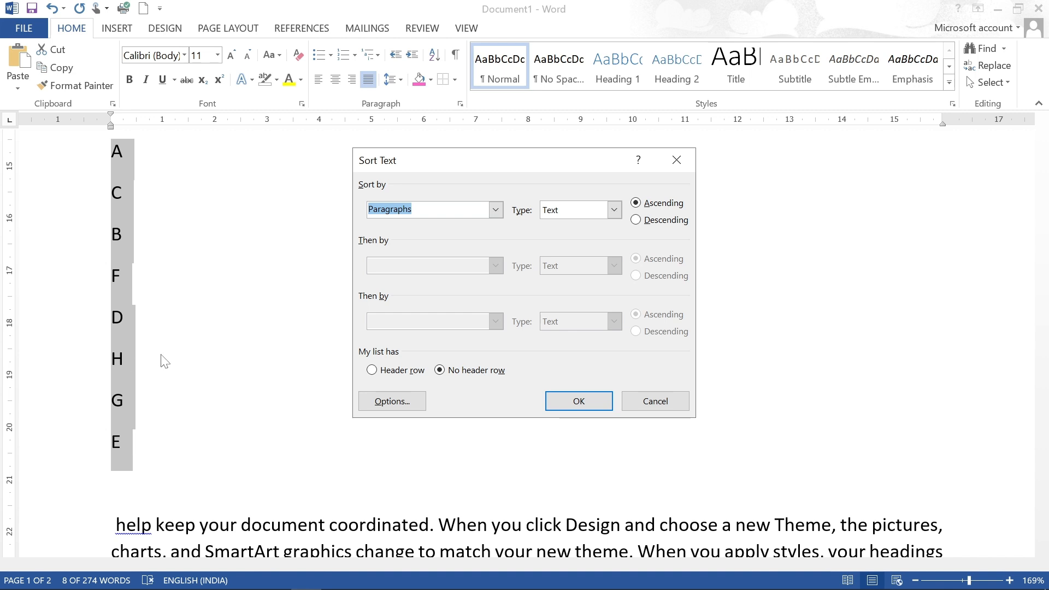
click(639, 202)
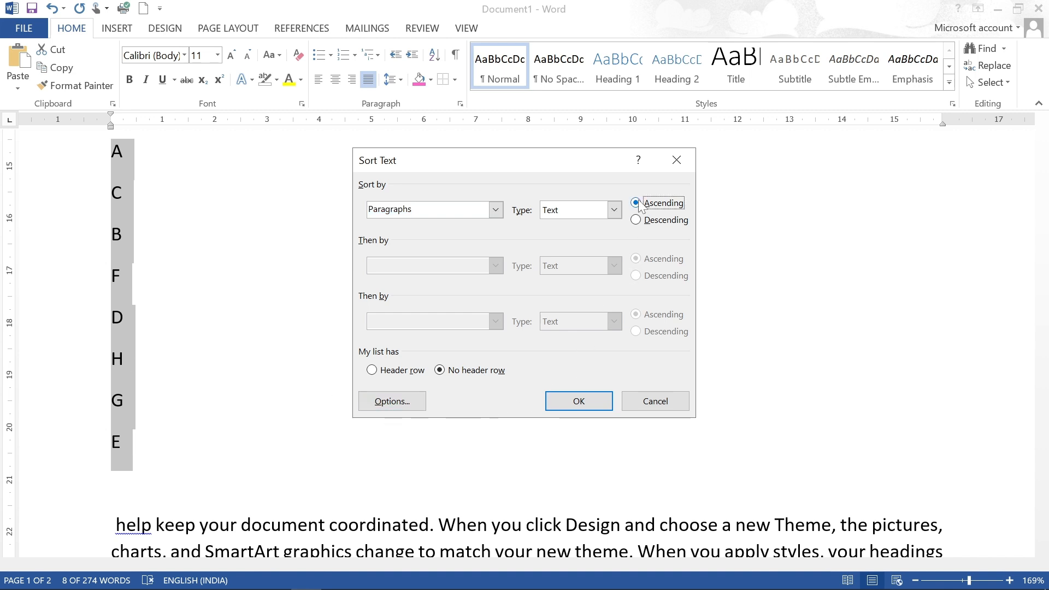
click(584, 404)
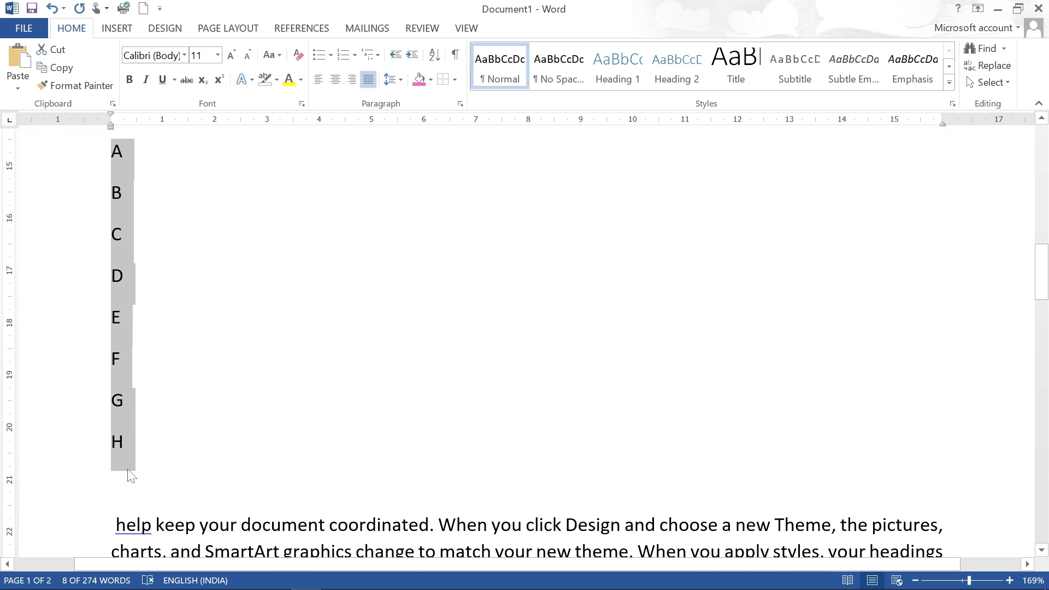
Sort the selected letter paragraphs as text in descending order, with no header row
click(434, 55)
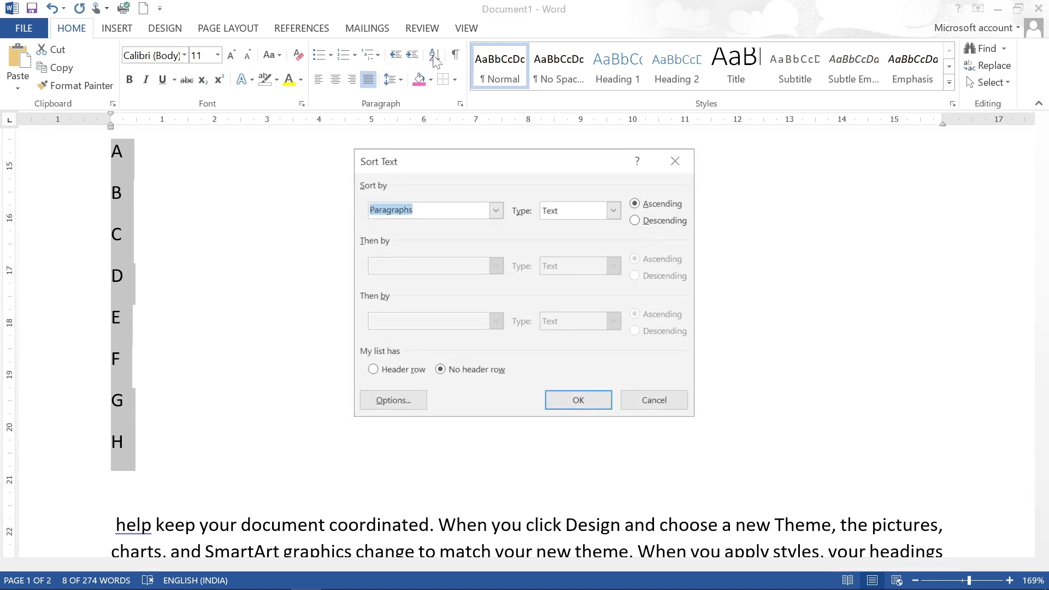
click(642, 225)
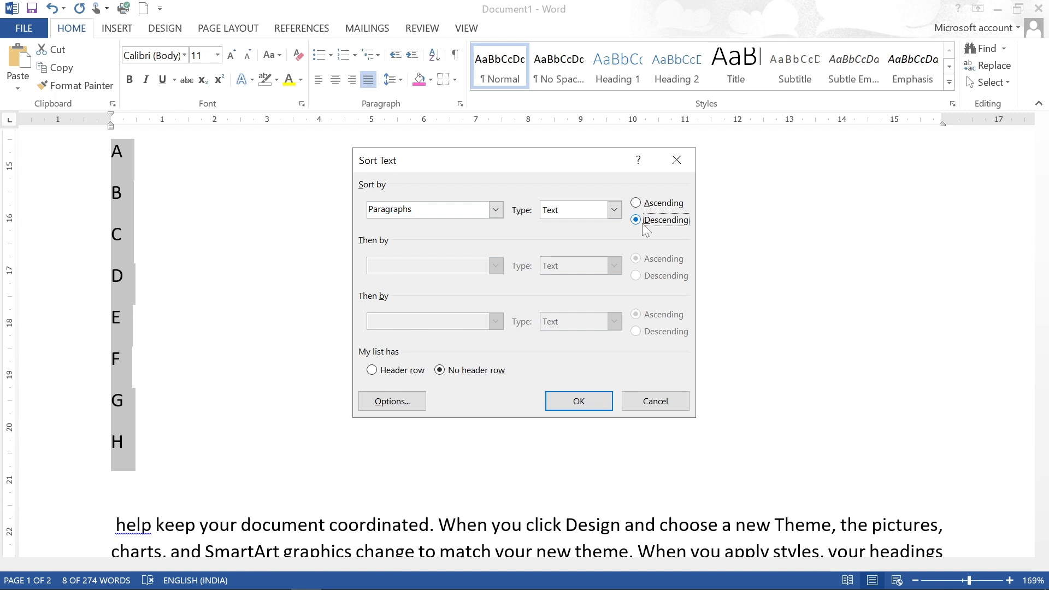
click(597, 402)
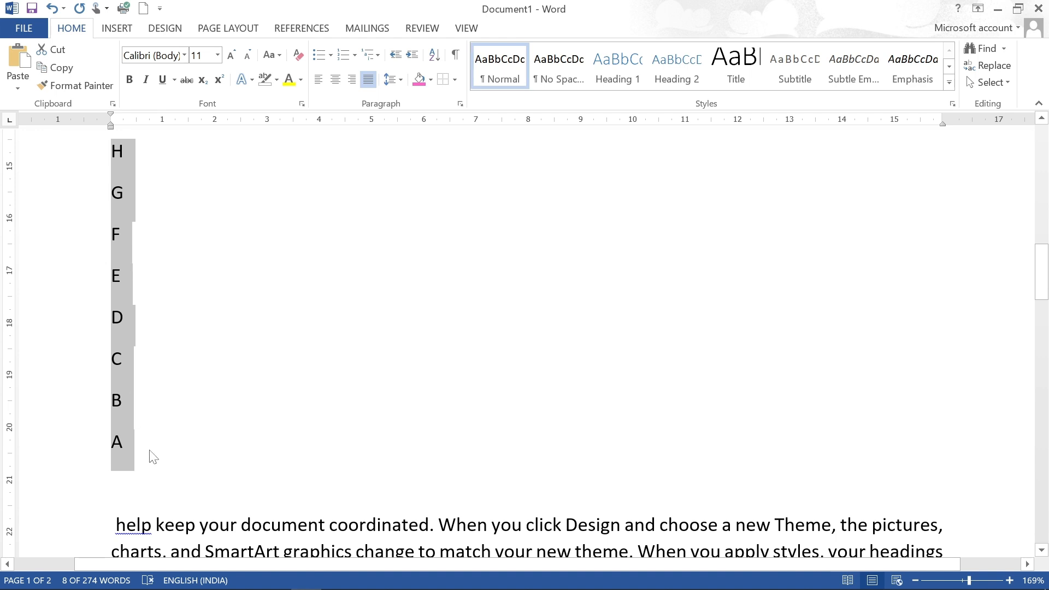
click(434, 55)
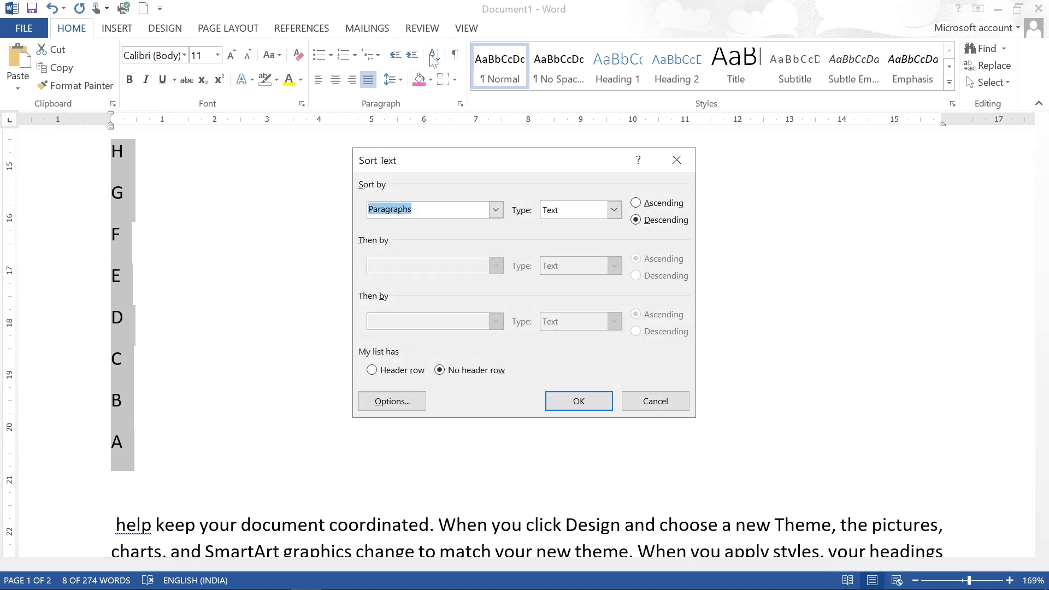
click(644, 402)
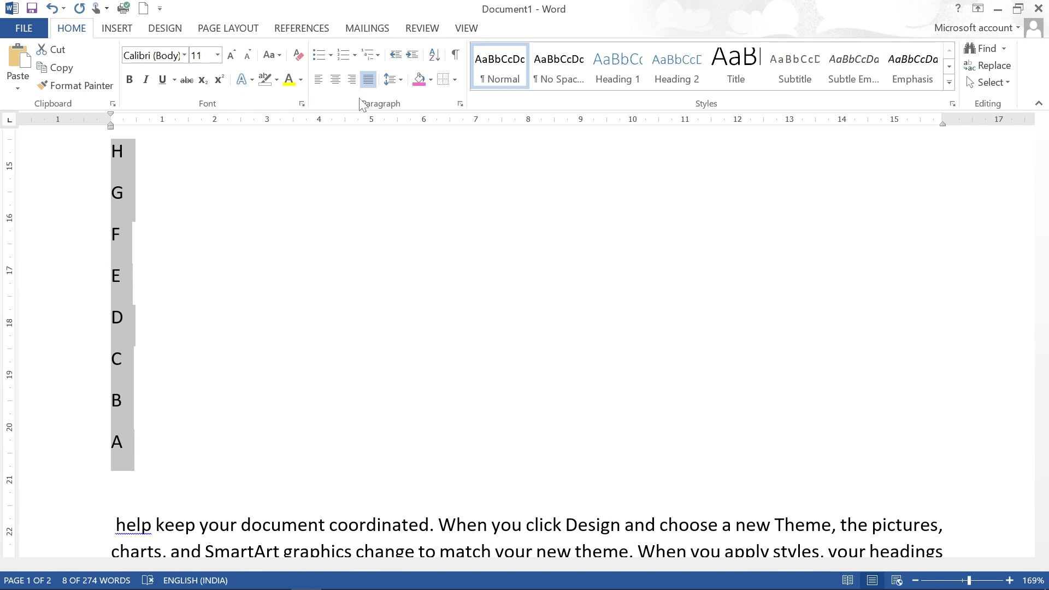
Delete the entire contents of the document
click(121, 235)
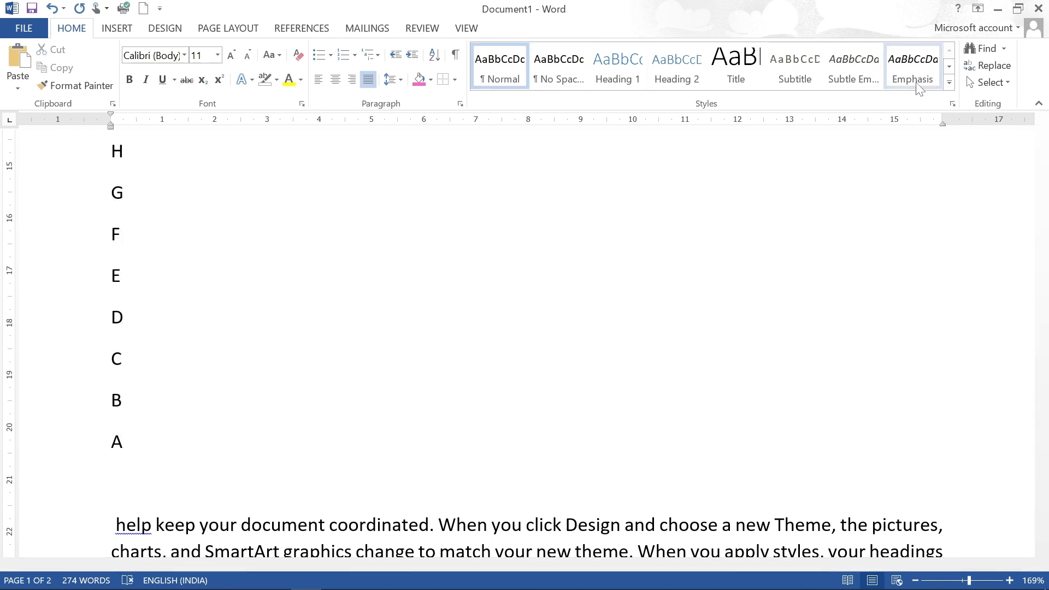
scroll(524, 342, up, 10)
scroll(524, 342, up, 10)
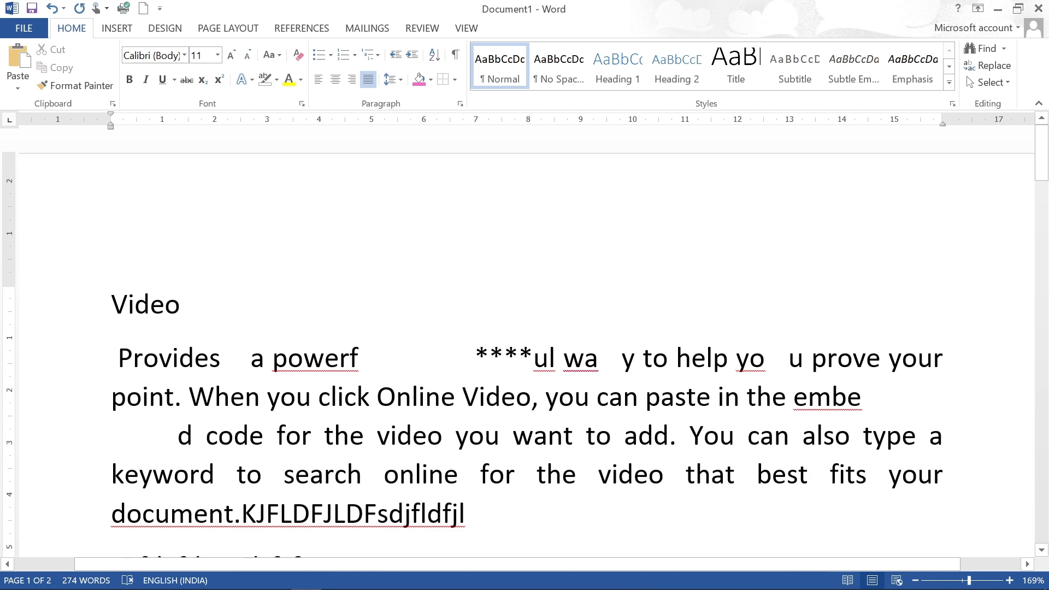
key(ctrl+a)
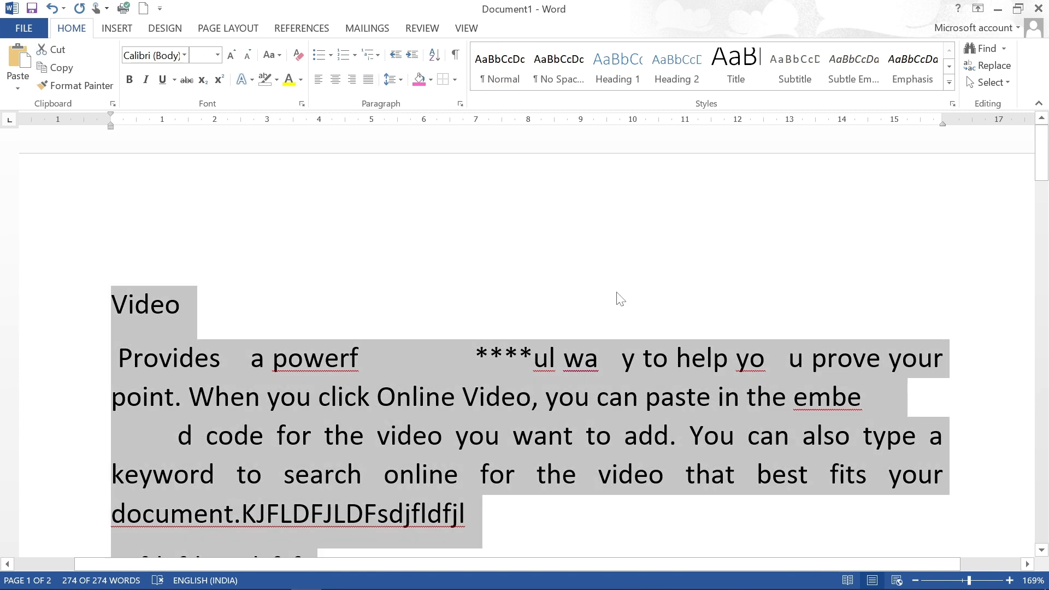
key(Delete)
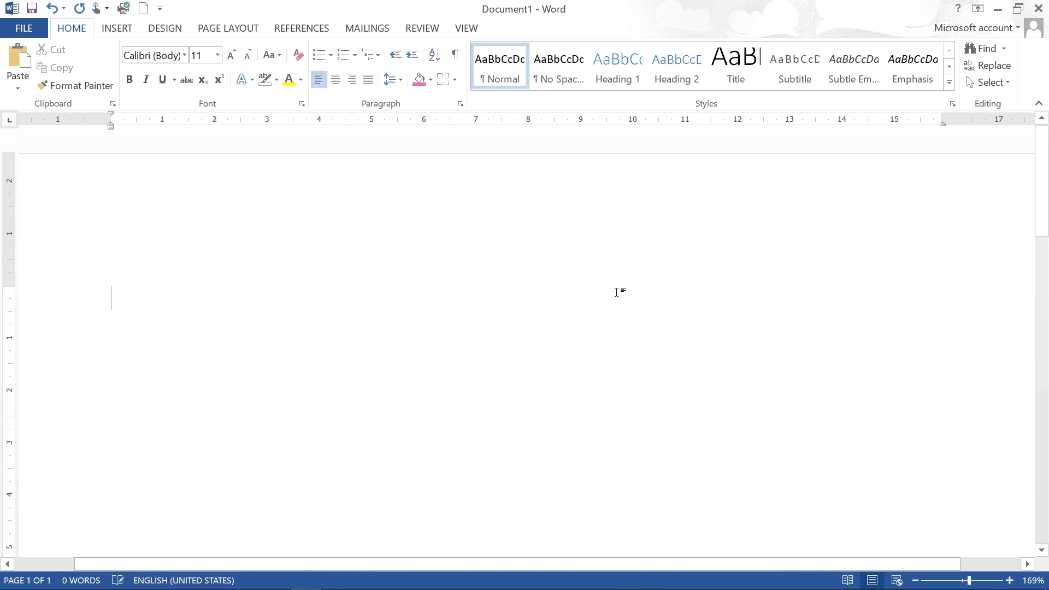
Fill the empty document with sample paragraphs generated by =RAND()
text(=RAND)
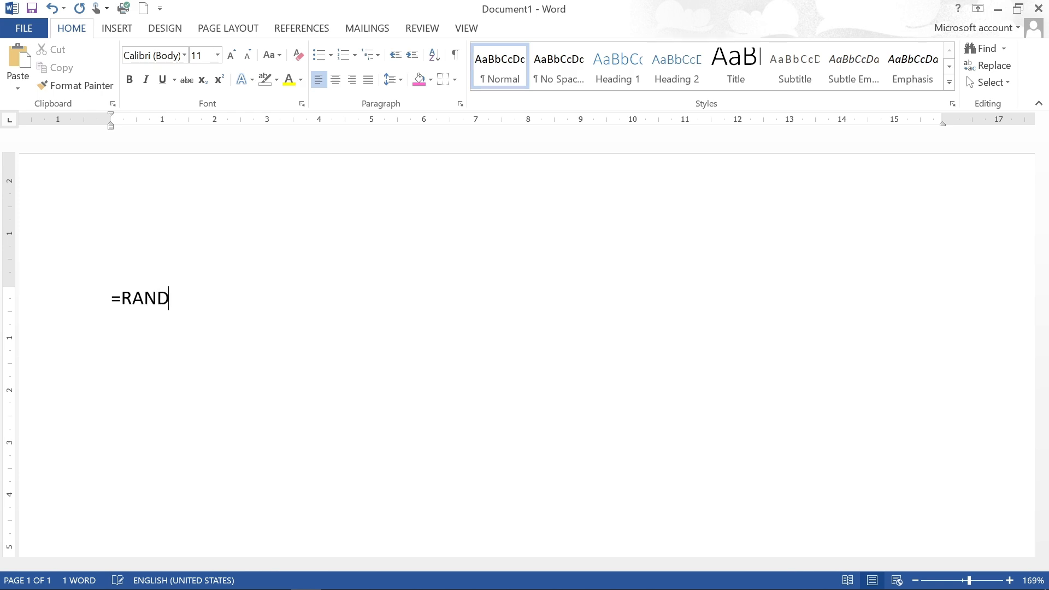
text(())
key(Return)
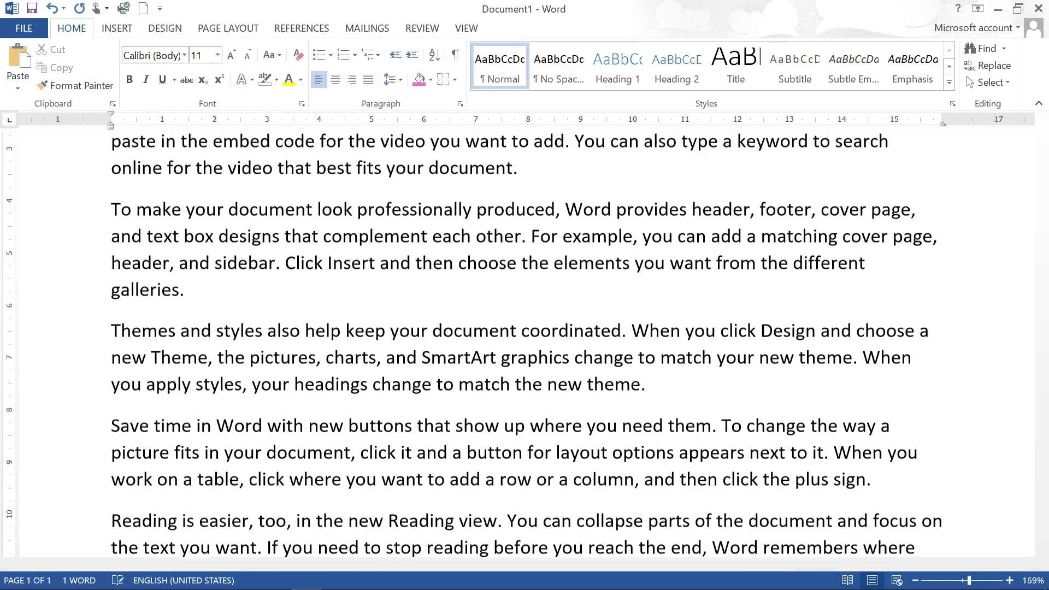
click(915, 580)
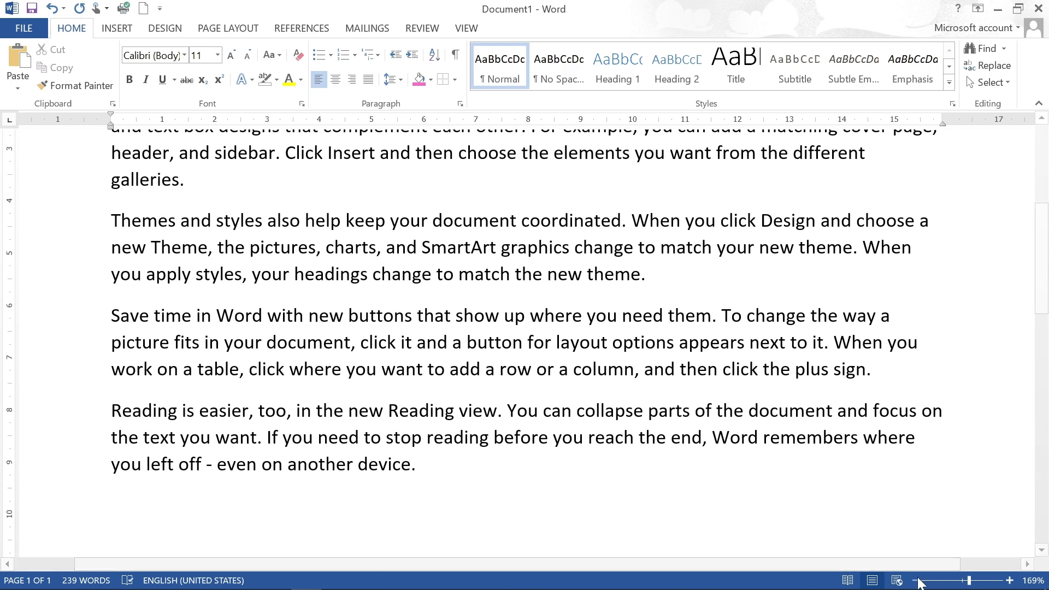
click(915, 580)
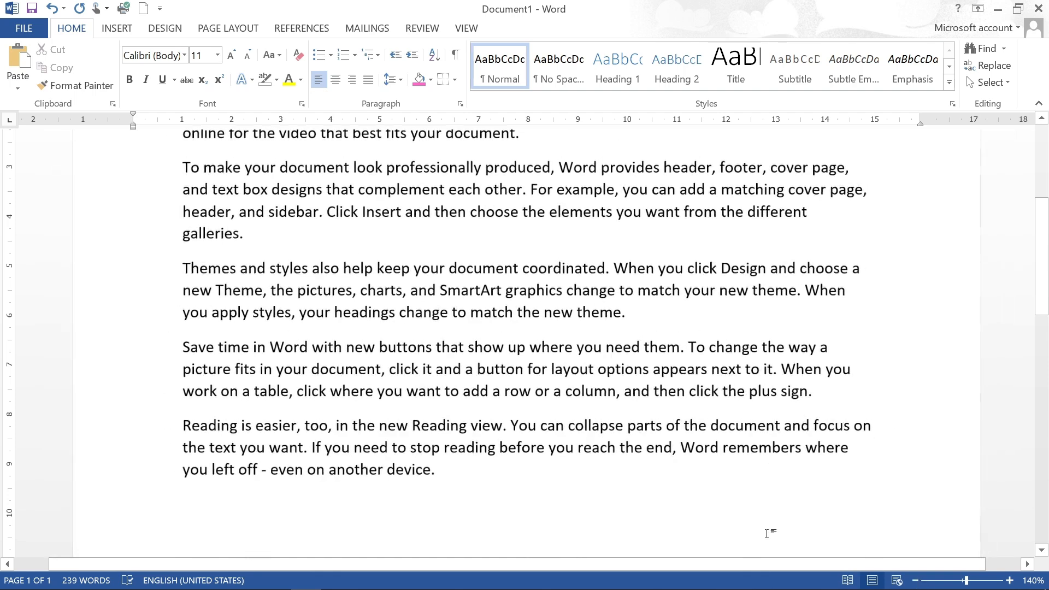
click(915, 580)
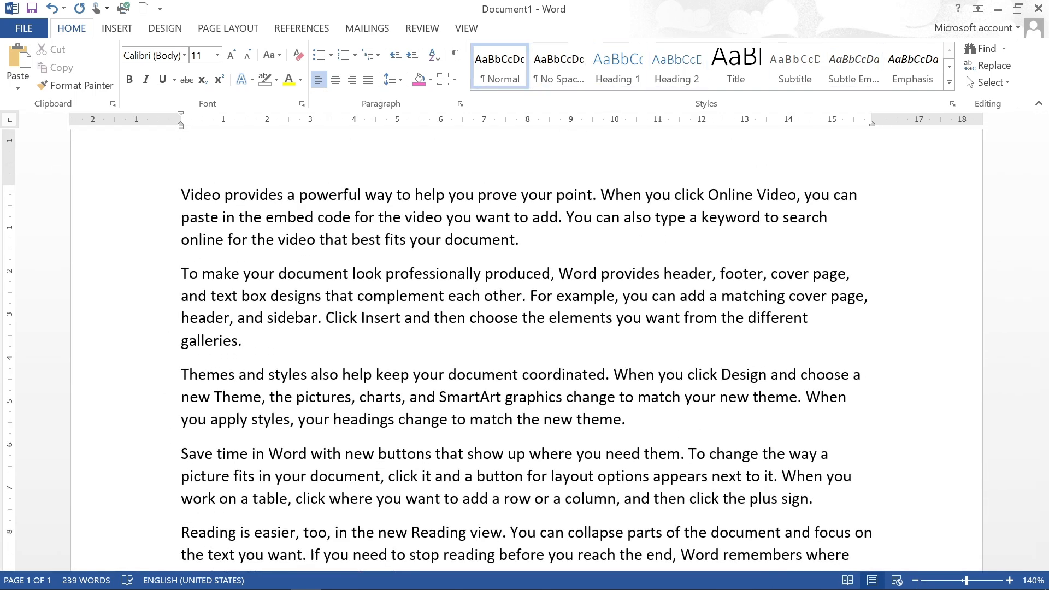
Apply the Intense Quote style to the first two paragraphs, from "Video provides" through "different galleries"
drag(181, 195, 808, 340)
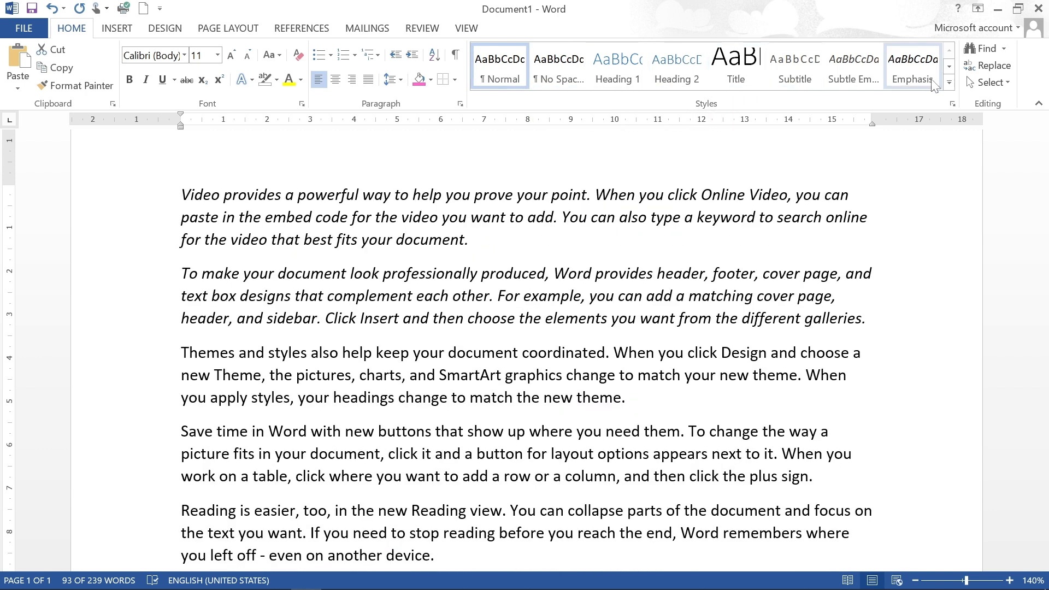
click(949, 83)
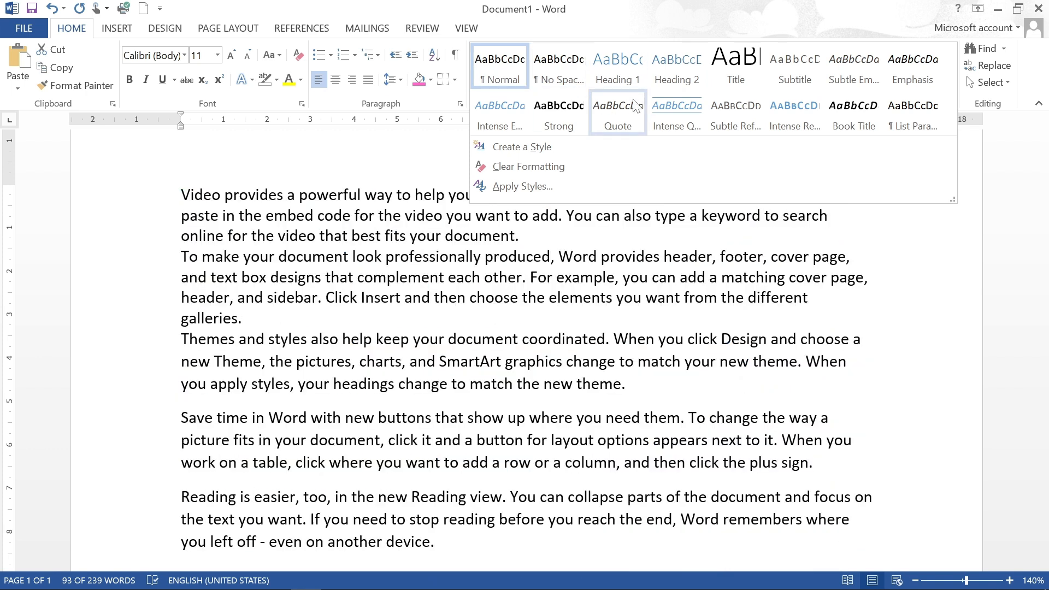
click(676, 103)
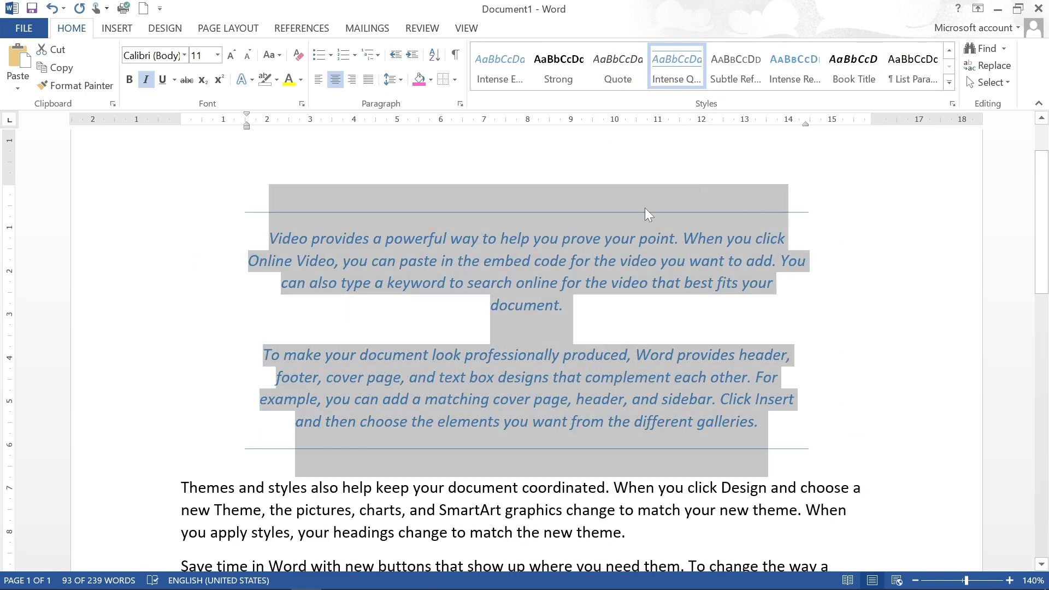
Try Heading 1, Heading 2, Heading 3 and Heading 4 in turn on the two selected paragraphs, undoing the last attempt
key(ctrl+alt+1)
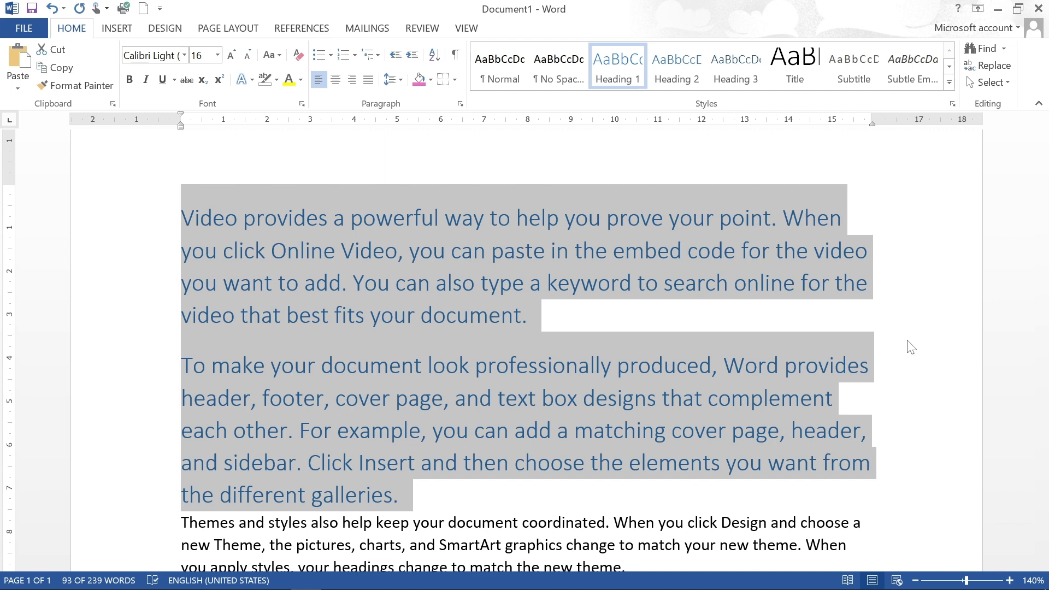
key(ctrl+alt+2)
key(ctrl+alt+3)
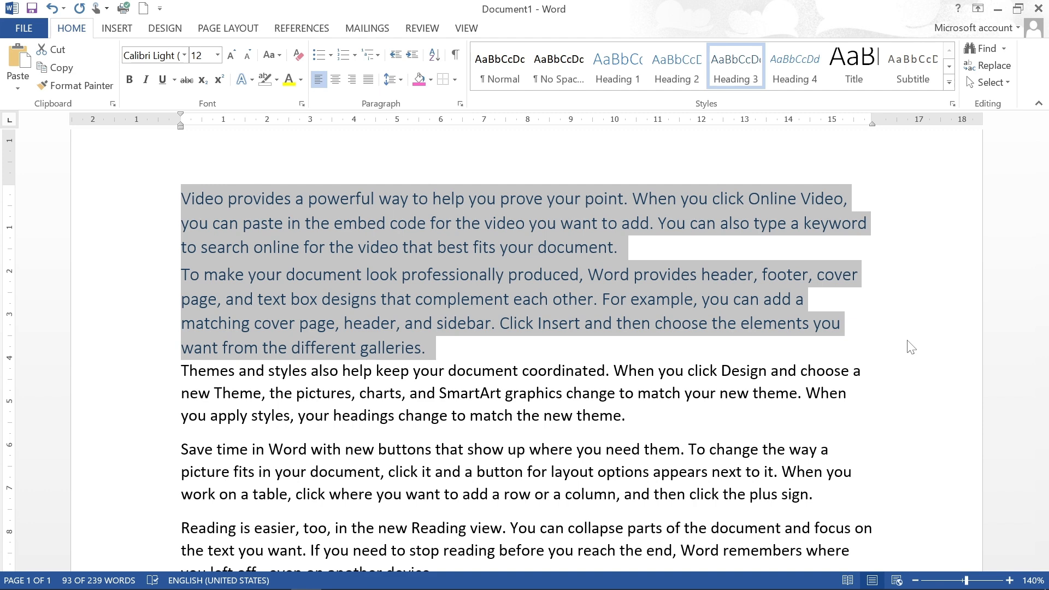
key(ctrl+alt+4)
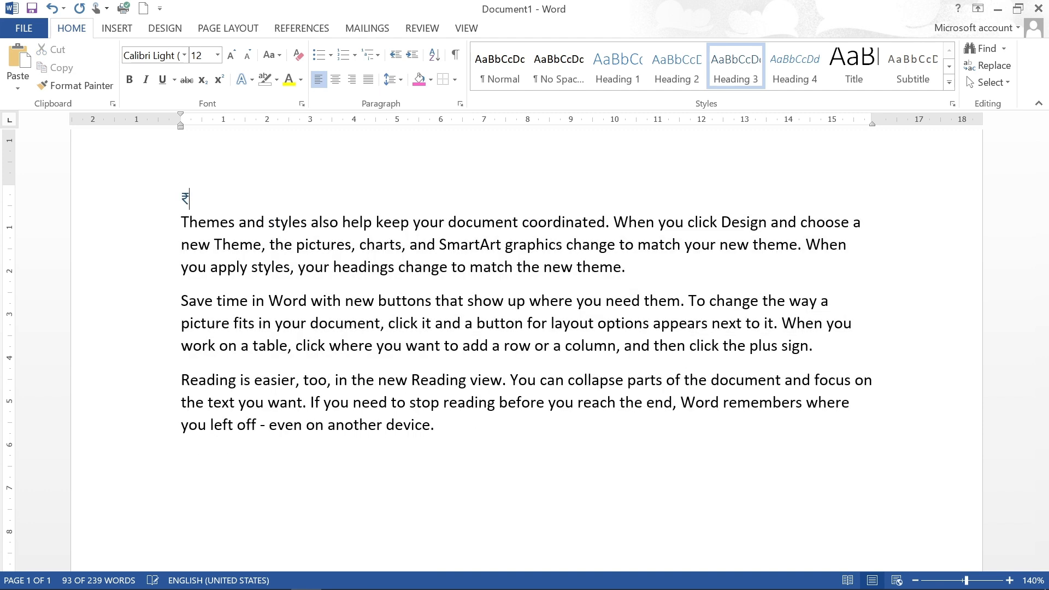
key(ctrl+z)
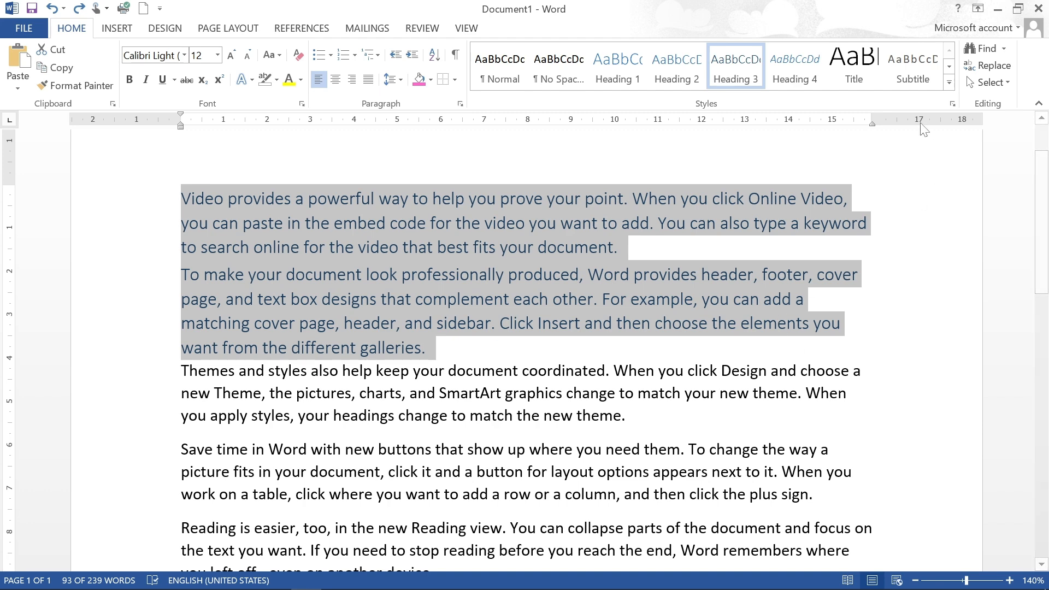
Apply the Heading 1 style to the two selected paragraphs
click(949, 83)
click(622, 68)
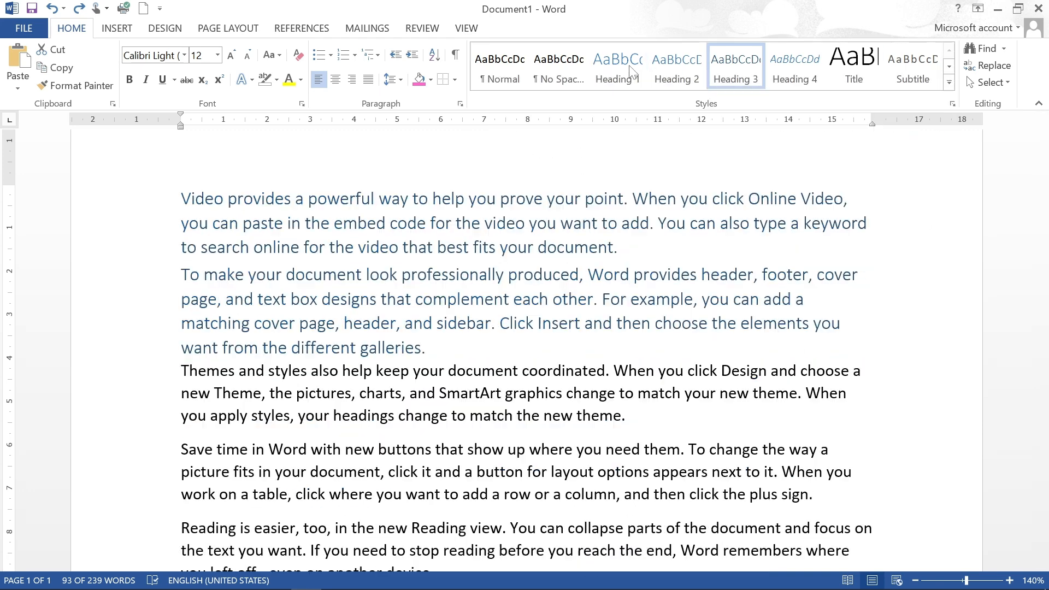
Clear the formatting of the first paragraph, starting "Video provides a powerful way"
click(394, 315)
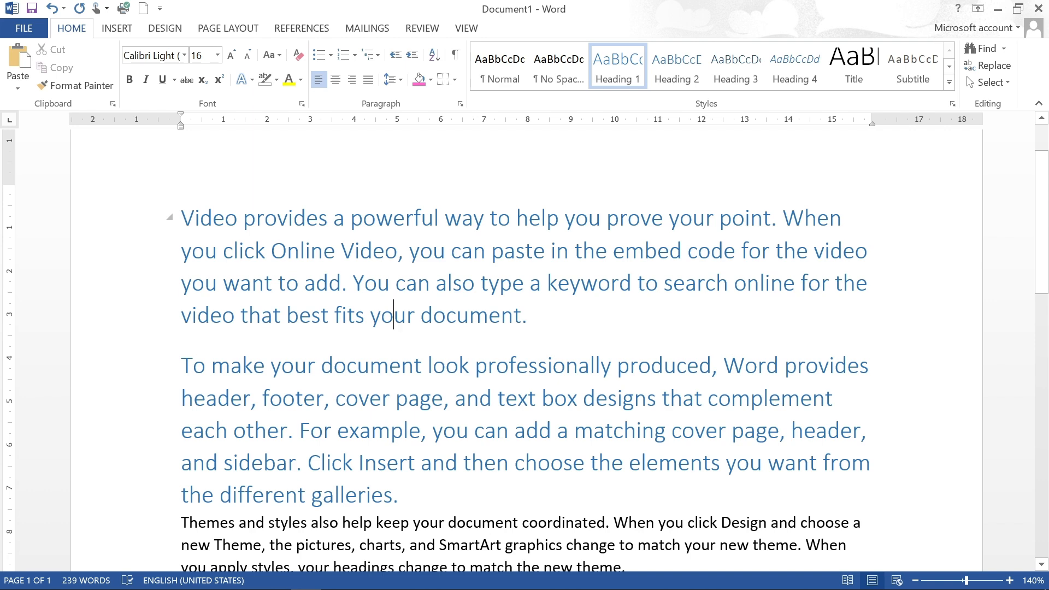
click(948, 83)
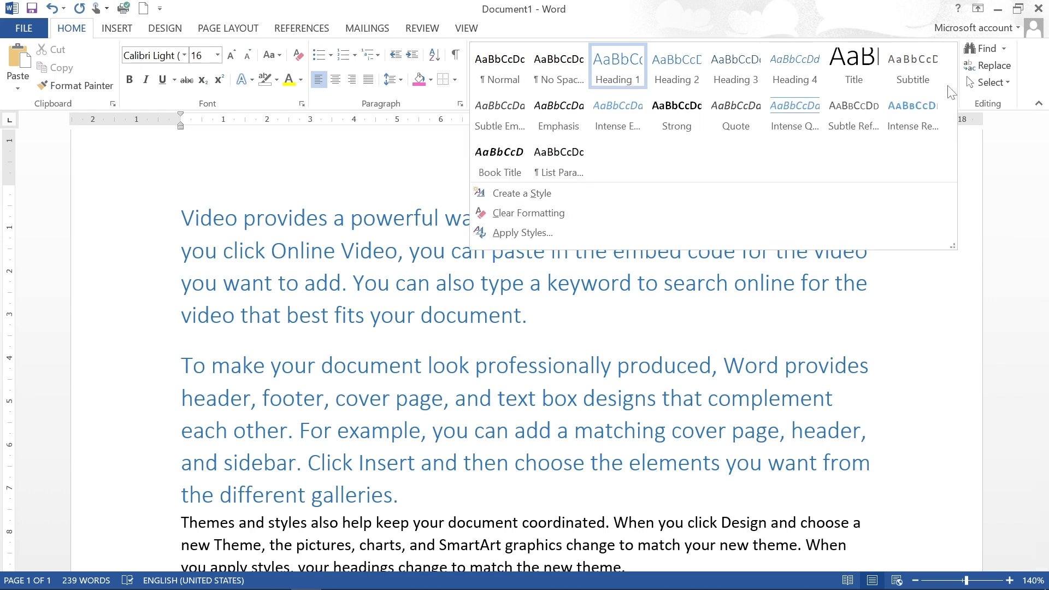
click(536, 212)
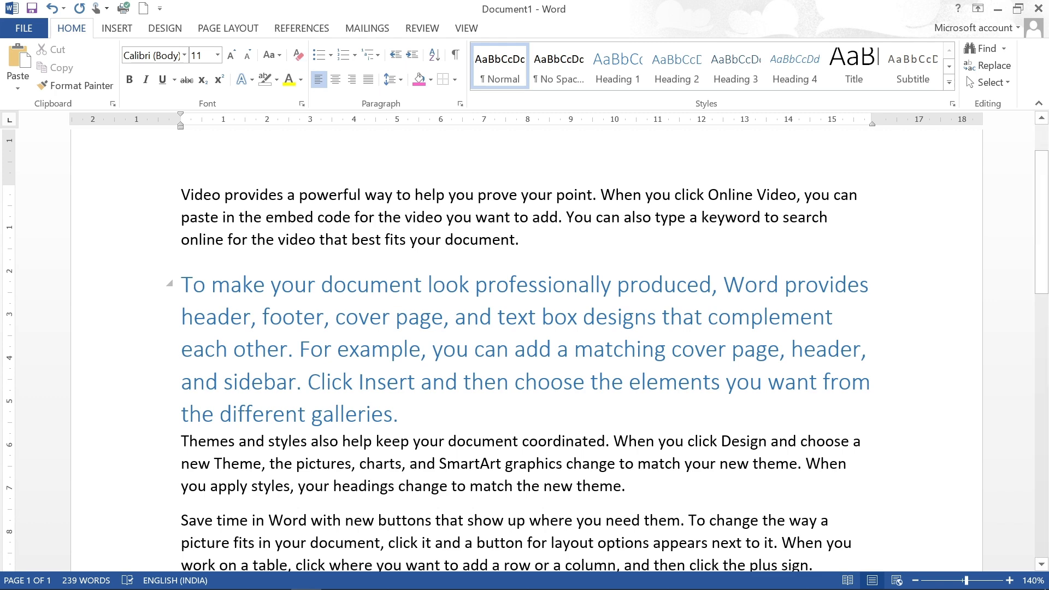
Clear the formatting of the second paragraph, starting "To make your document", and undo that change
key(Down)
key(Down)
key(Down)
click(298, 56)
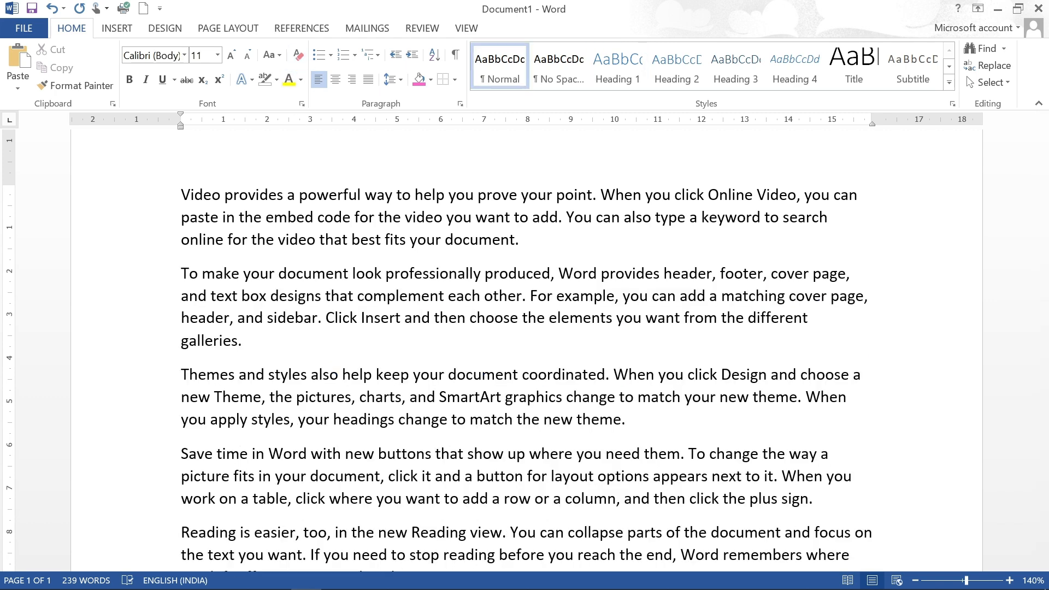
key(ctrl+z)
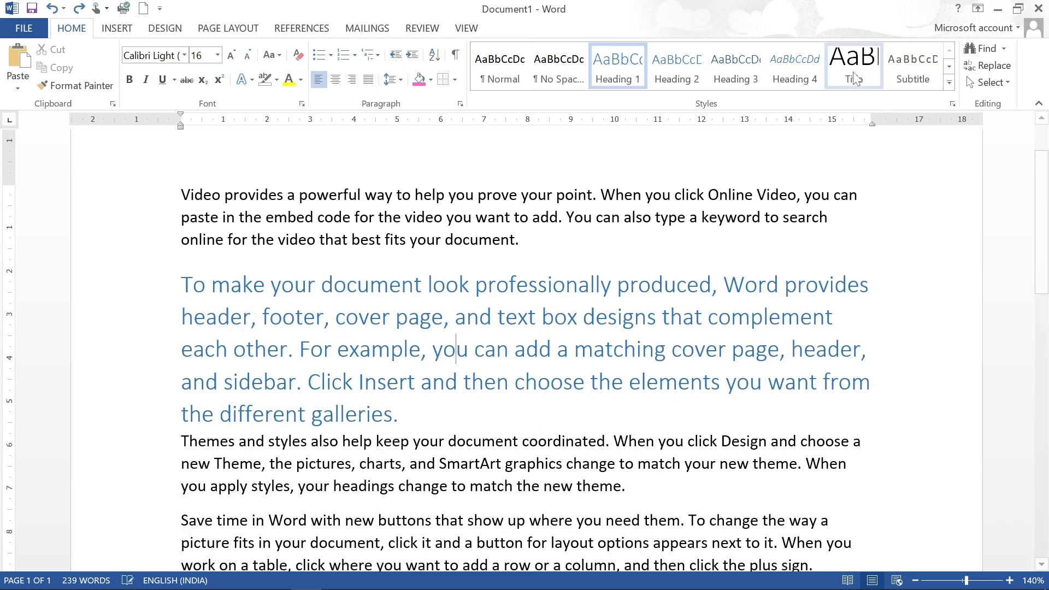
Apply Heading 2 to the "Themes and styles" paragraph and Heading 3 to the "Save time in Word" paragraph
click(430, 442)
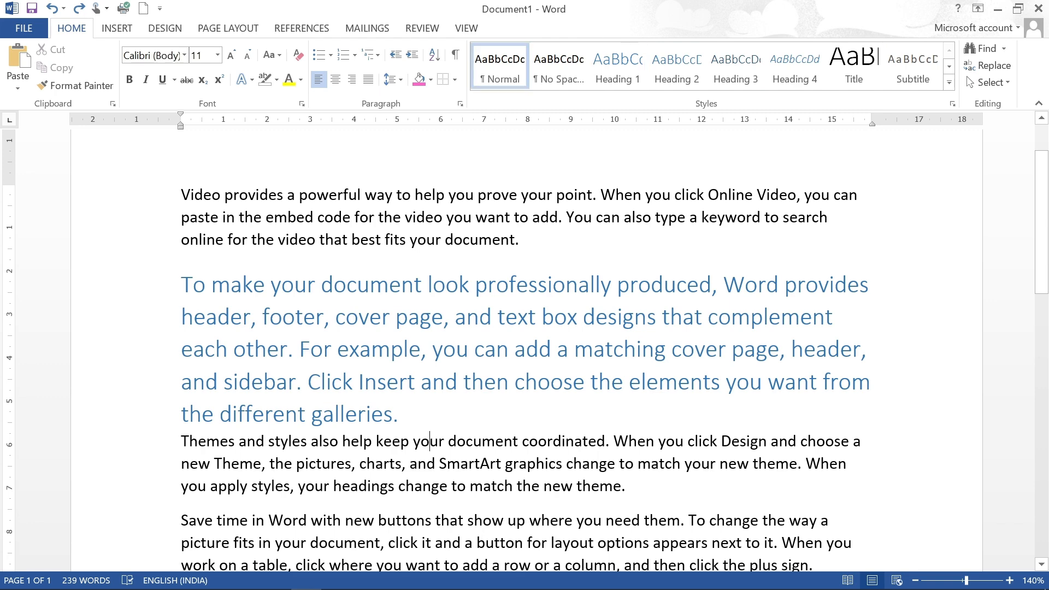
click(676, 83)
scroll(470, 377, down, 1)
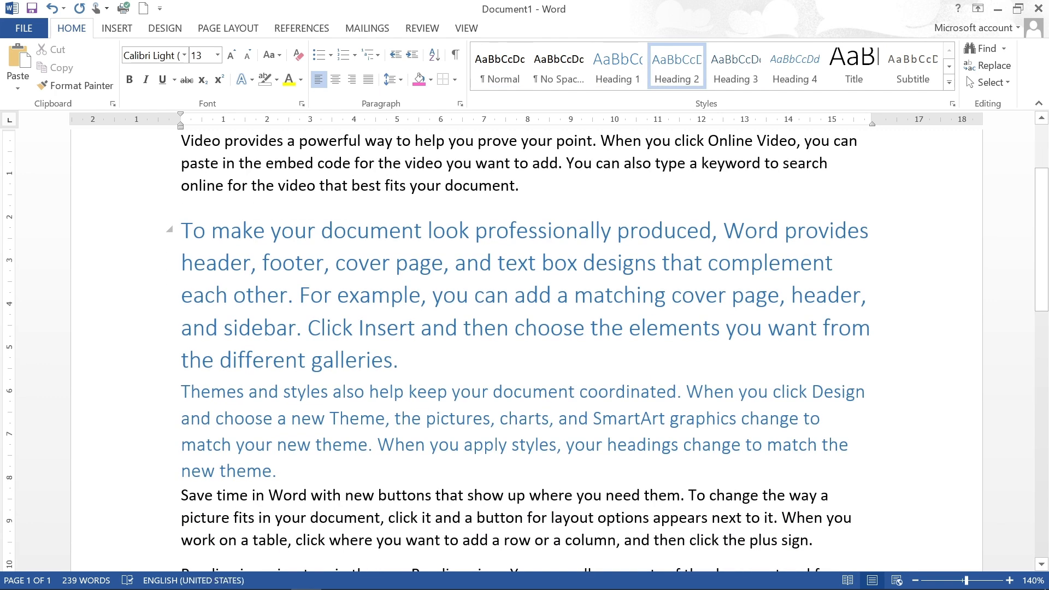
scroll(469, 349, down, 2)
click(423, 409)
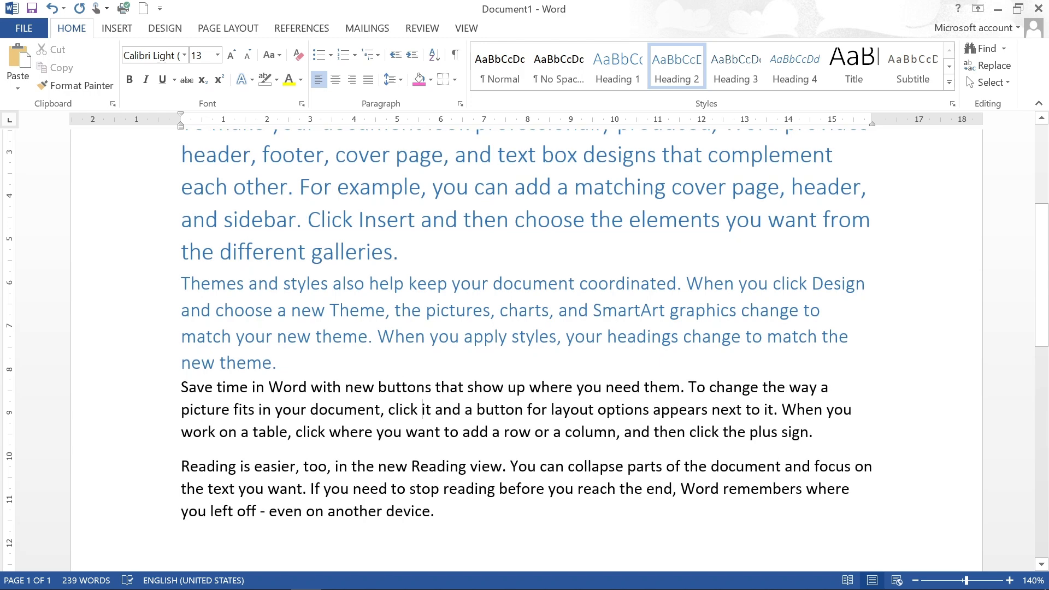
click(756, 71)
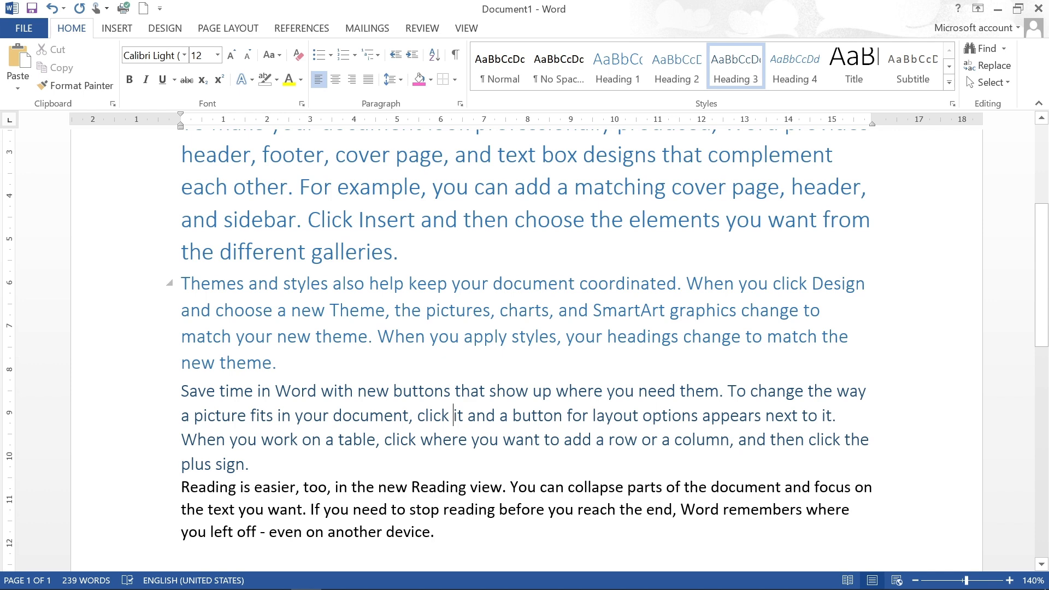
Apply the Title style to the first paragraph, starting "Video provides a powerful way"
scroll(526, 350, up, 5)
click(384, 292)
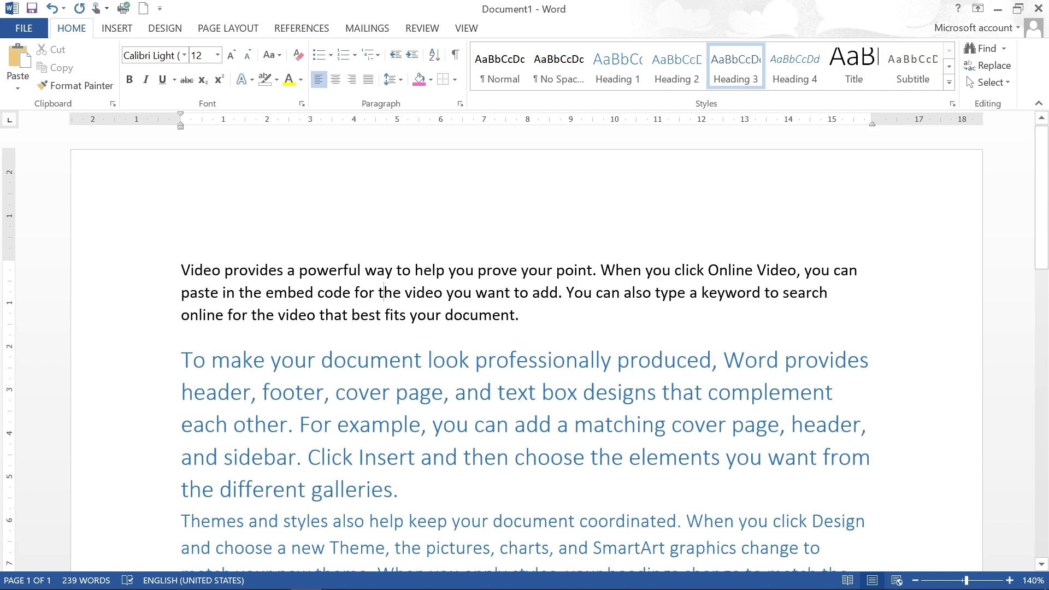
click(853, 66)
scroll(526, 350, down, 3)
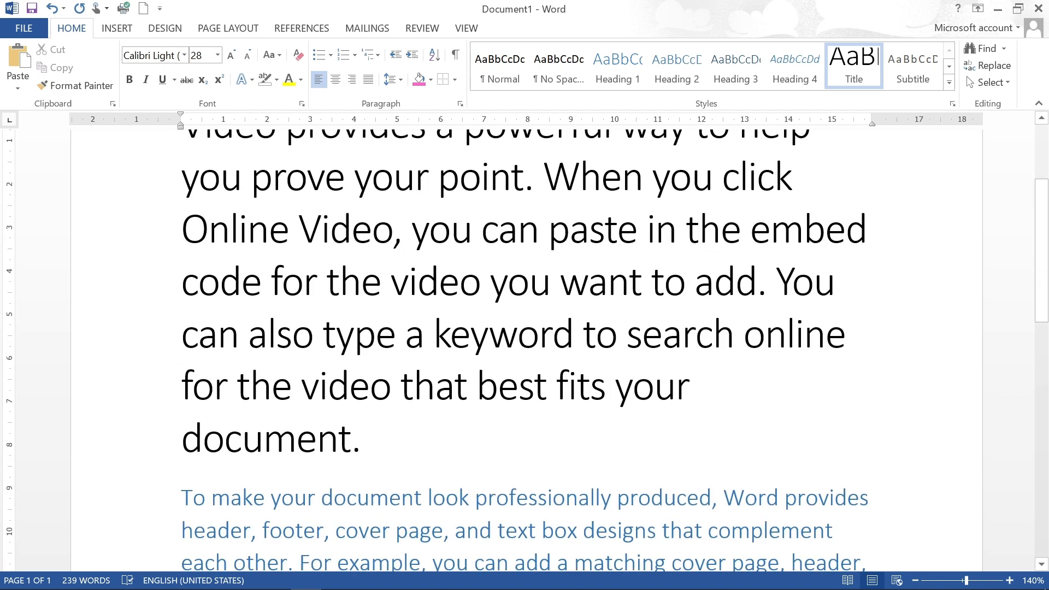
Start a new style from the first paragraph's formatting, name it SK SHANU TECHNOLOGY and open its detailed settings
click(949, 82)
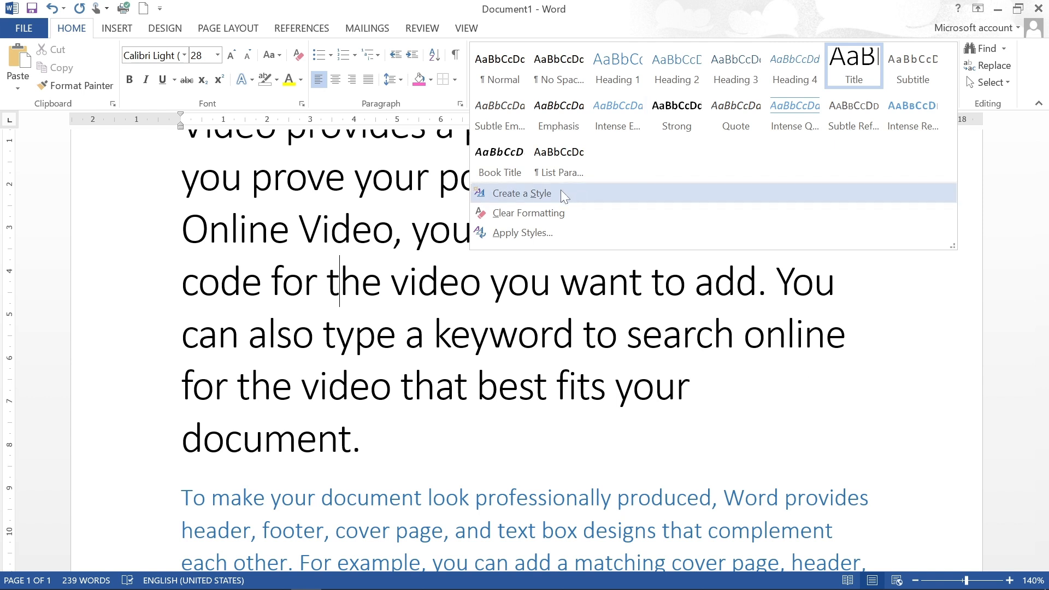
click(521, 201)
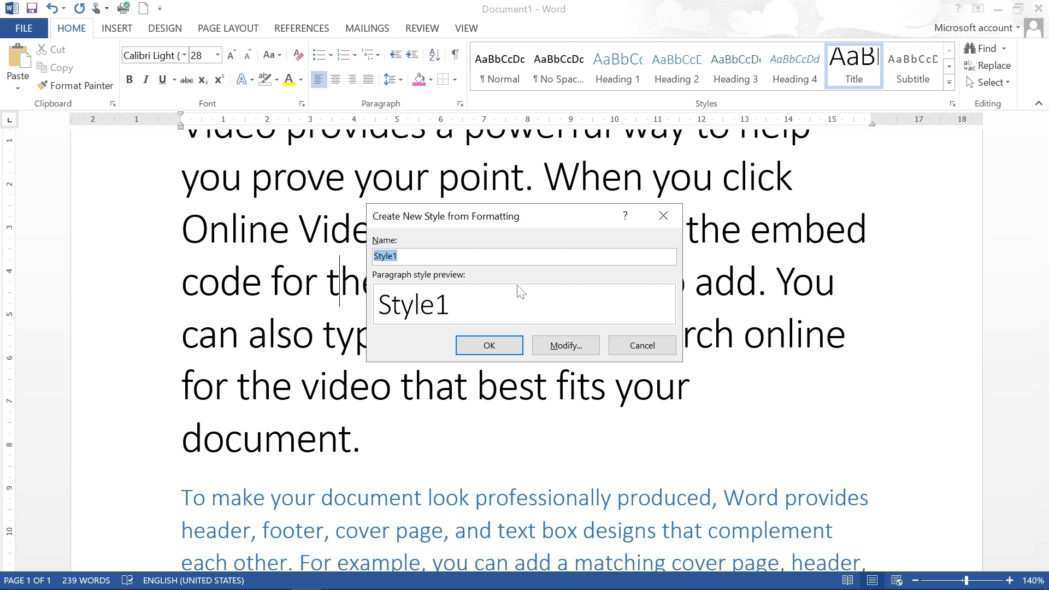
text(SK SHANU TECHNOLOGY)
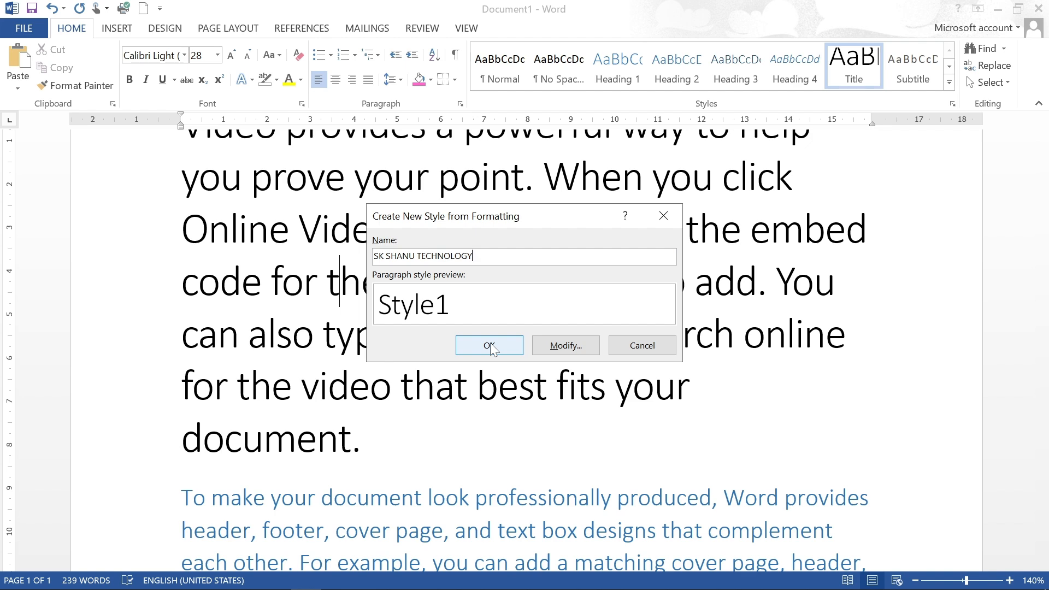
click(553, 358)
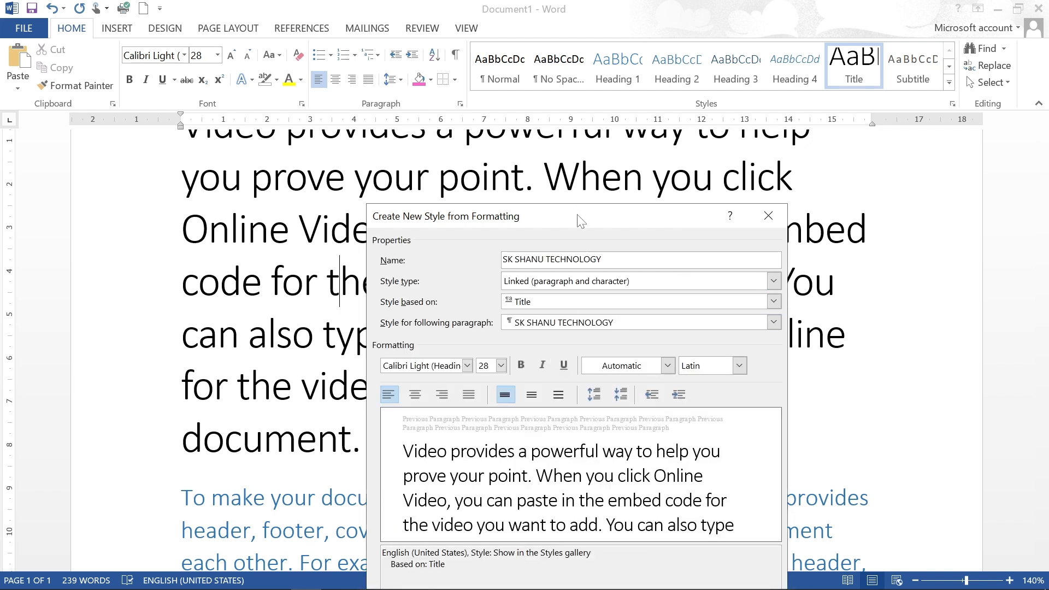
Keep the new style's type as Linked (paragraph and character) and base it on Title
drag(581, 220, 528, 66)
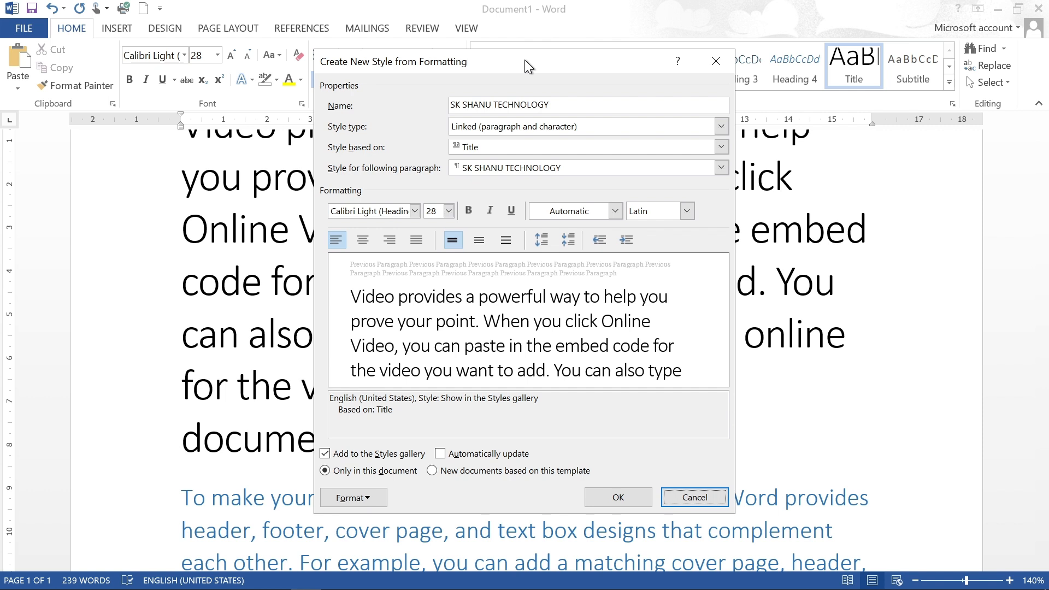
click(485, 105)
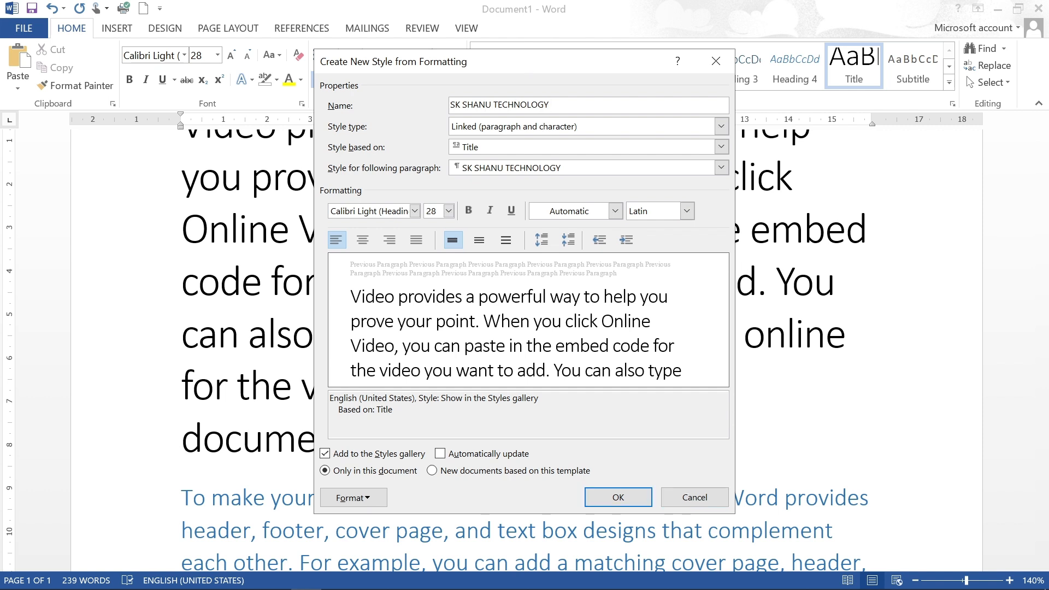
click(720, 128)
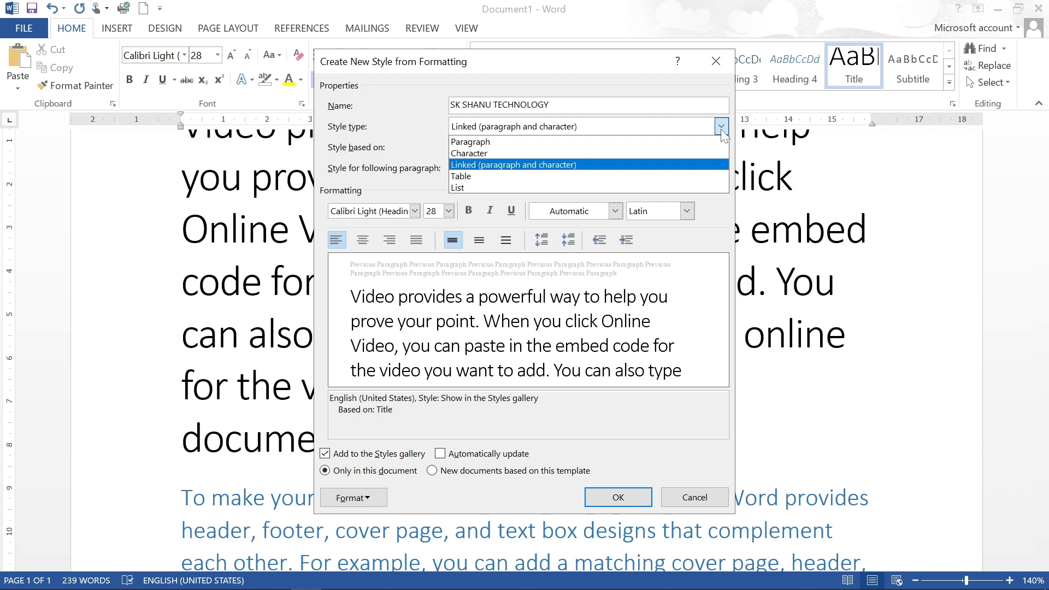
click(516, 164)
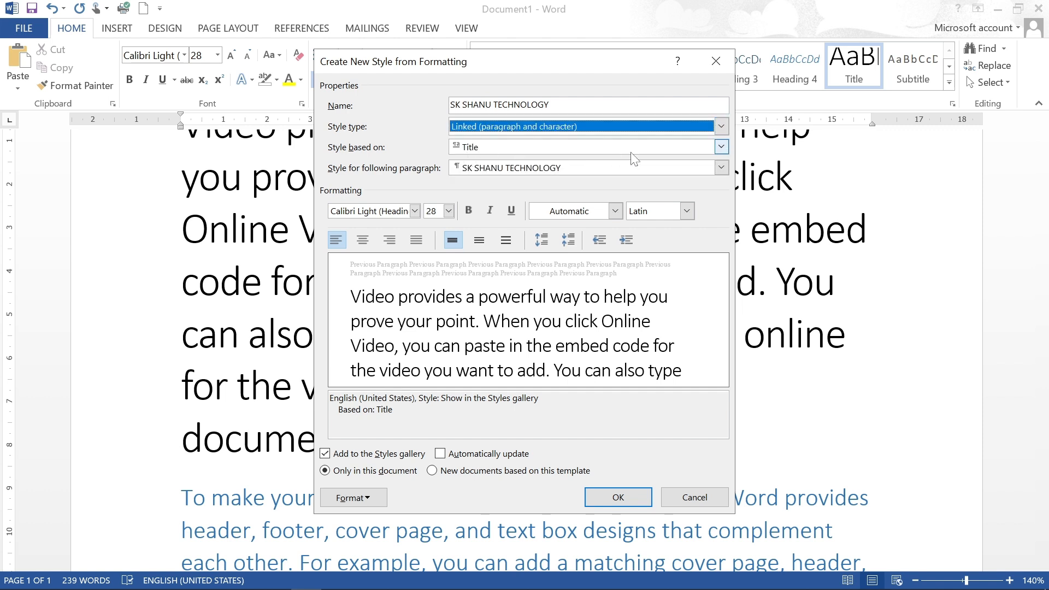
click(721, 148)
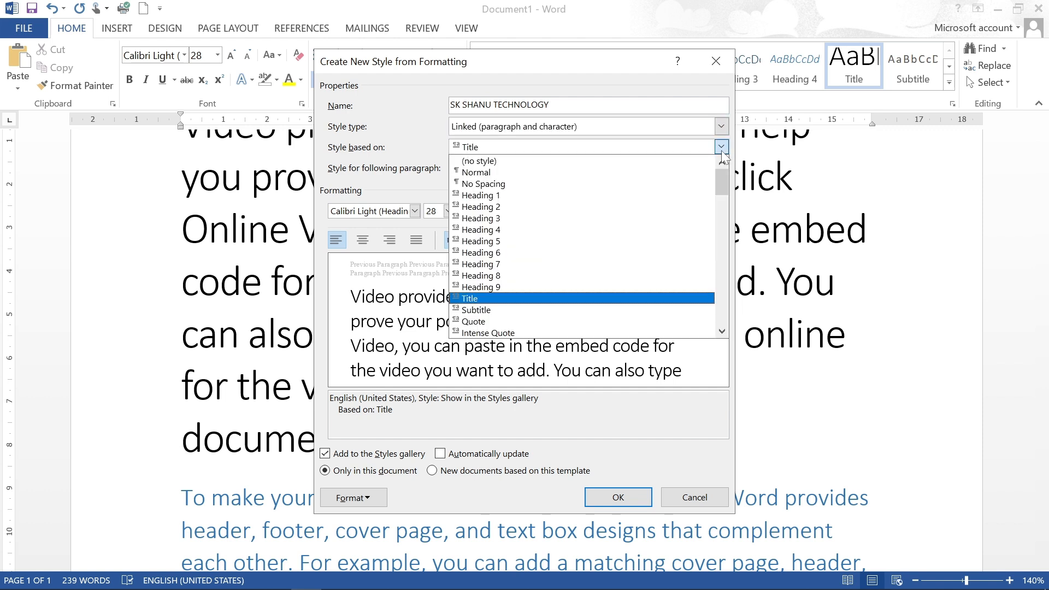
click(721, 149)
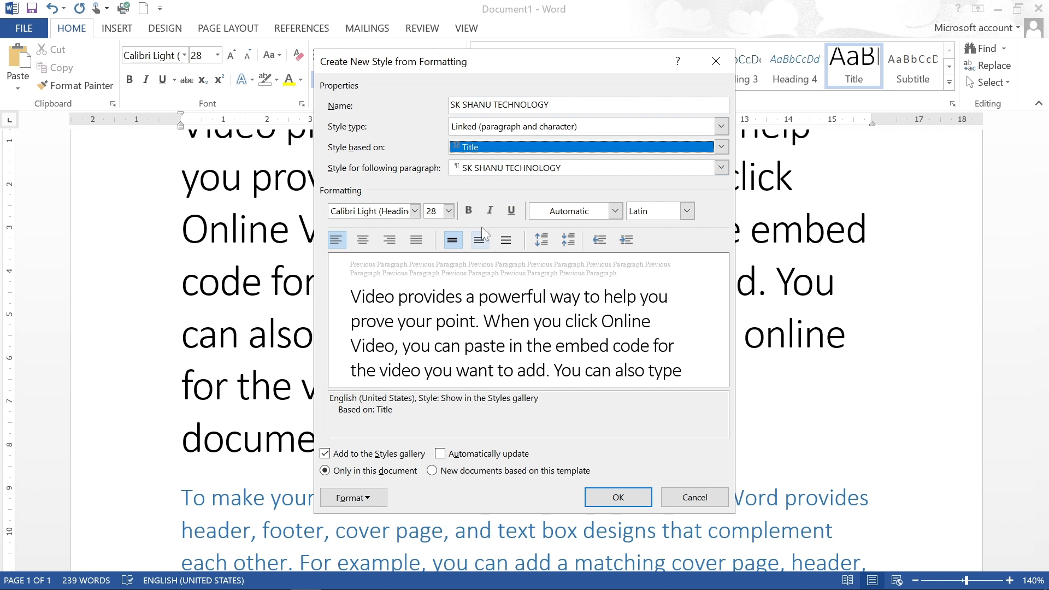
Make the new style's text bold and Dark Blue, keeping the script as Latin
click(468, 211)
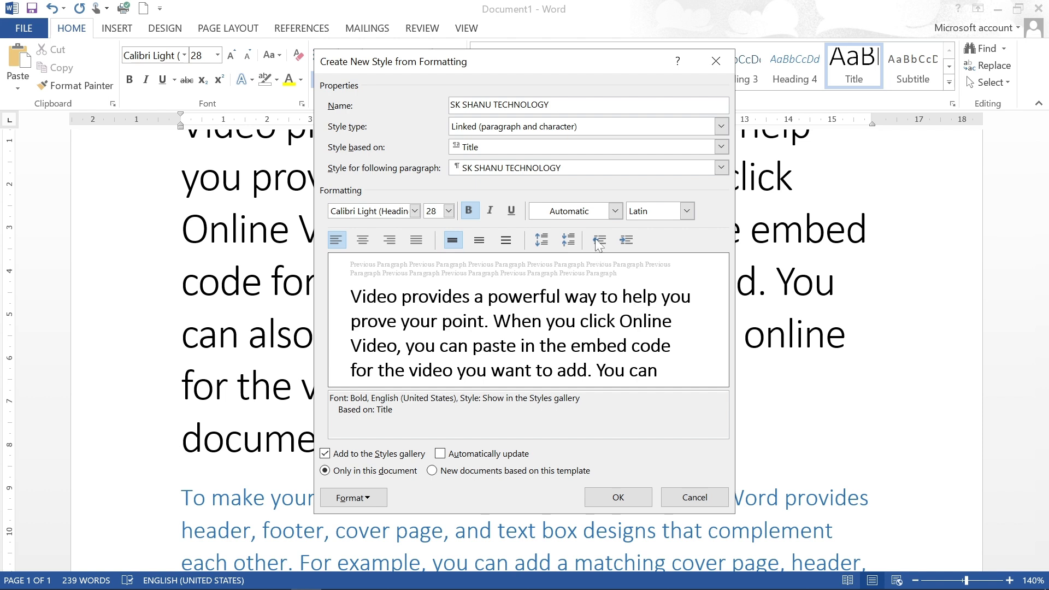
click(616, 210)
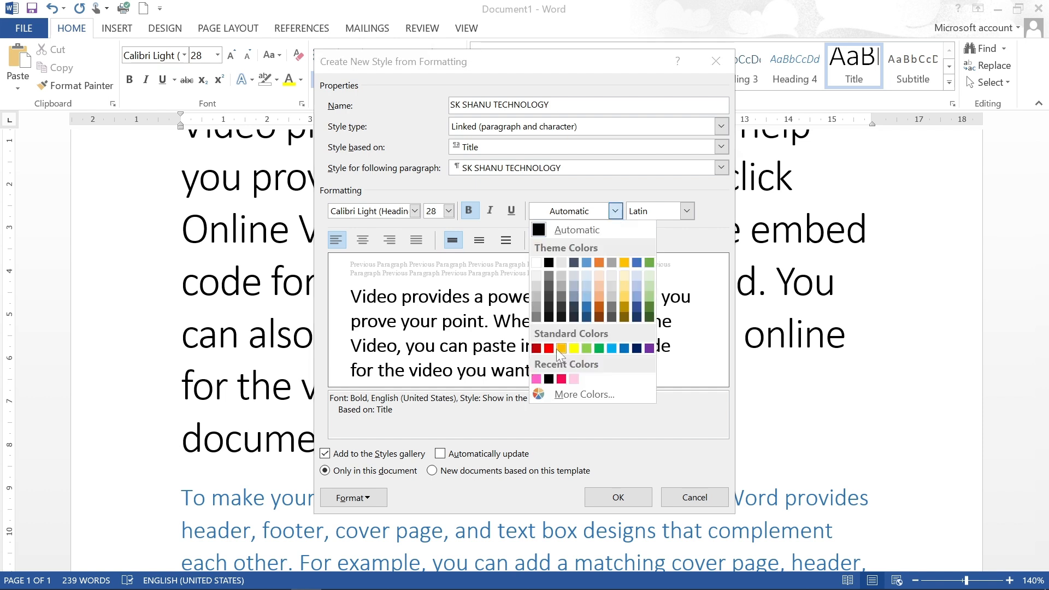
click(639, 351)
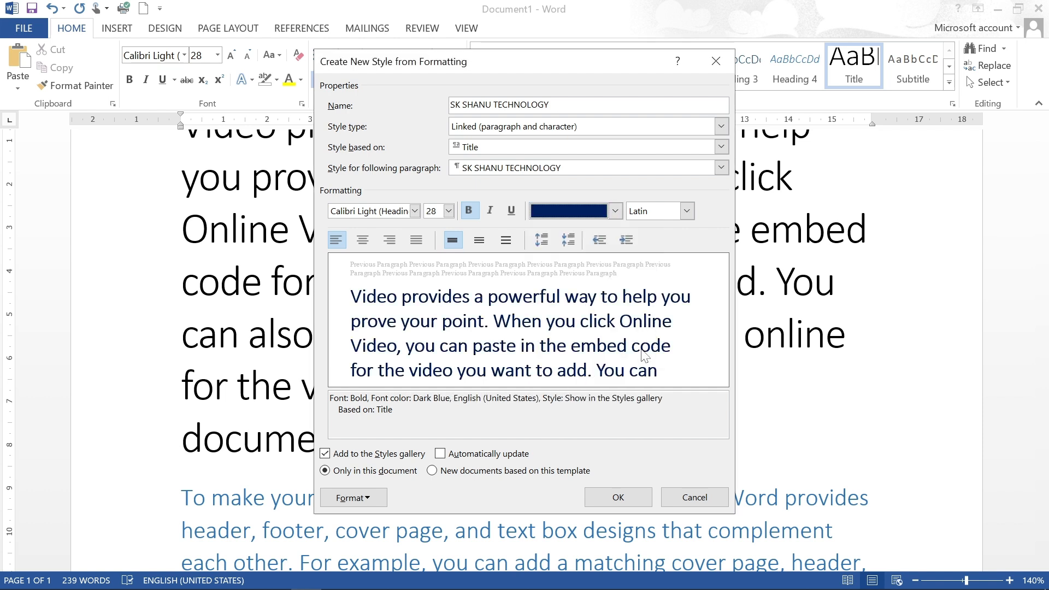
click(686, 212)
click(686, 213)
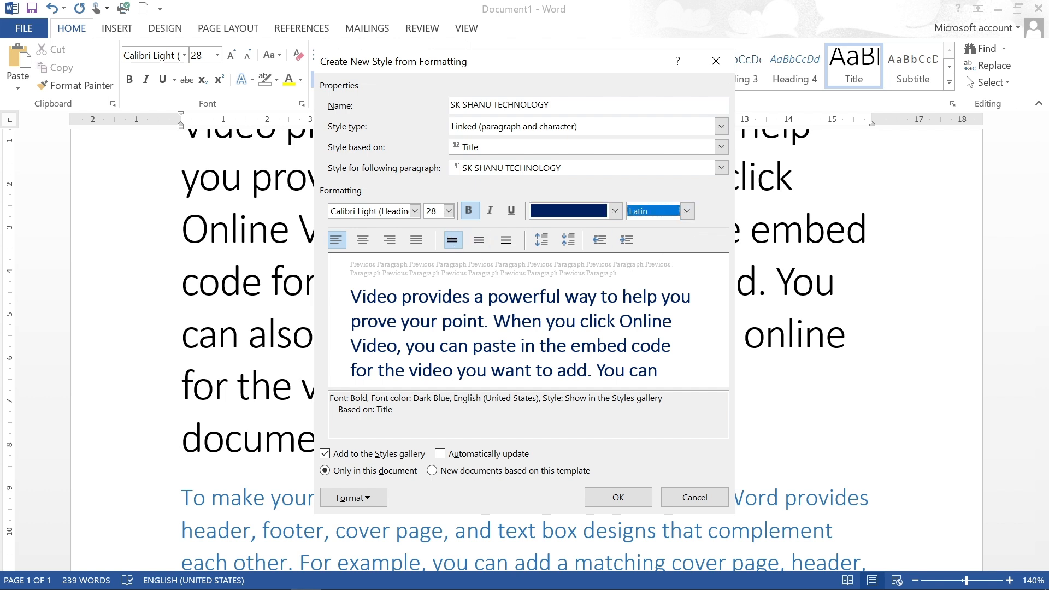
Set the new style's font size to 36 and its font to Monotype Corsiva
click(449, 211)
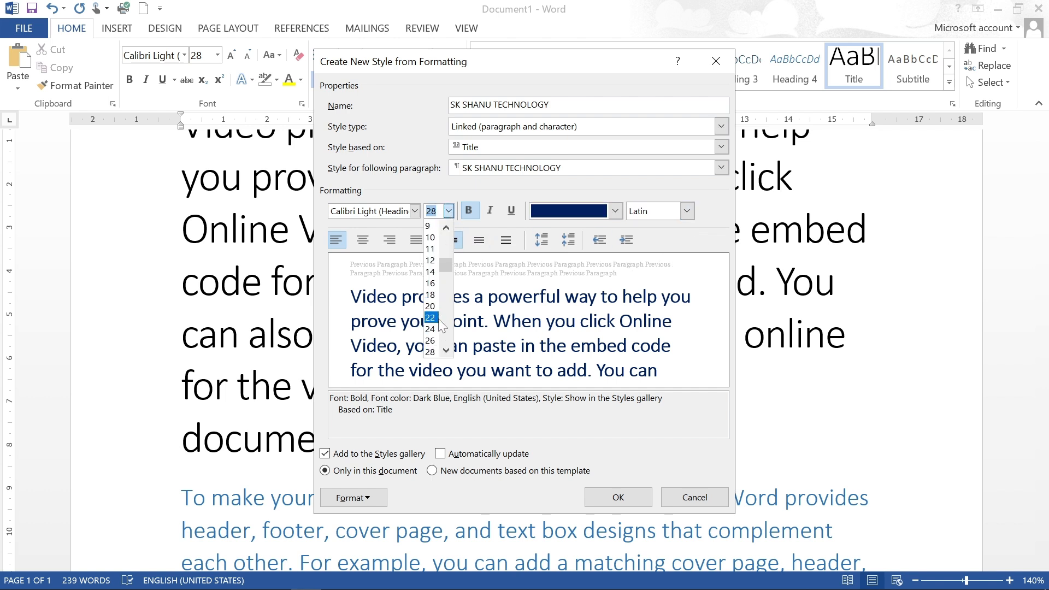
click(446, 351)
click(445, 351)
click(431, 341)
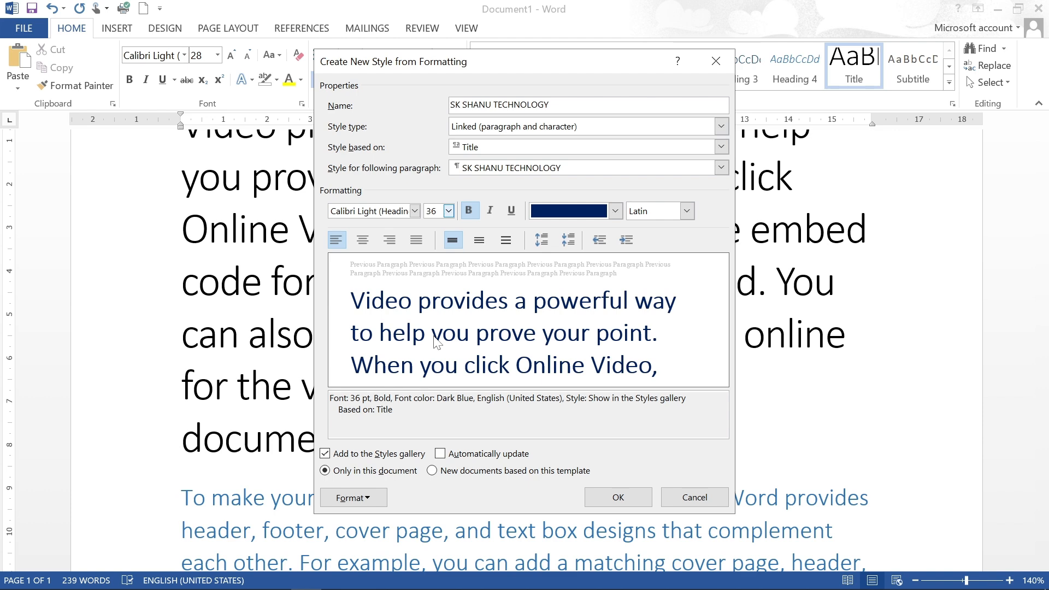
click(414, 211)
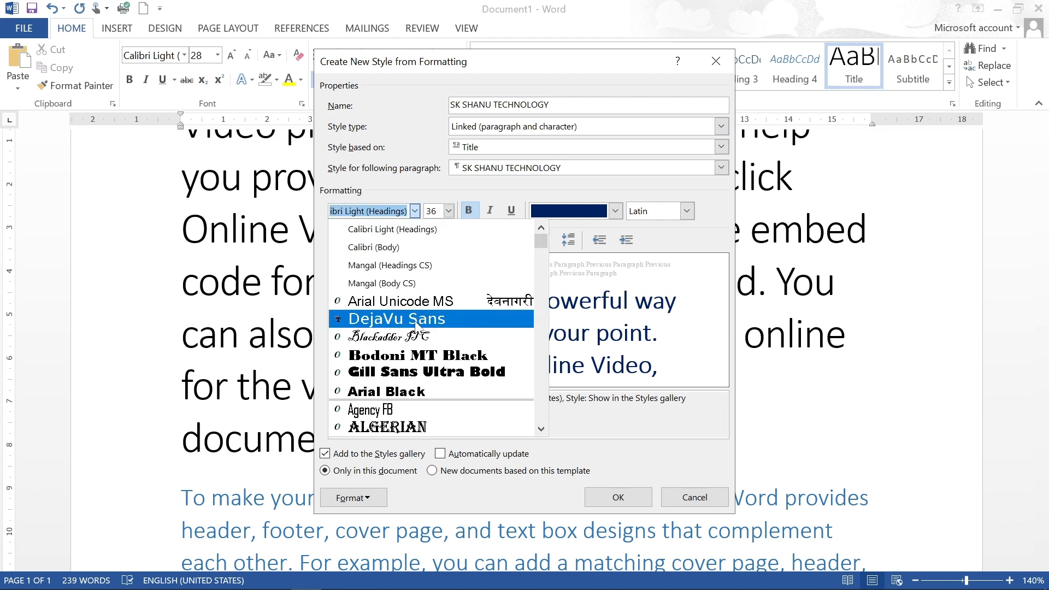
scroll(416, 325, down, 6)
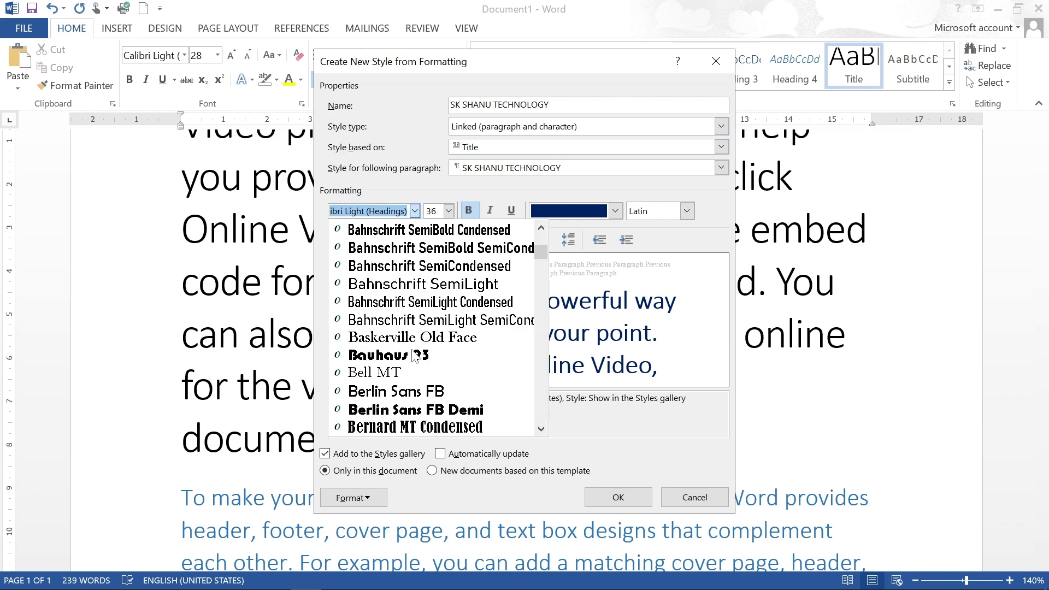
text(Monotype Corsiva)
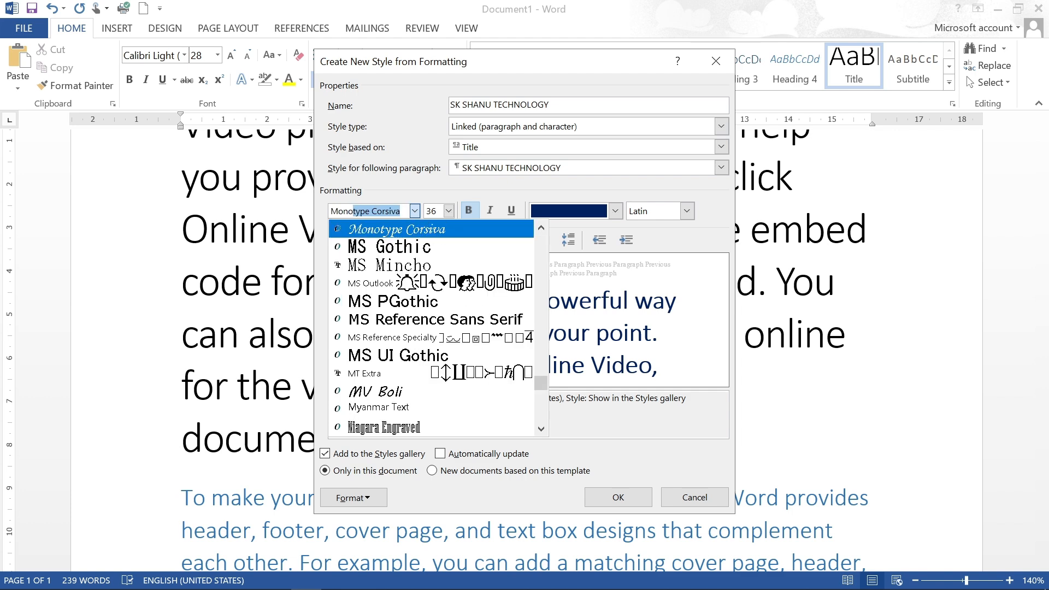
click(376, 233)
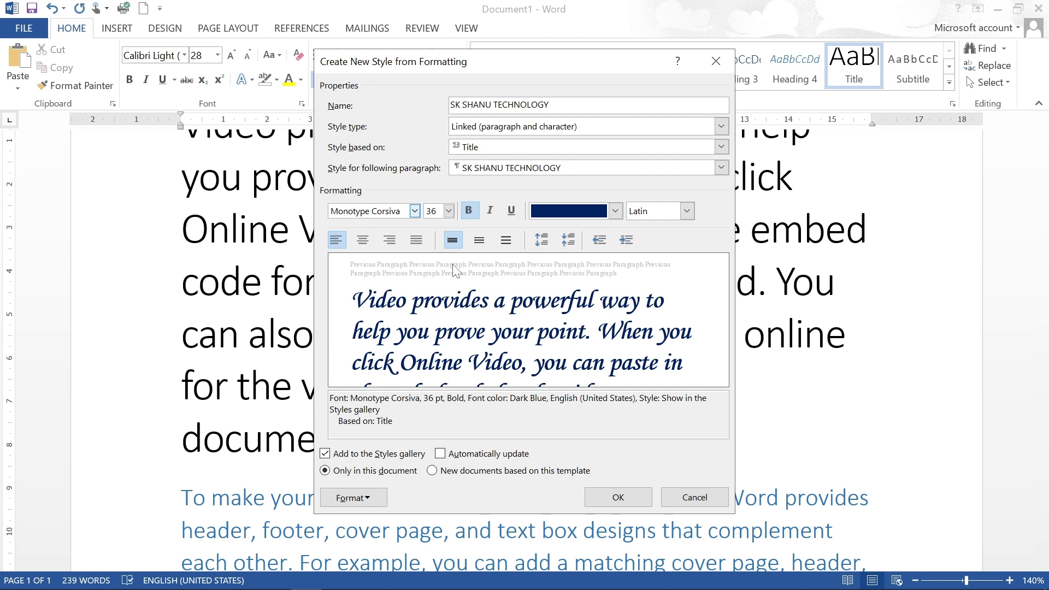
Add a Box border around the paragraph to the new style and create the style
click(374, 496)
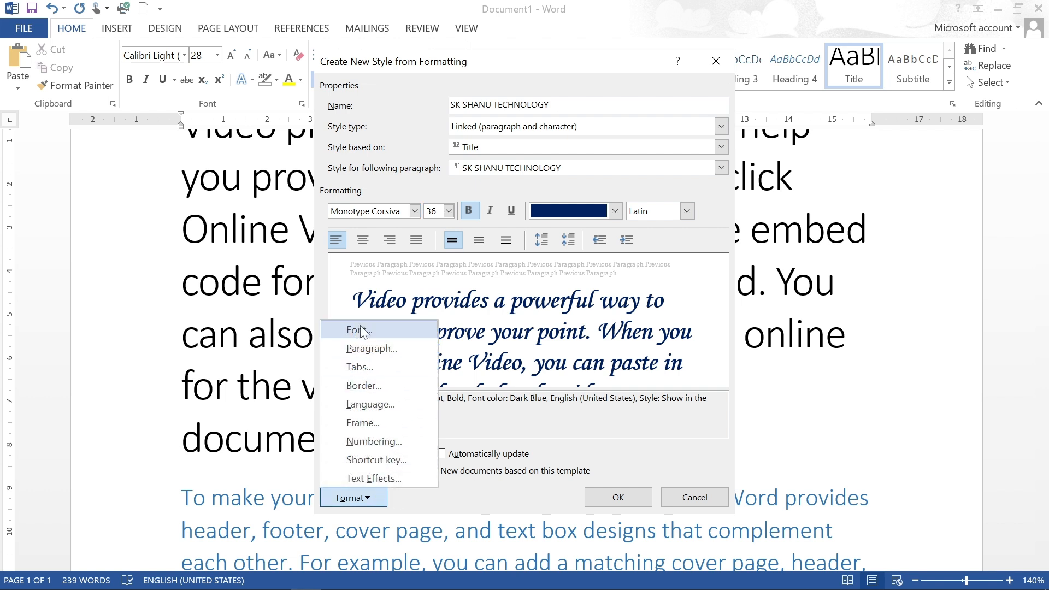
click(366, 387)
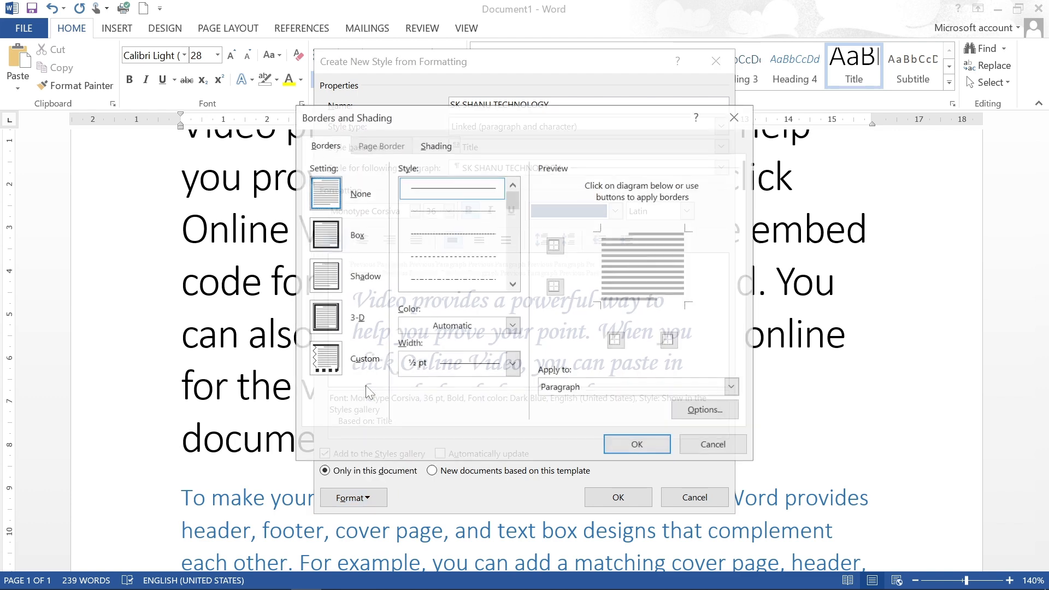
click(327, 244)
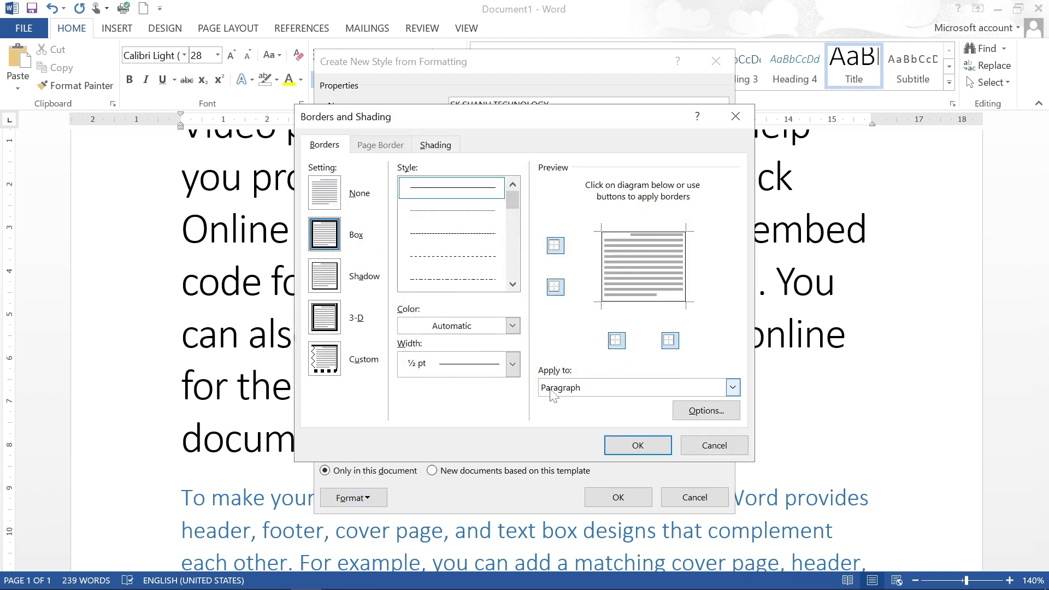
click(636, 444)
click(620, 495)
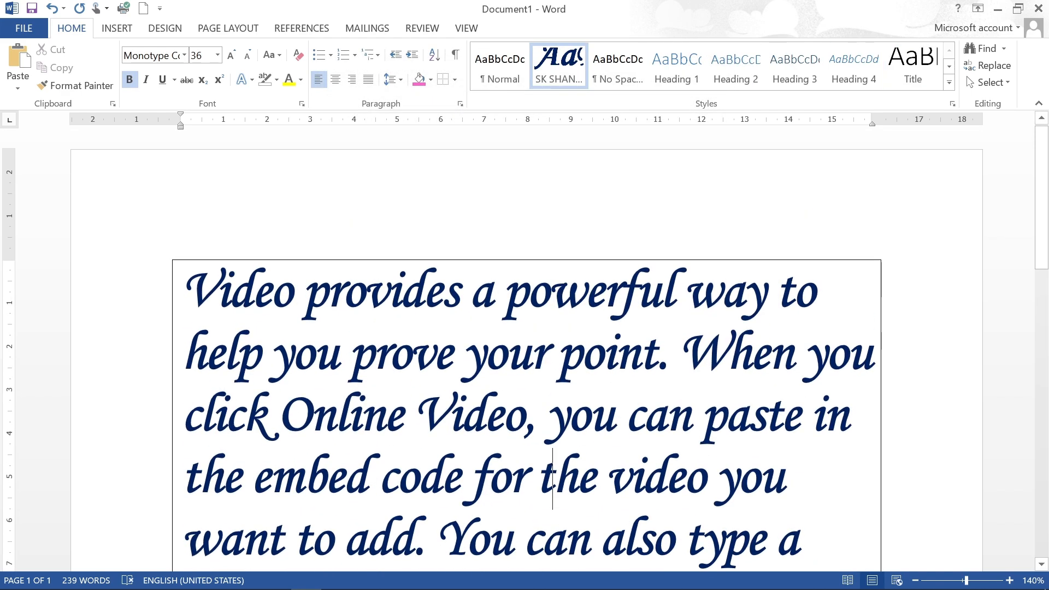
Review the new style in the style gallery, then check which styles the "Themes and styles" and "To make your document" paragraphs use
scroll(524, 349, down, 2)
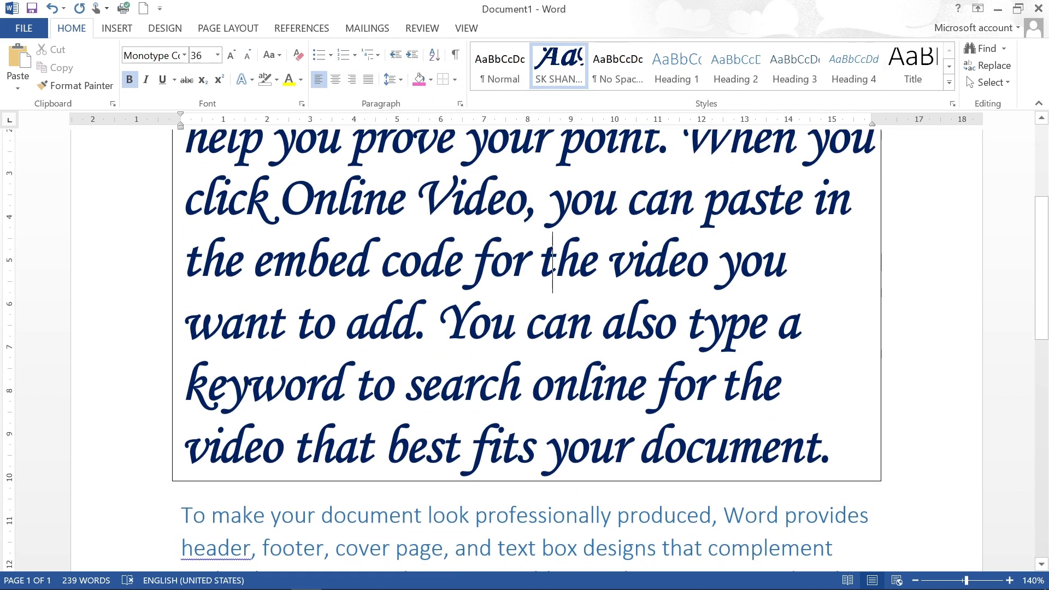
click(948, 83)
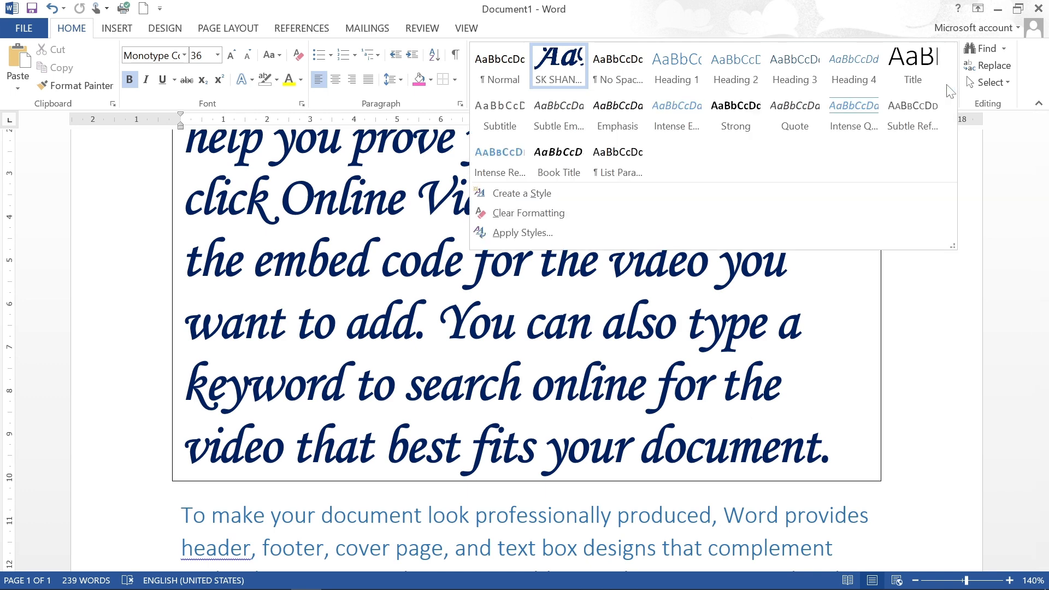
click(575, 87)
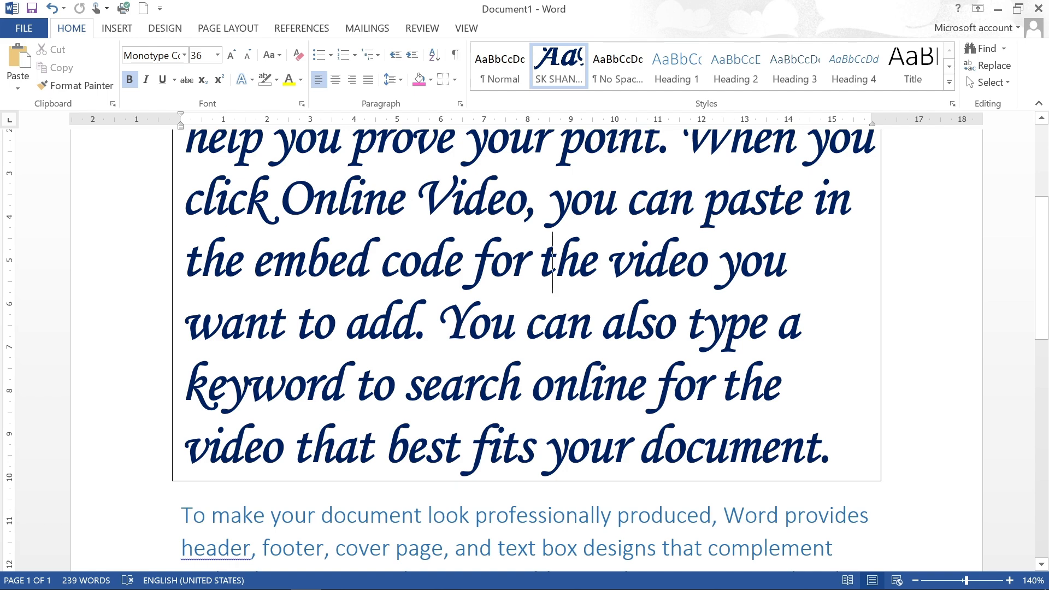
scroll(443, 307, down, 10)
scroll(444, 307, up, 5)
click(444, 300)
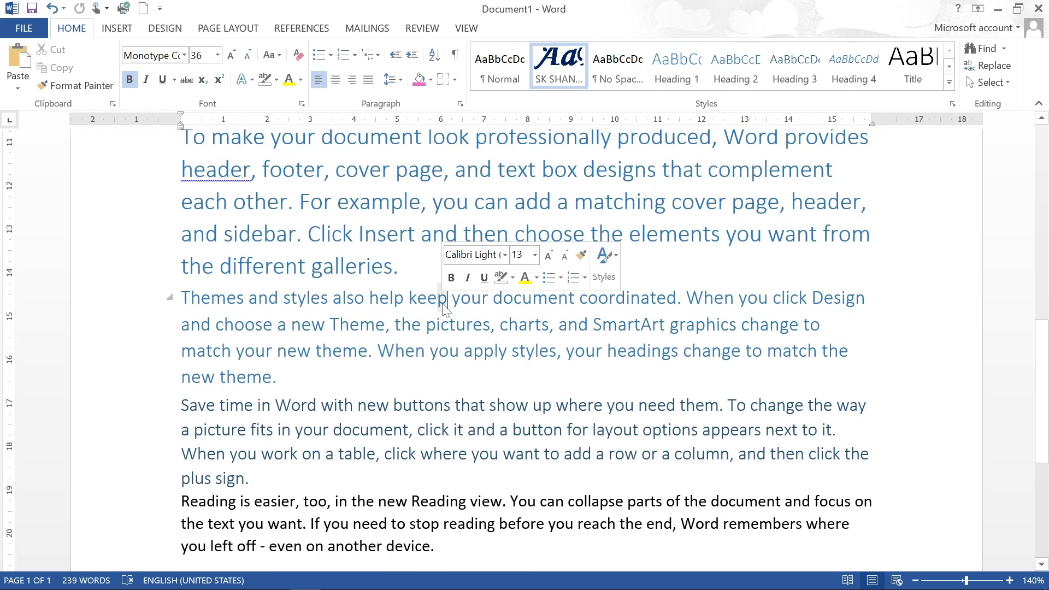
key(Left)
key(Left)
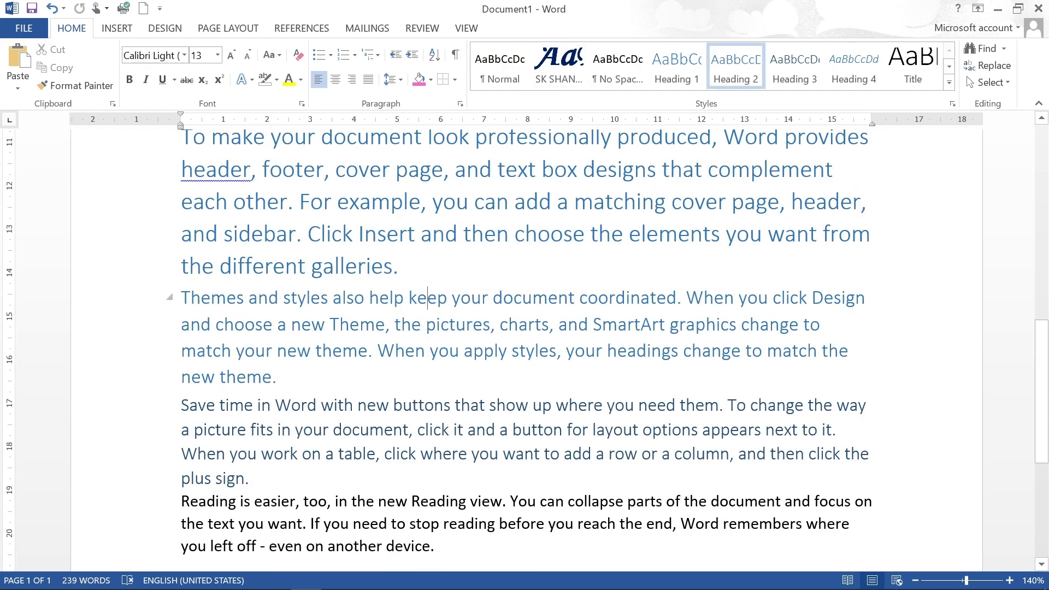
click(444, 202)
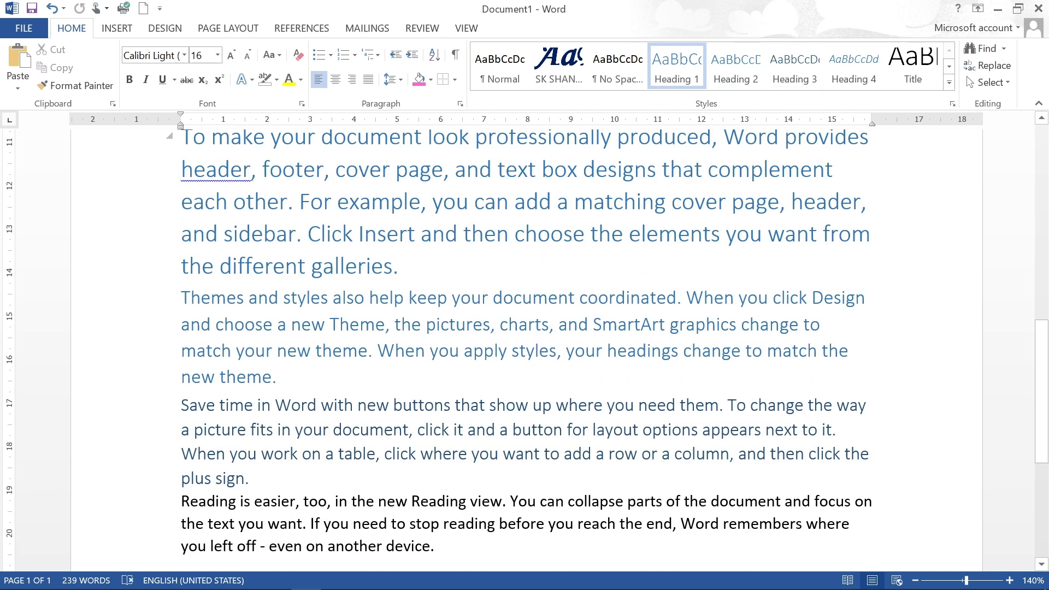
Search the document for "YOU" and look through the highlighted matches and the results list
click(1004, 50)
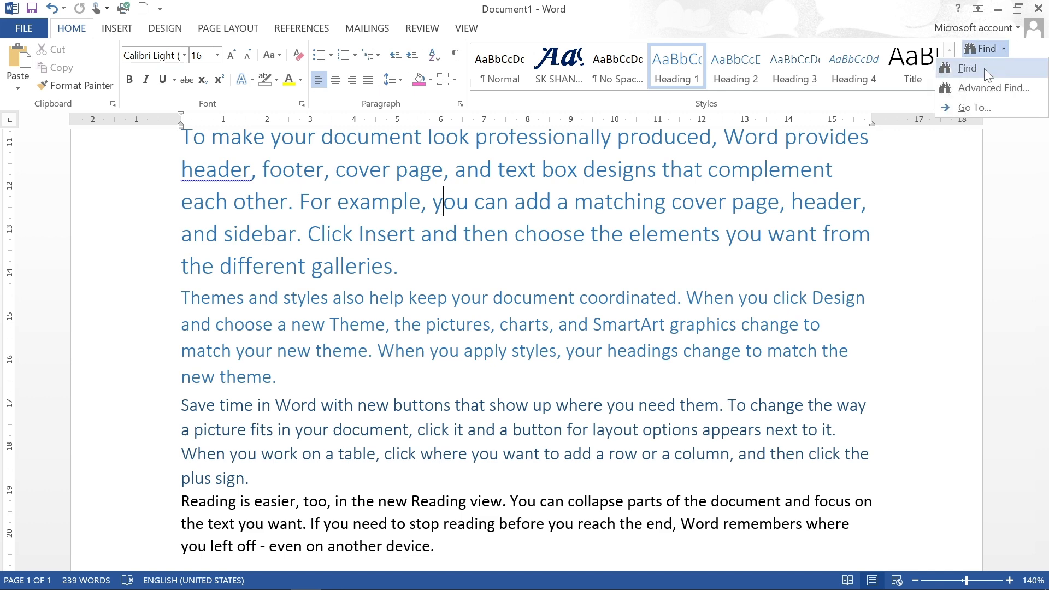
click(984, 68)
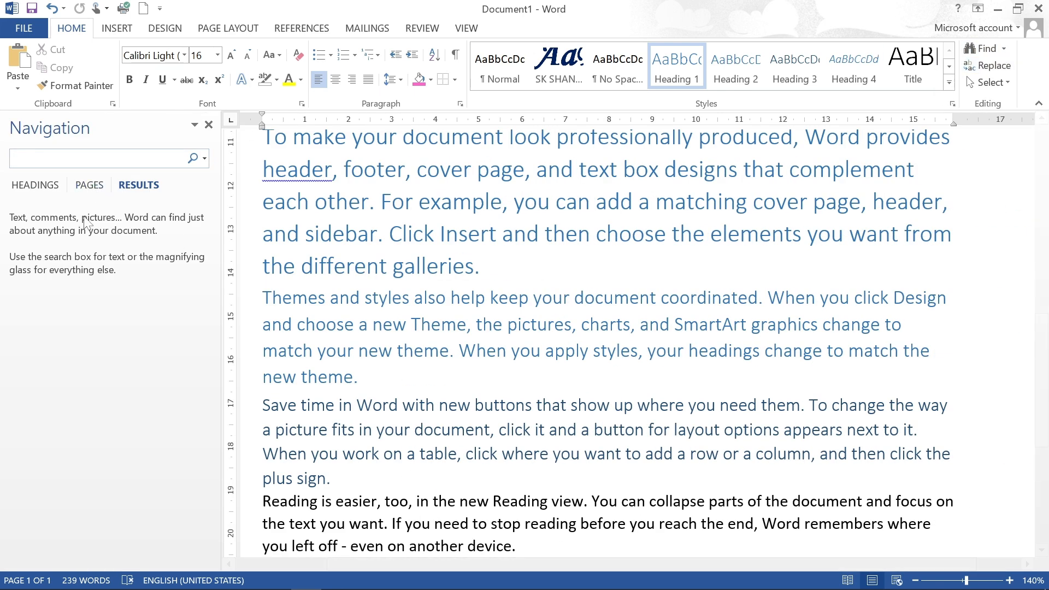
text(YOU)
click(85, 224)
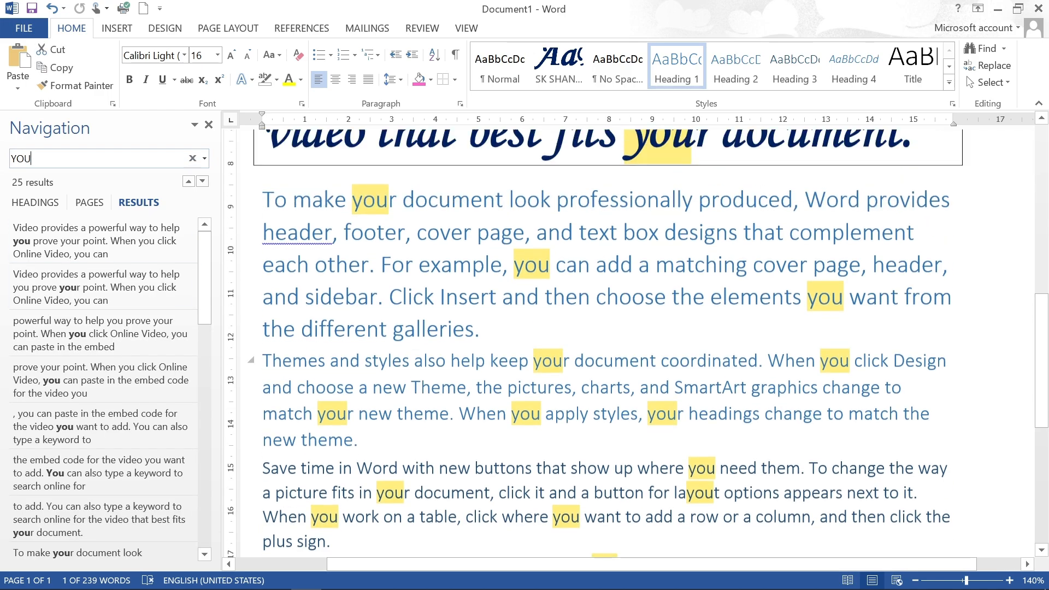
scroll(607, 343, down, 3)
scroll(608, 343, up, 6)
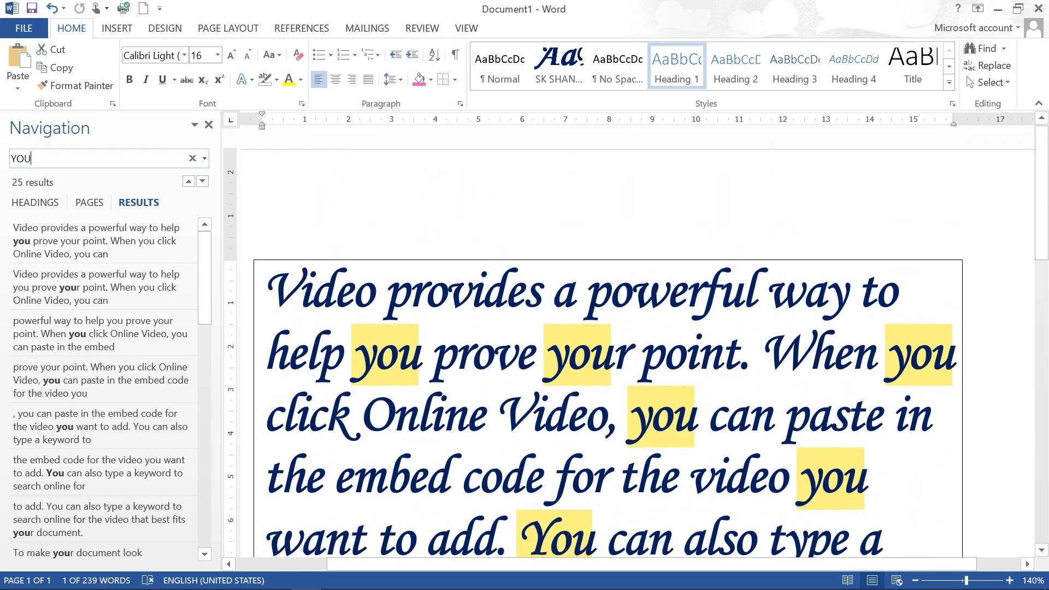
scroll(607, 343, down, 3)
scroll(607, 343, down, 6)
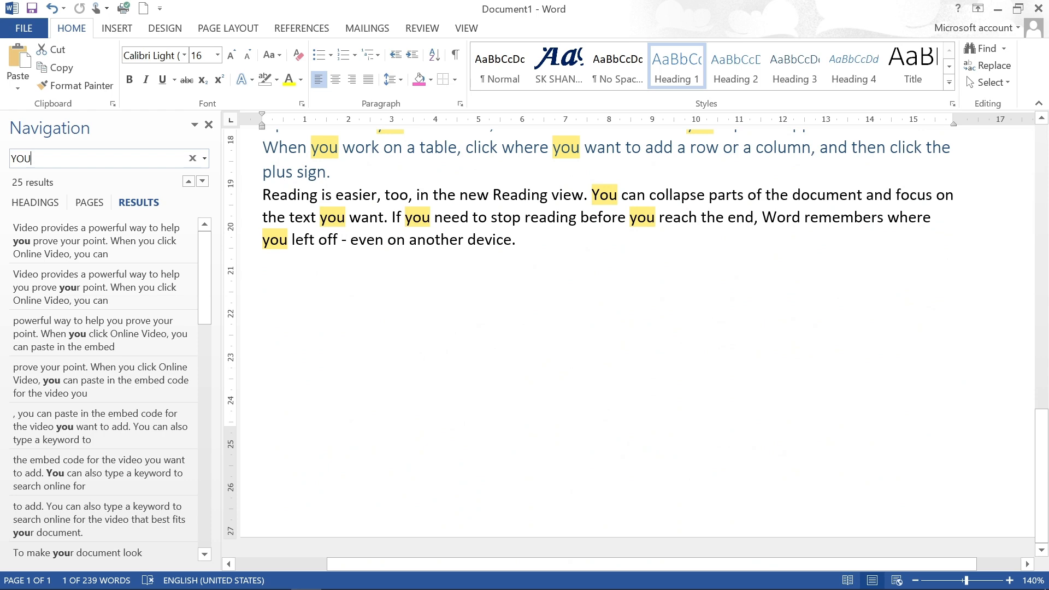
scroll(75, 350, down, 5)
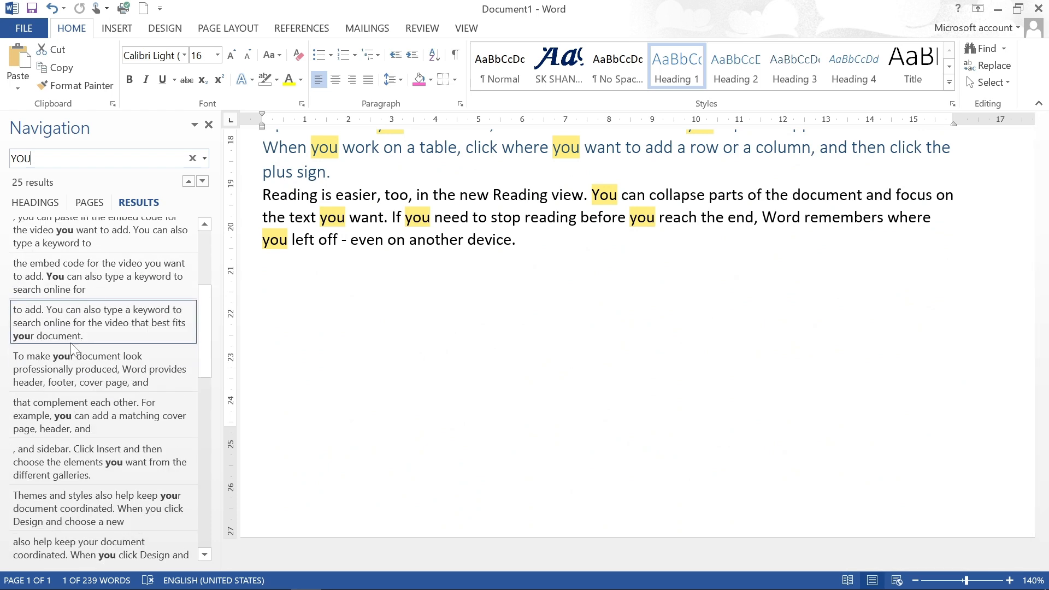
Jump from the search results to matches in the "To make your document", "Themes and styles" and "Save time in Word" paragraphs
click(75, 357)
scroll(82, 419, down, 5)
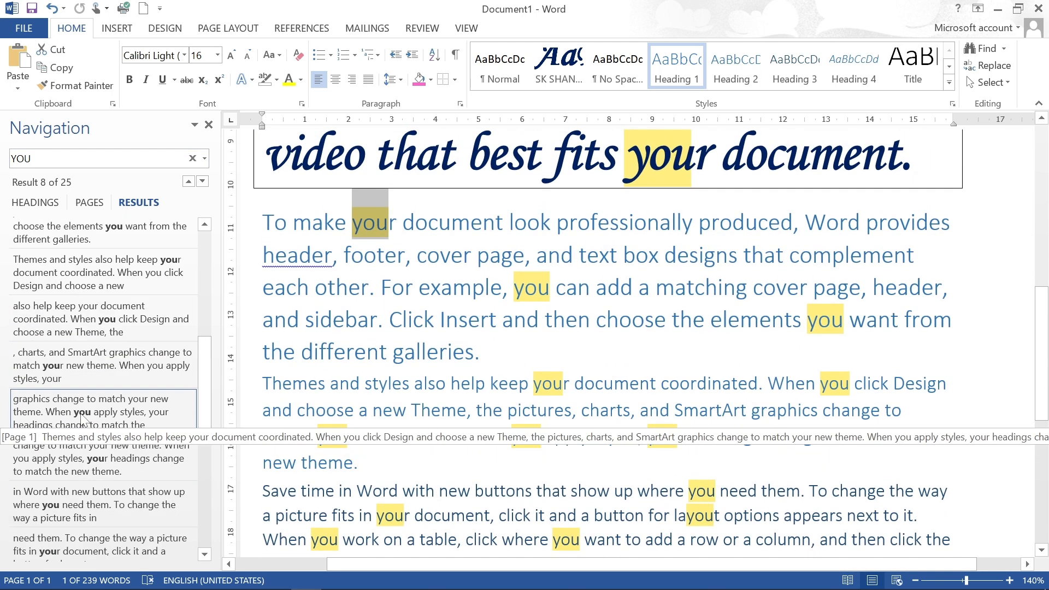
click(82, 419)
scroll(87, 413, down, 5)
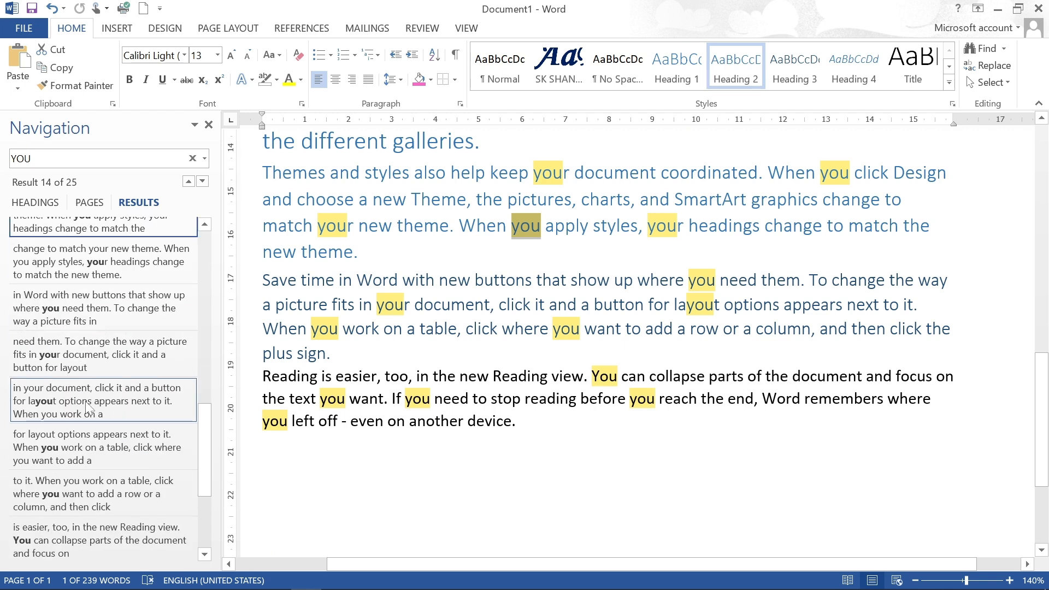
click(88, 410)
click(82, 354)
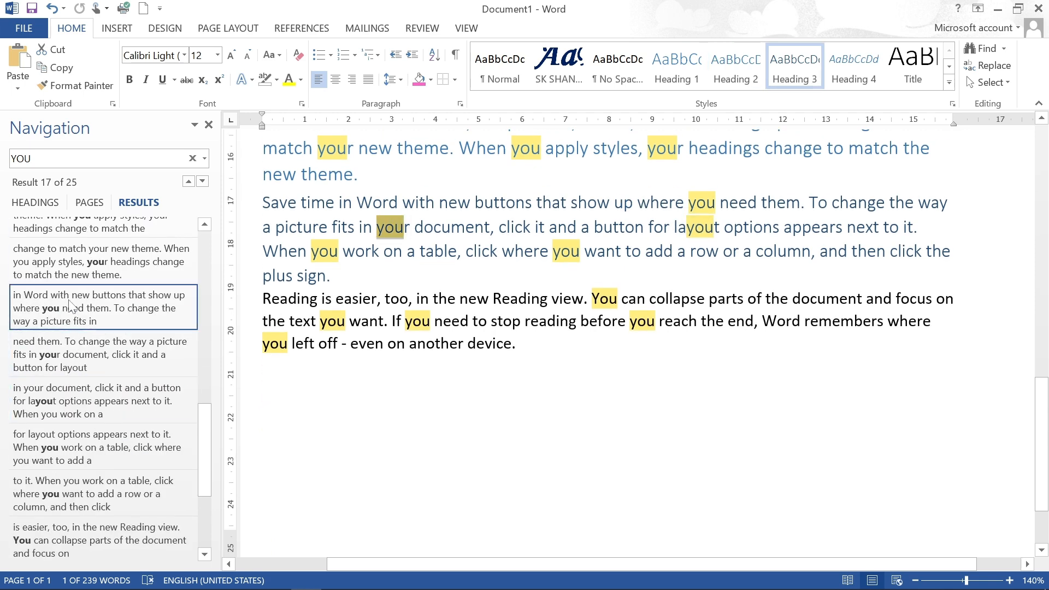
Jump back through the search results to earlier "you" matches, ending at "To make your document", and close the search results
scroll(69, 305, up, 3)
click(54, 338)
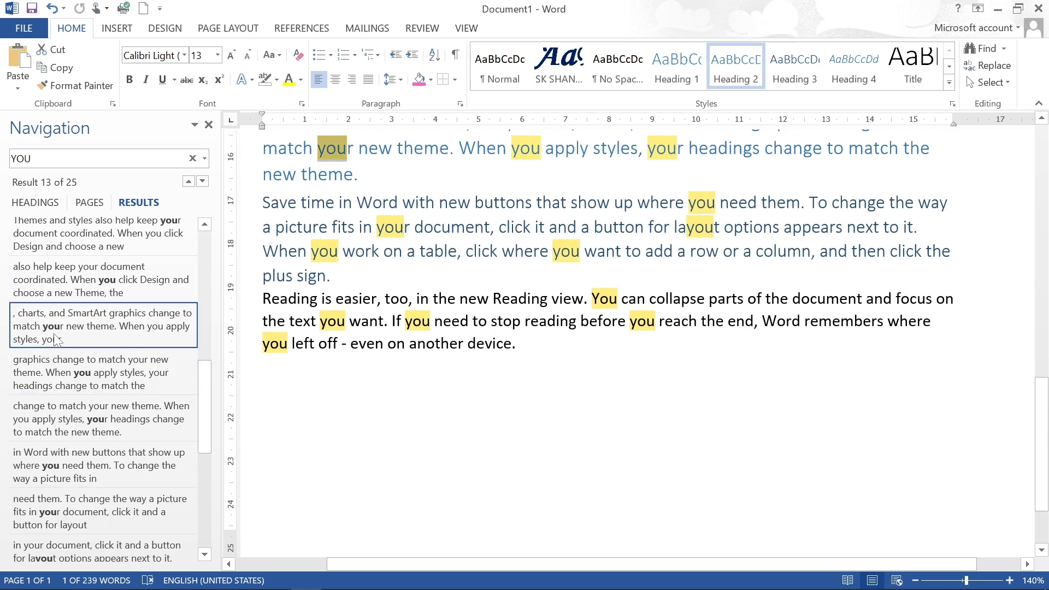
scroll(54, 339, up, 3)
click(55, 339)
click(112, 276)
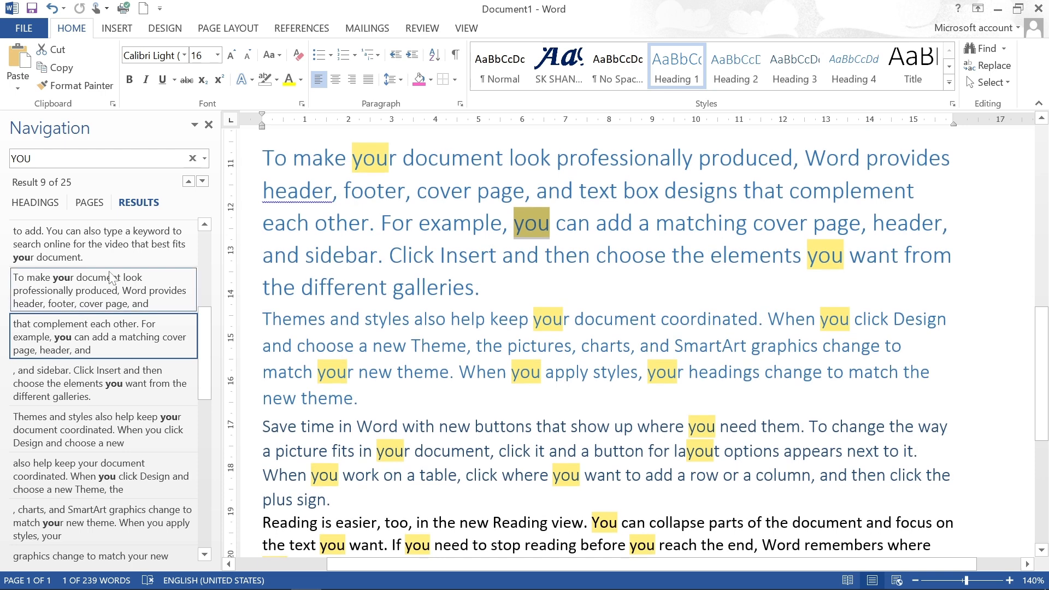
click(209, 125)
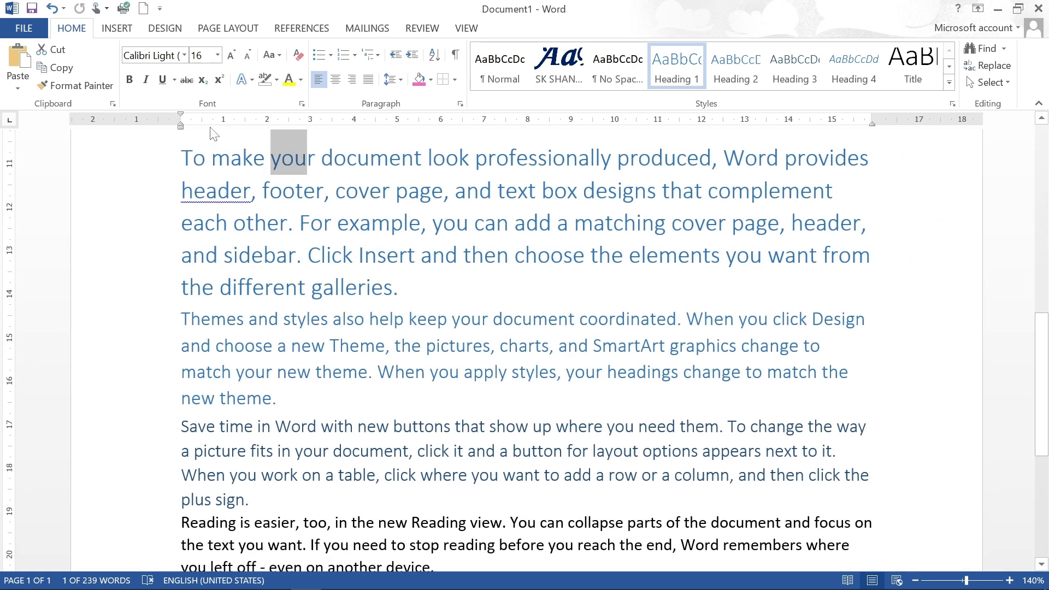
Search the document for "THE" and close the search results
key(ctrl+f)
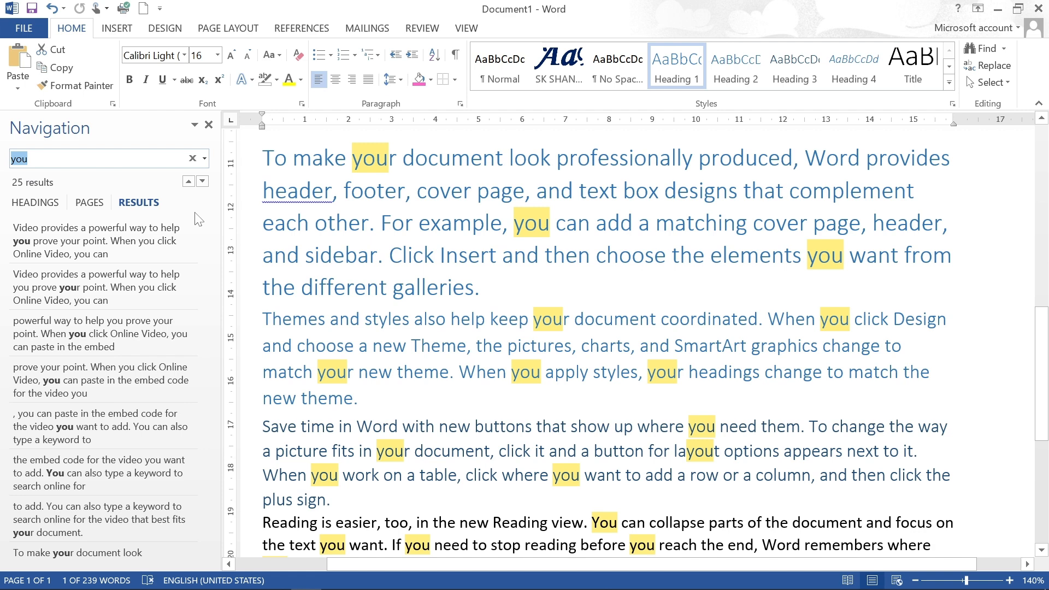
text(THE)
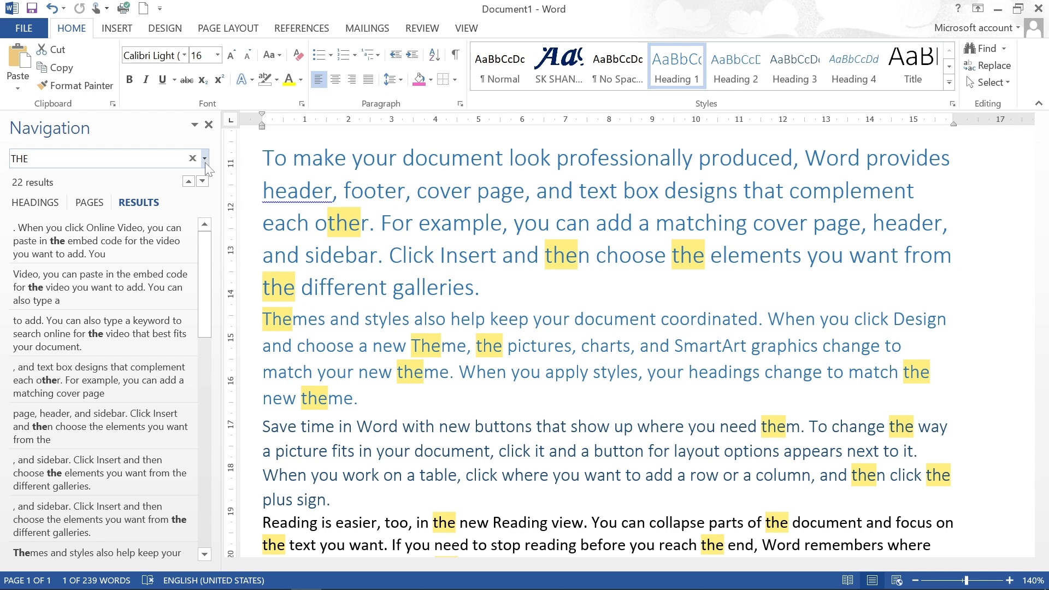
click(208, 125)
click(208, 125)
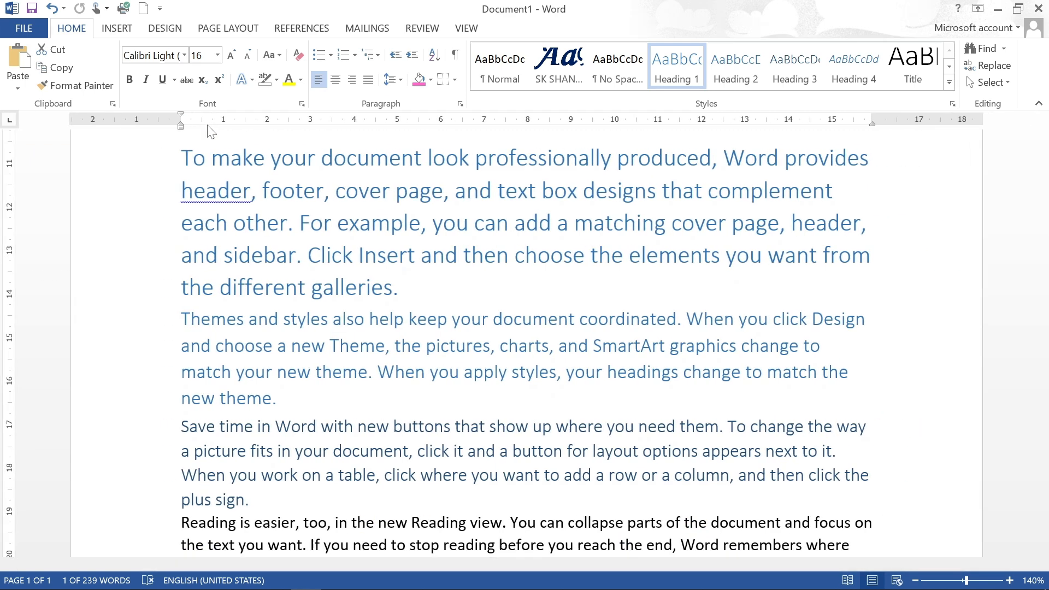
Replace "you" with "ME" one match at a time for four matches, starting at "To make your document"
click(988, 66)
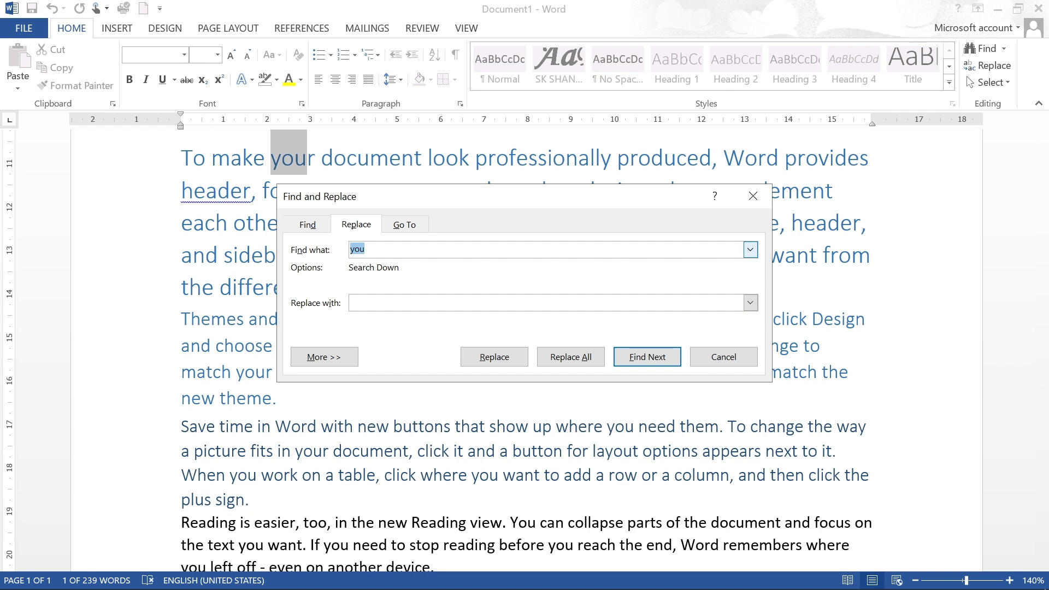
click(404, 304)
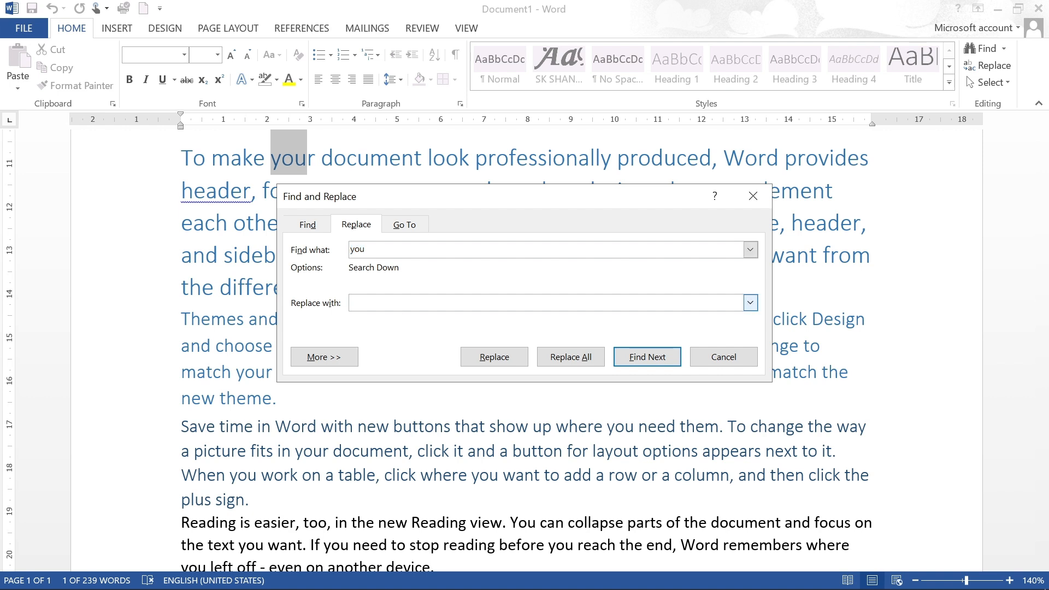
text(ME)
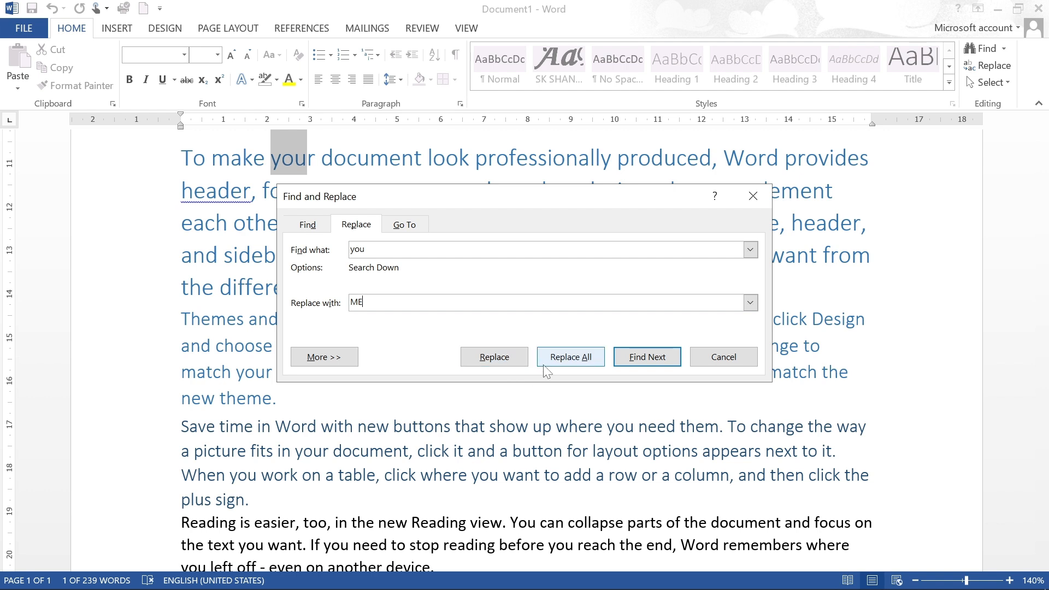
click(503, 363)
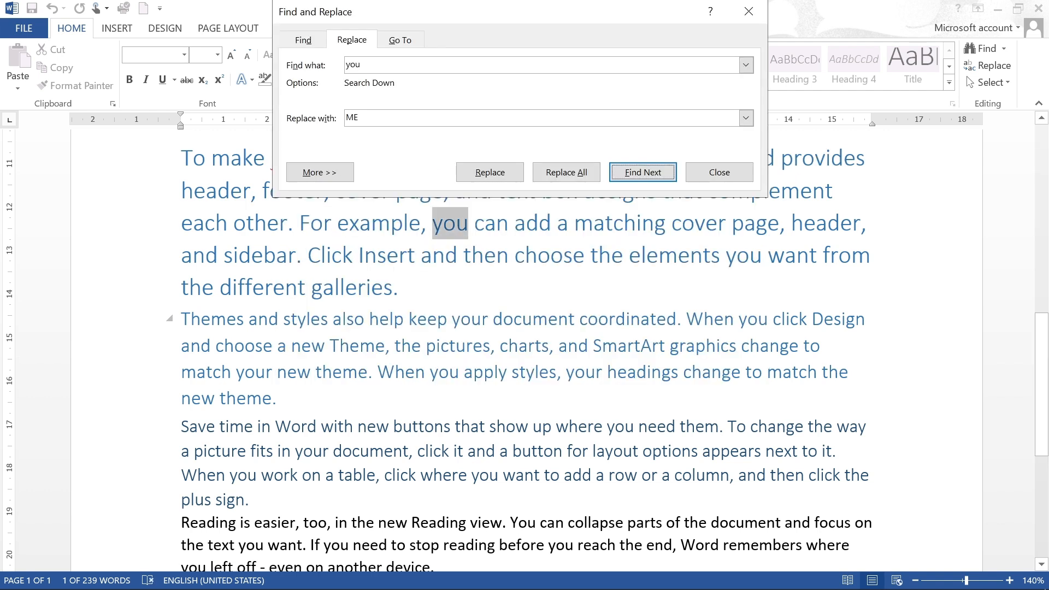
click(500, 174)
click(500, 175)
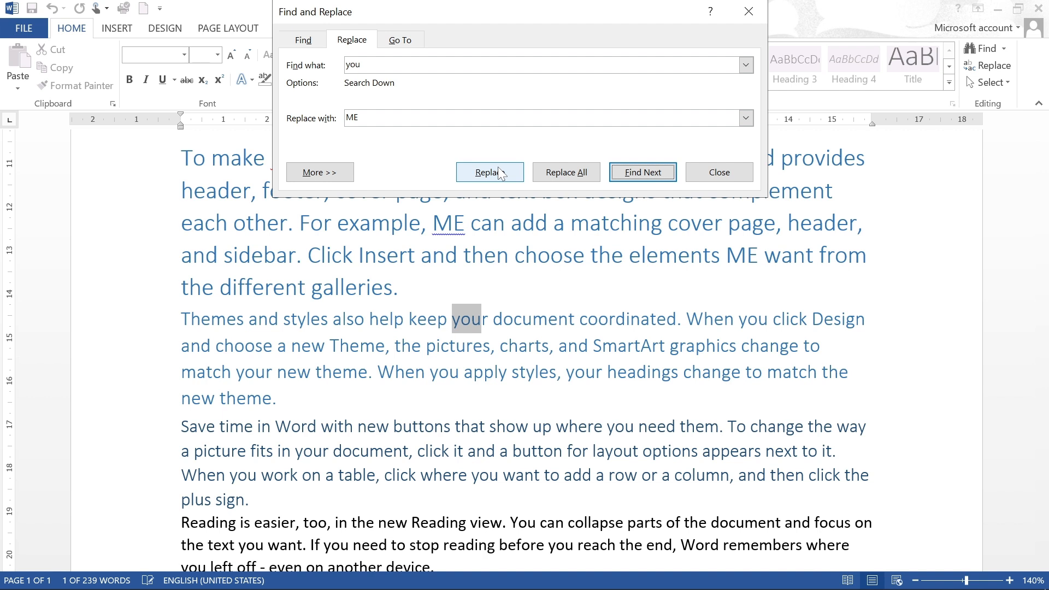
click(500, 175)
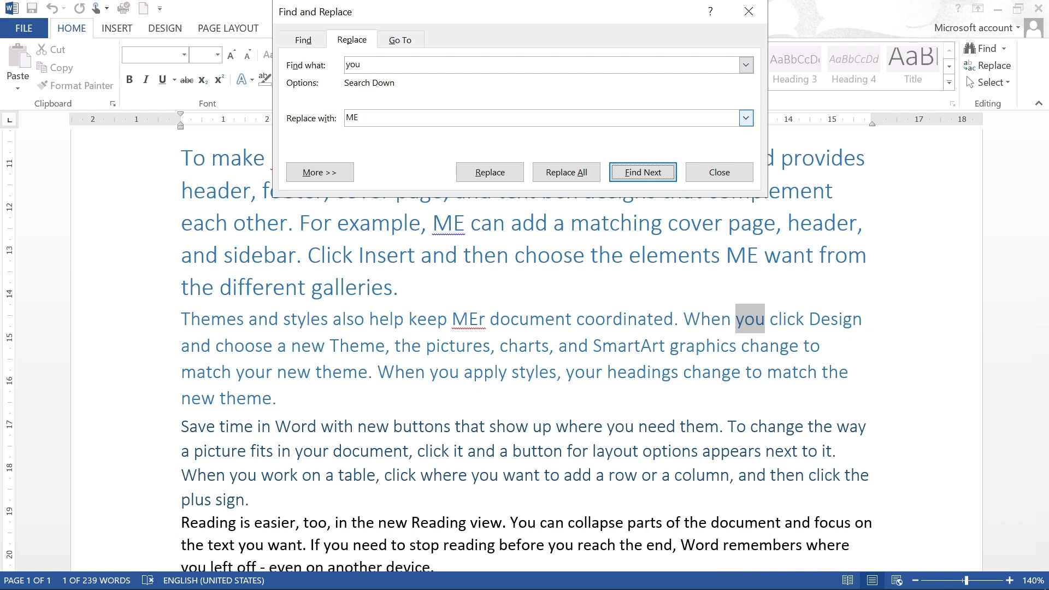
Replace all remaining occurrences of "you" with "TUM" throughout the document and look over the replaced text
click(362, 118)
key(BackSpace)
key(BackSpace)
text(TUM)
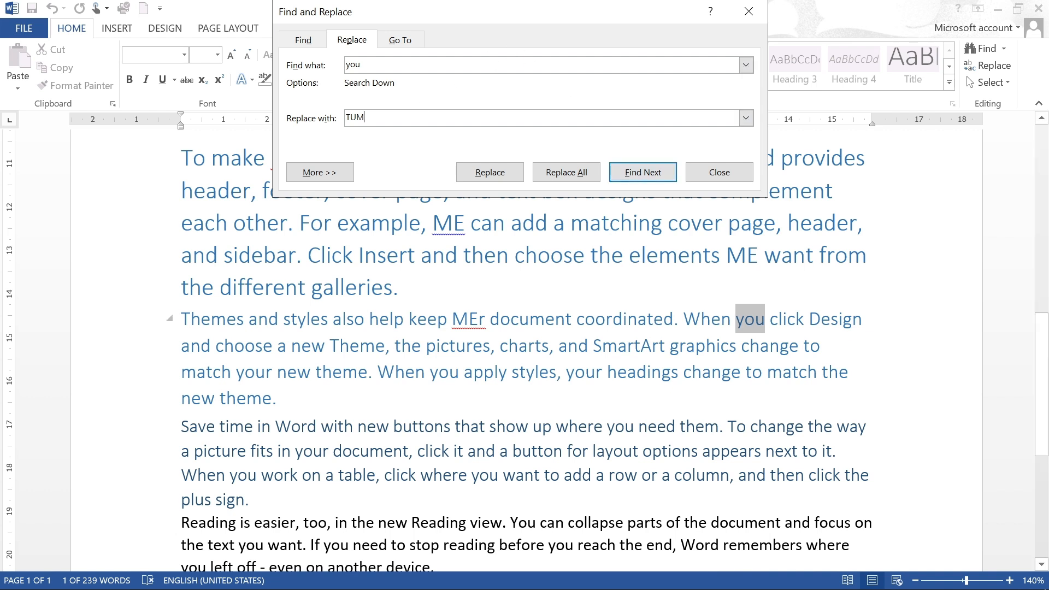
click(567, 172)
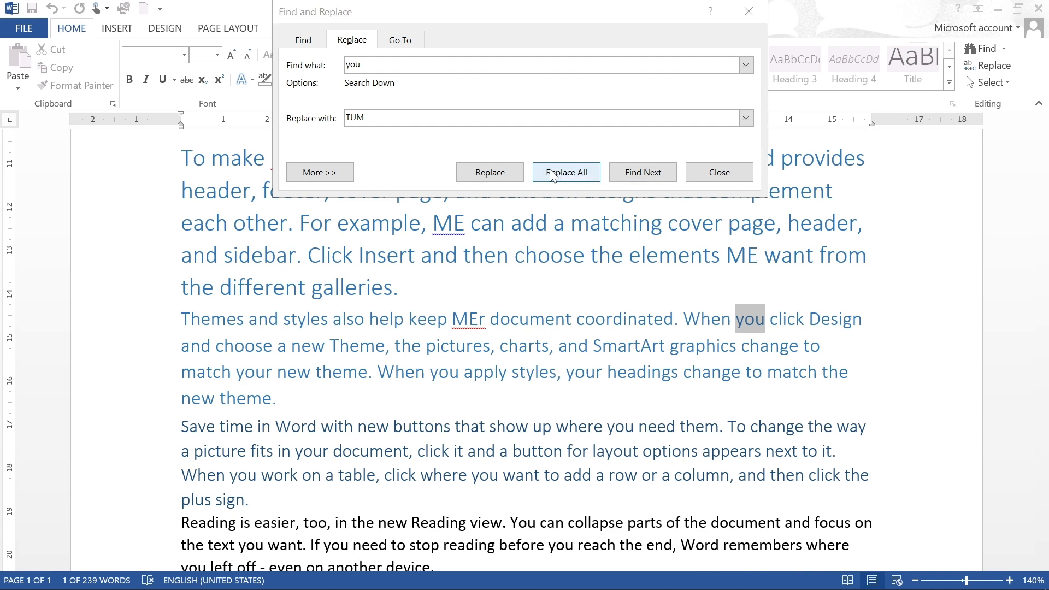
click(541, 353)
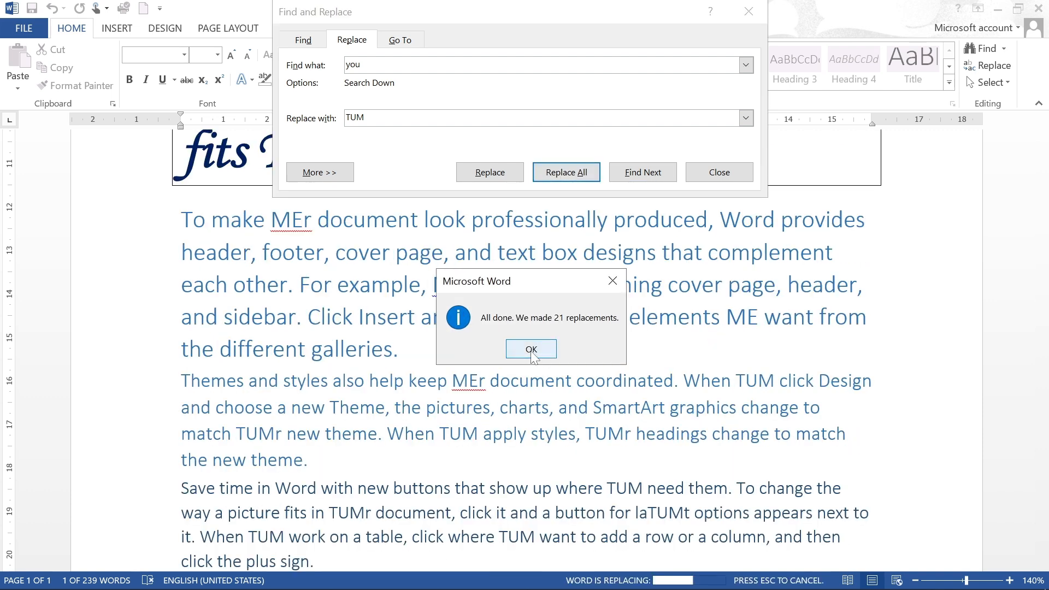
click(532, 352)
click(717, 173)
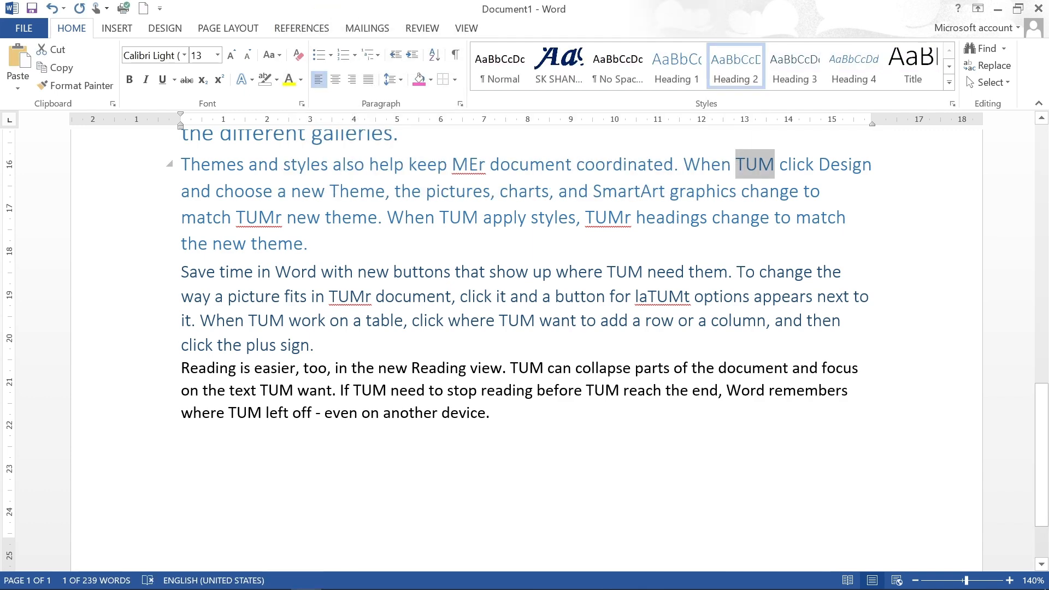
scroll(524, 349, up, 7)
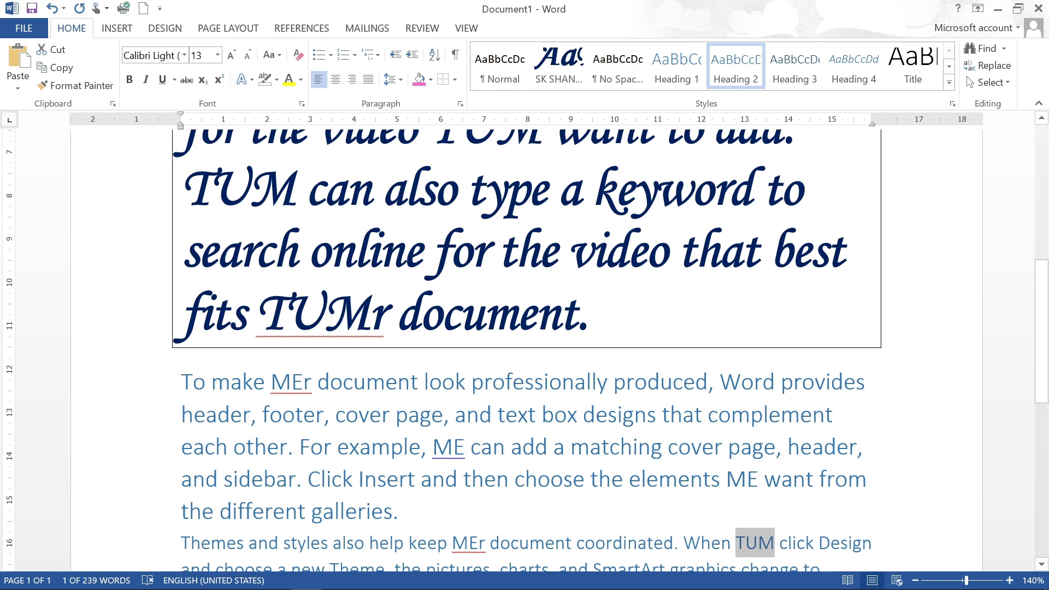
scroll(524, 349, down, 5)
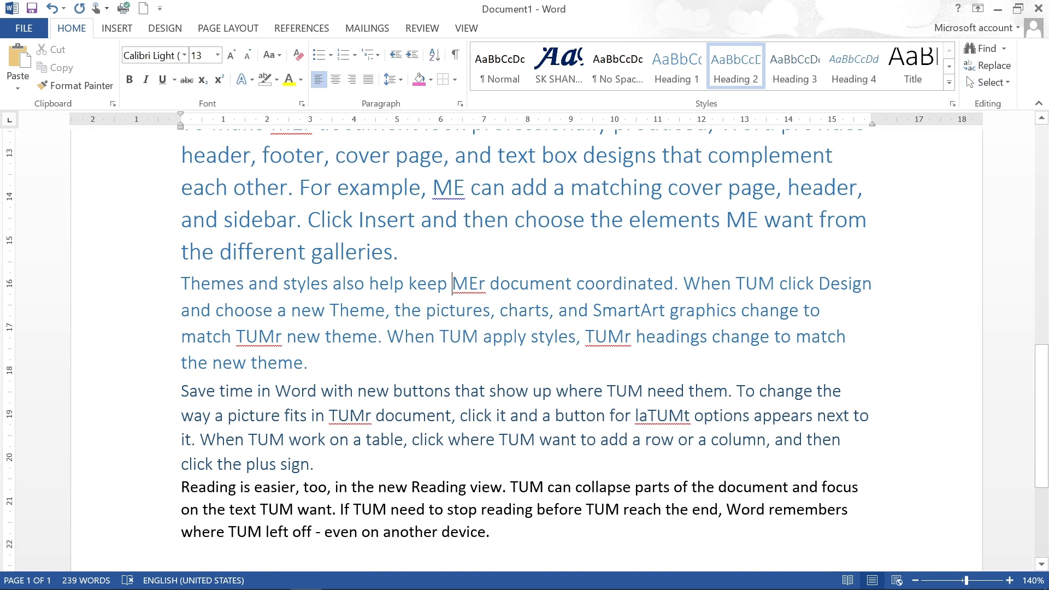
scroll(525, 339, down, 2)
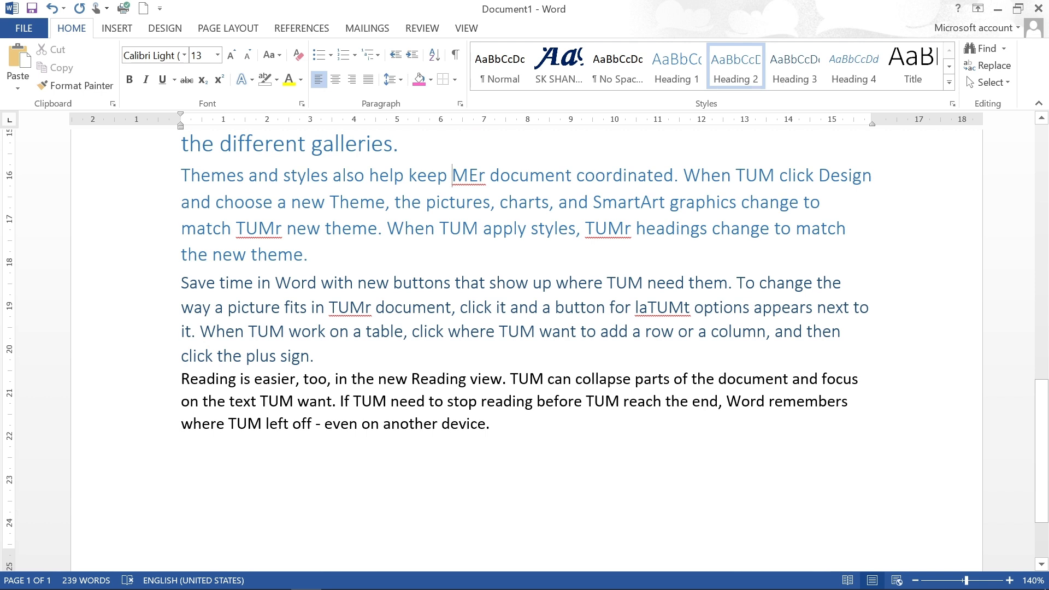
Open and close the Find search, then bring up Find and Replace and close it without replacing anything
click(986, 48)
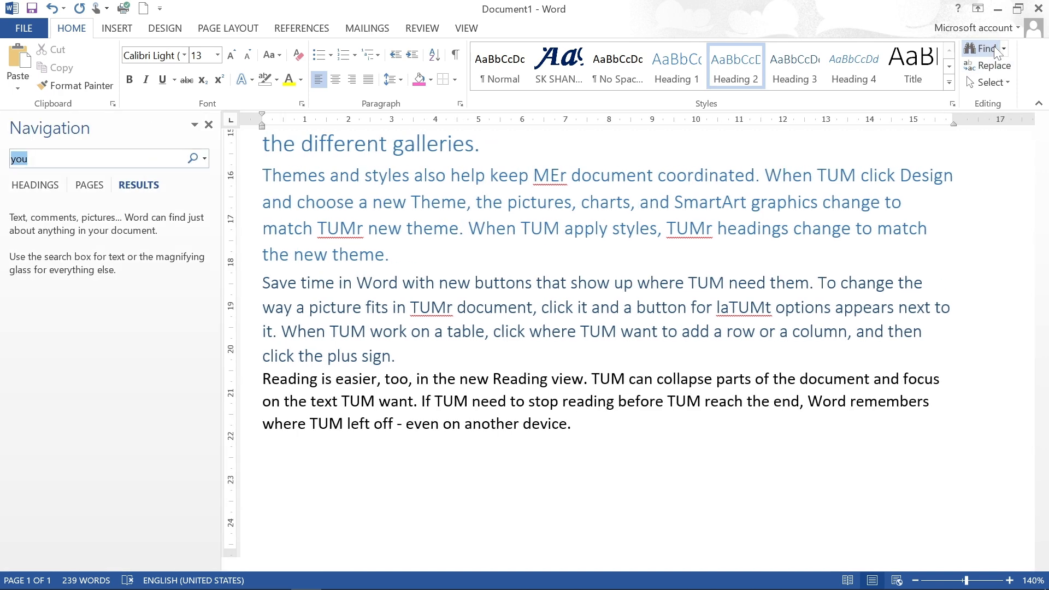
click(208, 125)
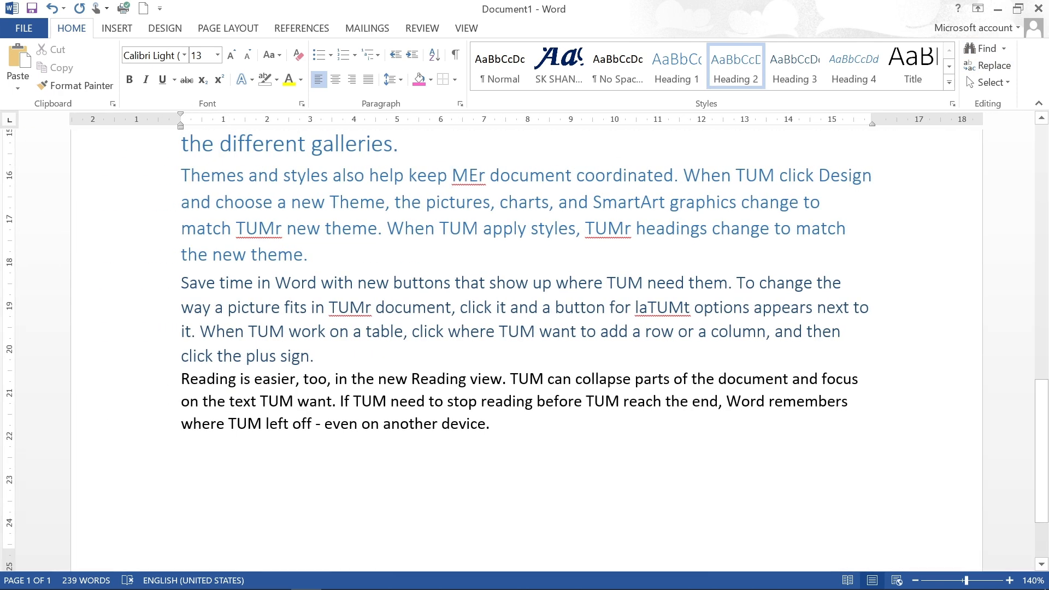
text(h)
key(ctrl+h)
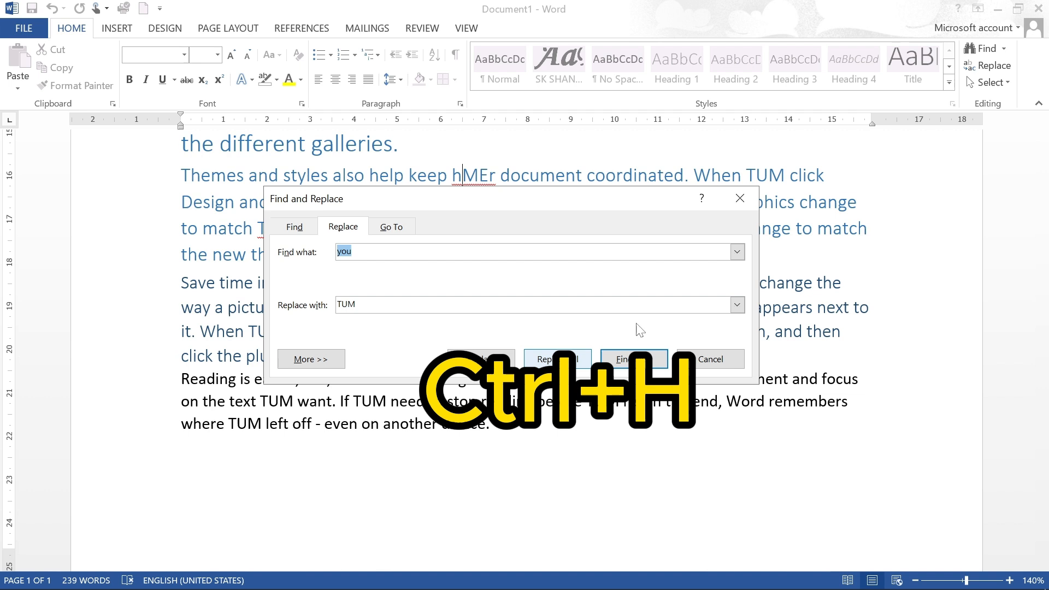
click(740, 192)
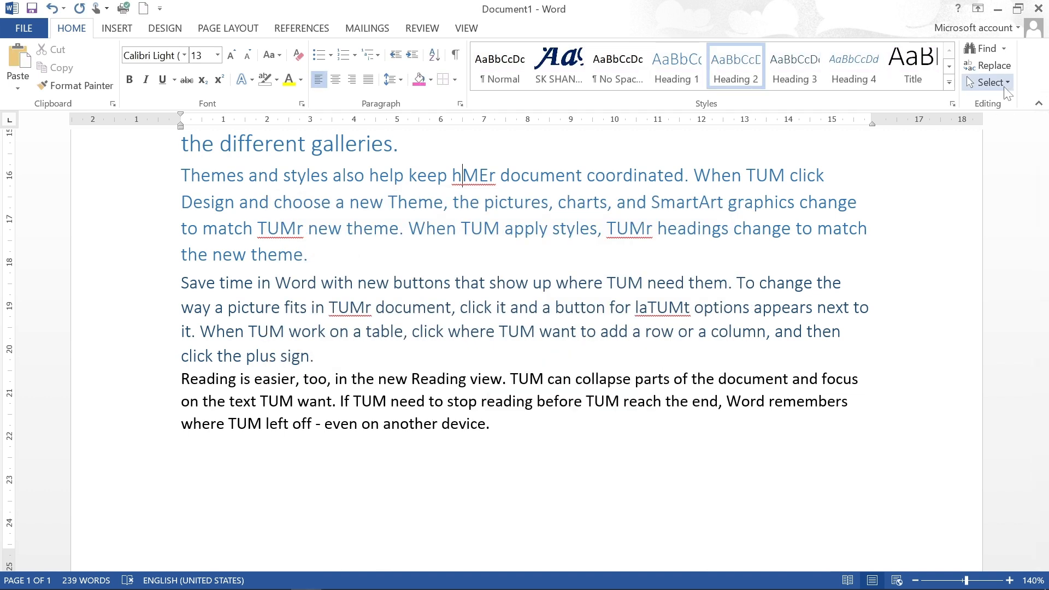
Select all of the document's content, then try Select Objects around the area of the last paragraph
click(1004, 86)
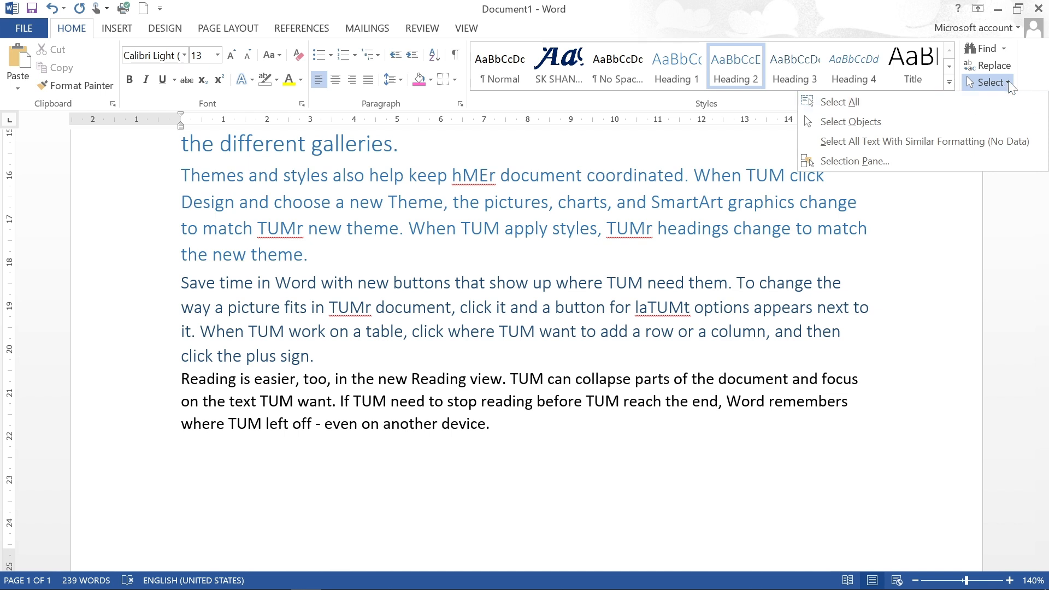
click(834, 103)
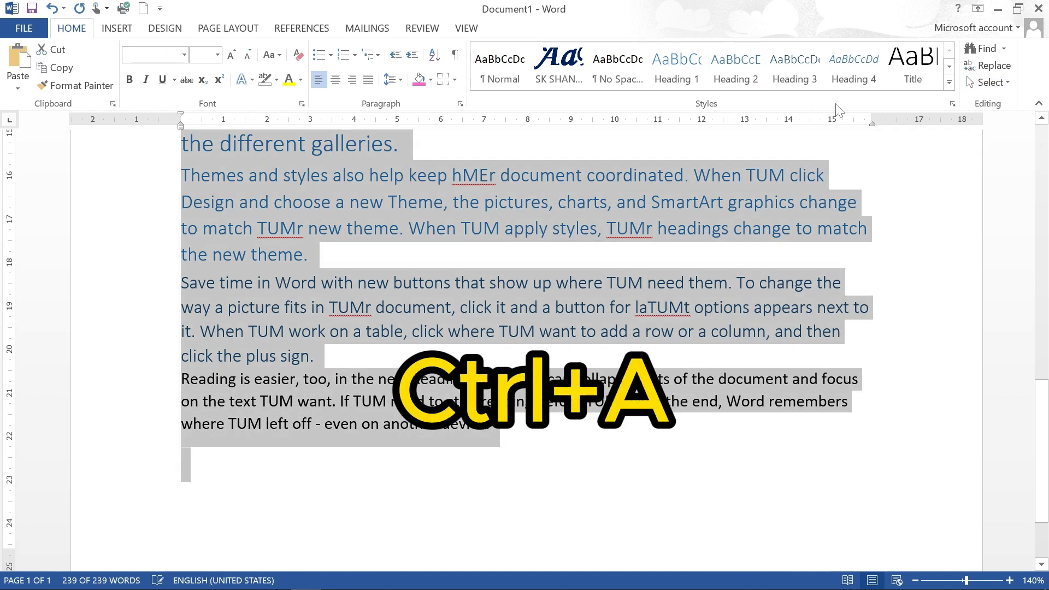
click(991, 84)
click(903, 121)
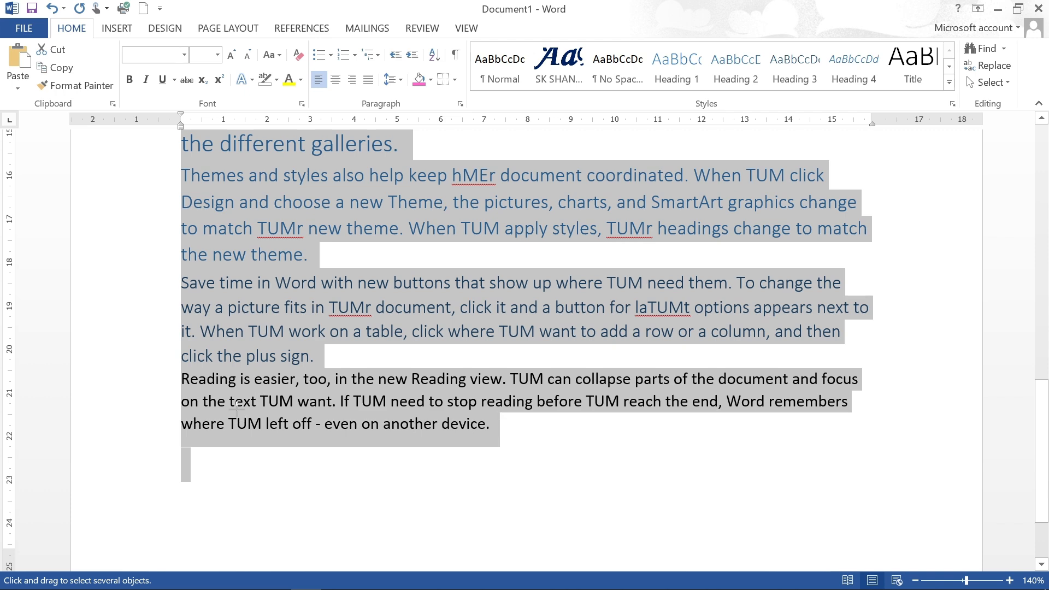
drag(236, 408, 573, 512)
Display the list of selectable objects in the document and close it
click(1006, 83)
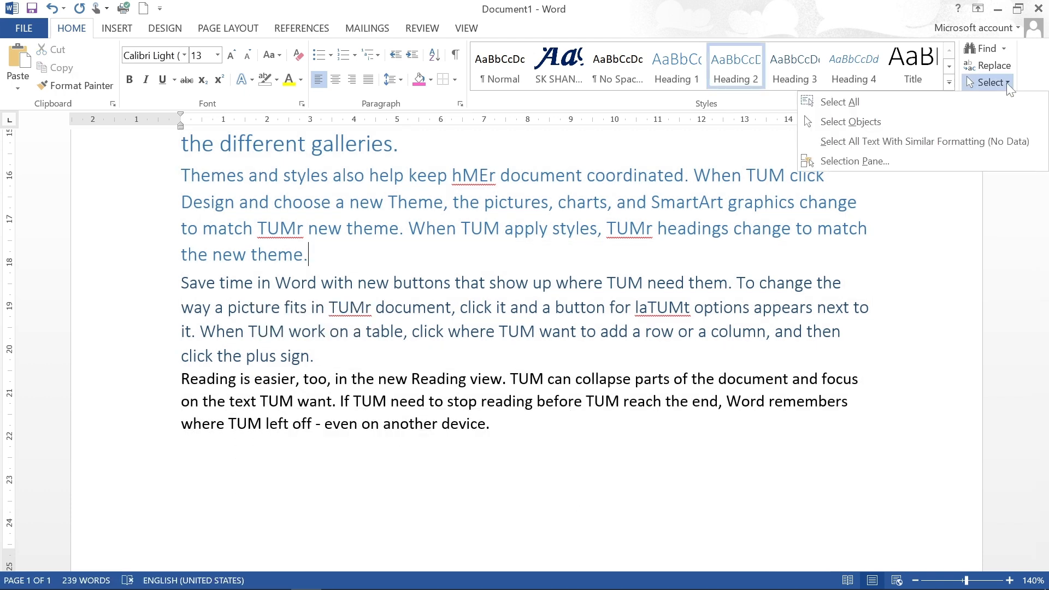
click(842, 163)
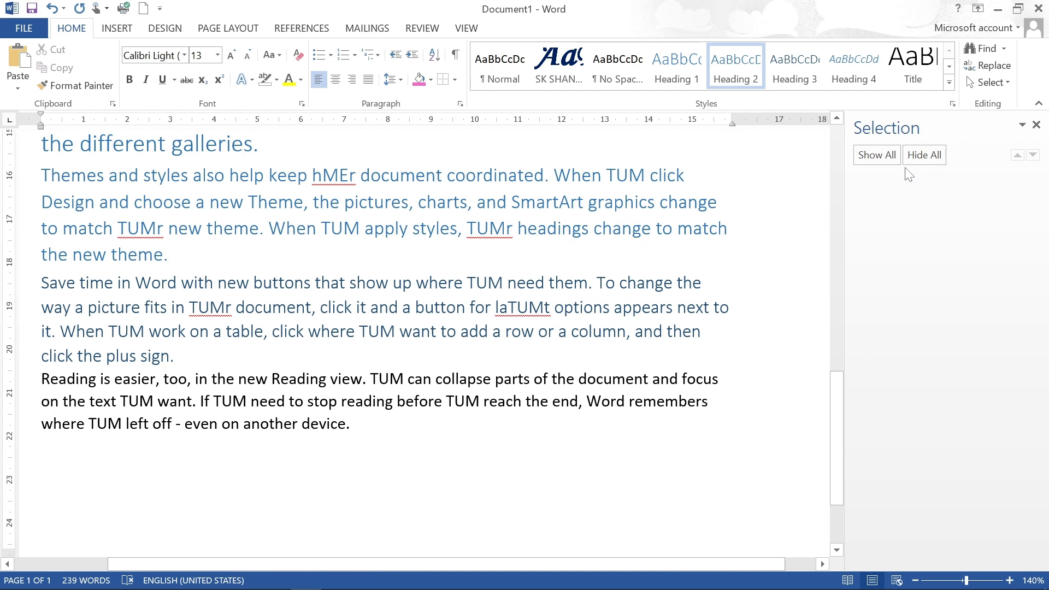
click(1036, 125)
Draw a smiley face shape about 1.63 cm high and 2.39 cm wide over the "Save time in Word" paragraph
click(129, 33)
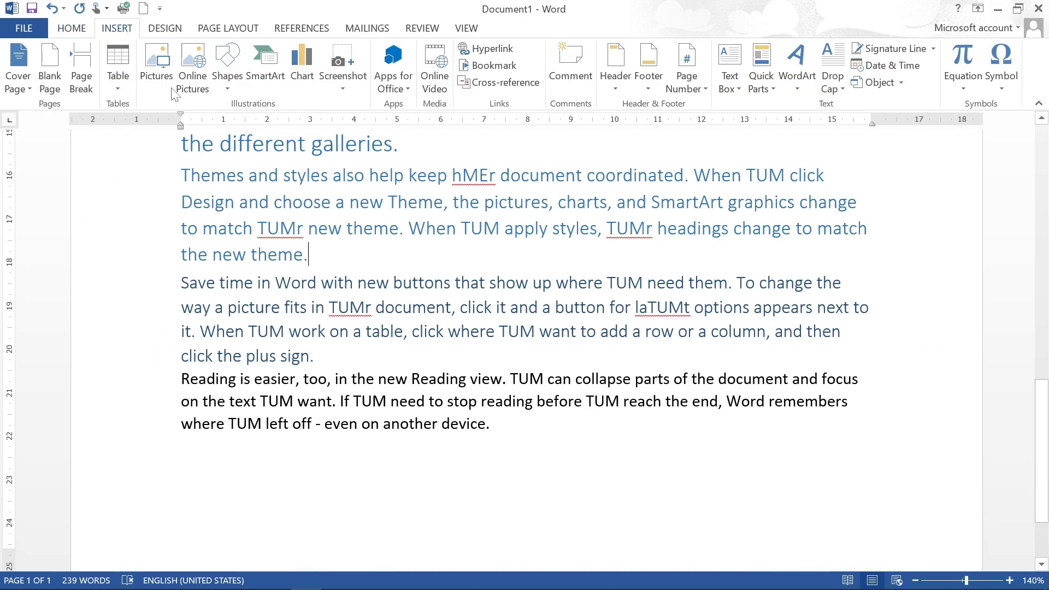
click(229, 87)
click(302, 275)
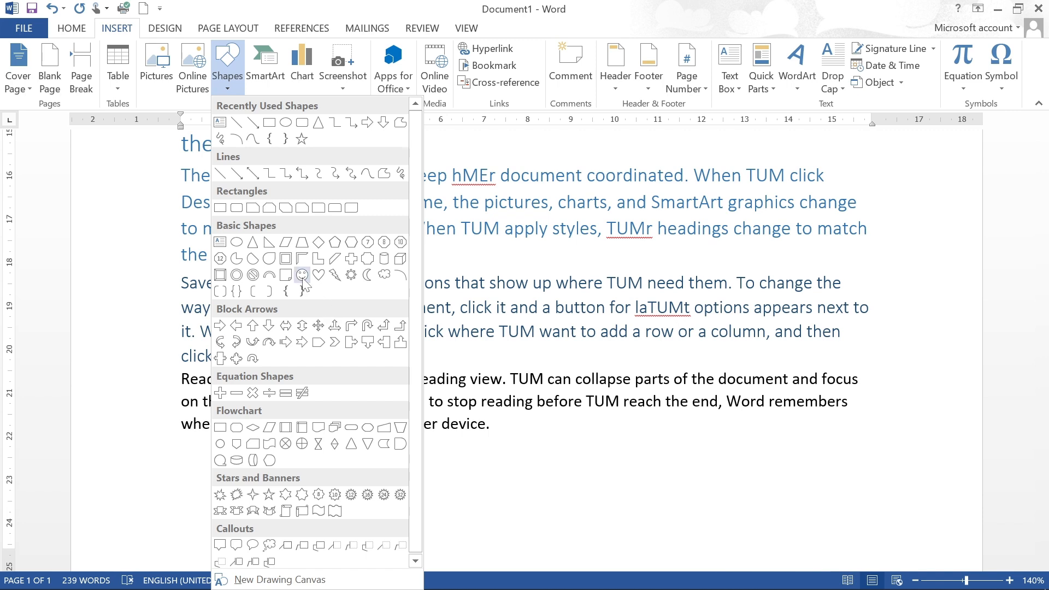
drag(431, 255, 536, 328)
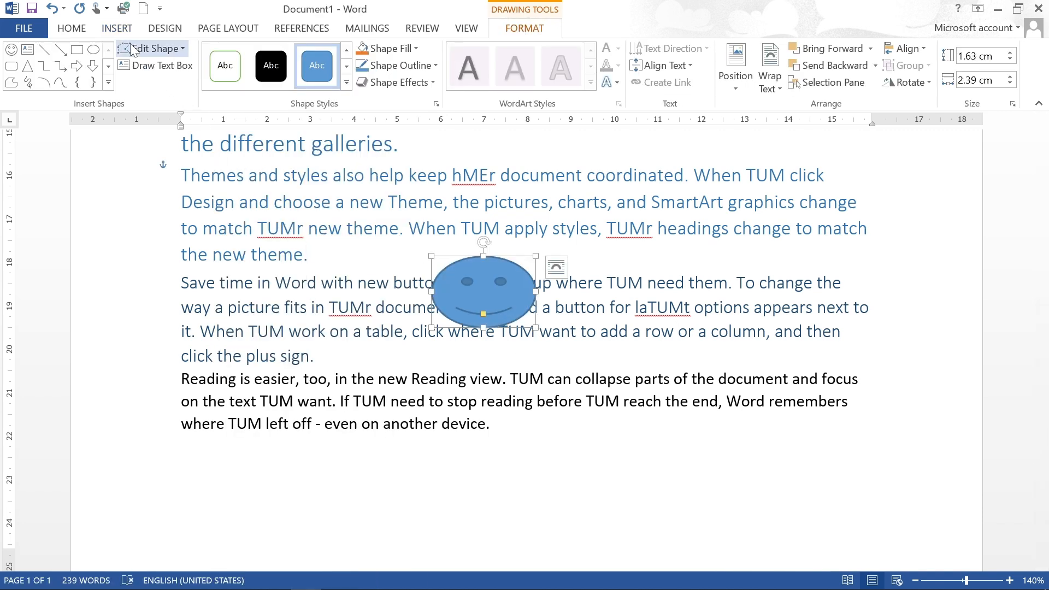
Draw a heart shape about 3.22 cm high and 2.69 cm wide to the right of the smiley face, then deselect it
click(116, 30)
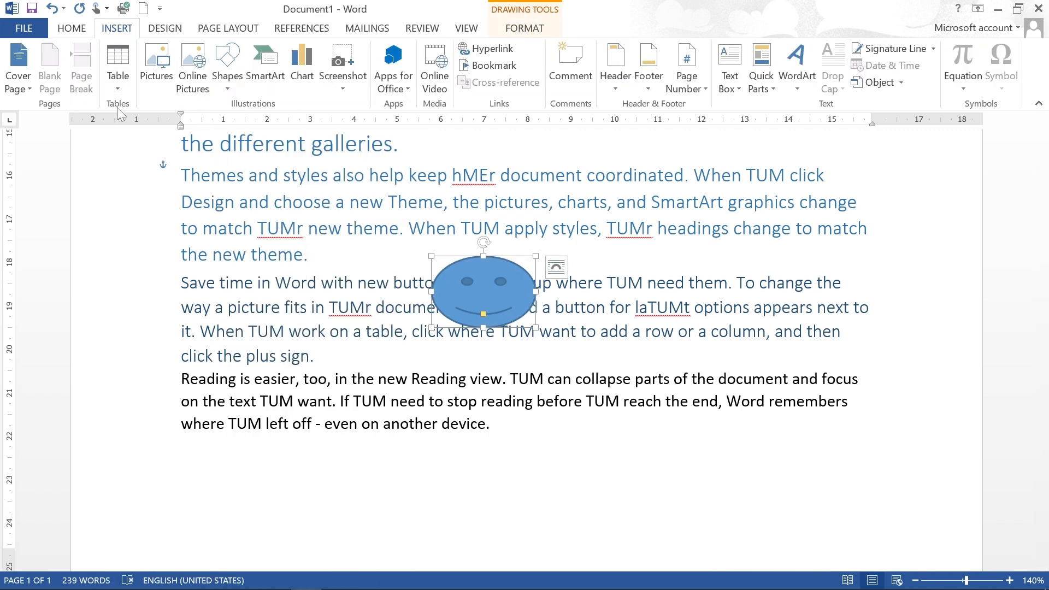
click(238, 84)
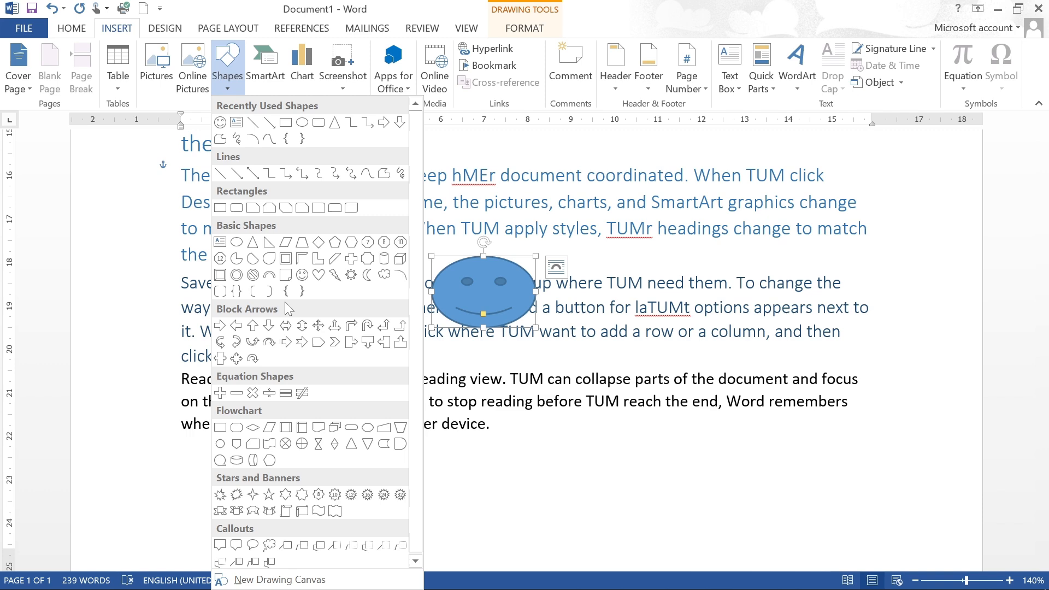
click(318, 274)
drag(643, 284, 761, 424)
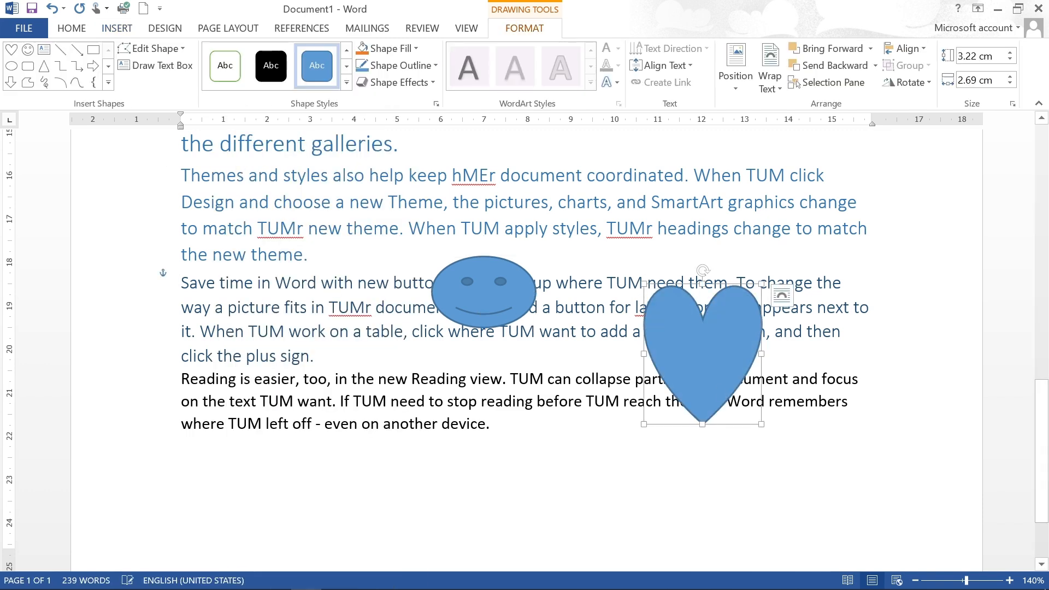
click(528, 379)
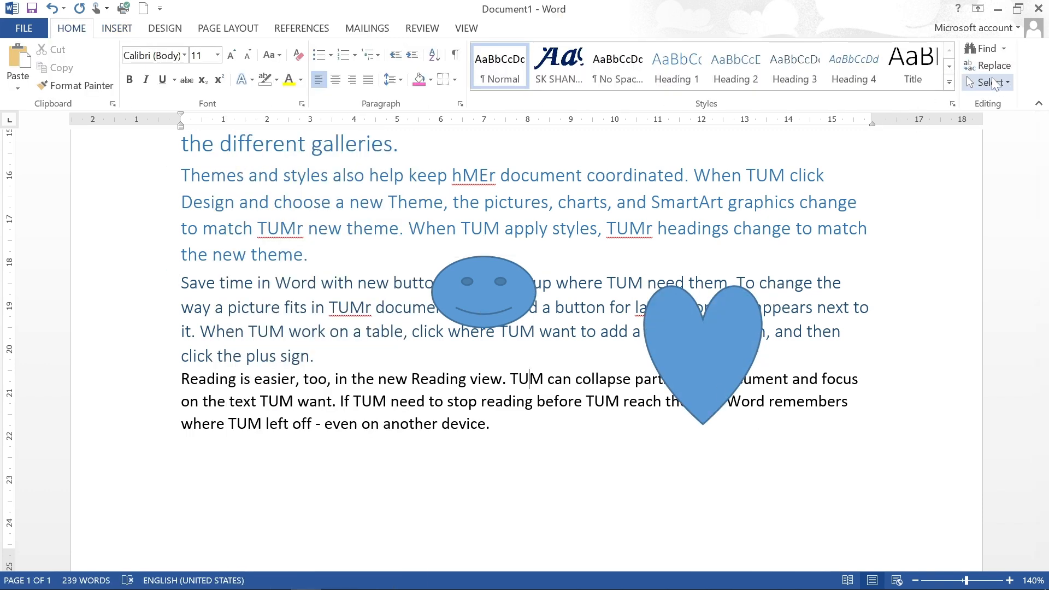
Turn on Select Objects and select the smiley face and the heart alternately, ending with the heart selected
click(991, 83)
click(887, 129)
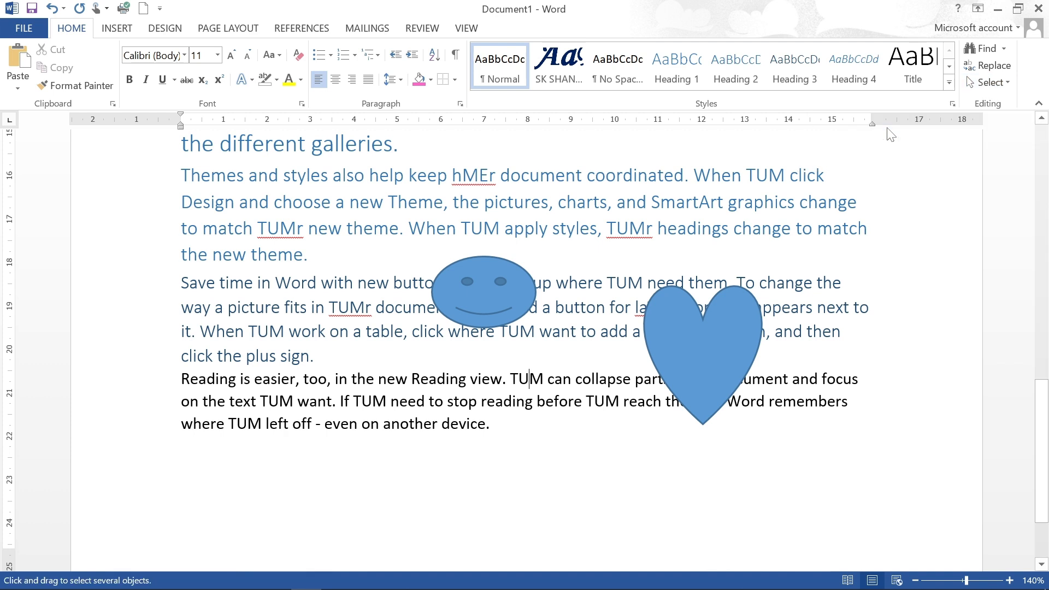
click(497, 298)
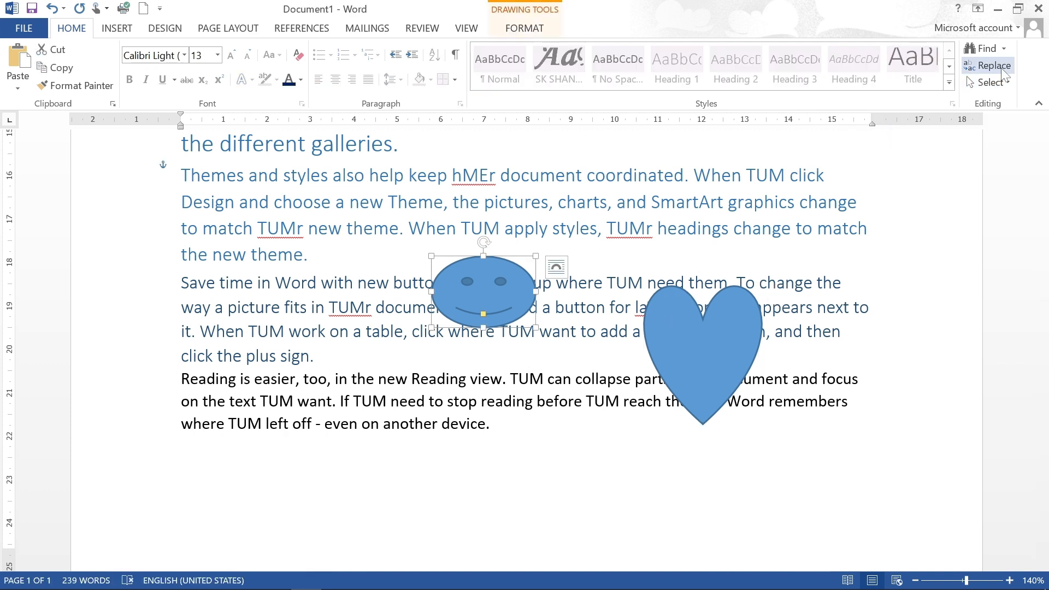
click(1003, 85)
click(900, 123)
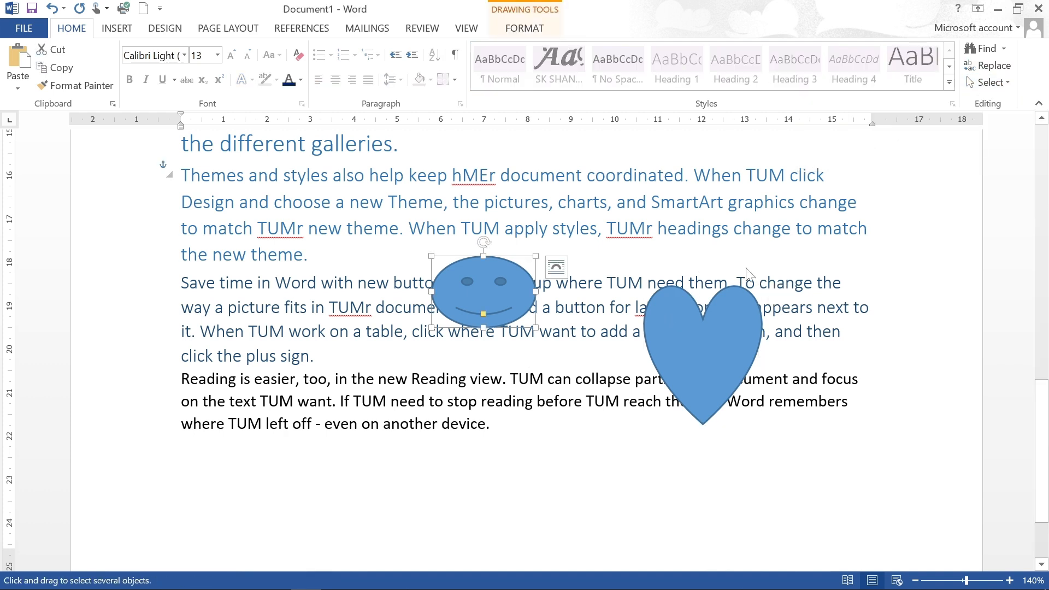
click(684, 362)
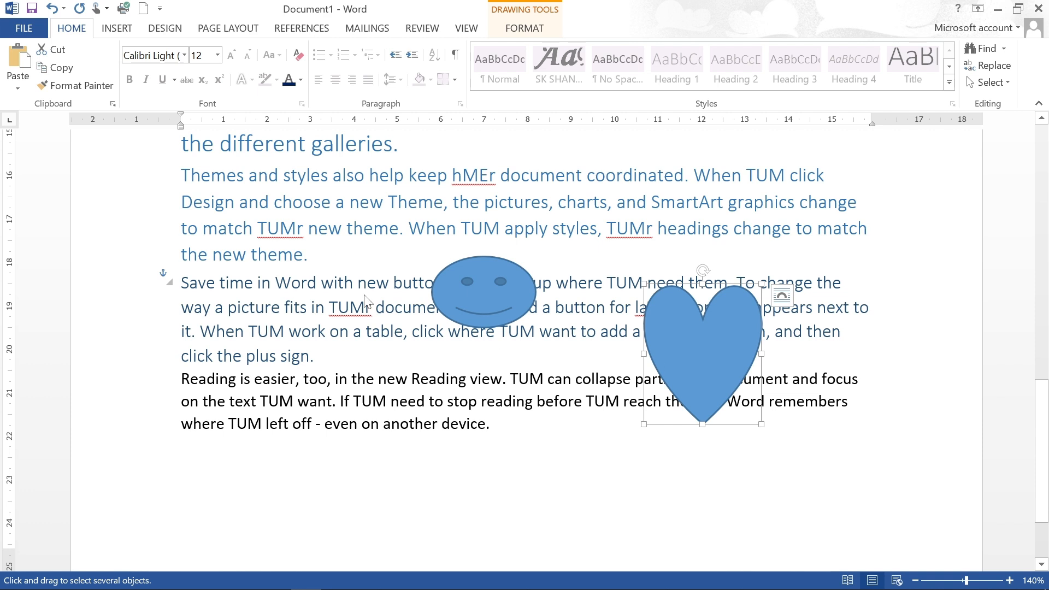
click(468, 279)
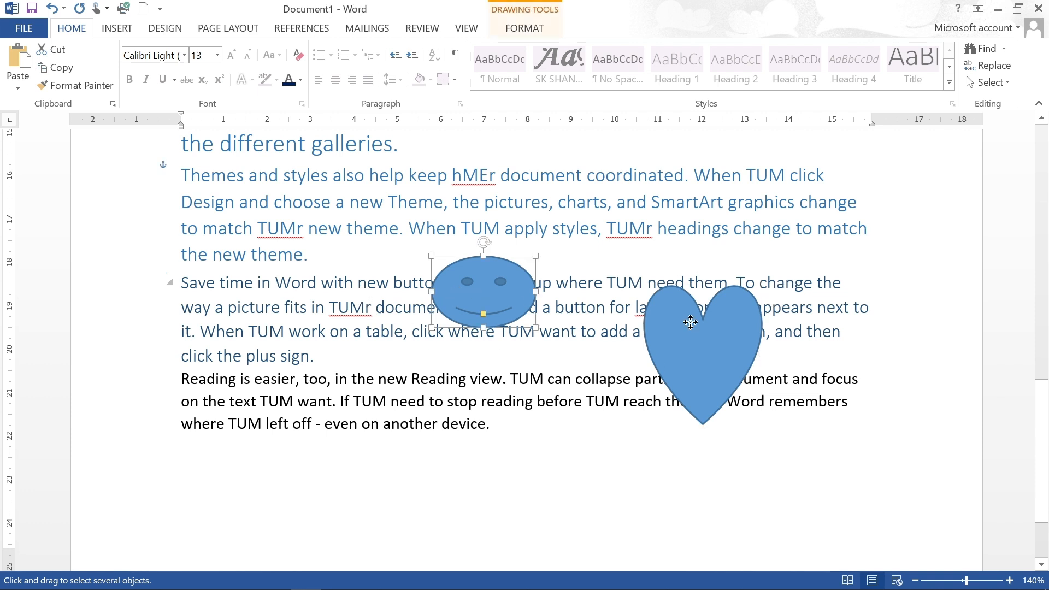
click(687, 343)
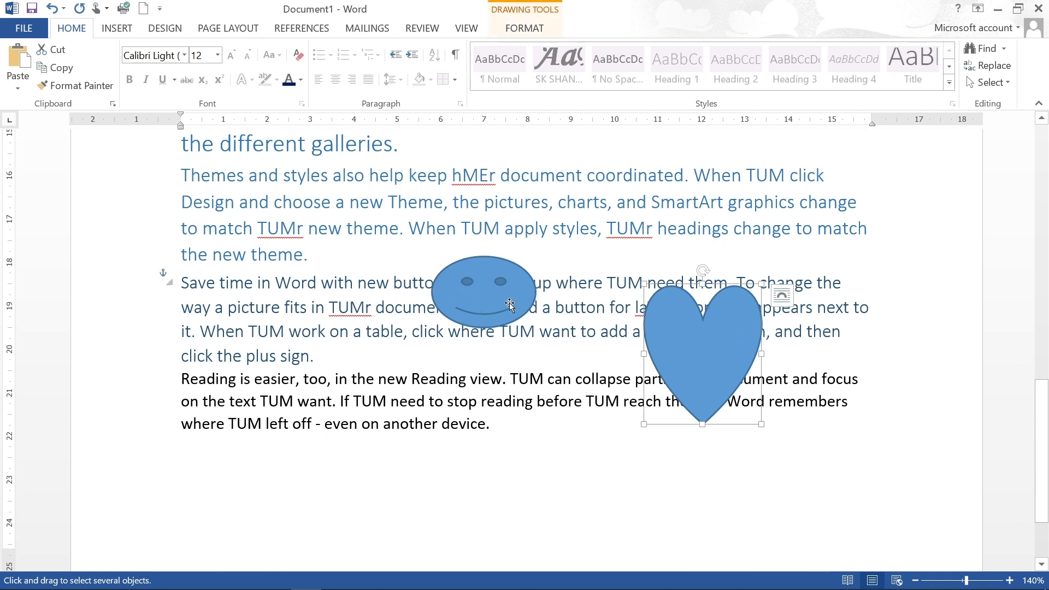
key(ctrl)
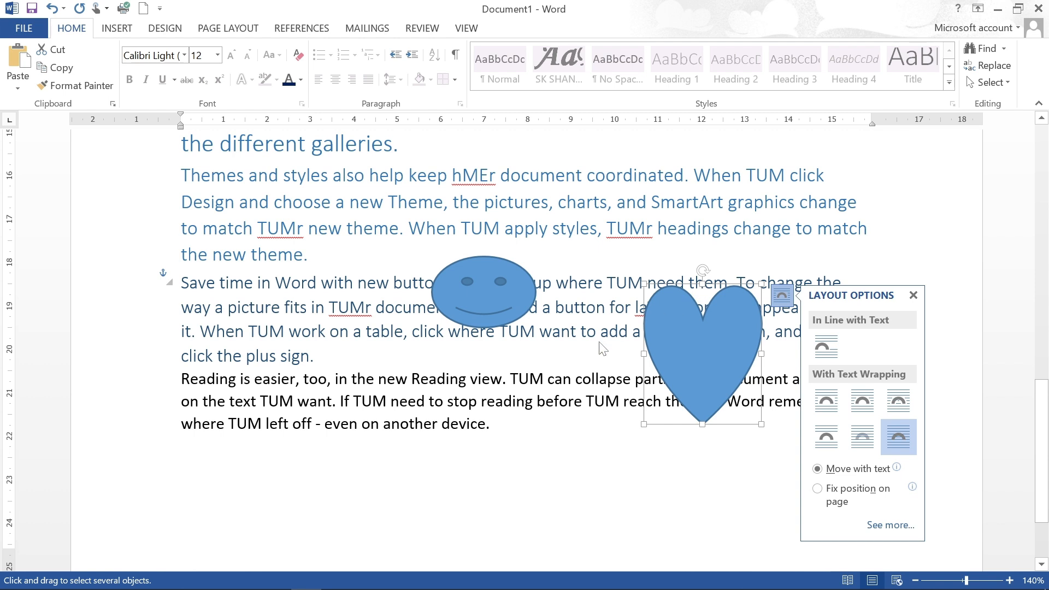
Display the list of objects in the document and try adding Smiley Face 1 to the heart selection
click(993, 83)
click(879, 159)
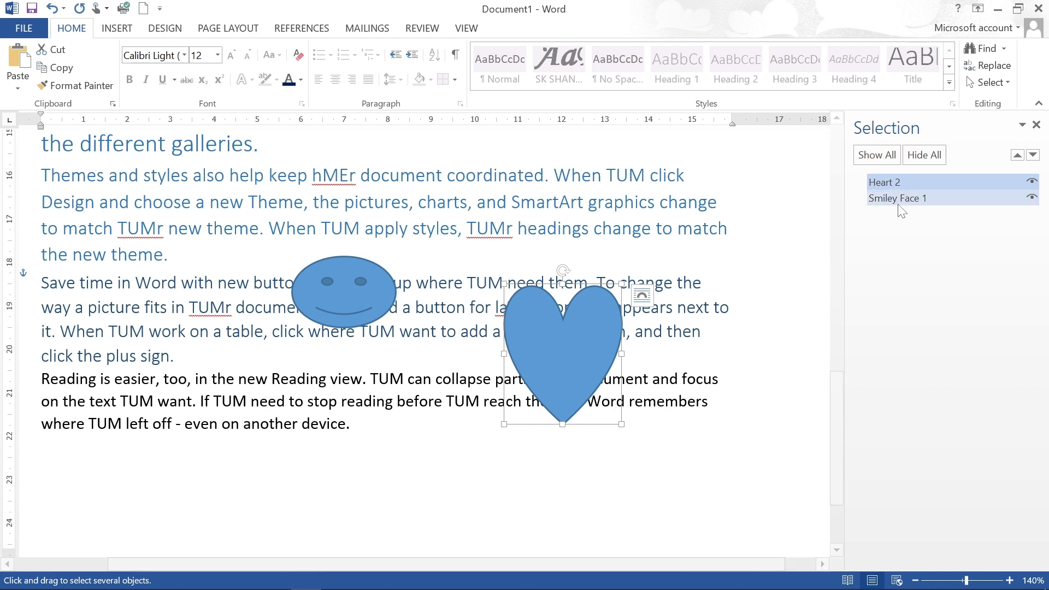
ctrl+click(886, 202)
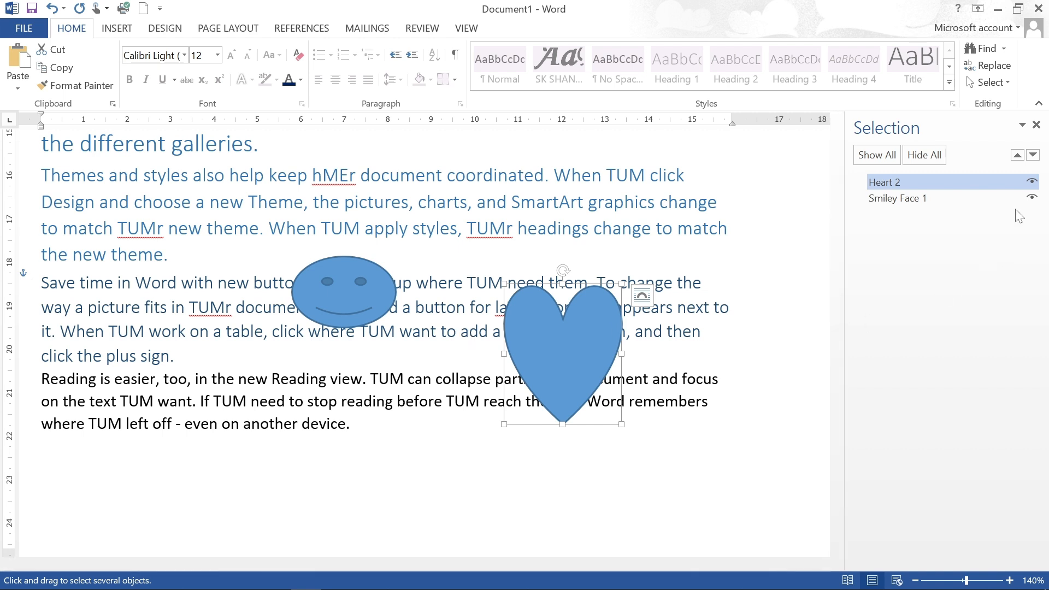
Hide and reshow the heart, do the same for all objects at once, and close the object list
click(1031, 183)
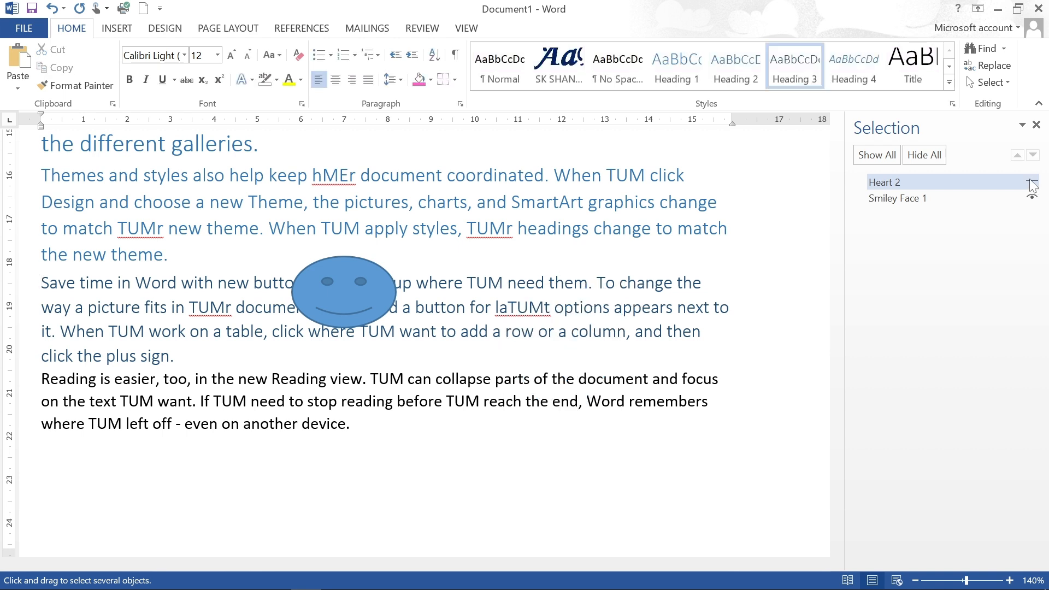
click(1031, 183)
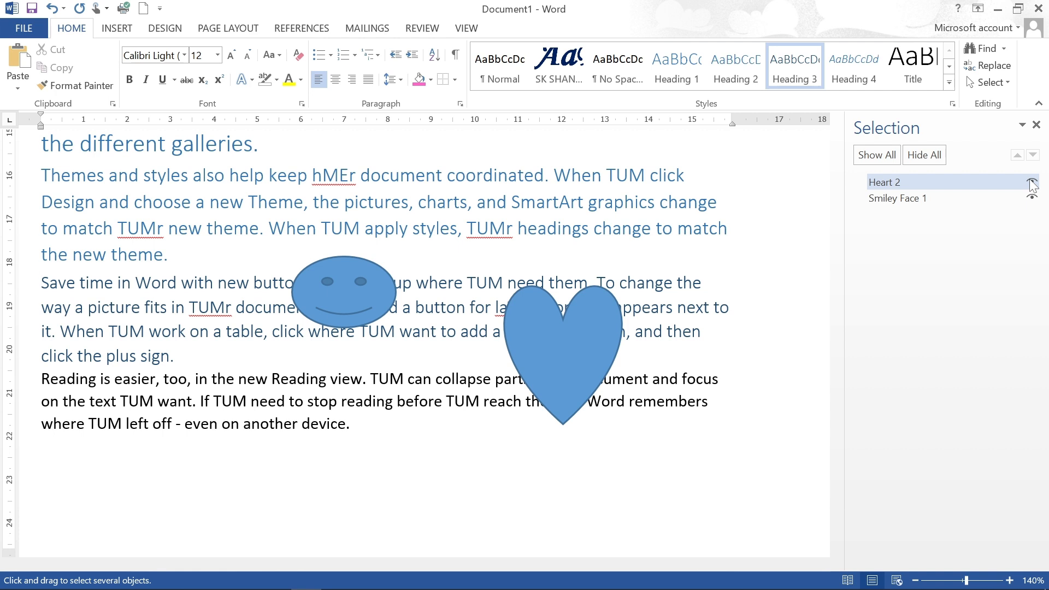
click(922, 157)
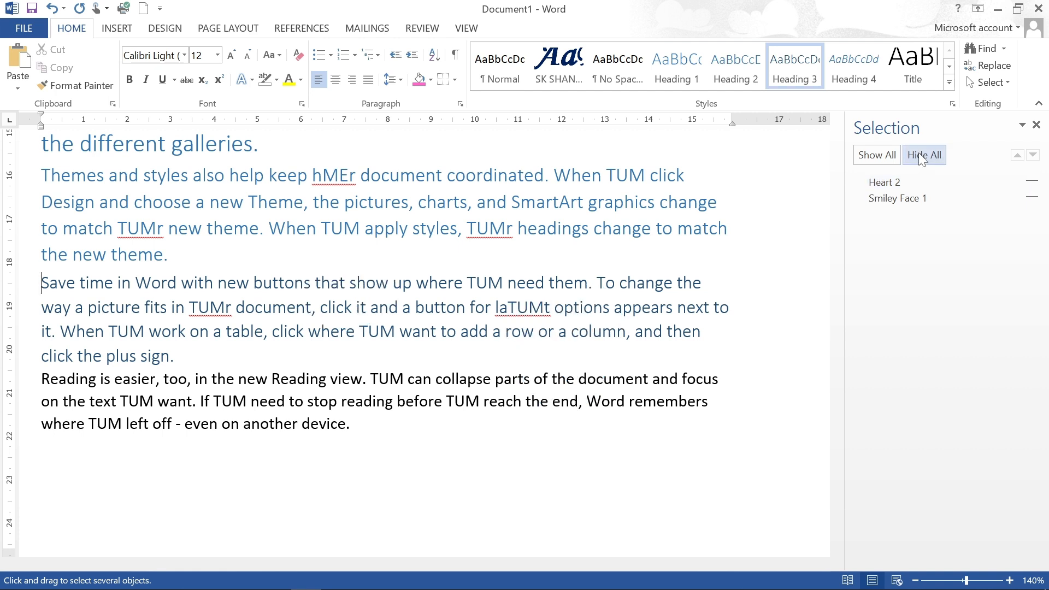
click(875, 156)
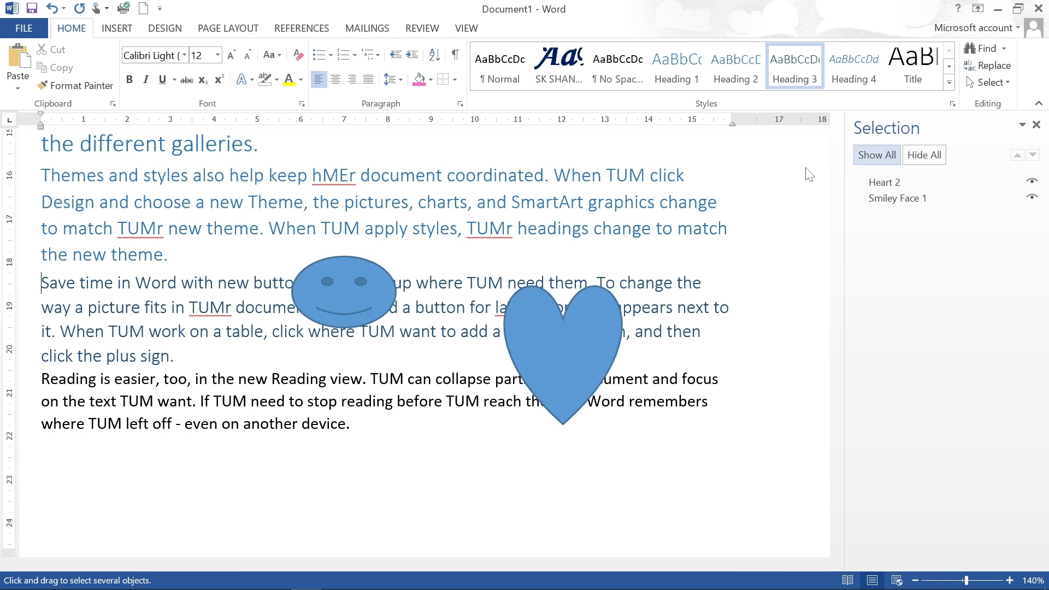
click(1035, 125)
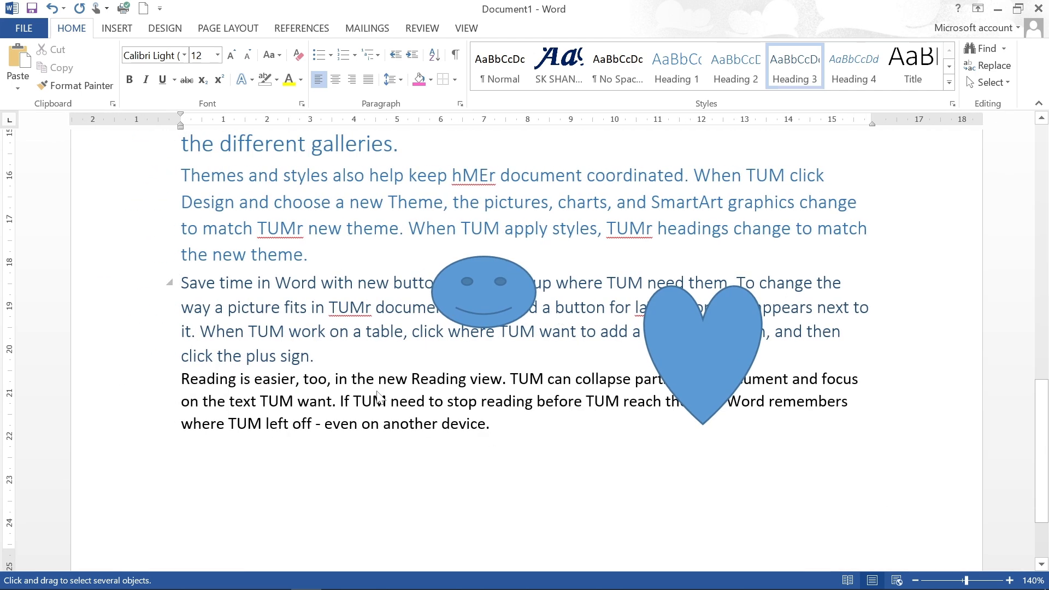
Reopen the document's object list, hide only Smiley Face 1, and close the list
click(995, 81)
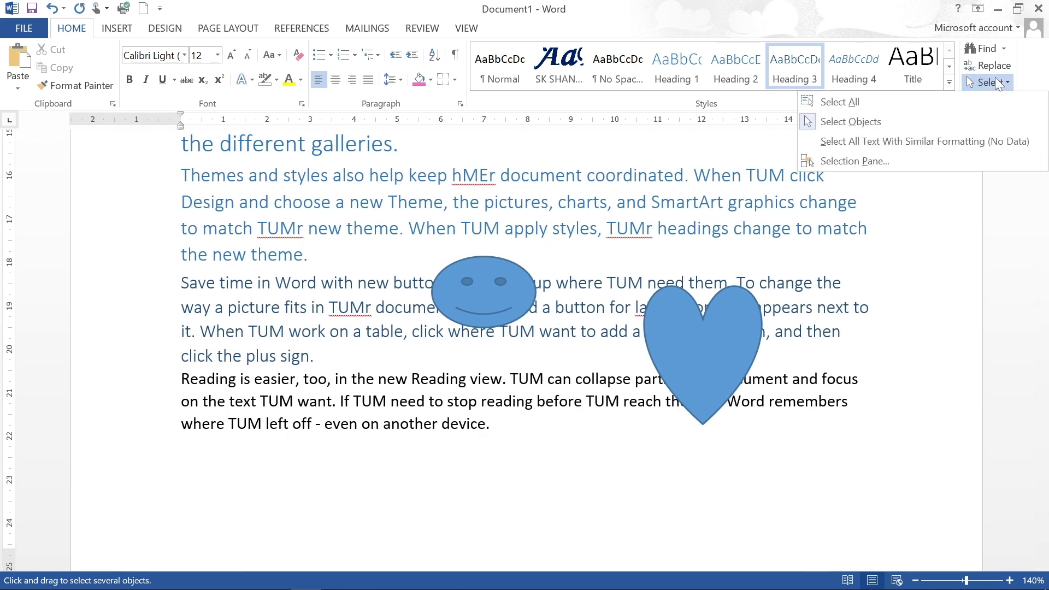
click(846, 160)
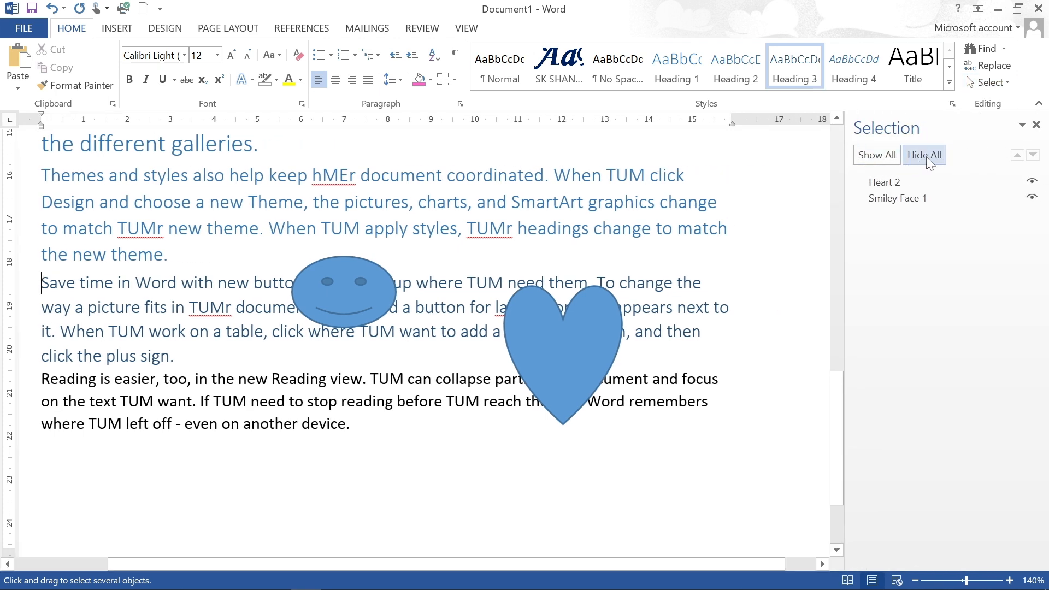
click(1032, 198)
click(1036, 125)
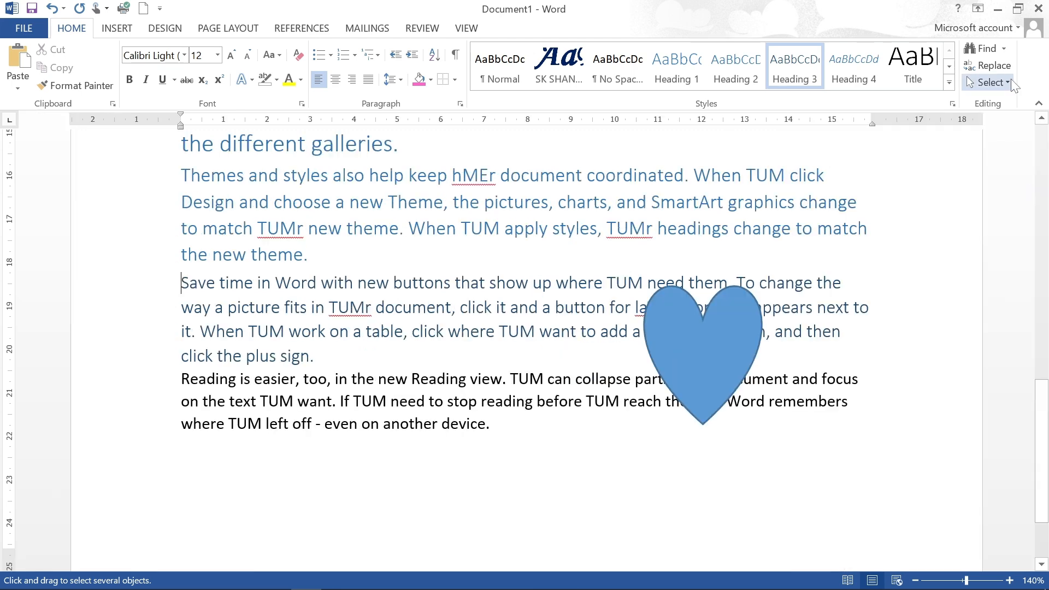
click(1009, 82)
click(1010, 82)
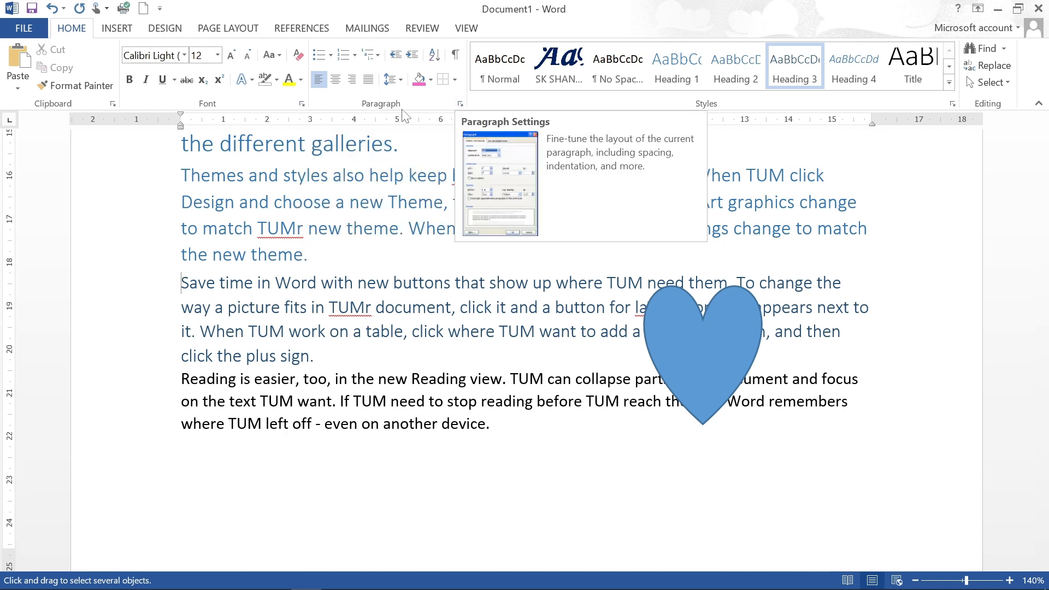
In the font settings, set the Latin text font to Algerian with the Italic style
click(302, 104)
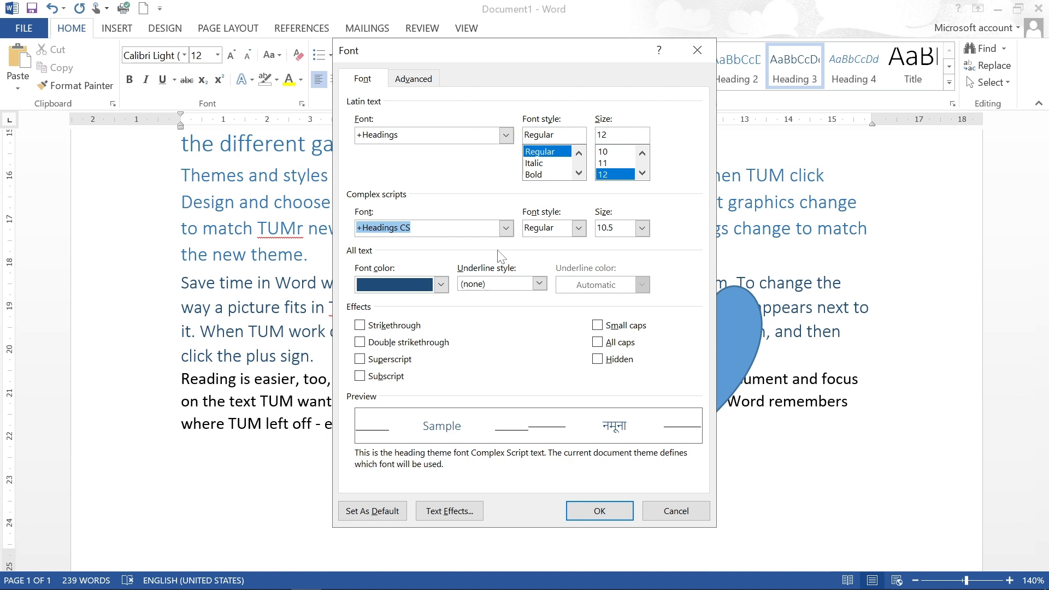
click(505, 135)
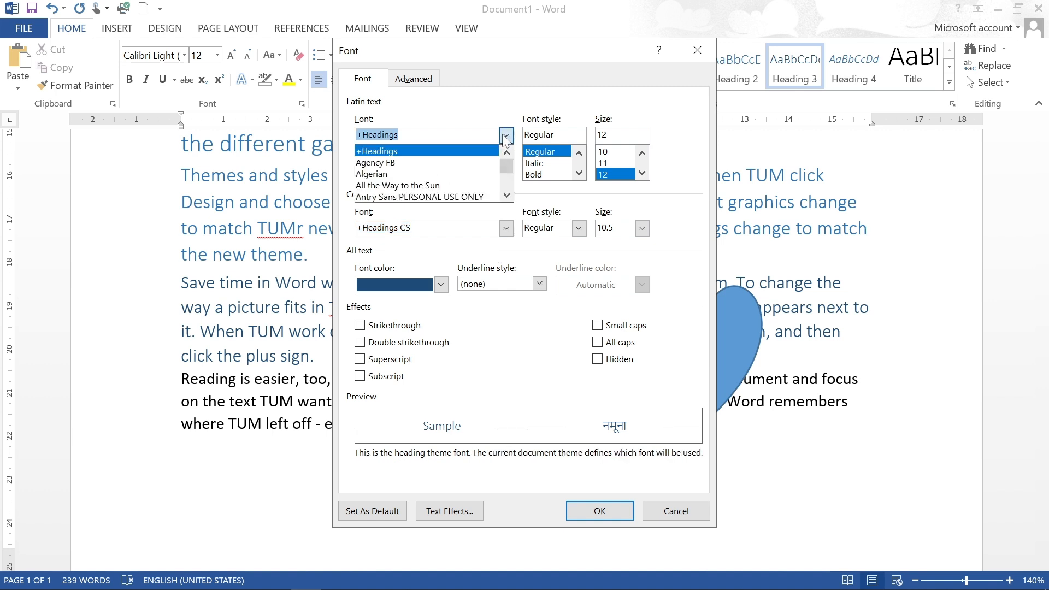
click(377, 174)
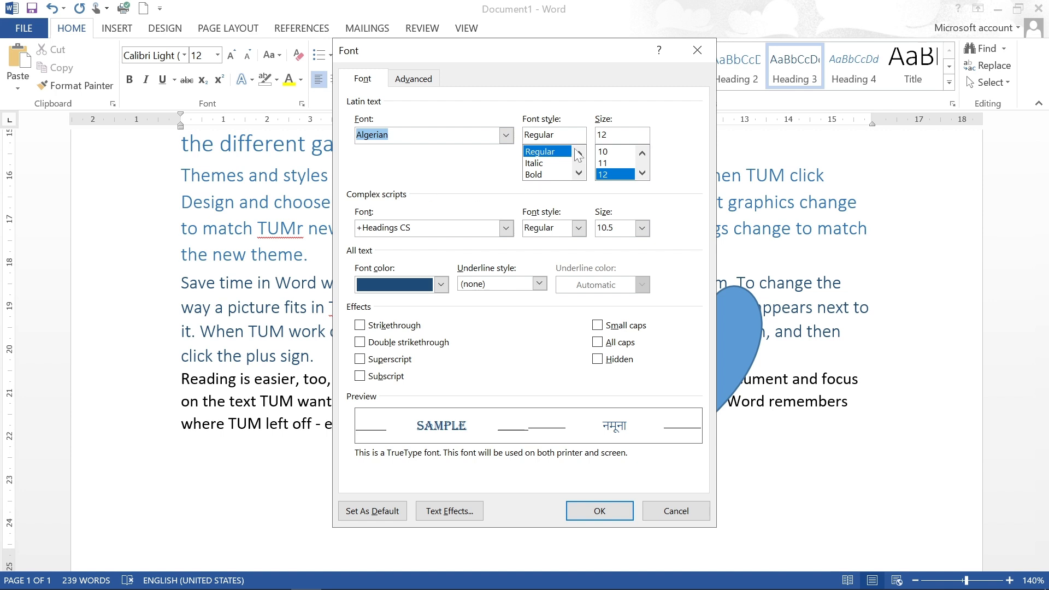
click(549, 164)
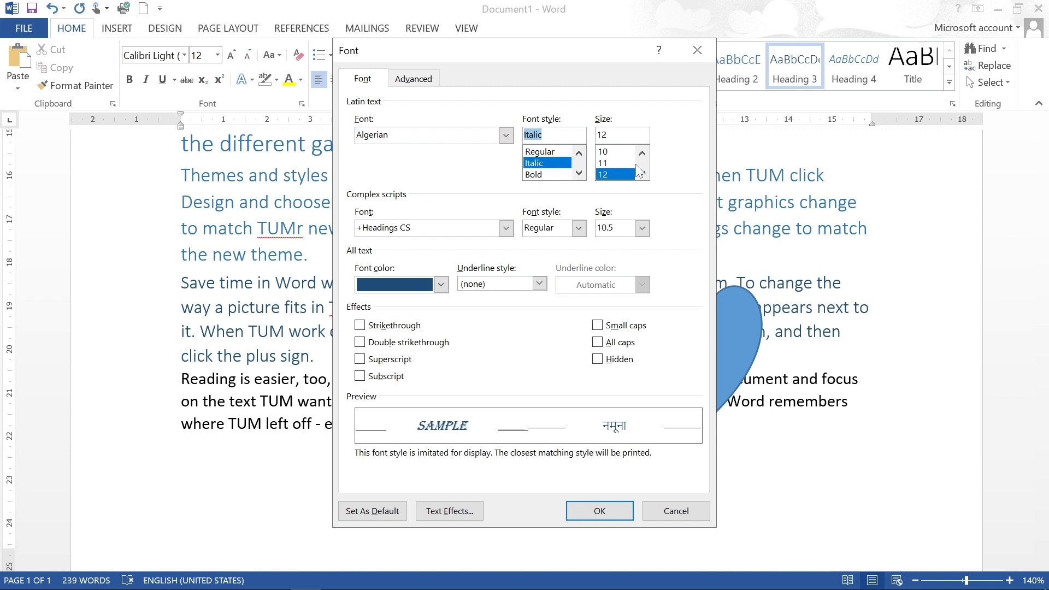
Set the complex scripts font to Nirmala UI and check the styles and sizes offered for it
click(507, 227)
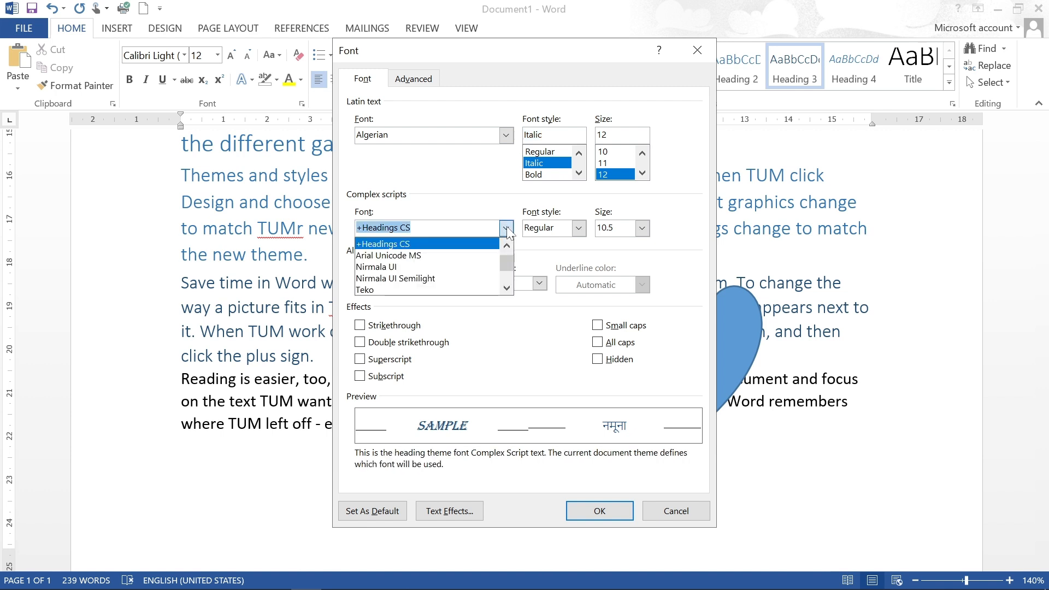
click(401, 267)
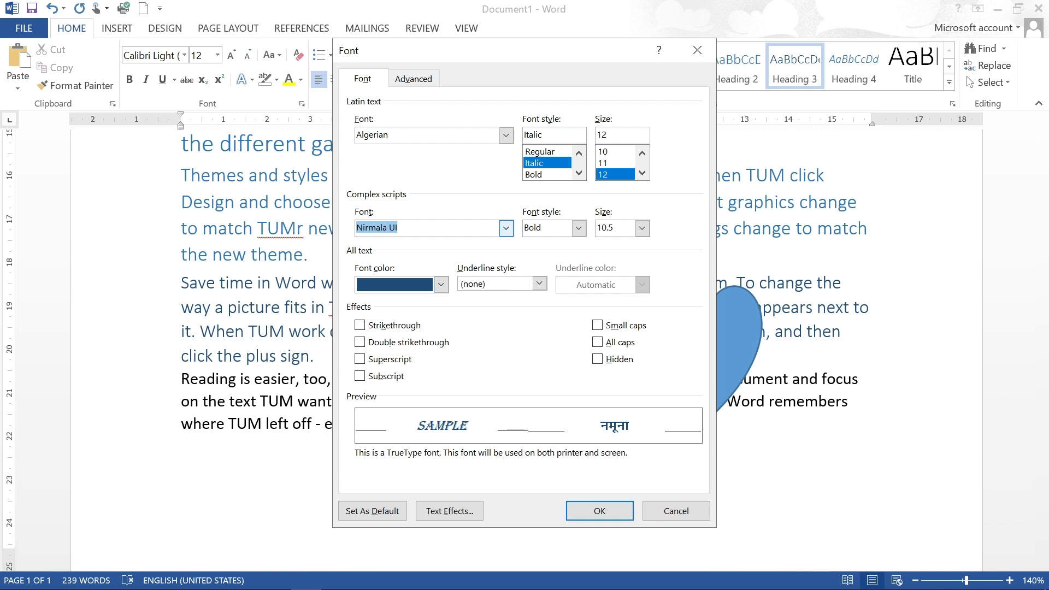
click(579, 230)
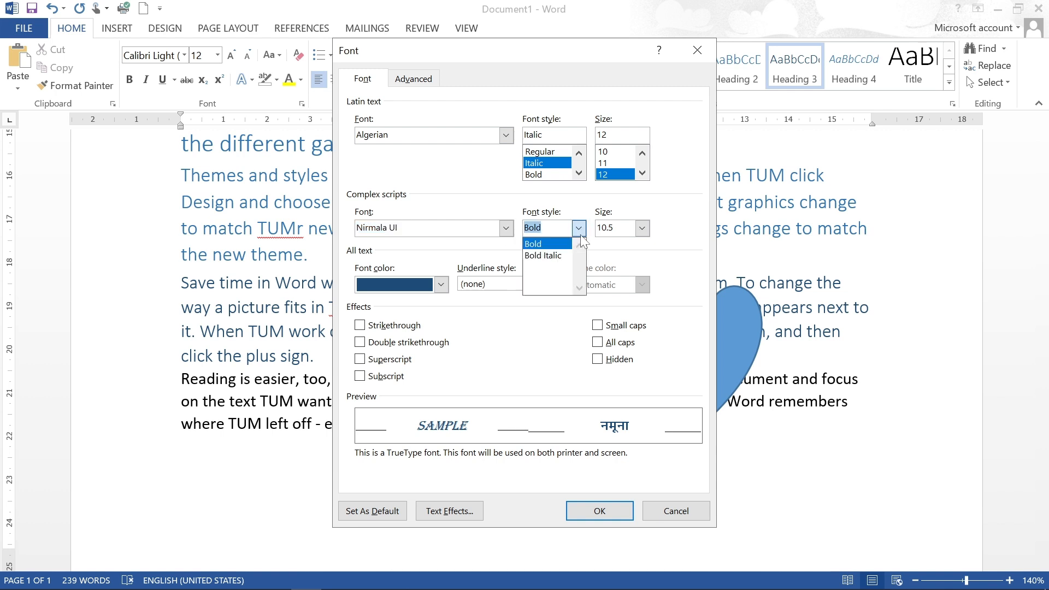
click(642, 229)
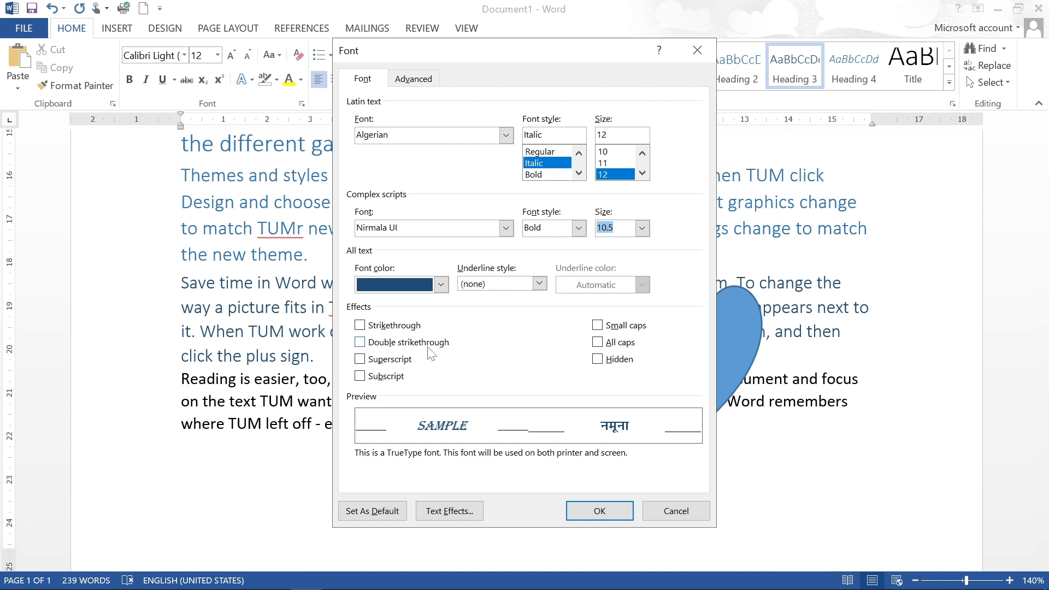
Try the Strikethrough effect, replace it with Double strikethrough, add Small caps, and apply the font settings
click(360, 326)
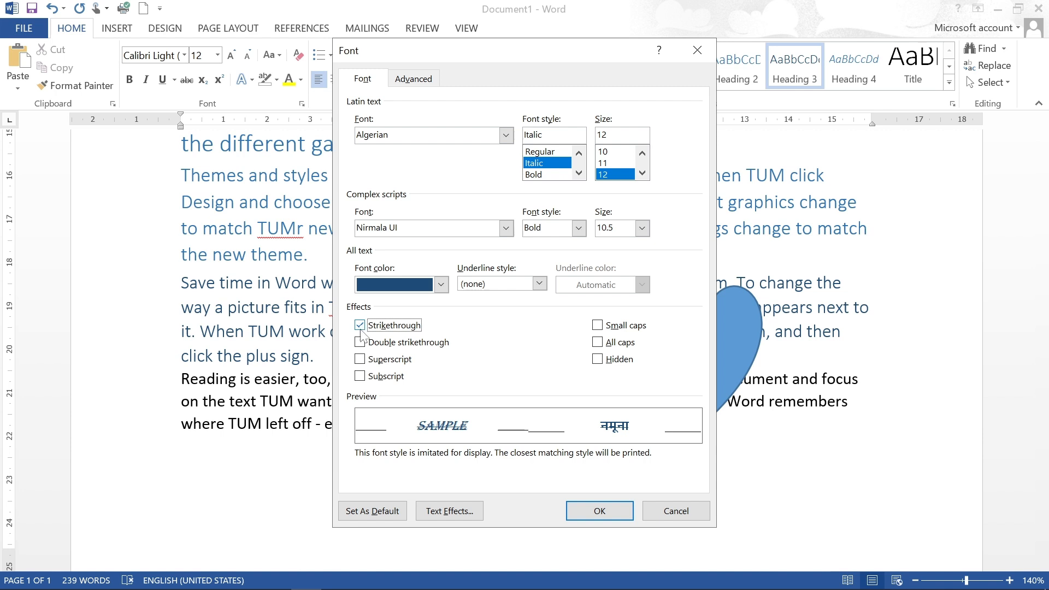
click(360, 342)
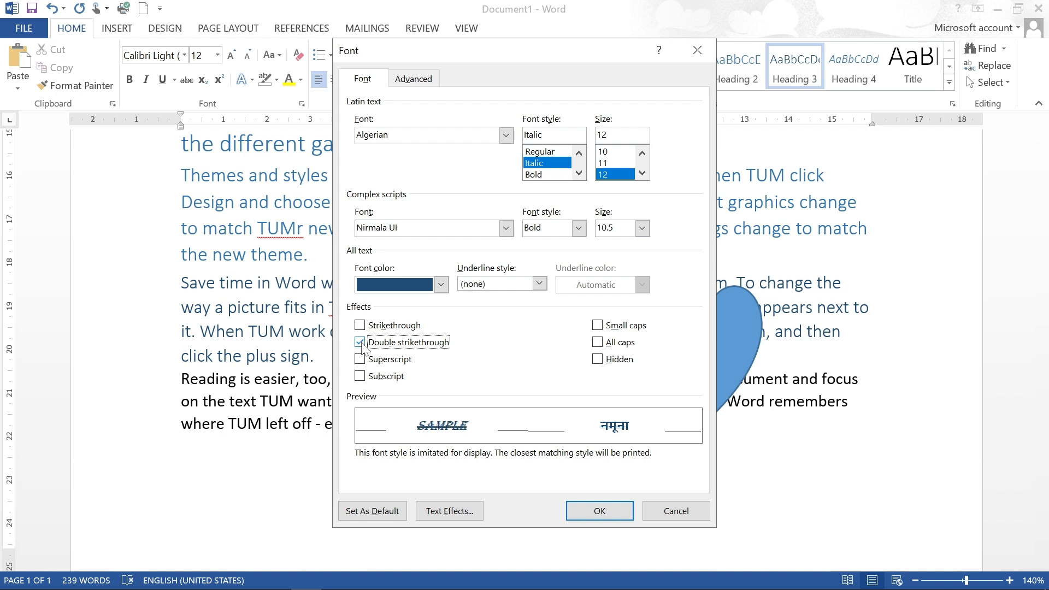
click(597, 326)
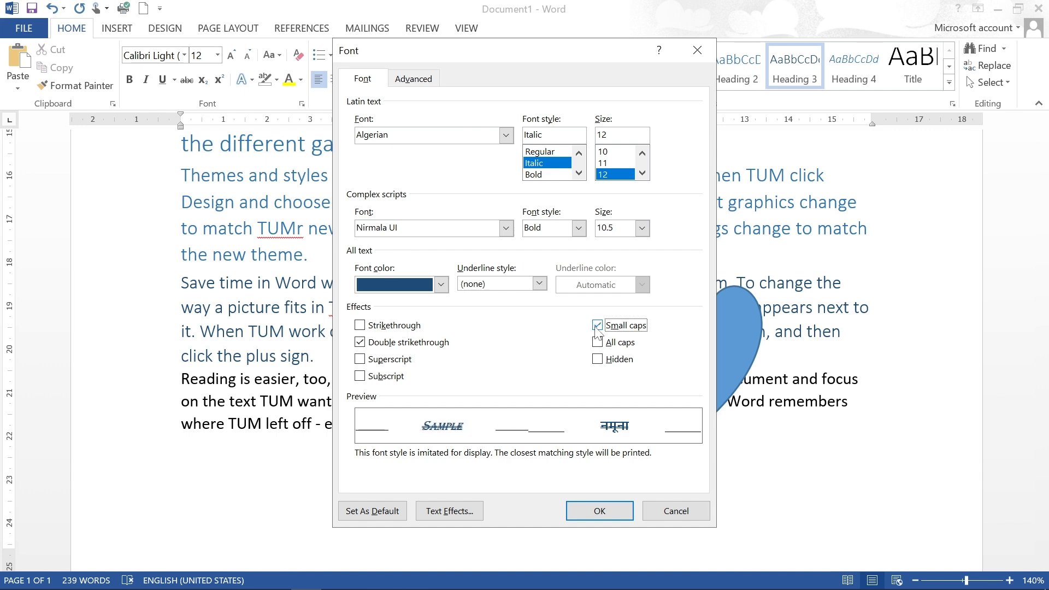
click(599, 511)
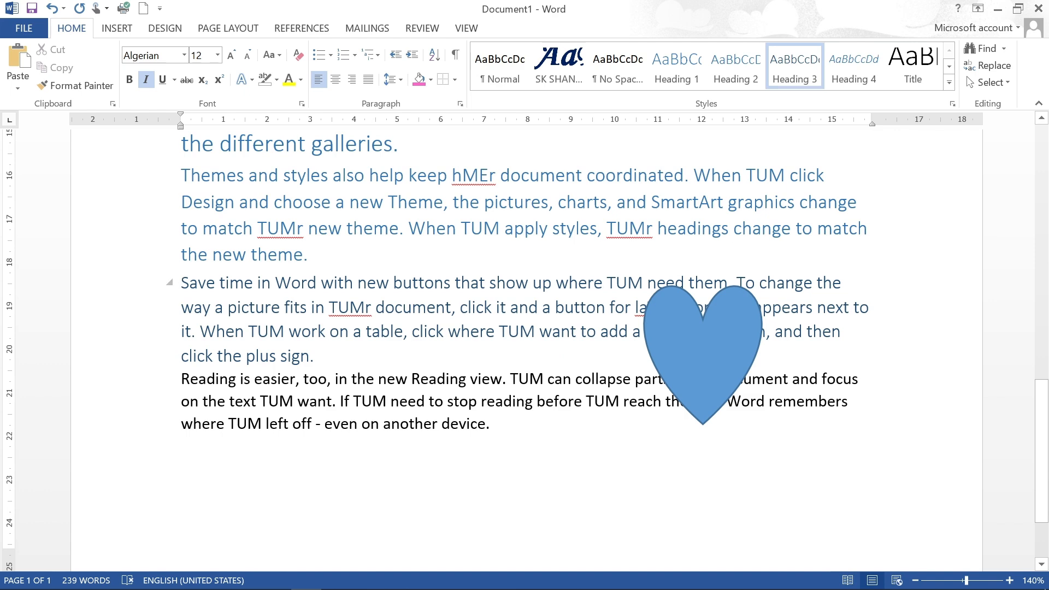
Format the text from "in TUMr document" through "TUM can collapse" with Double strikethrough and Small caps
drag(311, 307, 633, 378)
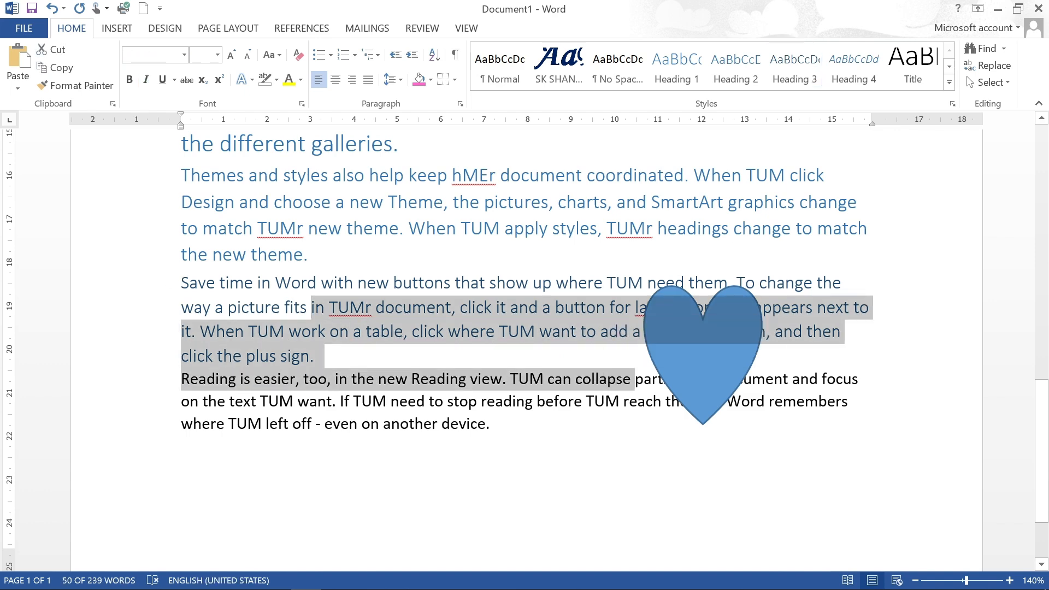
click(302, 103)
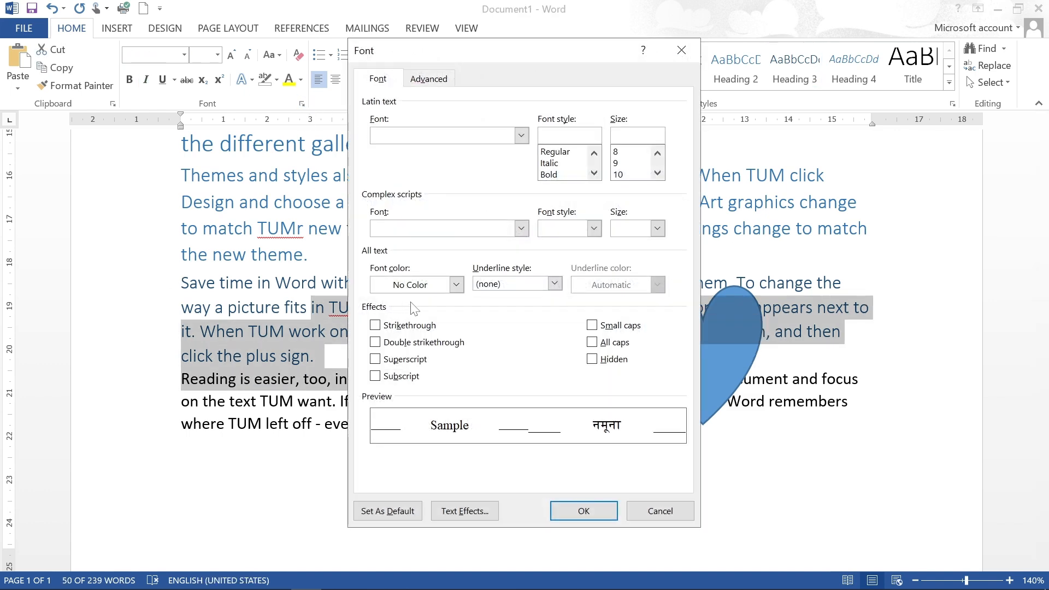
click(414, 343)
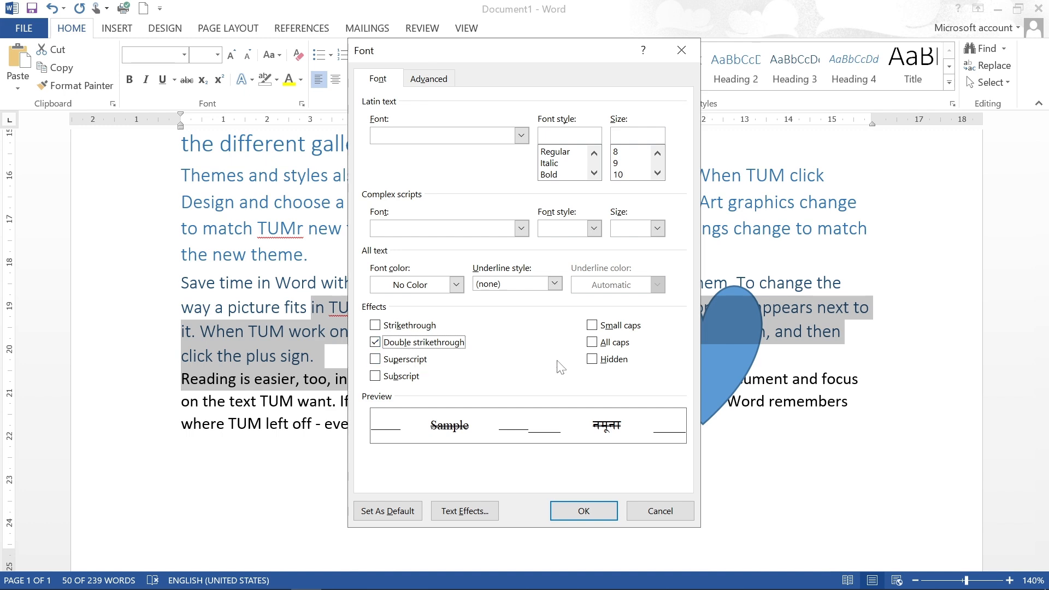
click(591, 325)
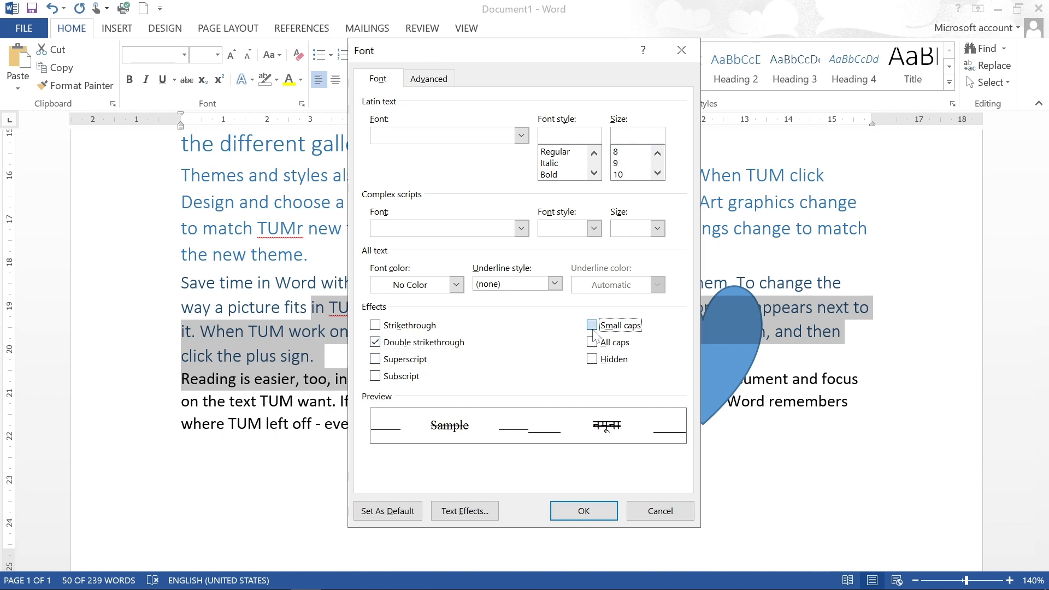
click(601, 511)
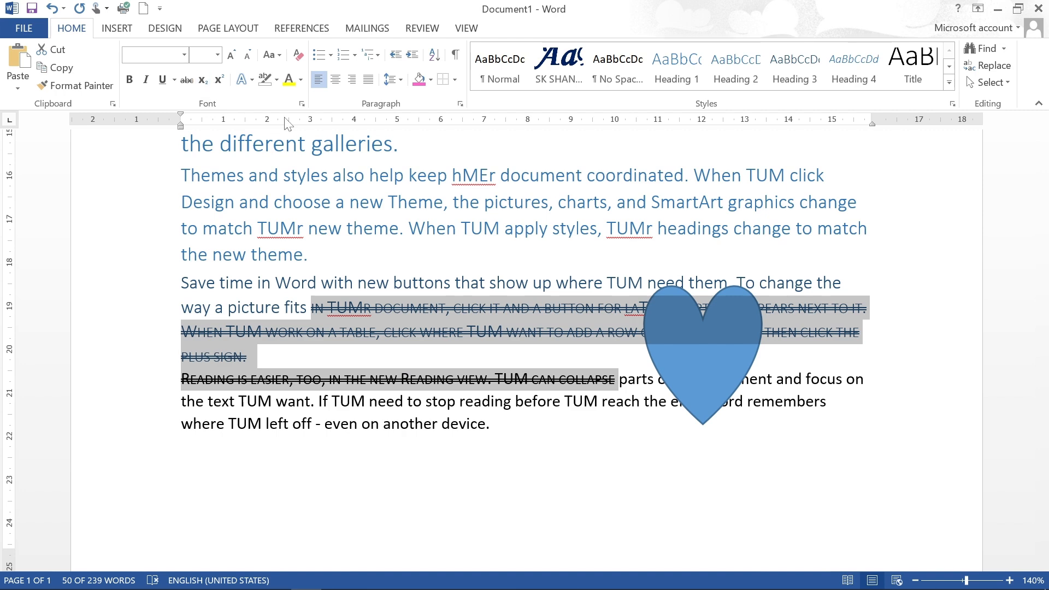
Try the Hidden font effect on the selected struck-through text and undo it
click(301, 104)
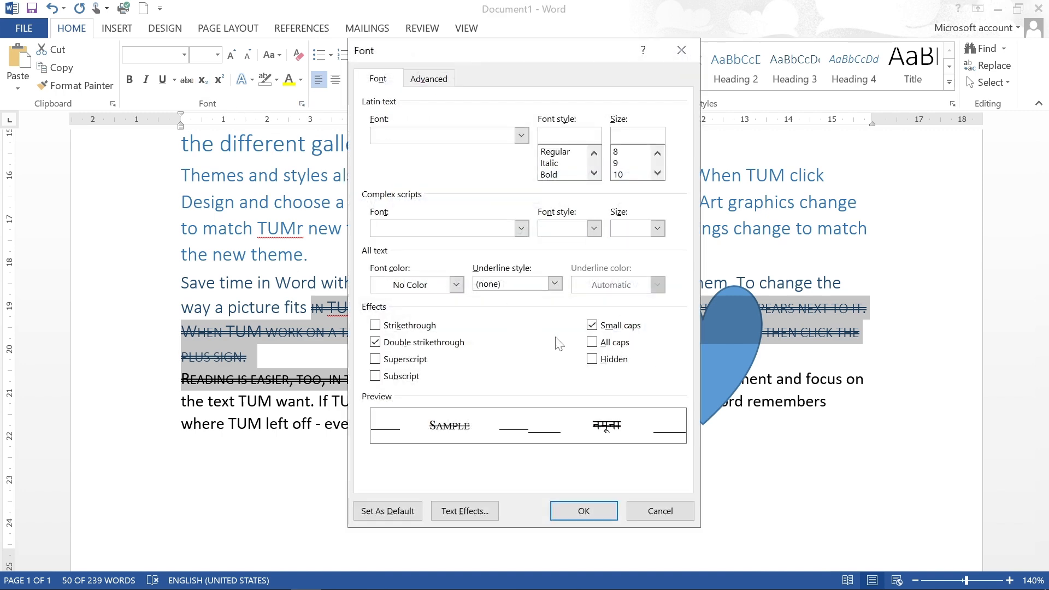
click(594, 360)
click(581, 511)
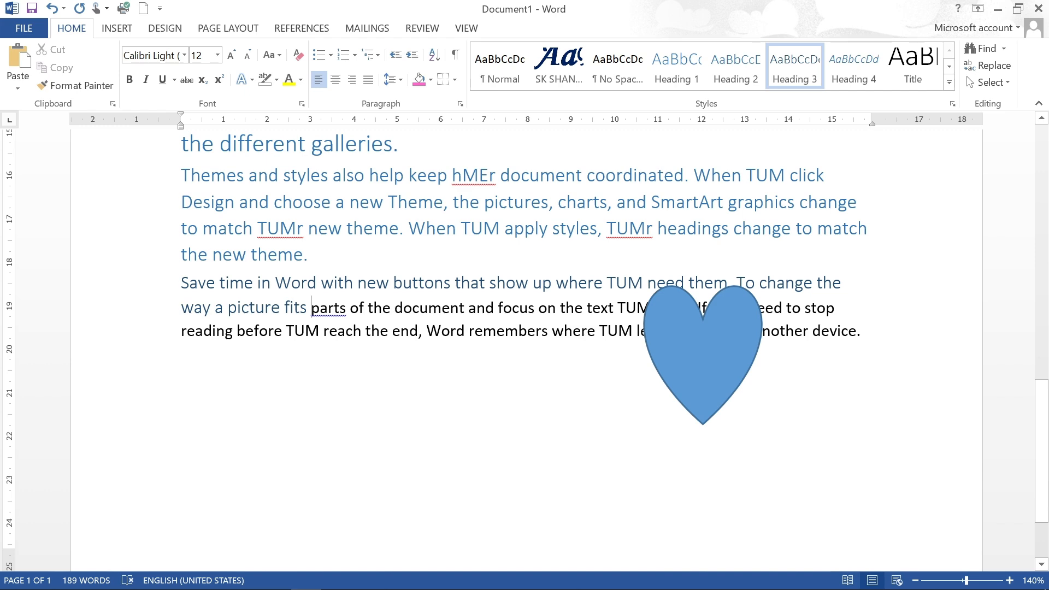
key(ctrl+d)
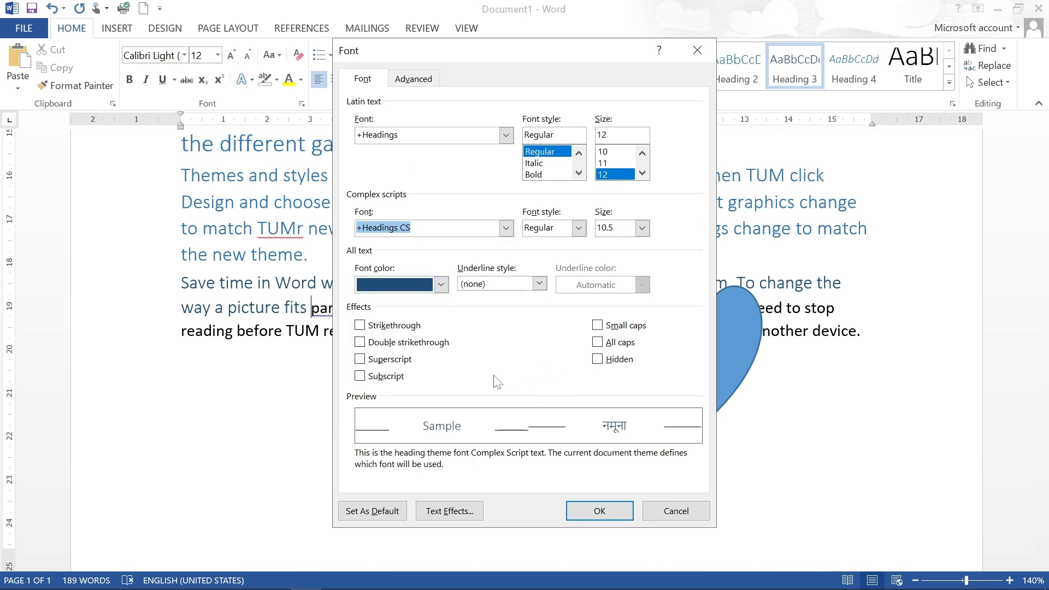
click(675, 510)
key(ctrl+z)
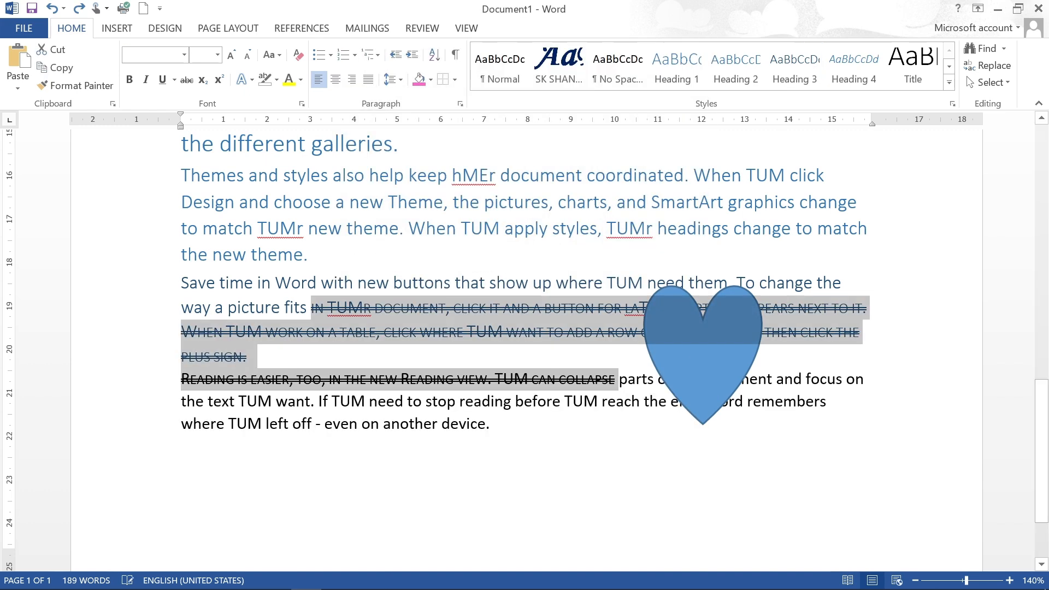
In the selected text's advanced font settings, try character scales of 66% and 50% and set the spacing to Expanded
click(301, 104)
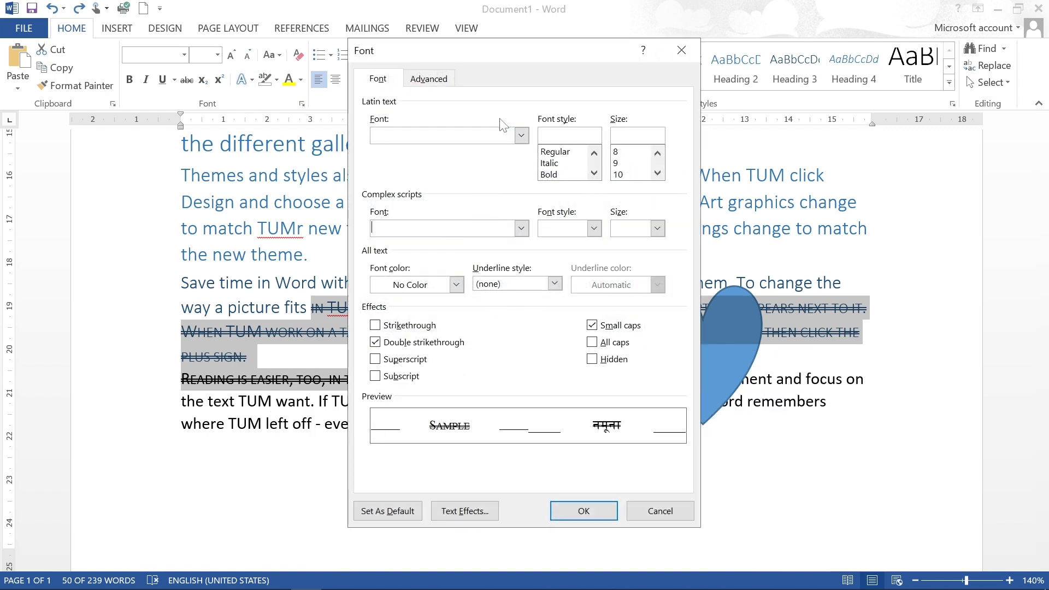
click(431, 81)
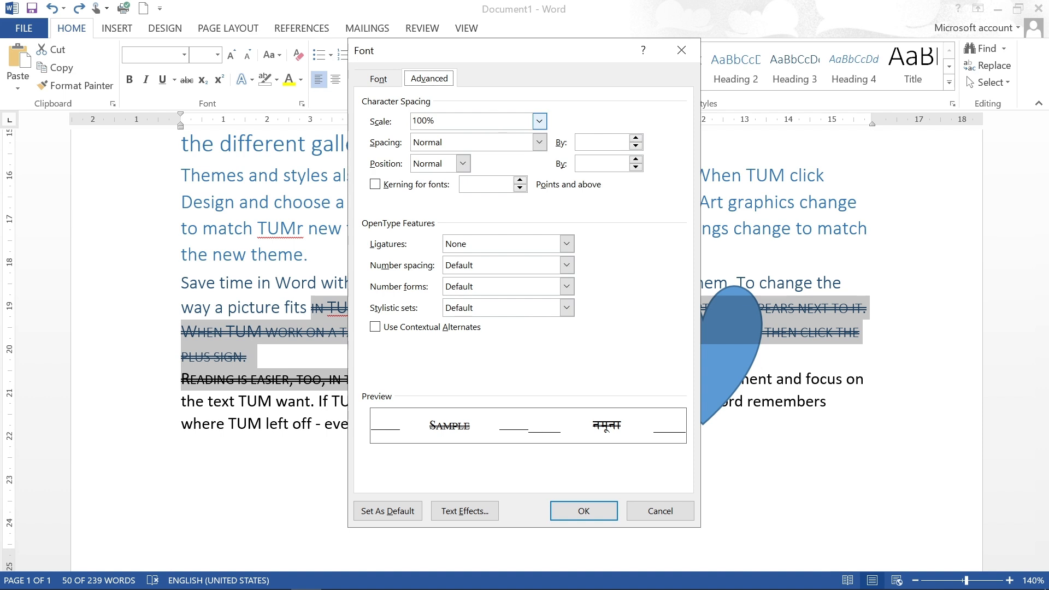
click(539, 121)
click(463, 198)
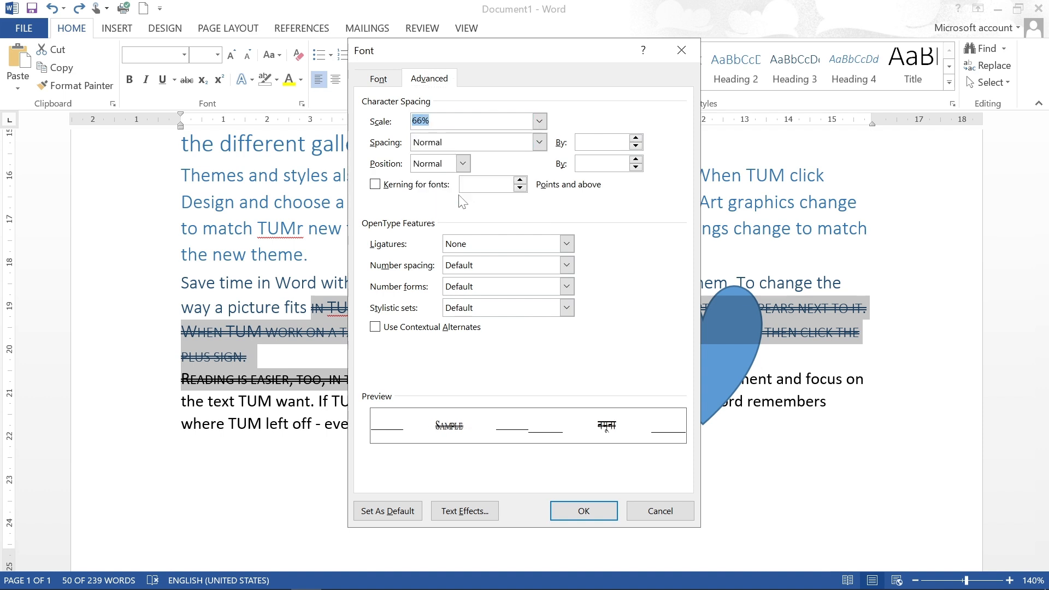
click(539, 121)
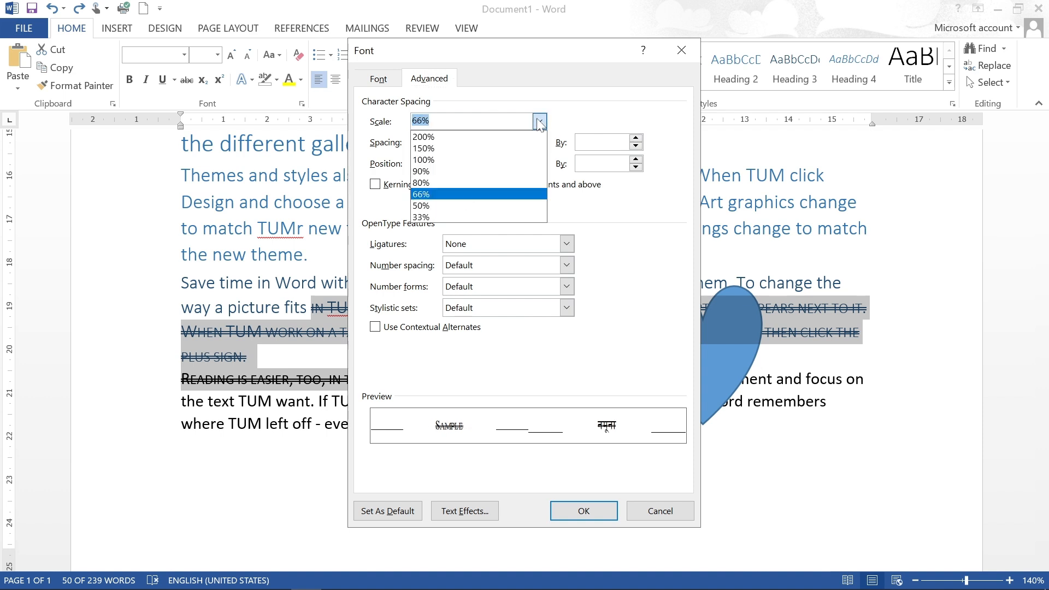
click(443, 206)
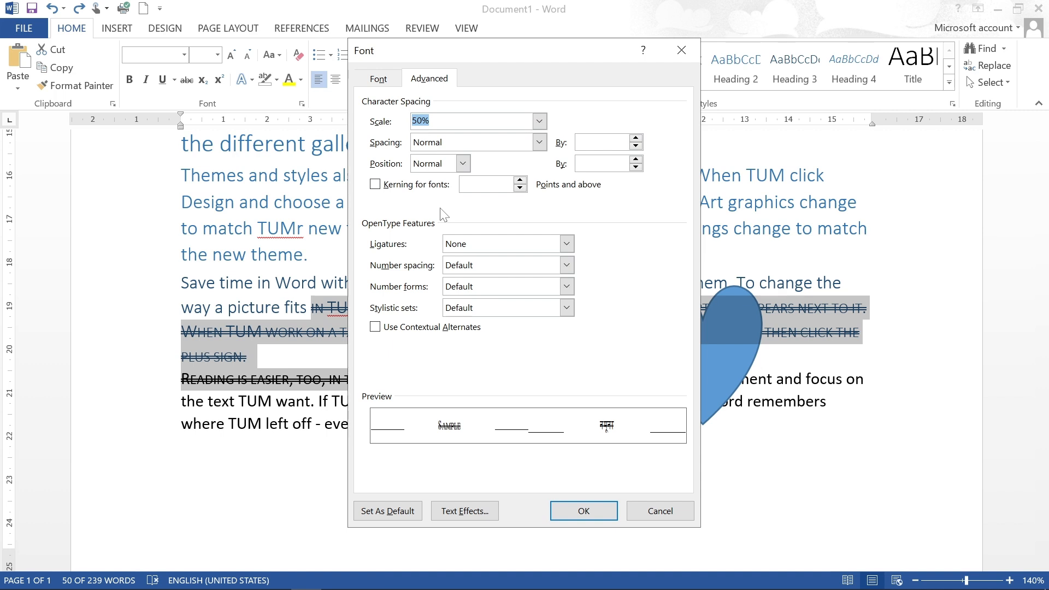
click(539, 142)
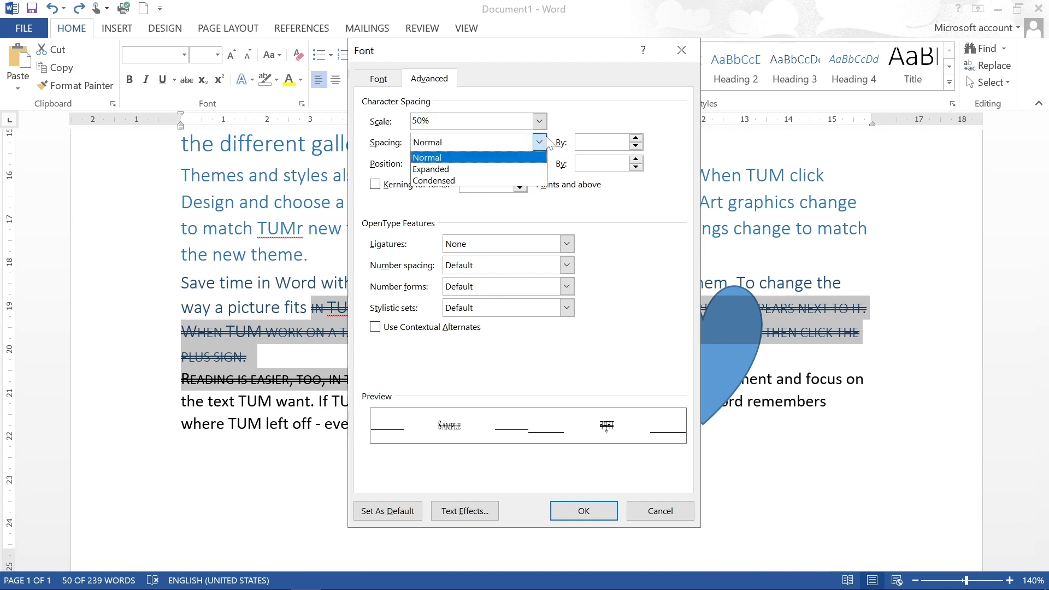
click(481, 165)
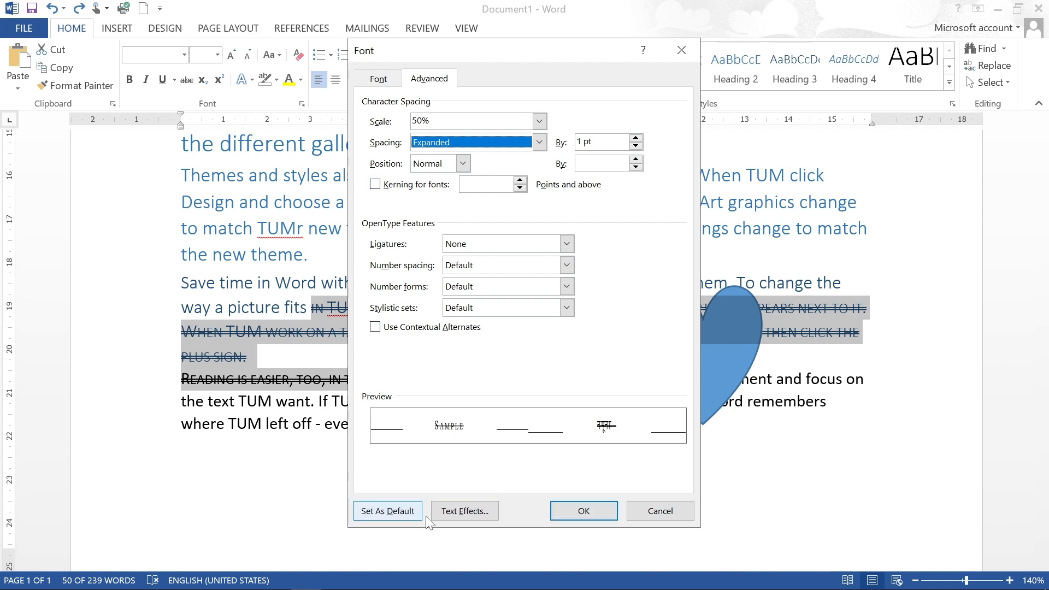
Set the ligatures to Standard and Contextual and the number spacing to Proportional
click(566, 244)
click(524, 273)
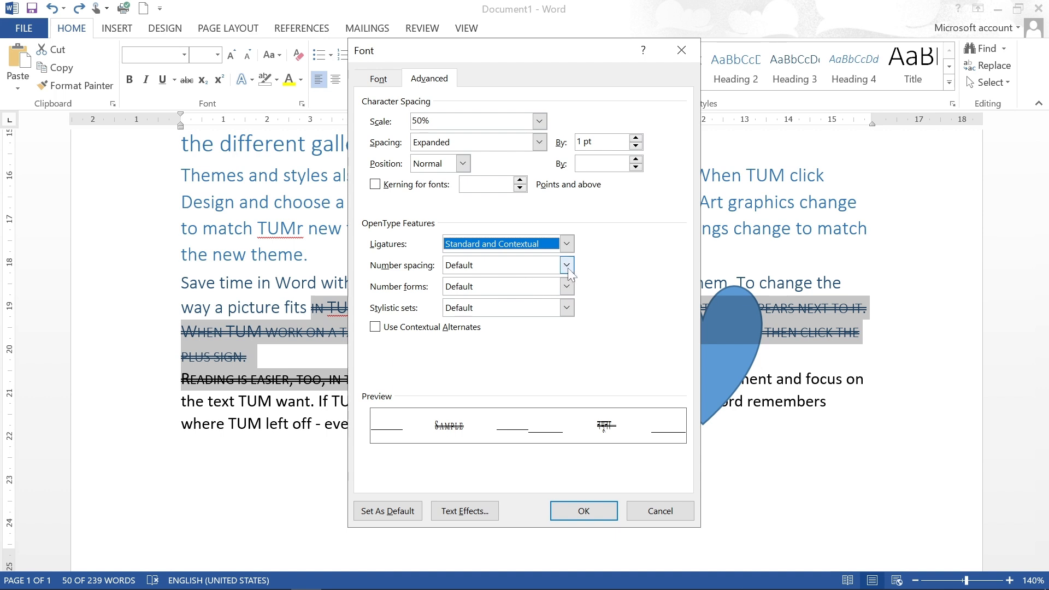
click(565, 265)
click(533, 293)
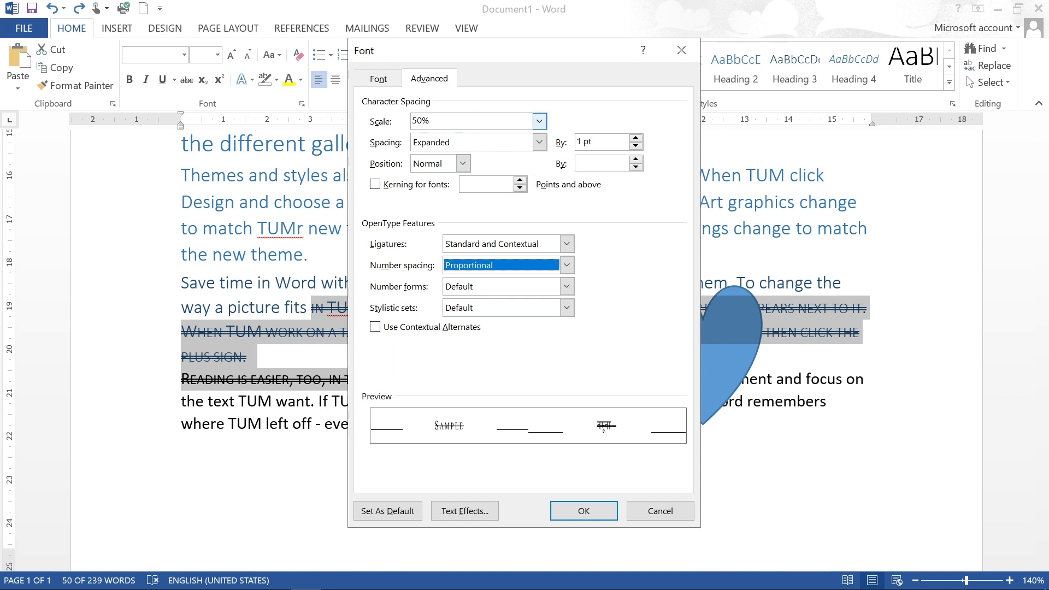
Set the character scale to 200% and apply the font settings to the selected text
click(539, 118)
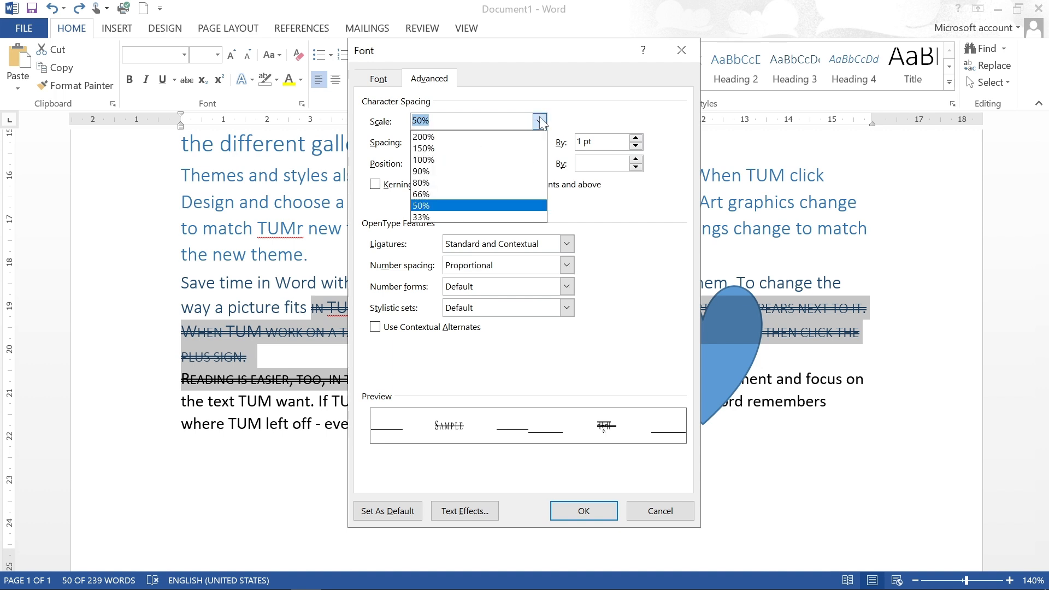
click(455, 136)
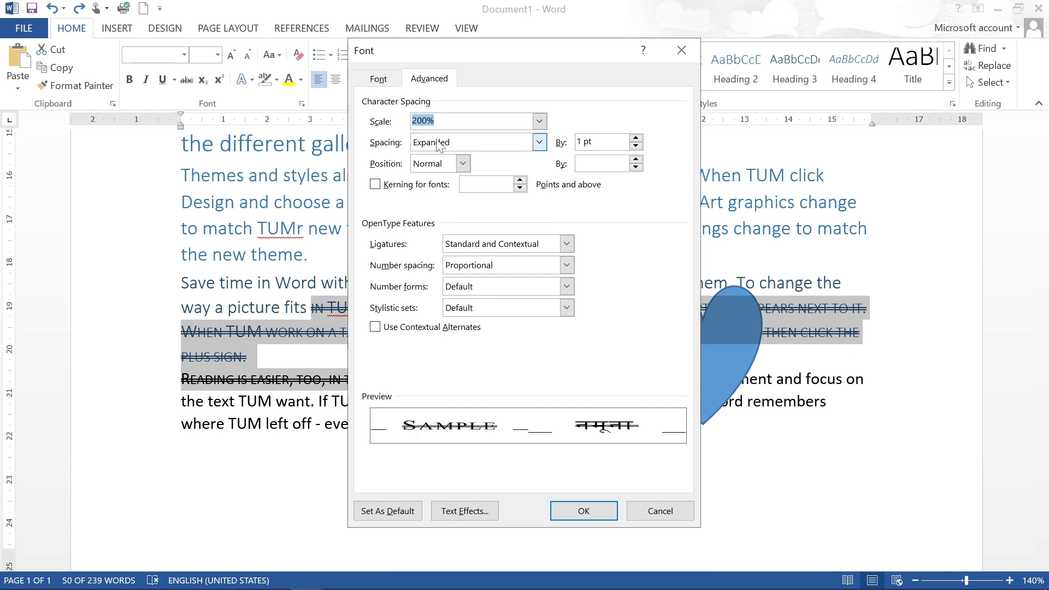
click(588, 508)
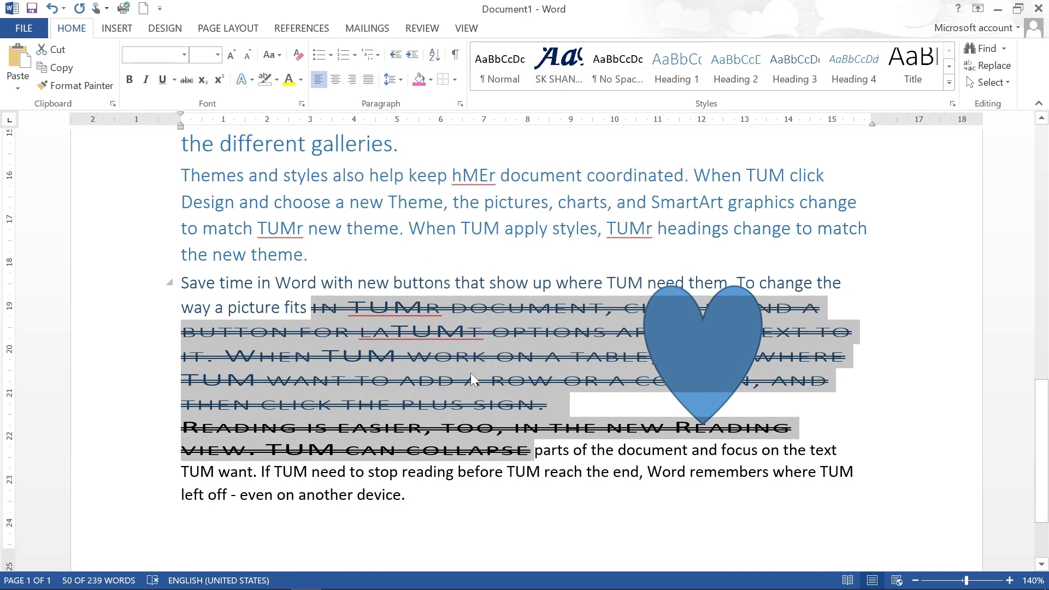
Expand the selected text's character spacing by 1.2 pt, turn on kerning for fonts, and apply the settings
click(302, 103)
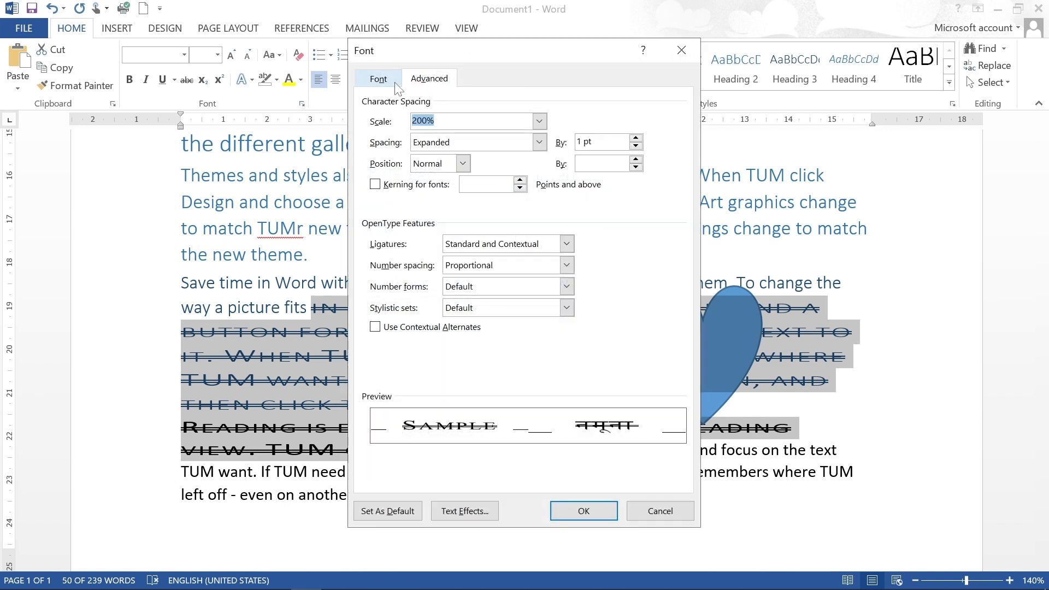
double_click(636, 139)
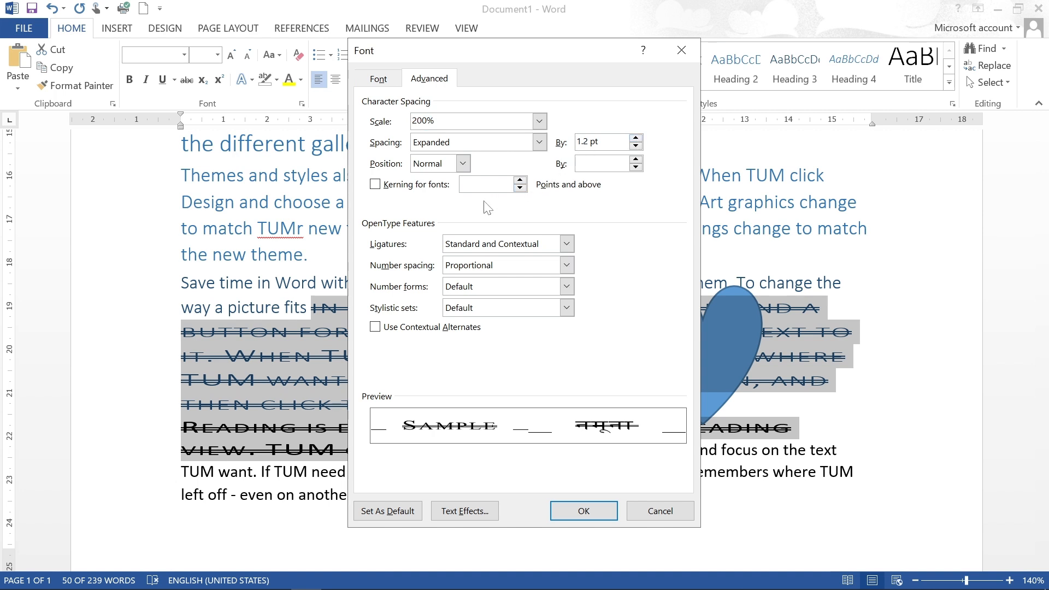
click(375, 184)
click(520, 181)
click(602, 516)
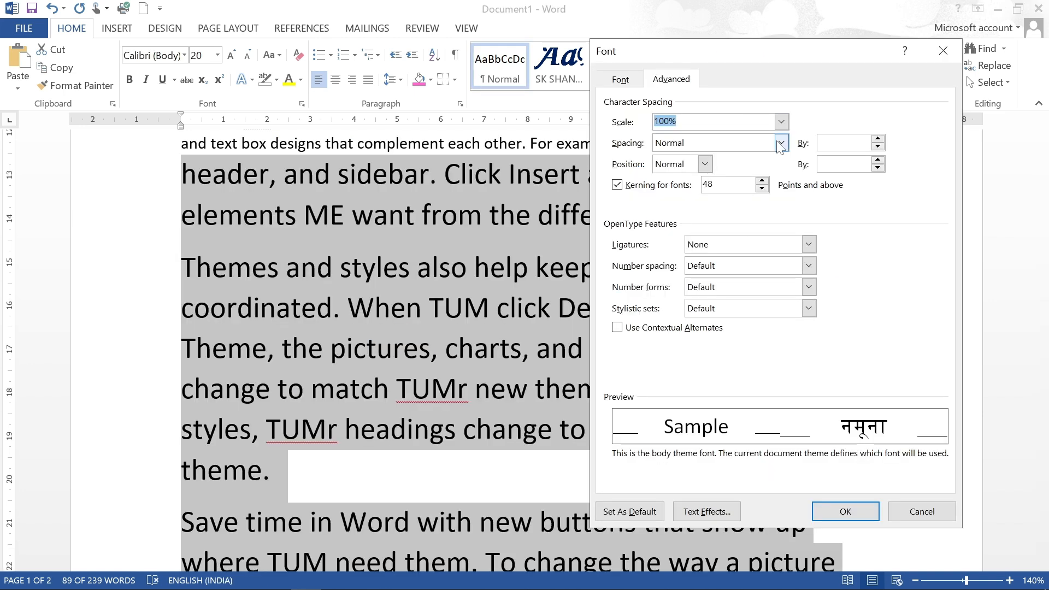
Set the character spacing of the selected 20 pt paragraphs to Expanded by 1 pt and apply it
click(780, 144)
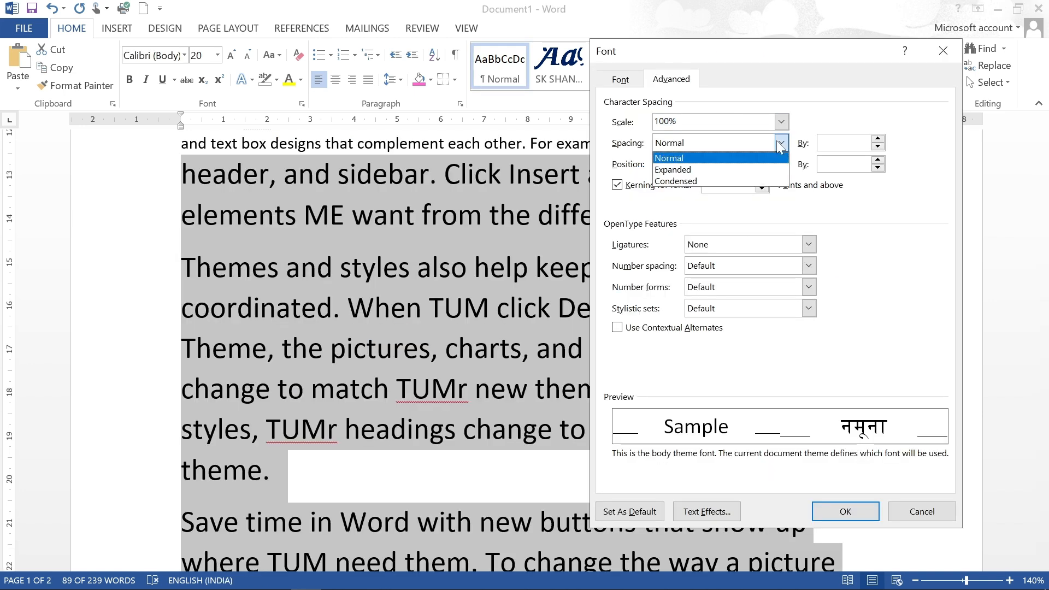
click(727, 169)
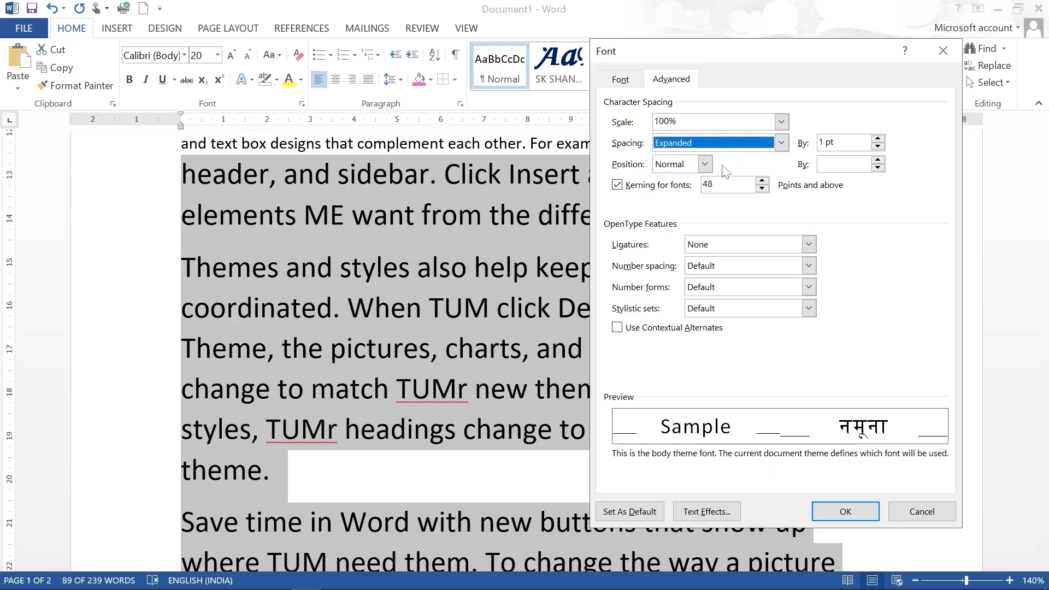
click(828, 517)
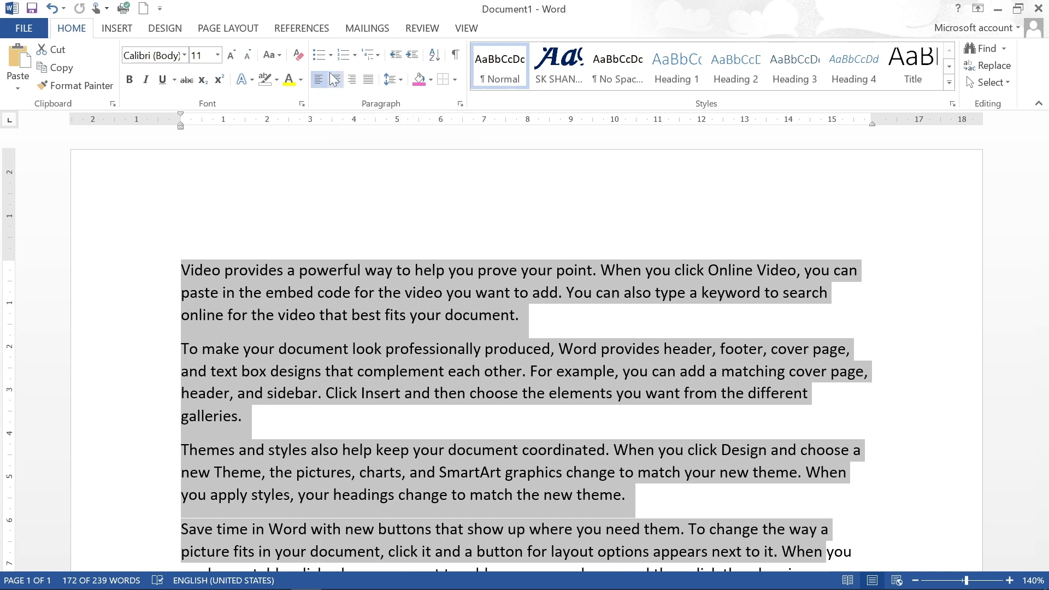
Try center, right and left alignment on the selected paragraphs and set them to Justify
click(335, 80)
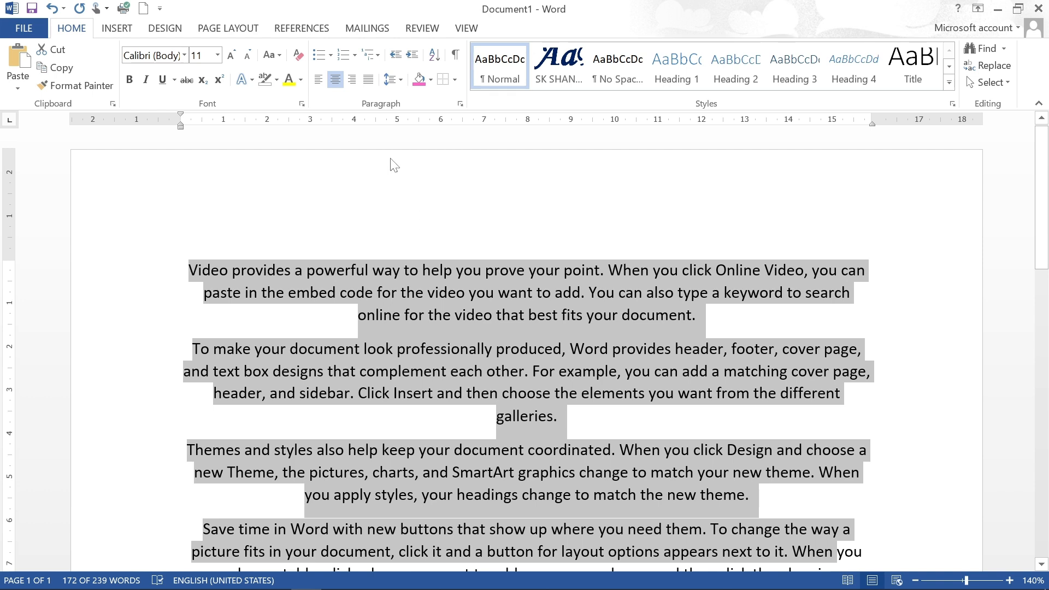
click(351, 79)
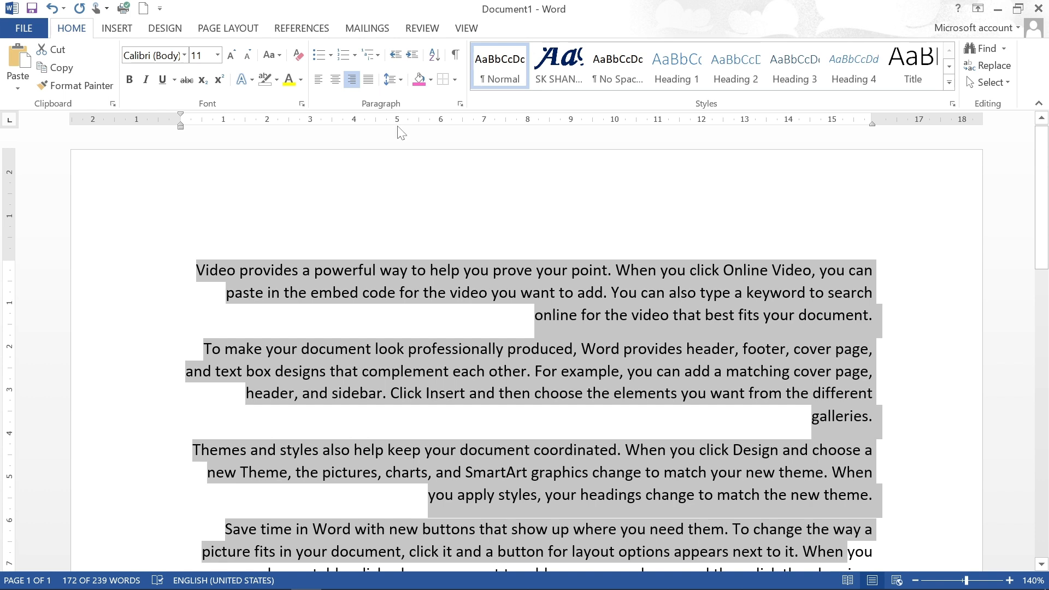
click(318, 81)
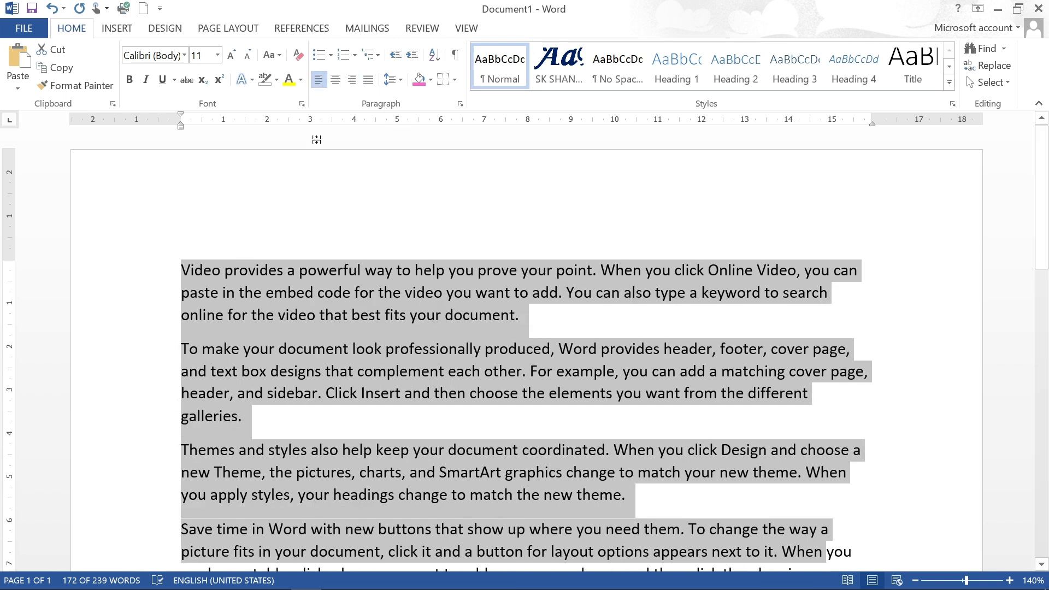
click(352, 82)
click(335, 80)
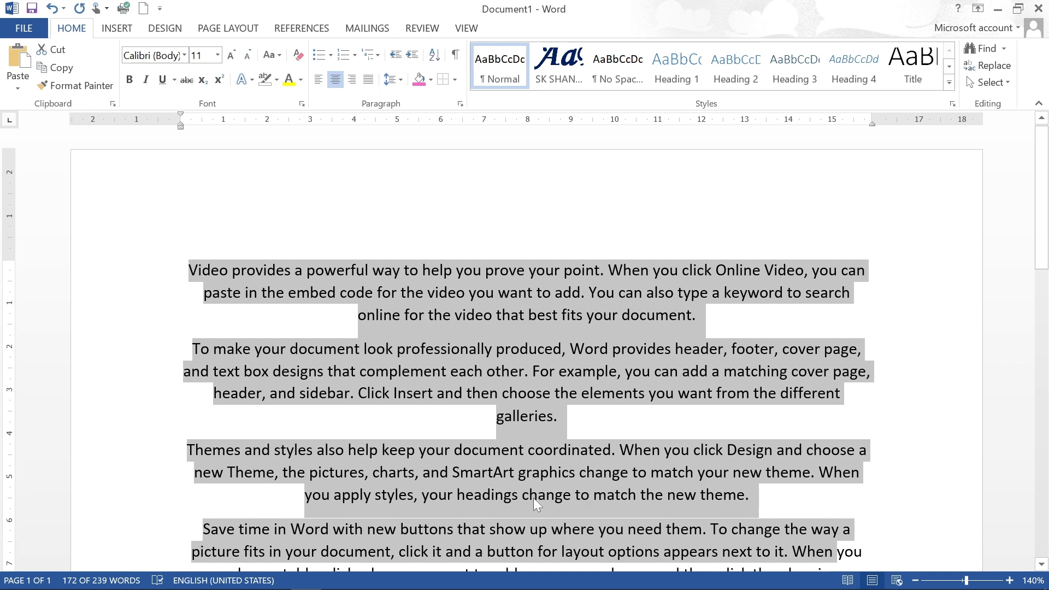
click(368, 80)
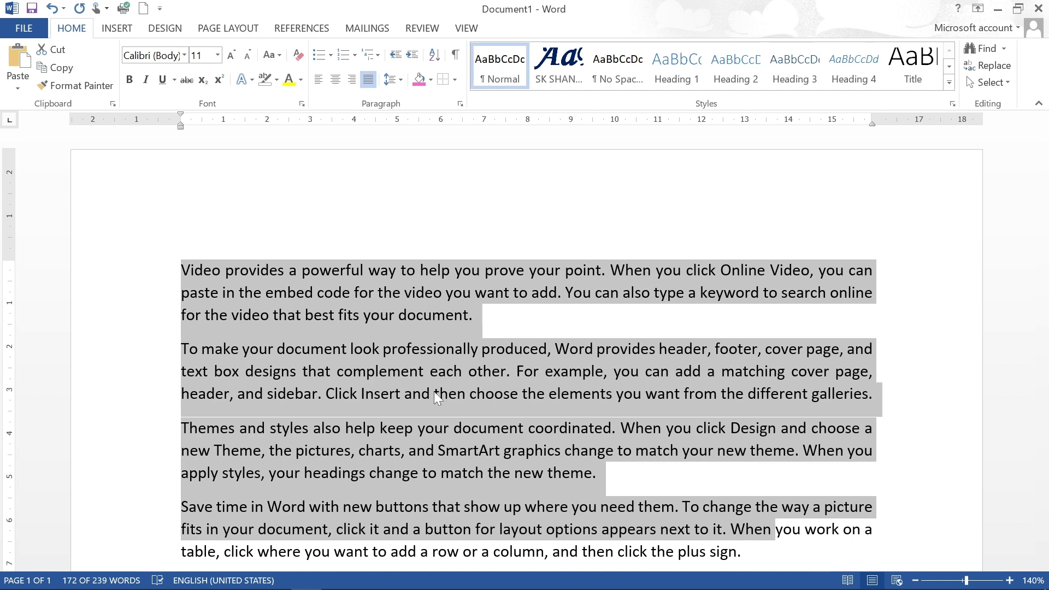
Try a hanging indent of about 4.25 cm on the first paragraph and reset it to the margin
click(379, 318)
click(225, 271)
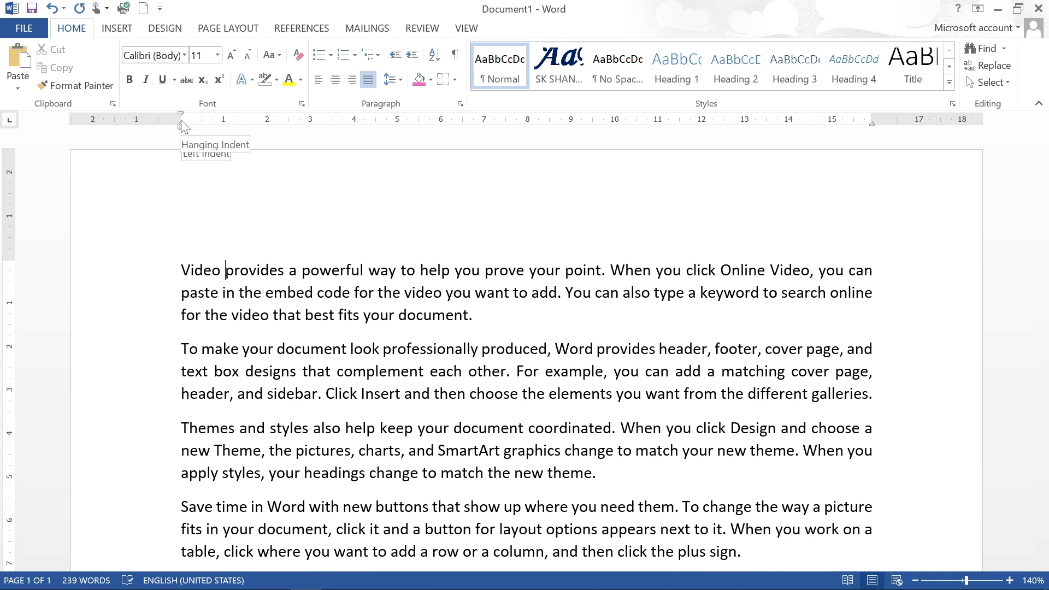
mouse_move(180, 127)
mouse_down()
mouse_move(246, 129)
mouse_move(367, 162)
mouse_up()
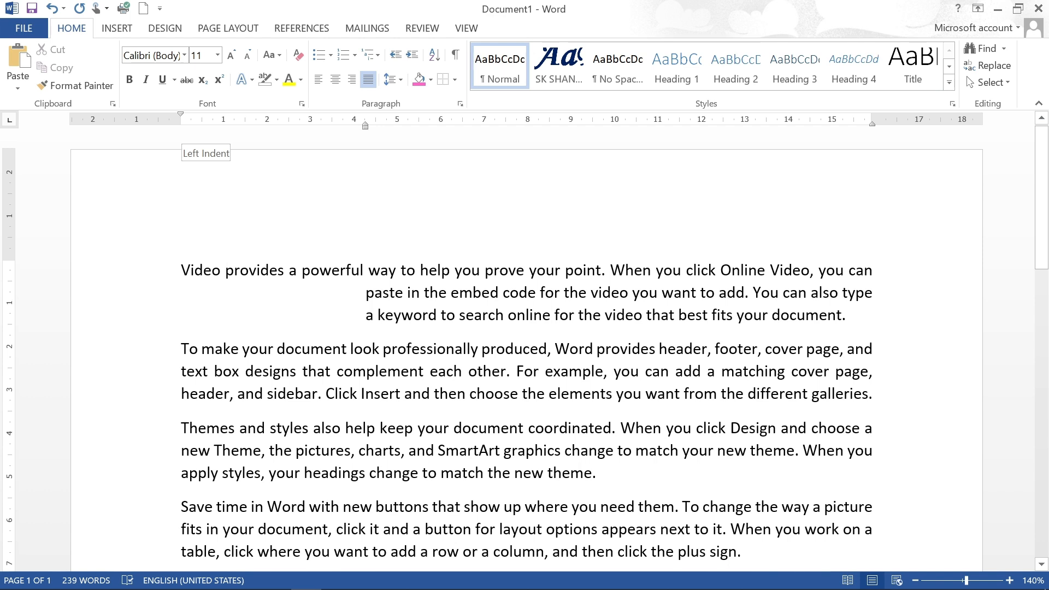
mouse_move(365, 131)
mouse_down()
mouse_move(198, 130)
mouse_move(257, 131)
mouse_move(183, 119)
mouse_up()
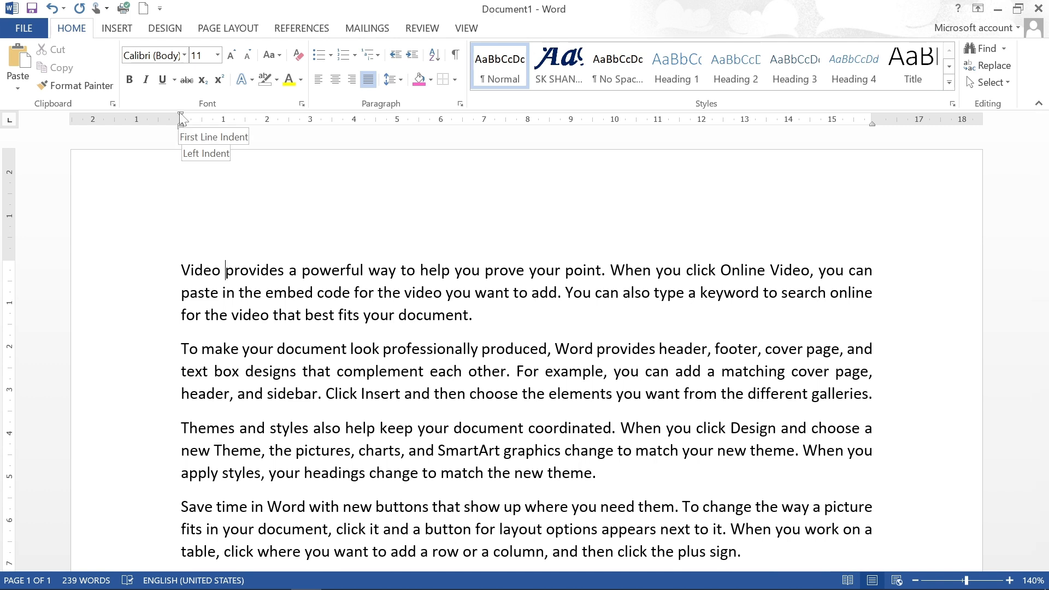
Indent the first paragraph's first line by about 2.75 cm and move its left indent to about 0.5 cm
mouse_move(179, 112)
mouse_down()
mouse_move(425, 163)
mouse_move(306, 166)
mouse_up()
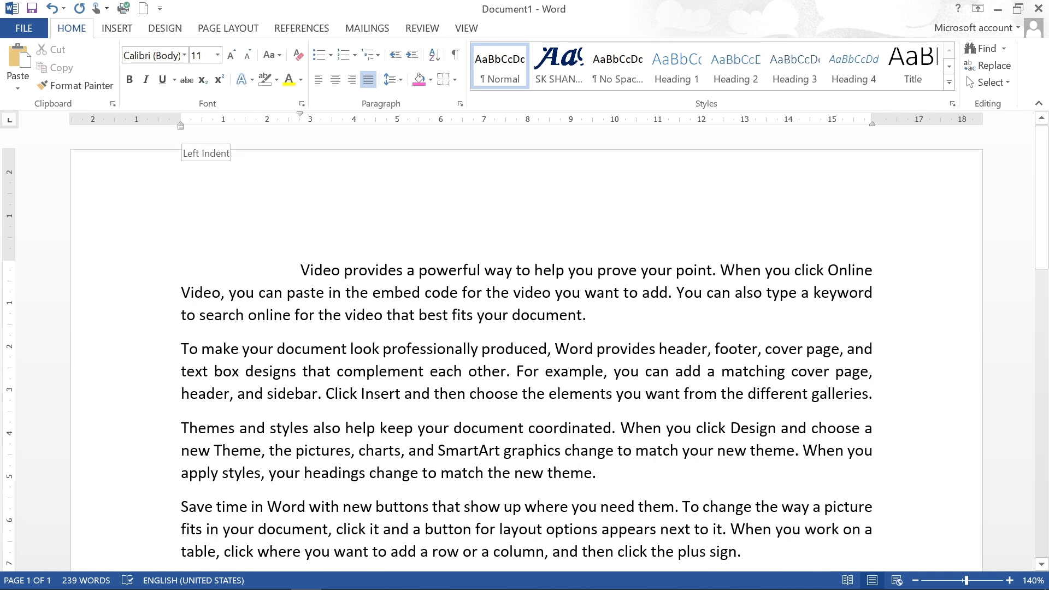
click(238, 349)
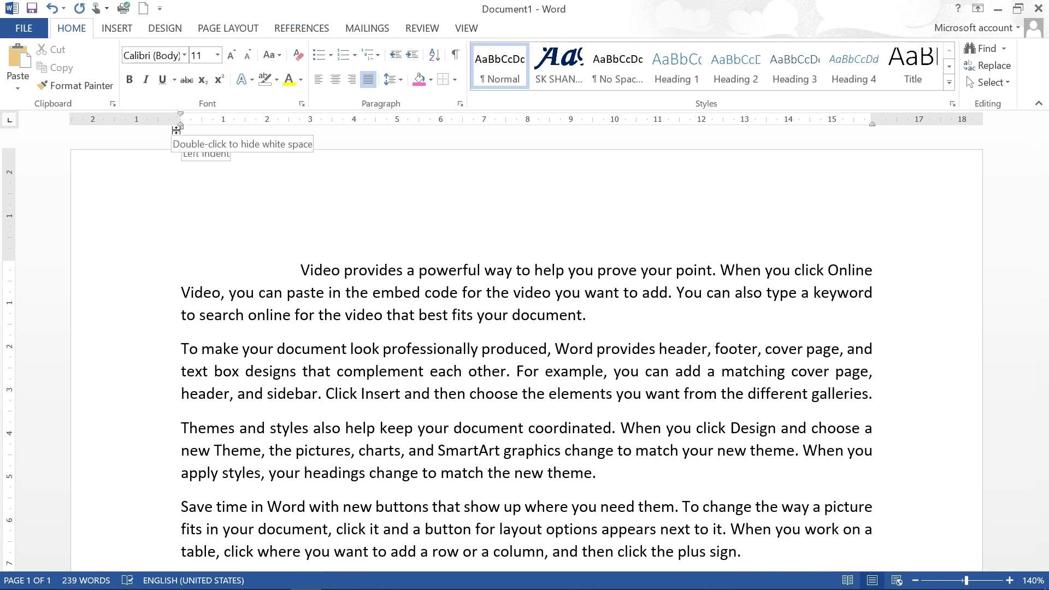
mouse_move(183, 129)
mouse_down()
mouse_move(261, 153)
mouse_move(377, 163)
mouse_move(224, 194)
mouse_move(342, 193)
mouse_move(257, 195)
mouse_move(306, 204)
mouse_move(238, 212)
mouse_move(332, 222)
mouse_move(180, 222)
mouse_move(202, 221)
mouse_up()
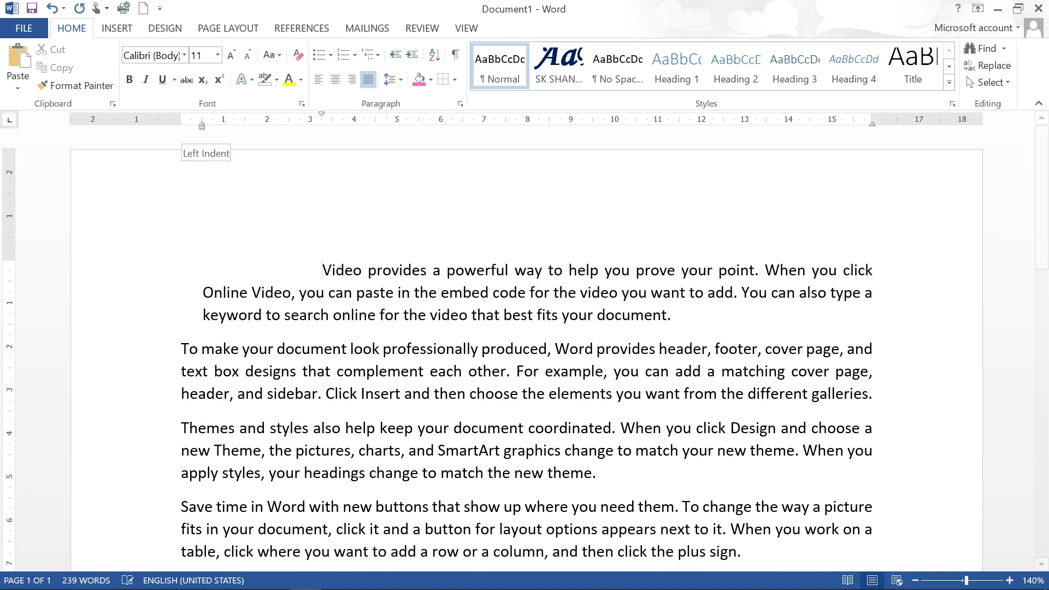